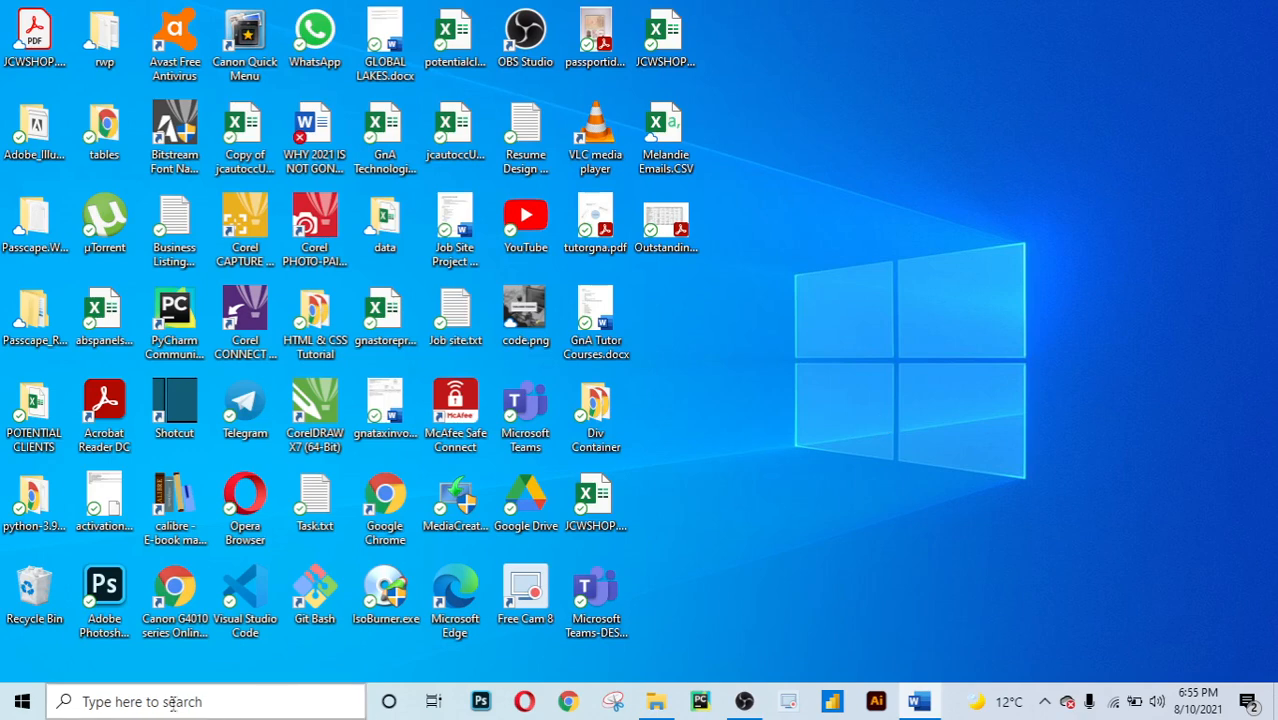
# Launch Excel from the desktop, create a blank workbook and maximize its window.
pyautogui.click(235, 682)
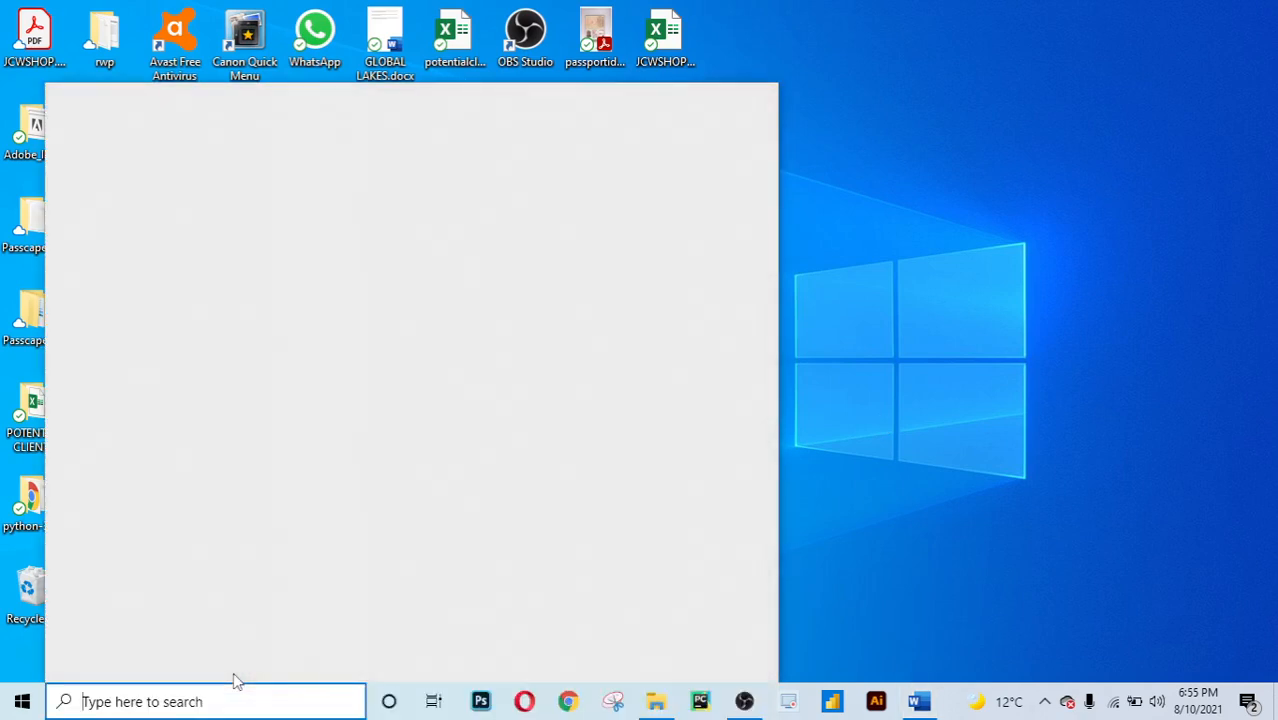
pyautogui.write('e')
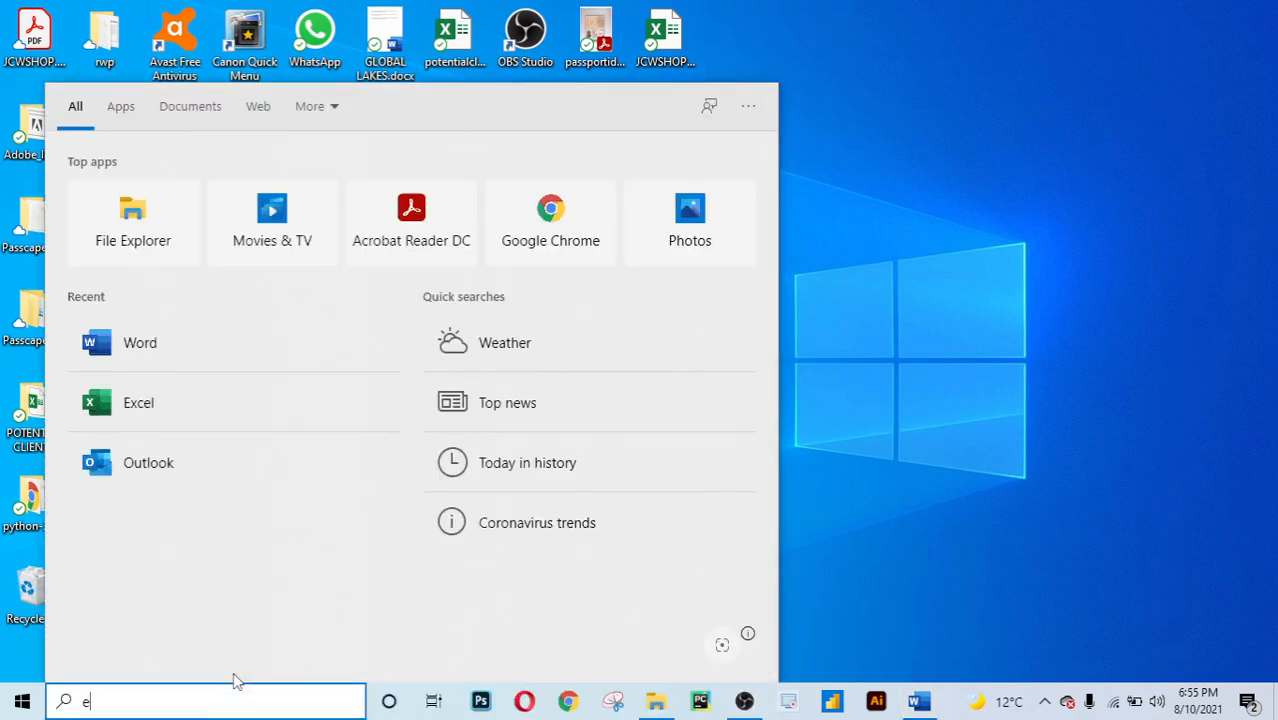
pyautogui.write('xcel')
pyautogui.click(440, 337)
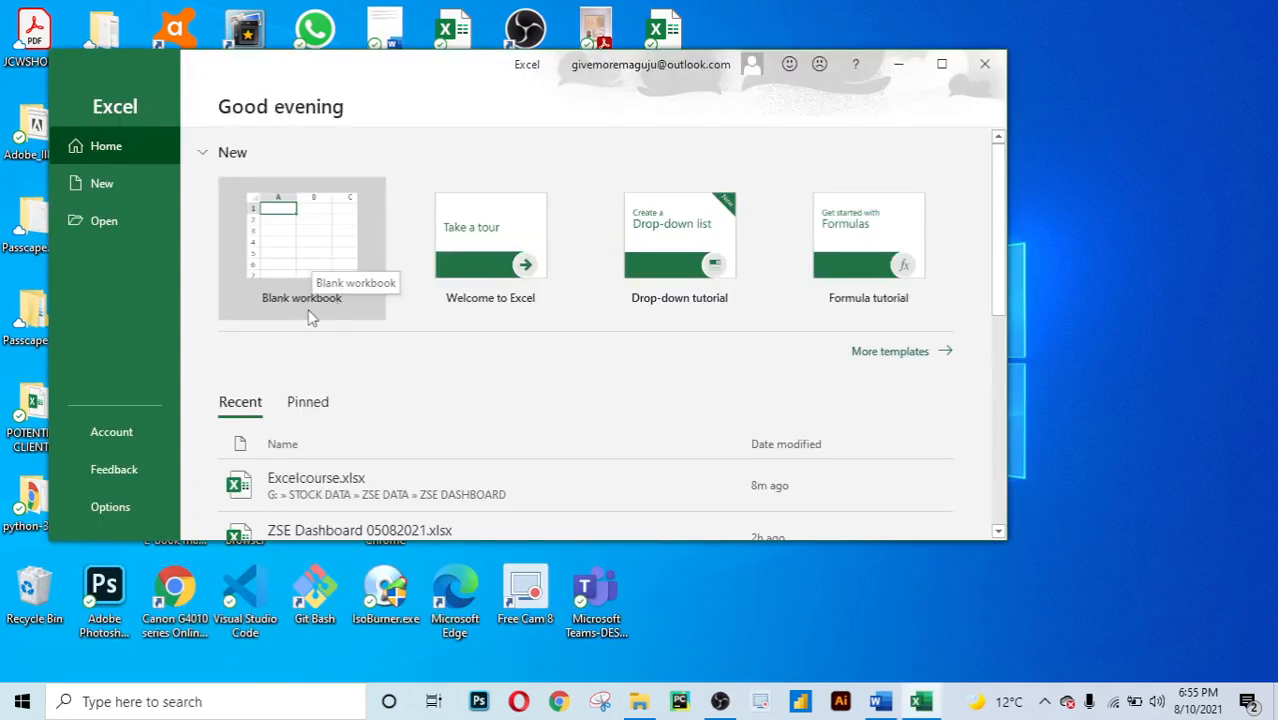
pyautogui.click(302, 250)
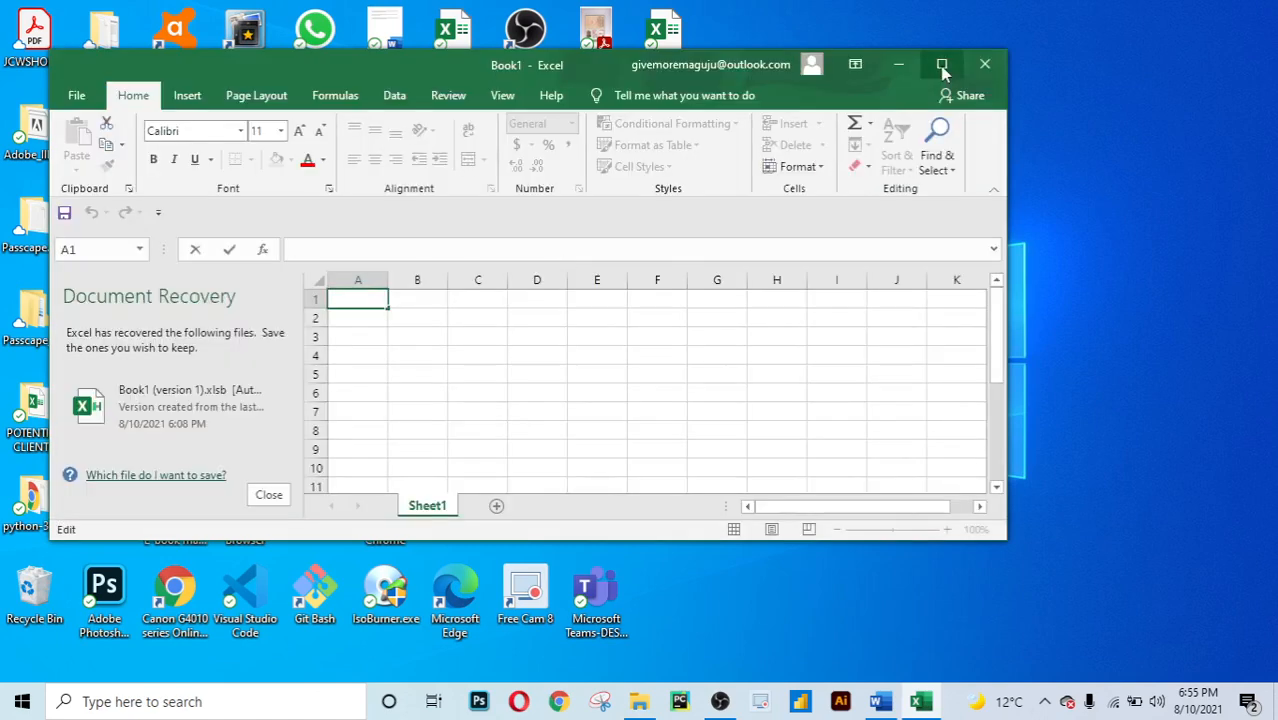
pyautogui.click(941, 63)
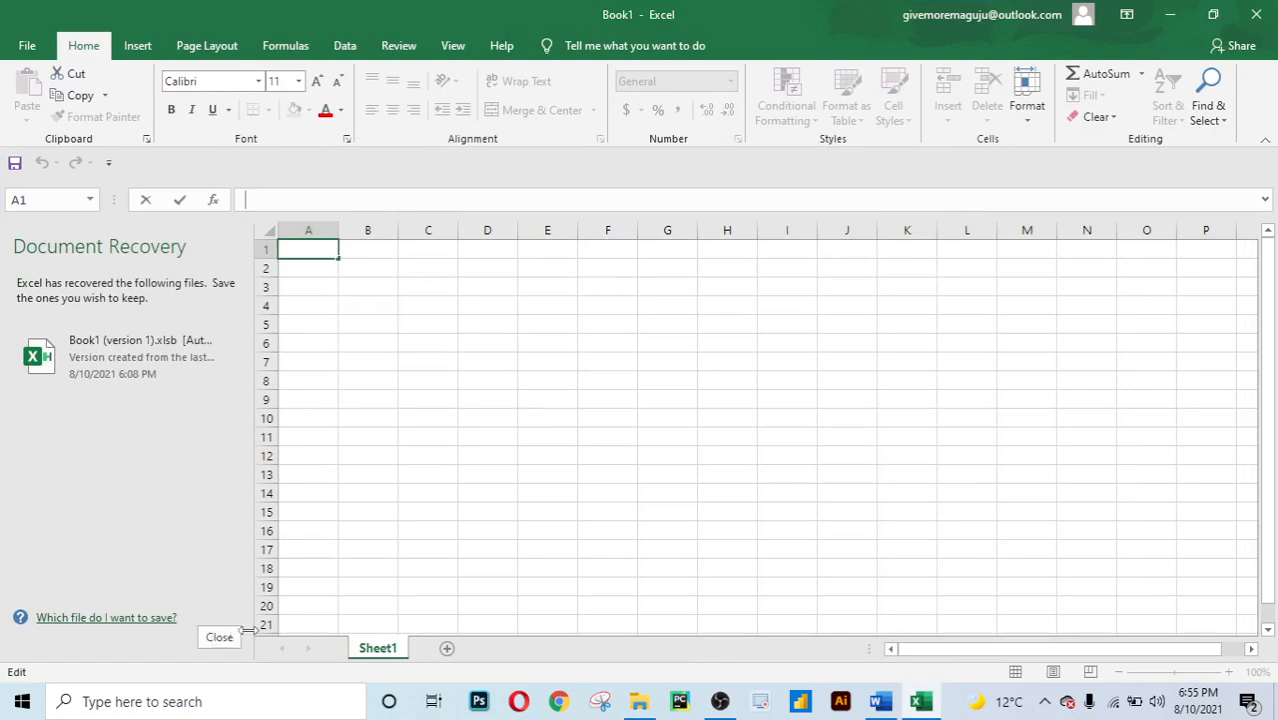
# Dismiss the Document Recovery list, choosing to view the recovered files later.
pyautogui.click(490, 456)
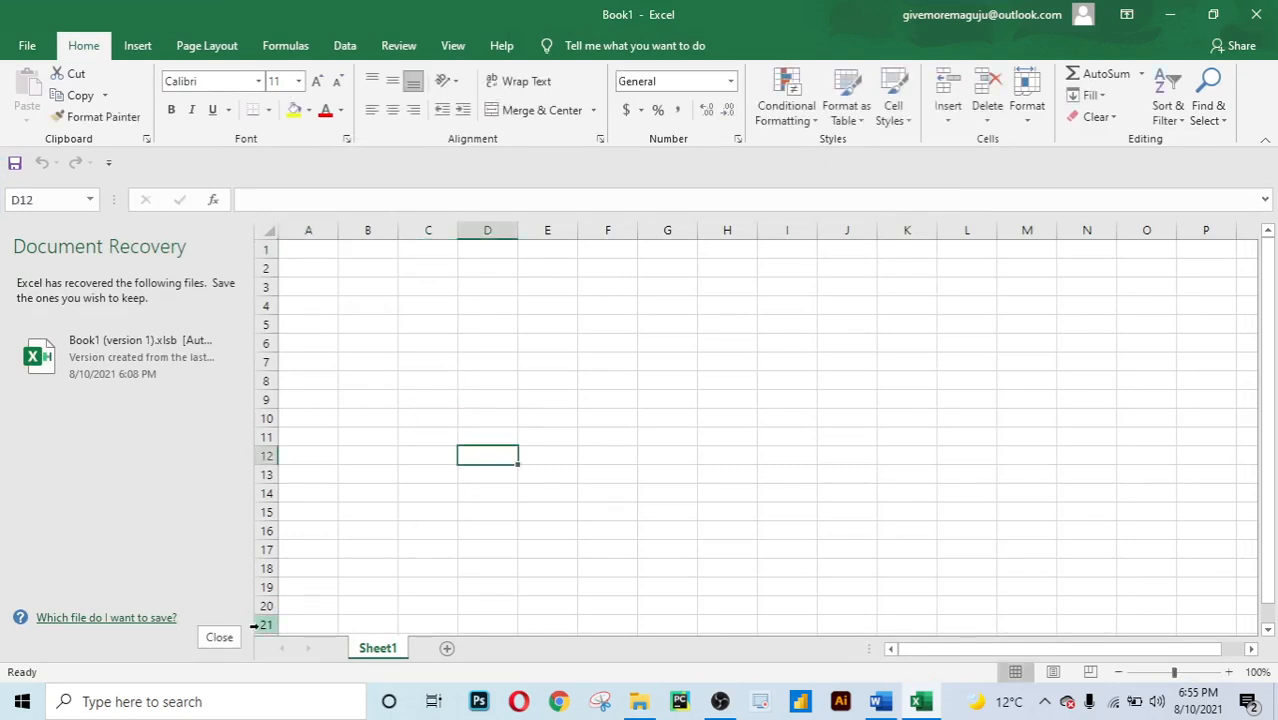
pyautogui.click(217, 640)
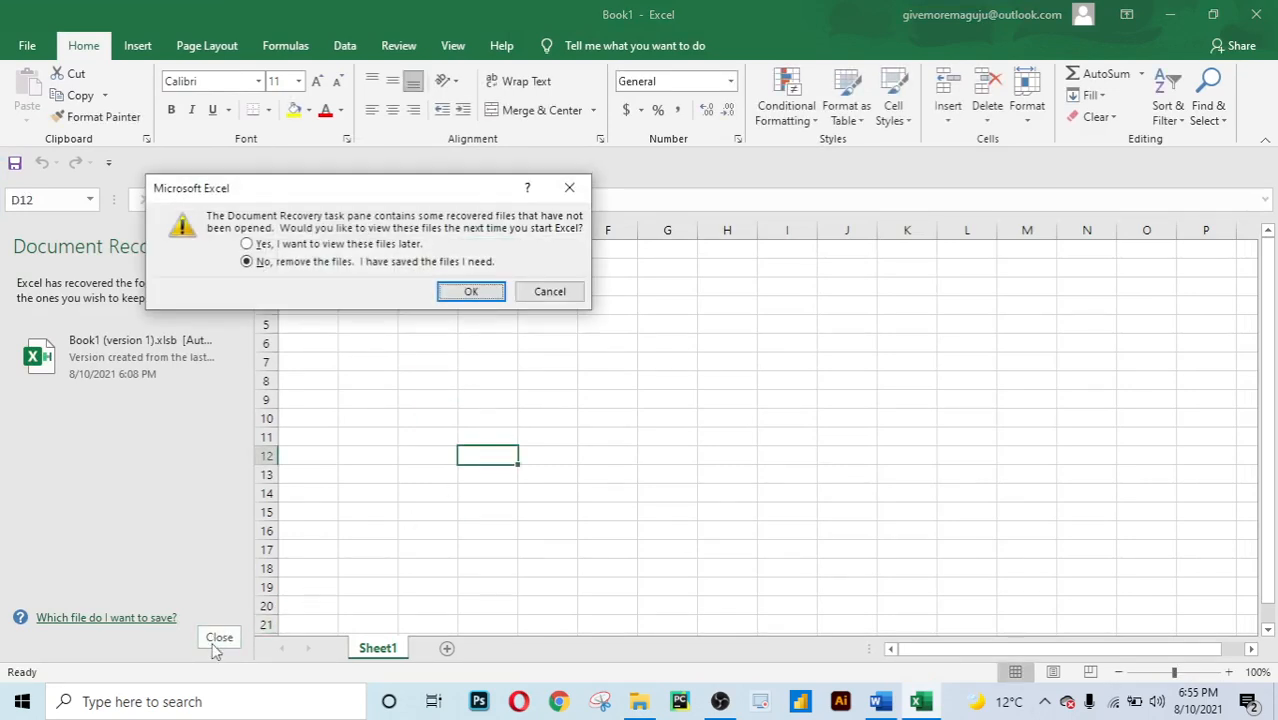
pyautogui.click(247, 244)
pyautogui.click(460, 291)
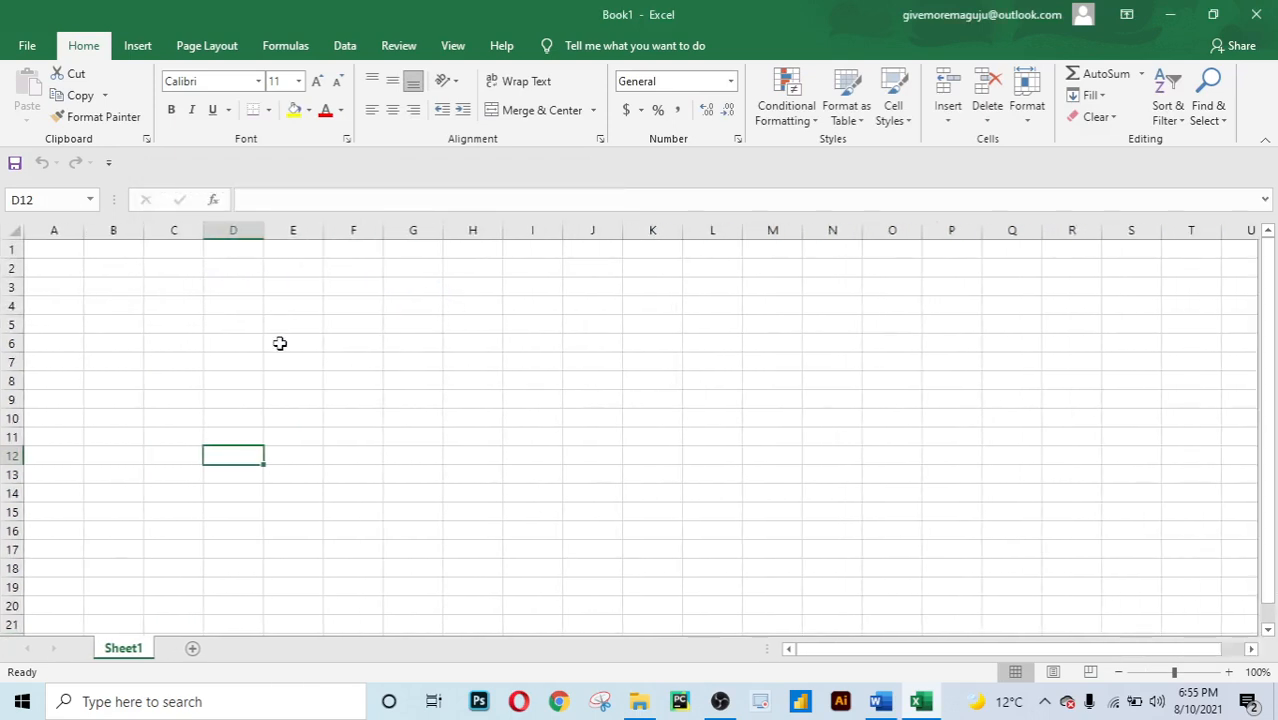
pyautogui.click(280, 342)
pyautogui.click(227, 451)
pyautogui.click(309, 381)
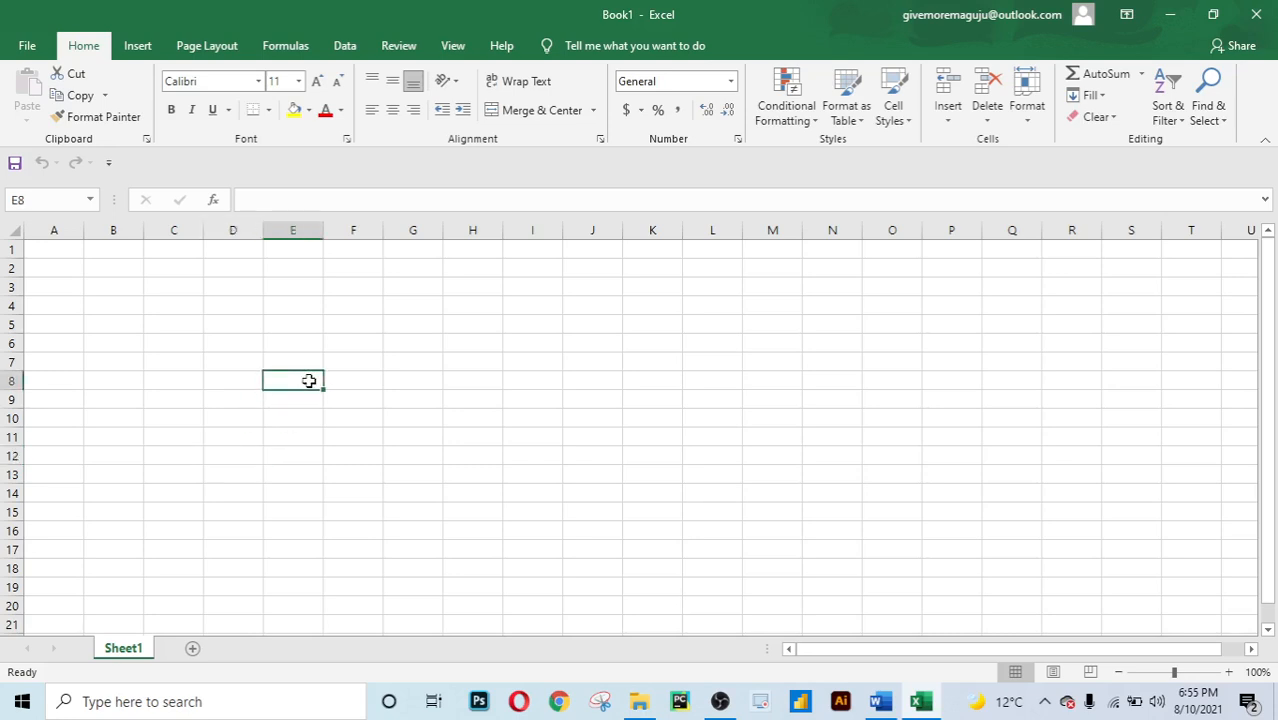
pyautogui.click(291, 360)
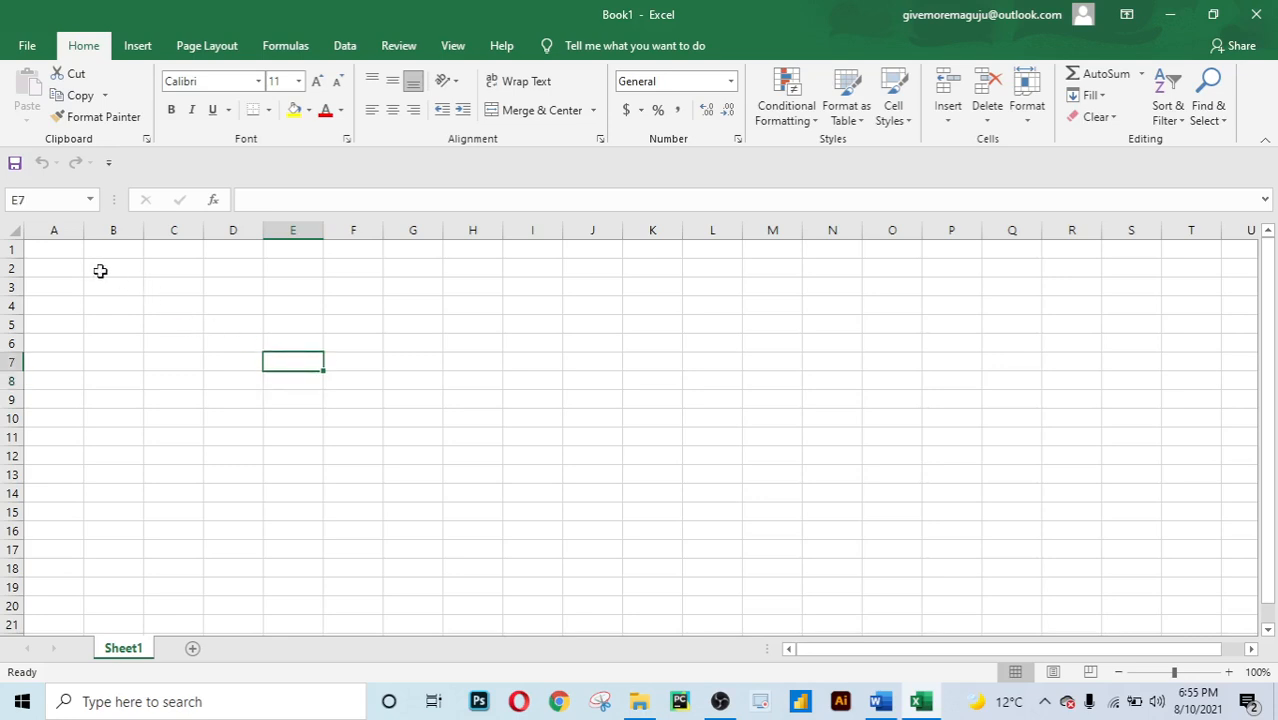
pyautogui.click(62, 254)
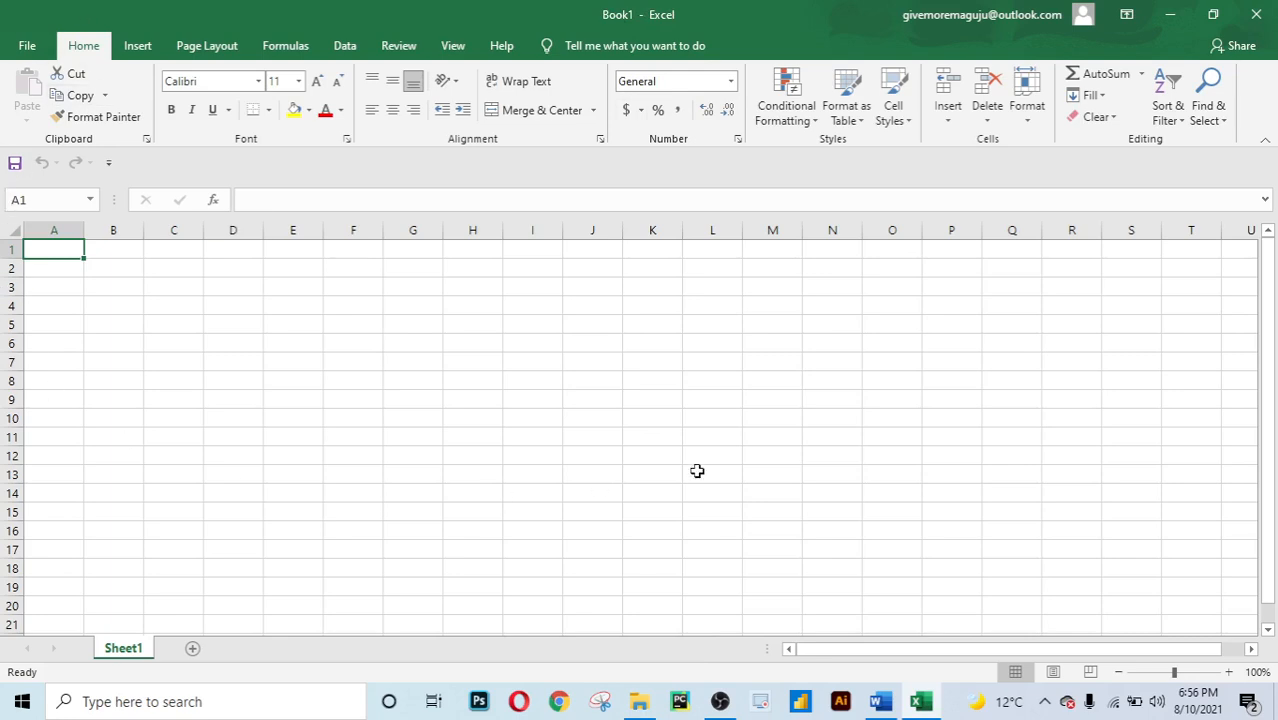
pyautogui.click(533, 414)
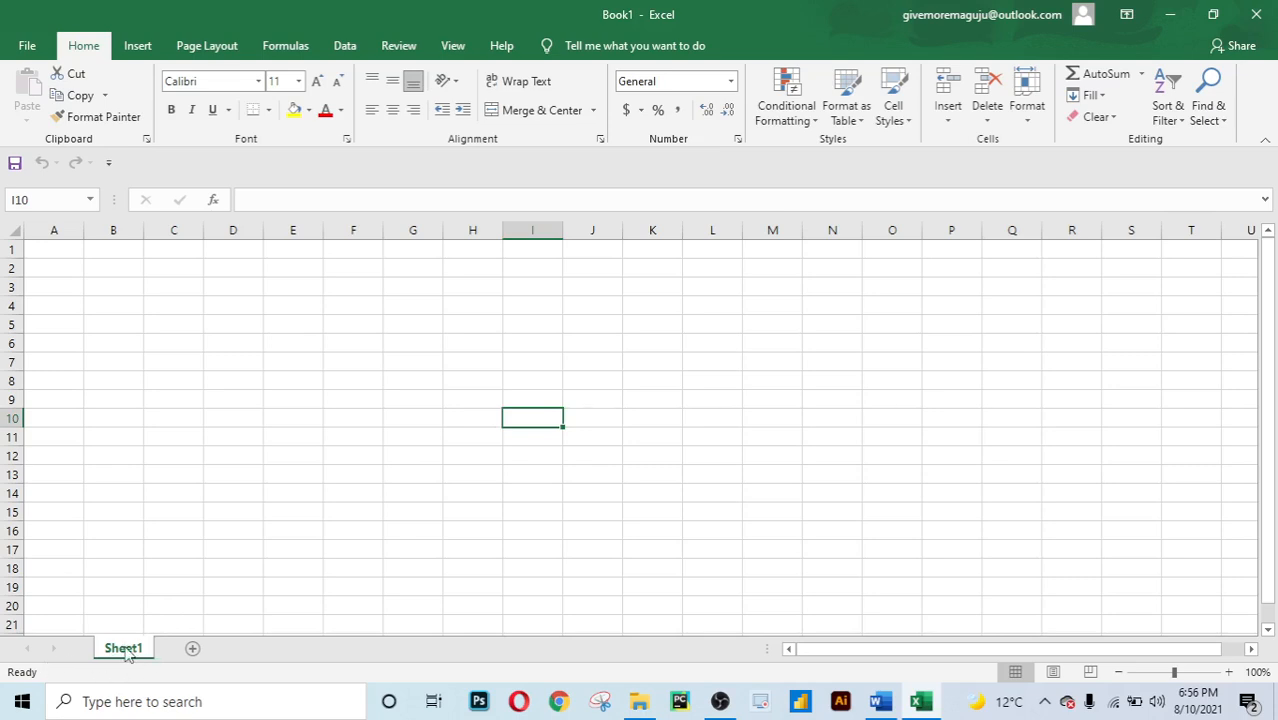
# Add two new worksheets after Sheet1 and delete both of them again.
pyautogui.click(193, 651)
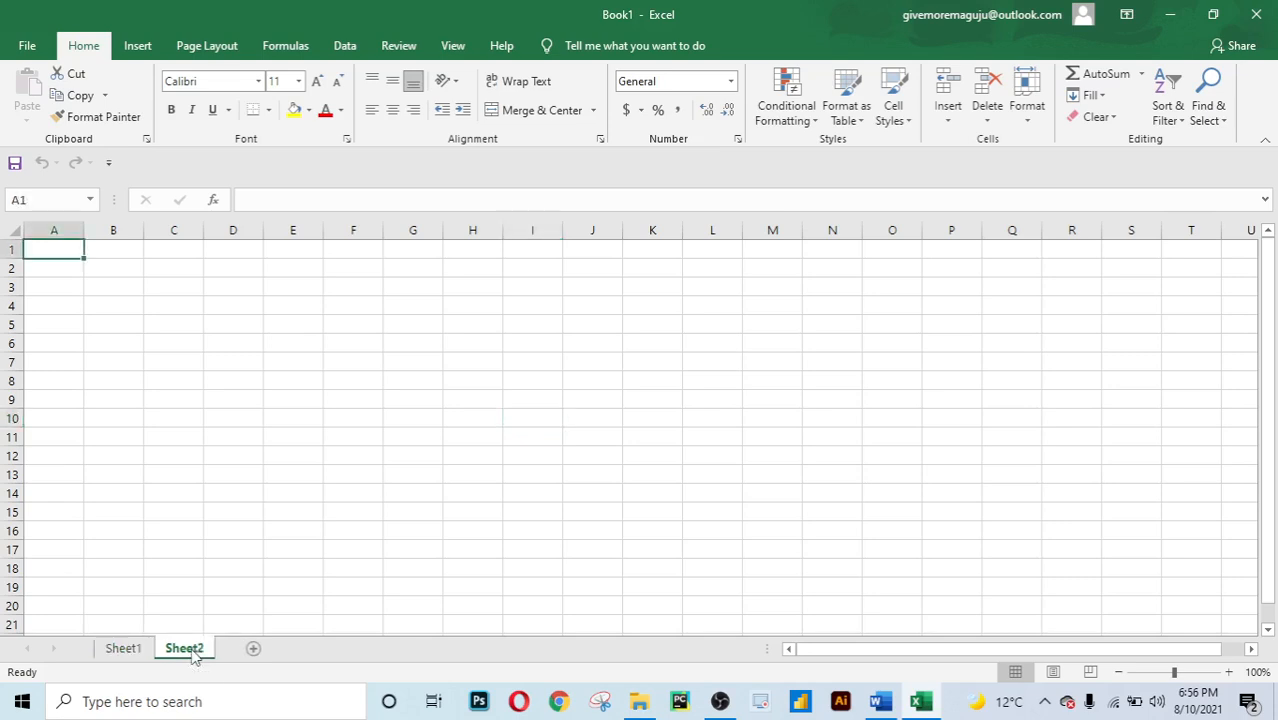
pyautogui.click(252, 649)
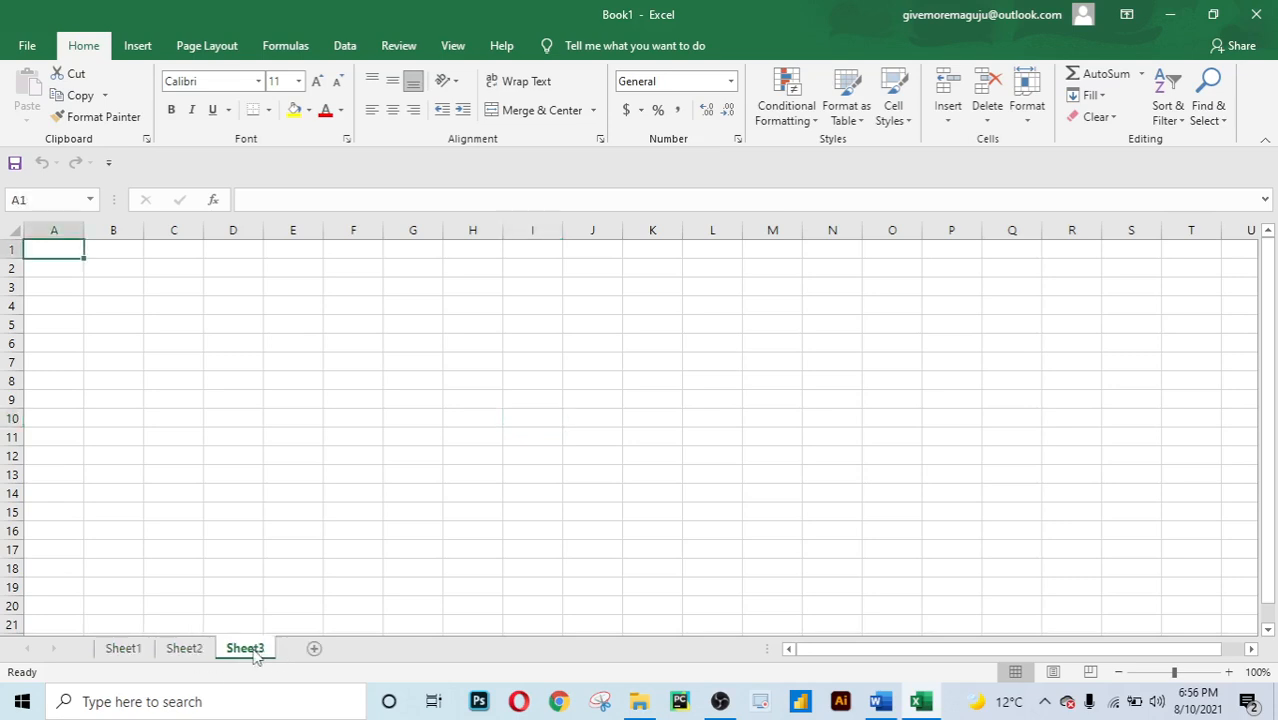
pyautogui.rightClick(255, 652)
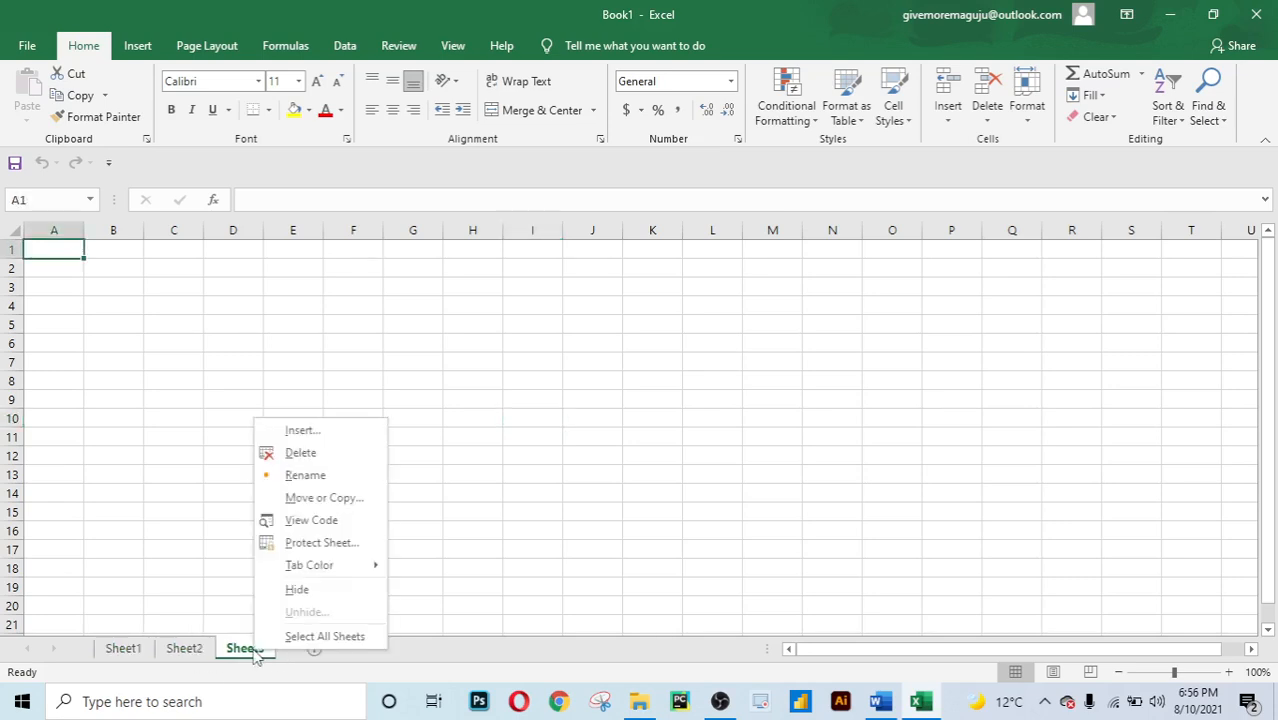
pyautogui.click(312, 453)
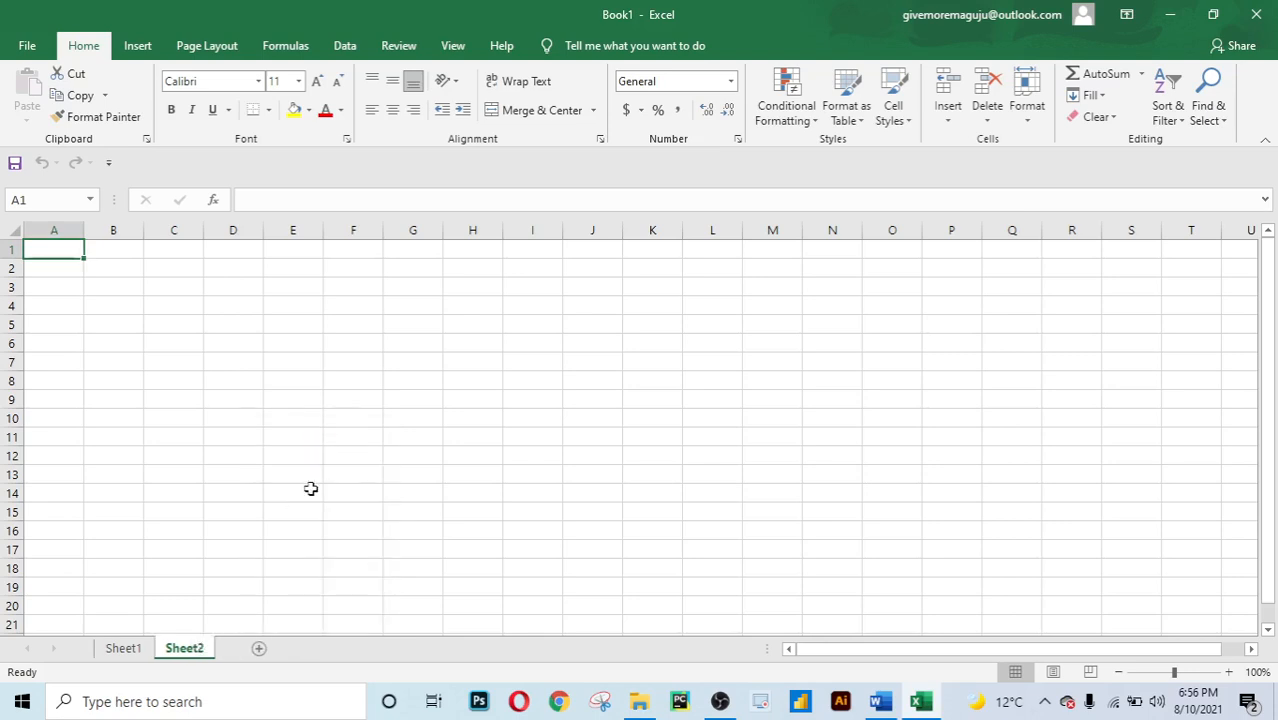
pyautogui.rightClick(192, 650)
pyautogui.click(252, 452)
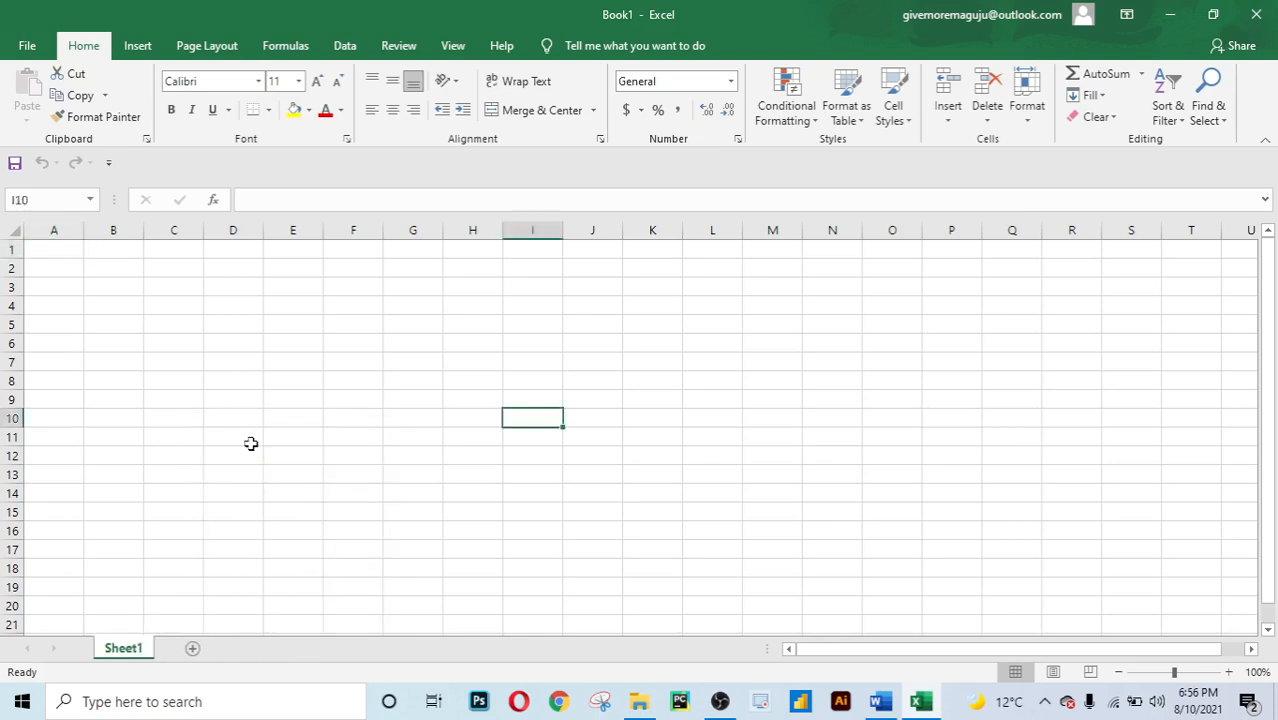
# Select cells A1 to D1 one at a time to examine how each cell's address combines column letter and row number.
pyautogui.click(156, 437)
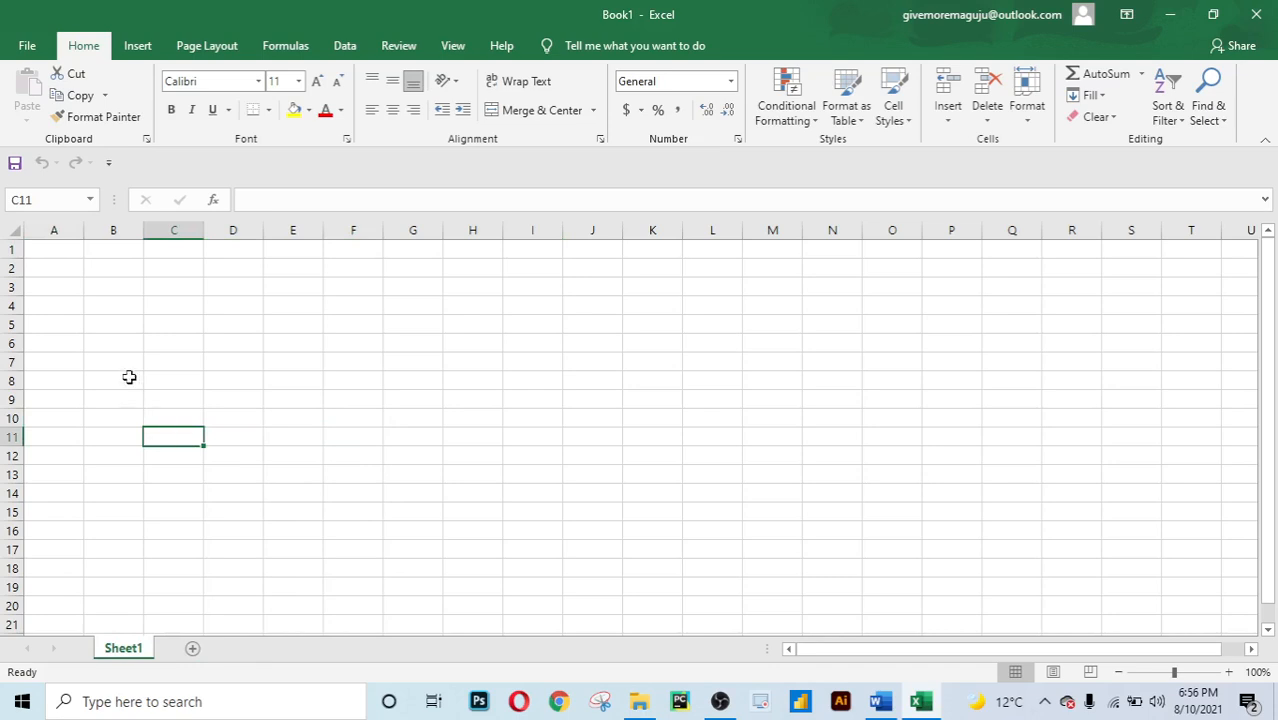
pyautogui.click(58, 254)
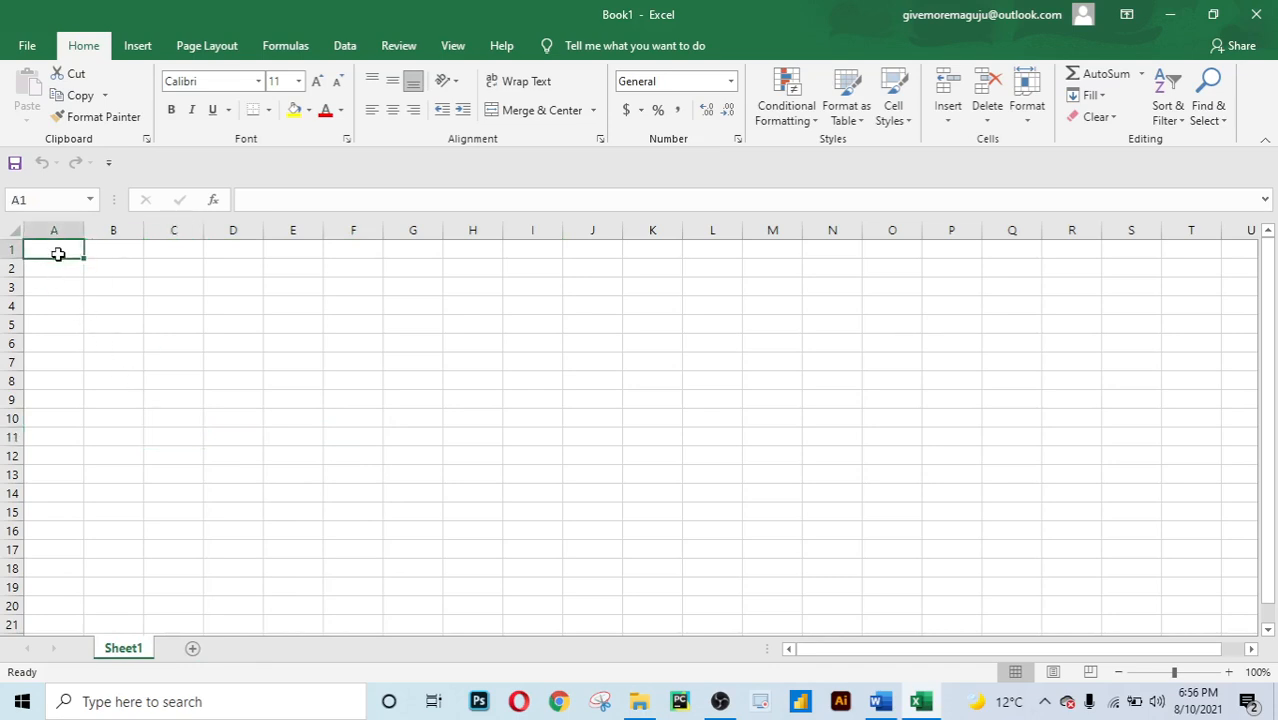
pyautogui.click(133, 253)
pyautogui.click(177, 249)
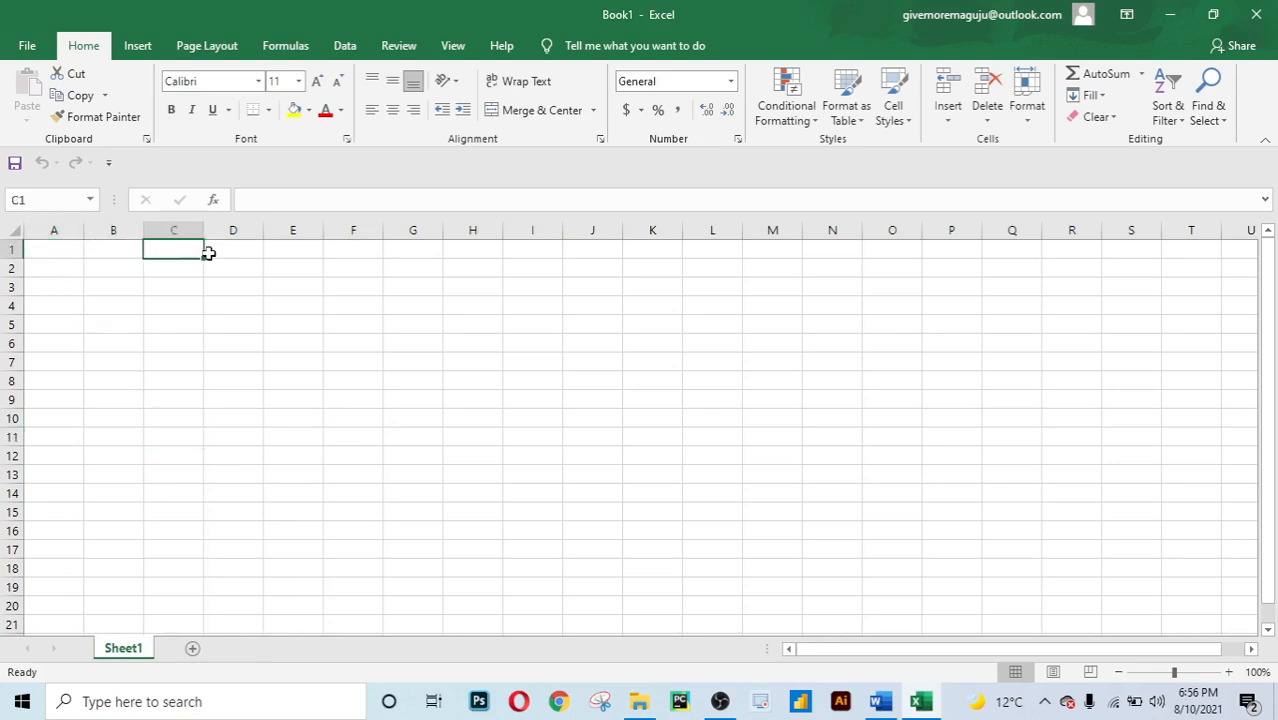
pyautogui.click(245, 251)
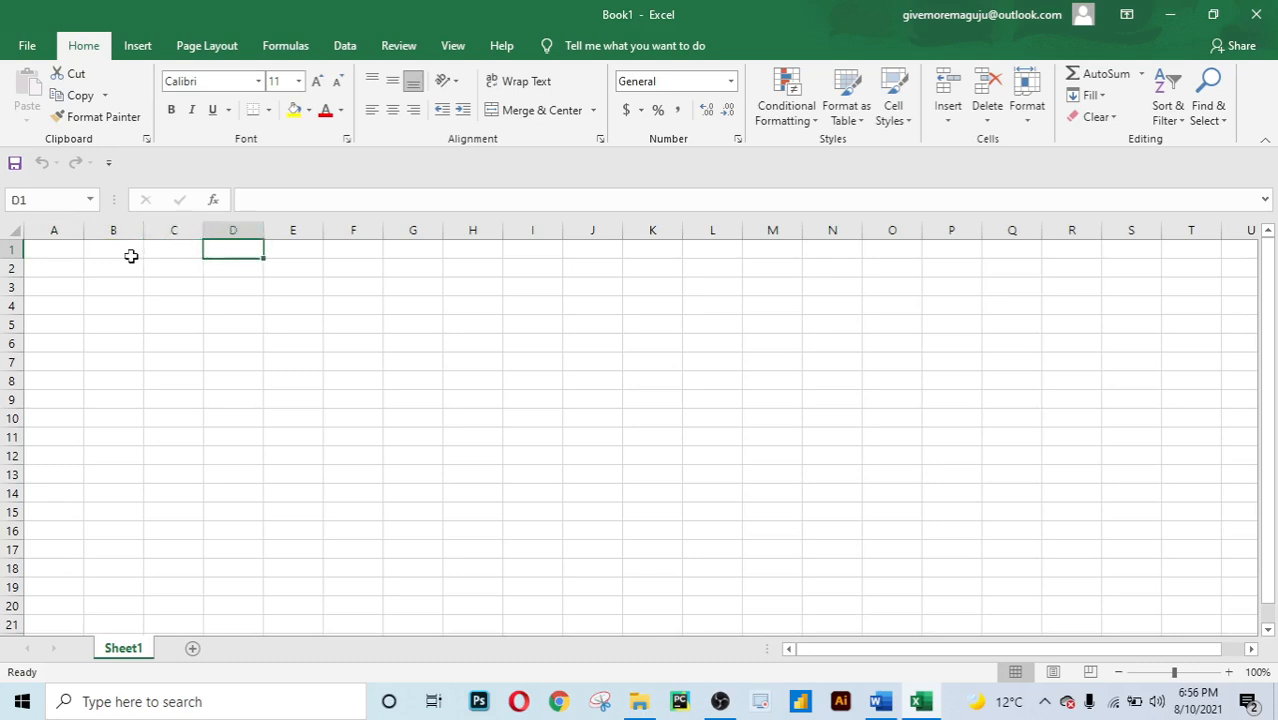
pyautogui.click(67, 246)
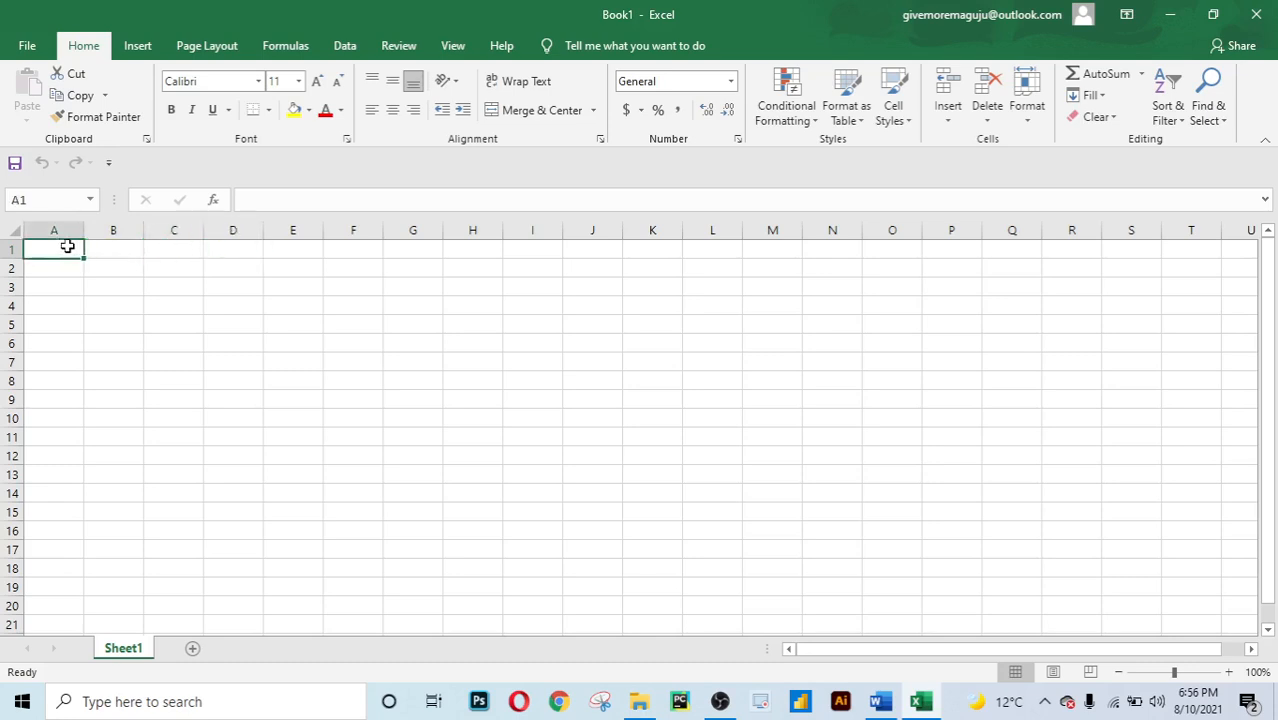
pyautogui.click(123, 255)
pyautogui.click(62, 248)
pyautogui.click(107, 252)
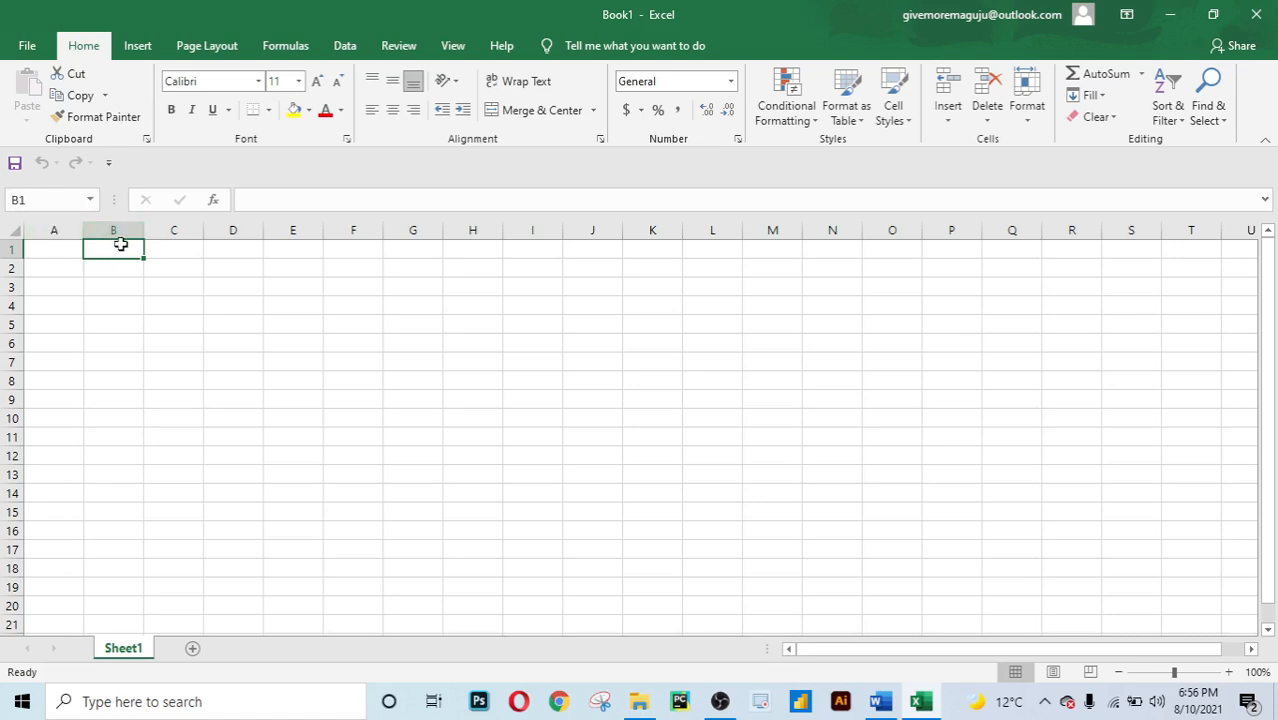
# Select all of column A and, separately, all of row 1 to examine how columns and rows run.
pyautogui.click(57, 231)
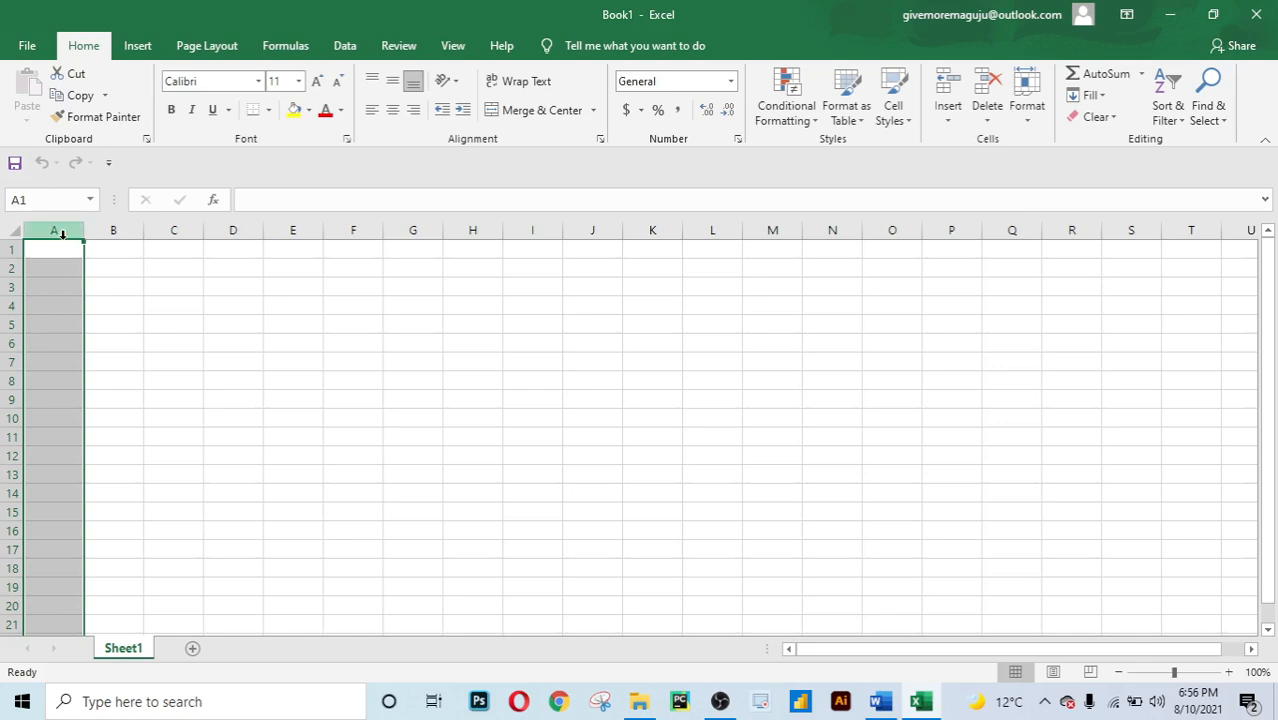
pyautogui.click(104, 262)
pyautogui.click(11, 249)
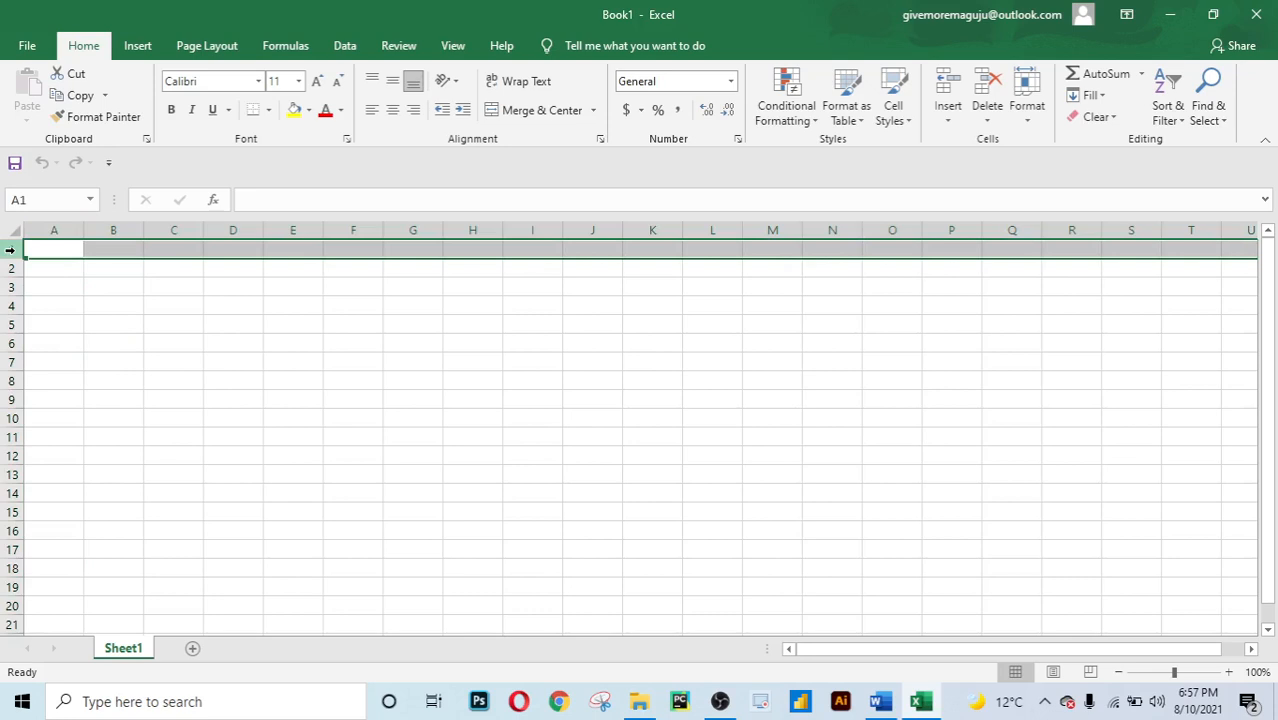
pyautogui.click(43, 266)
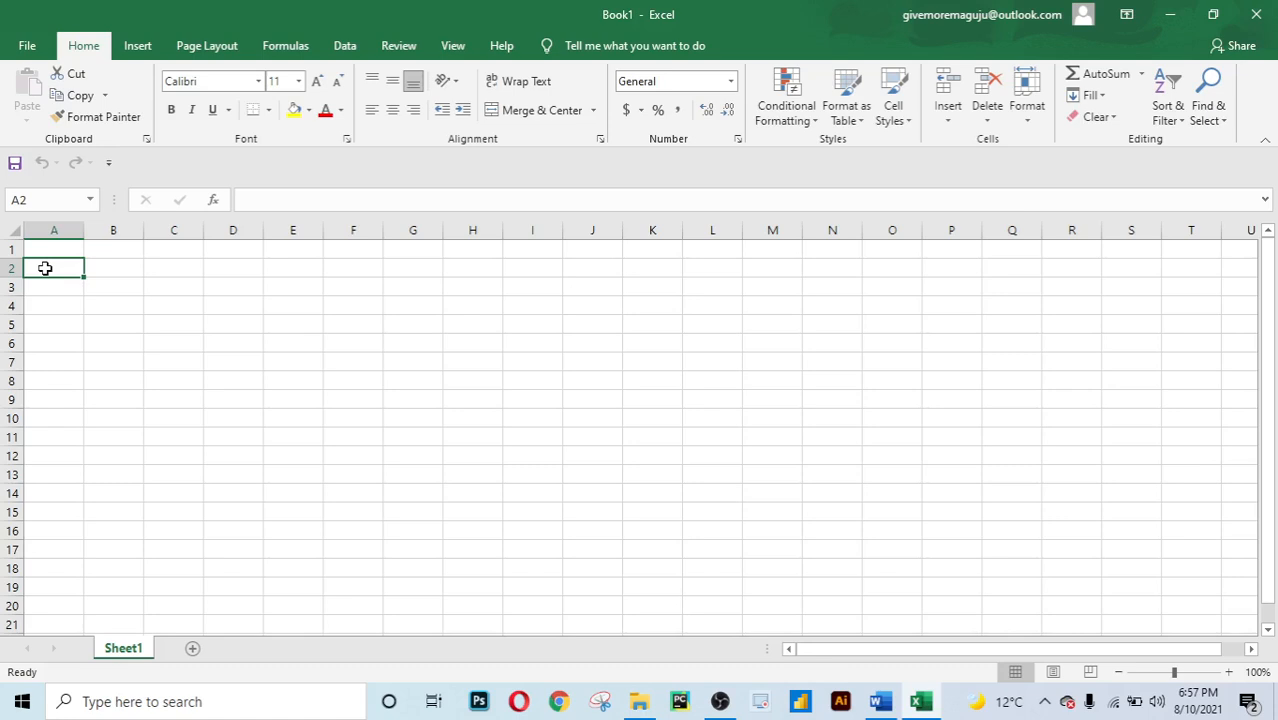
pyautogui.click(170, 324)
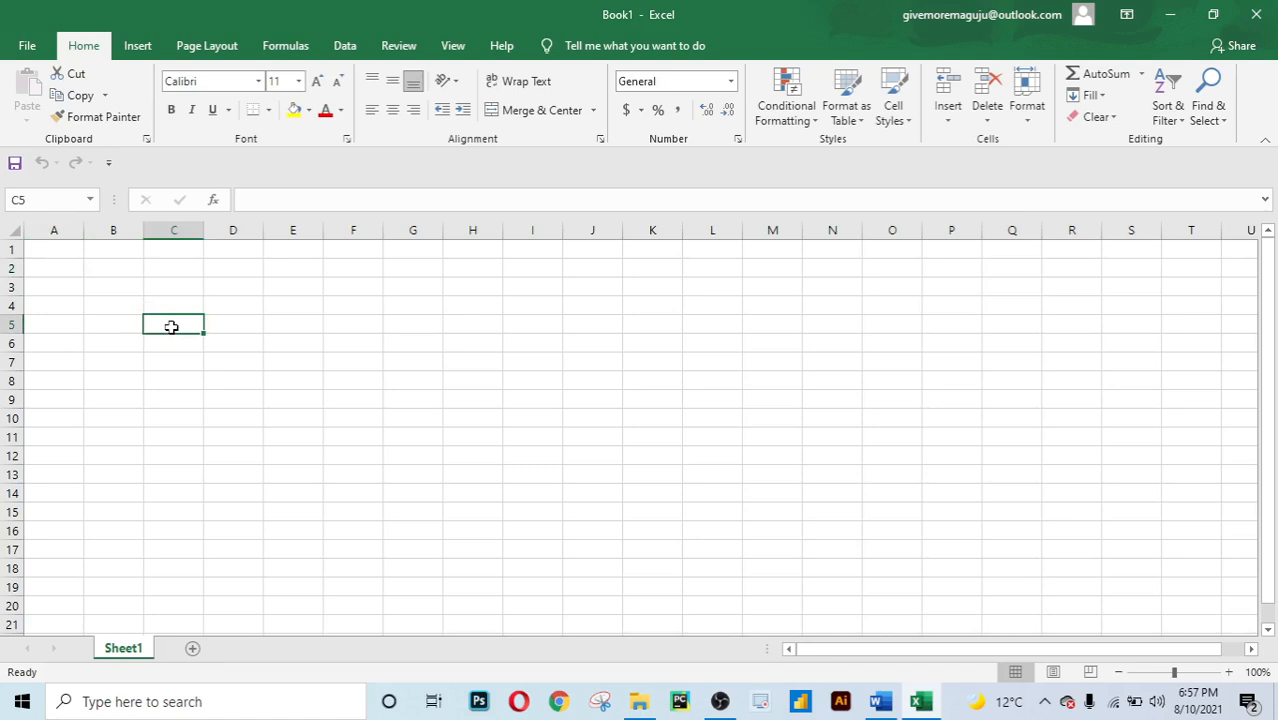
pyautogui.click(255, 313)
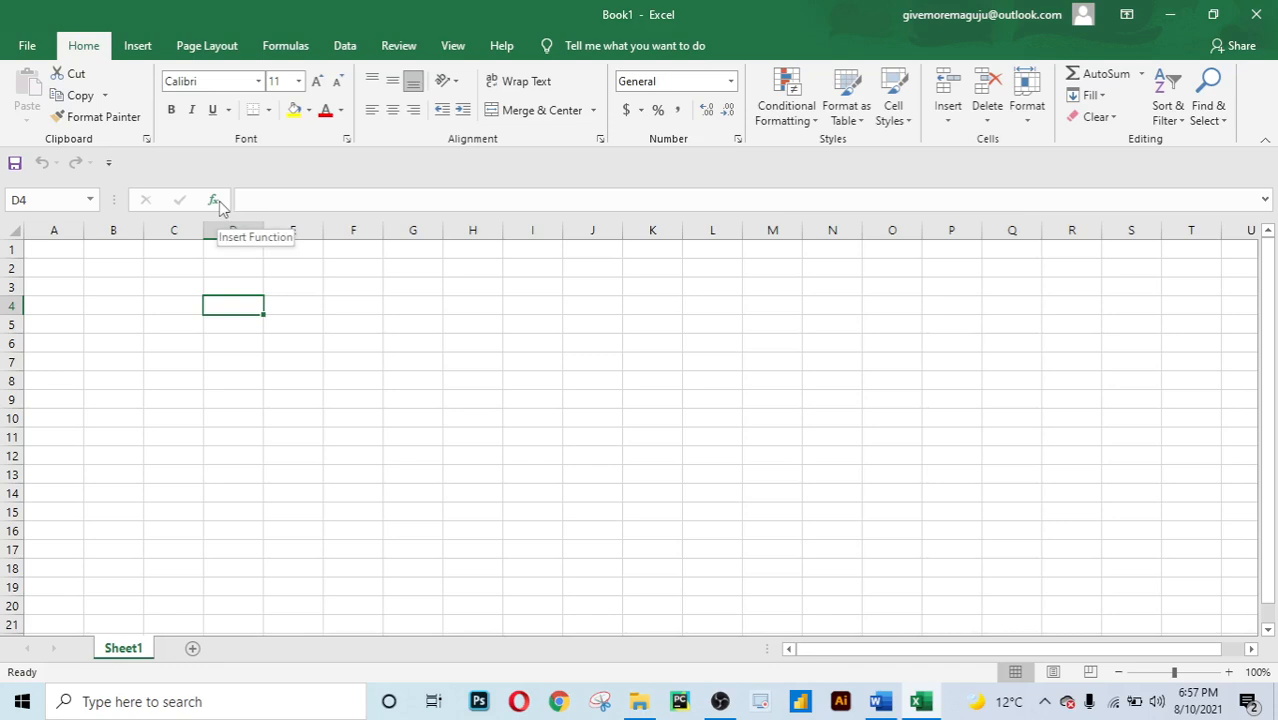
pyautogui.click(252, 199)
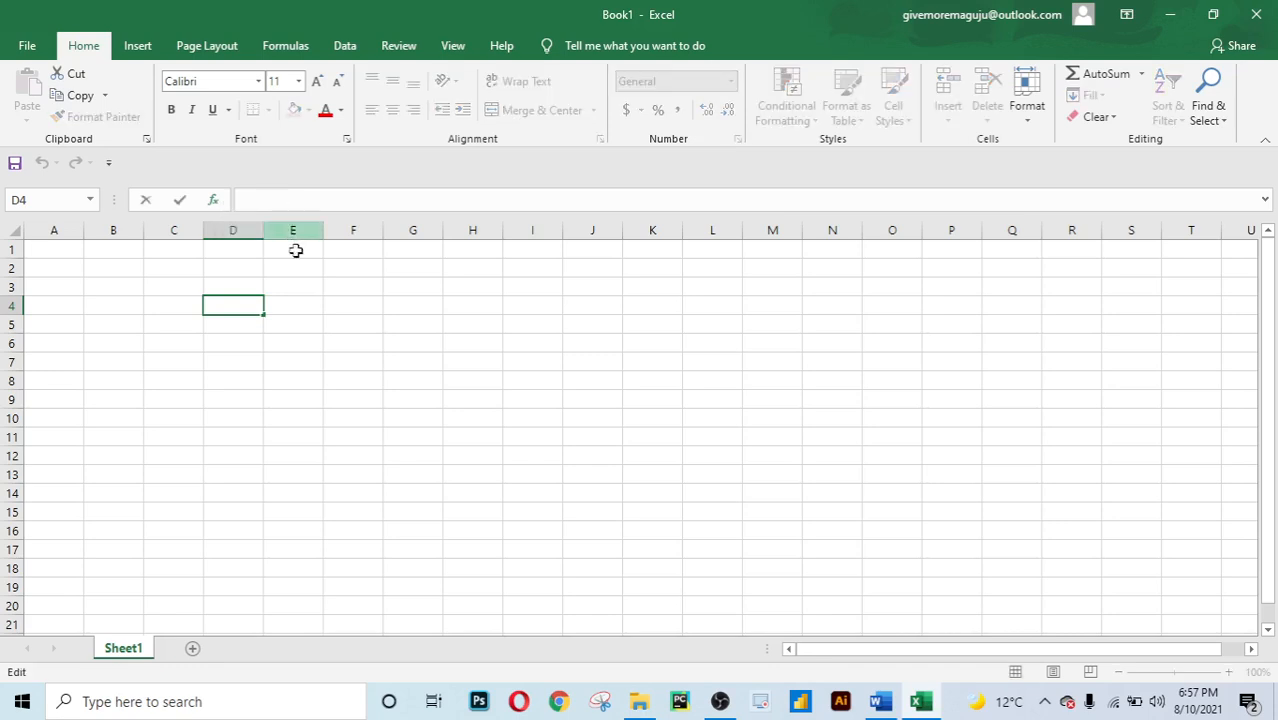
pyautogui.click(324, 290)
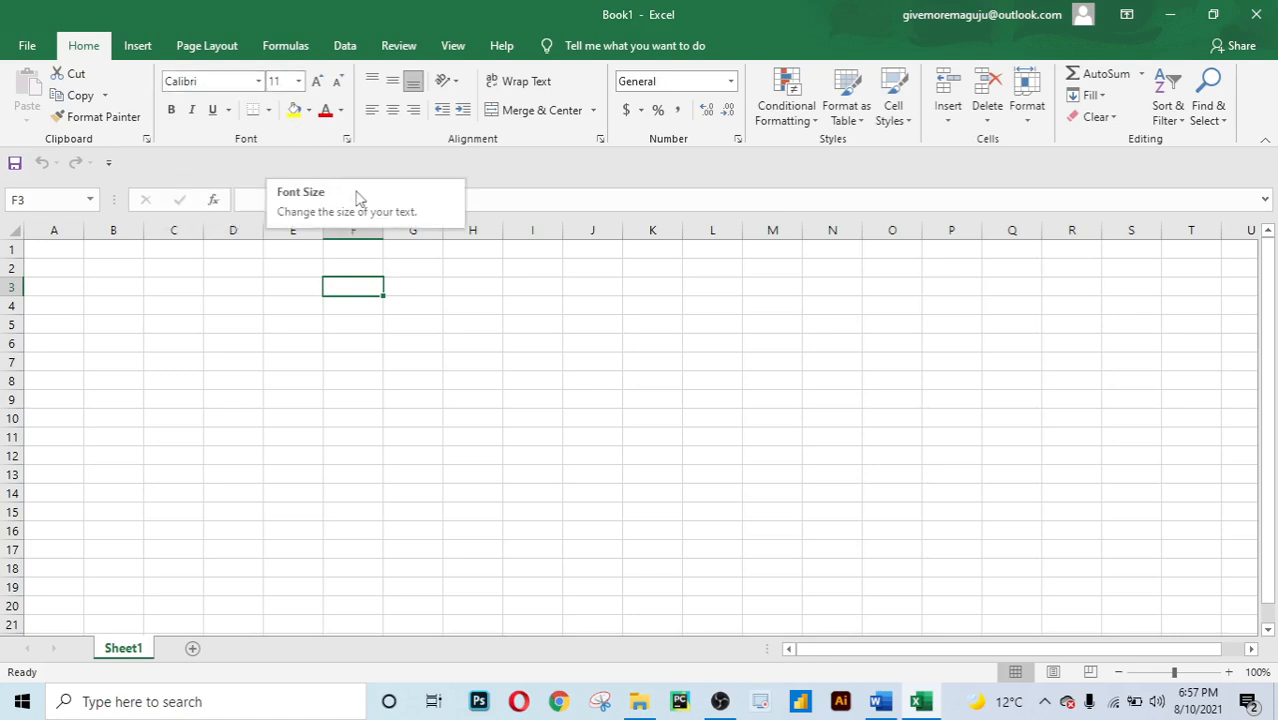
pyautogui.click(260, 305)
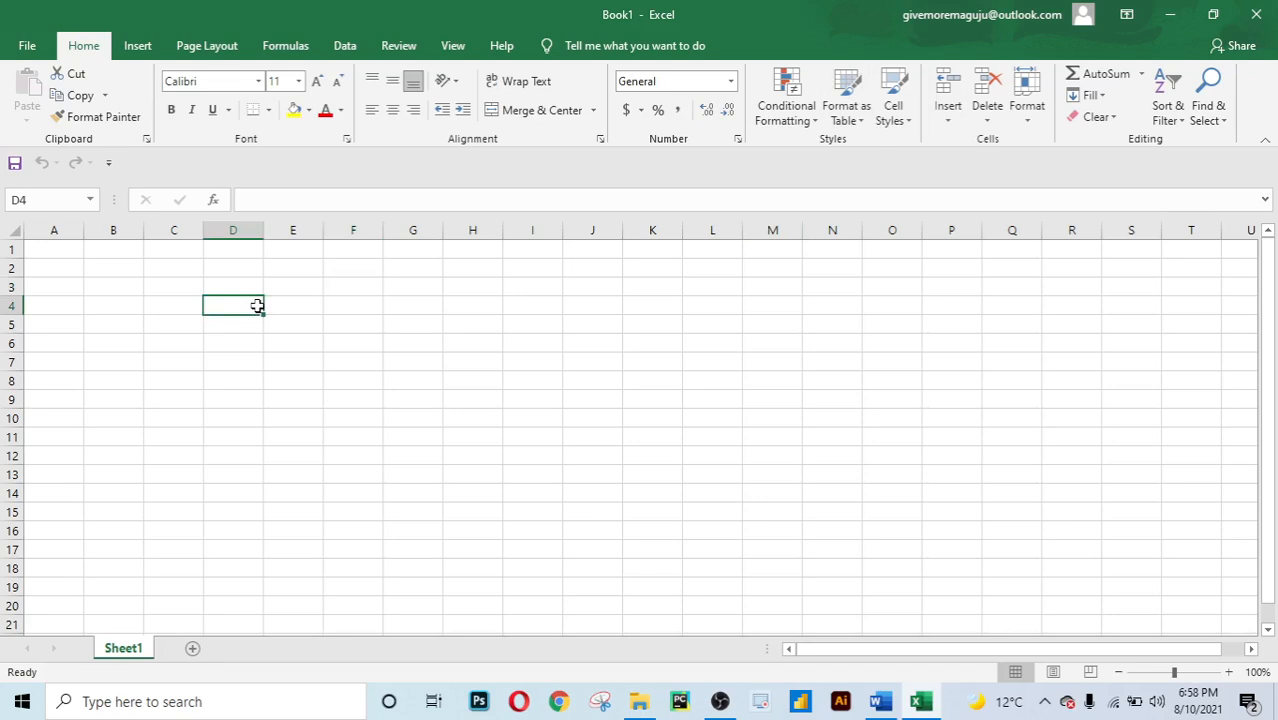
pyautogui.click(267, 290)
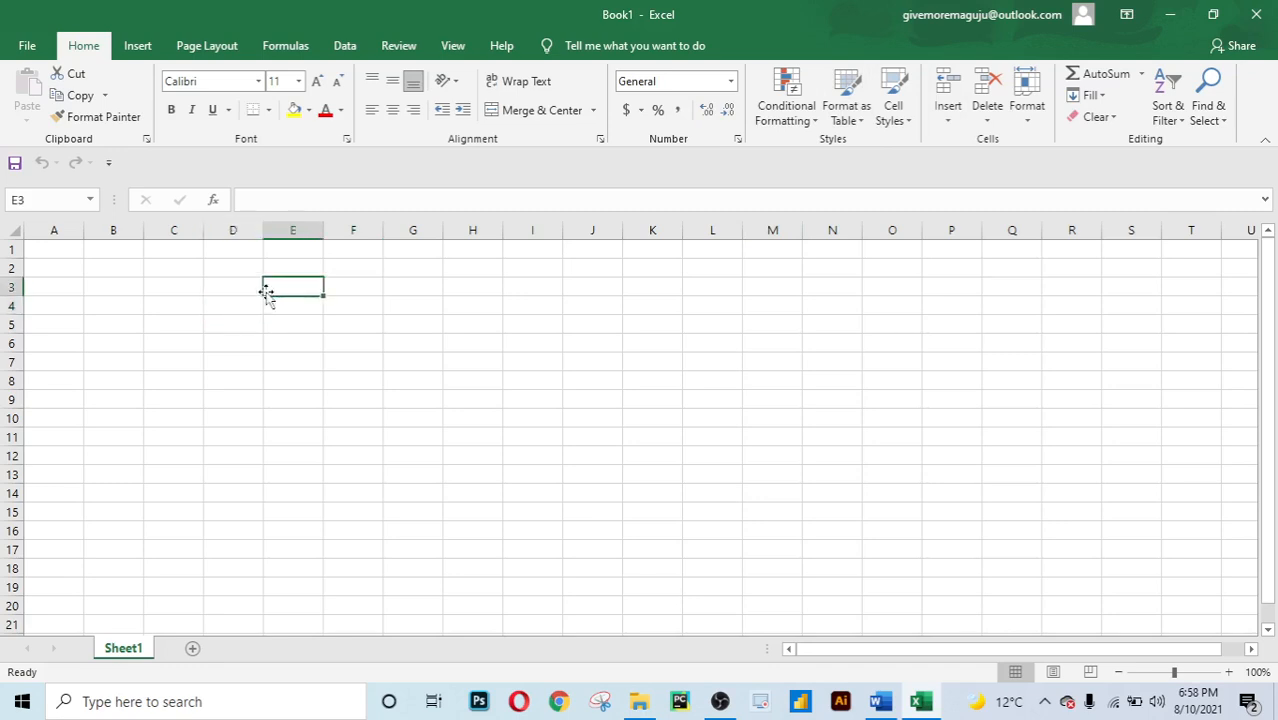
pyautogui.click(58, 254)
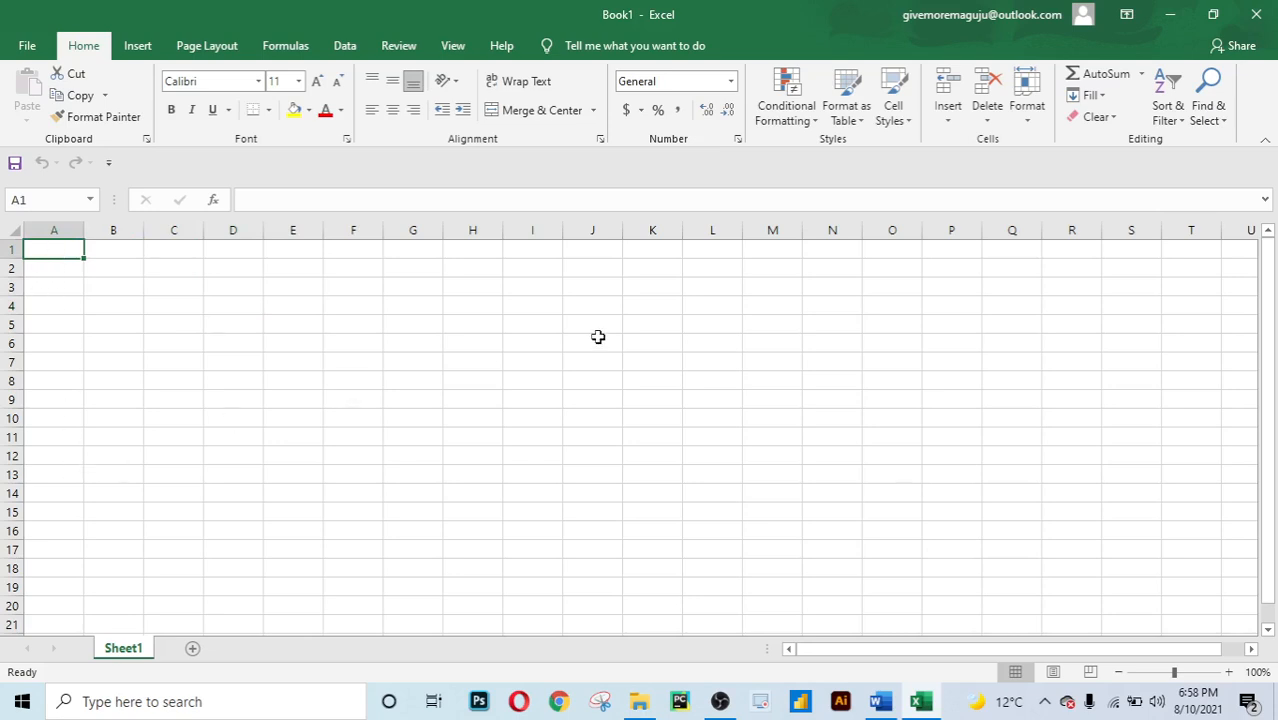
pyautogui.click(62, 287)
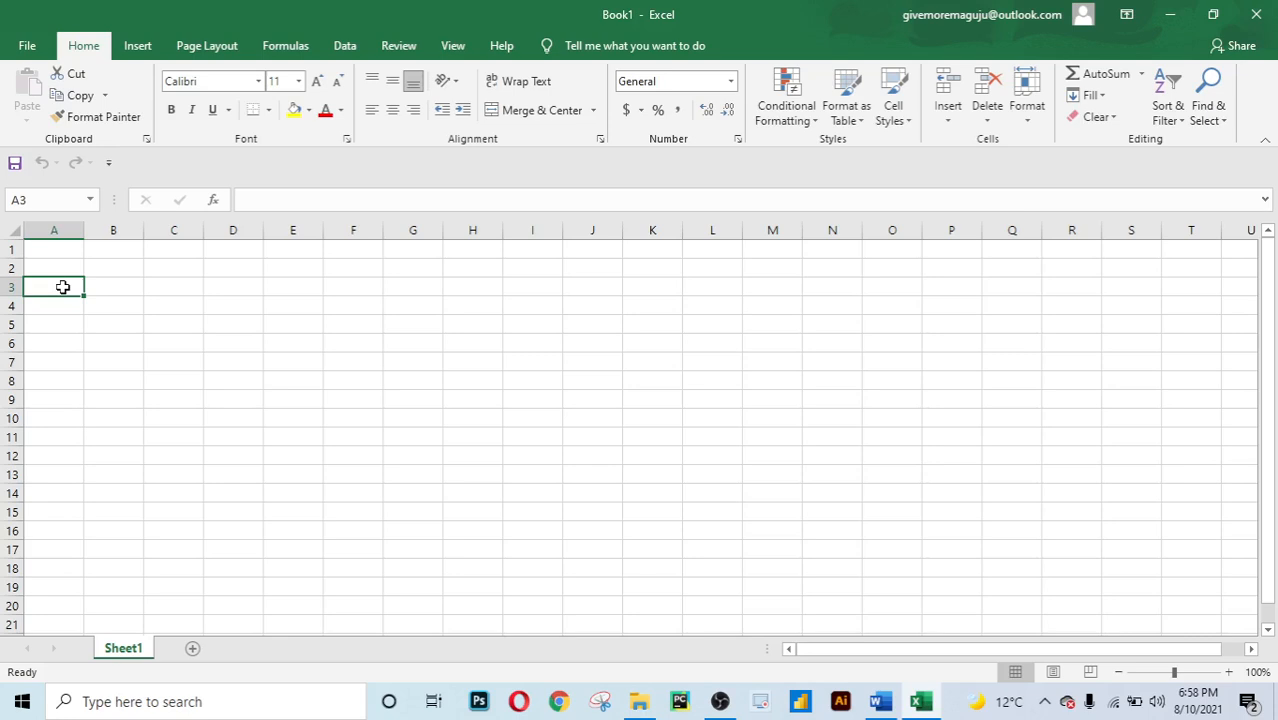
pyautogui.click(96, 268)
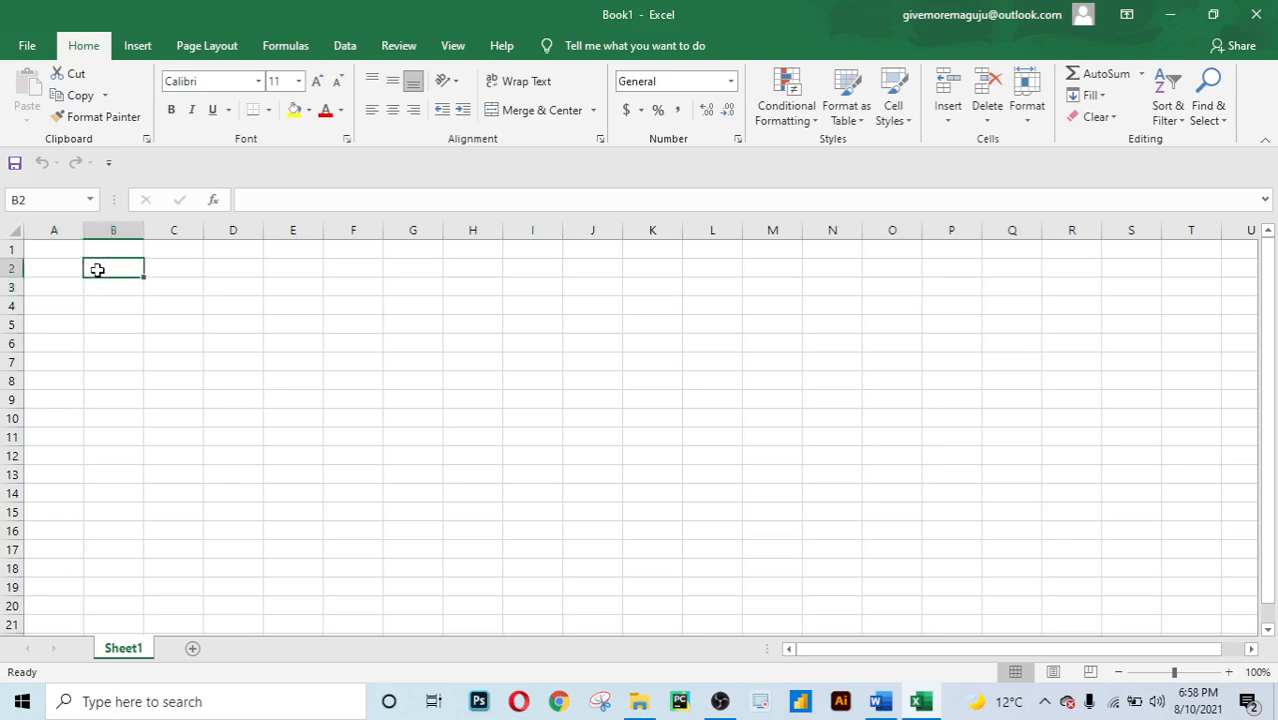
# Enter the title ZSE COUNTER PERFORMACE in cell D2.
pyautogui.click(206, 268)
pyautogui.click(182, 268)
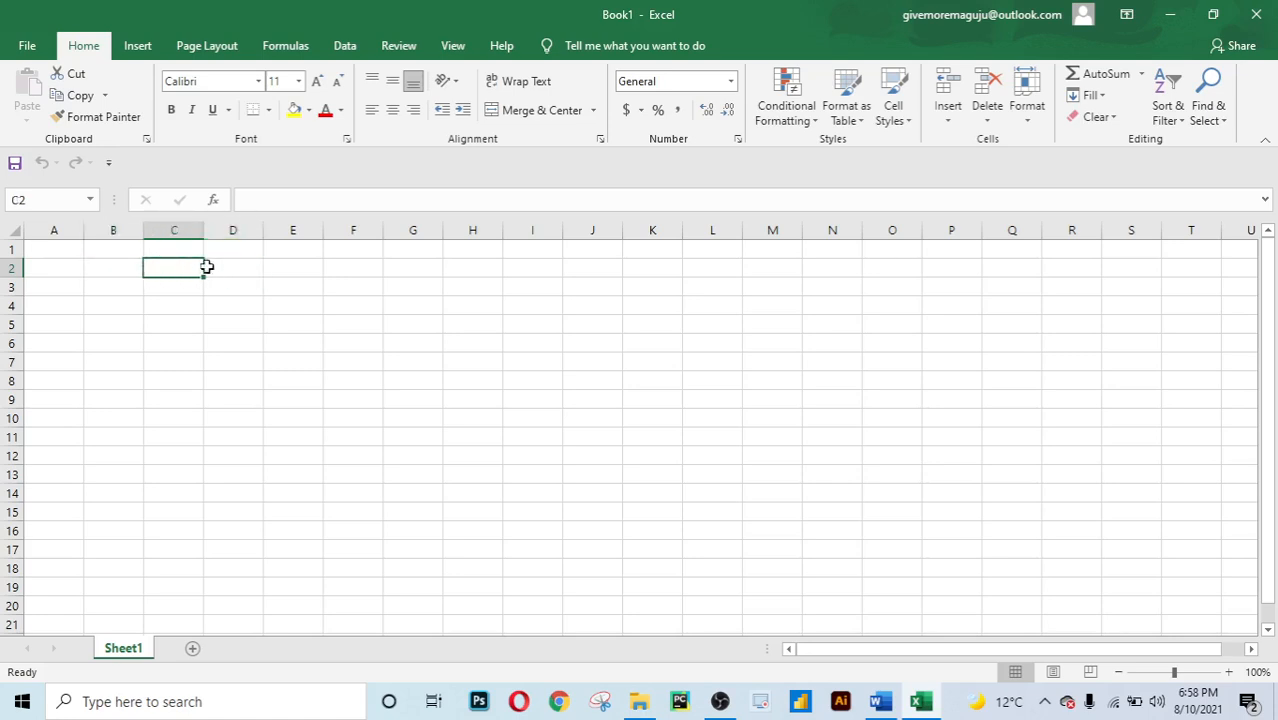
pyautogui.click(229, 269)
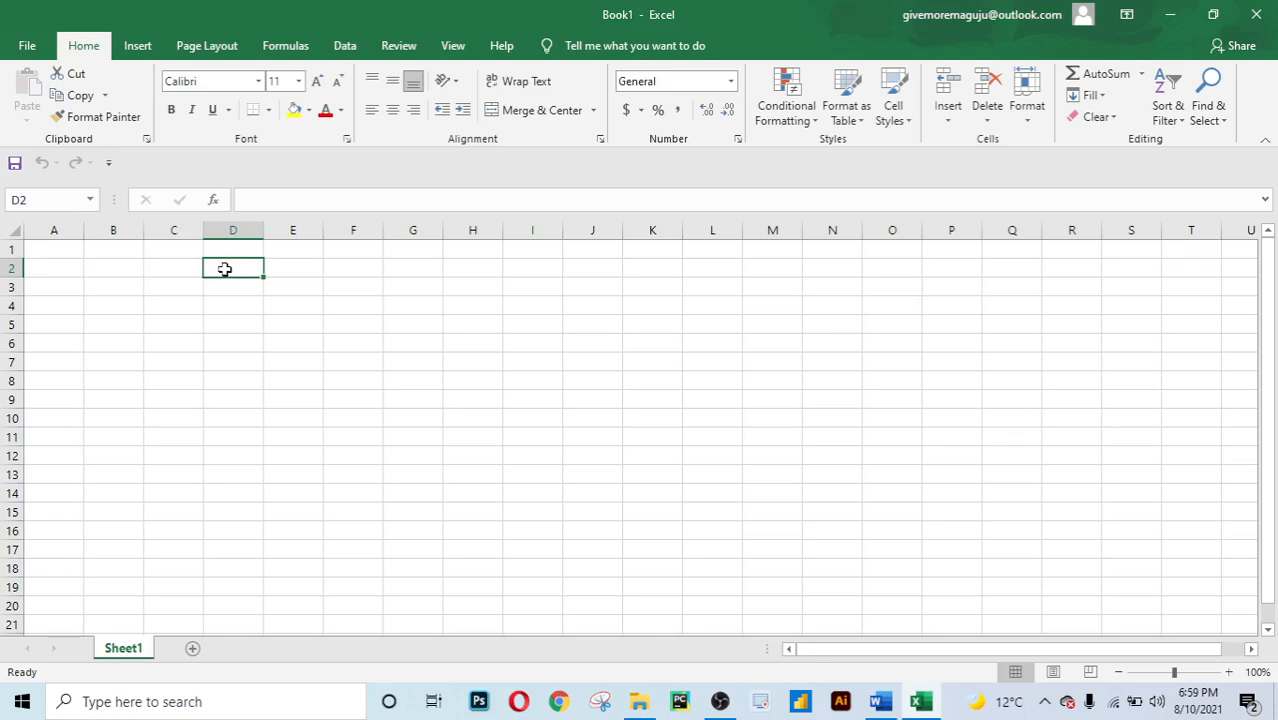
pyautogui.write('5')
pyautogui.press('BackSpace')
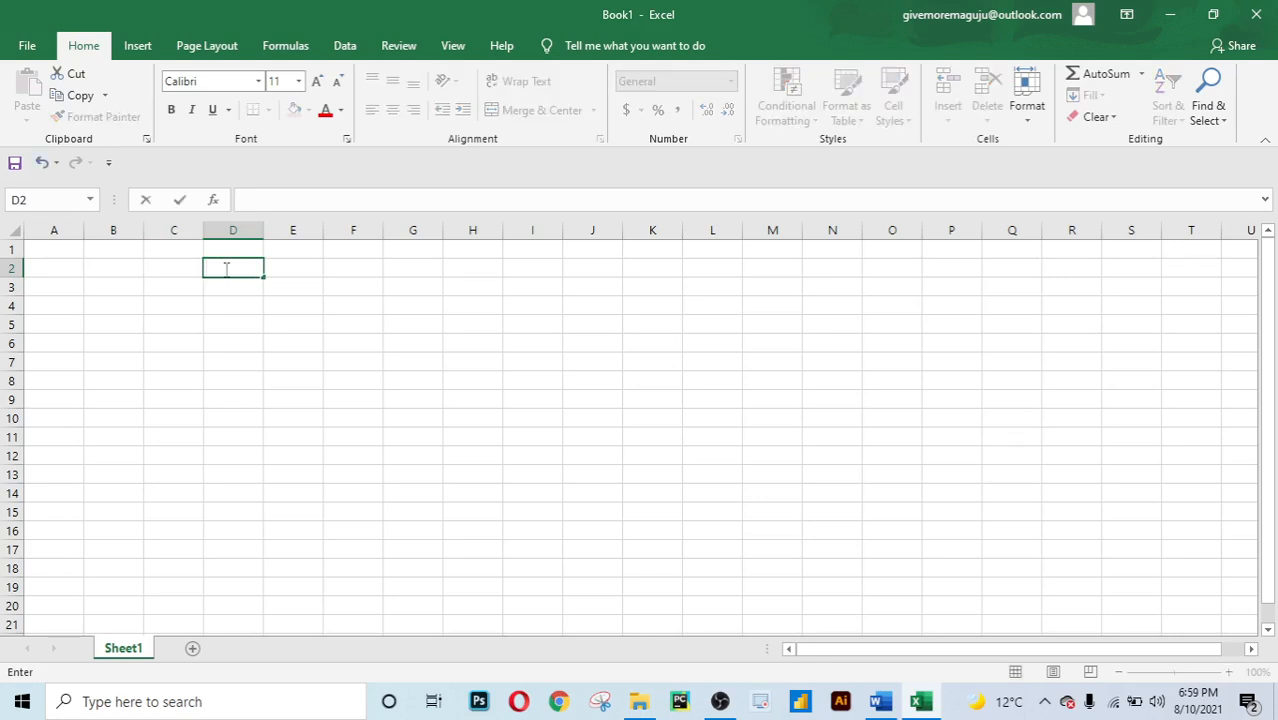
pyautogui.write('ZSE')
pyautogui.write(' CO PER')
pyautogui.write('FORMAC')
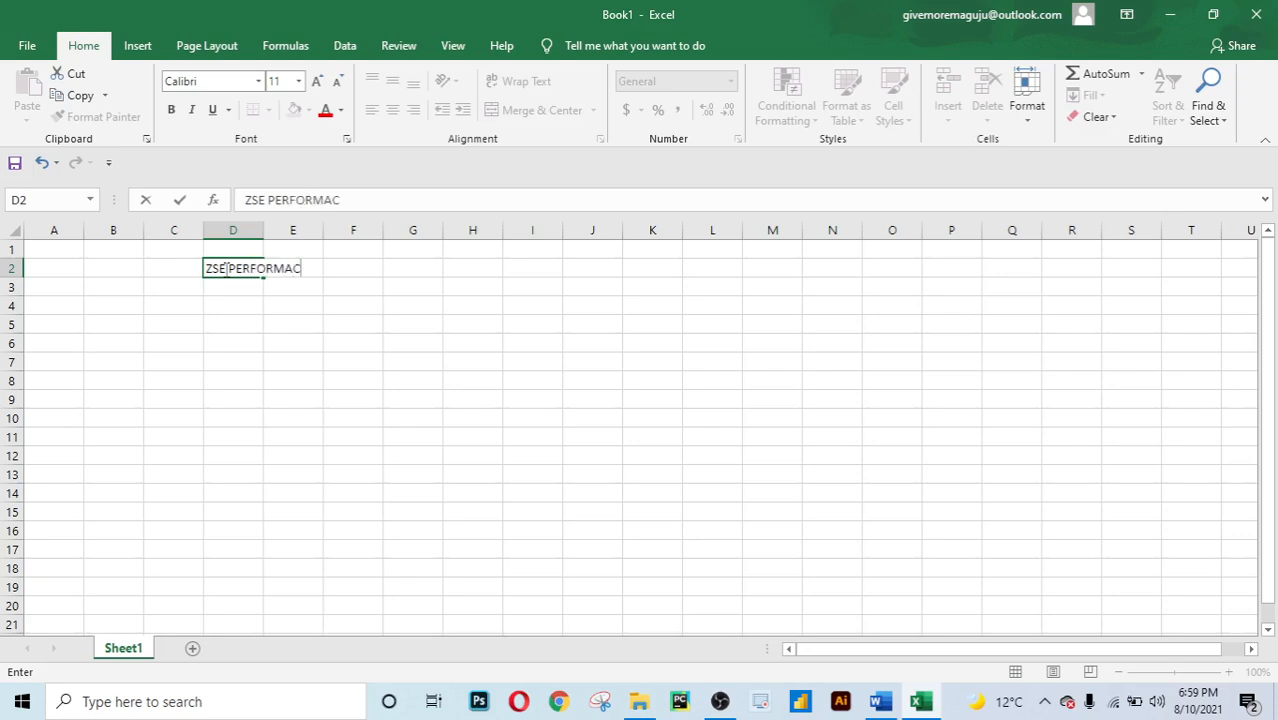
pyautogui.write('E')
pyautogui.click(226, 268)
pyautogui.write('CO ')
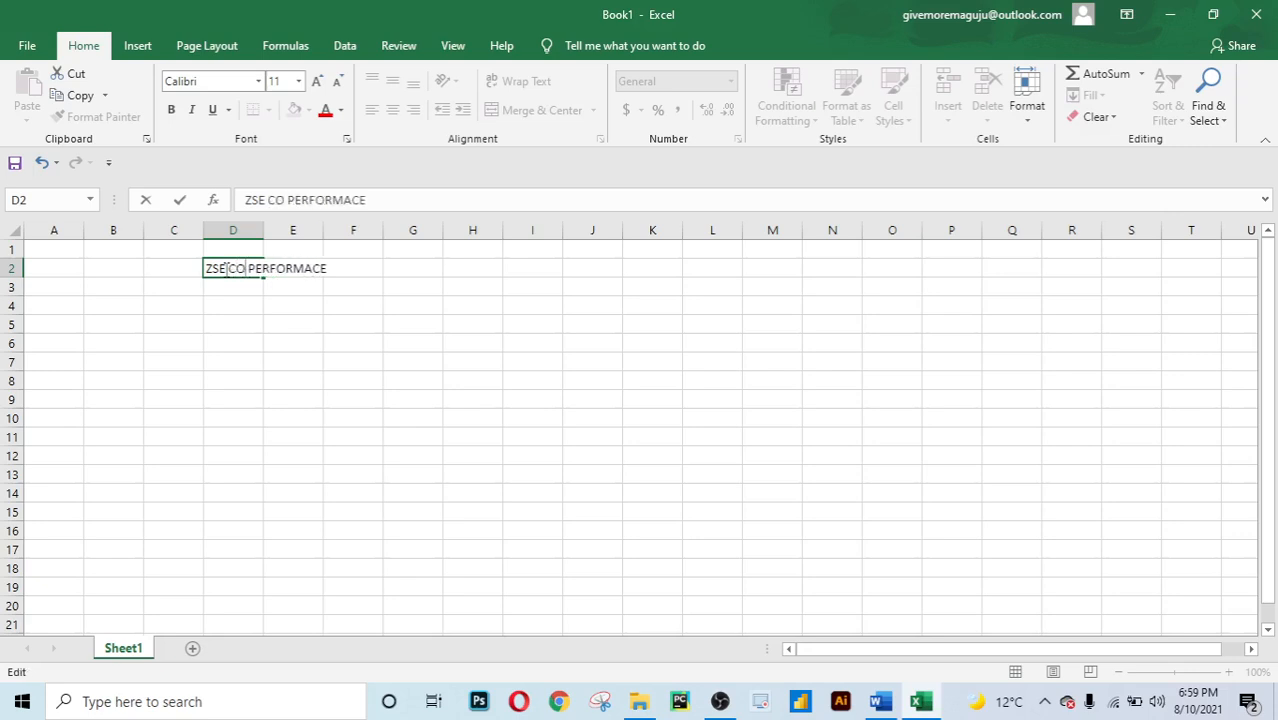
pyautogui.write('UNTER')
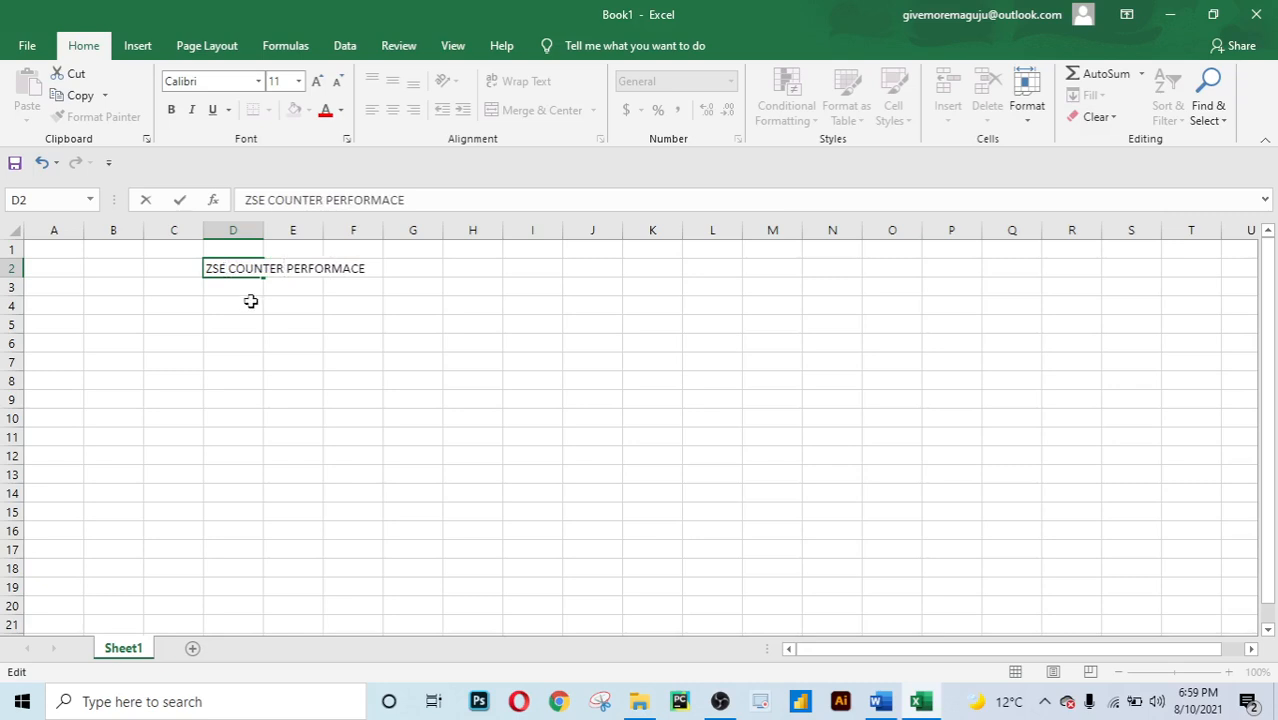
pyautogui.click(251, 301)
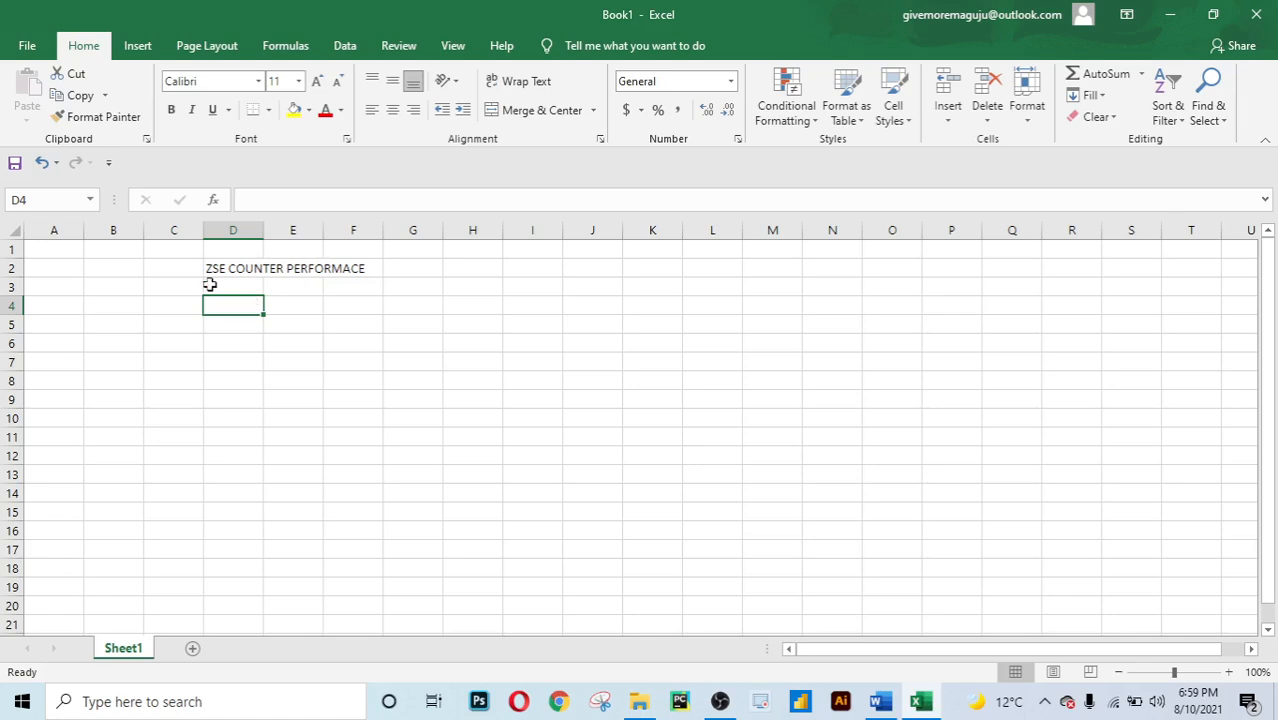
pyautogui.click(217, 267)
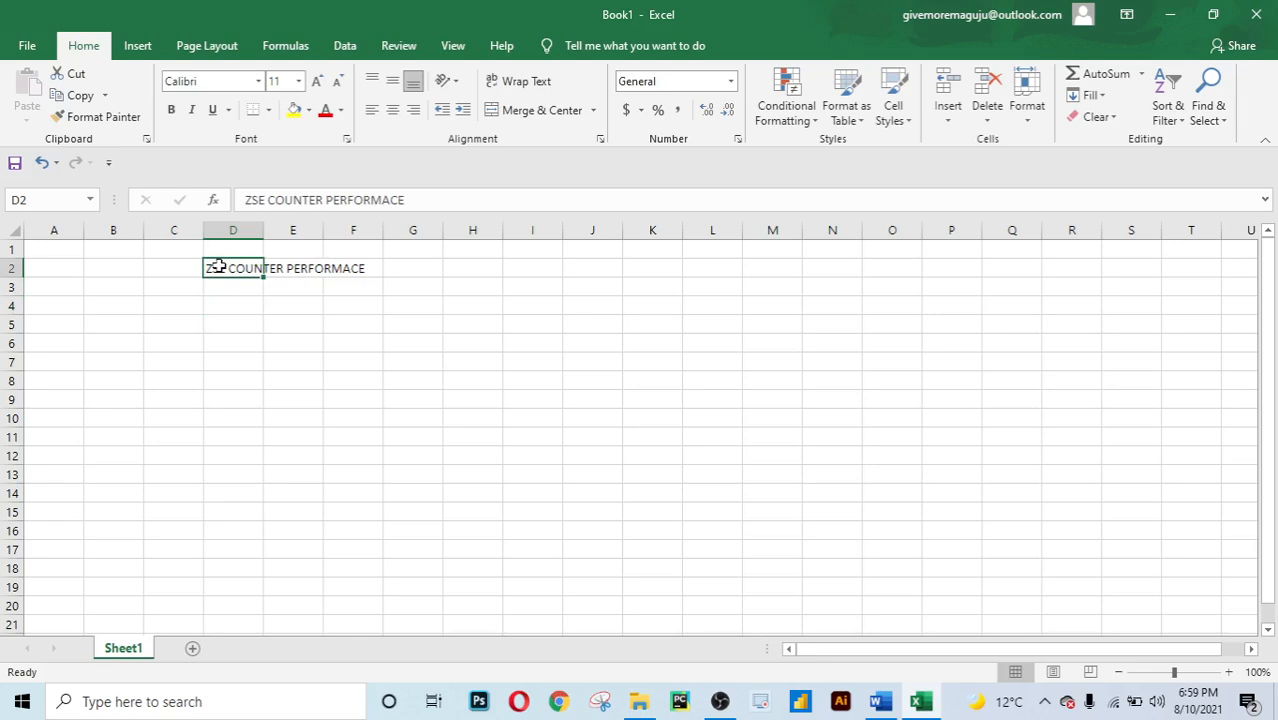
pyautogui.click(269, 301)
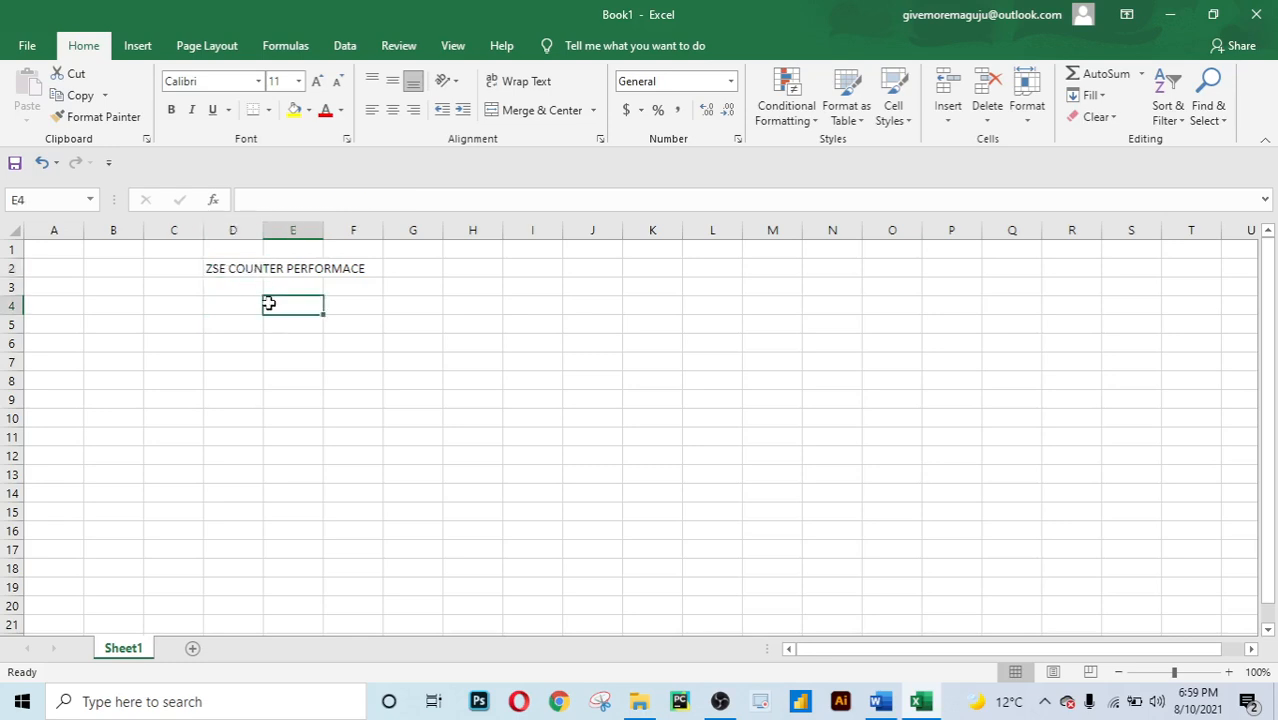
# Enter the column header Date in cell A4.
pyautogui.click(75, 313)
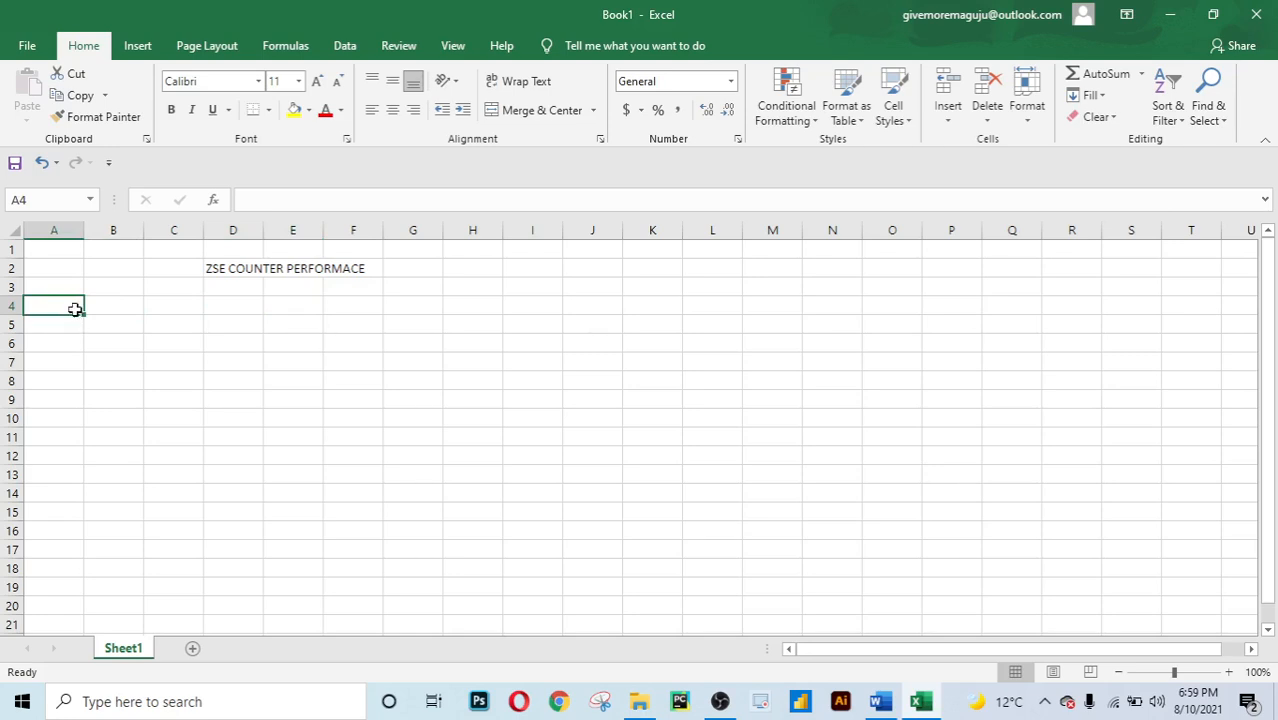
pyautogui.write('D')
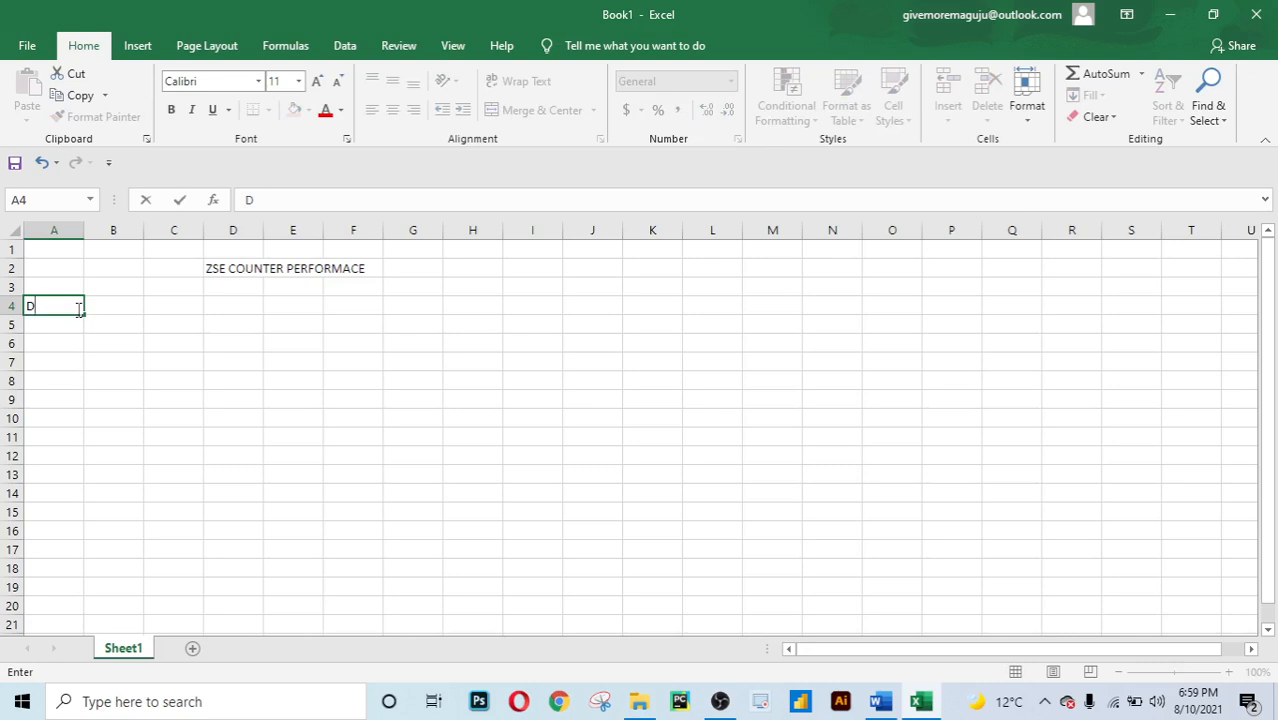
pyautogui.write('ate')
pyautogui.click(112, 341)
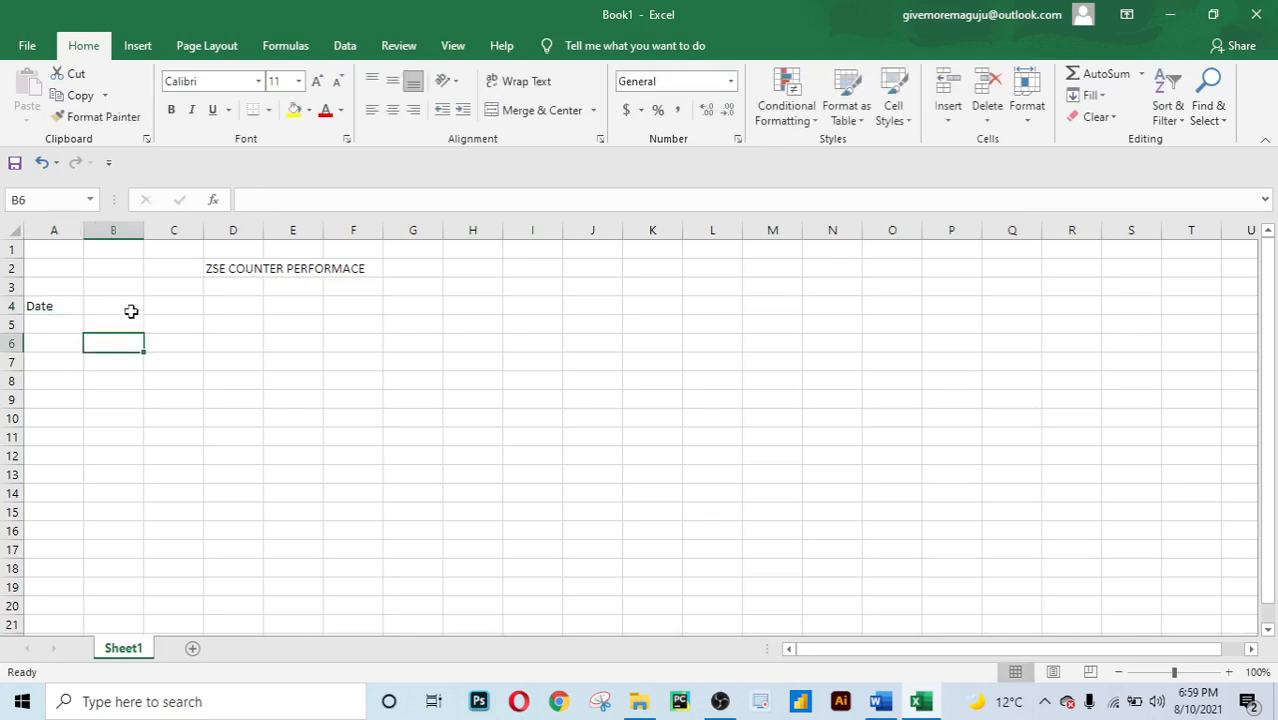
# Enter the column headers Counter A in cell B4 and Counter B in cell C4.
pyautogui.click(131, 311)
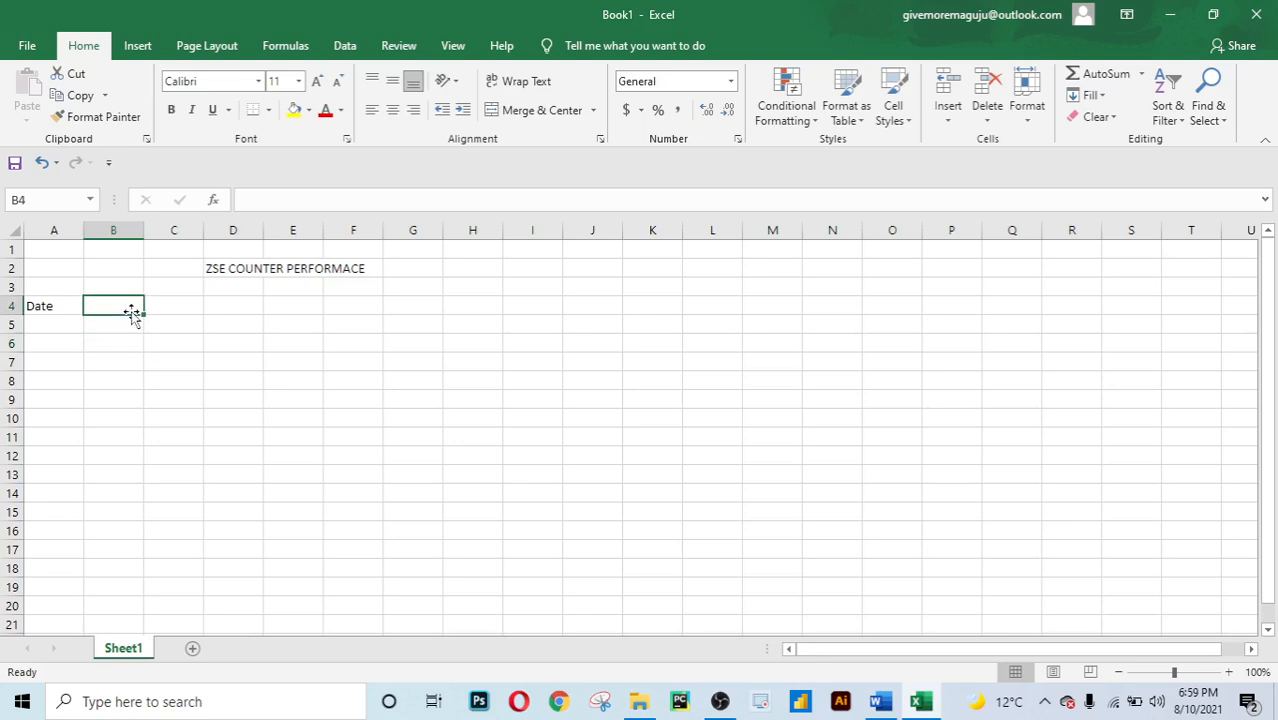
pyautogui.write('Cz')
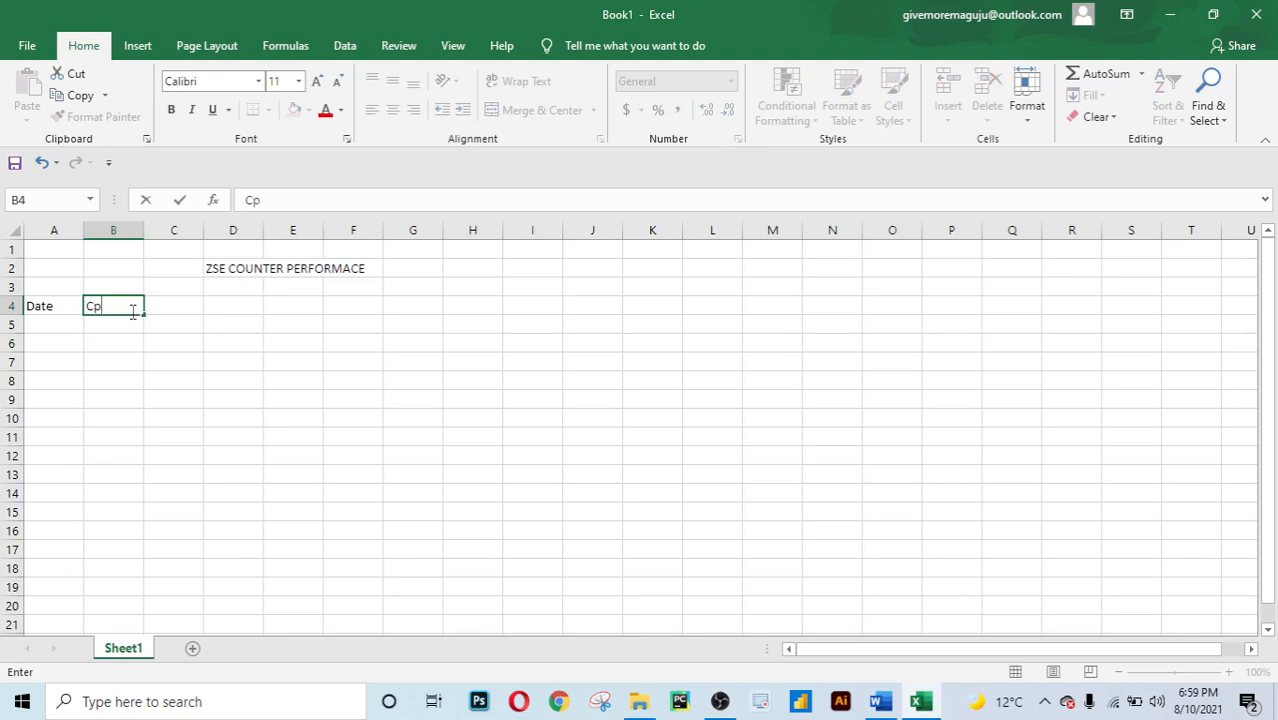
pyautogui.press('BackSpace')
pyautogui.write('ounter A')
pyautogui.press('Tab')
pyautogui.write('C')
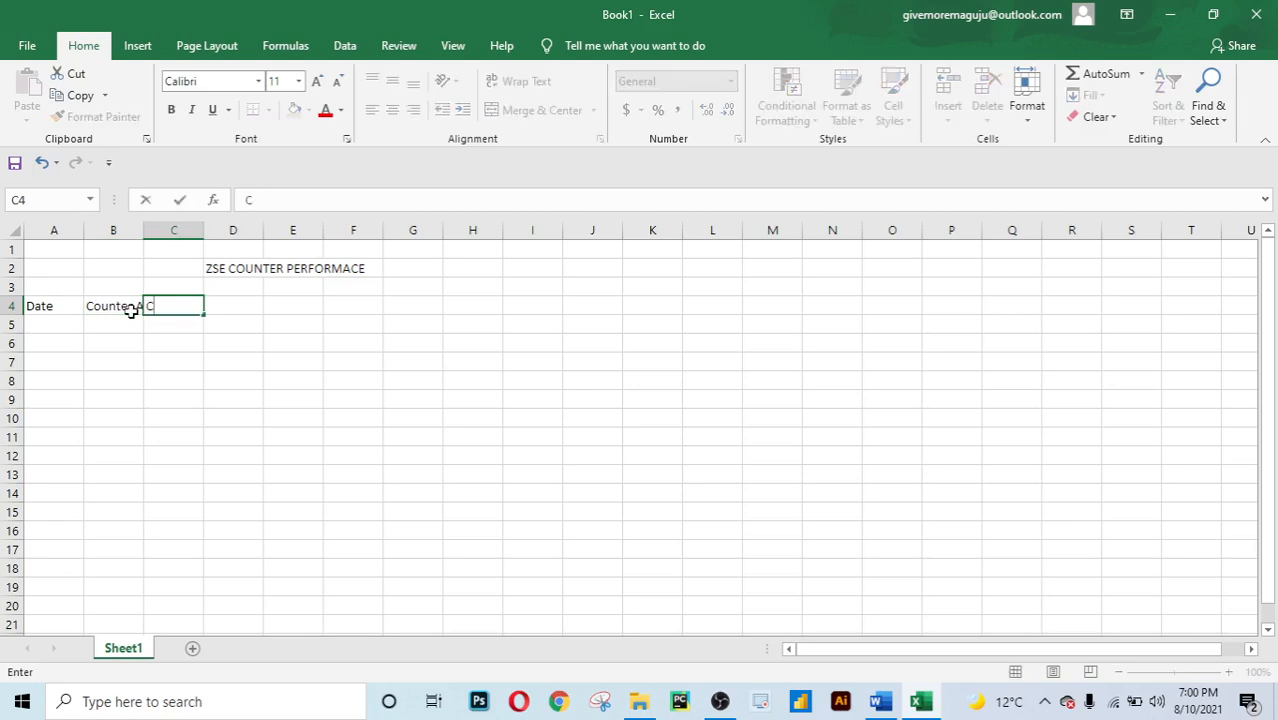
pyautogui.write('ounter B')
pyautogui.press('Tab')
# Enter the column header Counter C in cell D4, correcting its capitalization.
pyautogui.write('cOUNTER')
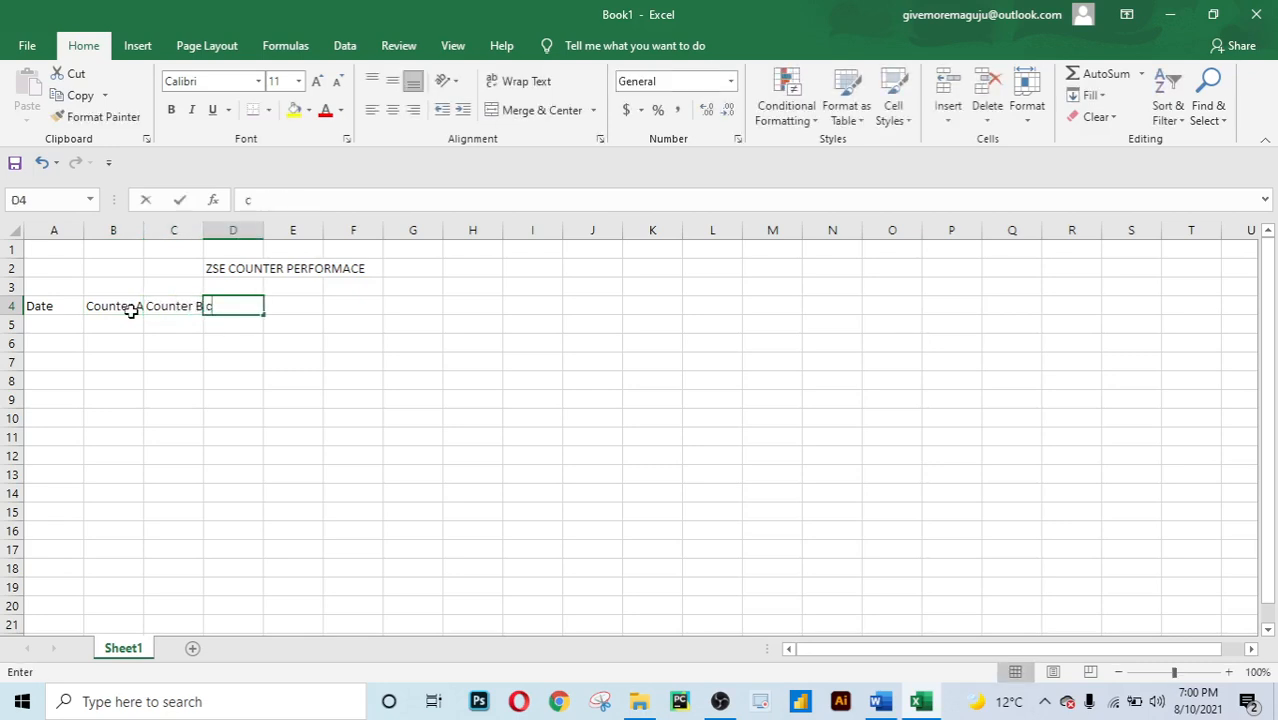
pyautogui.press('BackSpace')
pyautogui.press('BackSpace')
pyautogui.press('BackSpace')
pyautogui.press('BackSpace')
pyautogui.press('BackSpace')
pyautogui.press('BackSpace')
pyautogui.press('BackSpace')
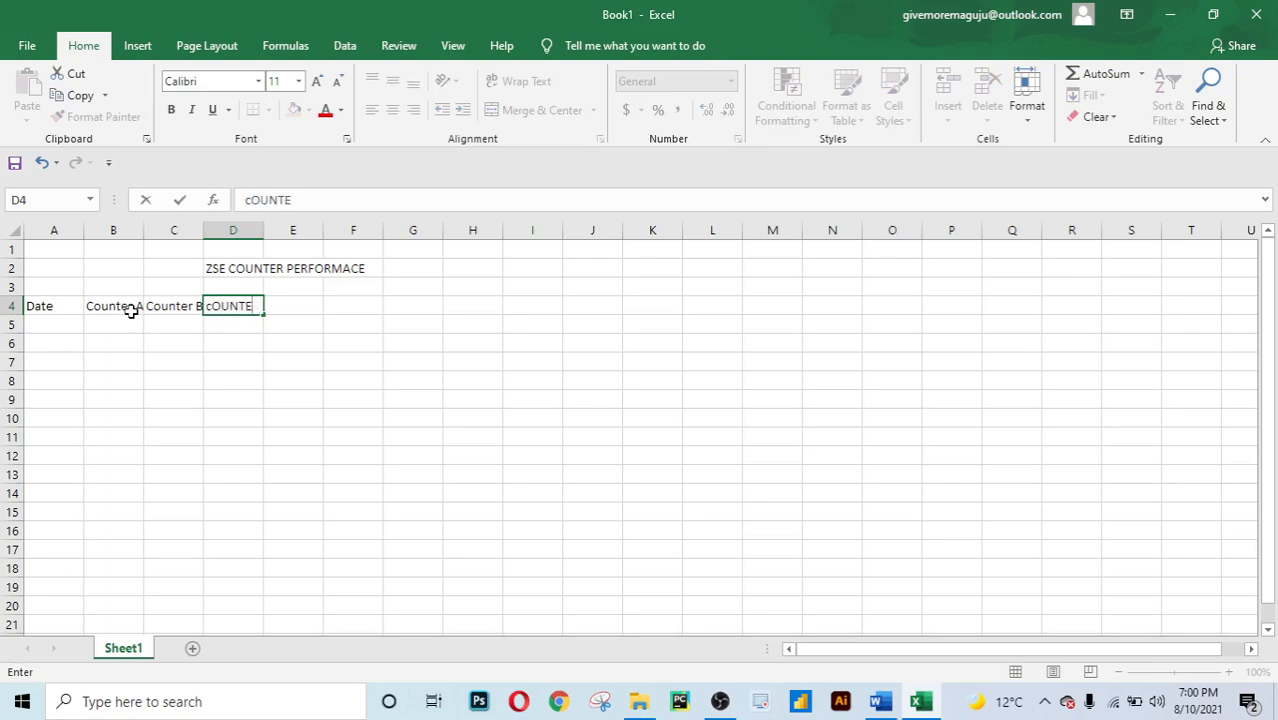
pyautogui.write('Counter C')
pyautogui.press('Return')
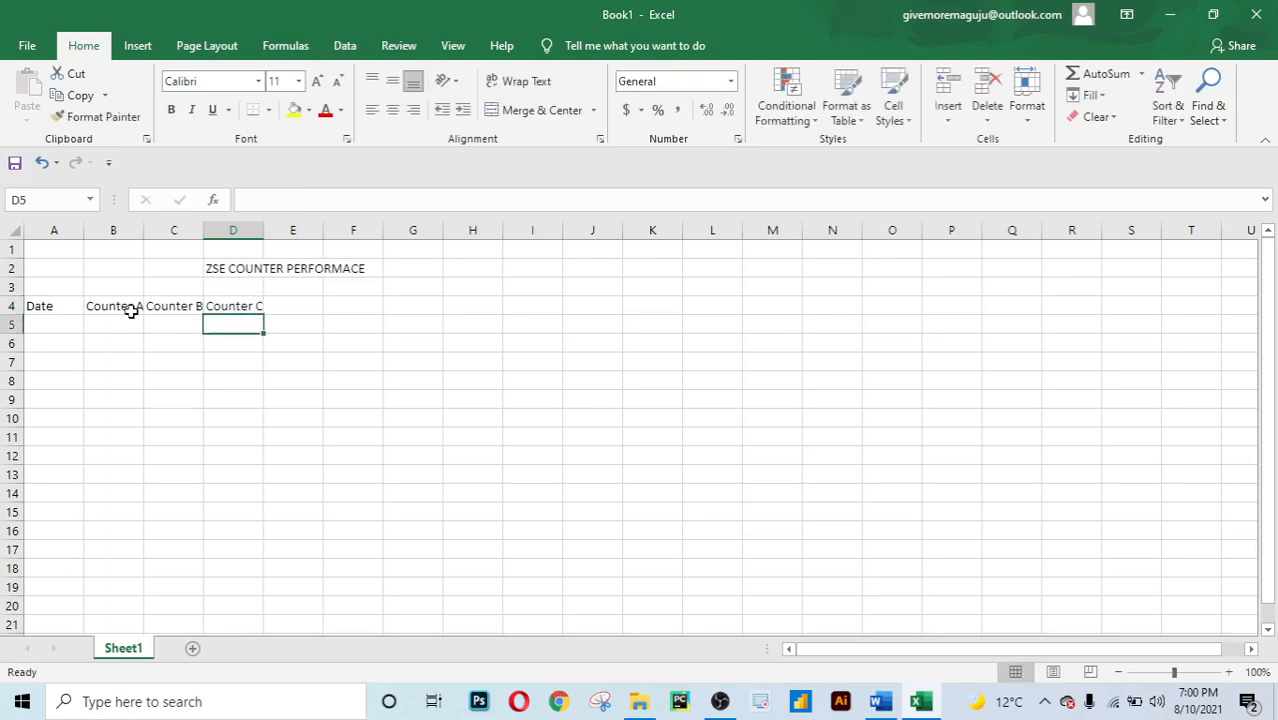
# Save the workbook in the RESOURCES folder under the name ExcelShortcutsFor Finance Professionals as an Excel Workbook.
pyautogui.hotkey('ctrl', 's')
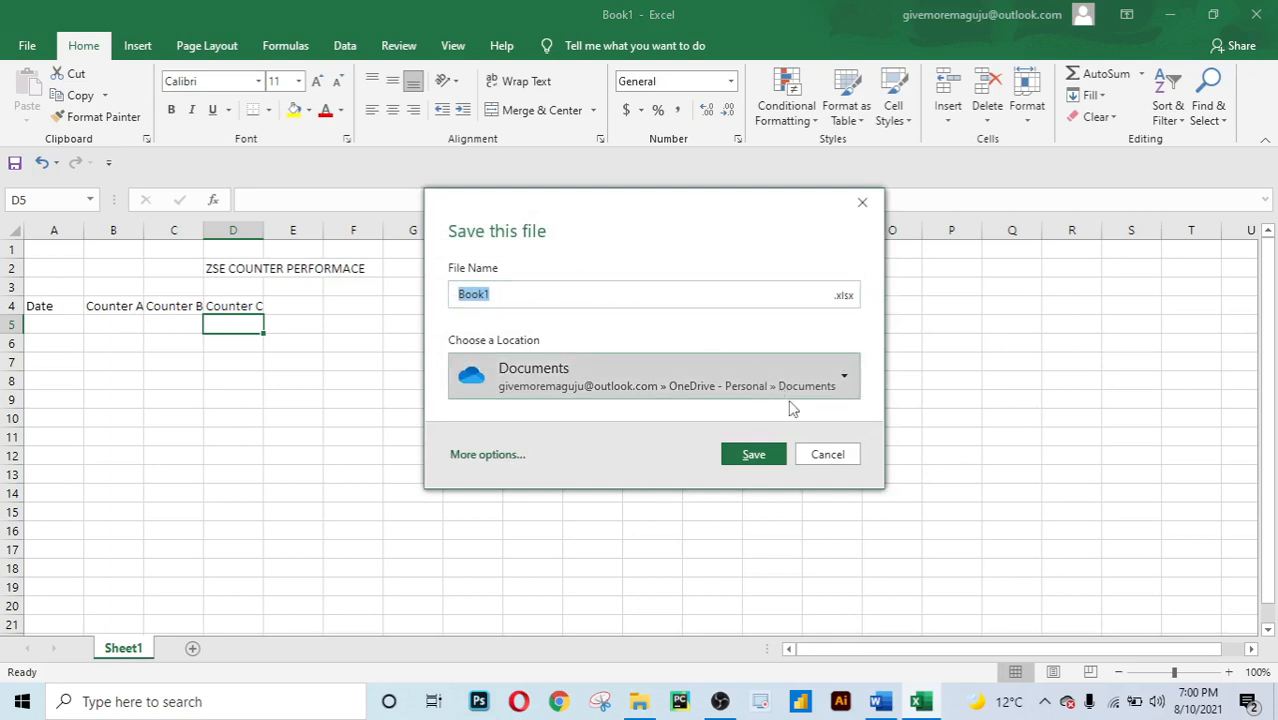
pyautogui.click(829, 454)
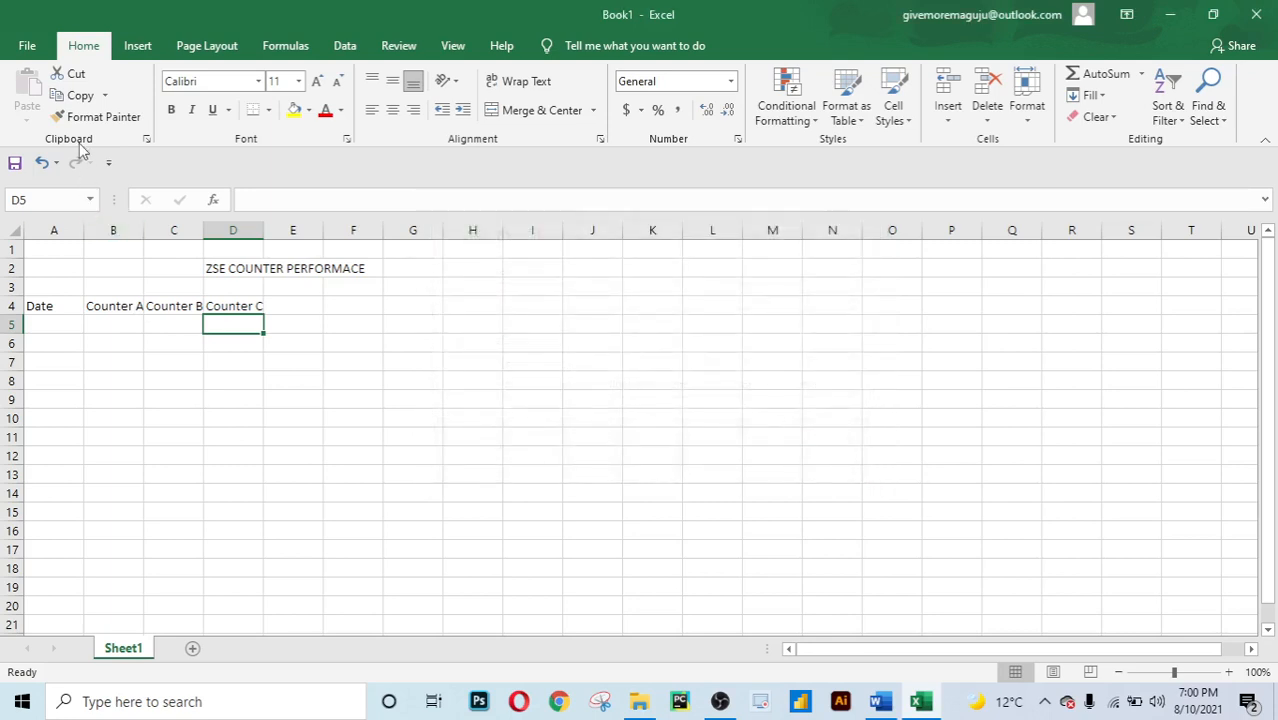
pyautogui.click(25, 45)
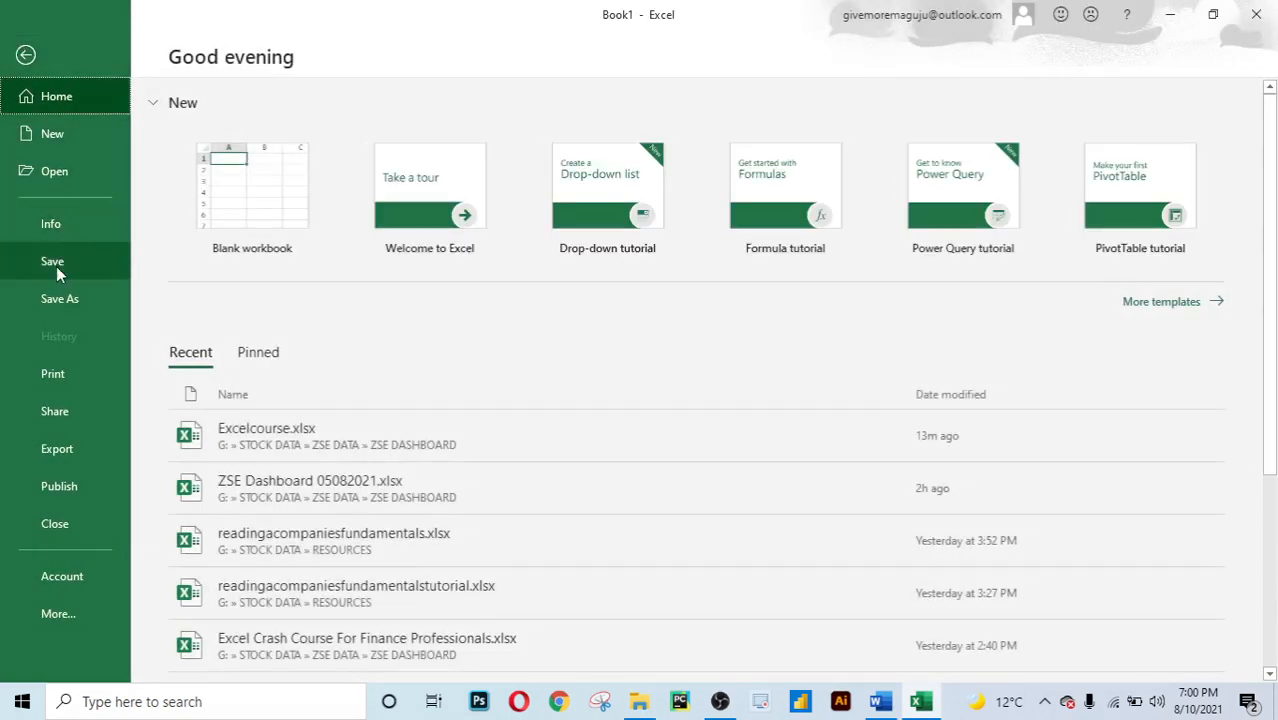
pyautogui.click(64, 308)
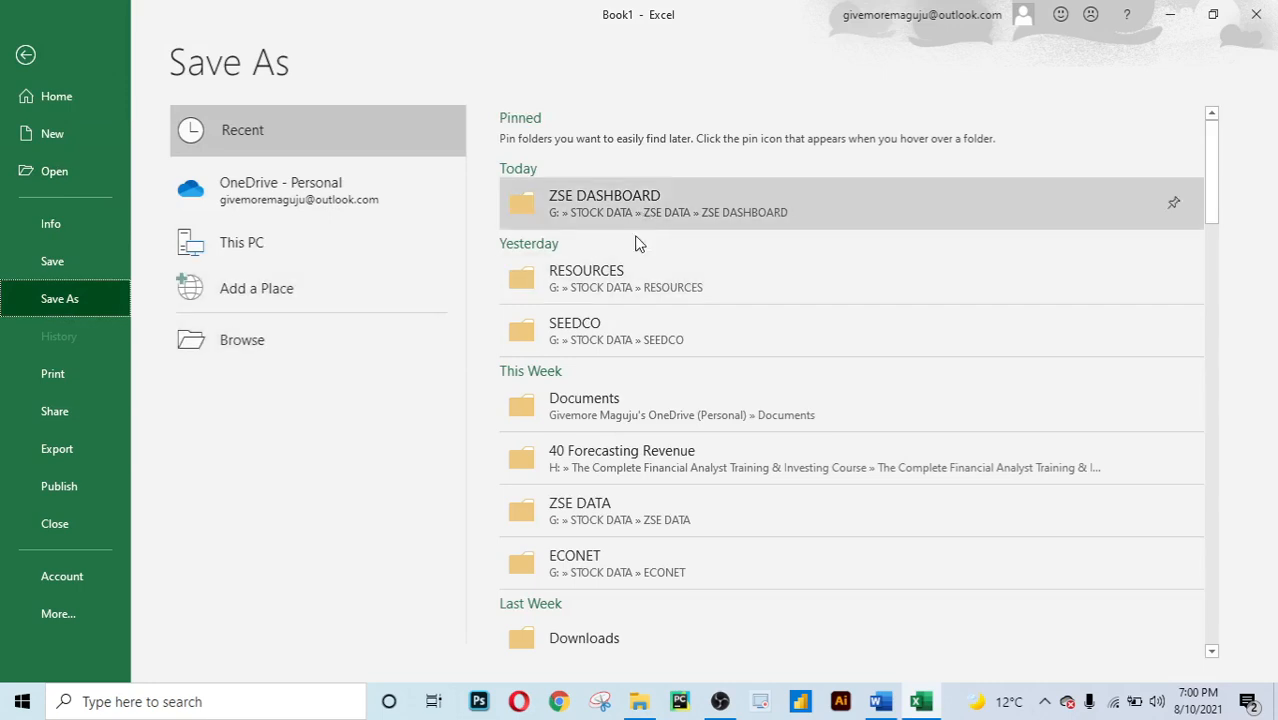
pyautogui.click(624, 268)
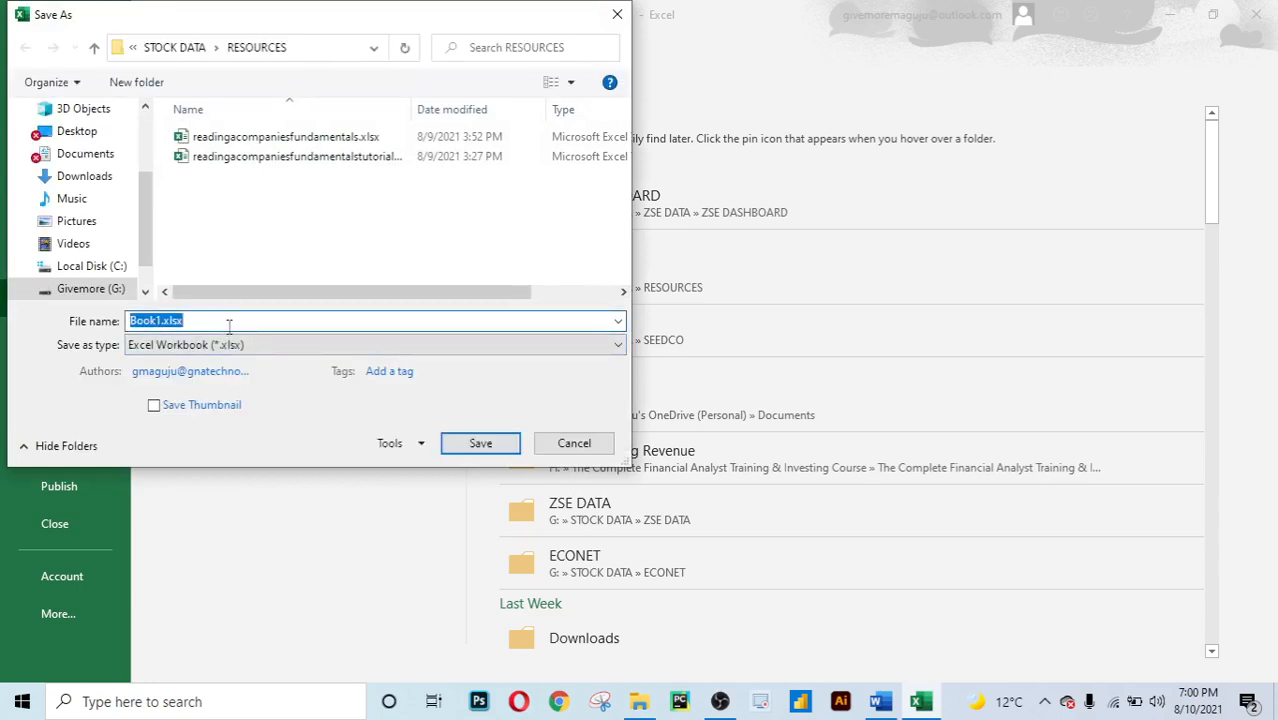
pyautogui.write('Excel')
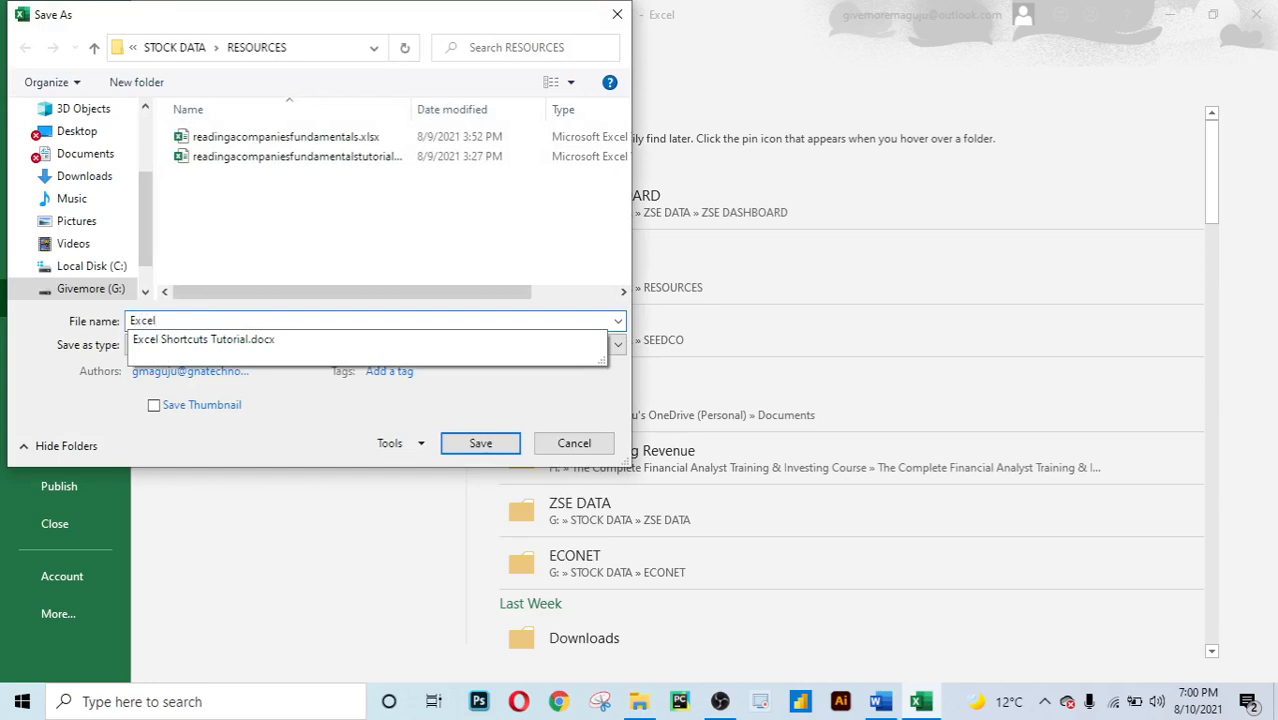
pyautogui.write('Short')
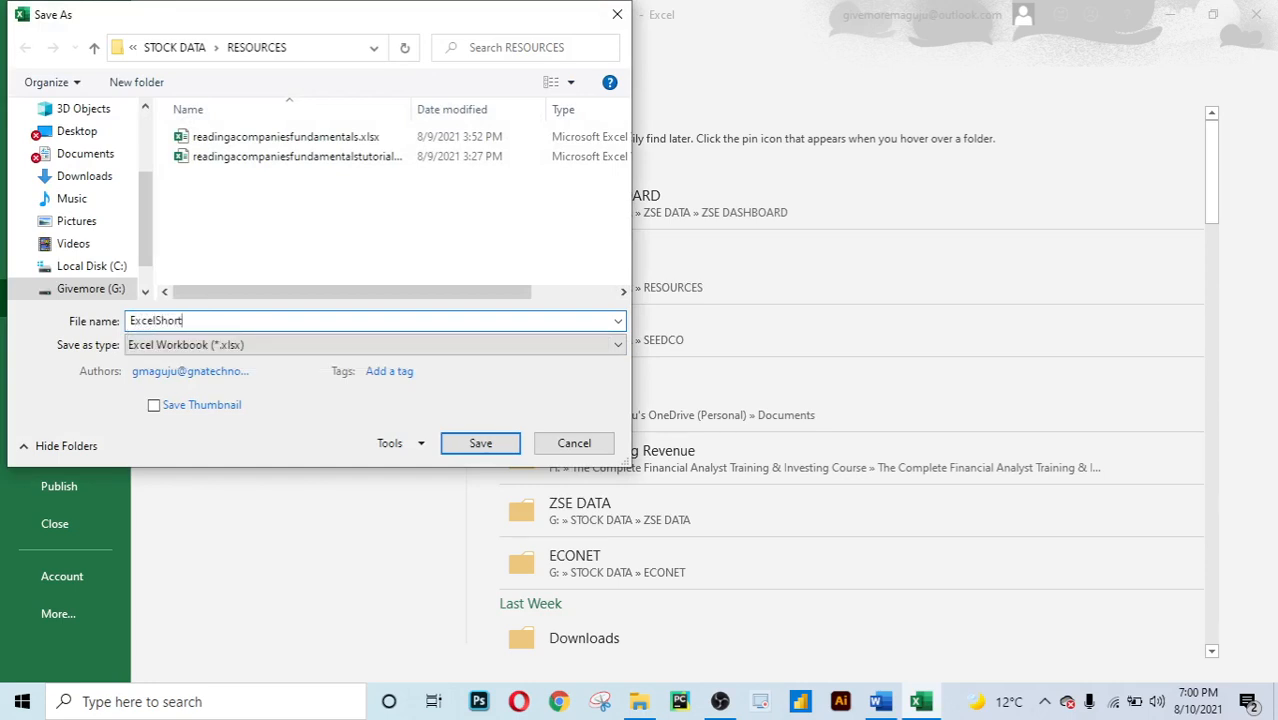
pyautogui.write('cutsFor Finance Professionals')
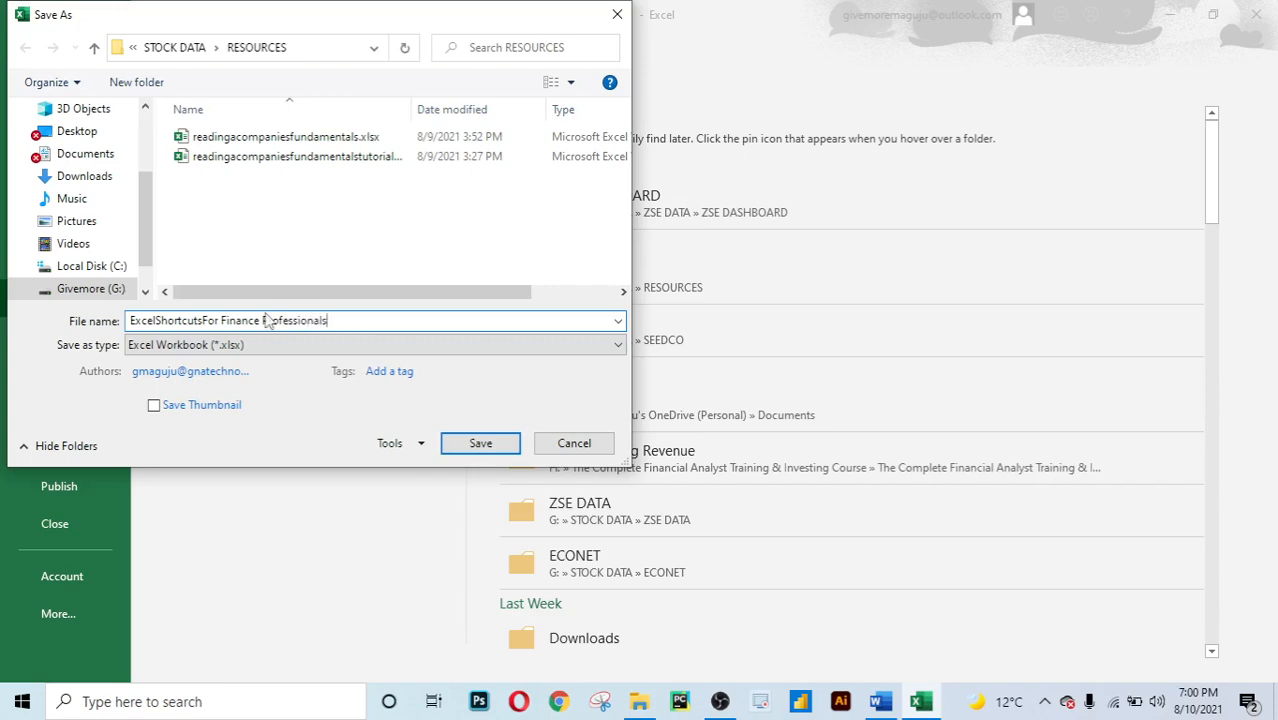
pyautogui.click(483, 444)
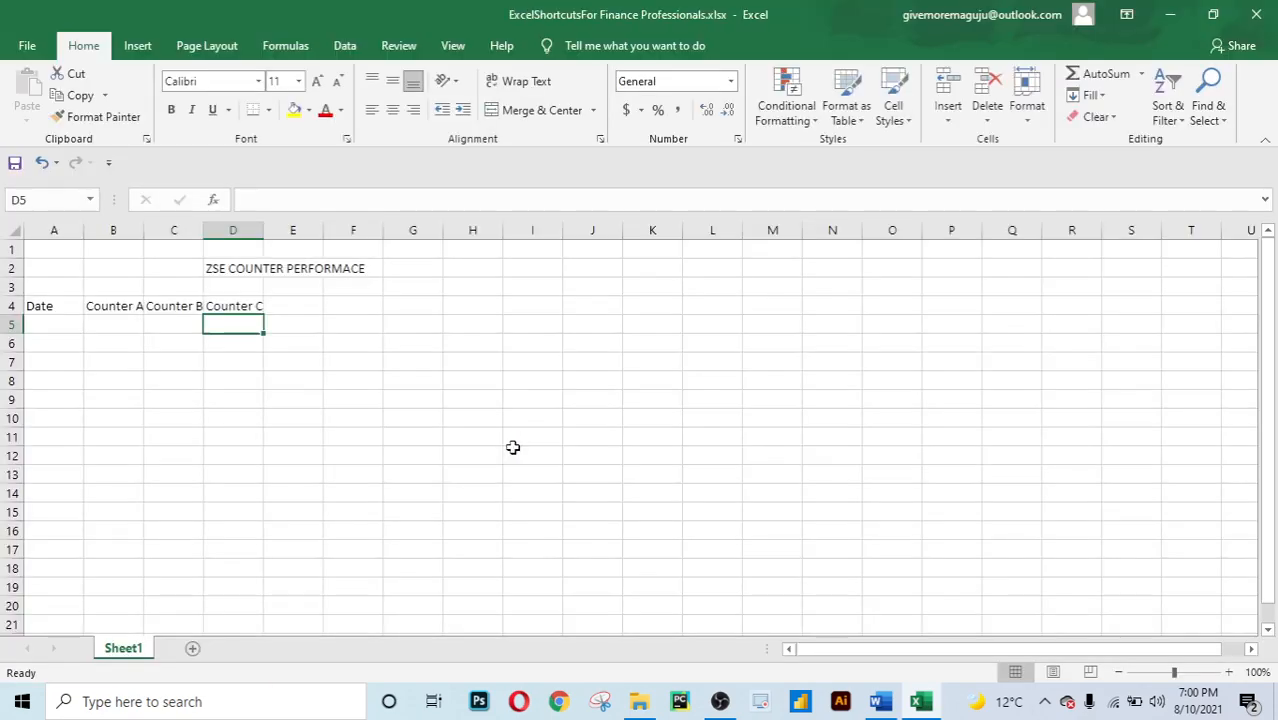
pyautogui.click(513, 448)
pyautogui.click(292, 443)
pyautogui.click(338, 401)
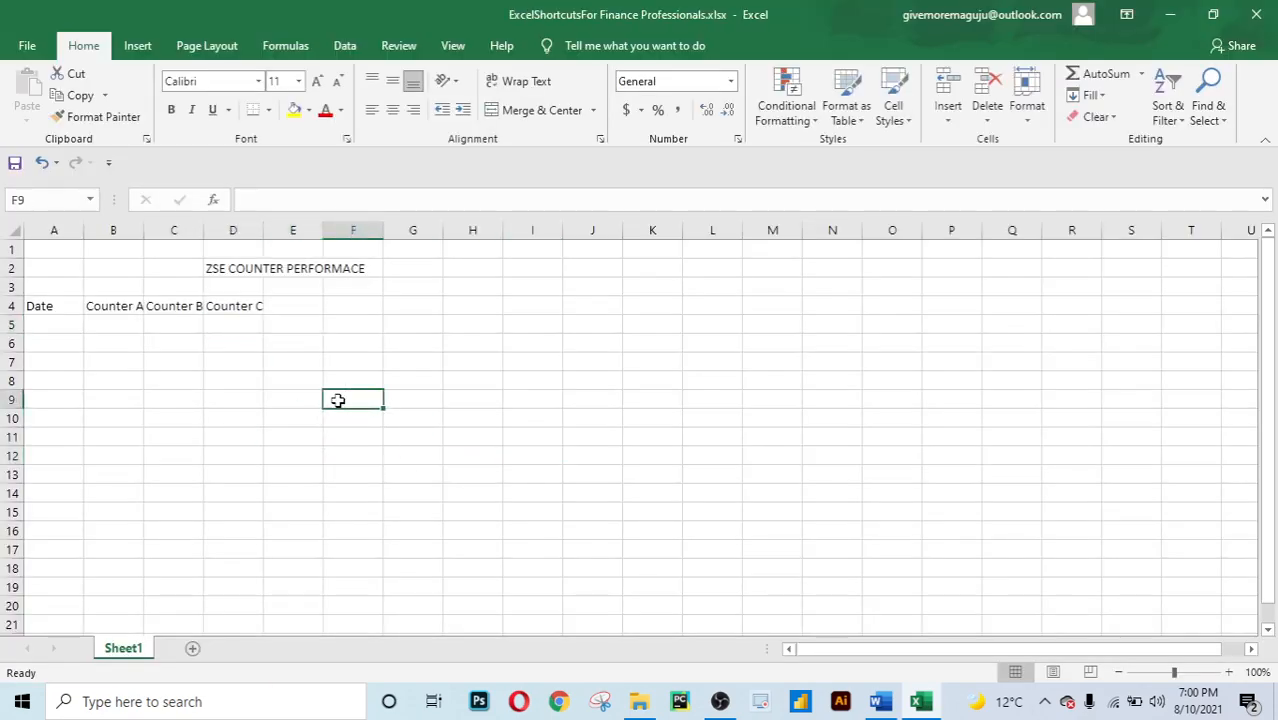
pyautogui.click(373, 355)
pyautogui.click(184, 374)
pyautogui.click(125, 359)
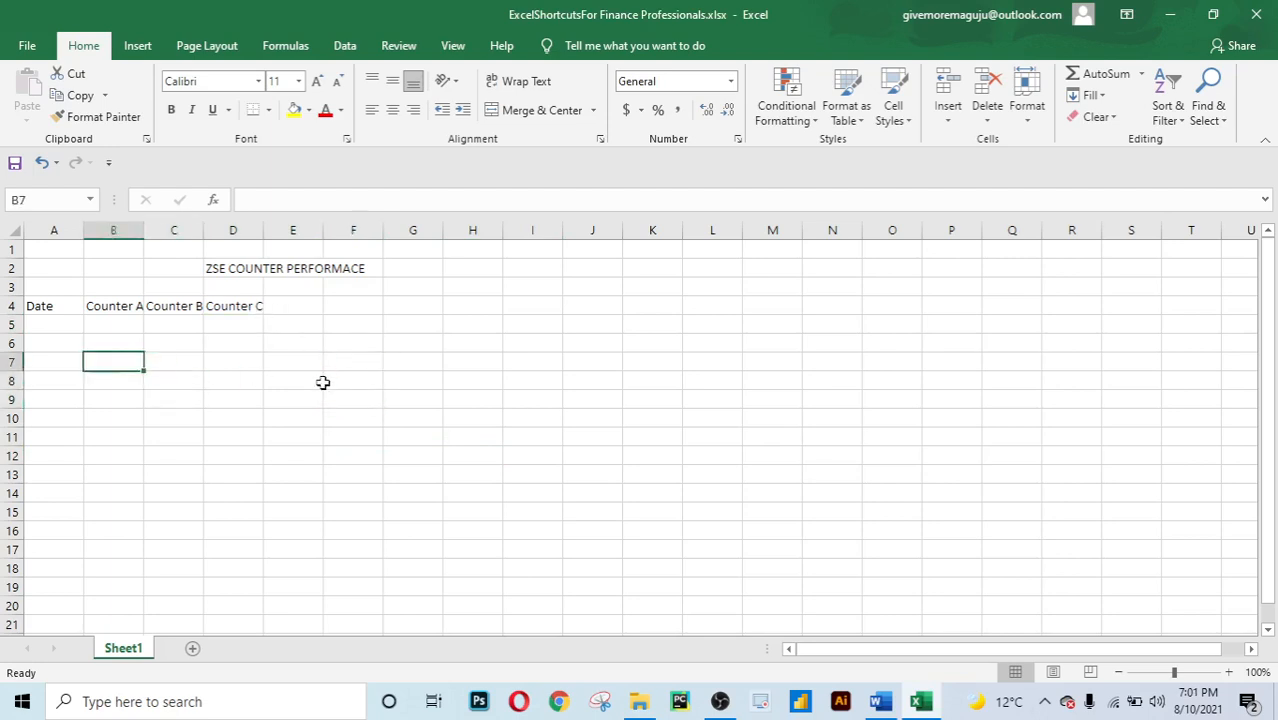
pyautogui.click(323, 382)
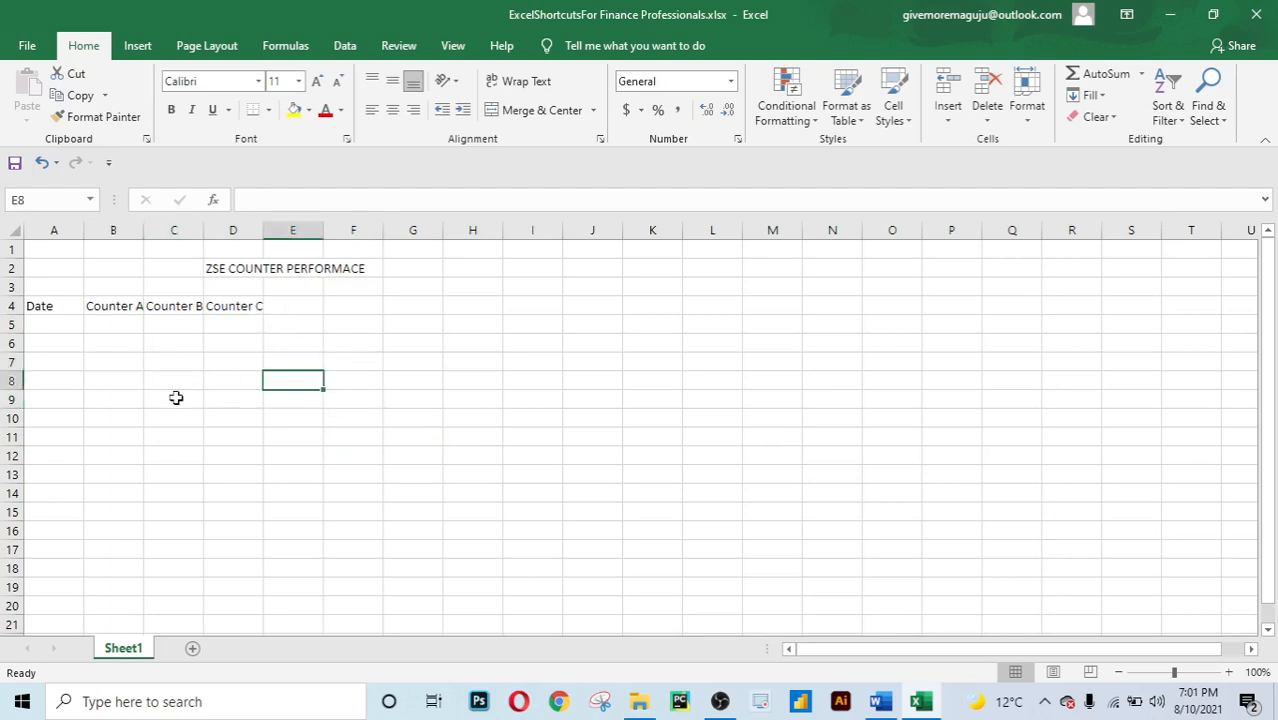
# Autofit the widths of columns B and C to their Counter A and Counter B headers.
pyautogui.doubleClick(145, 231)
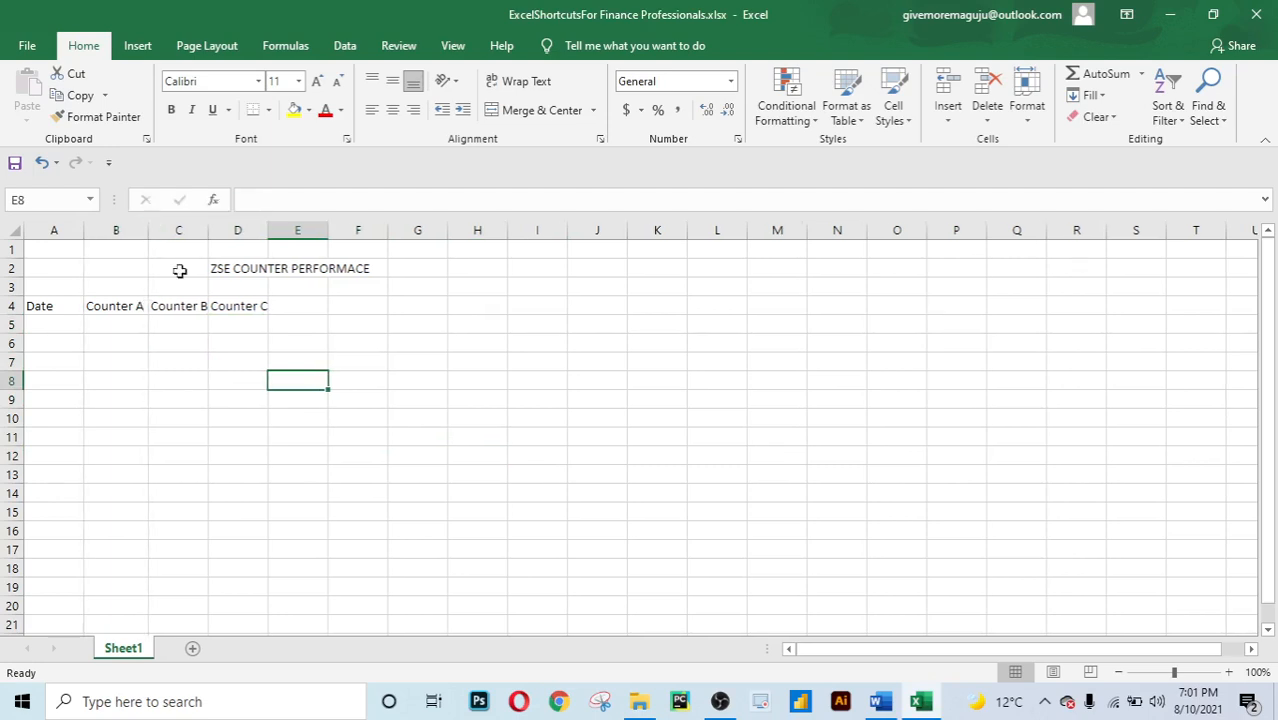
pyautogui.doubleClick(207, 223)
pyautogui.click(236, 370)
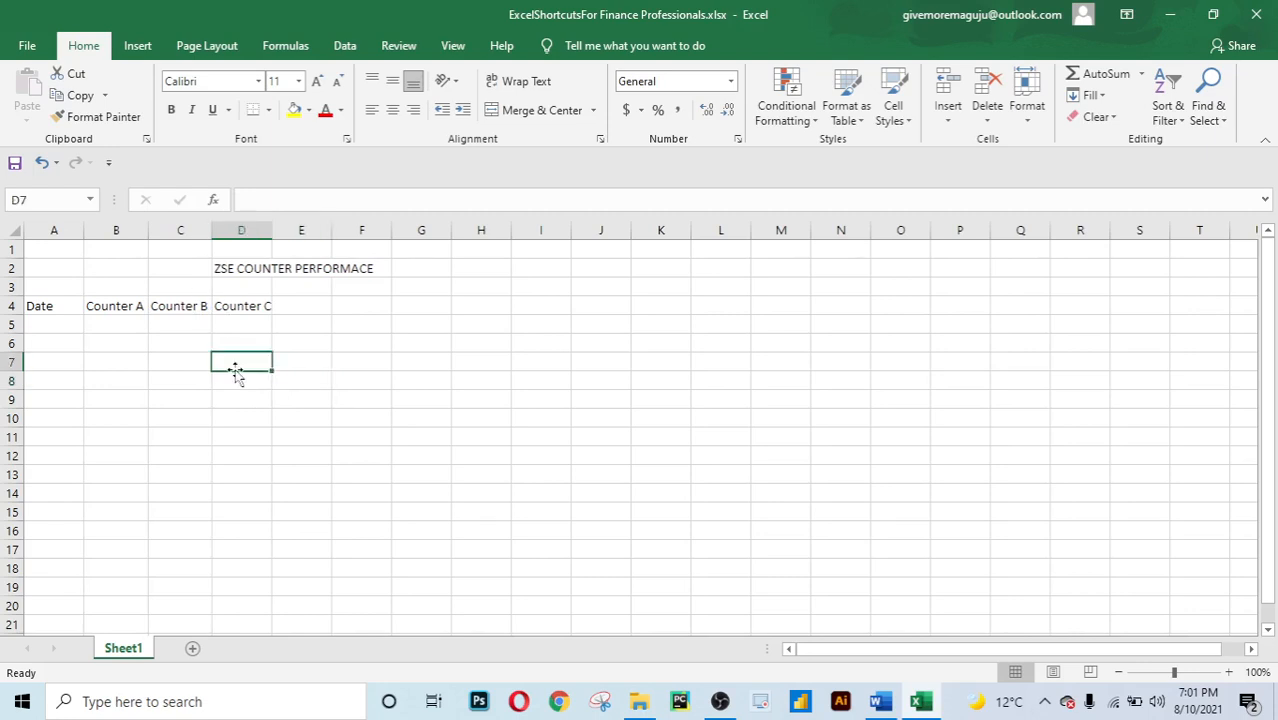
pyautogui.click(165, 347)
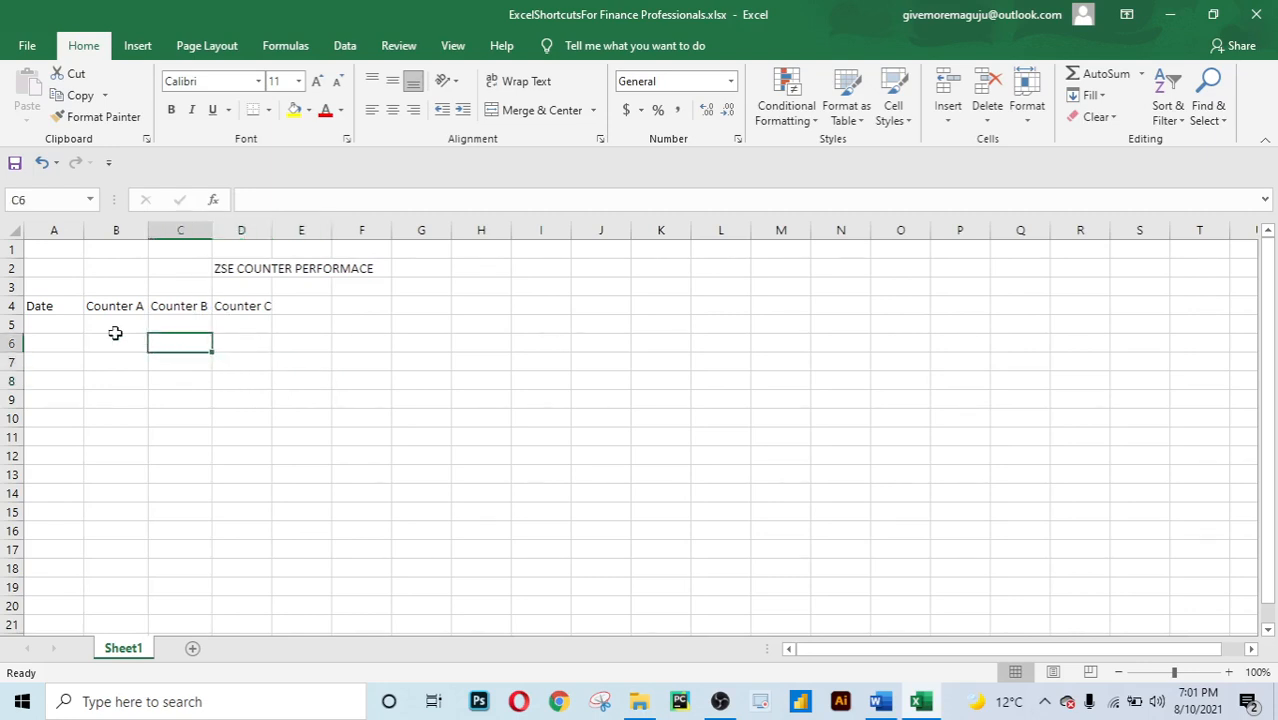
# Select the Date and Counter A header cells in row 4 to review the table's headings.
pyautogui.click(69, 309)
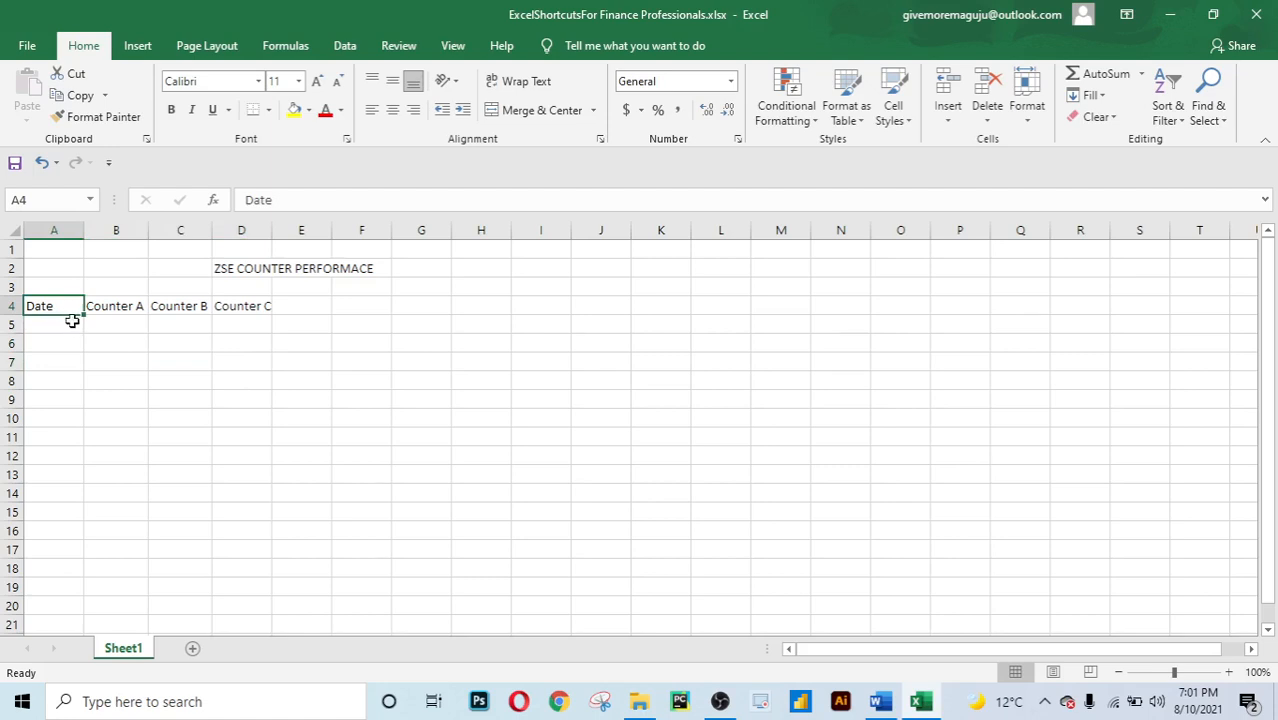
pyautogui.click(76, 325)
pyautogui.click(62, 303)
pyautogui.click(119, 304)
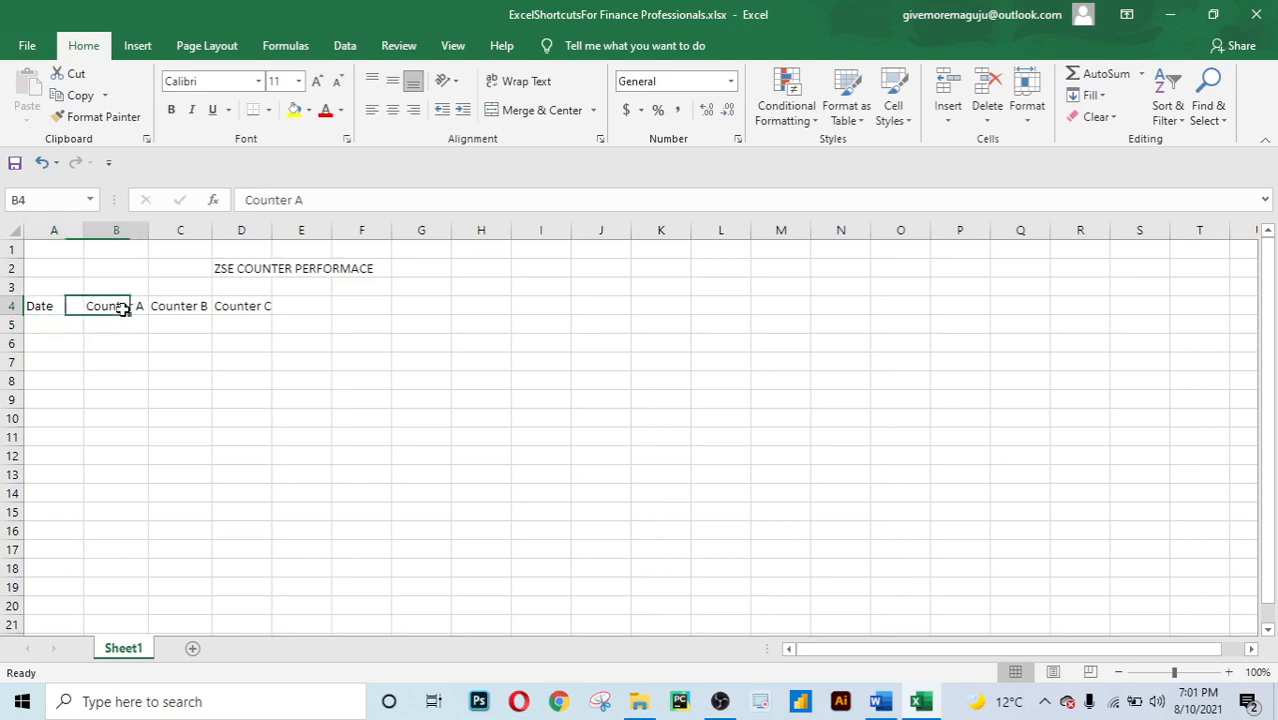
pyautogui.click(190, 306)
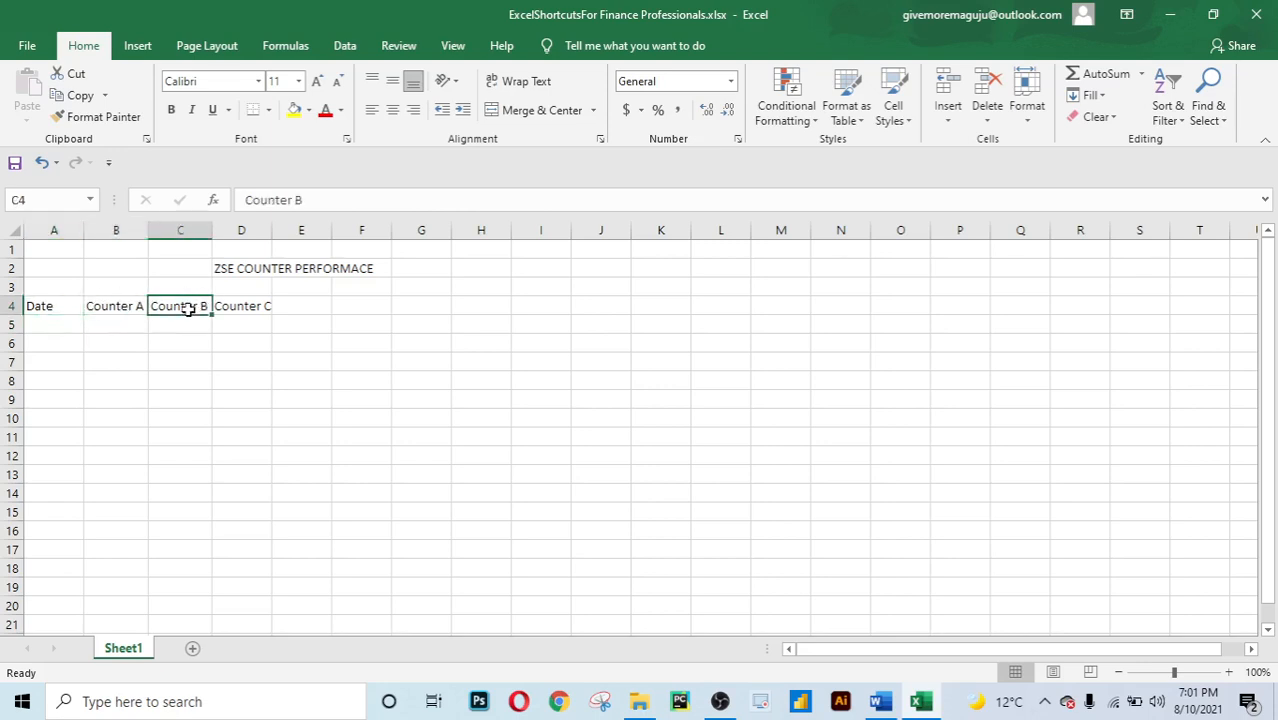
pyautogui.click(242, 303)
pyautogui.click(61, 314)
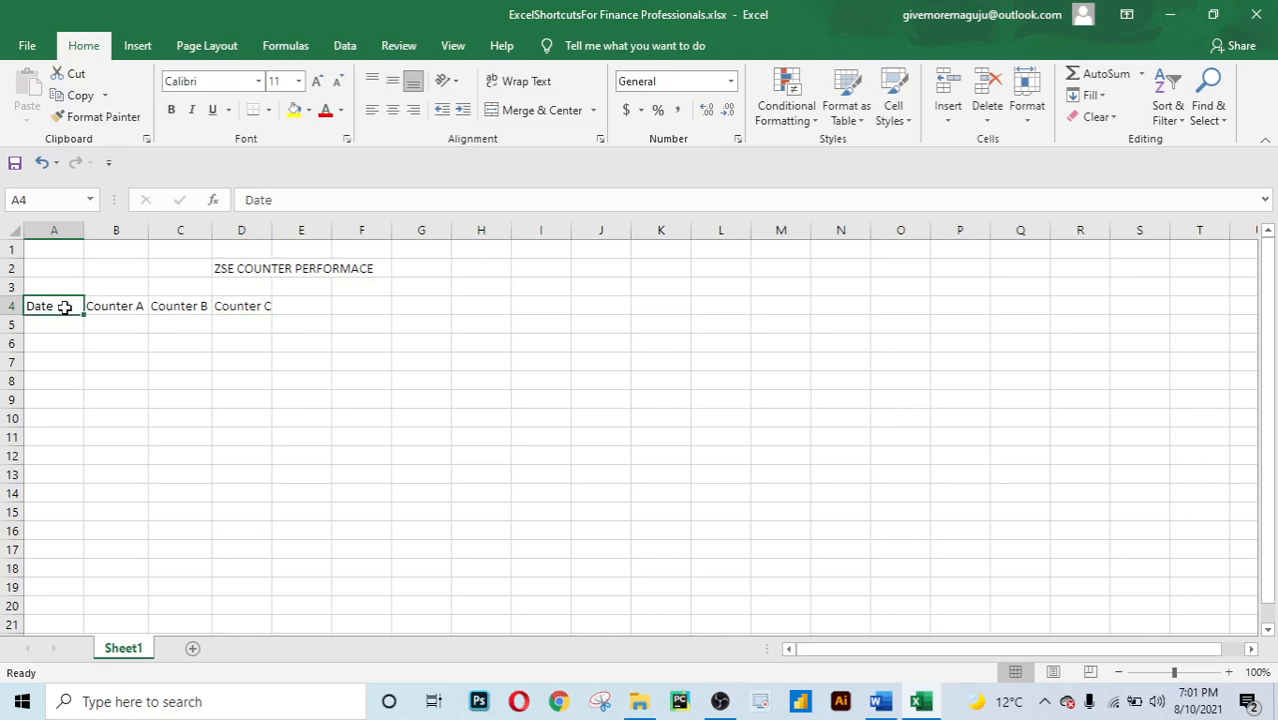
pyautogui.hotkey('shift', 'Right')
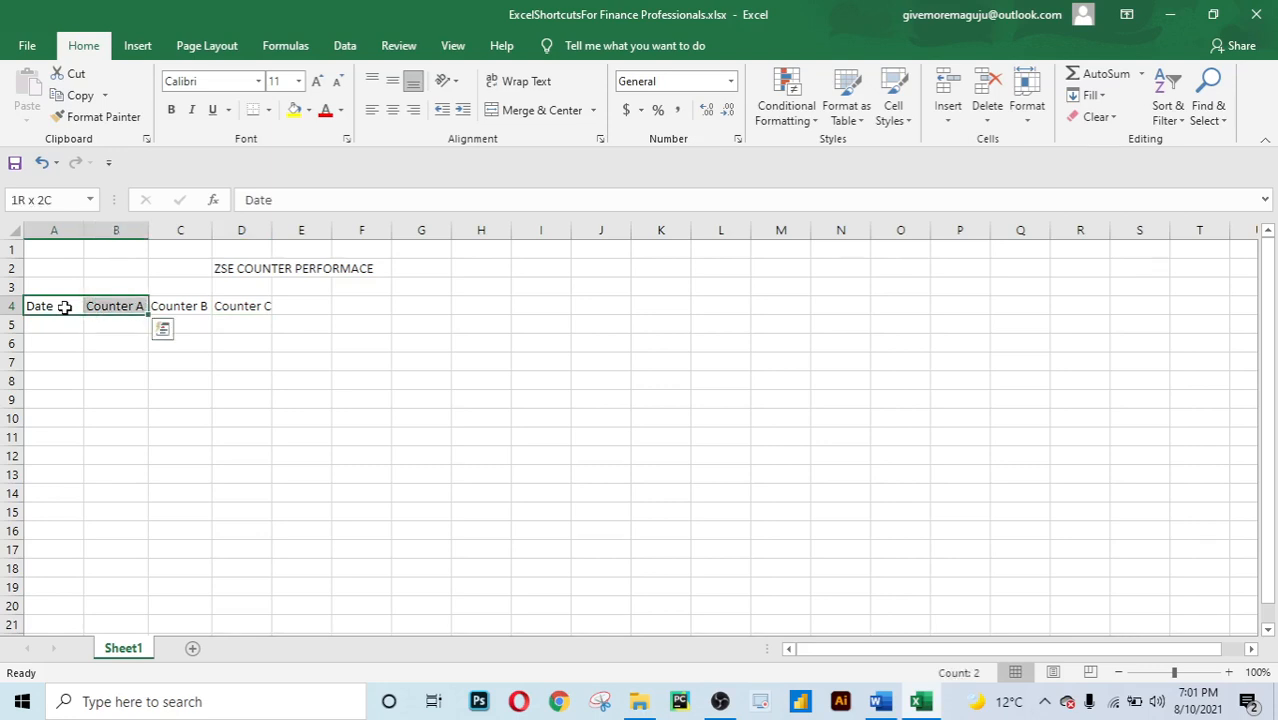
pyautogui.hotkey('shift', 'Right')
pyautogui.hotkey('shift', 'Right')
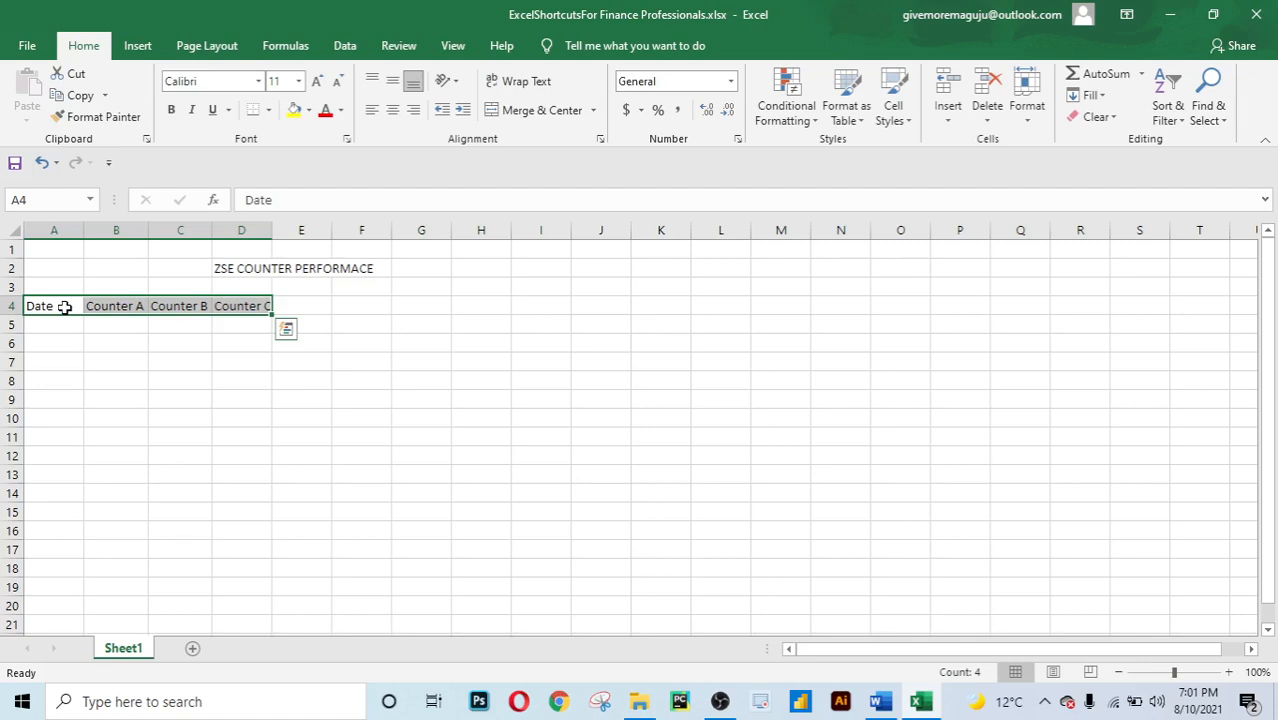
pyautogui.press('alt')
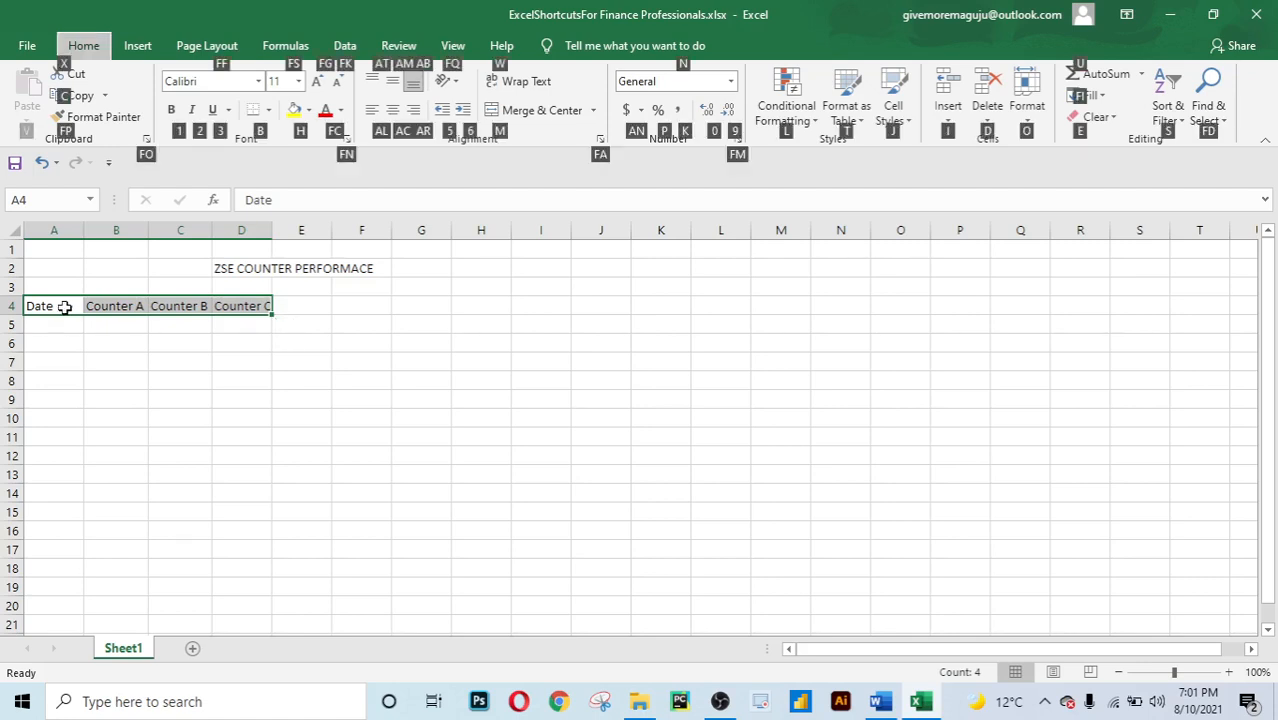
pyautogui.press('h')
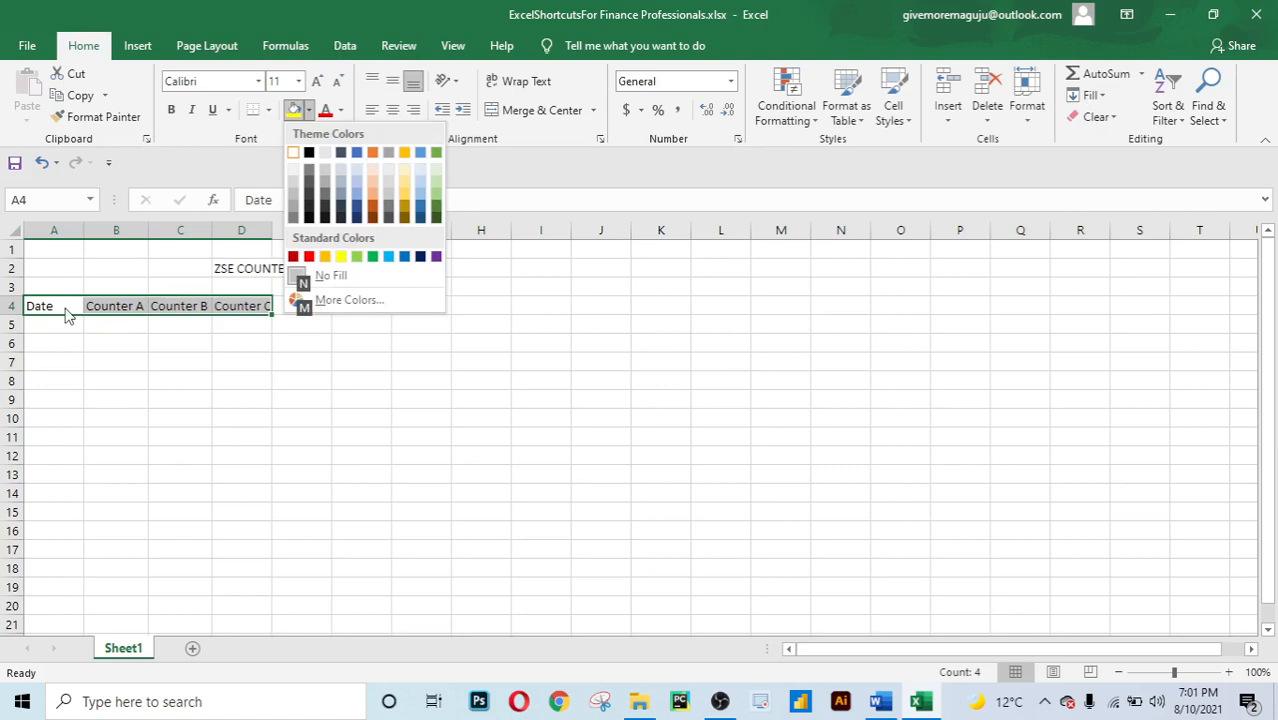
pyautogui.click(222, 379)
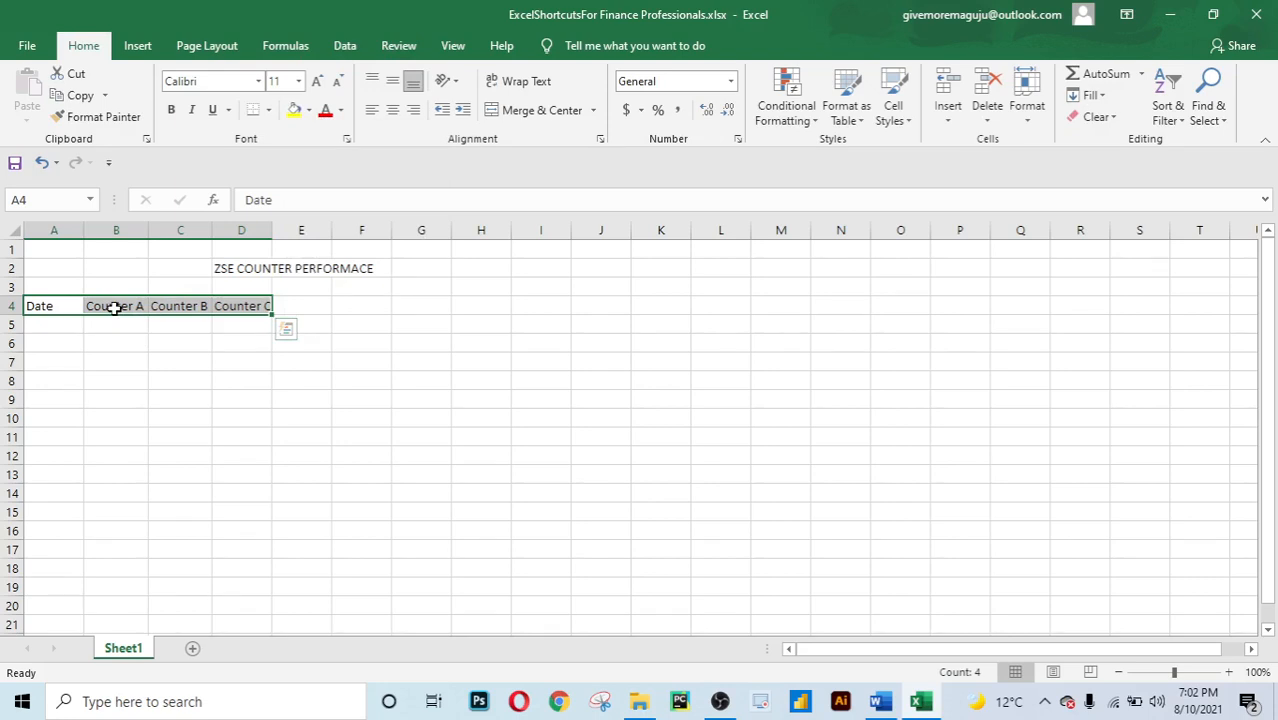
pyautogui.click(109, 382)
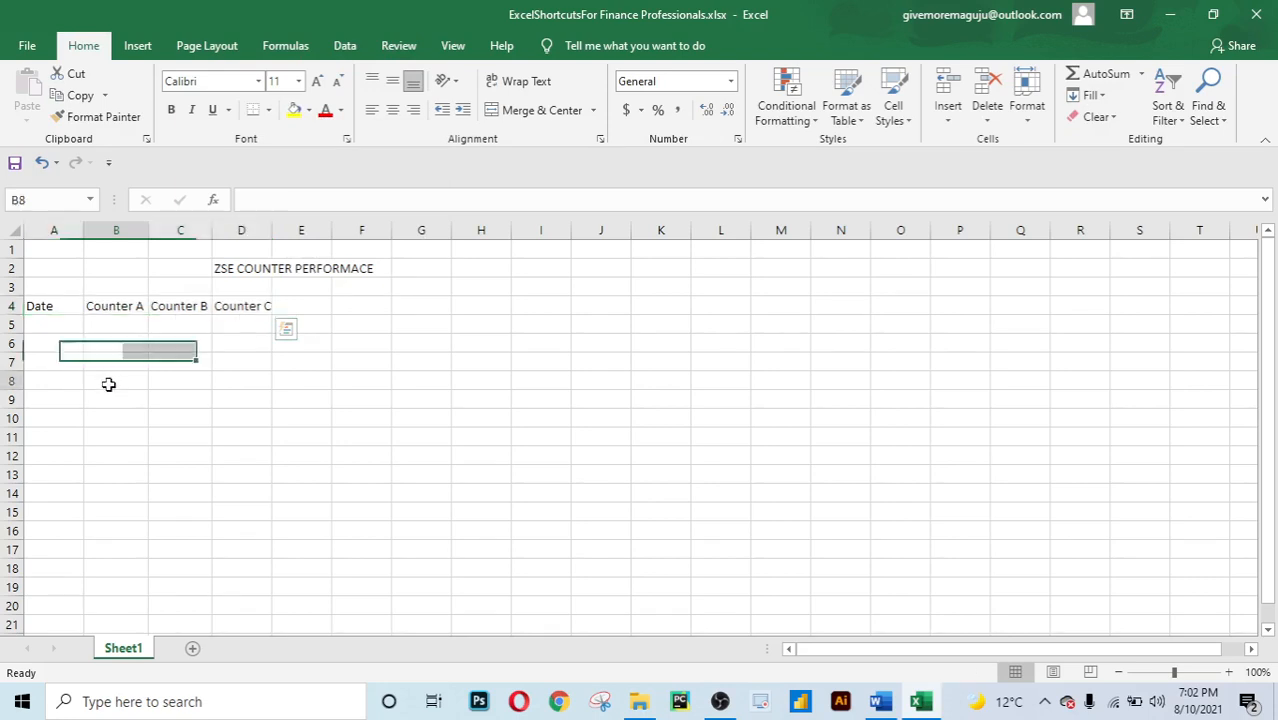
# Fill the header cells A4:D4, from Date to Counter C, with the darkest blue-gray theme colour.
pyautogui.click(53, 309)
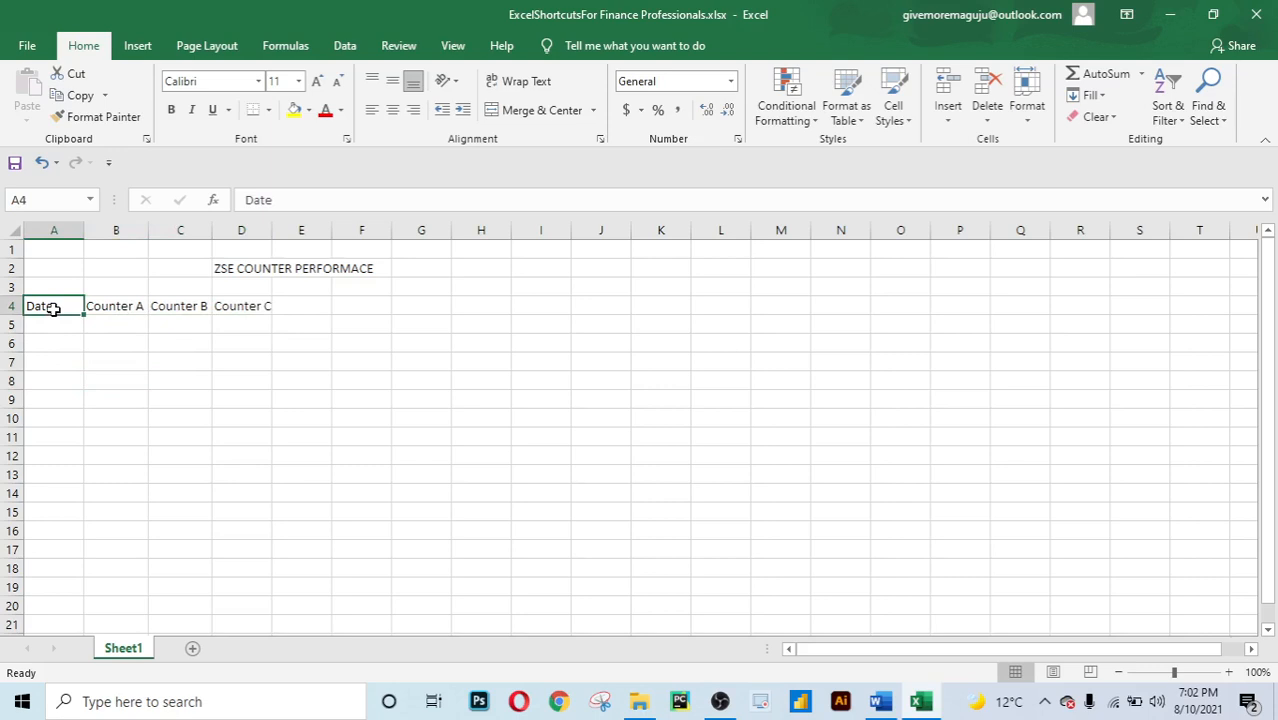
pyautogui.hotkey('shift', 'Right')
pyautogui.hotkey('shift', 'Right')
pyautogui.hotkey('shift', 'Right')
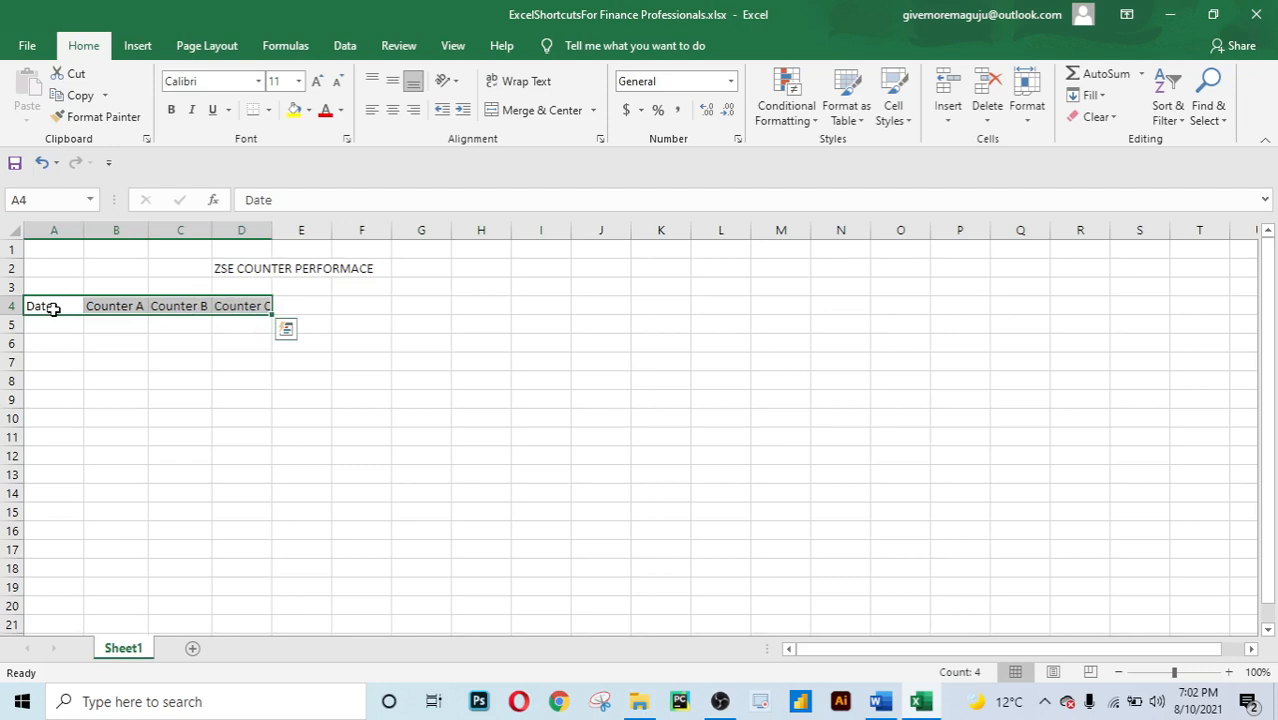
pyautogui.press('alt')
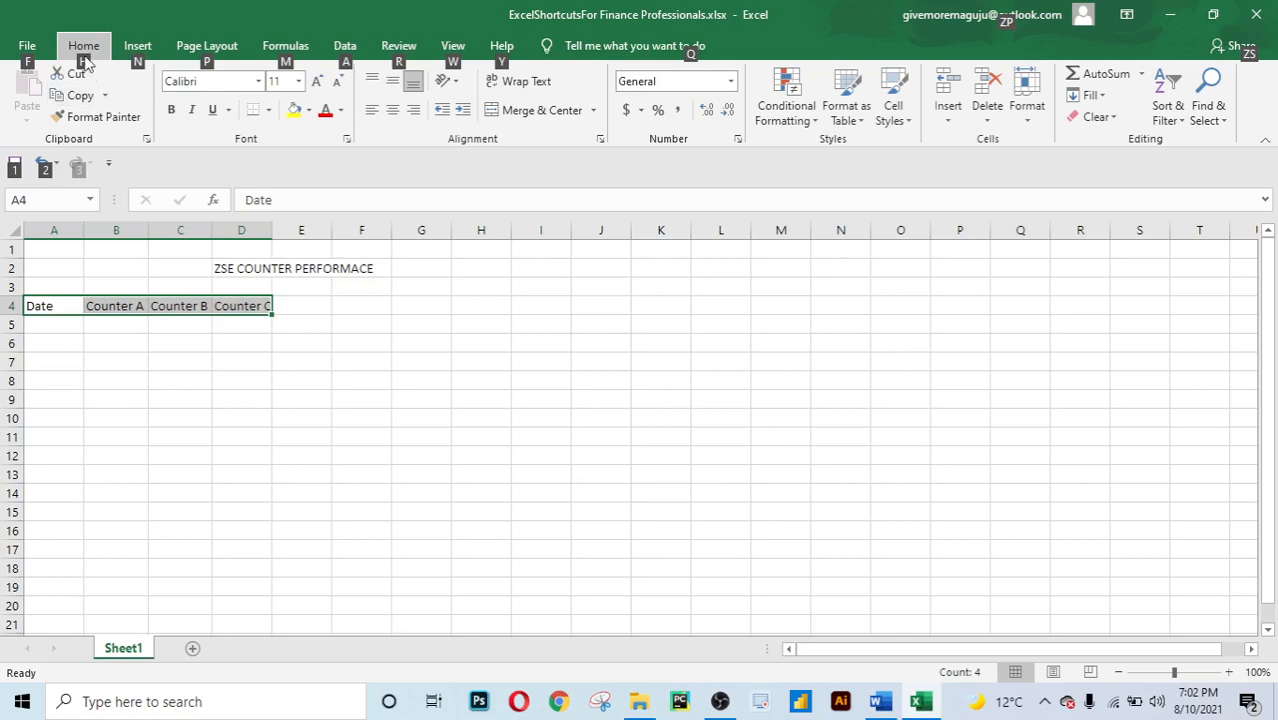
pyautogui.press('h')
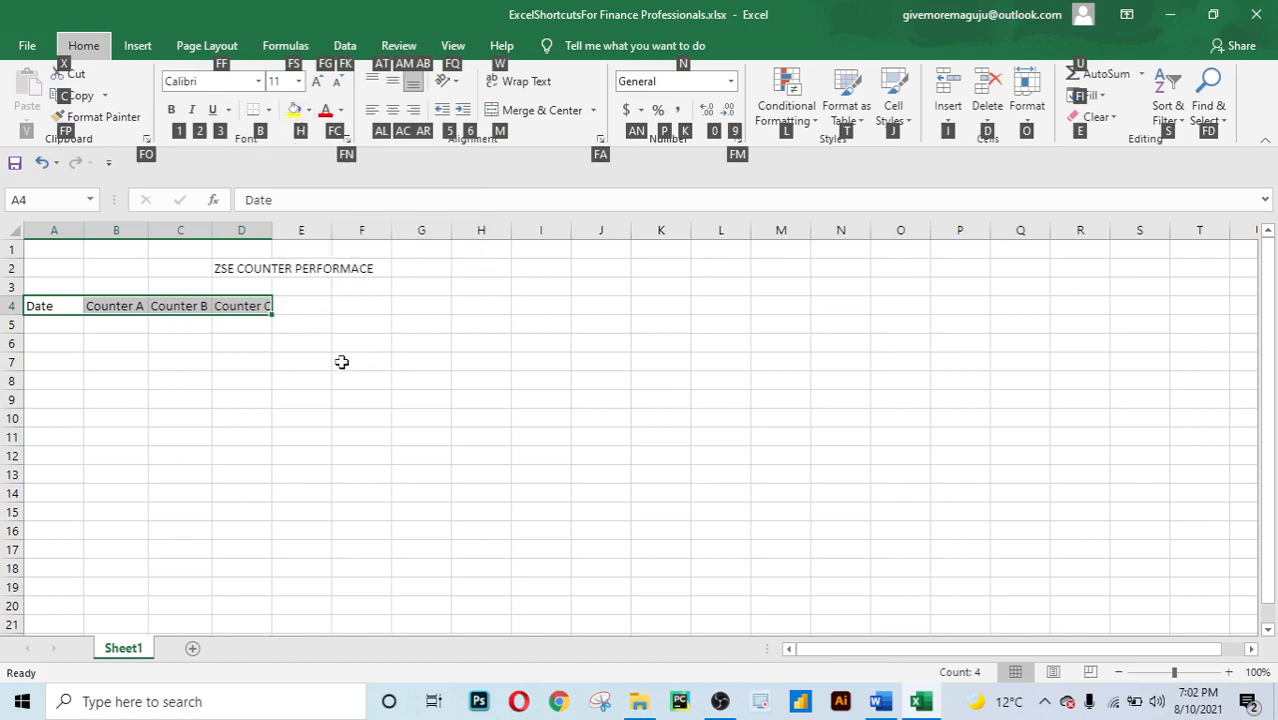
pyautogui.press('h')
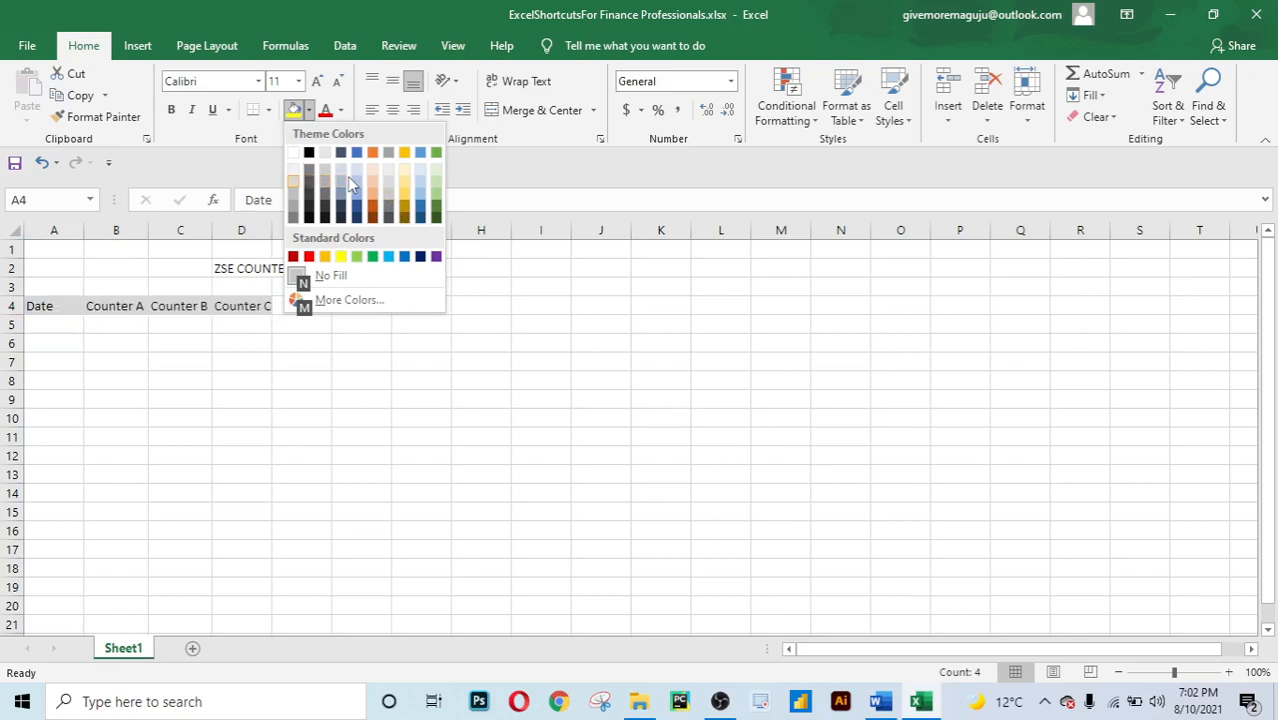
pyautogui.press('Down')
pyautogui.press('Down')
pyautogui.press('Down')
pyautogui.press('Right')
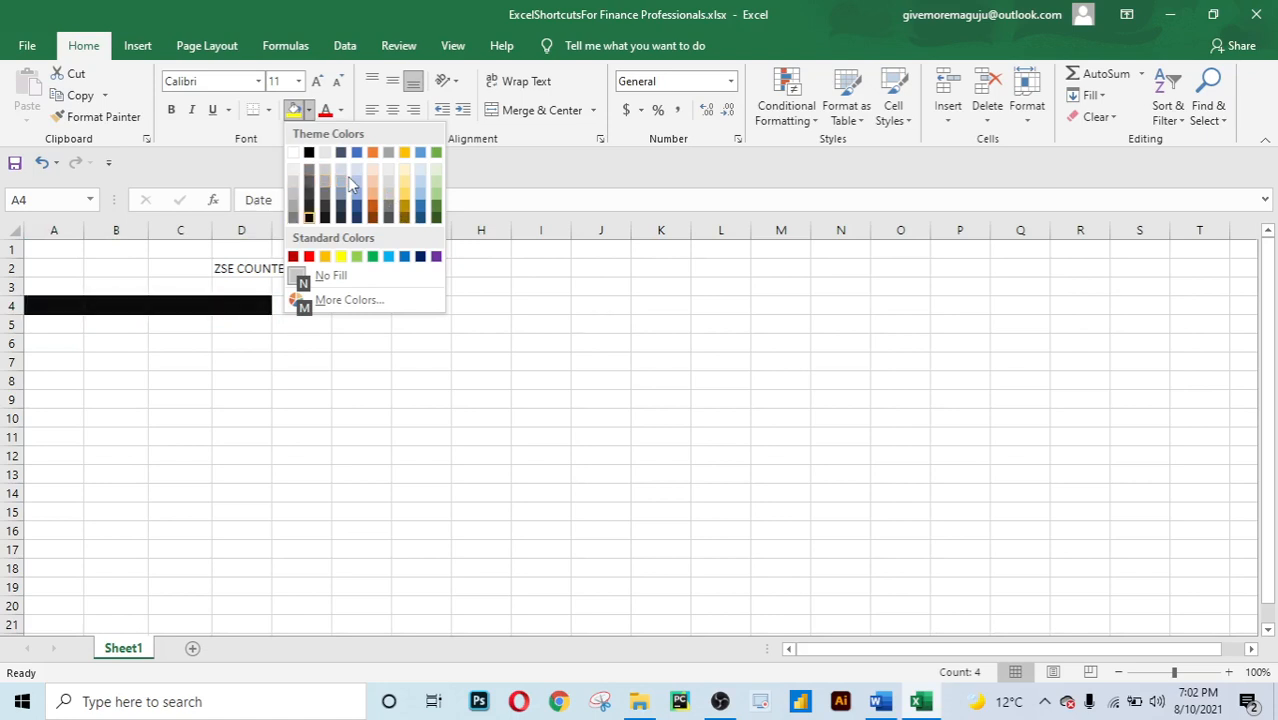
pyautogui.press('Right')
pyautogui.press('Right')
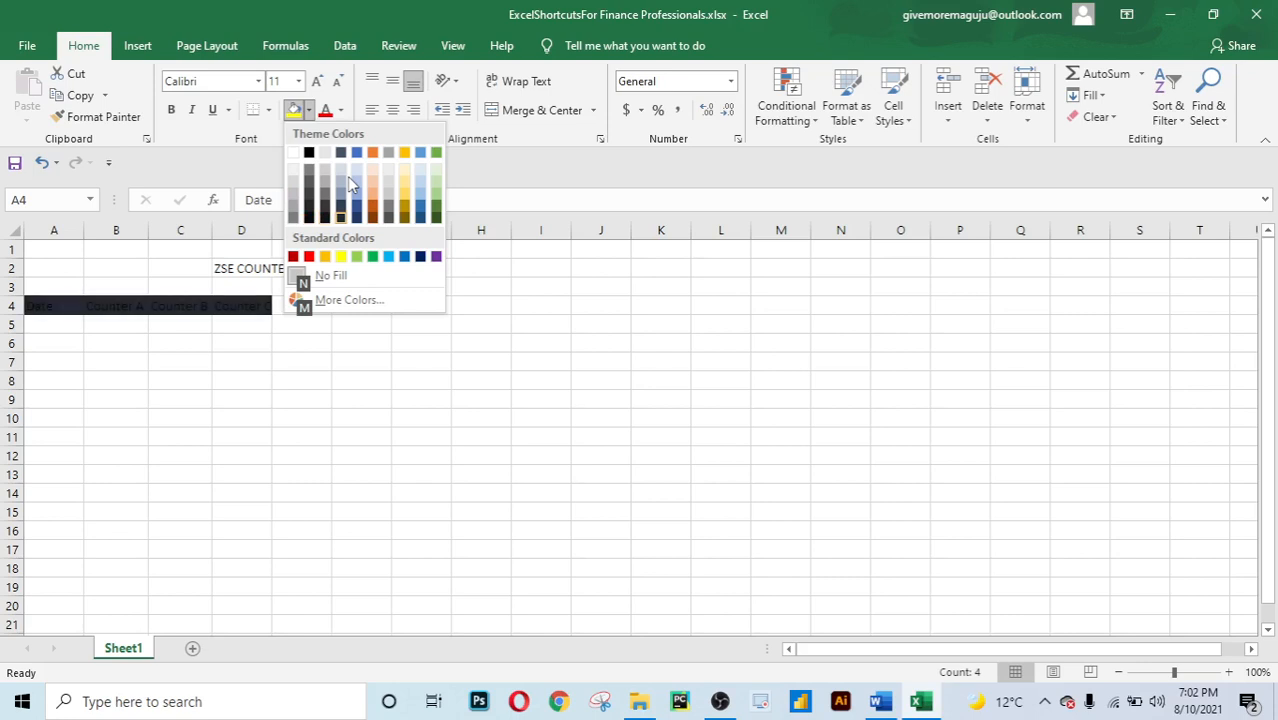
pyautogui.press('Return')
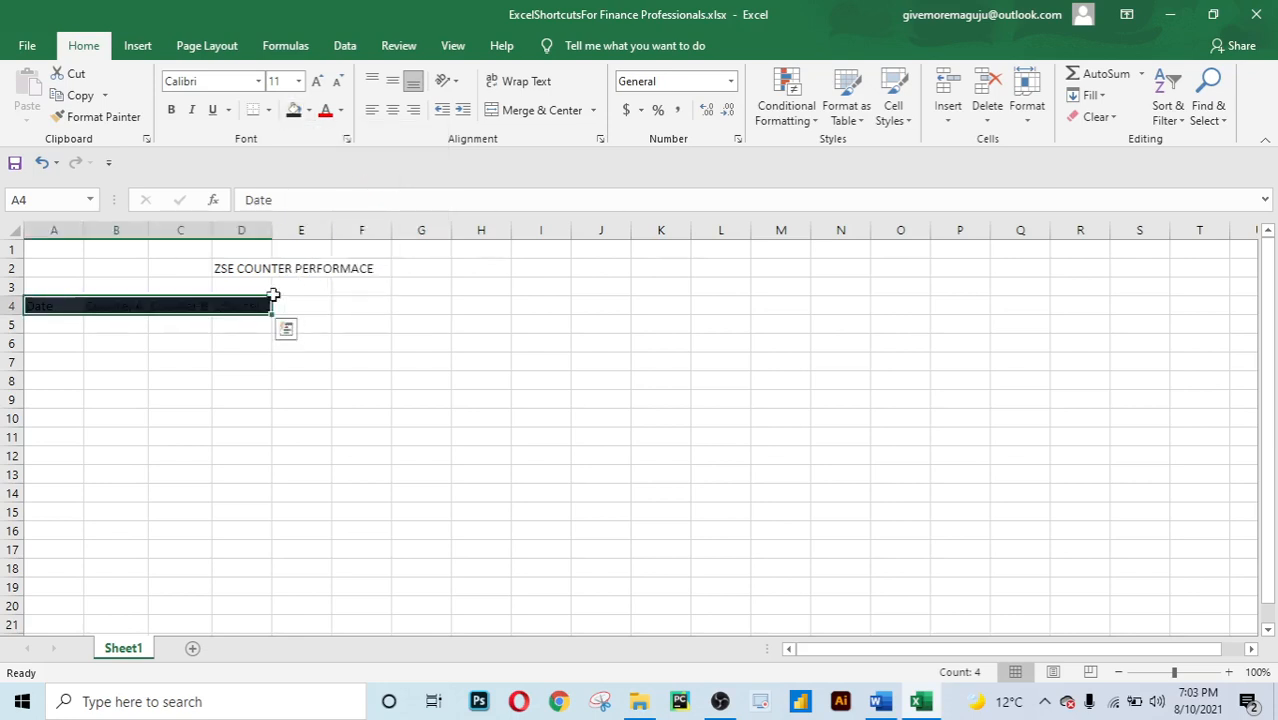
pyautogui.click(222, 397)
pyautogui.click(238, 365)
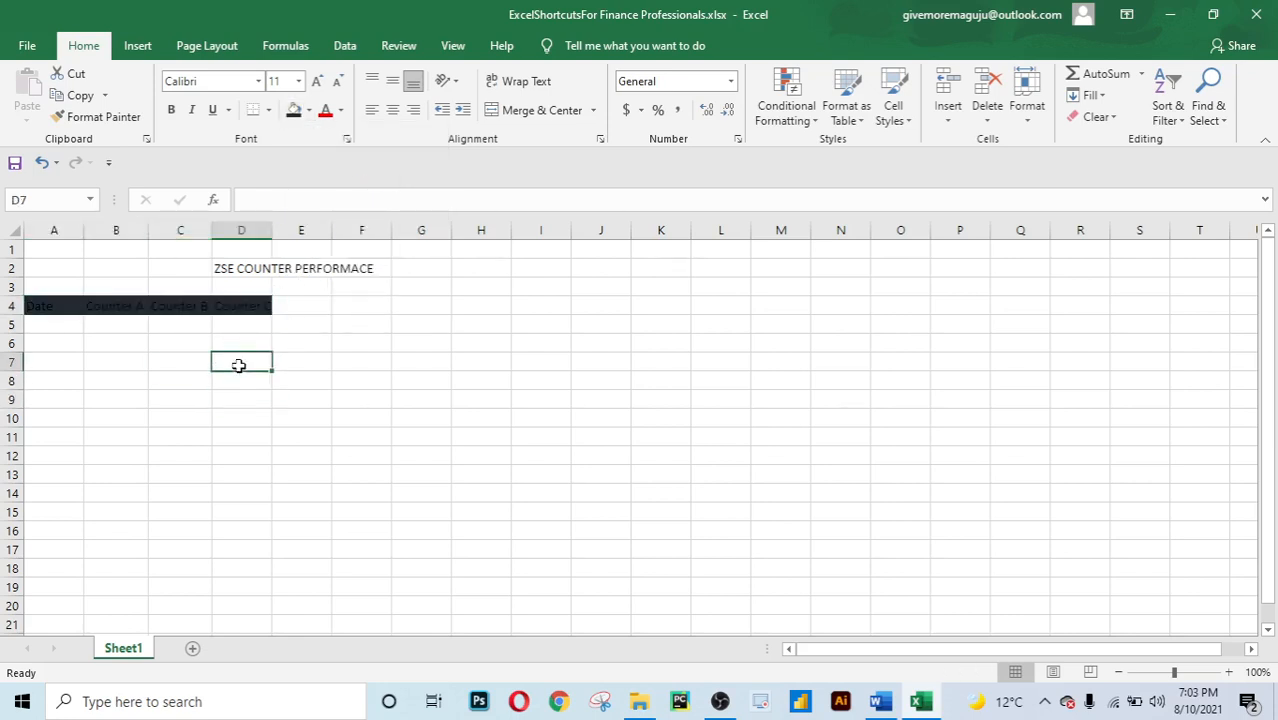
# Set the font colour of the header cells A4:D4 to white.
pyautogui.click(44, 302)
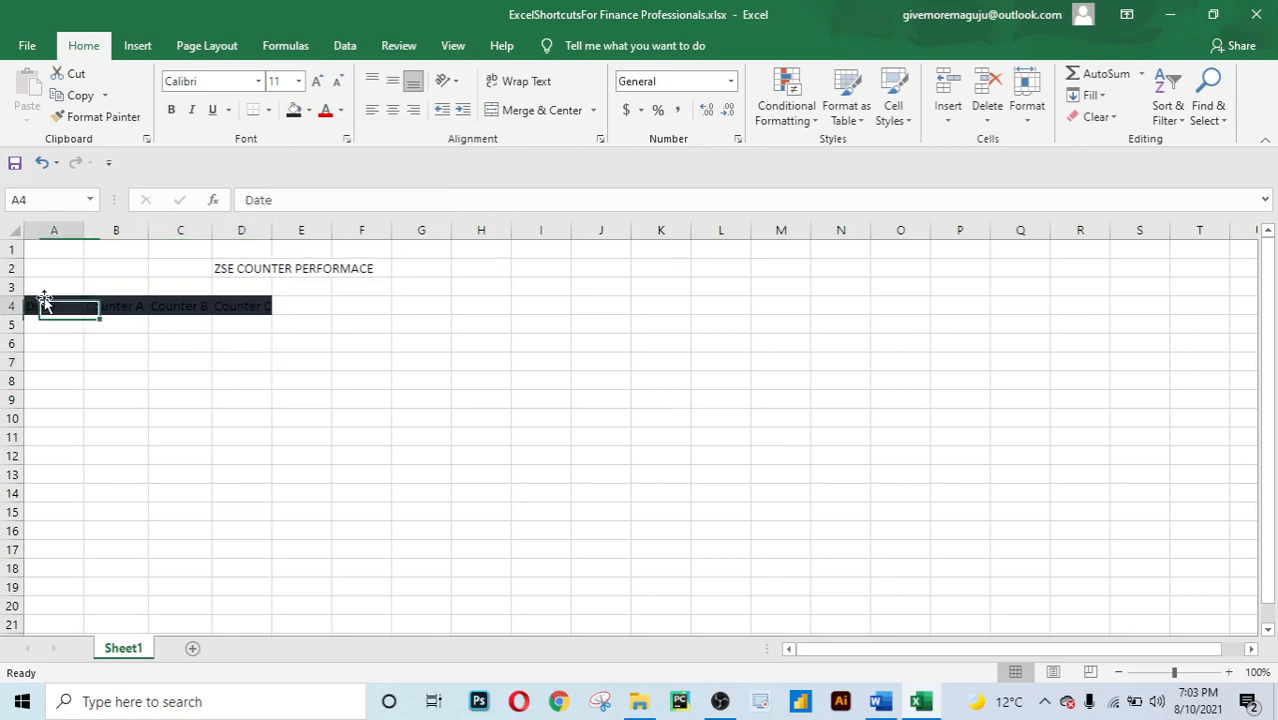
pyautogui.click(69, 360)
pyautogui.click(61, 305)
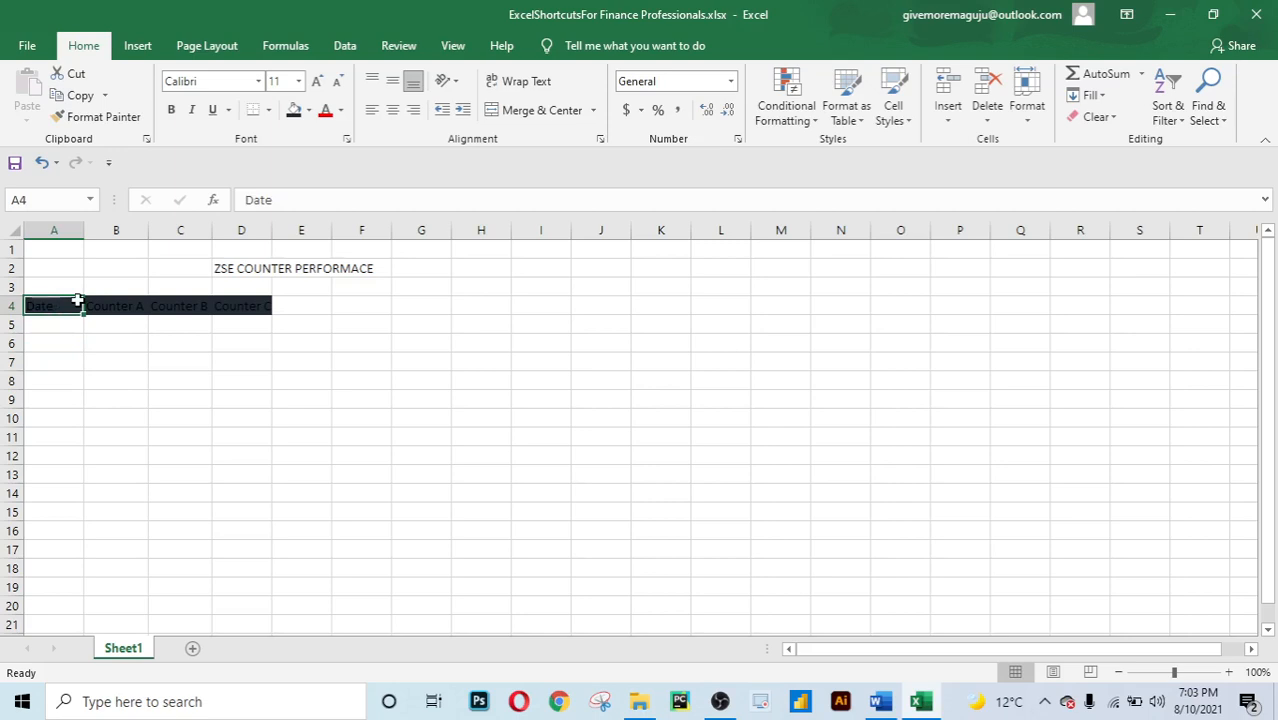
pyautogui.hotkey('shift', 'Right')
pyautogui.hotkey('shift', 'Right')
pyautogui.hotkey('shift', 'Right')
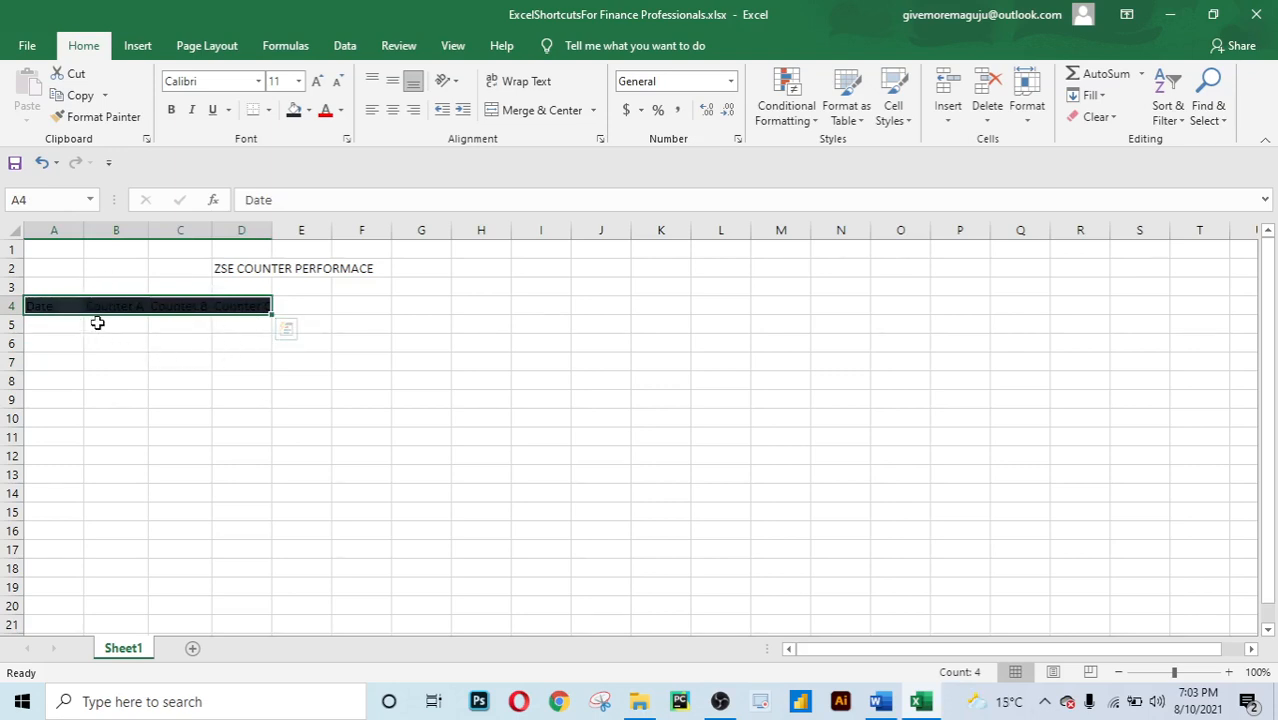
pyautogui.press('alt')
pyautogui.press('h')
pyautogui.press('f')
pyautogui.press('c')
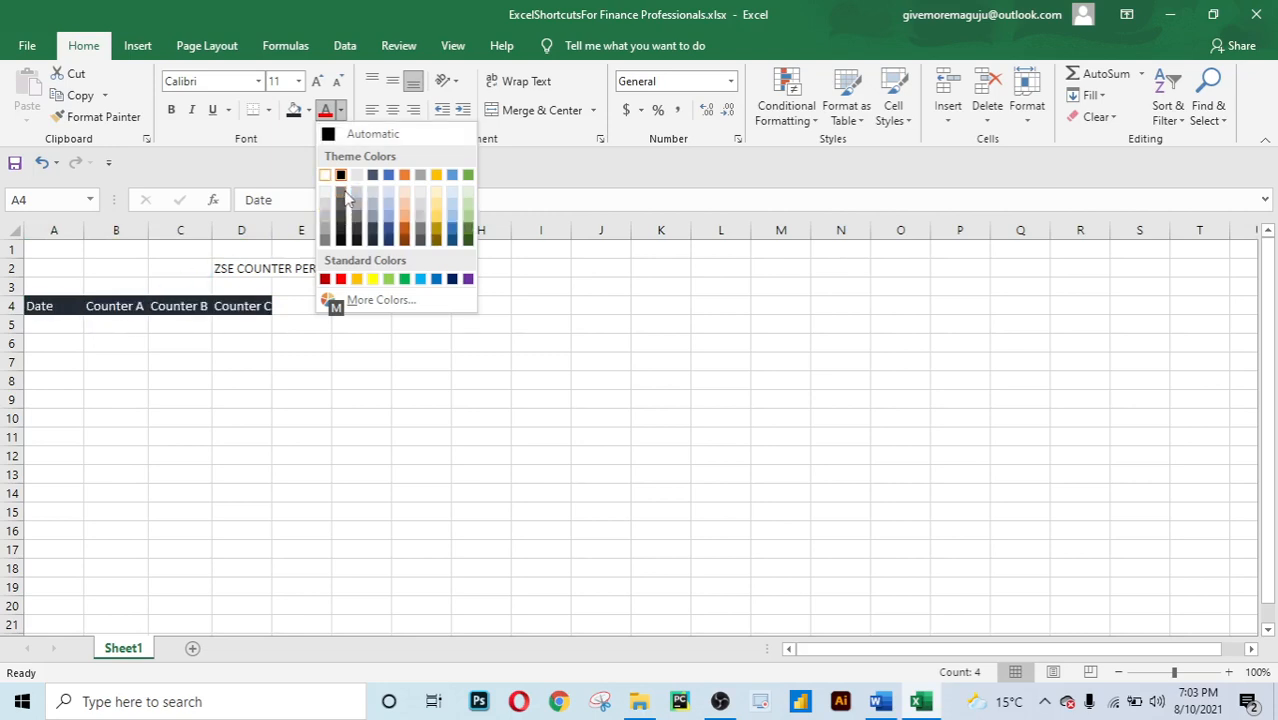
pyautogui.press('Return')
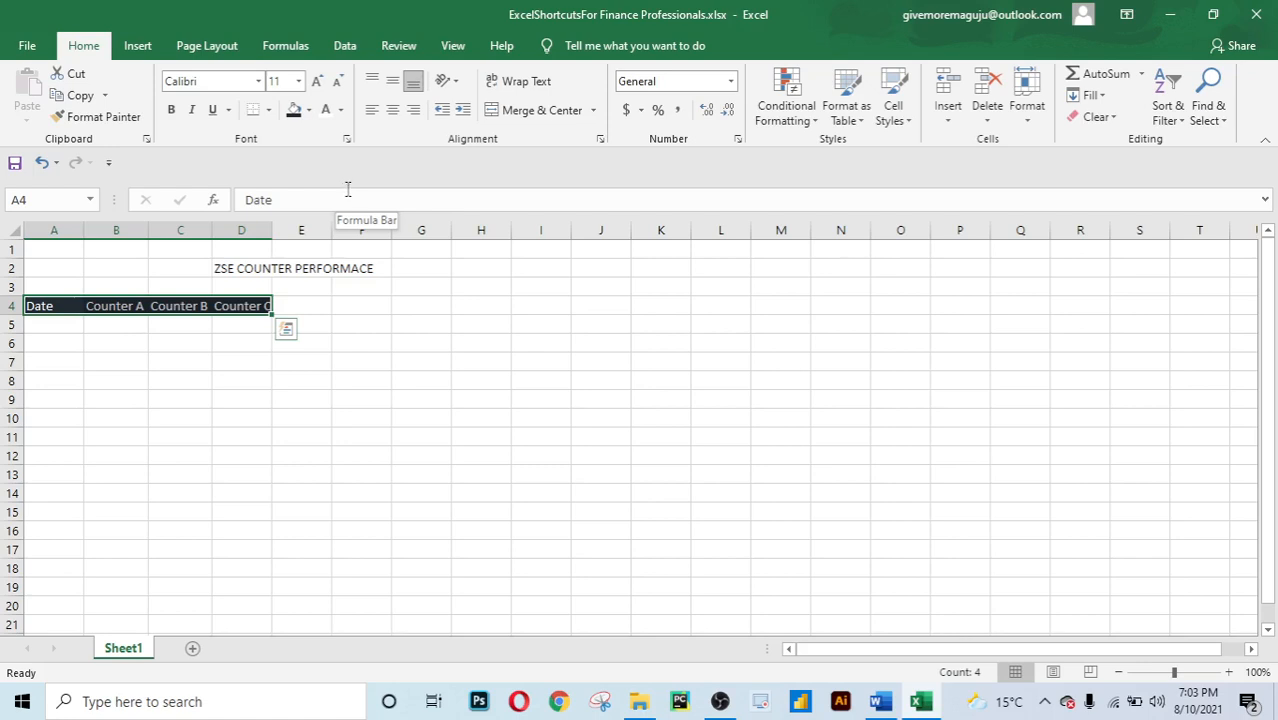
pyautogui.click(185, 357)
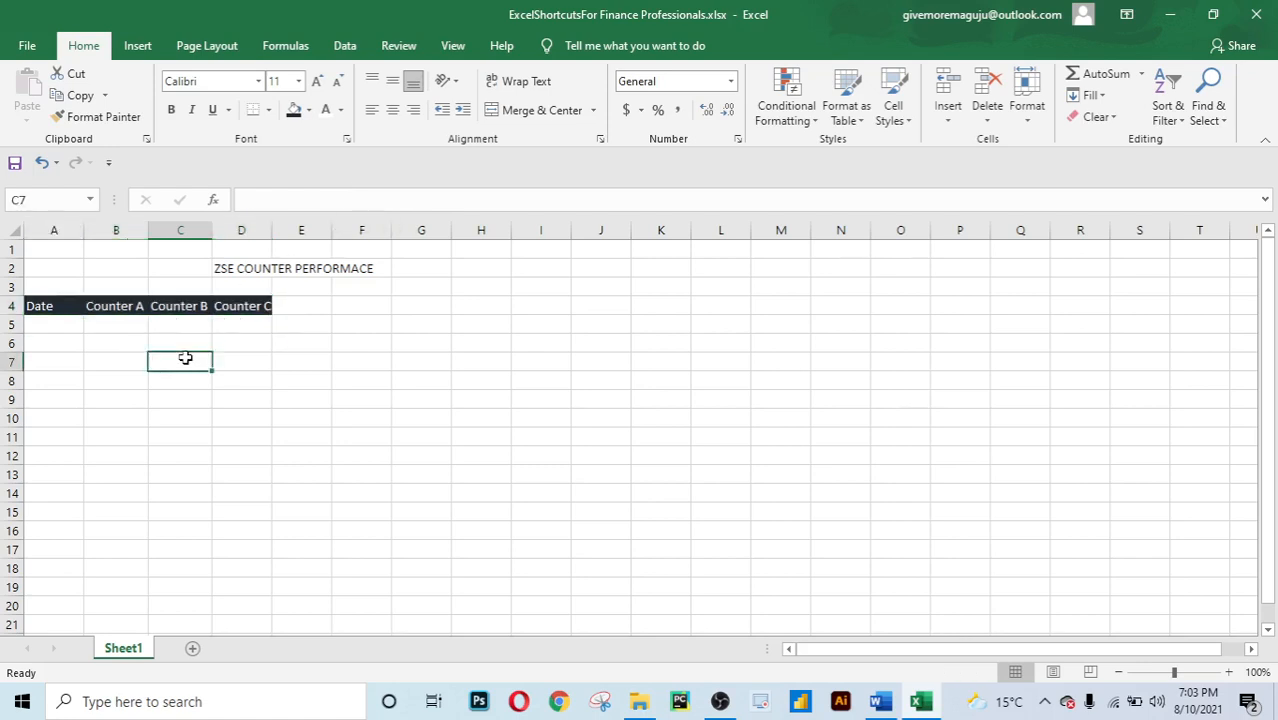
# Make the text of the header cells A4:D4 bold.
pyautogui.click(34, 305)
pyautogui.hotkey('shift', 'Right')
pyautogui.hotkey('shift', 'Right')
pyautogui.hotkey('shift', 'Right')
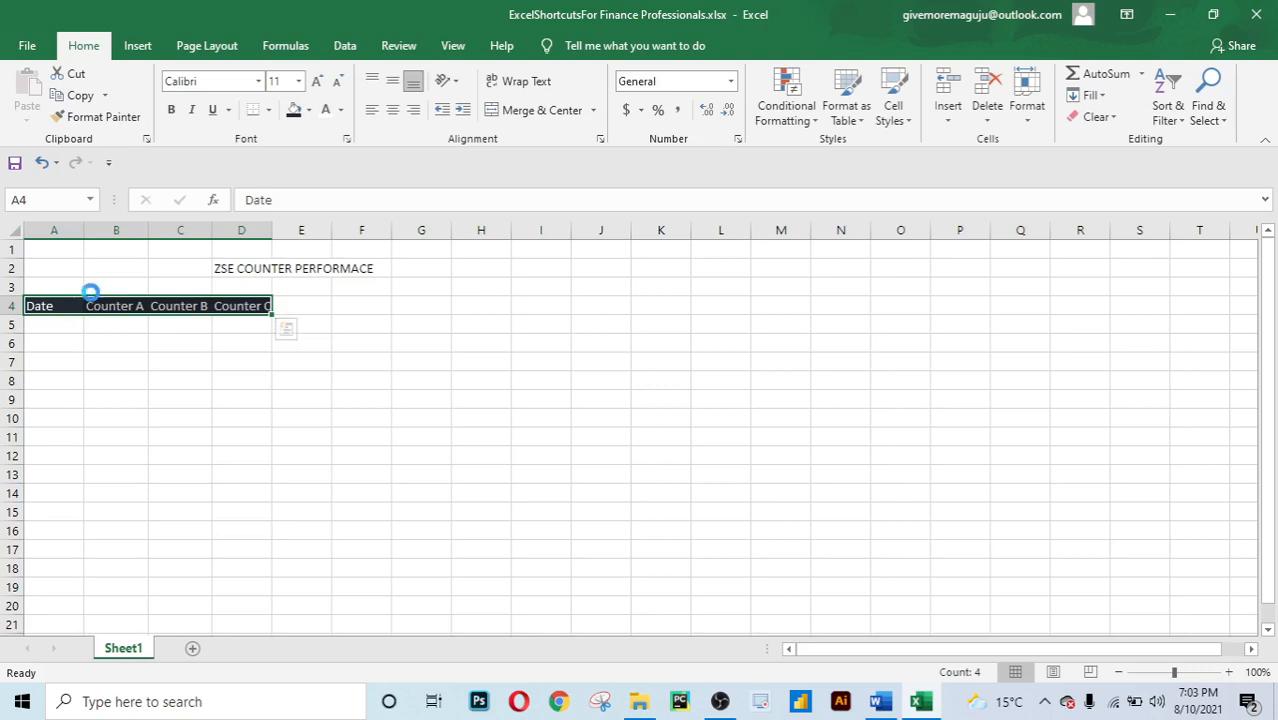
pyautogui.hotkey('ctrl', 'b')
pyautogui.click(152, 344)
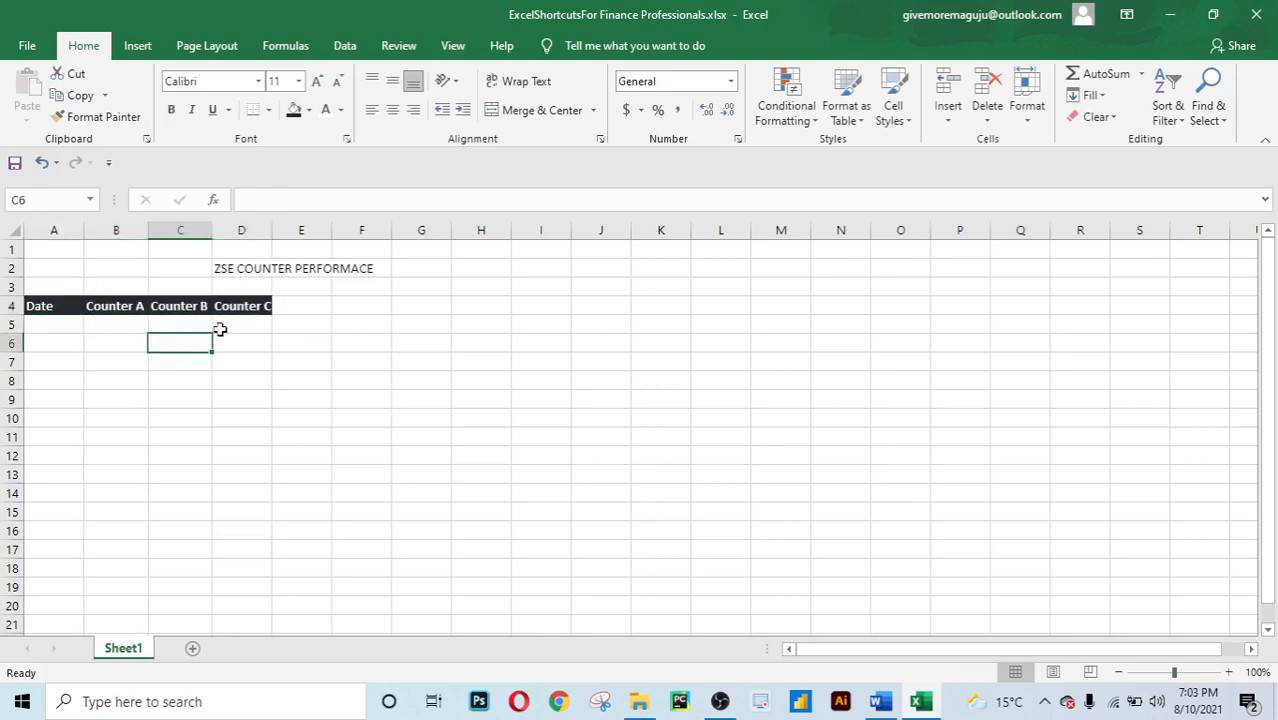
pyautogui.click(124, 340)
pyautogui.click(240, 351)
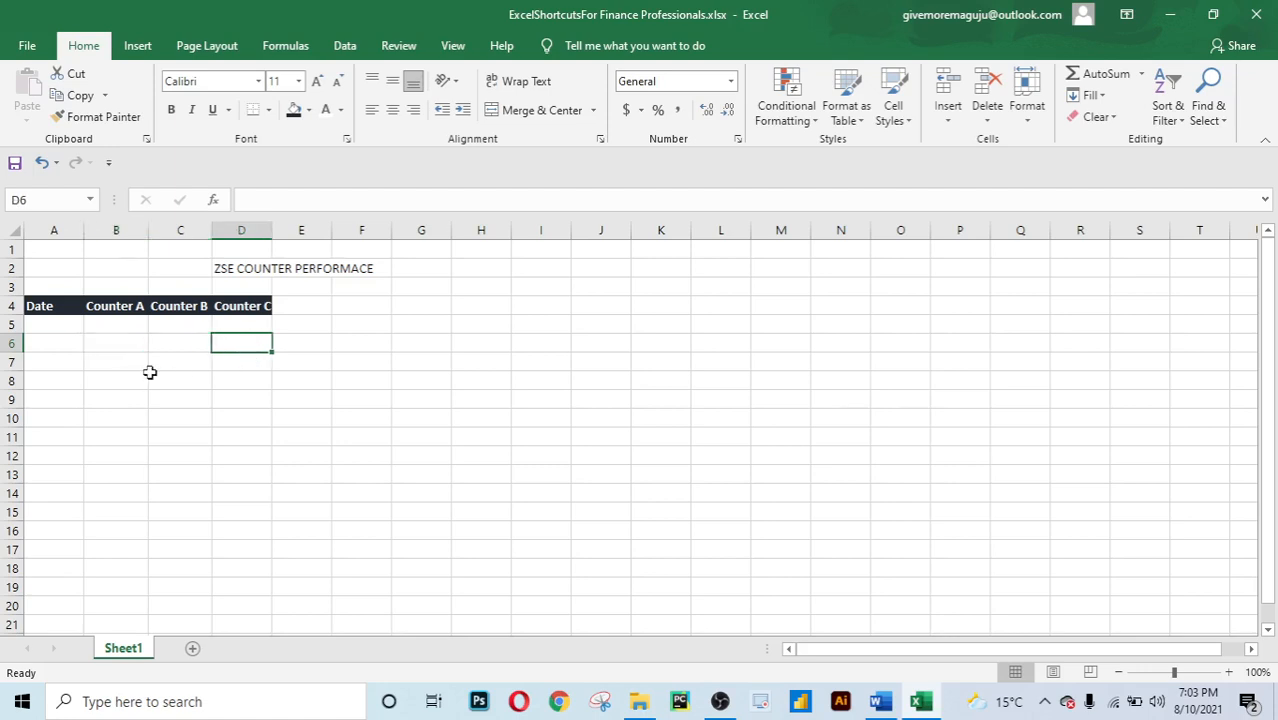
pyautogui.click(134, 378)
pyautogui.click(114, 343)
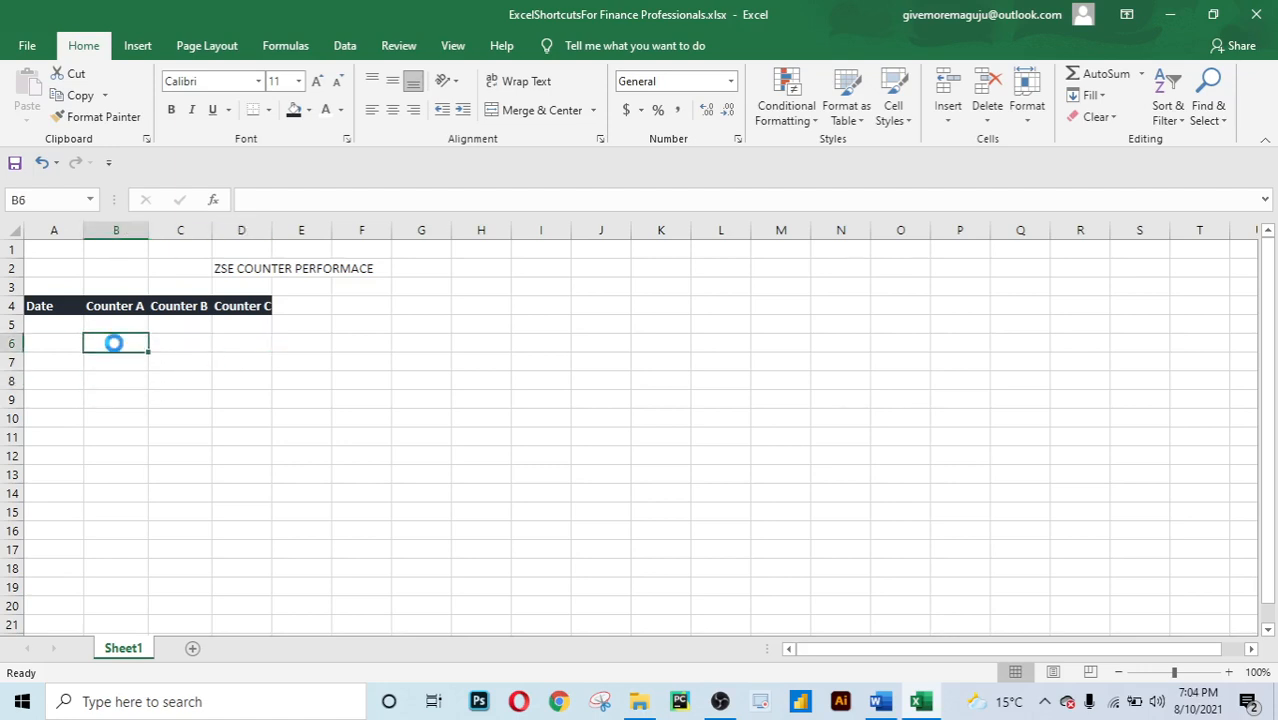
pyautogui.click(265, 345)
pyautogui.click(143, 419)
pyautogui.click(198, 384)
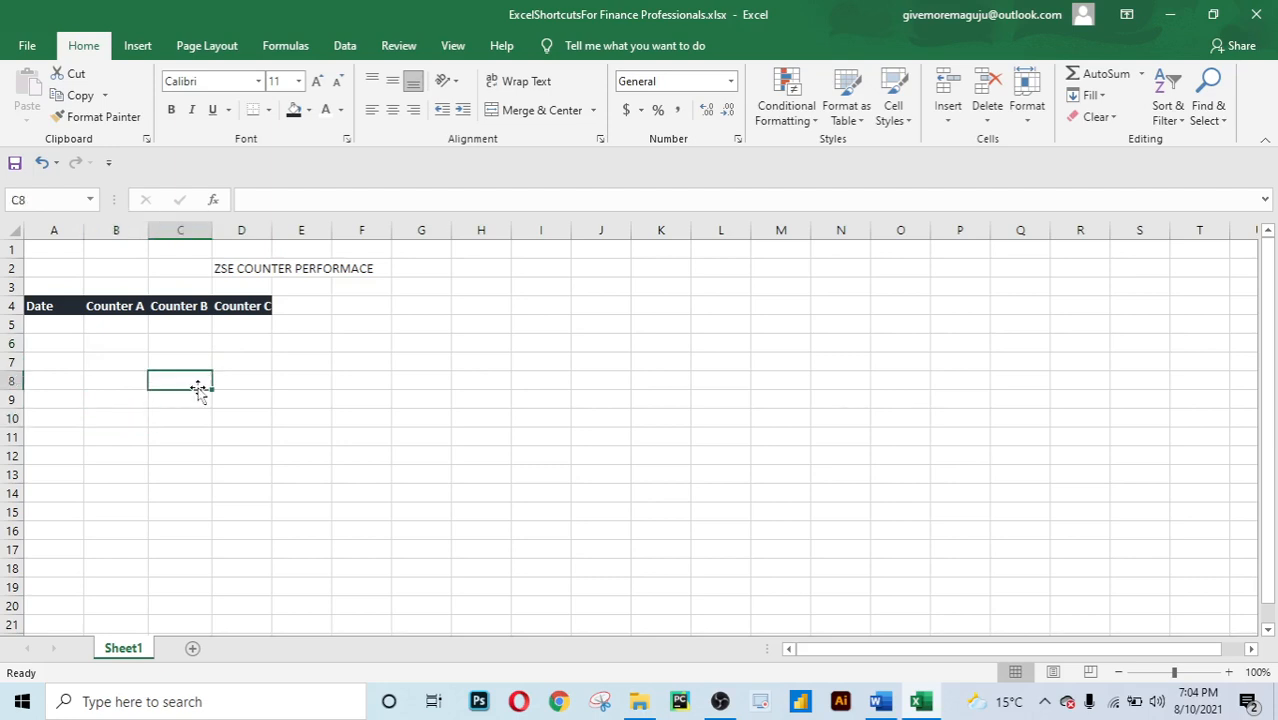
pyautogui.click(89, 361)
pyautogui.click(159, 358)
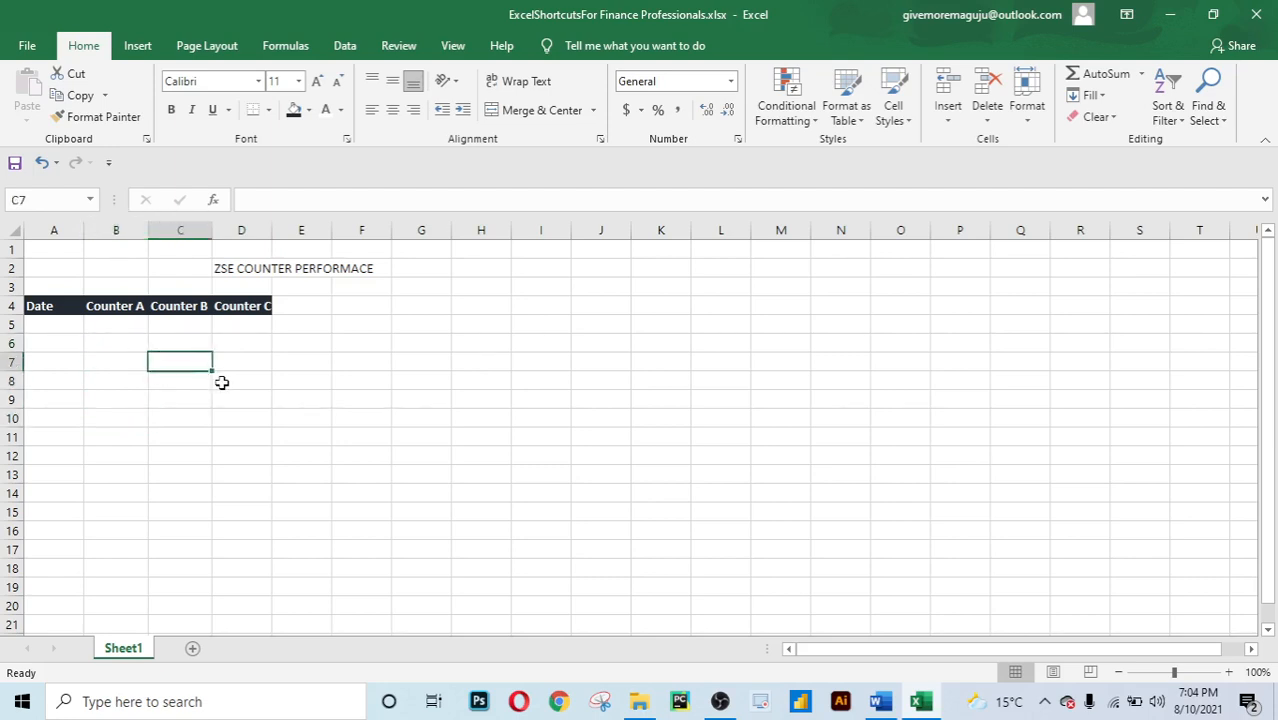
pyautogui.click(222, 381)
pyautogui.click(151, 348)
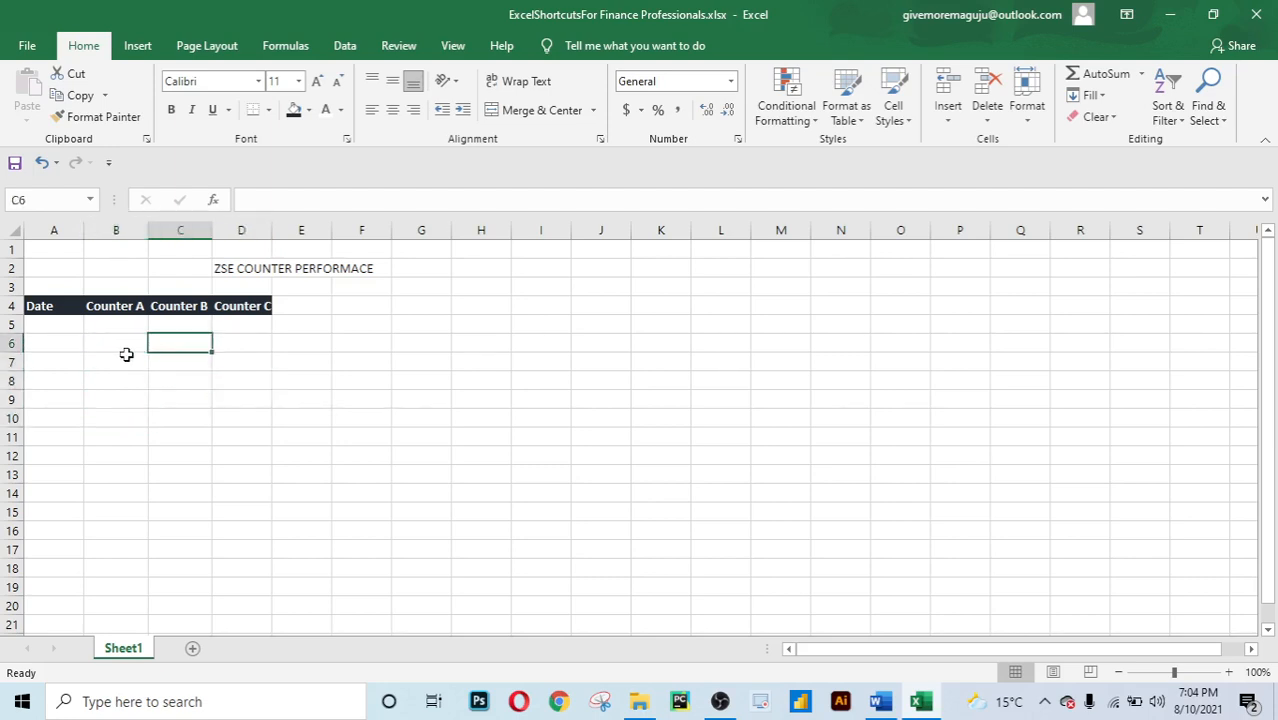
pyautogui.click(118, 358)
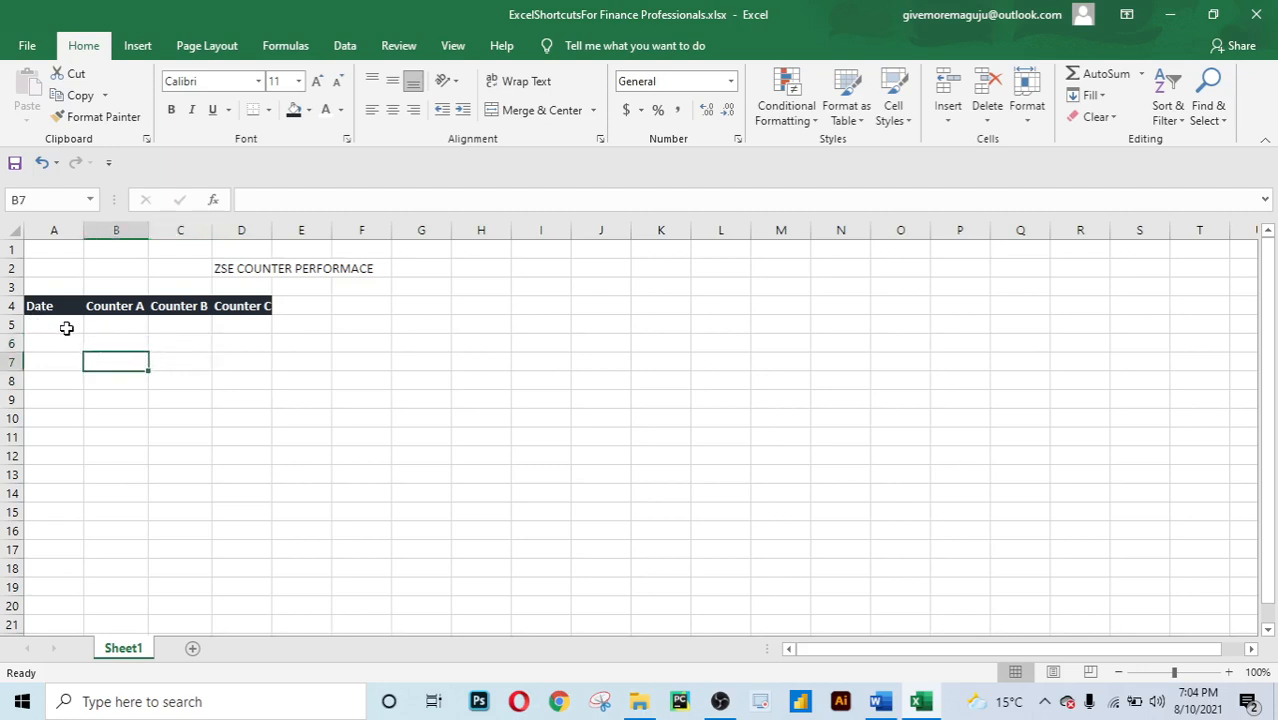
# Enter the date 01/08/2021 in cell A5 under the Date header and reselect that cell.
pyautogui.click(66, 328)
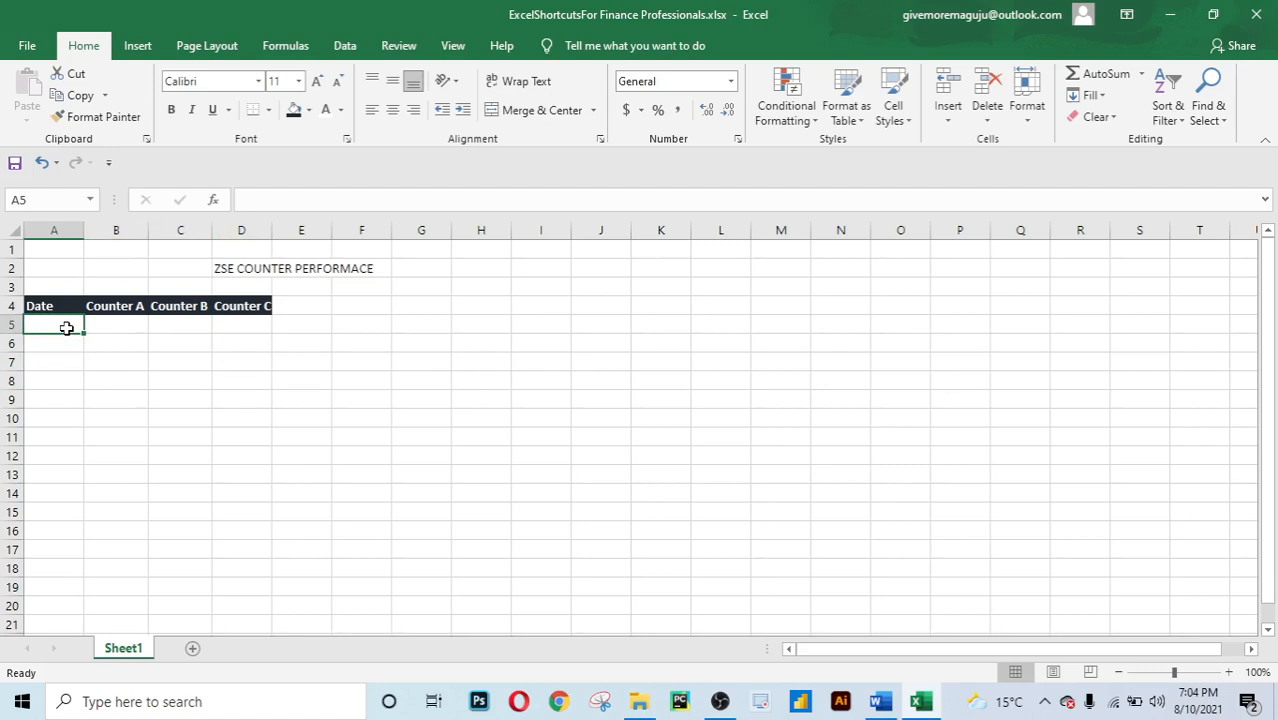
pyautogui.write('01')
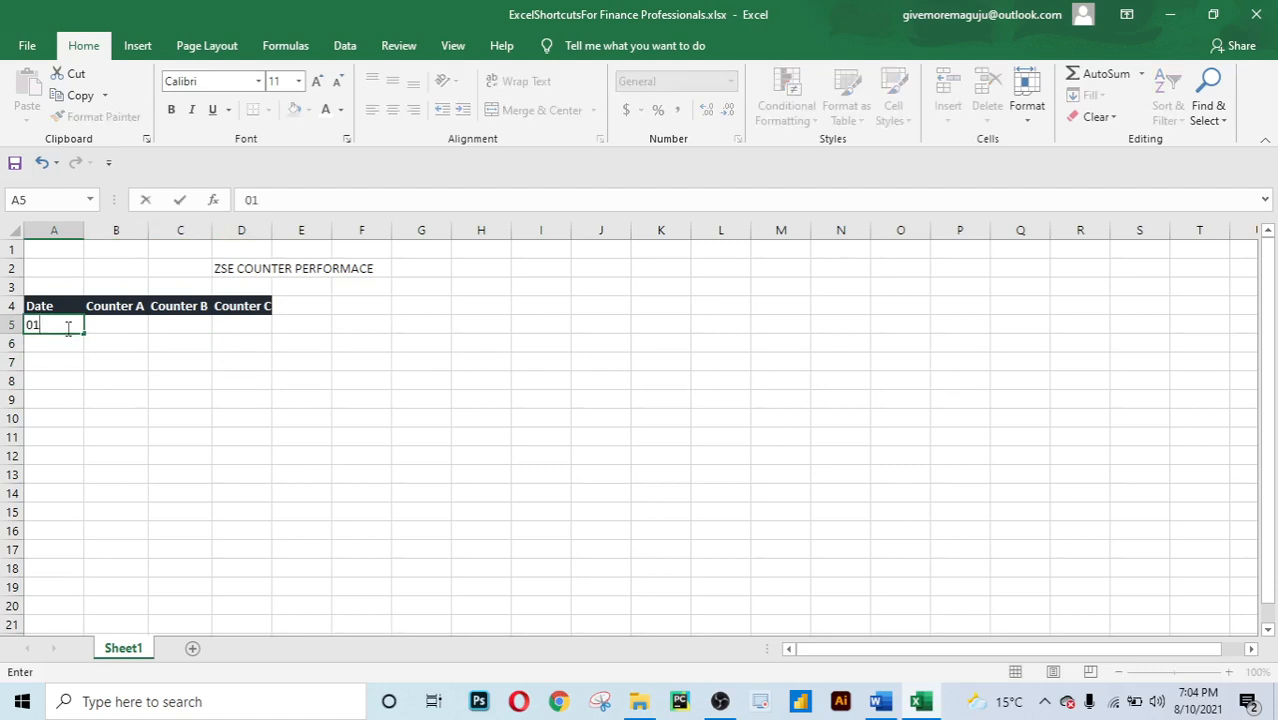
pyautogui.write('/08/2021')
pyautogui.press('Return')
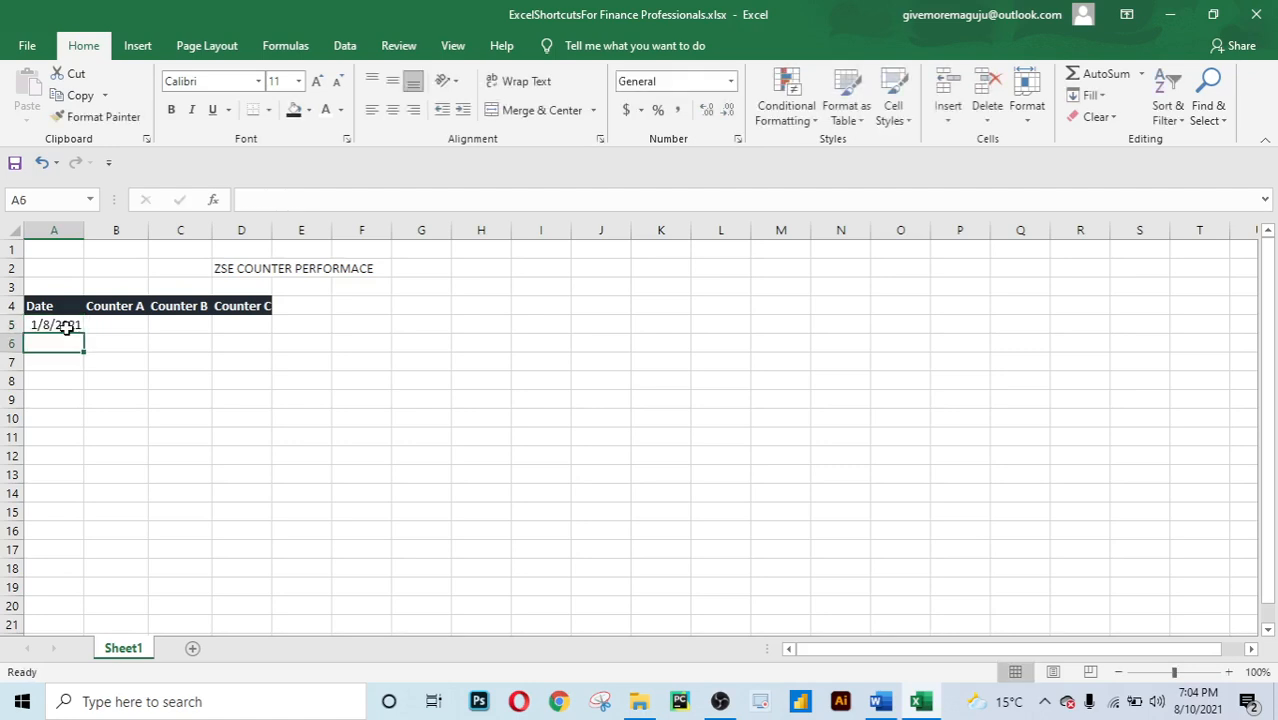
pyautogui.click(71, 412)
pyautogui.click(51, 333)
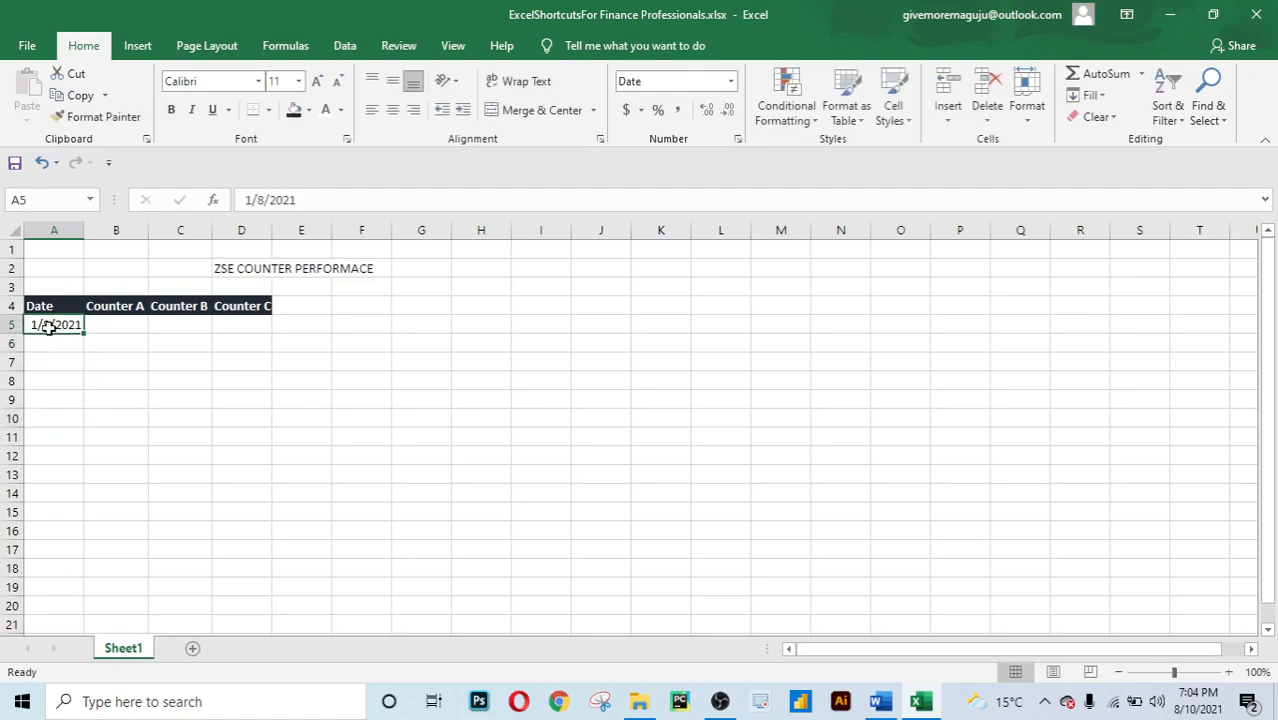
# Enter the dates 02/08/2021 and 03/08/2021 in cells A6 and A7 of the Date column.
pyautogui.click(66, 343)
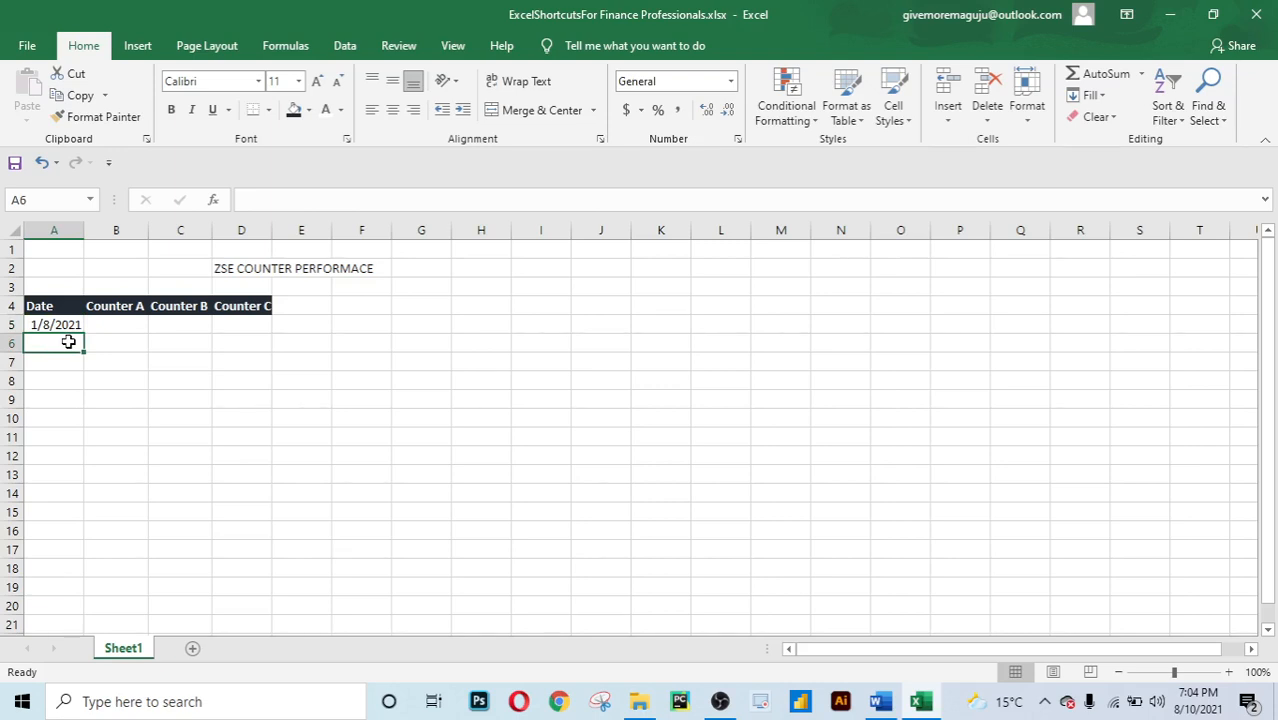
pyautogui.write('02')
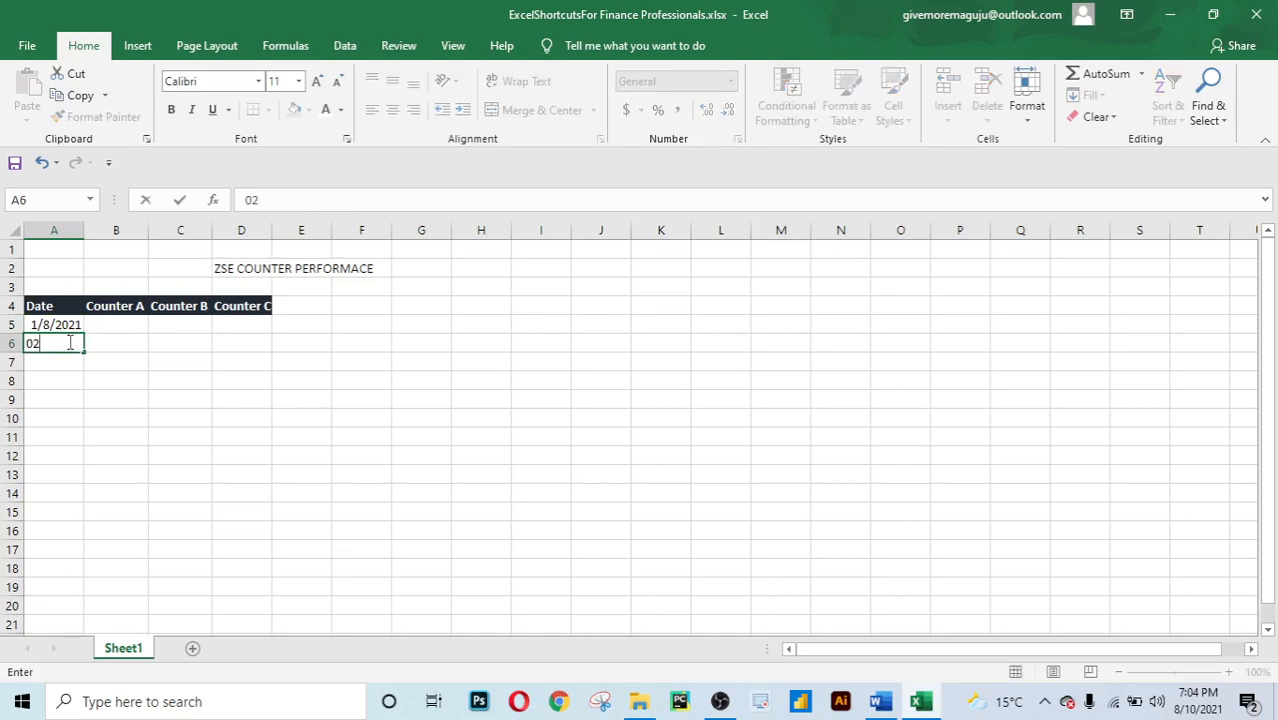
pyautogui.write('/08/2021')
pyautogui.press('Return')
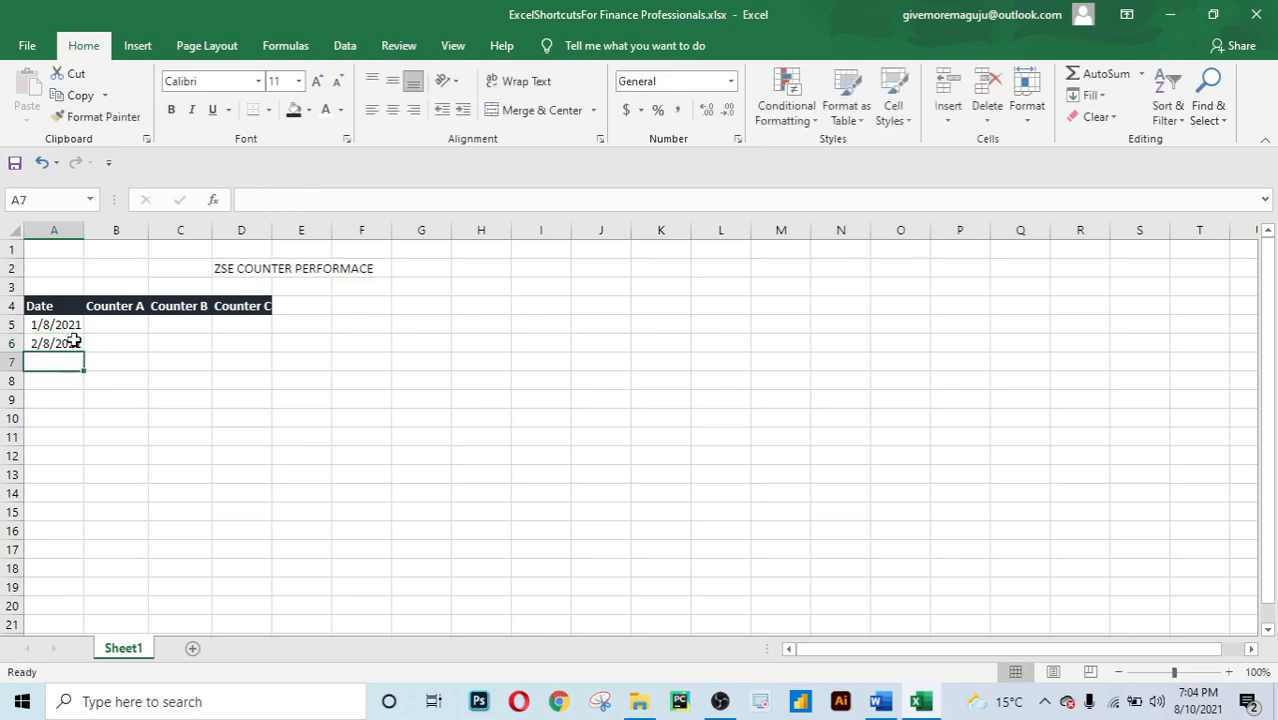
pyautogui.write('030')
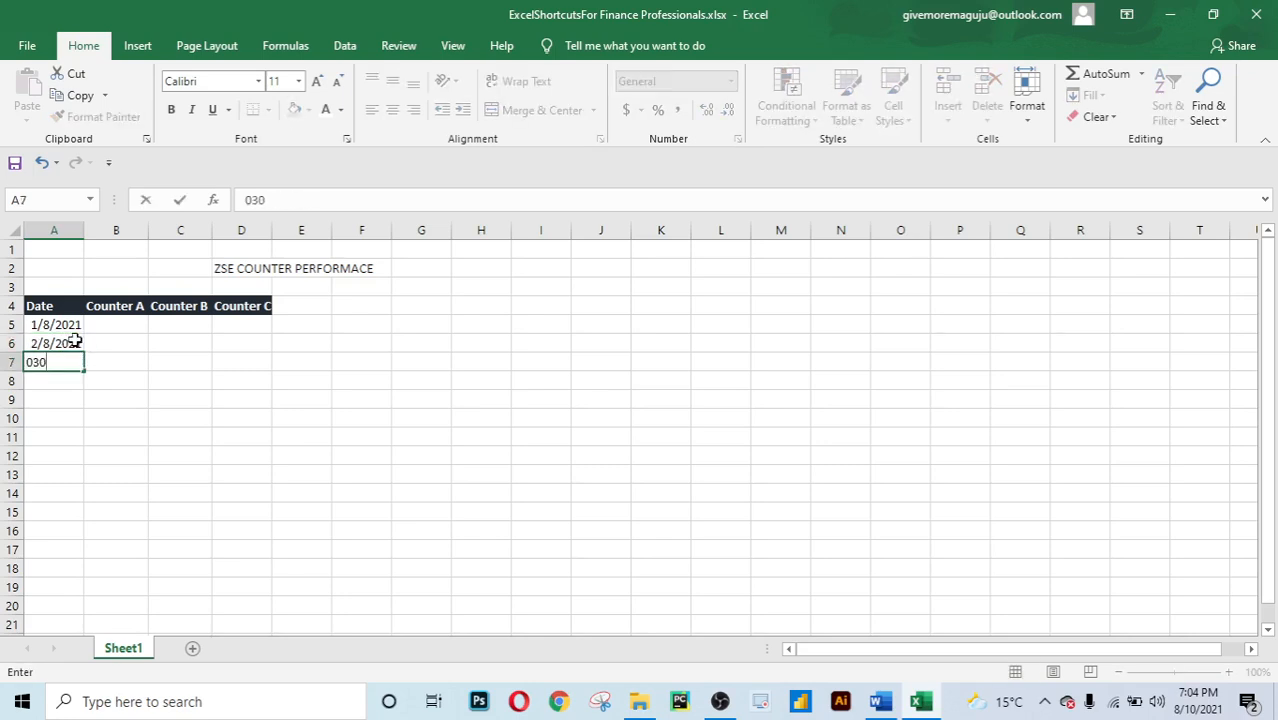
pyautogui.press('BackSpace')
pyautogui.write('/08/2021')
pyautogui.press('Return')
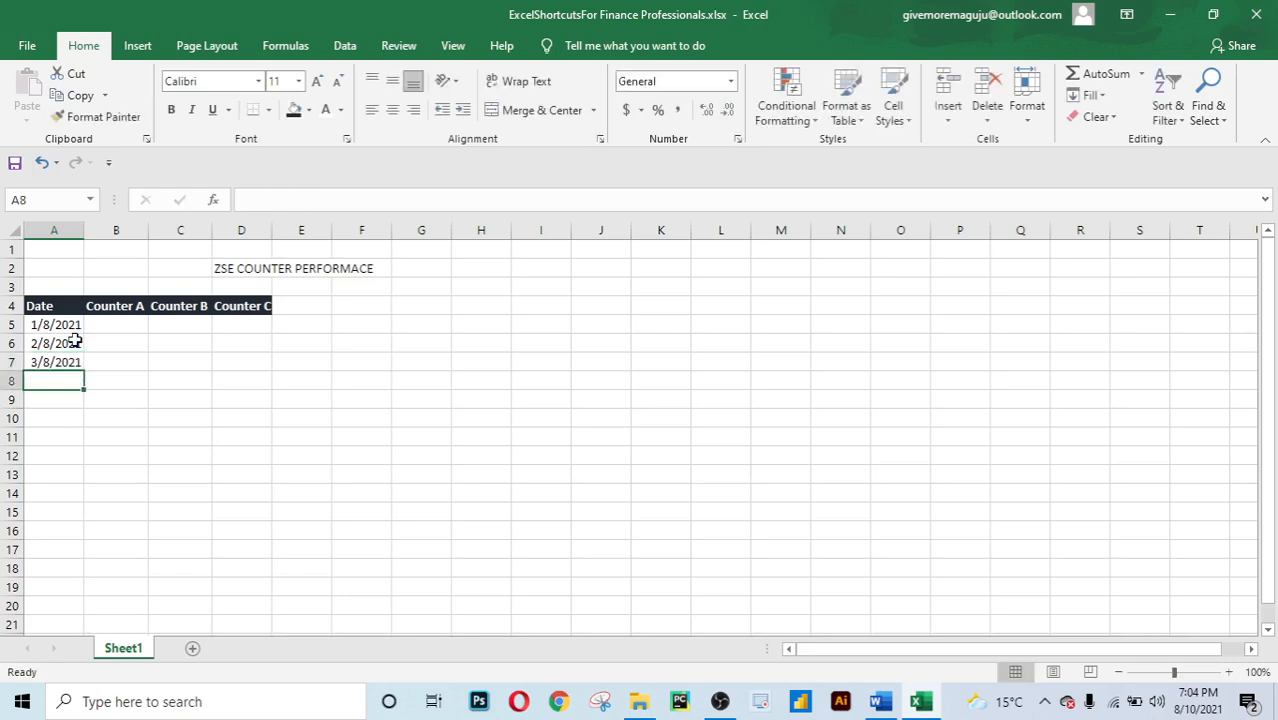
# Continue the Date column with 04/08/2021 in cell A8 and 05/08/2021 in cell A9.
pyautogui.write('0/')
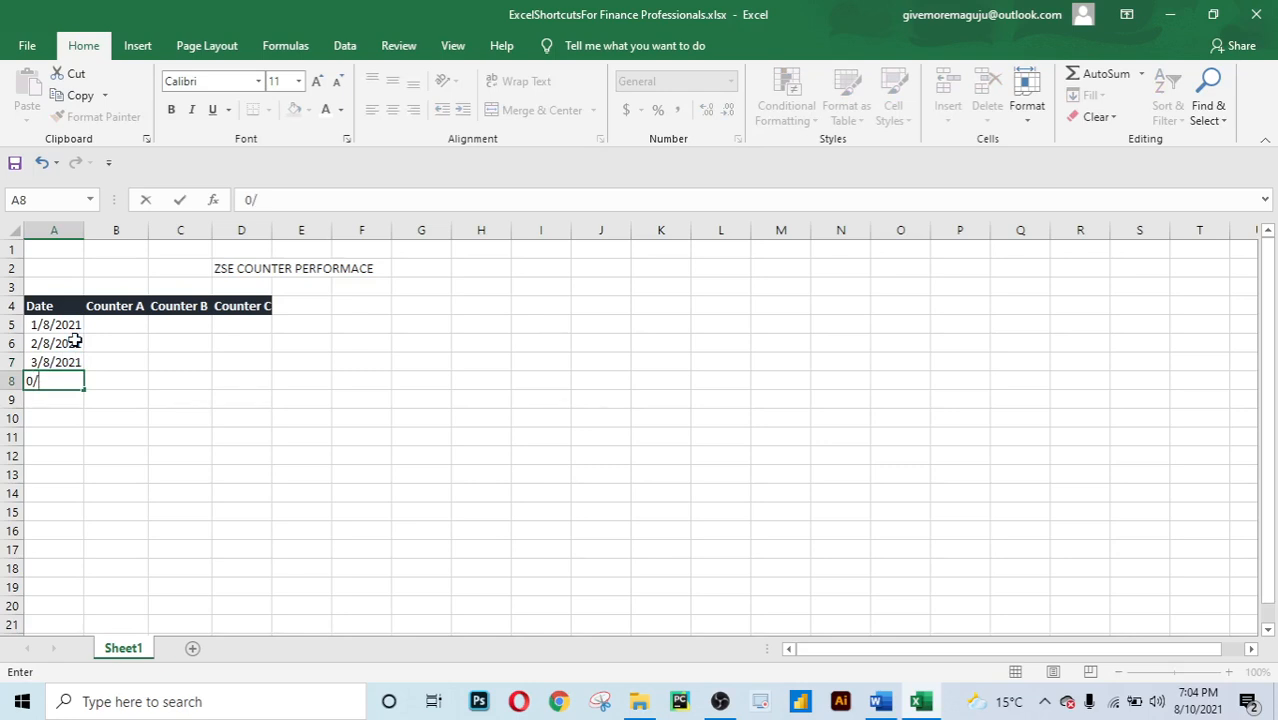
pyautogui.press('BackSpace')
pyautogui.write('4/08/2021')
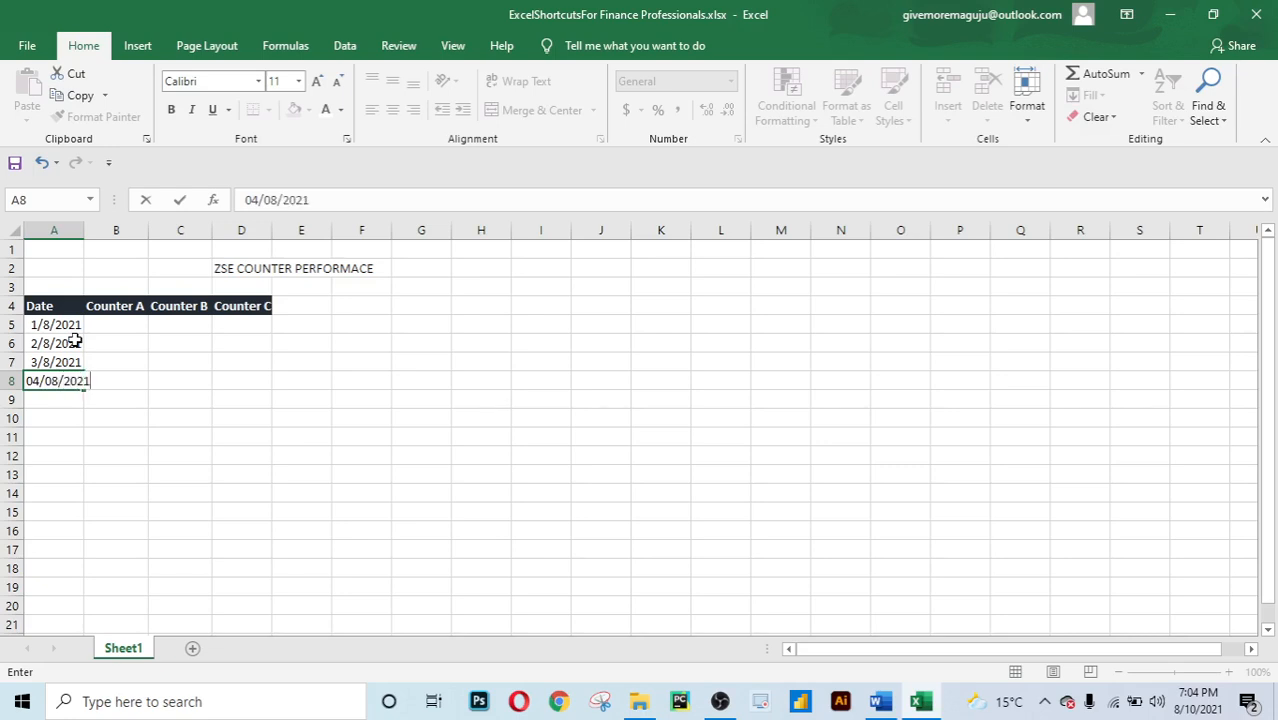
pyautogui.press('Return')
pyautogui.write('0')
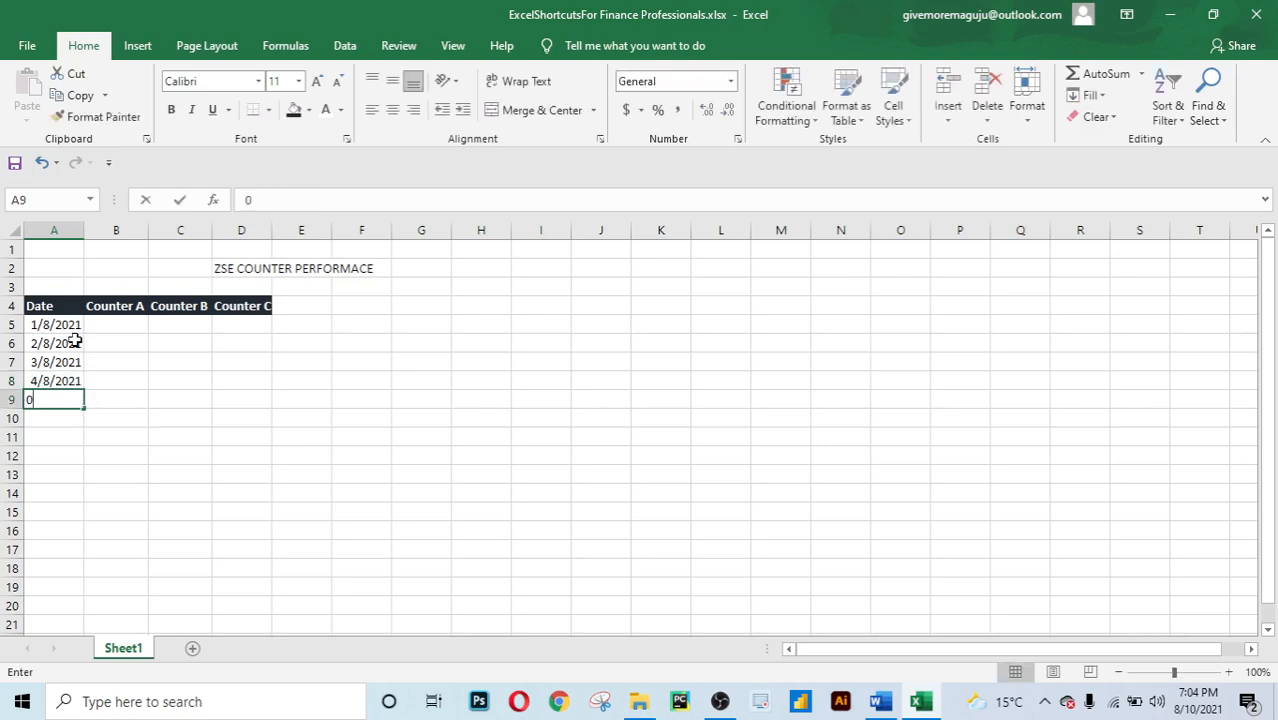
pyautogui.write('5/08')
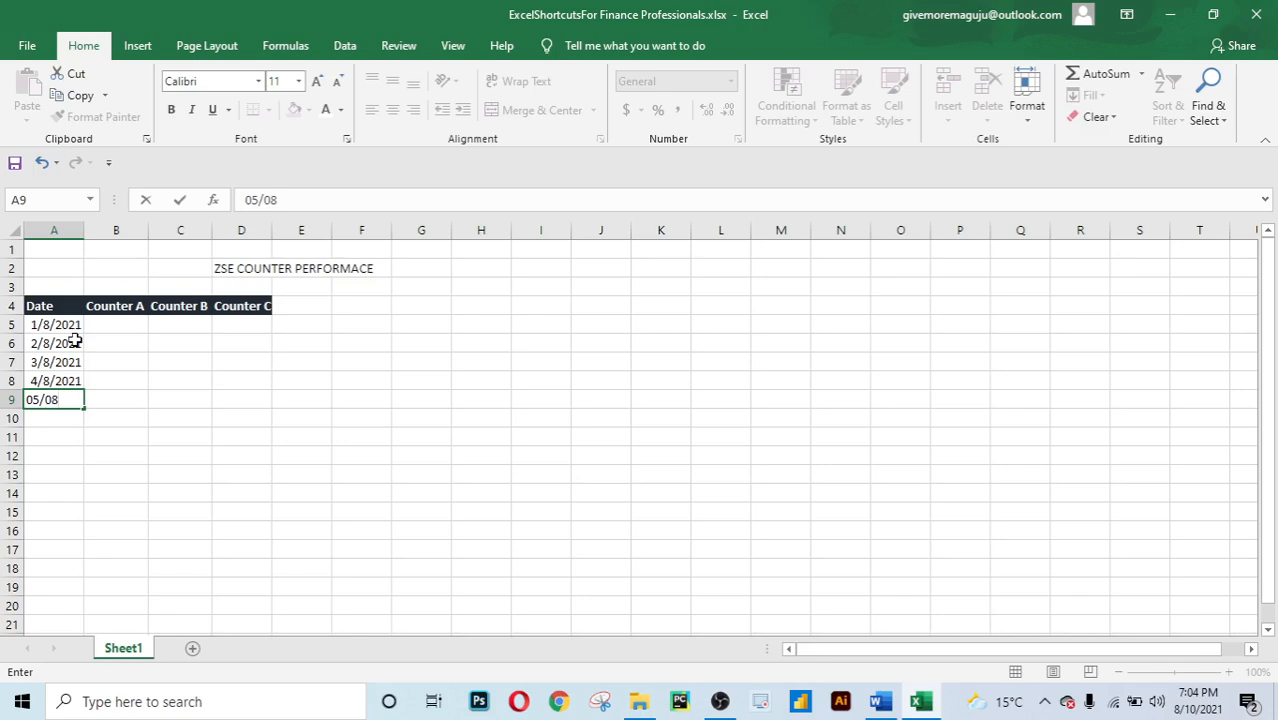
pyautogui.write('/2021')
pyautogui.press('Return')
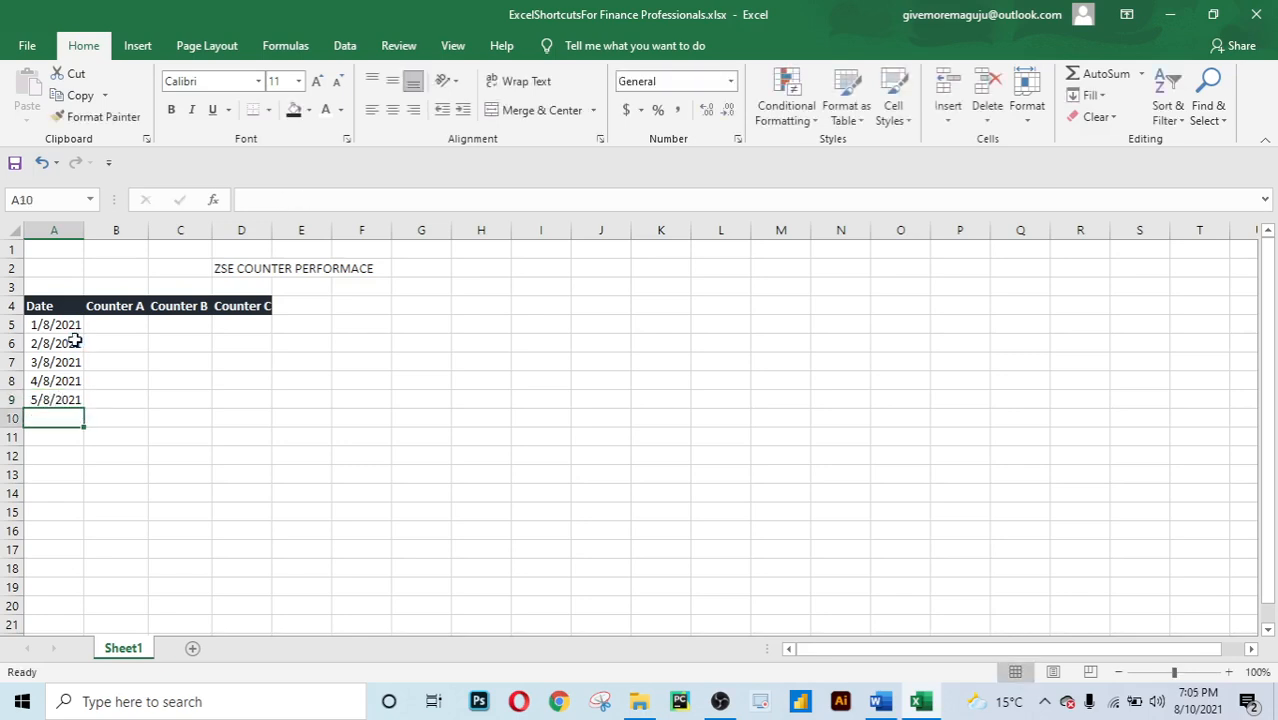
pyautogui.click(100, 465)
pyautogui.click(130, 433)
pyautogui.click(67, 440)
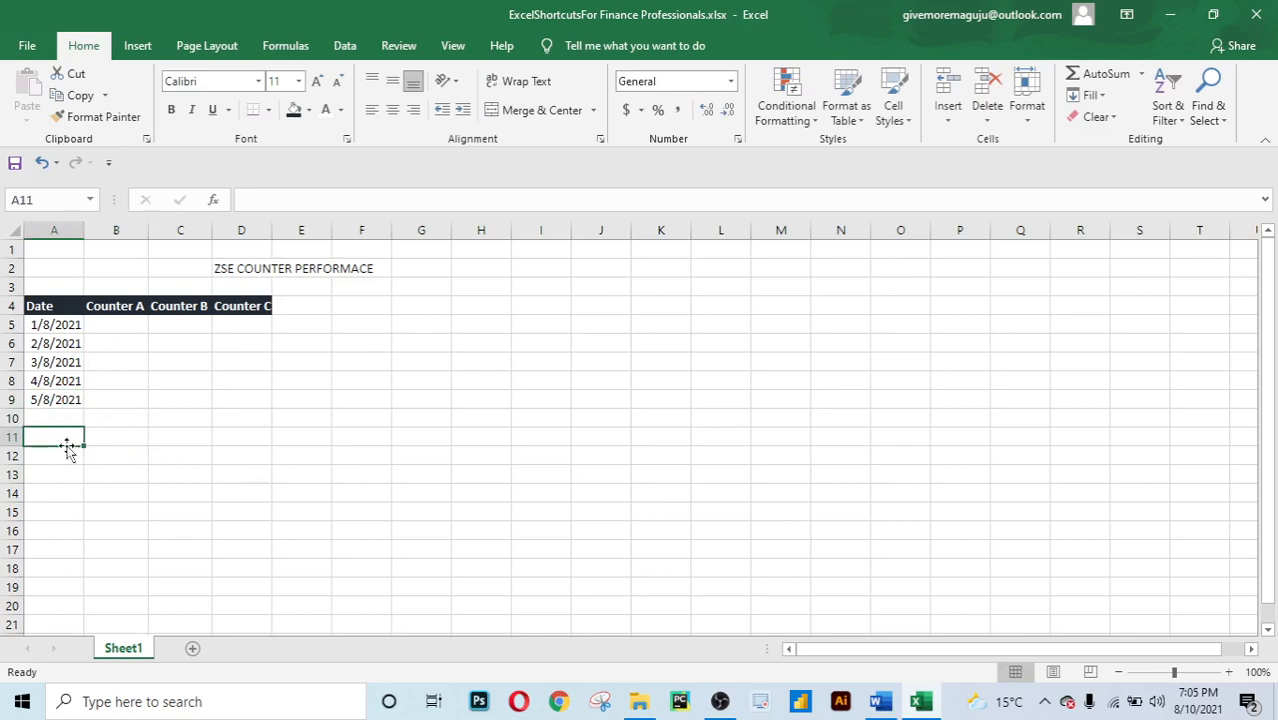
pyautogui.click(111, 417)
pyautogui.click(128, 366)
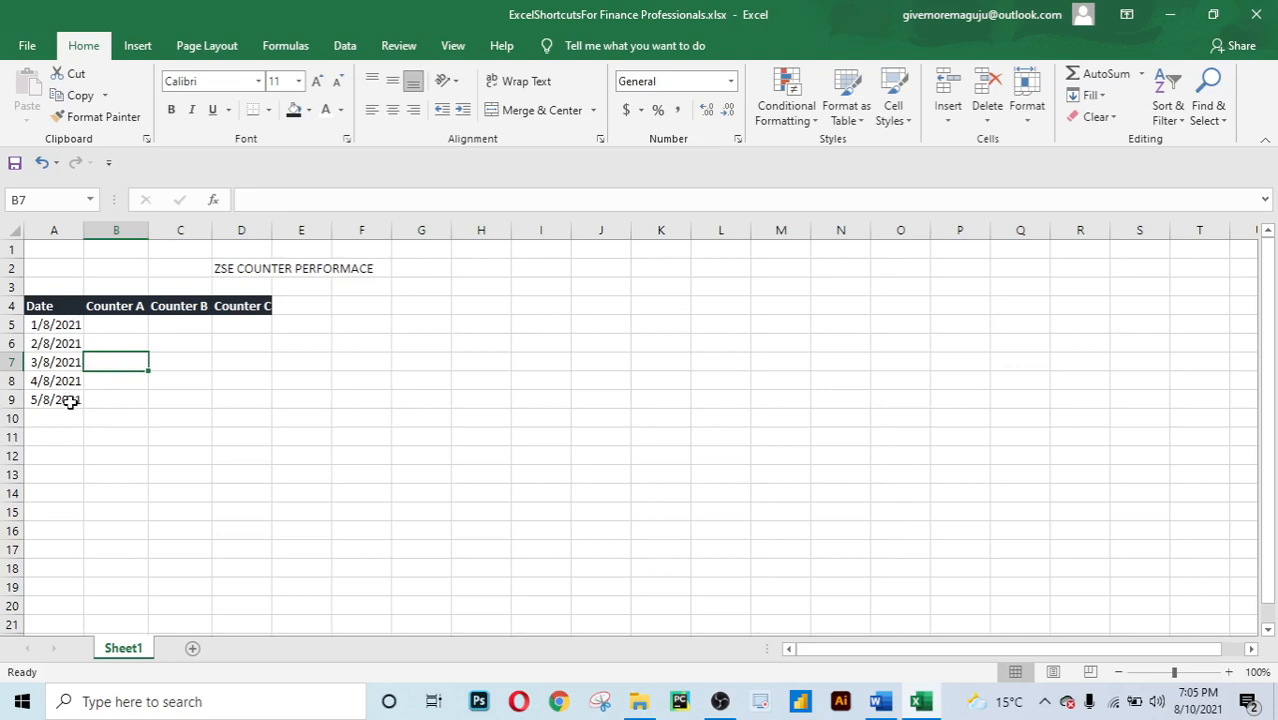
# Enter the Counter A values 3050, 2999 and 3089 in cells B5 to B7.
pyautogui.click(104, 326)
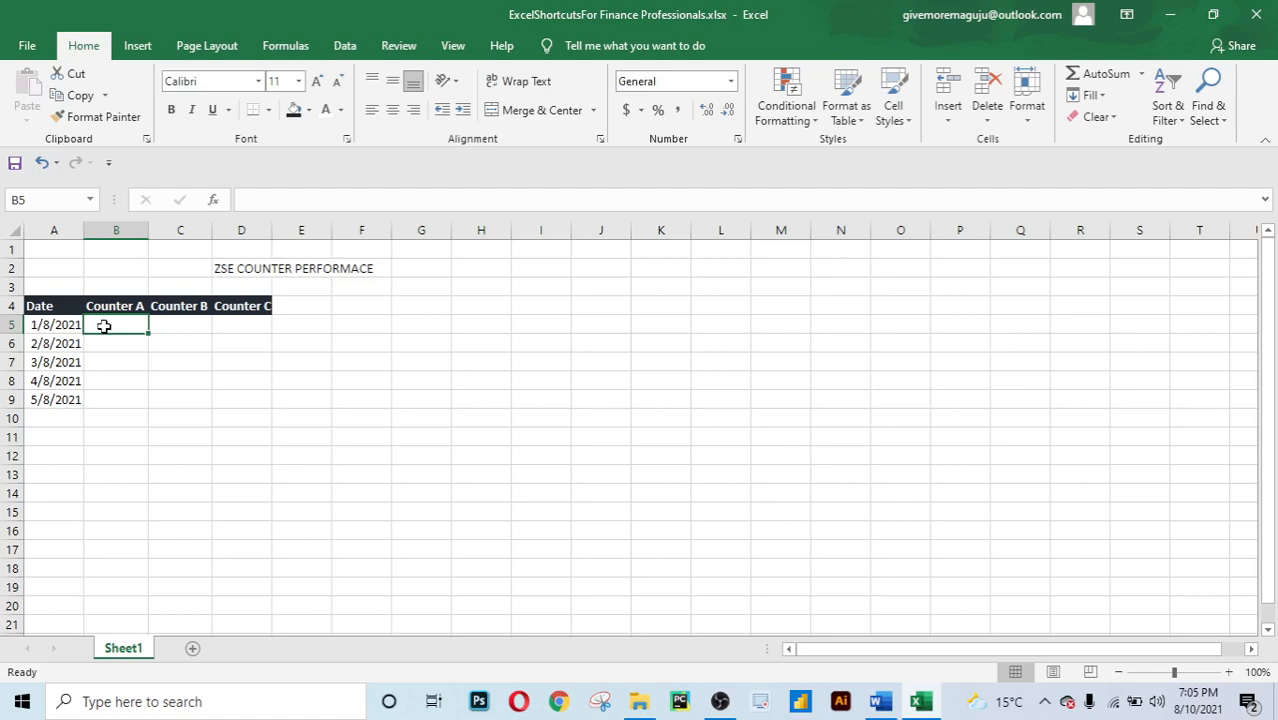
pyautogui.write('3050')
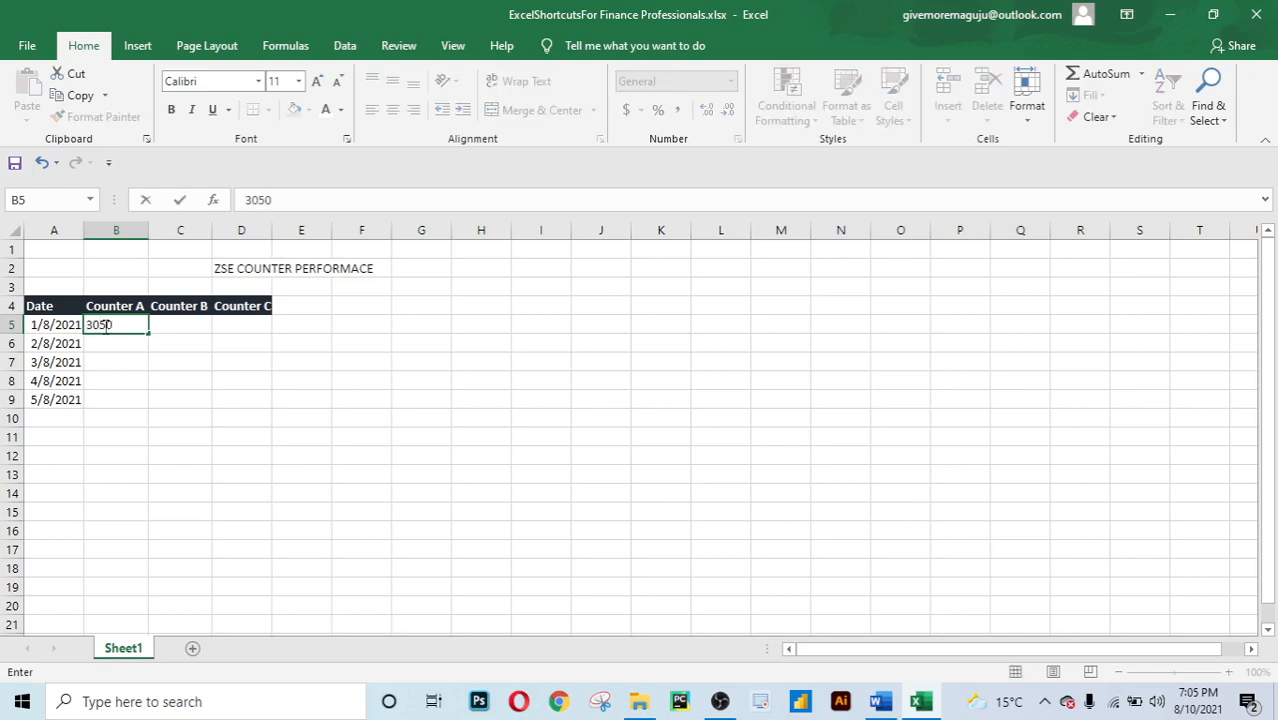
pyautogui.press('Return')
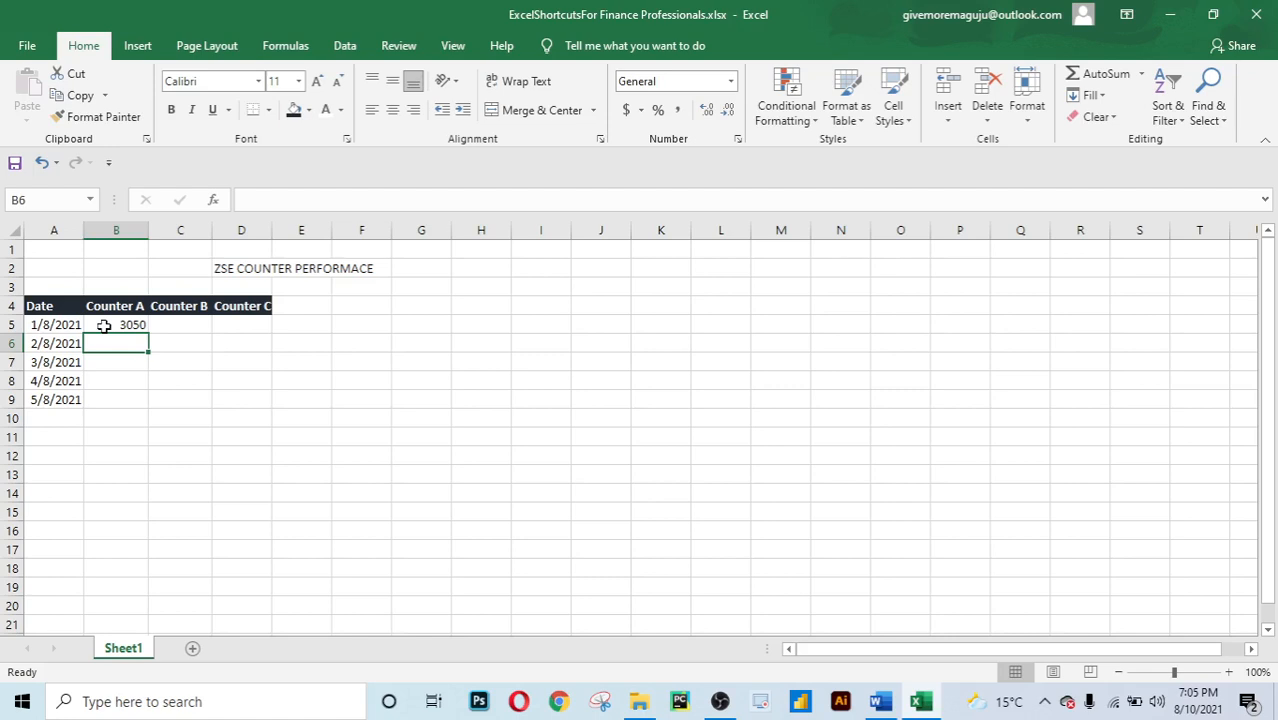
pyautogui.write('2999')
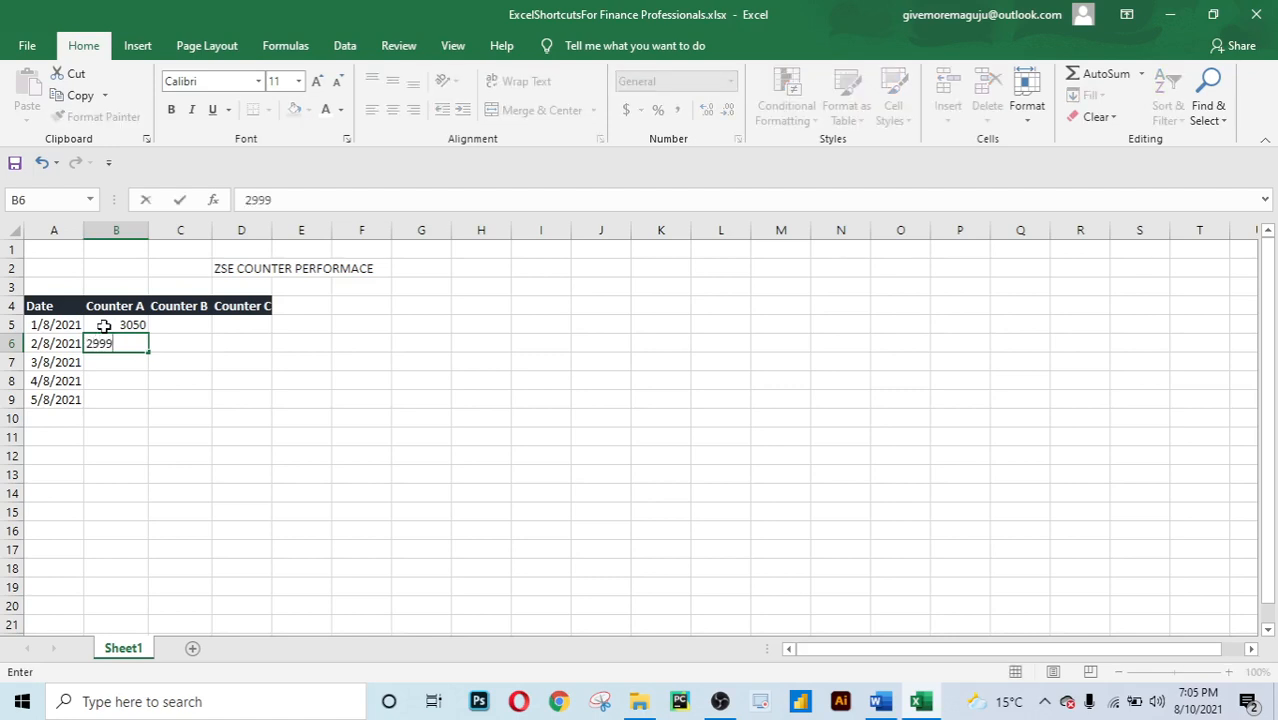
pyautogui.press('Return')
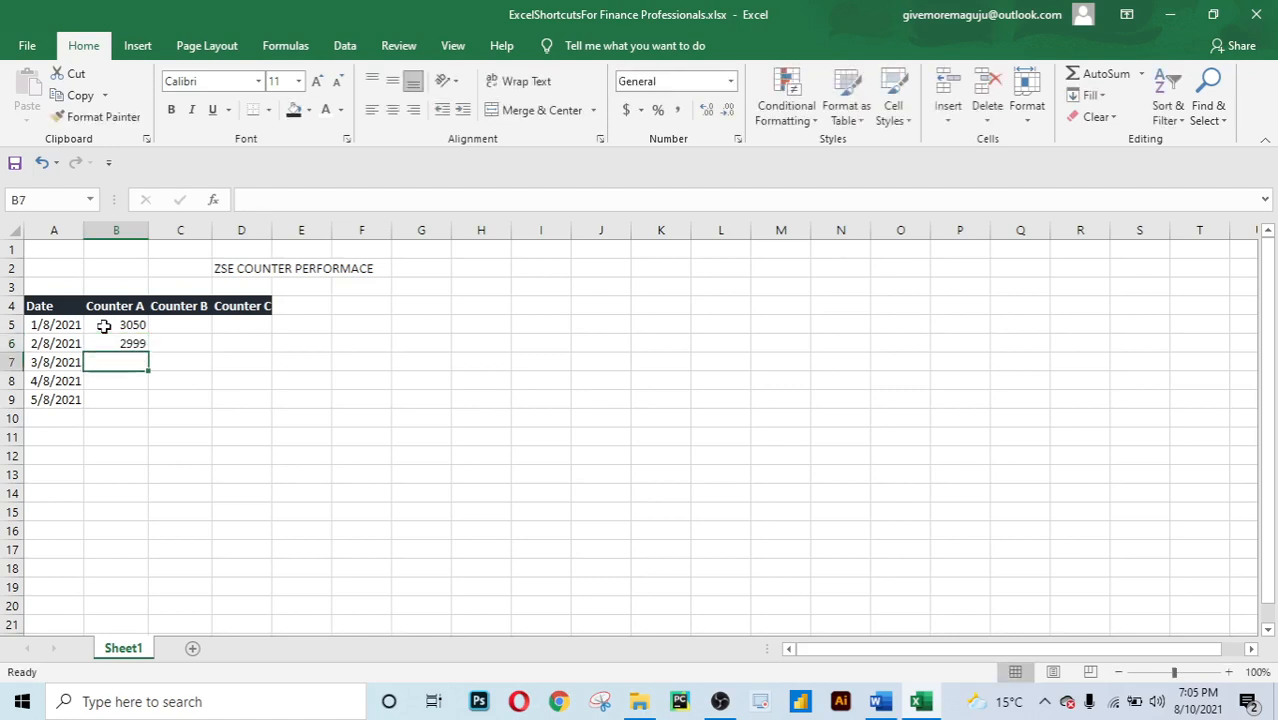
pyautogui.write('30')
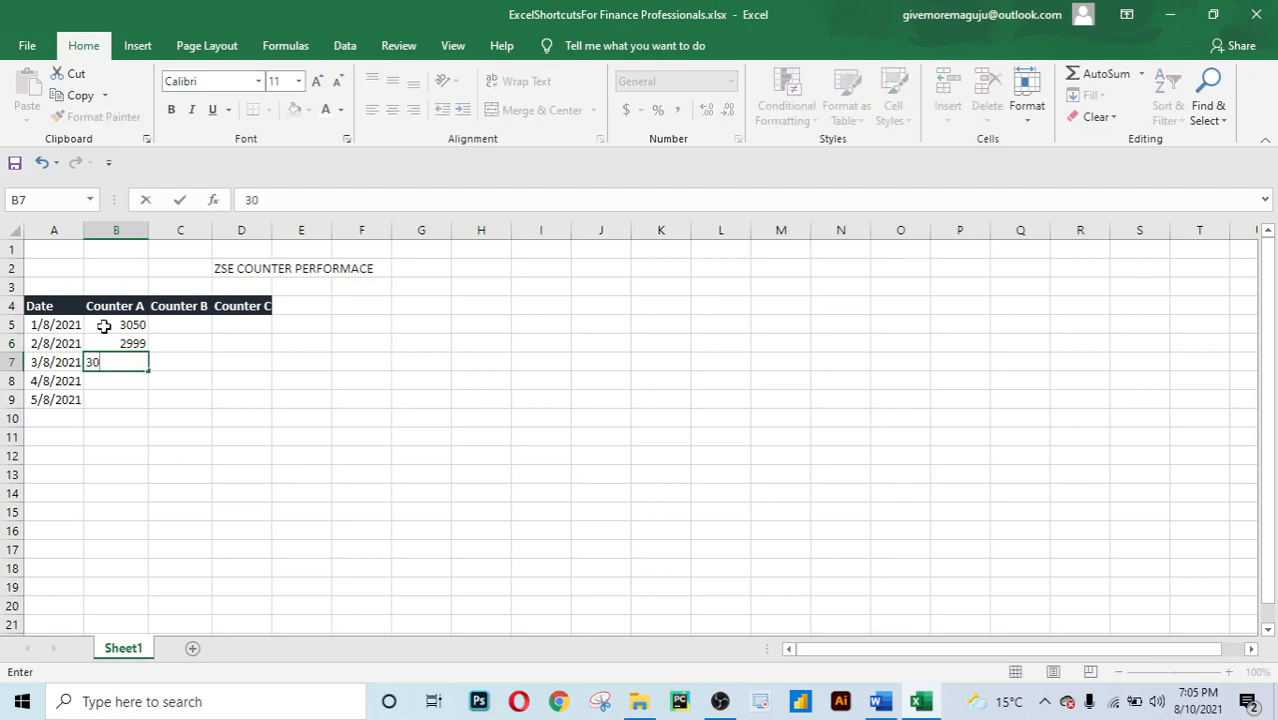
pyautogui.write('89')
pyautogui.press('Return')
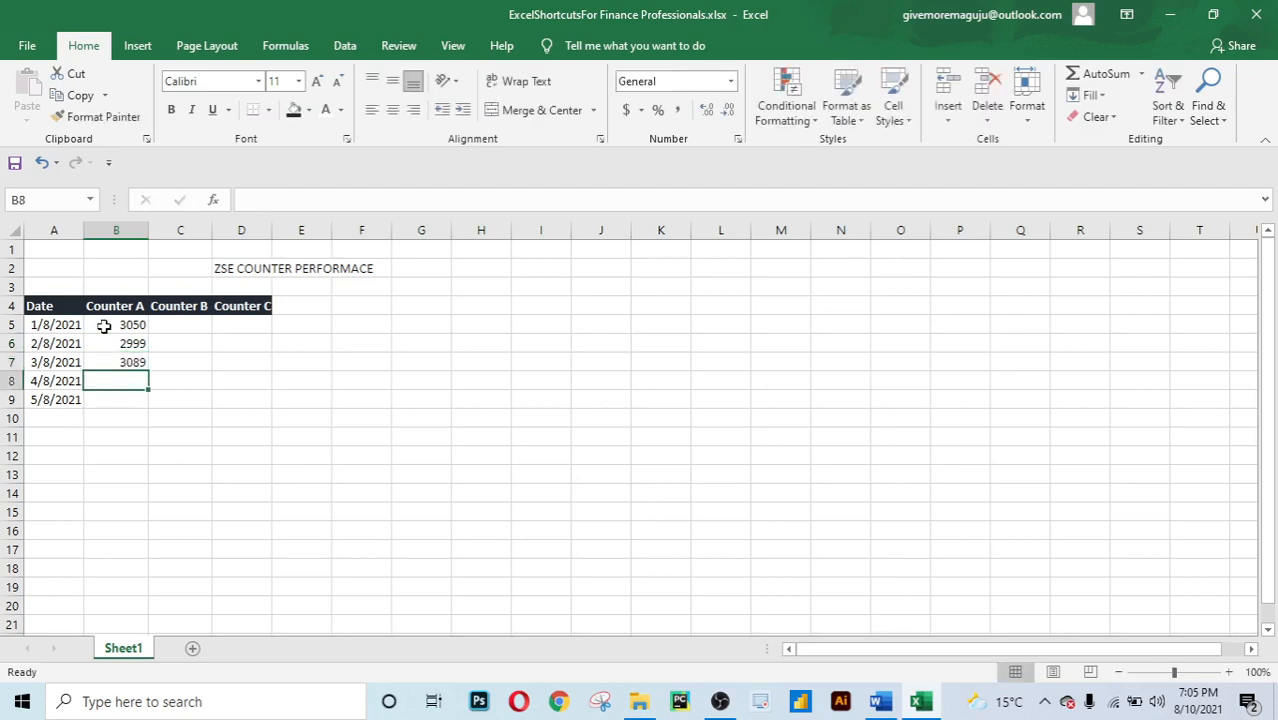
# Complete the Counter A column with 4010 in cell B8 and 4999 in cell B9.
pyautogui.write('4010')
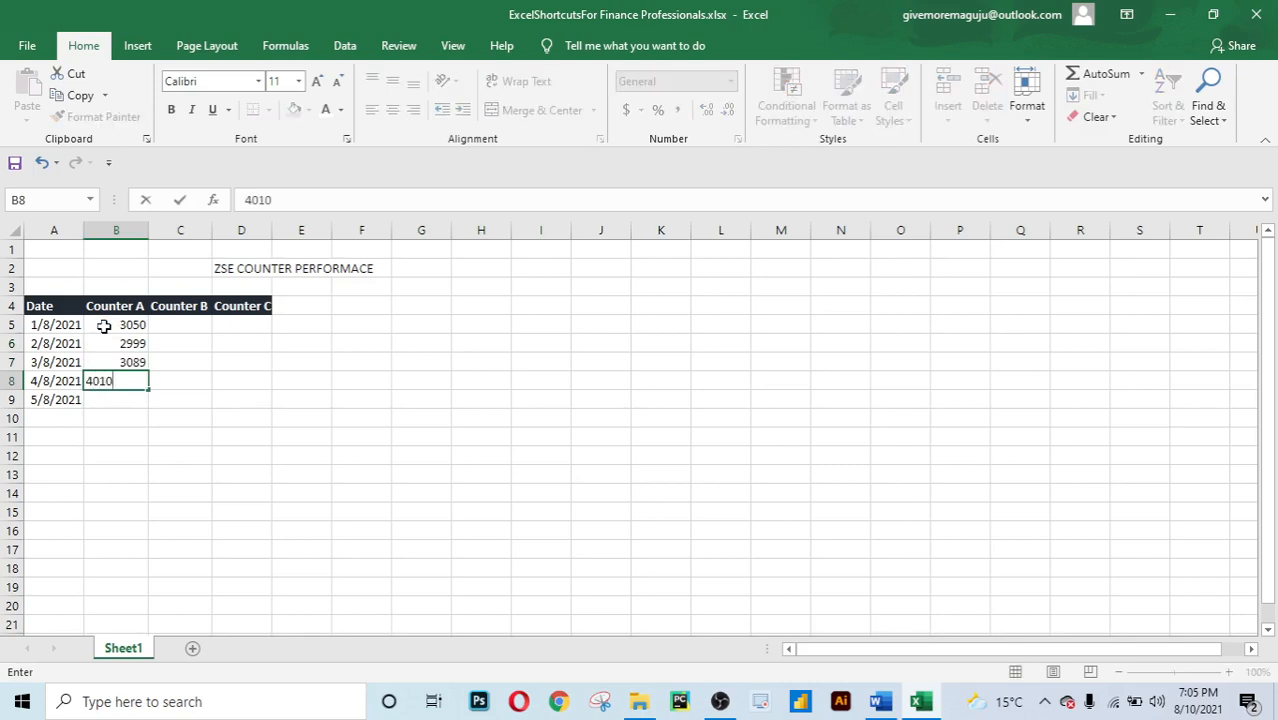
pyautogui.press('Return')
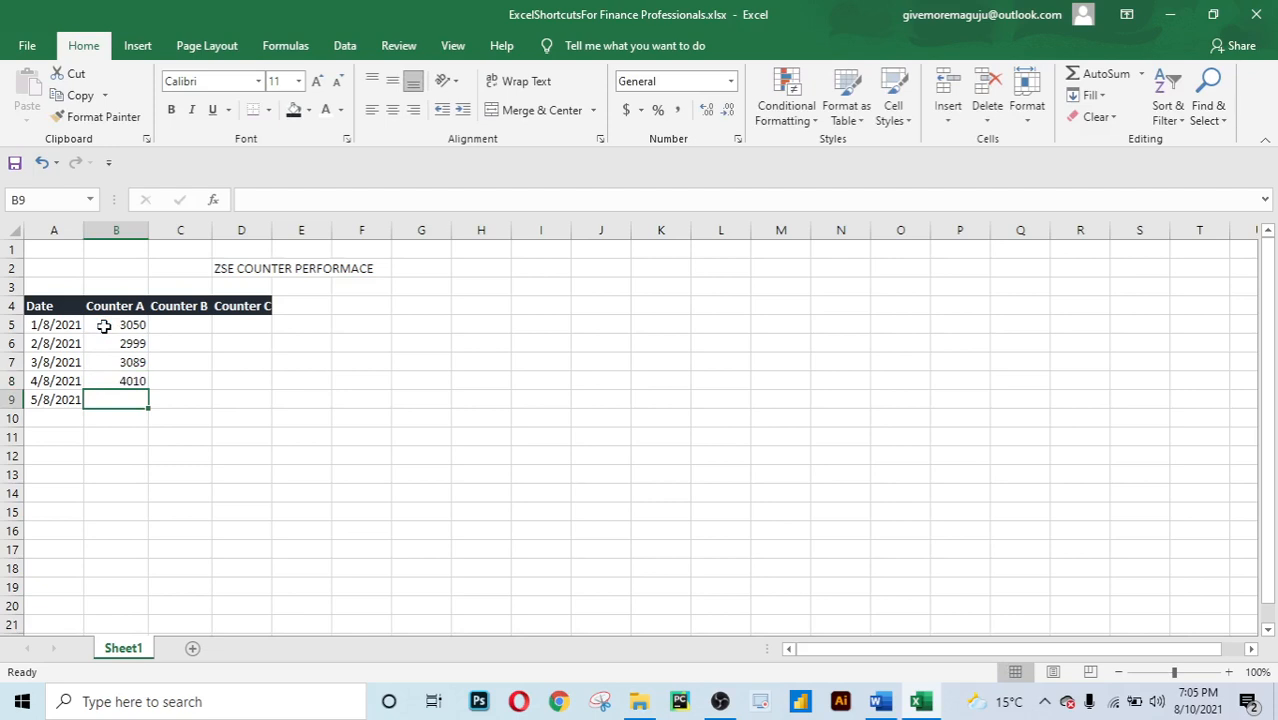
pyautogui.write('4')
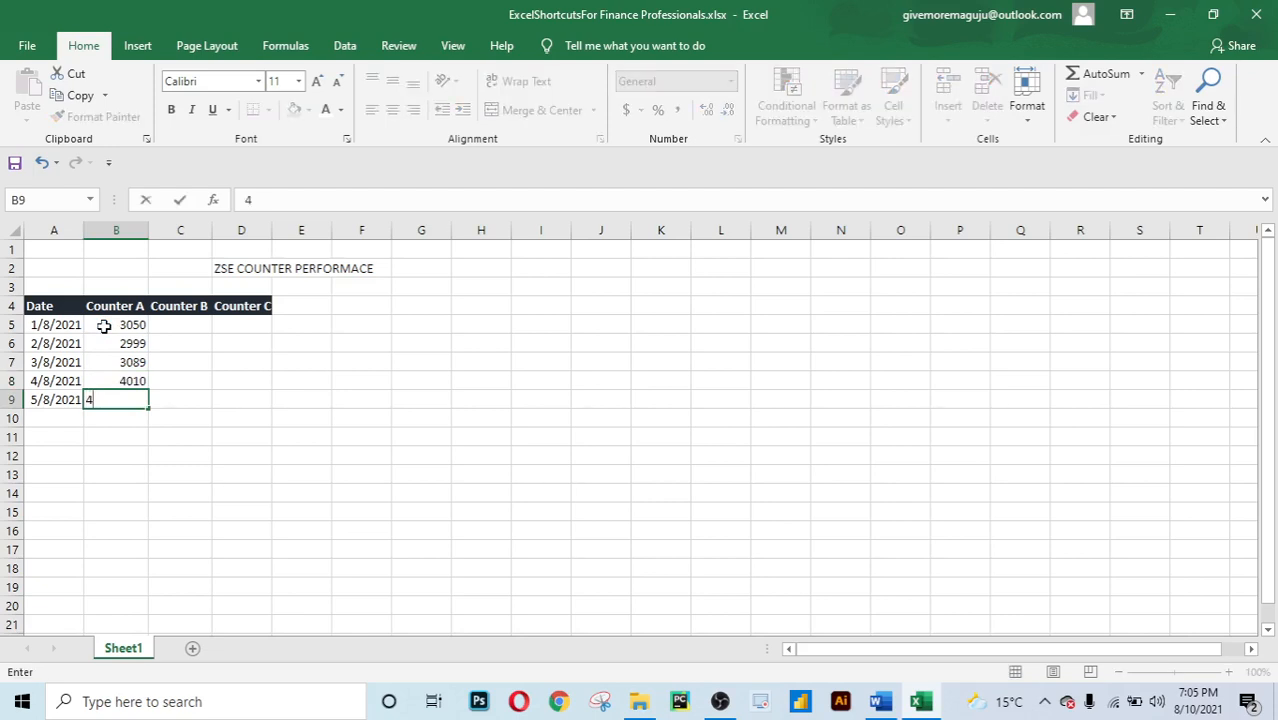
pyautogui.write('999')
pyautogui.press('Return')
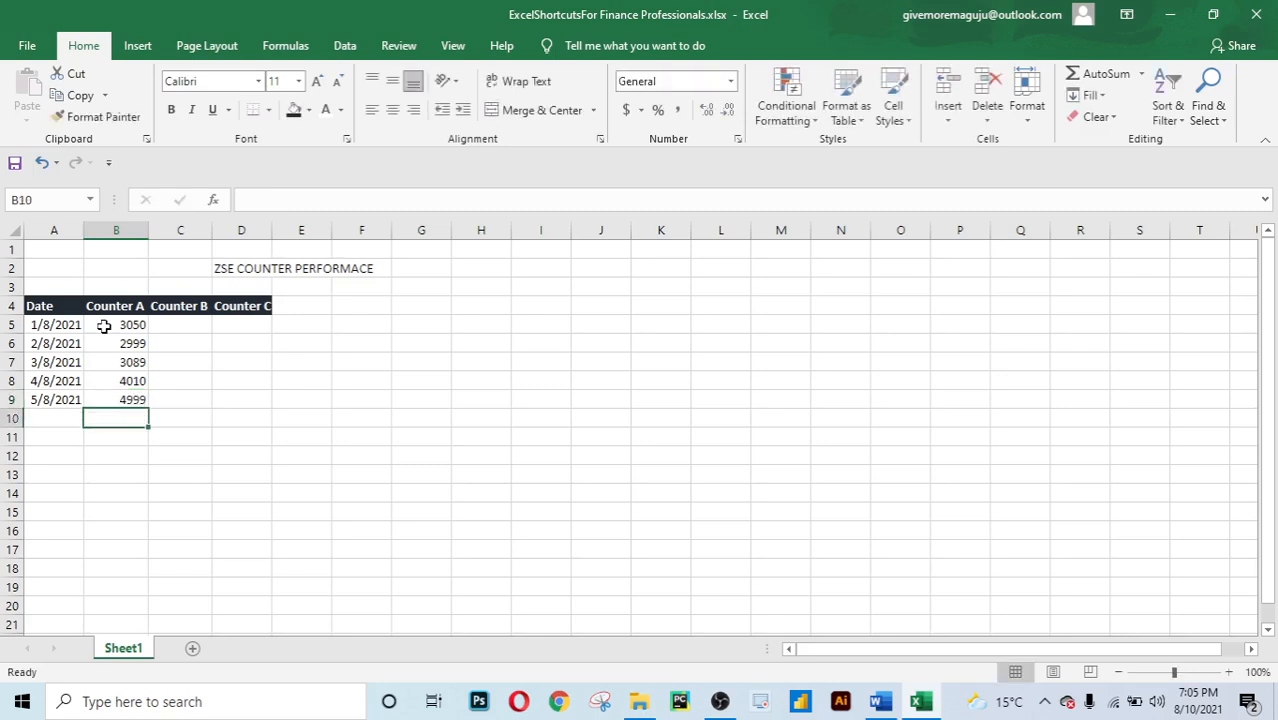
pyautogui.press('Up')
pyautogui.press('Up')
pyautogui.press('Up')
pyautogui.press('Up')
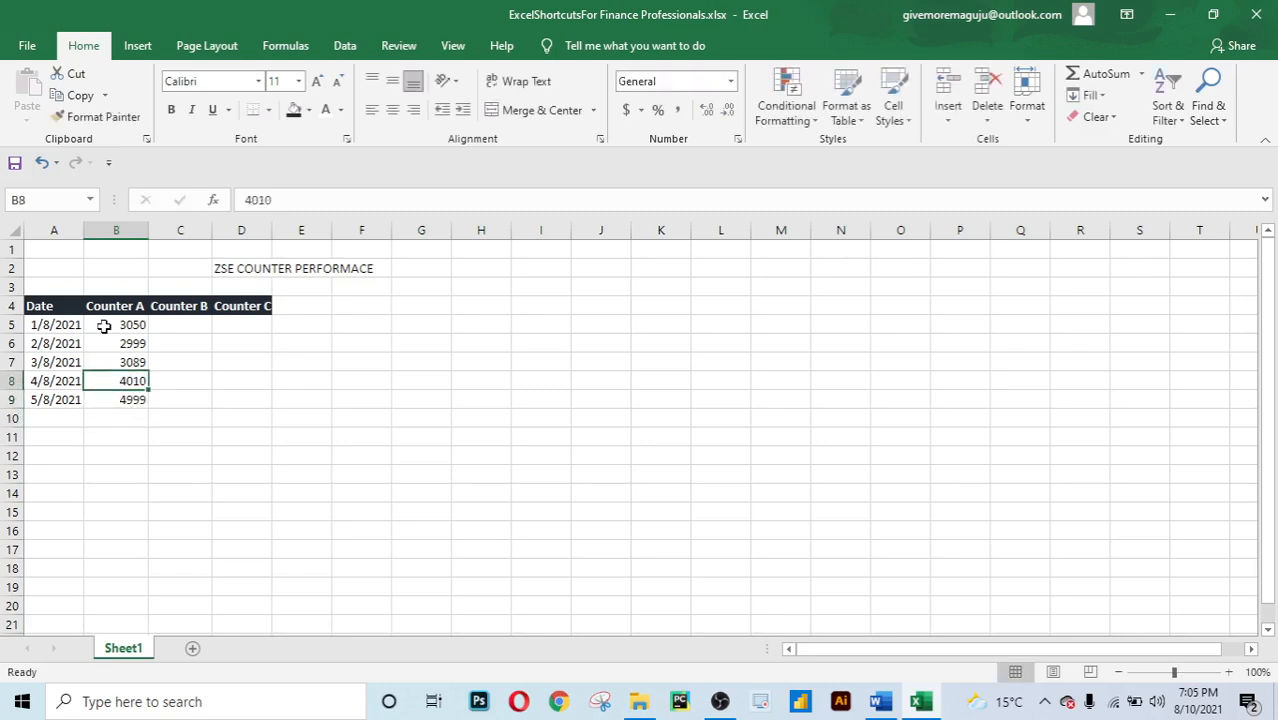
pyautogui.press('Up')
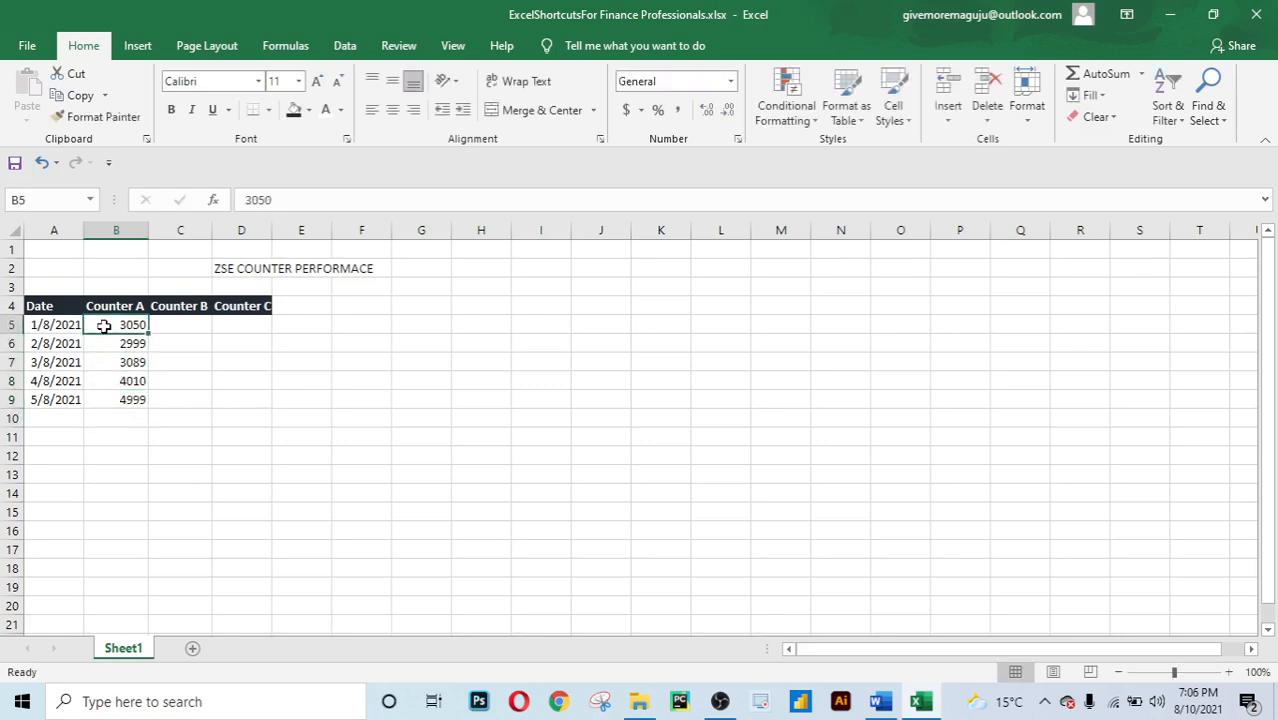
# Enter the currency label ZWL$c in cell A2, above the table's Date header.
pyautogui.click(53, 255)
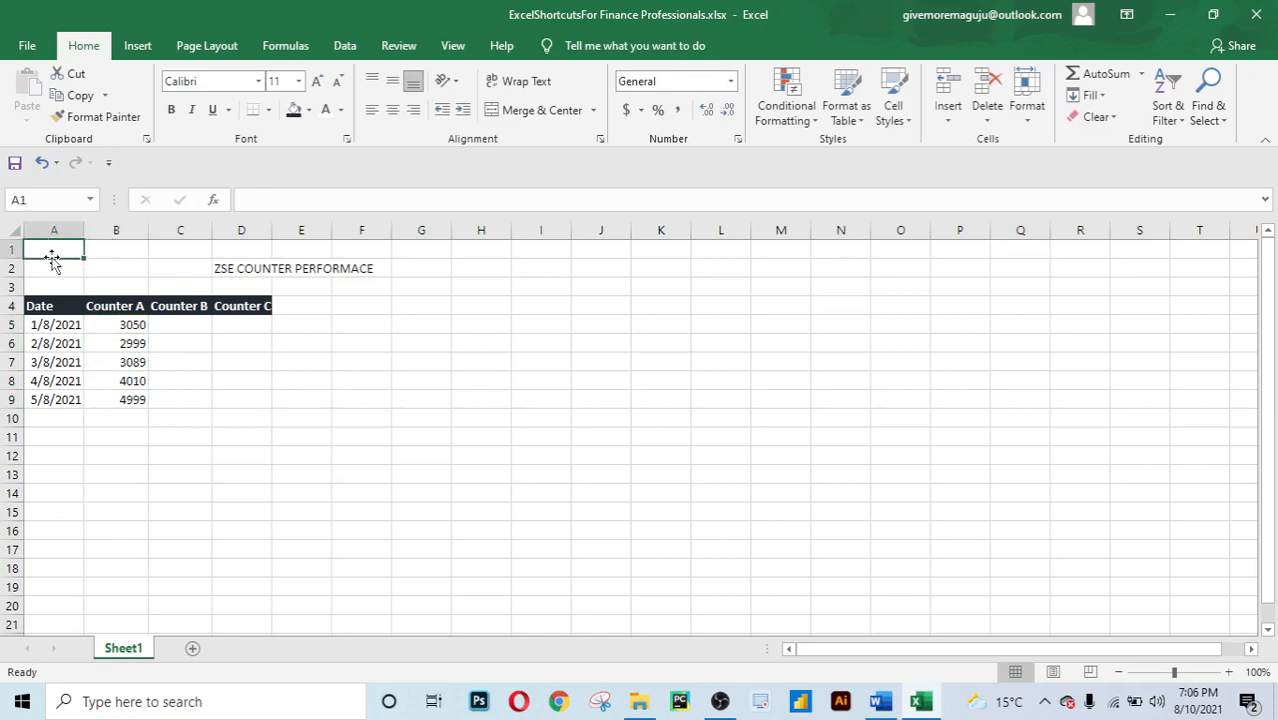
pyautogui.click(53, 268)
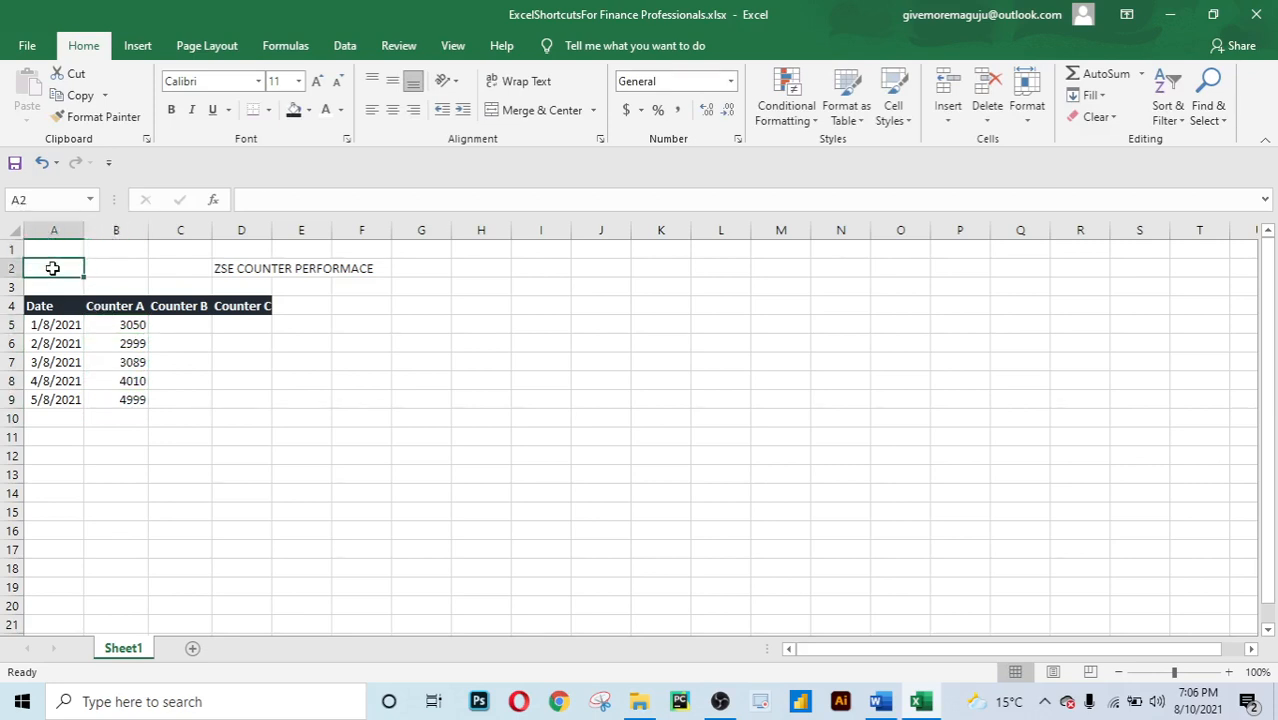
pyautogui.write('ZWL')
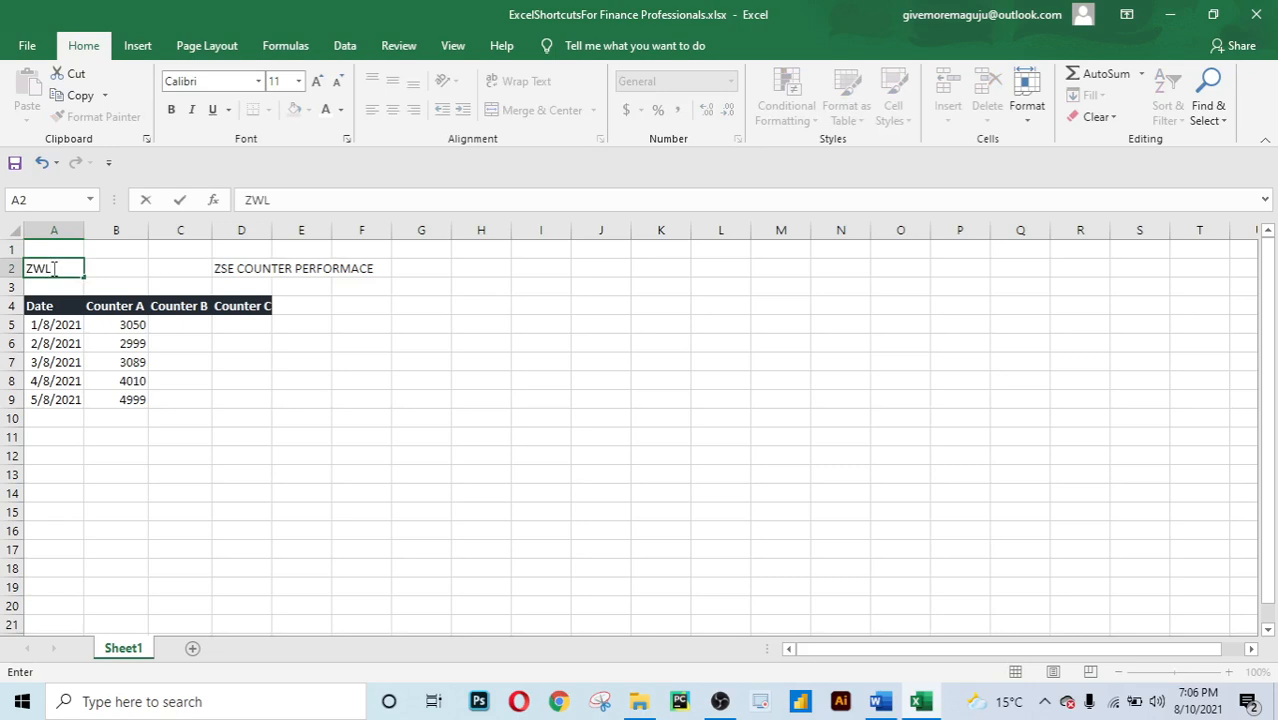
pyautogui.write('$c')
pyautogui.click(143, 286)
pyautogui.click(195, 361)
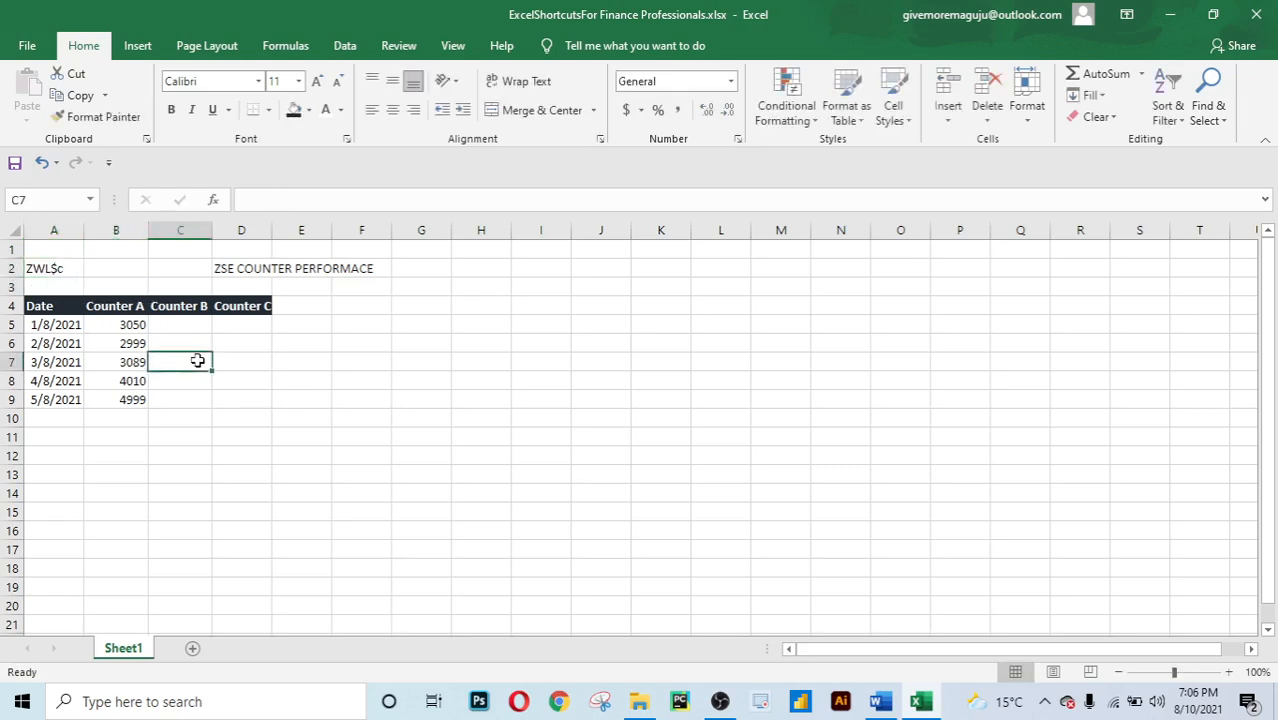
pyautogui.click(133, 333)
pyautogui.click(127, 366)
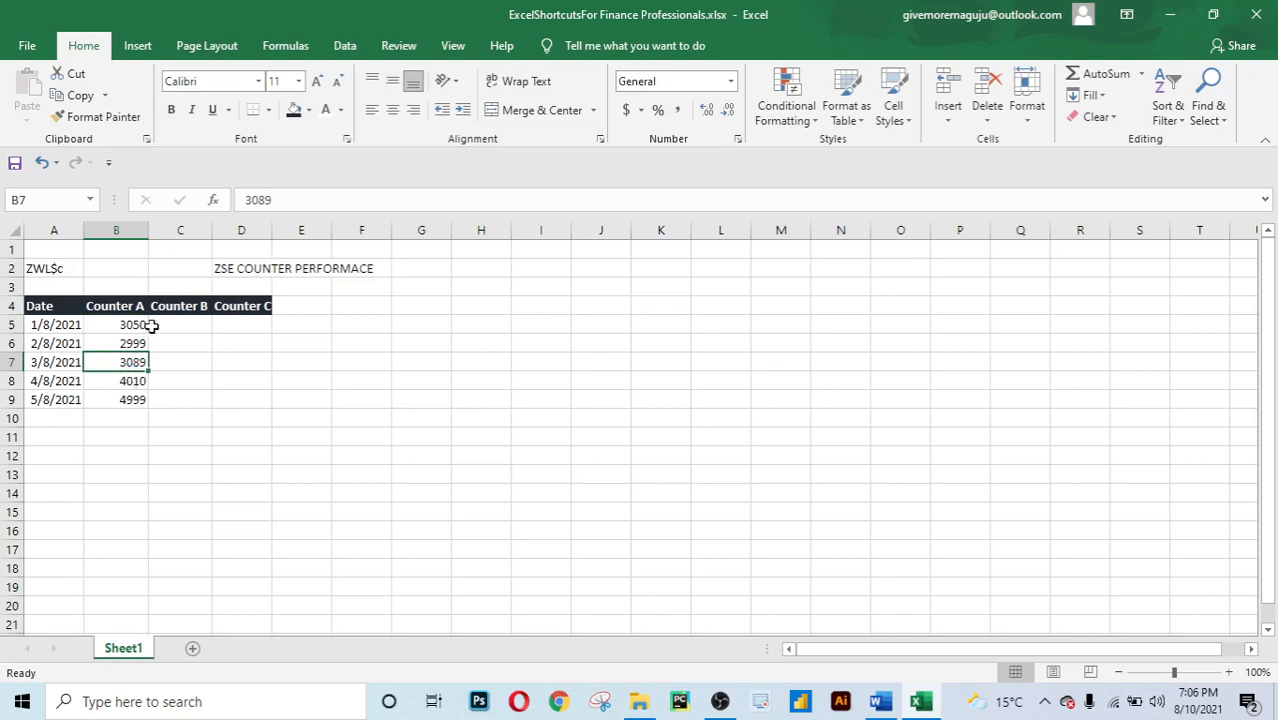
pyautogui.click(151, 326)
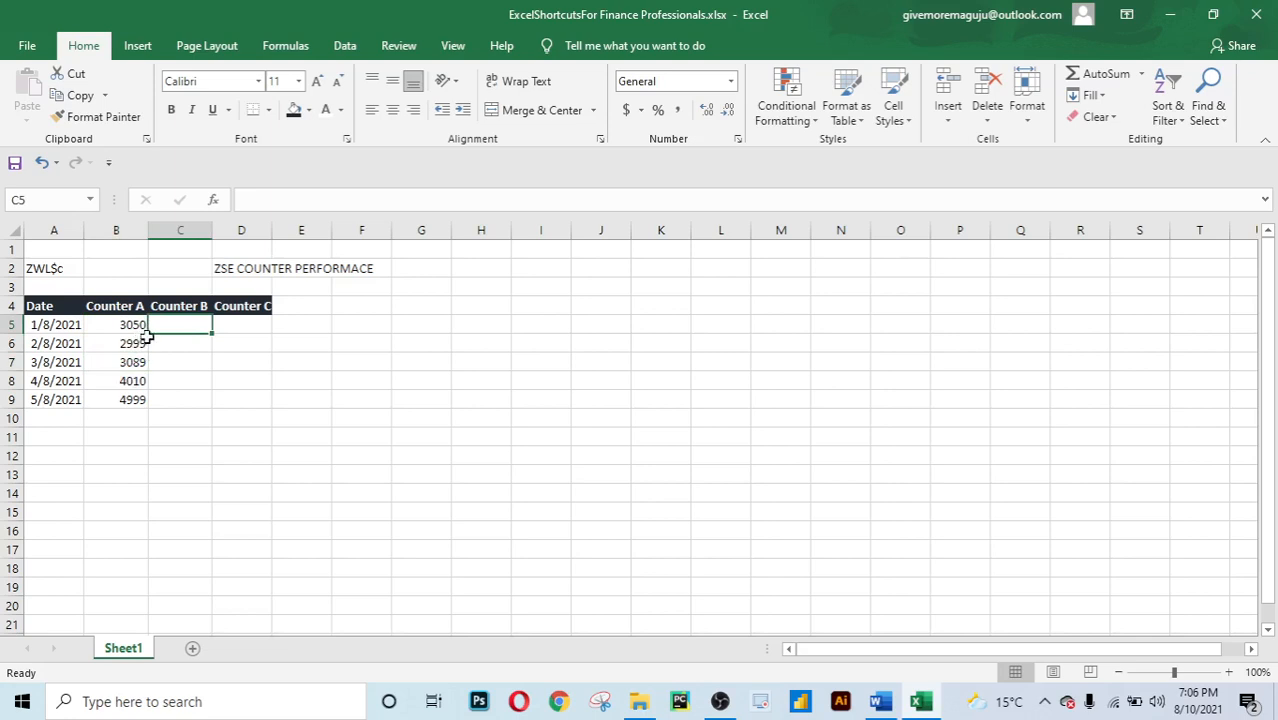
pyautogui.click(130, 362)
pyautogui.click(131, 381)
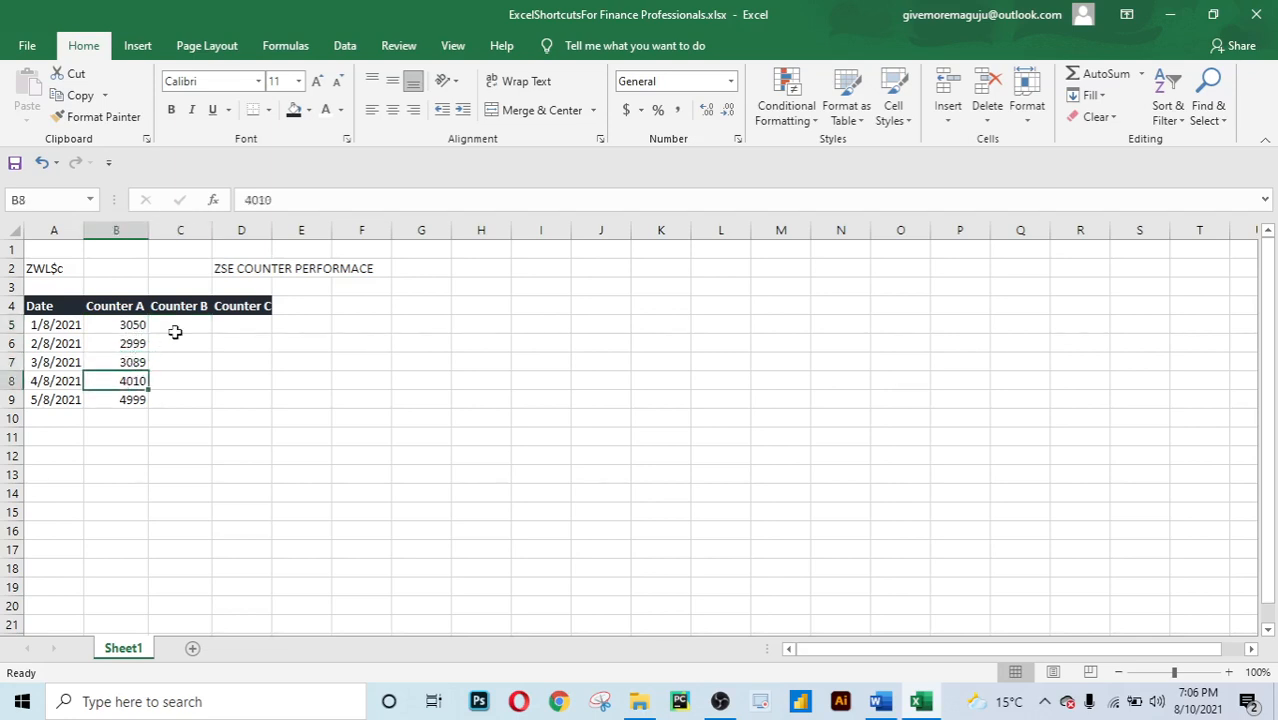
# Enter the first Counter B value, 1256, in cell C5.
pyautogui.click(180, 322)
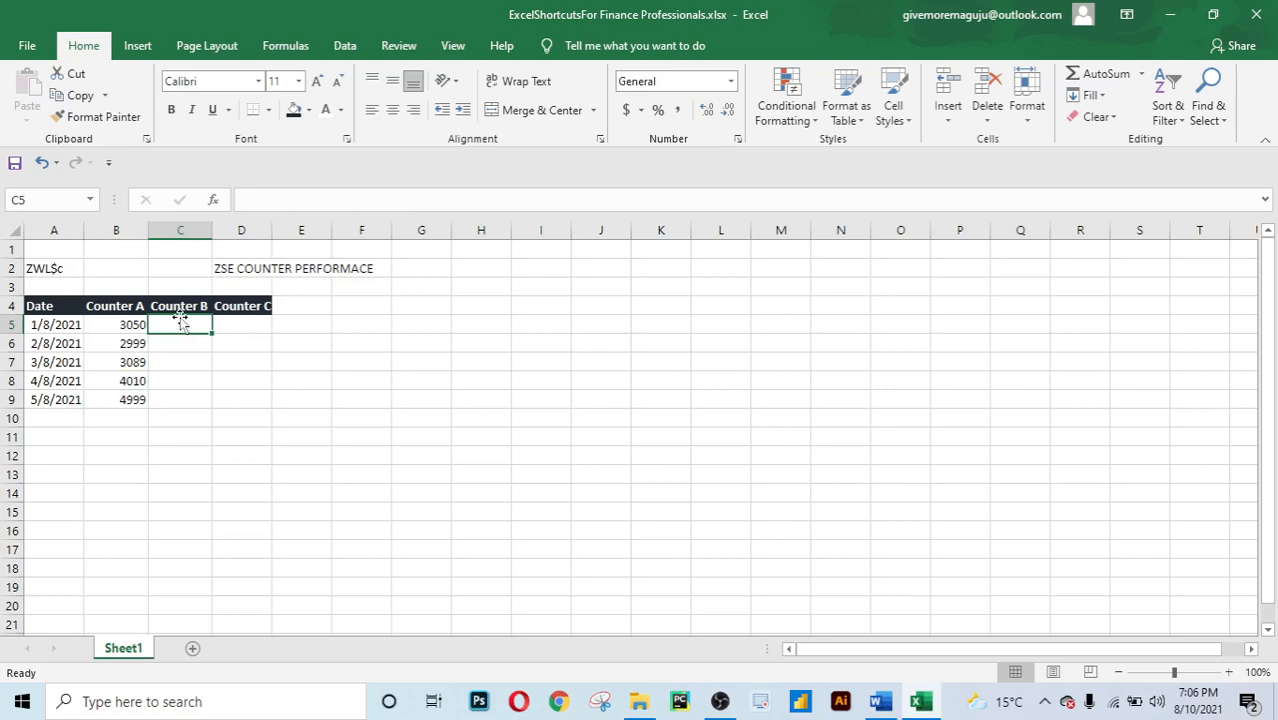
pyautogui.write('1')
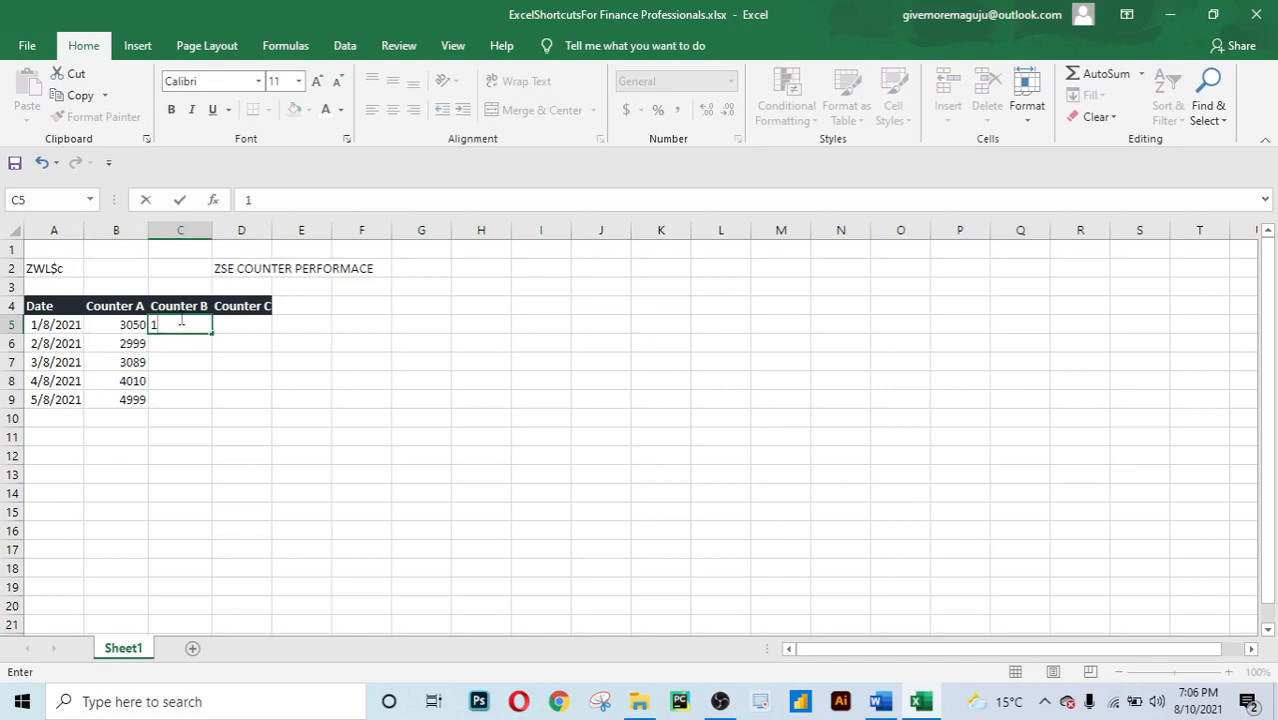
pyautogui.write('256')
pyautogui.press('Return')
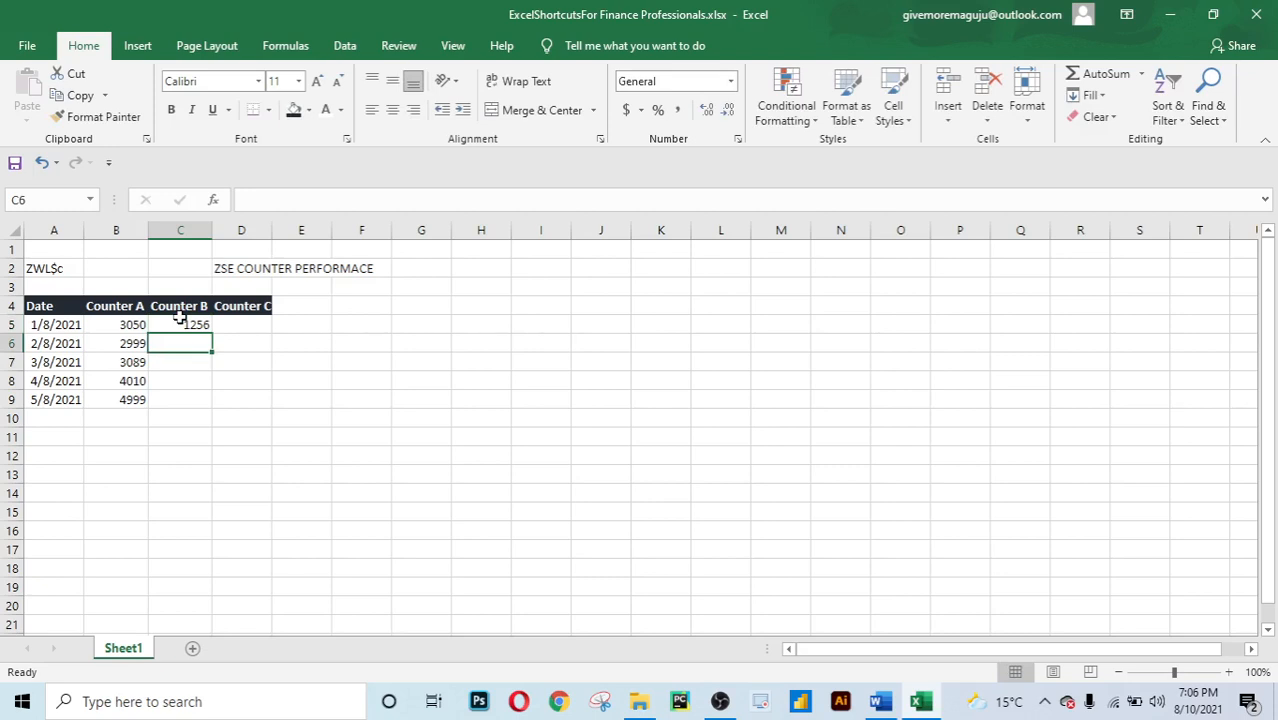
# Complete the Counter B column with 1350, 1360, 1399 and 14000 in cells C6 to C9.
pyautogui.write('1')
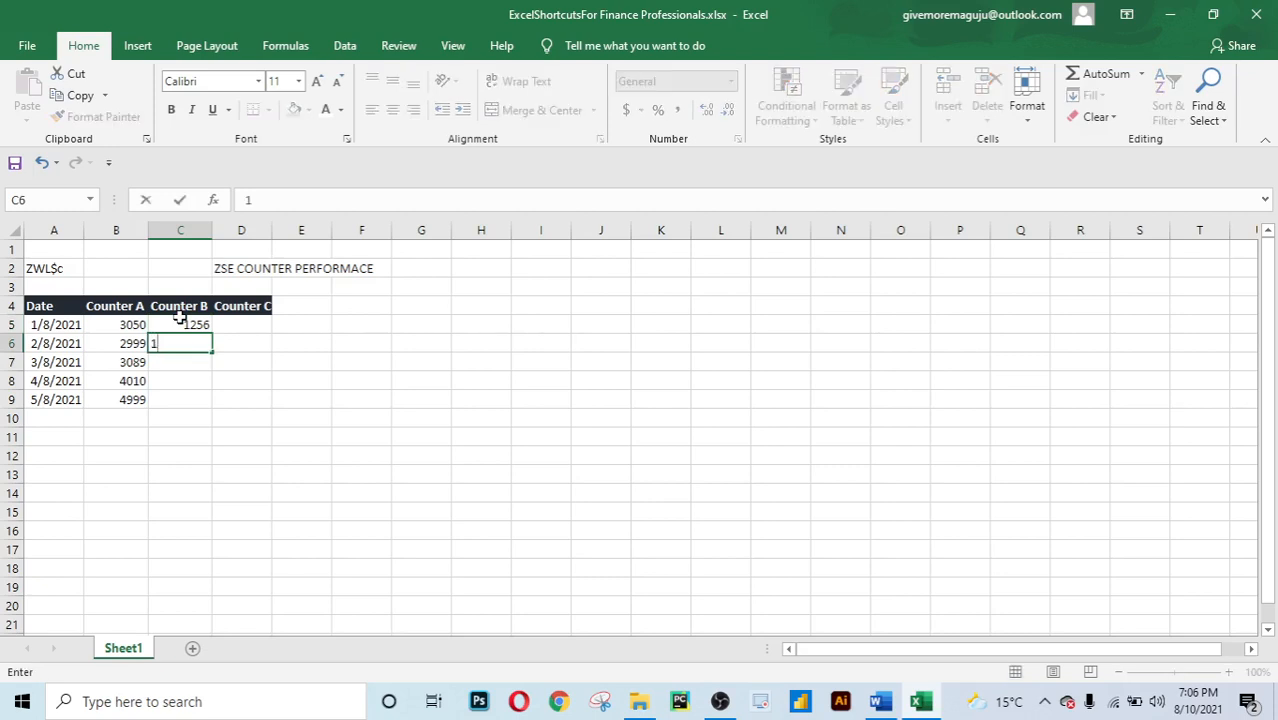
pyautogui.write('350')
pyautogui.press('Return')
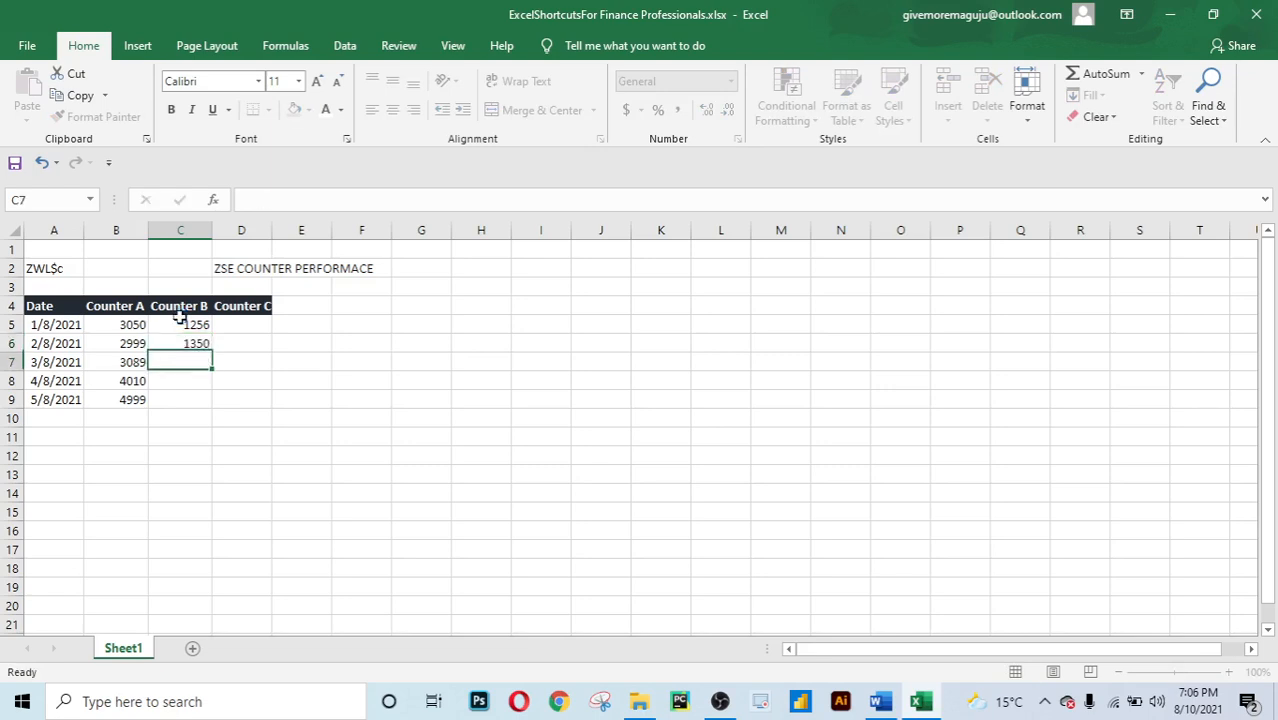
pyautogui.write('1')
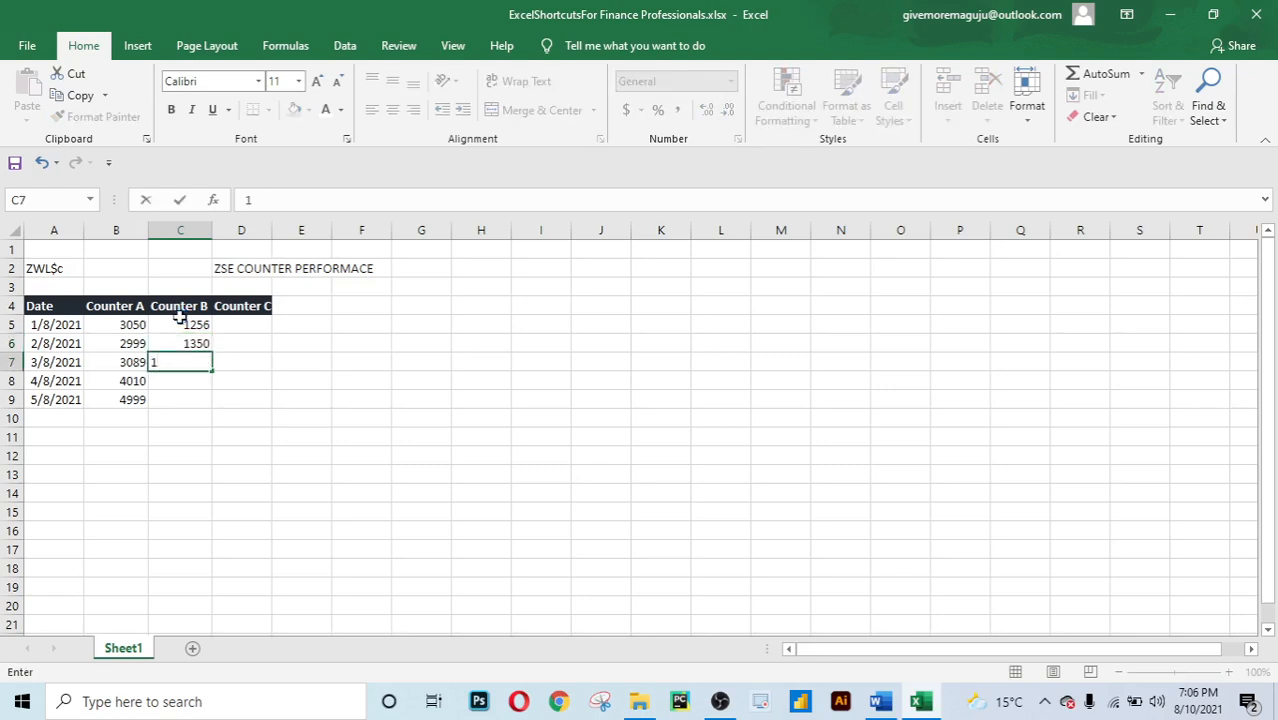
pyautogui.write('360')
pyautogui.press('Return')
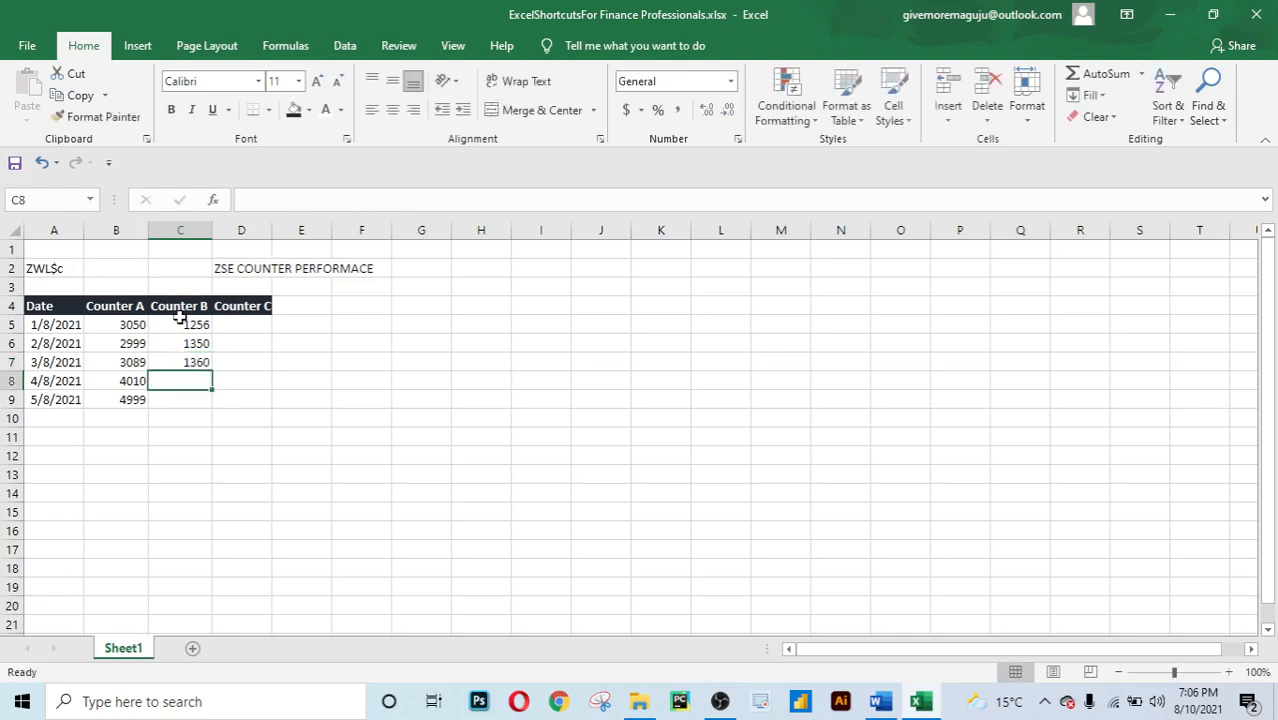
pyautogui.write('1399')
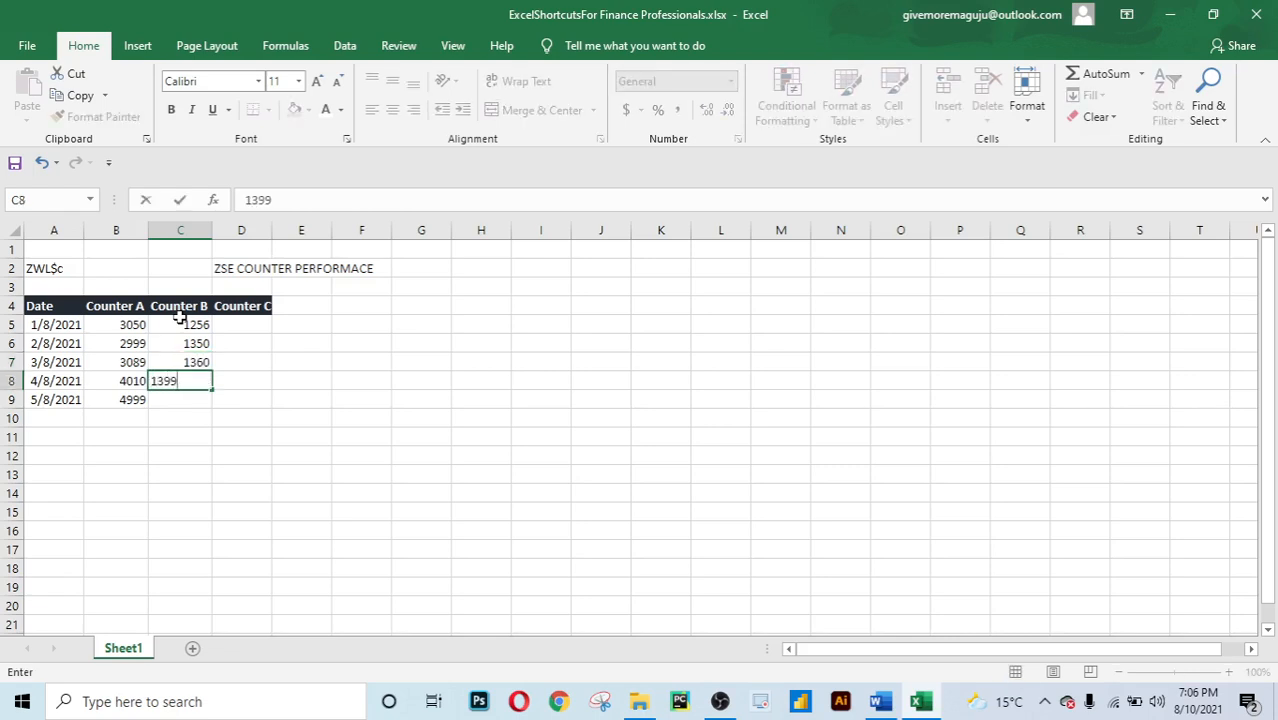
pyautogui.press('Return')
pyautogui.write('14000')
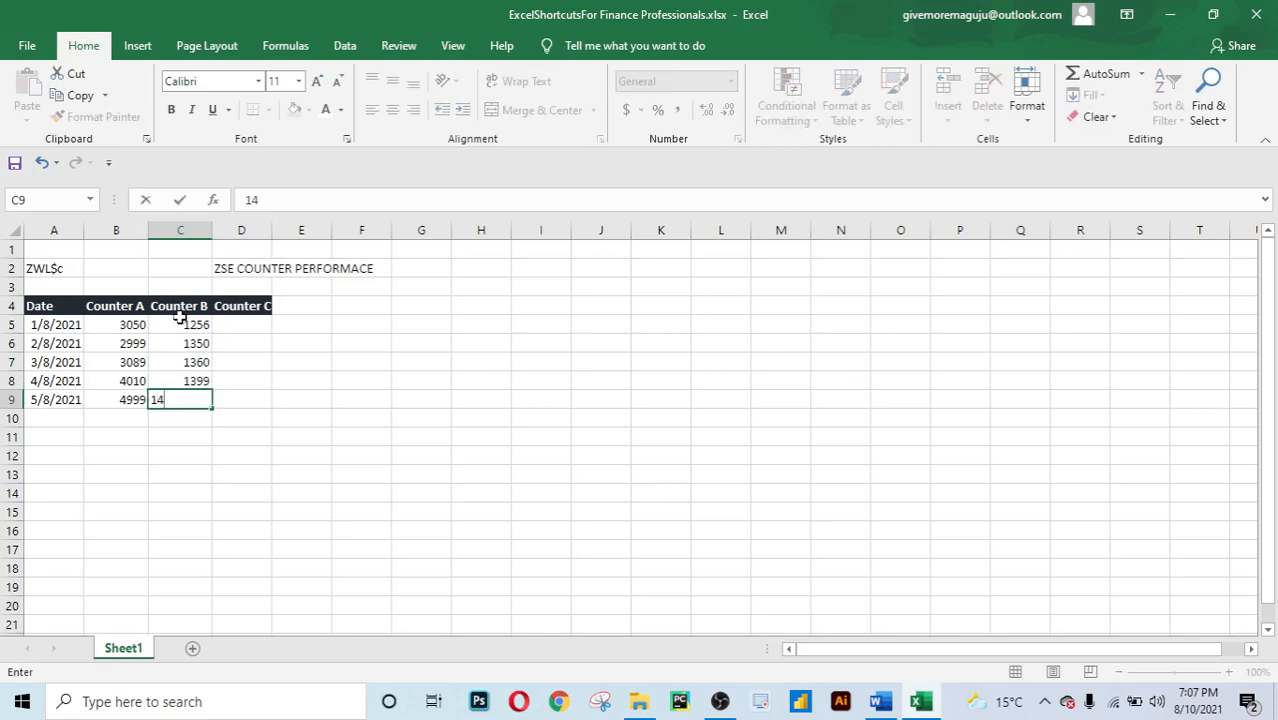
pyautogui.press('Tab')
# Enter the first Counter C values, 5011 in cell D5 and 4556 in cell D6.
pyautogui.press('Up')
pyautogui.press('Up')
pyautogui.press('Up')
pyautogui.press('Up')
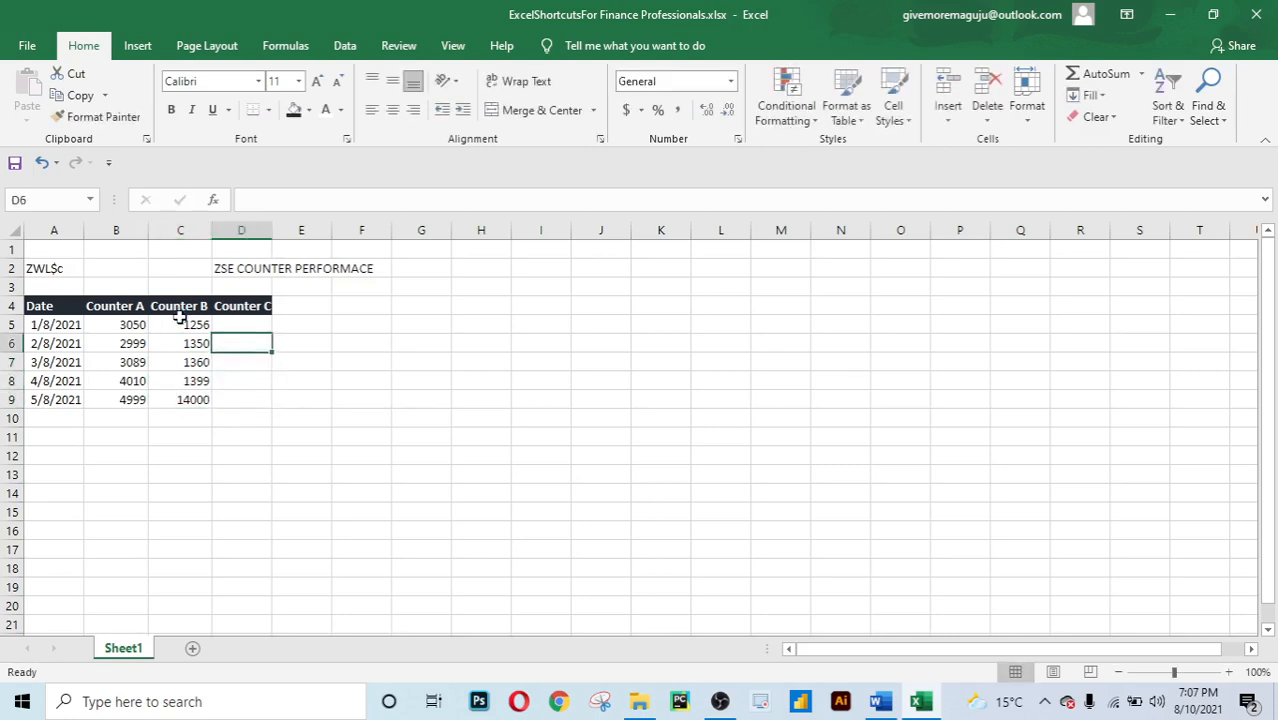
pyautogui.write('5')
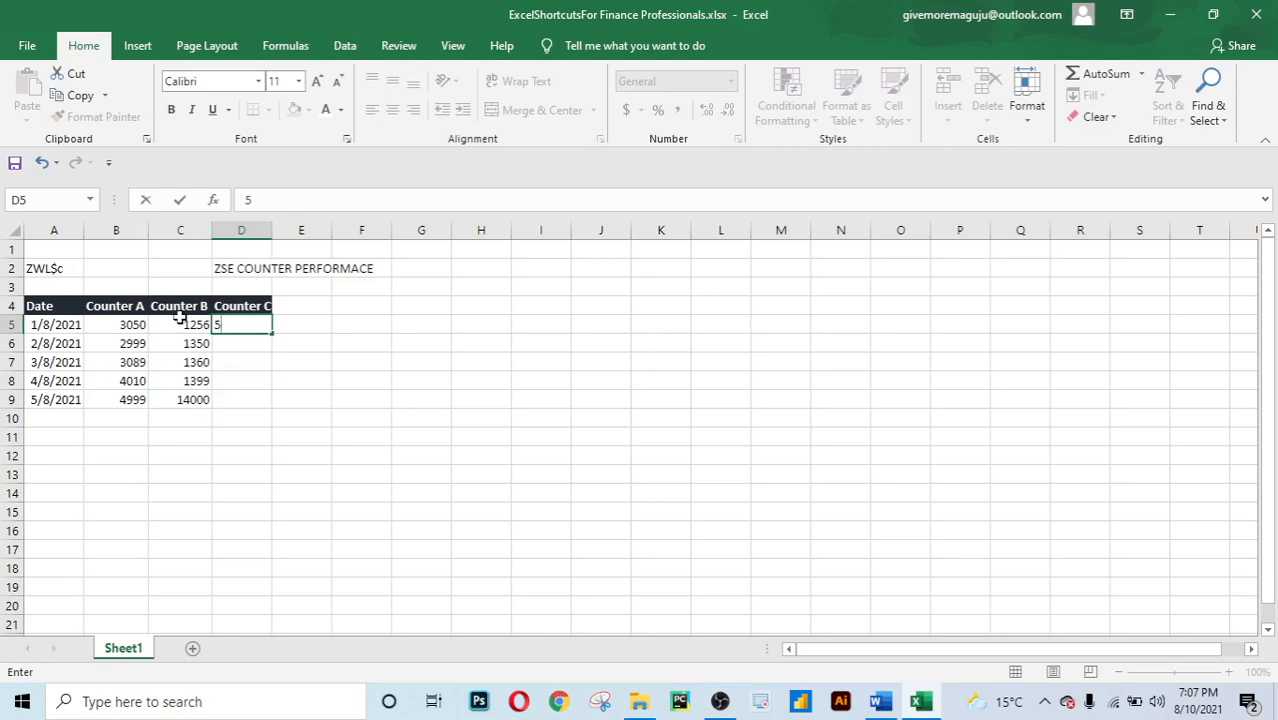
pyautogui.write('011')
pyautogui.press('Return')
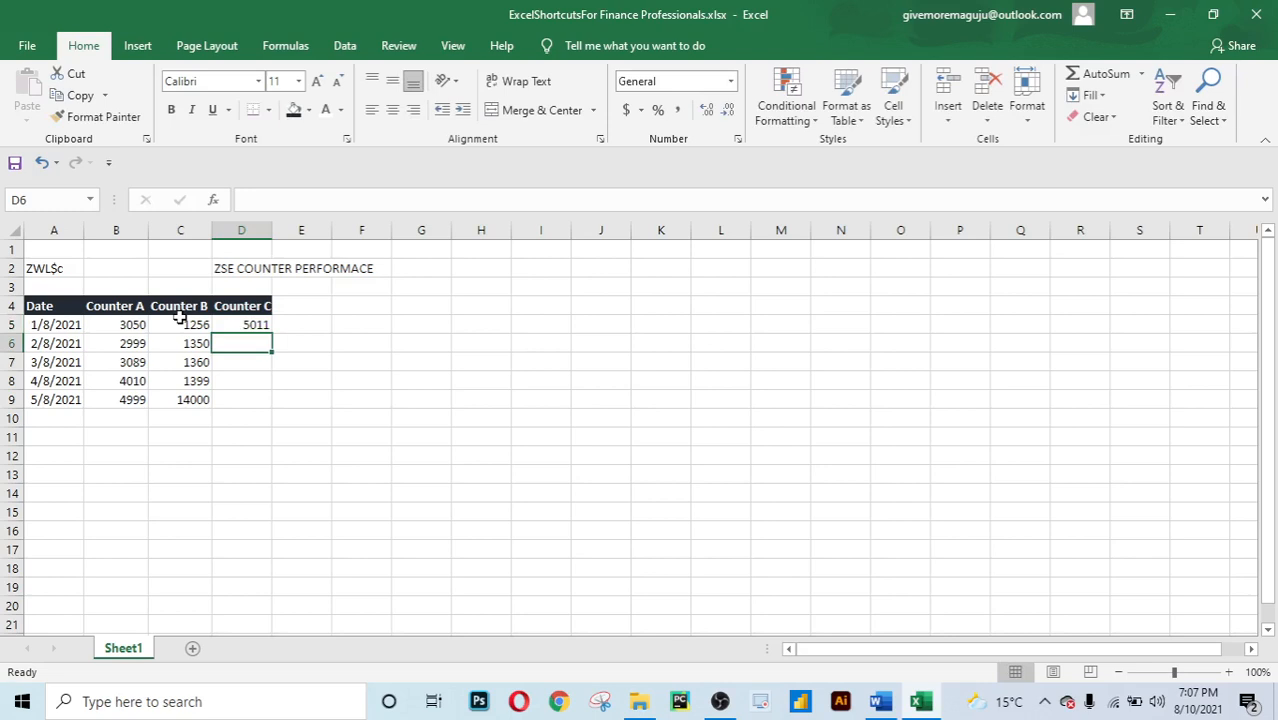
pyautogui.write('4556')
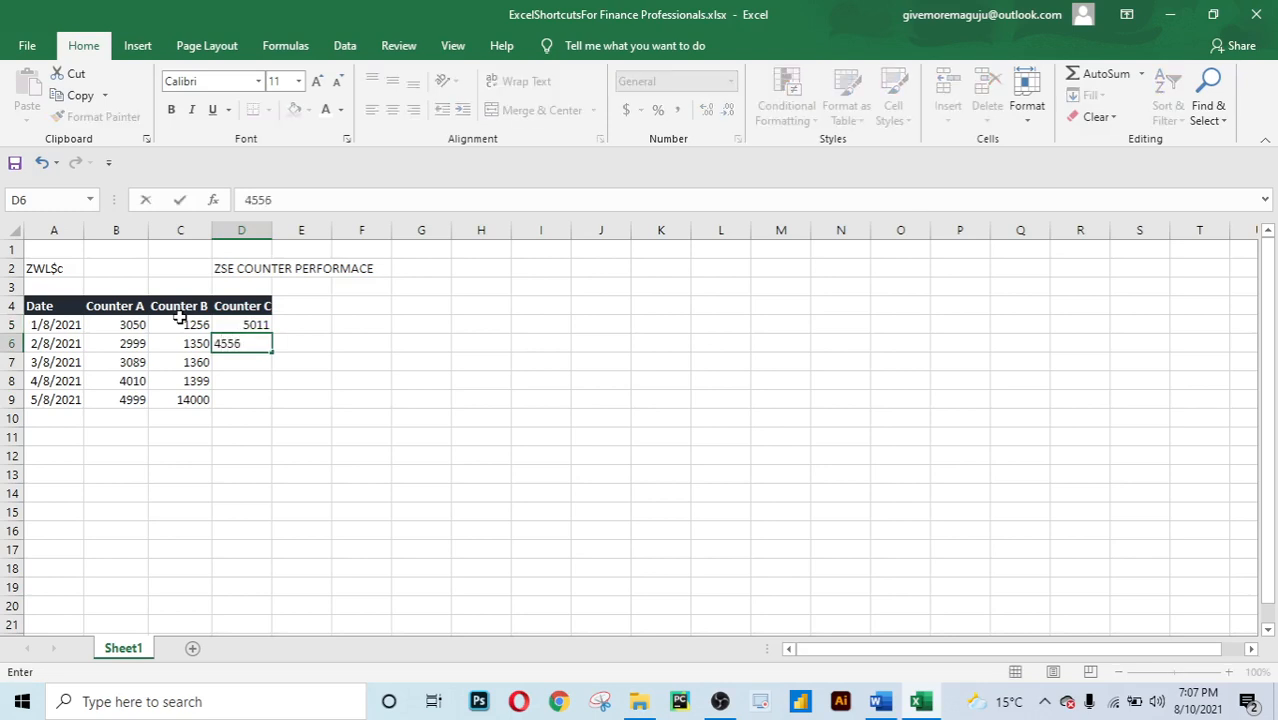
pyautogui.press('Return')
# Complete the Counter C column with 5079, 6050 and 5088 in cells D7 to D9.
pyautogui.write('5079')
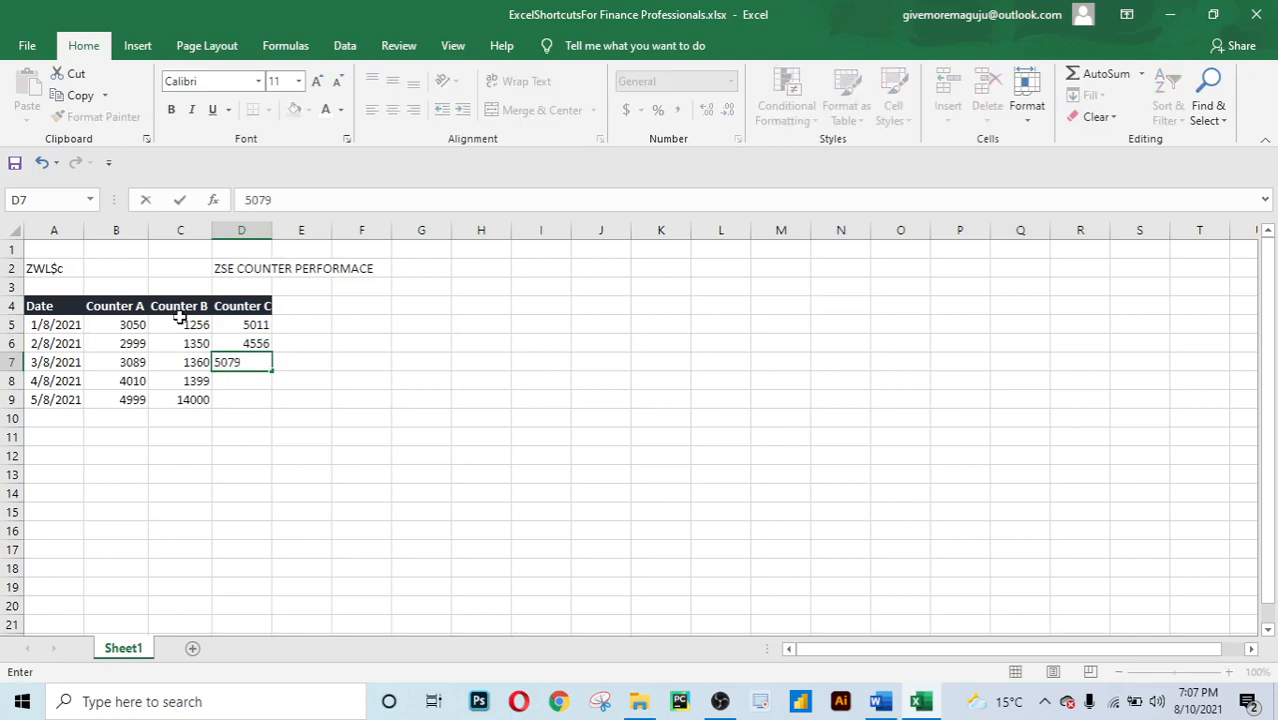
pyautogui.press('Return')
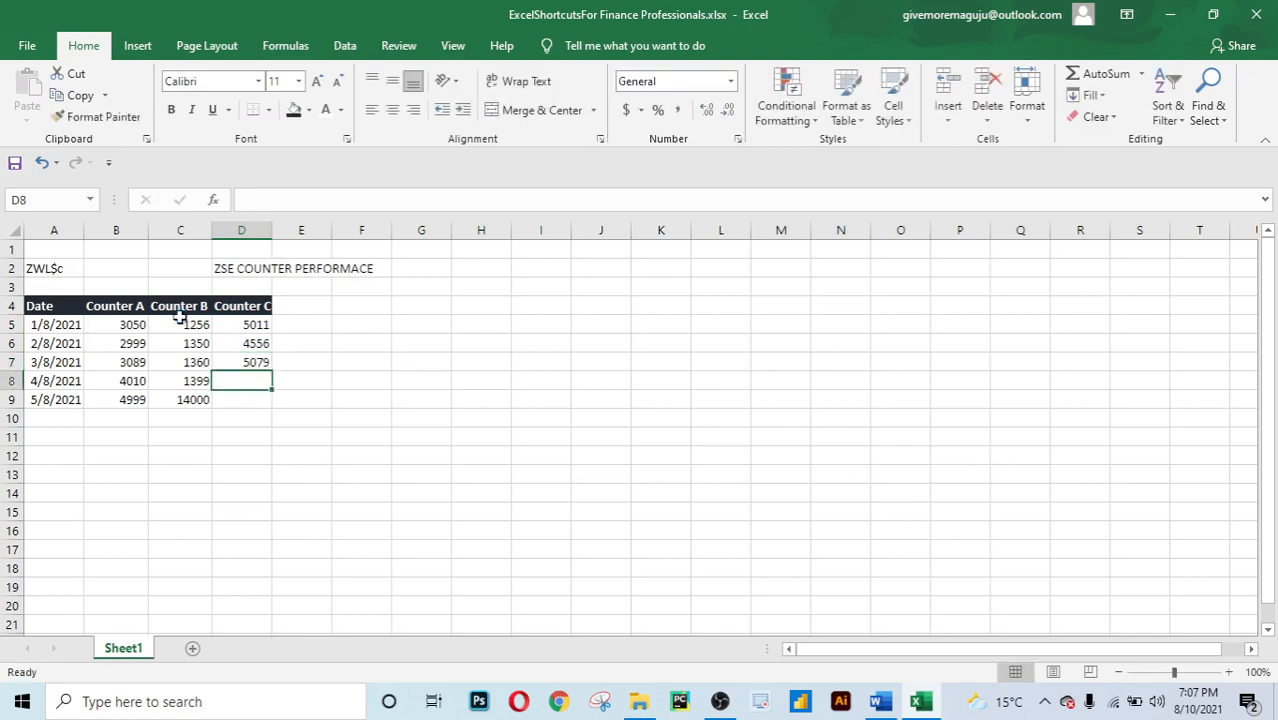
pyautogui.write('6050')
pyautogui.press('Return')
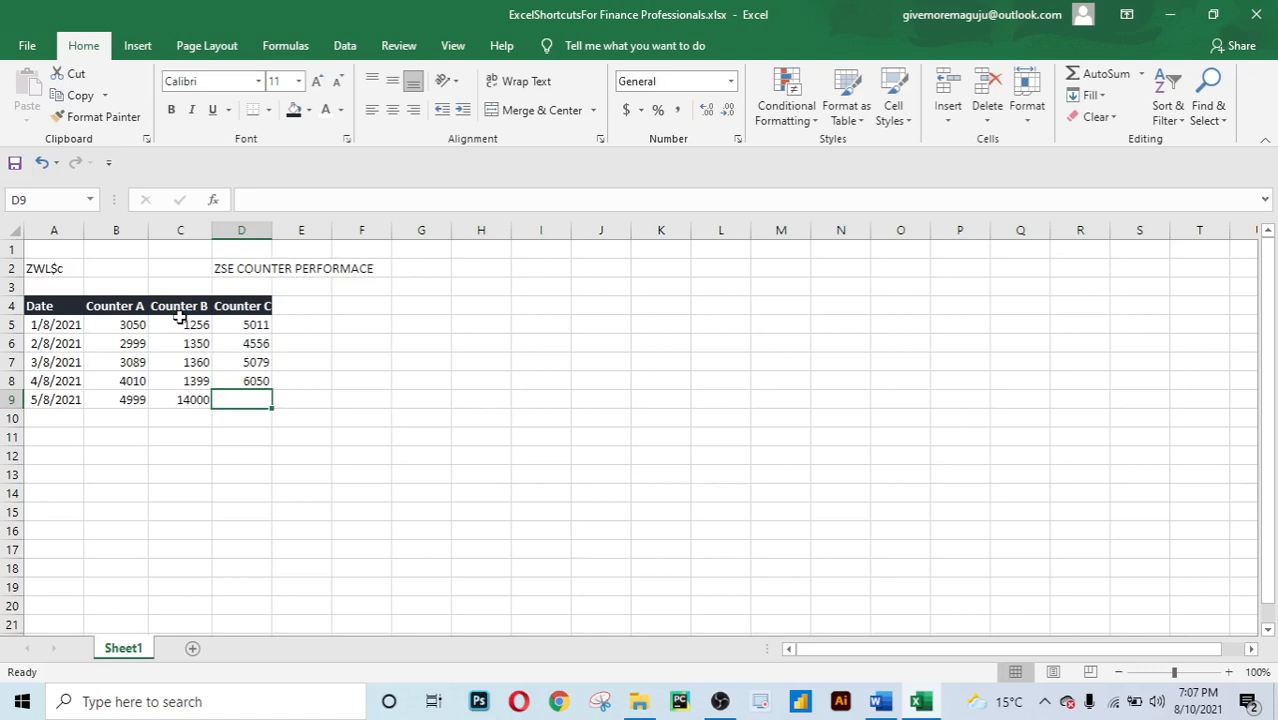
pyautogui.write('5088')
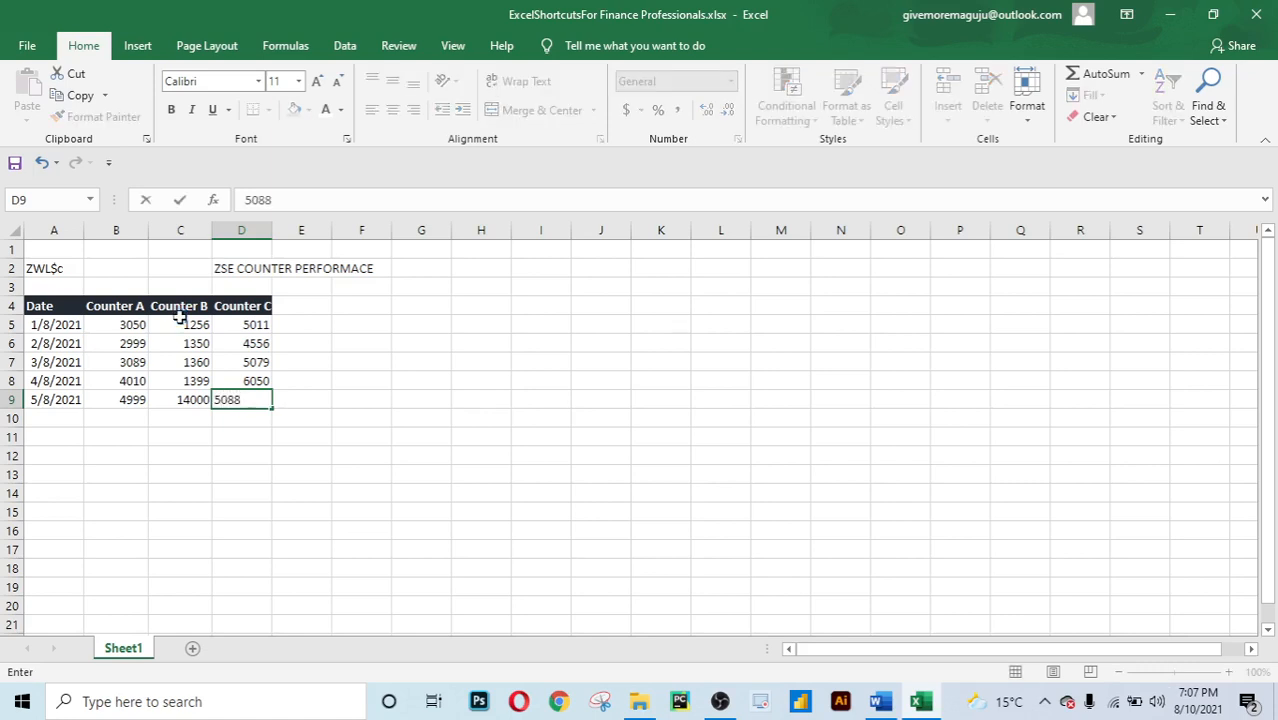
pyautogui.press('Return')
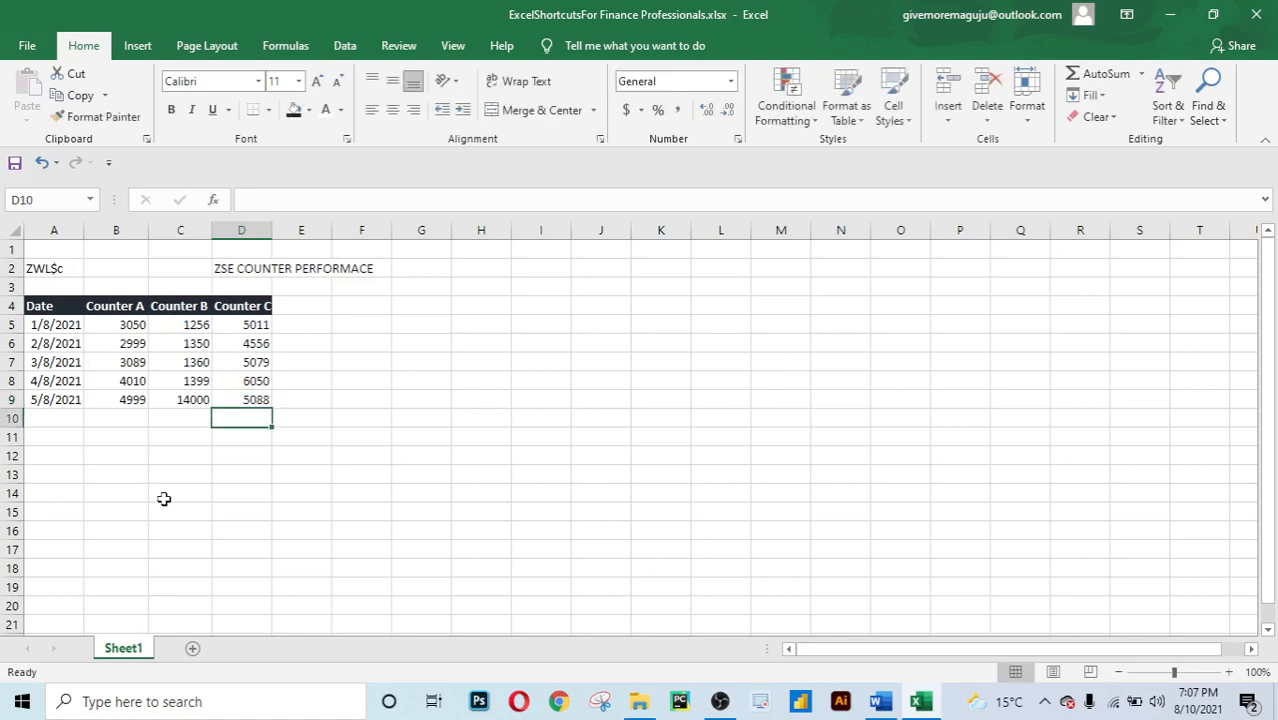
pyautogui.click(162, 496)
pyautogui.click(178, 468)
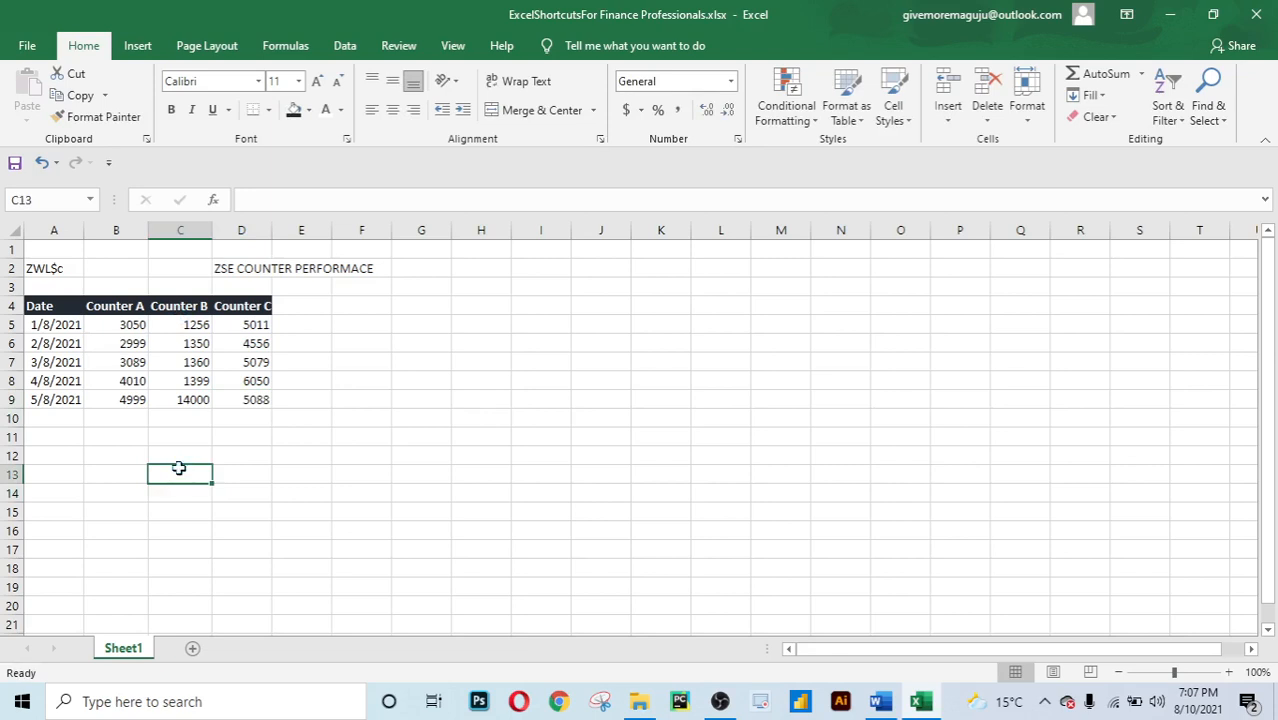
pyautogui.click(133, 440)
pyautogui.scroll(-1, 210, 388)
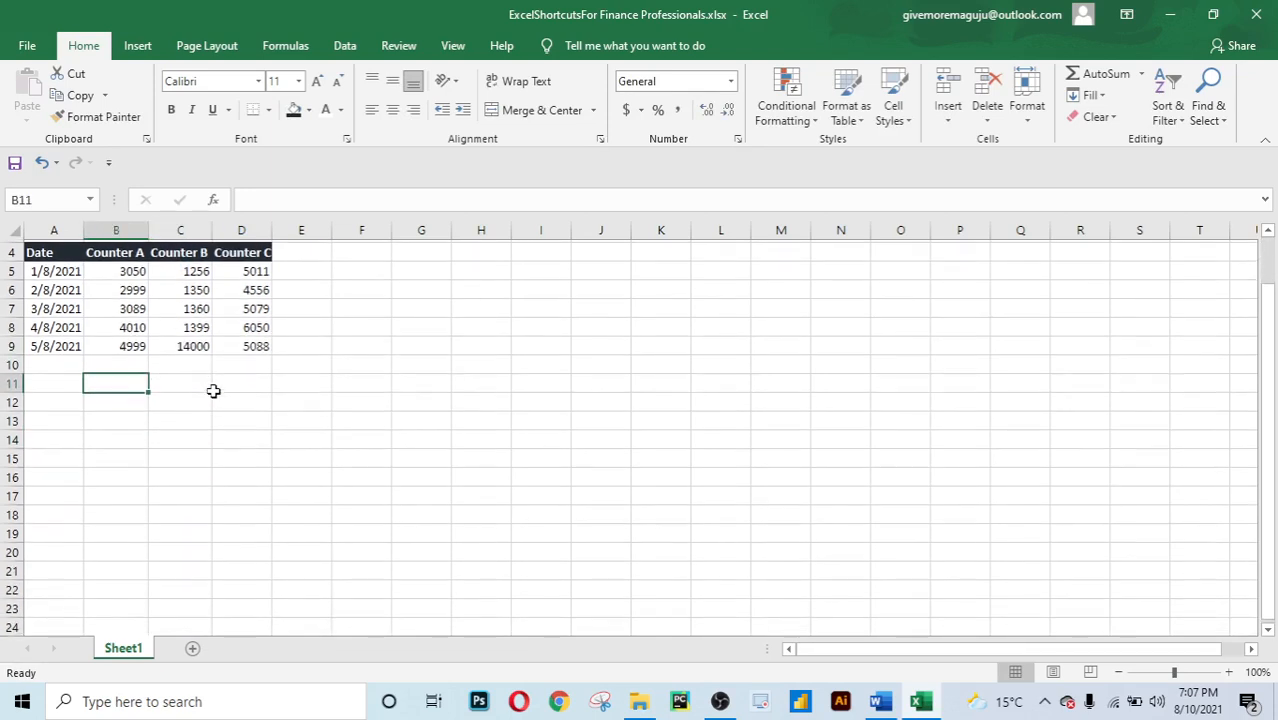
pyautogui.click(155, 301)
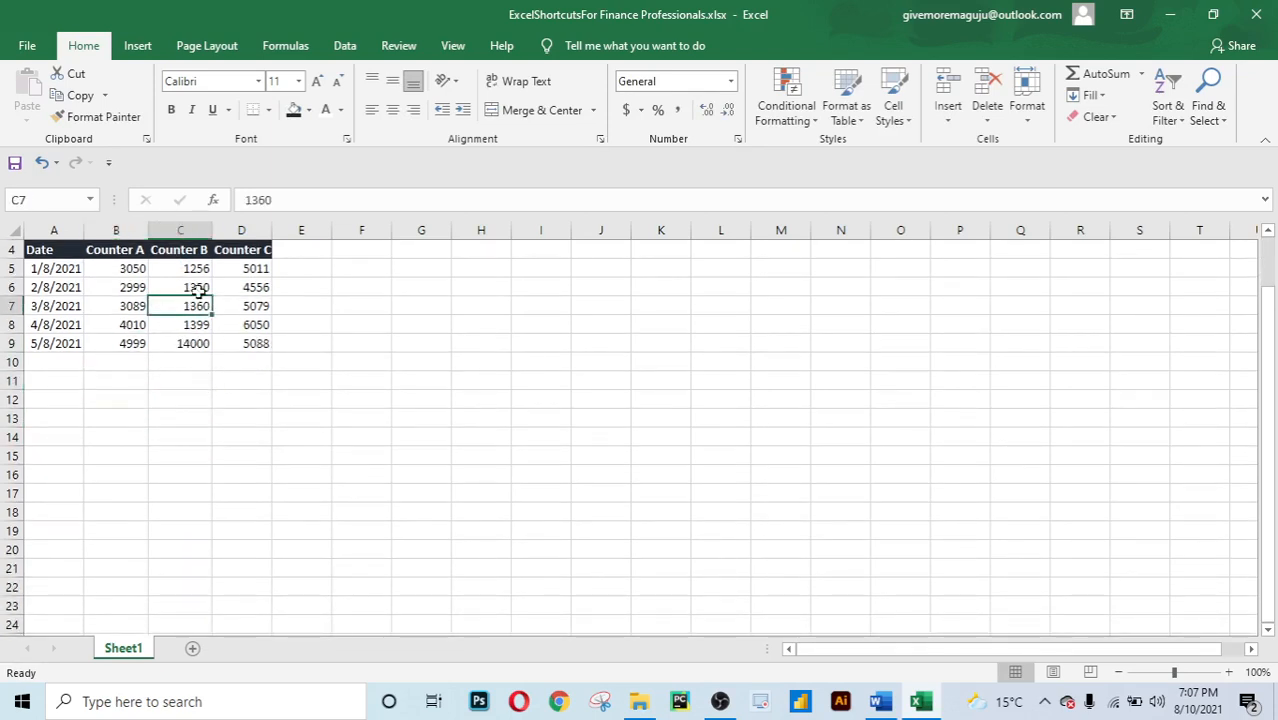
pyautogui.click(101, 257)
pyautogui.scroll(1, 158, 306)
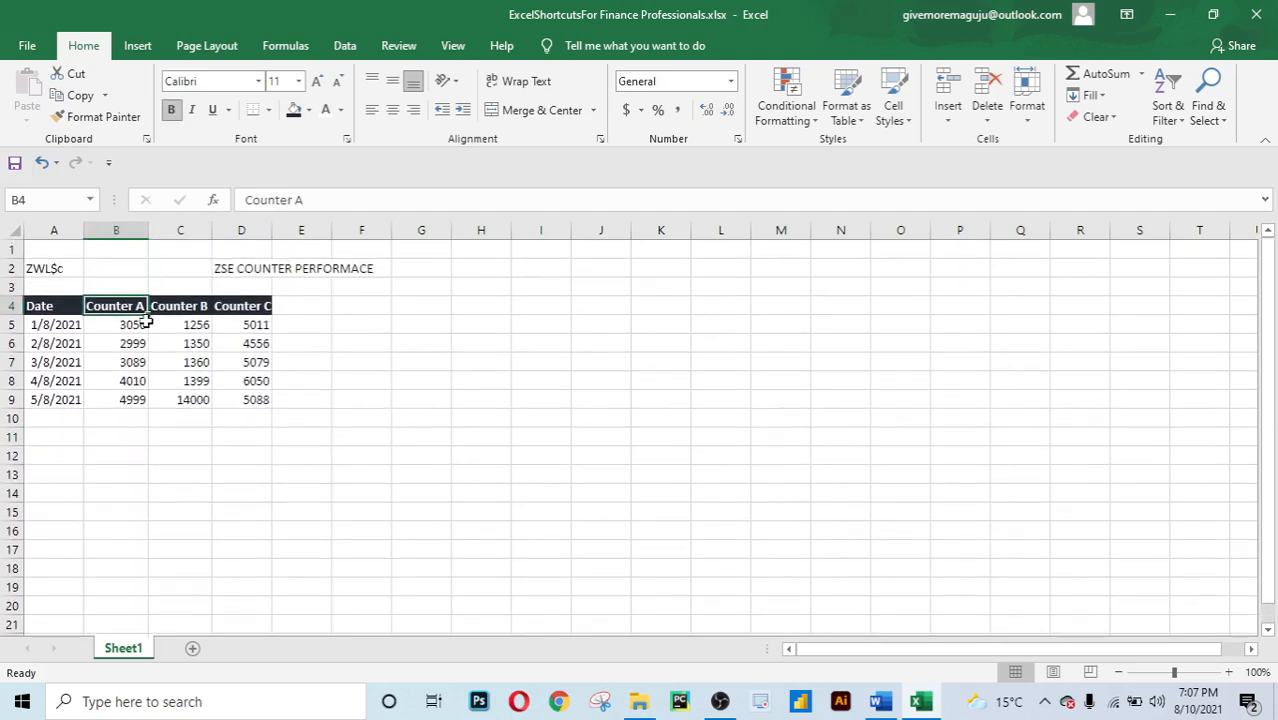
pyautogui.click(188, 305)
pyautogui.click(250, 307)
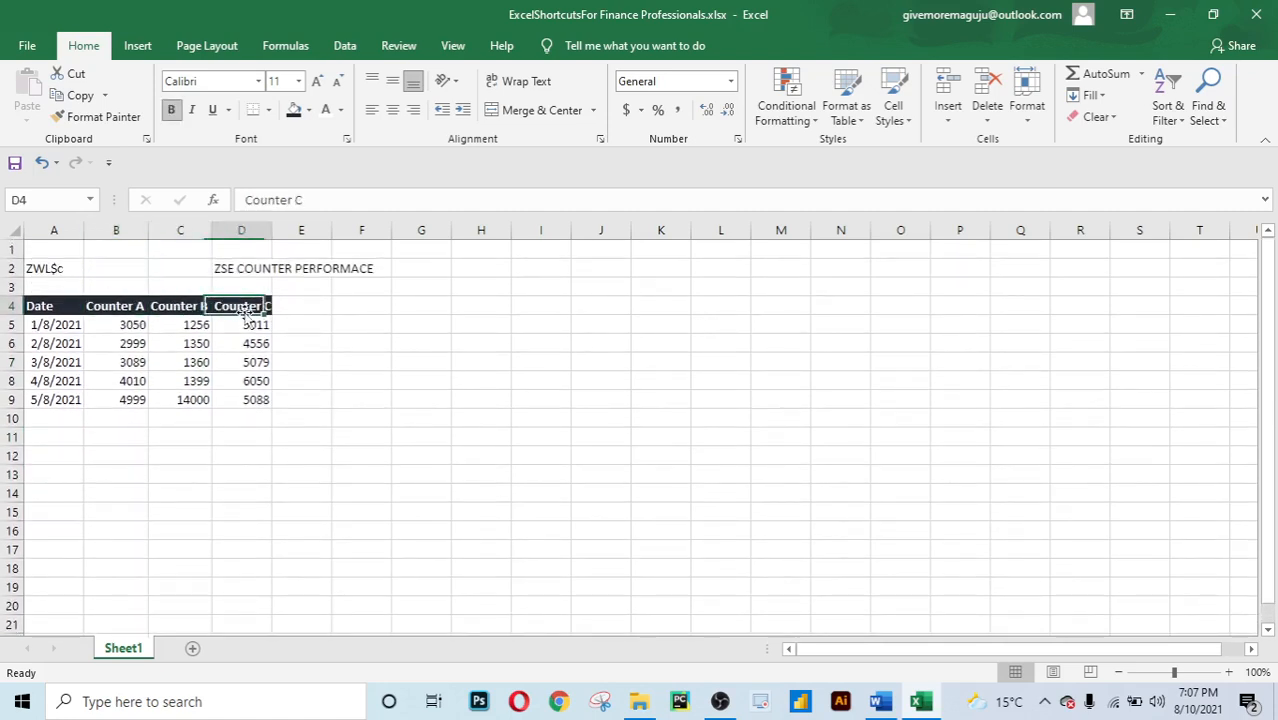
pyautogui.click(241, 432)
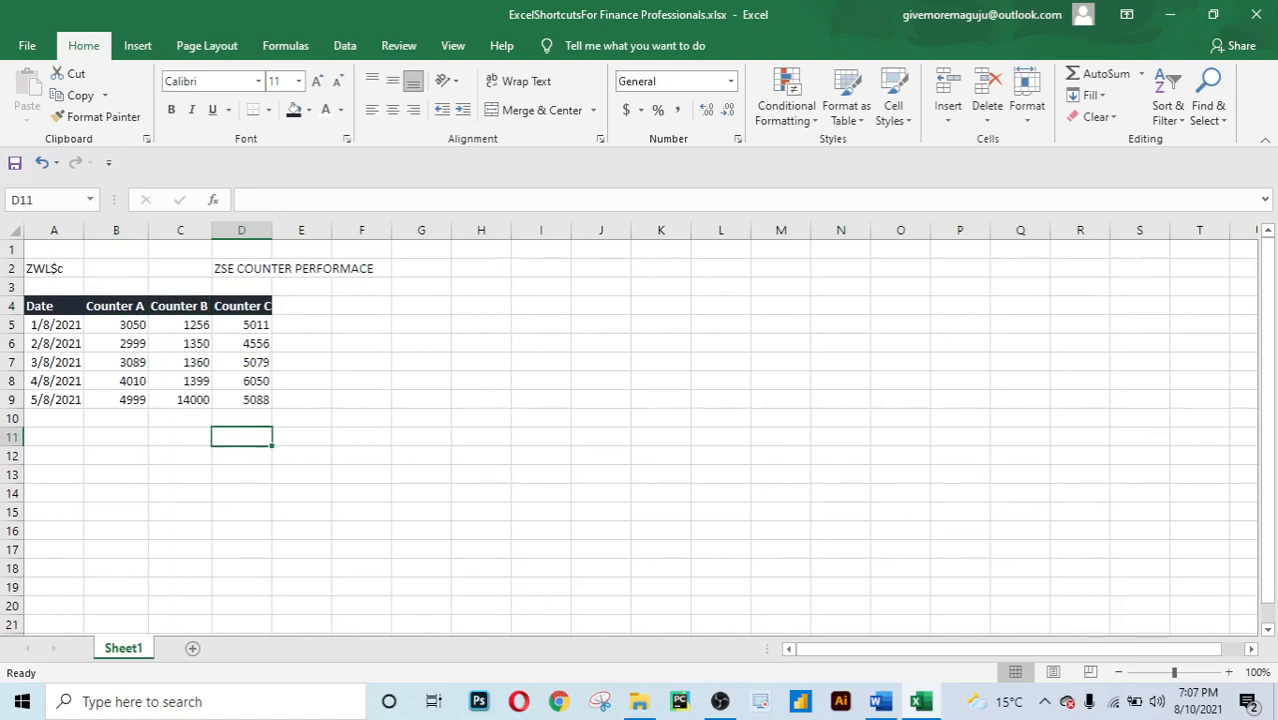
pyautogui.click(301, 530)
pyautogui.click(432, 452)
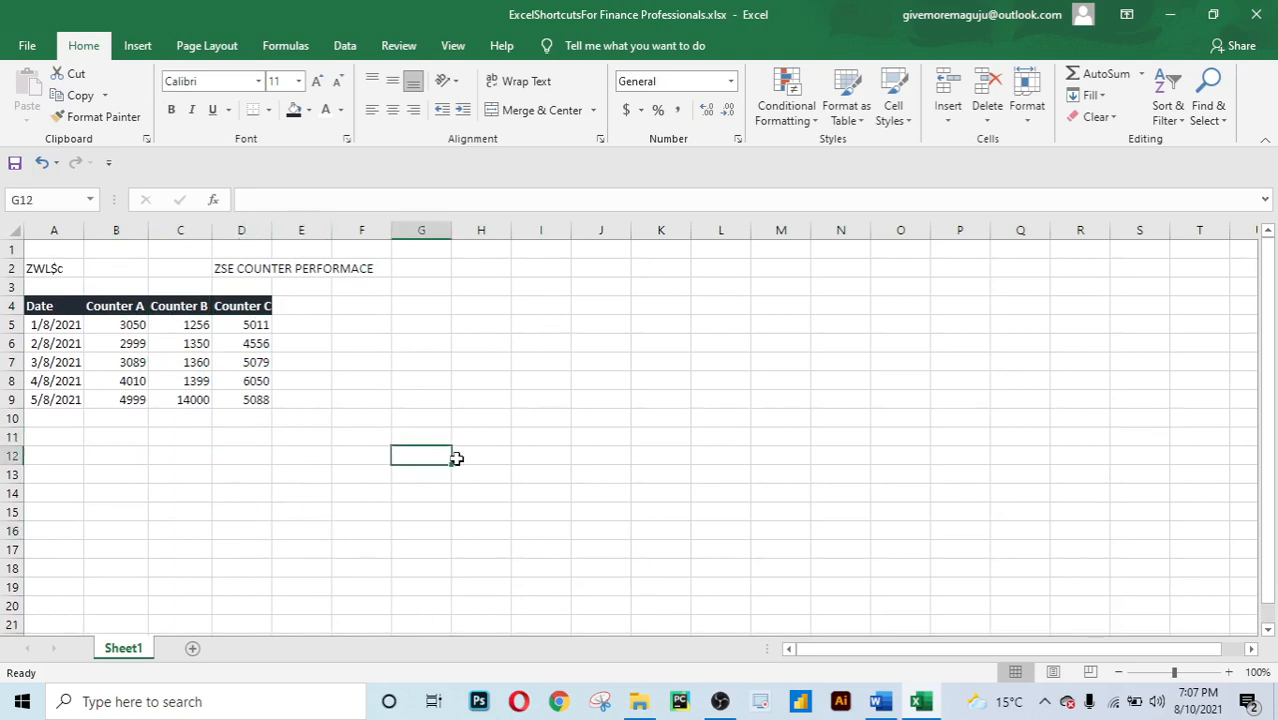
pyautogui.click(198, 494)
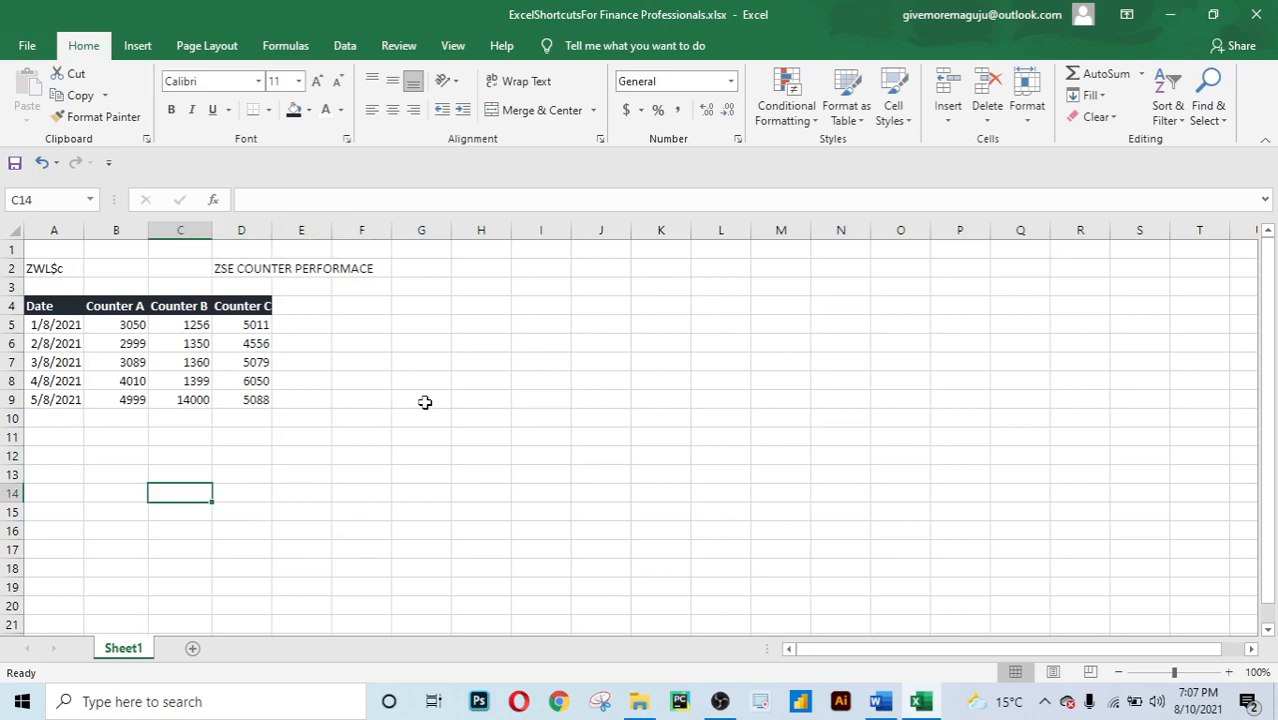
pyautogui.click(225, 270)
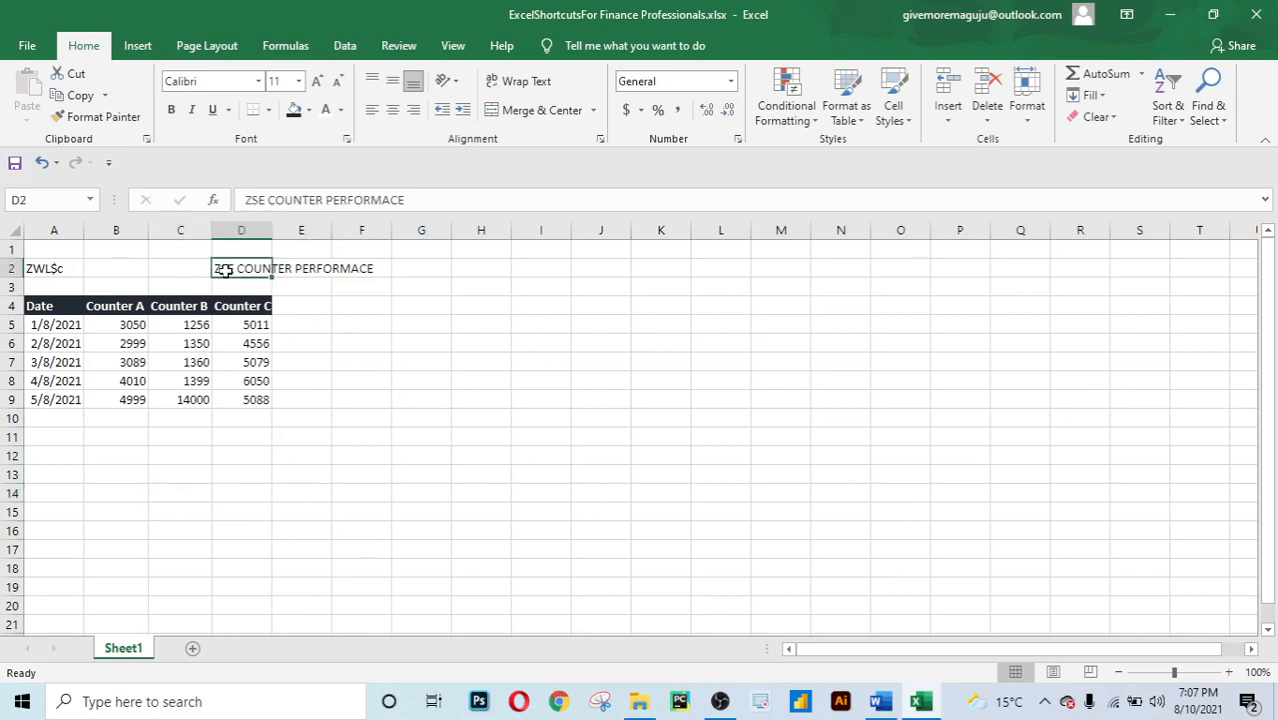
pyautogui.click(179, 471)
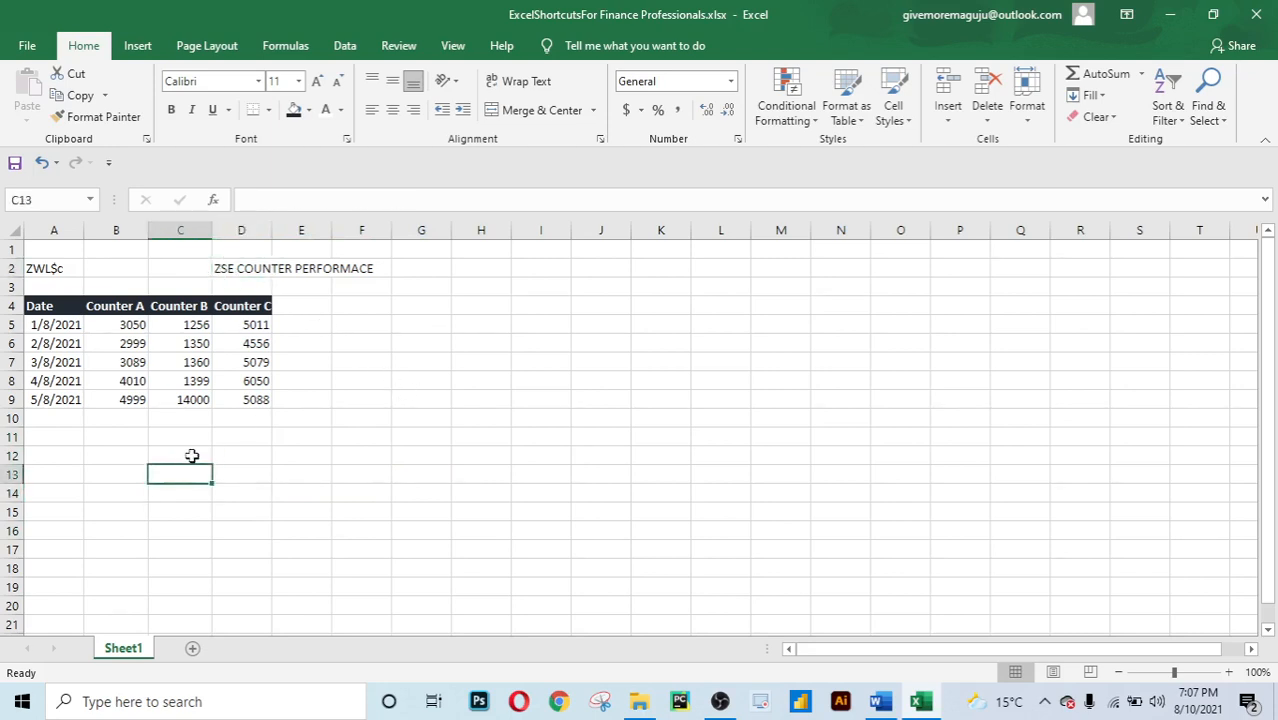
pyautogui.click(139, 403)
pyautogui.click(155, 440)
pyautogui.click(39, 476)
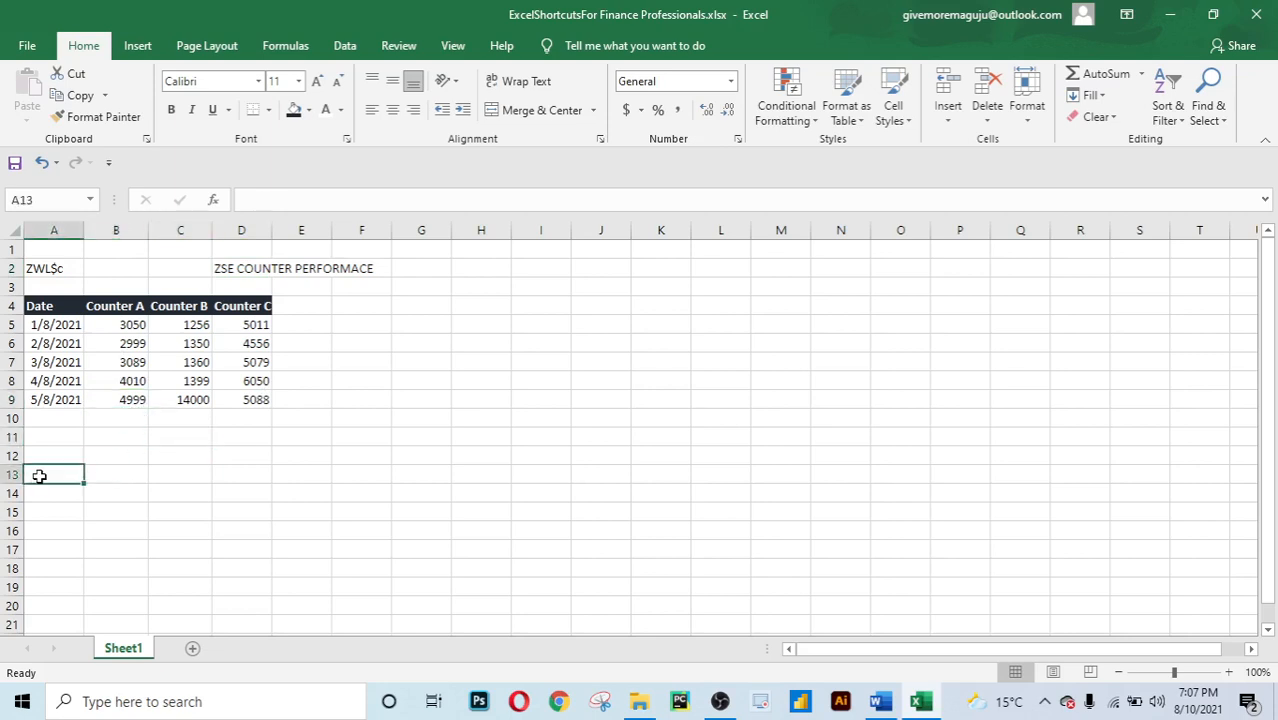
pyautogui.click(82, 453)
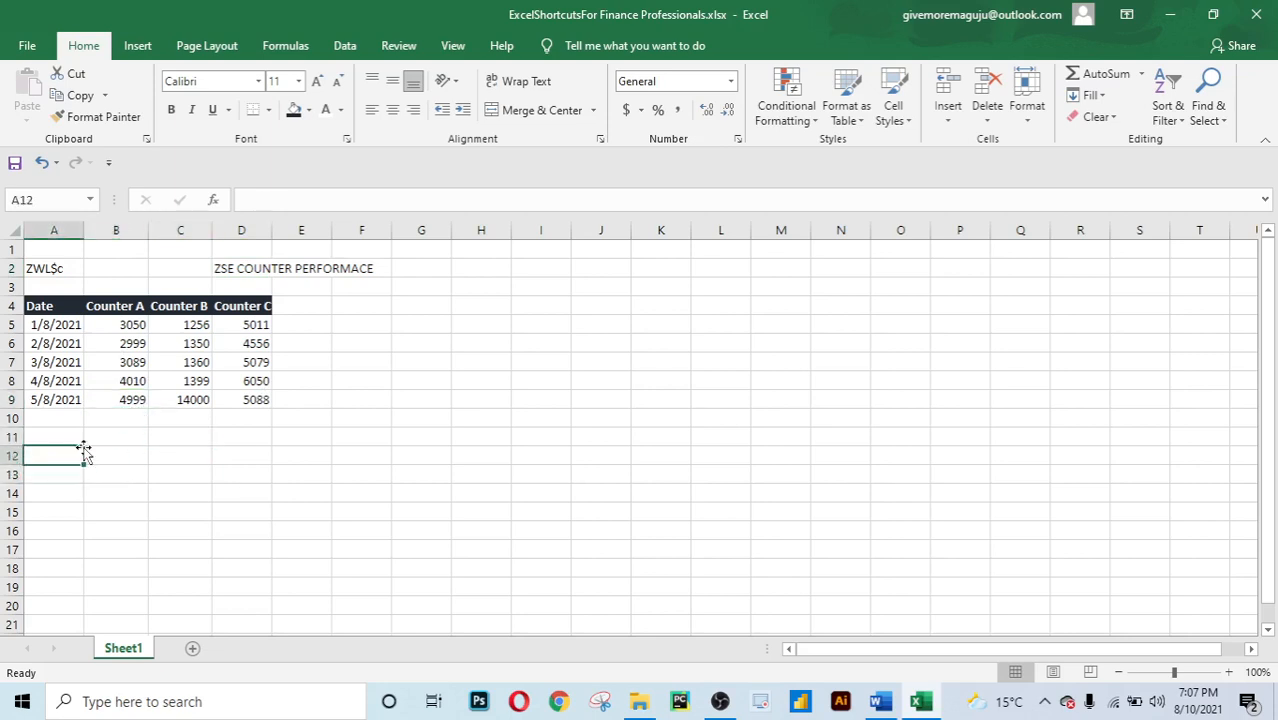
pyautogui.click(153, 437)
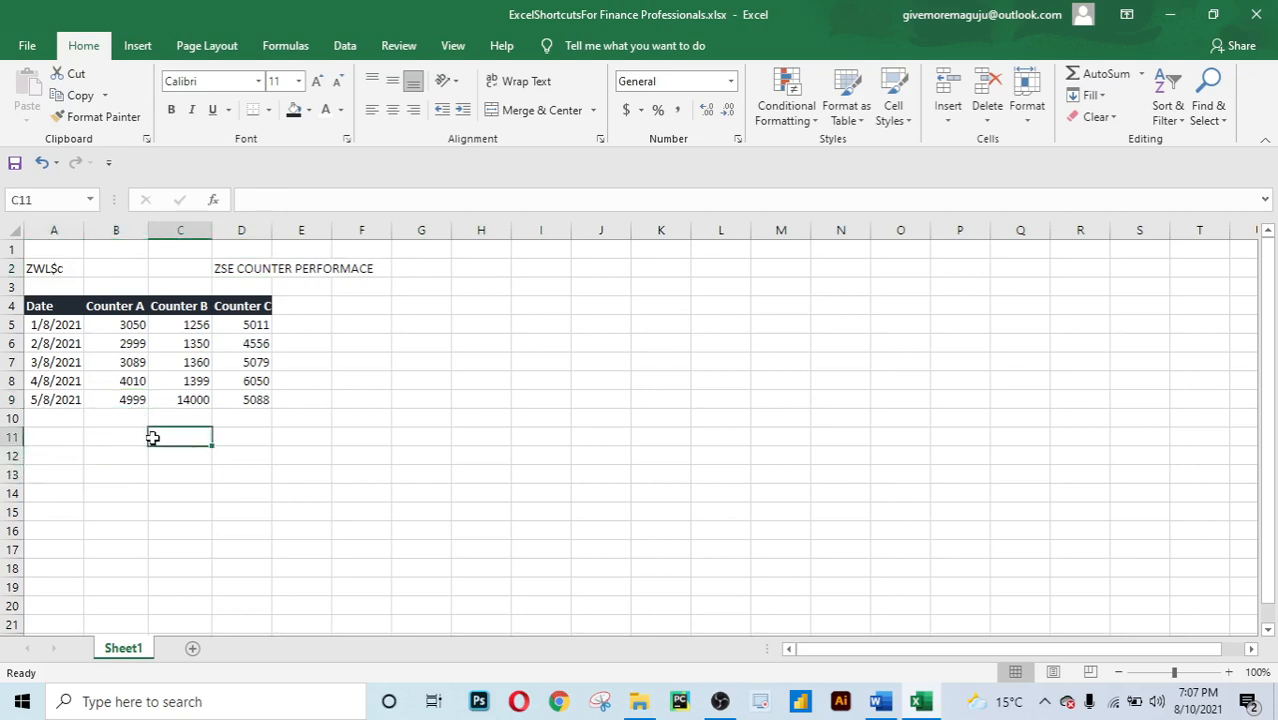
pyautogui.click(67, 458)
# Set the font of the whole worksheet to Arial Narrow with the Regular style through the cell formatting options.
pyautogui.click(67, 399)
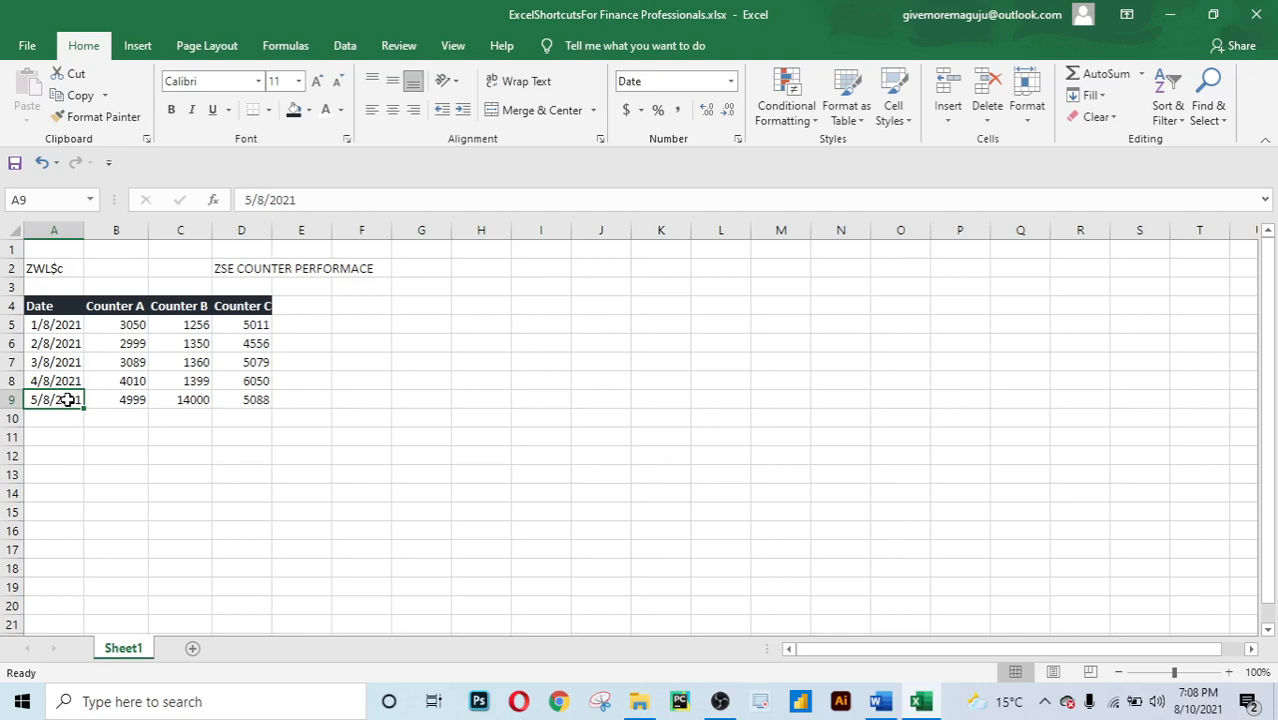
pyautogui.hotkey('ctrl', 'a')
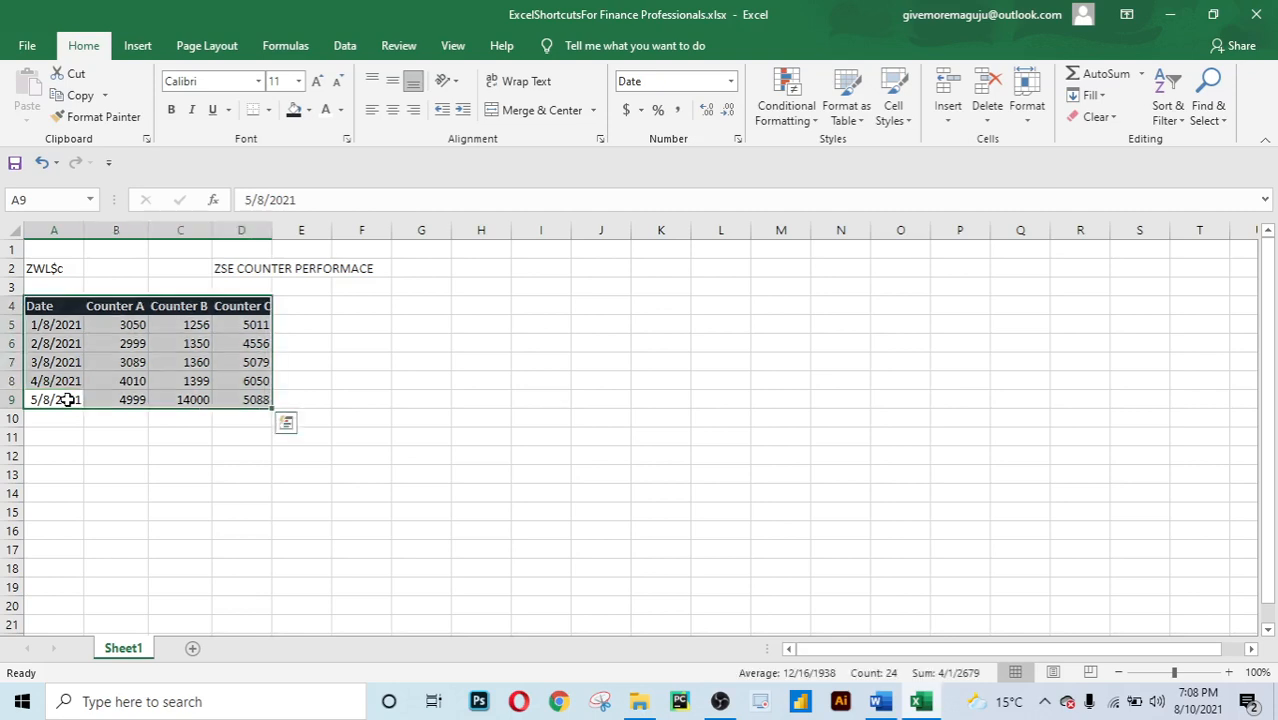
pyautogui.hotkey('ctrl', 'a')
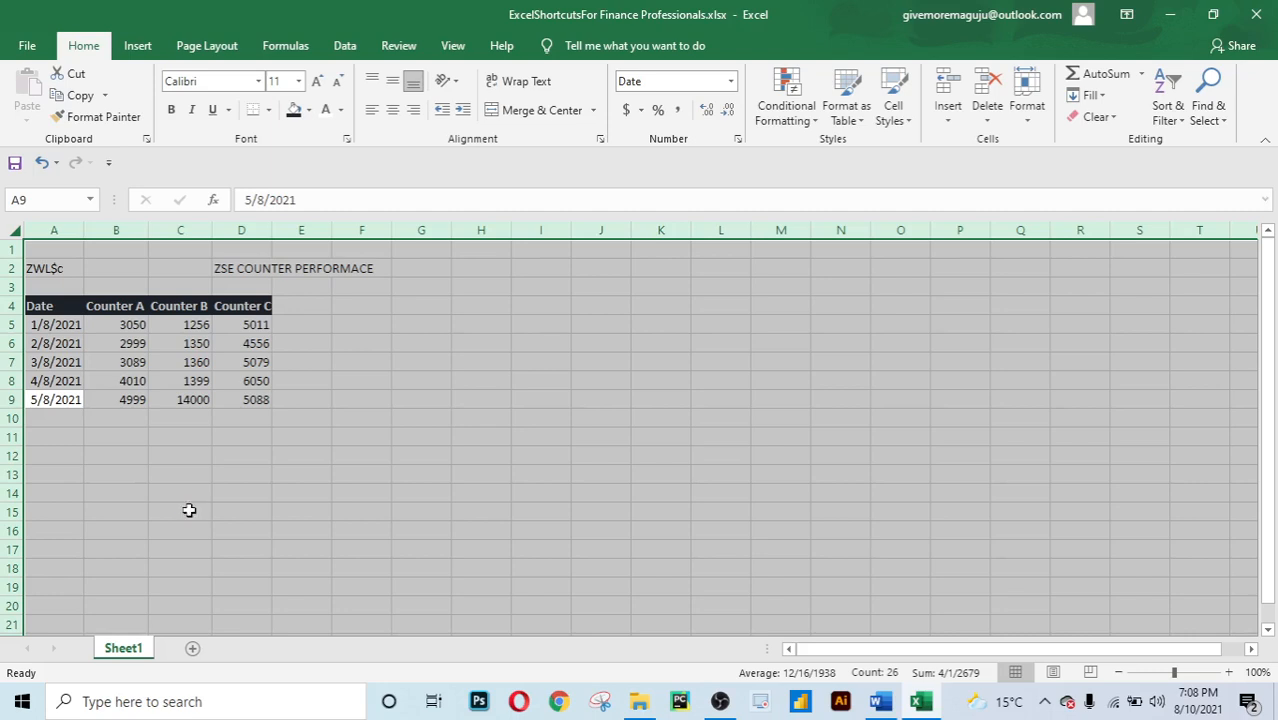
pyautogui.hotkey('ctrl', '1')
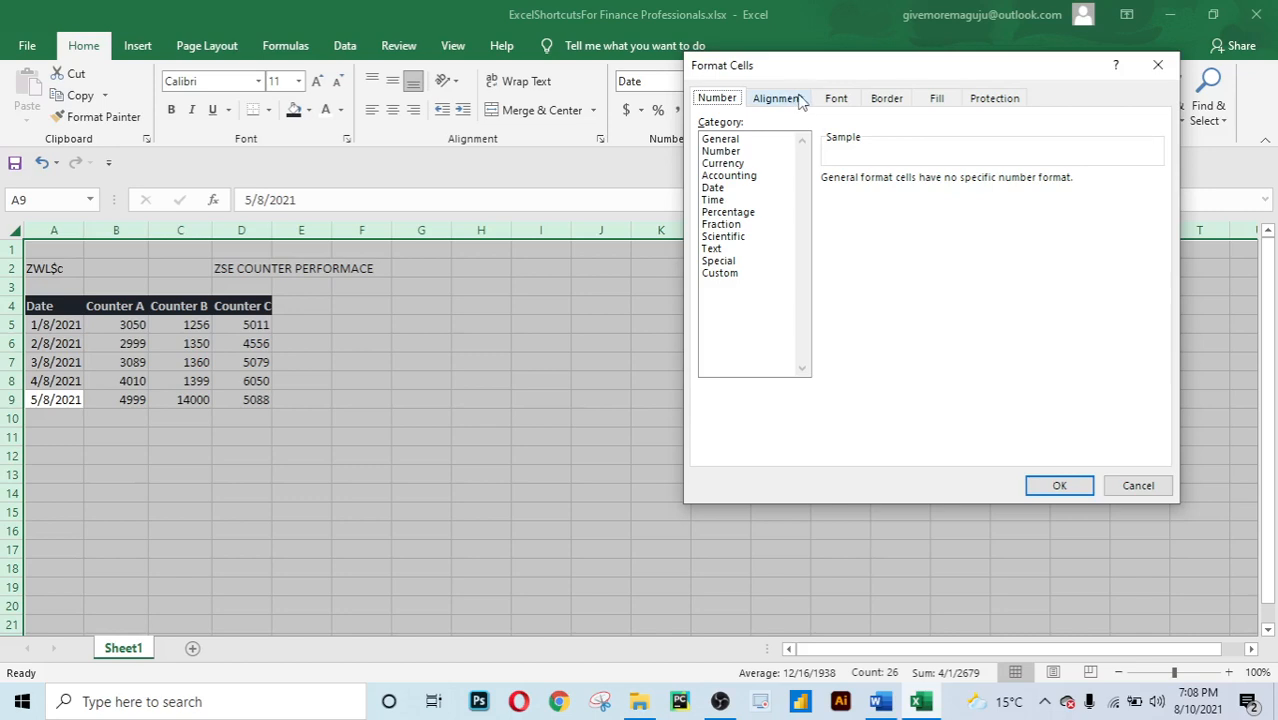
pyautogui.click(838, 100)
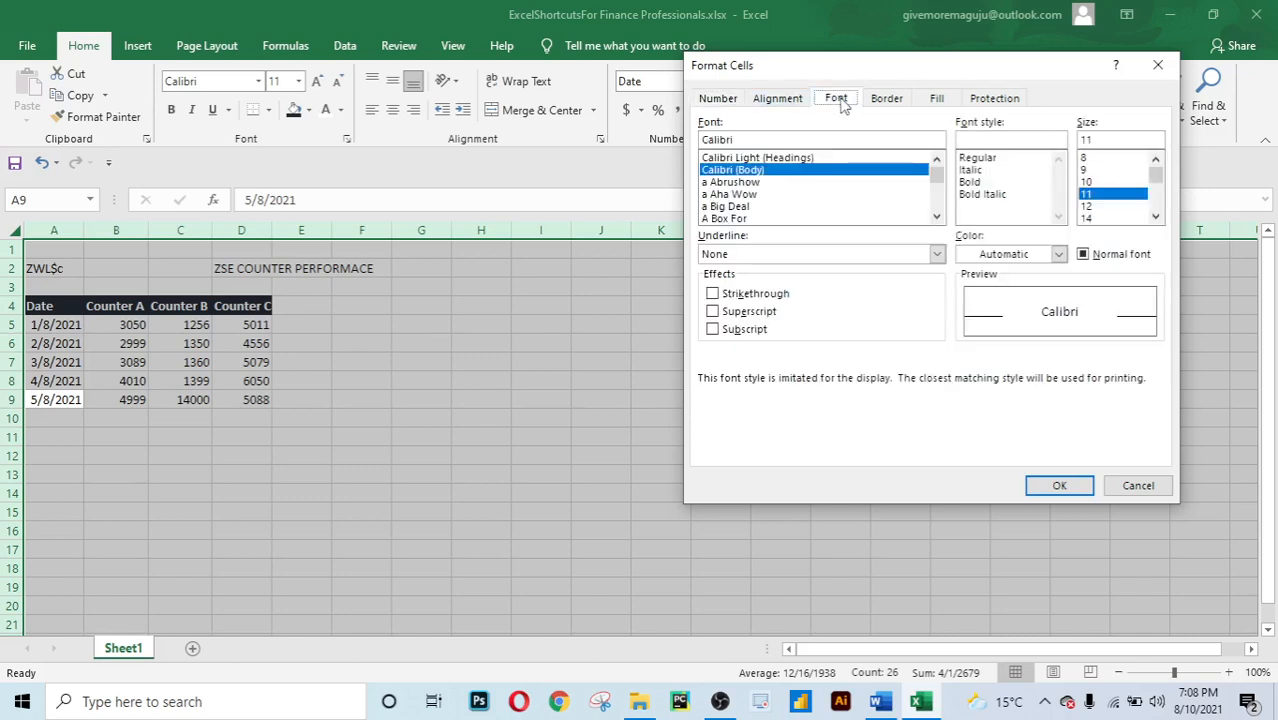
pyautogui.click(766, 183)
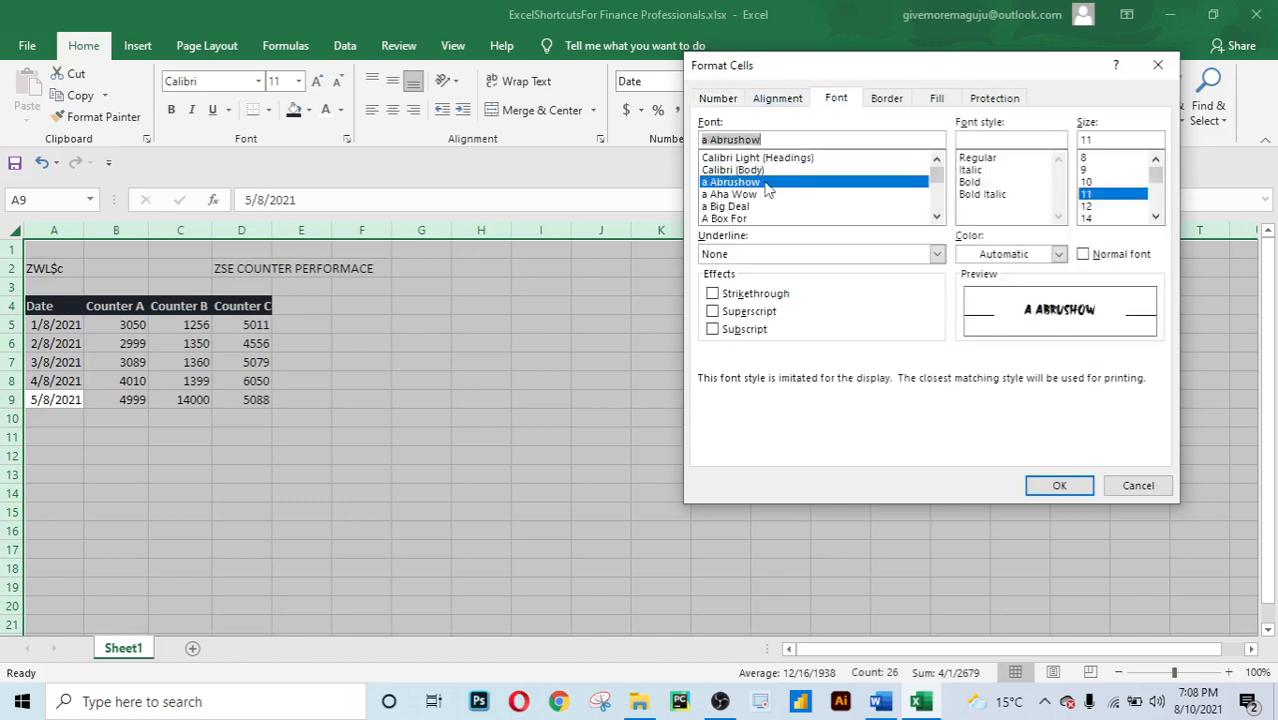
pyautogui.press('Down')
pyautogui.press('Down')
pyautogui.press('Down')
pyautogui.press('Down')
pyautogui.press('Down')
pyautogui.press('Down')
pyautogui.press('Down')
pyautogui.press('Down')
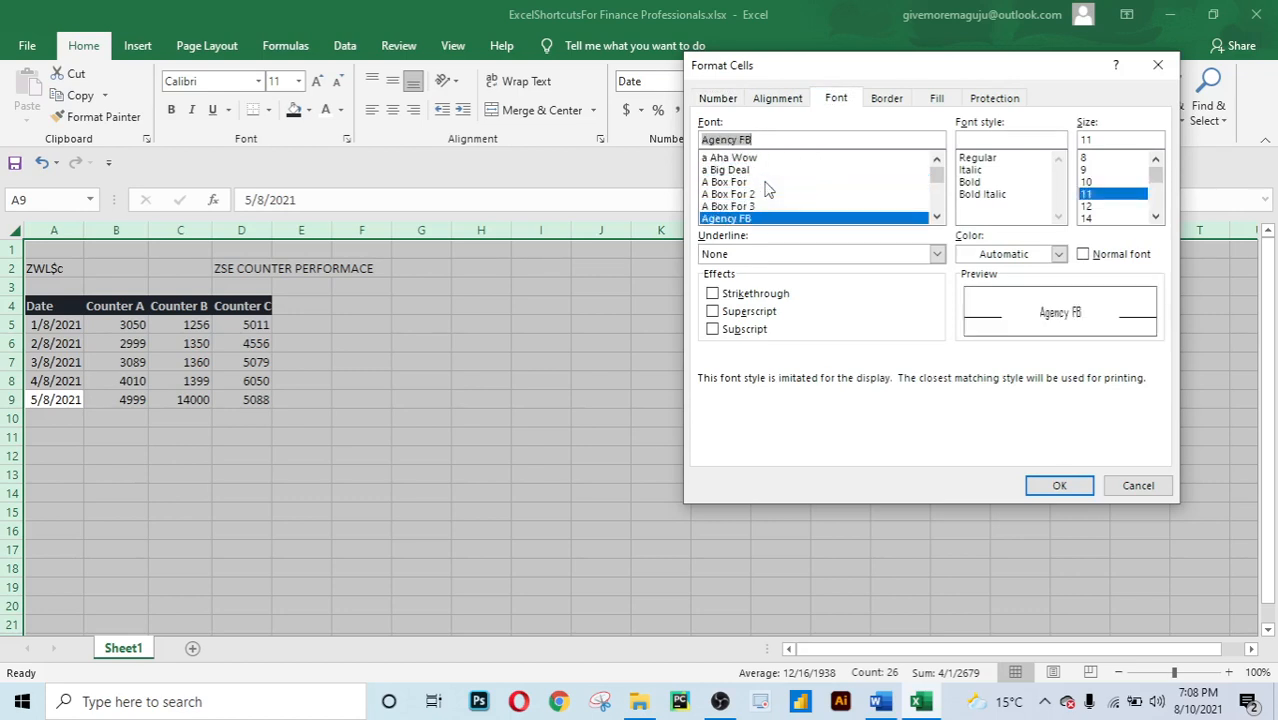
pyautogui.press('Down')
pyautogui.press('Down')
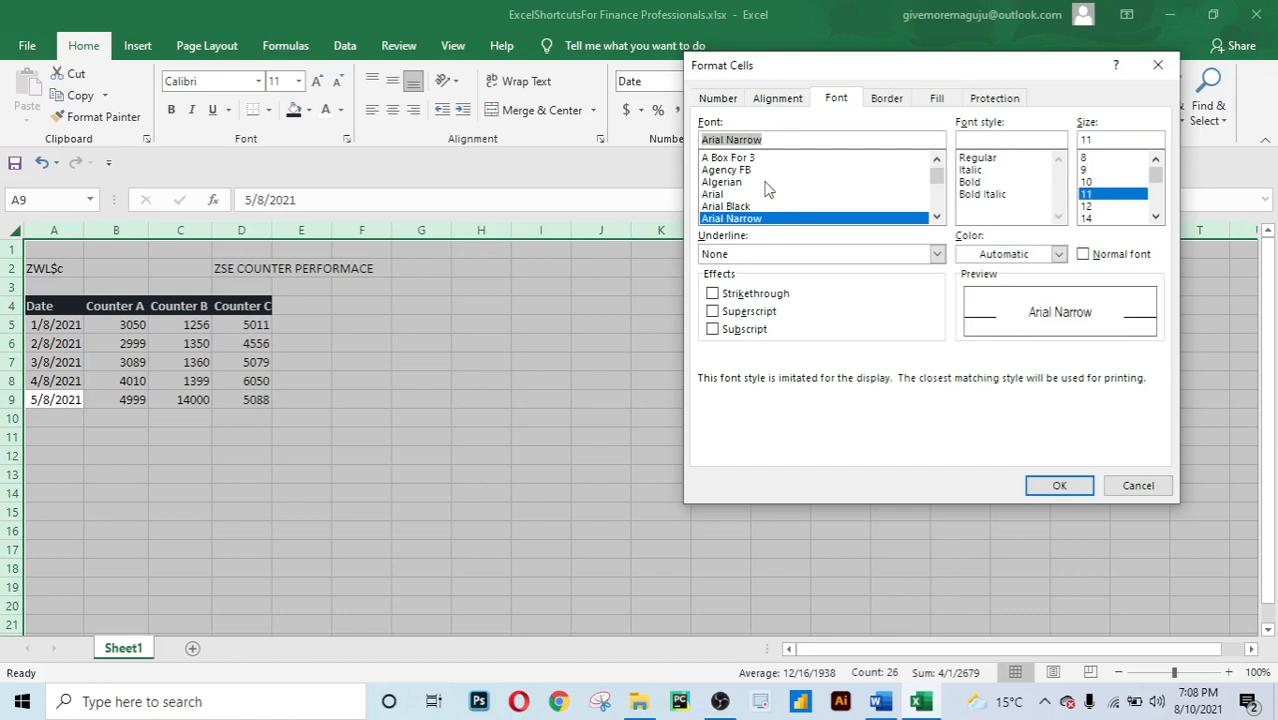
pyautogui.click(977, 158)
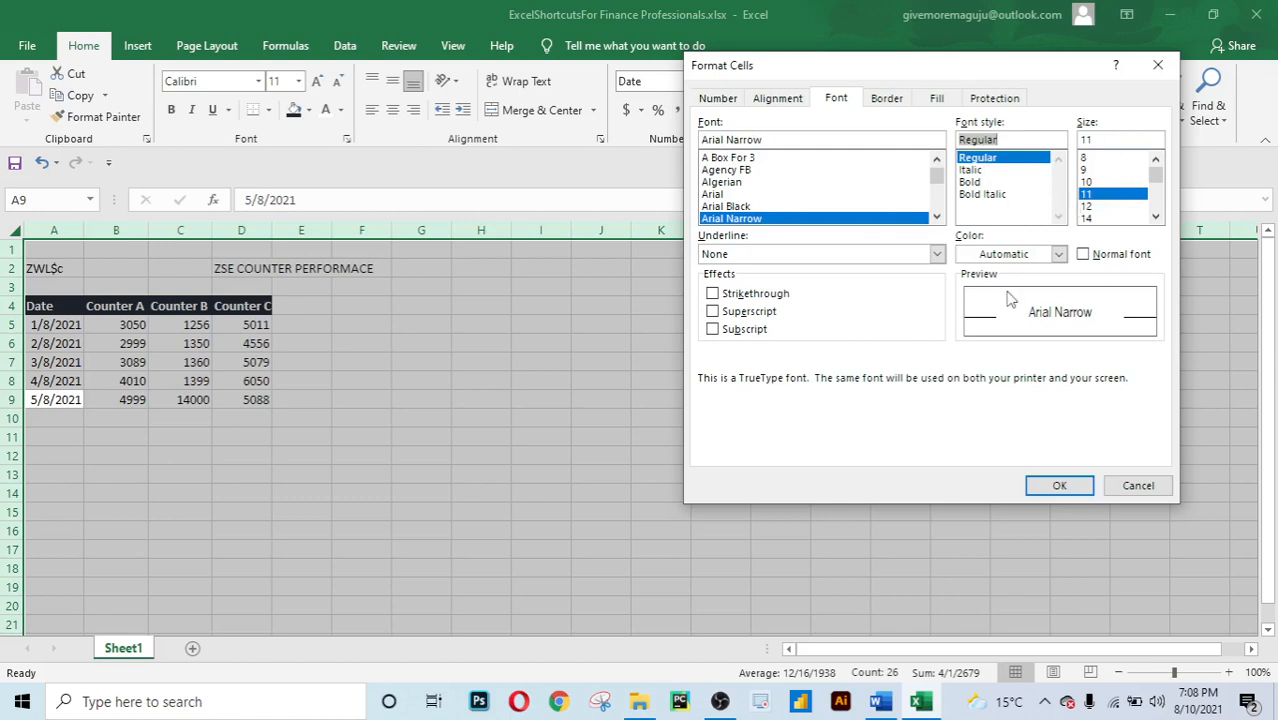
pyautogui.press('Return')
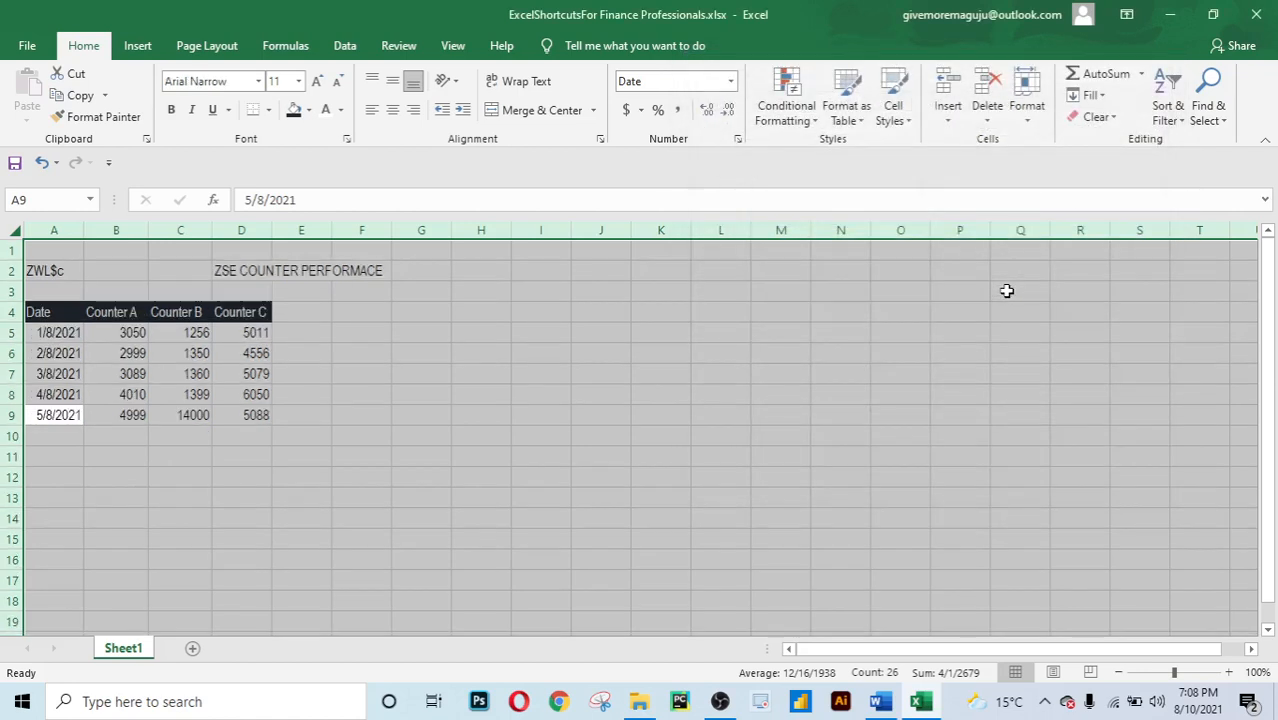
pyautogui.click(529, 491)
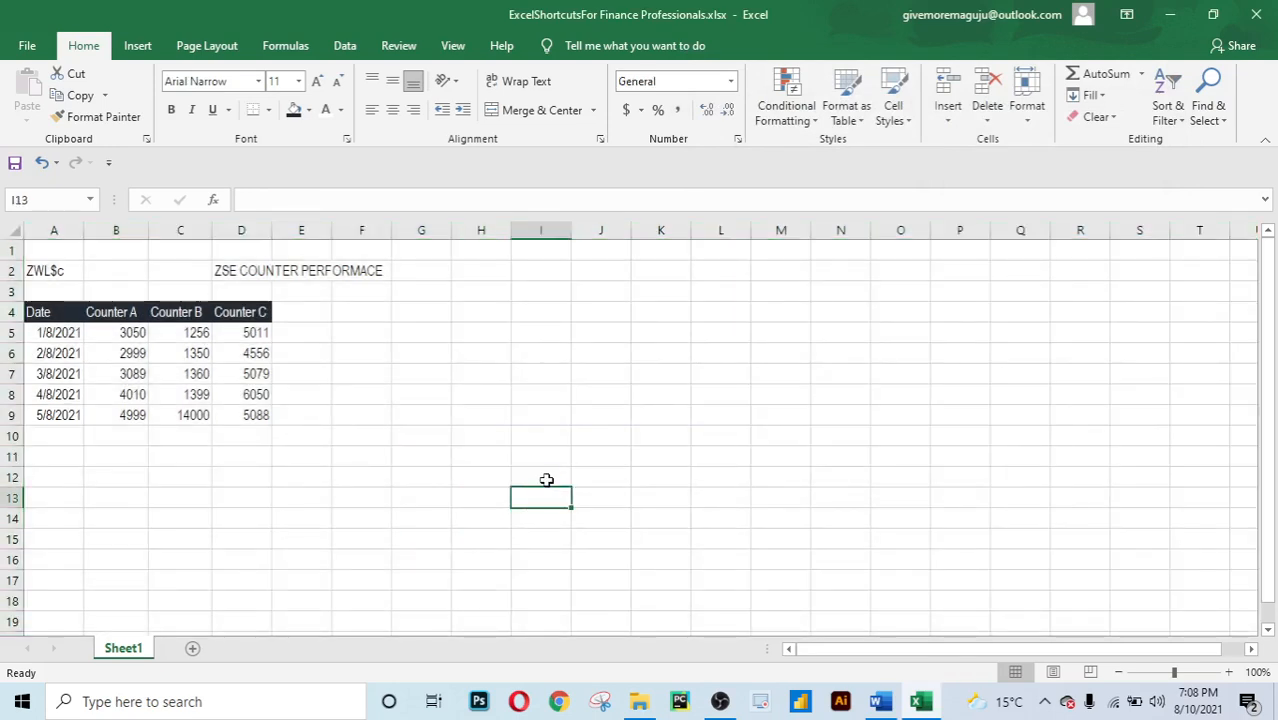
pyautogui.click(363, 500)
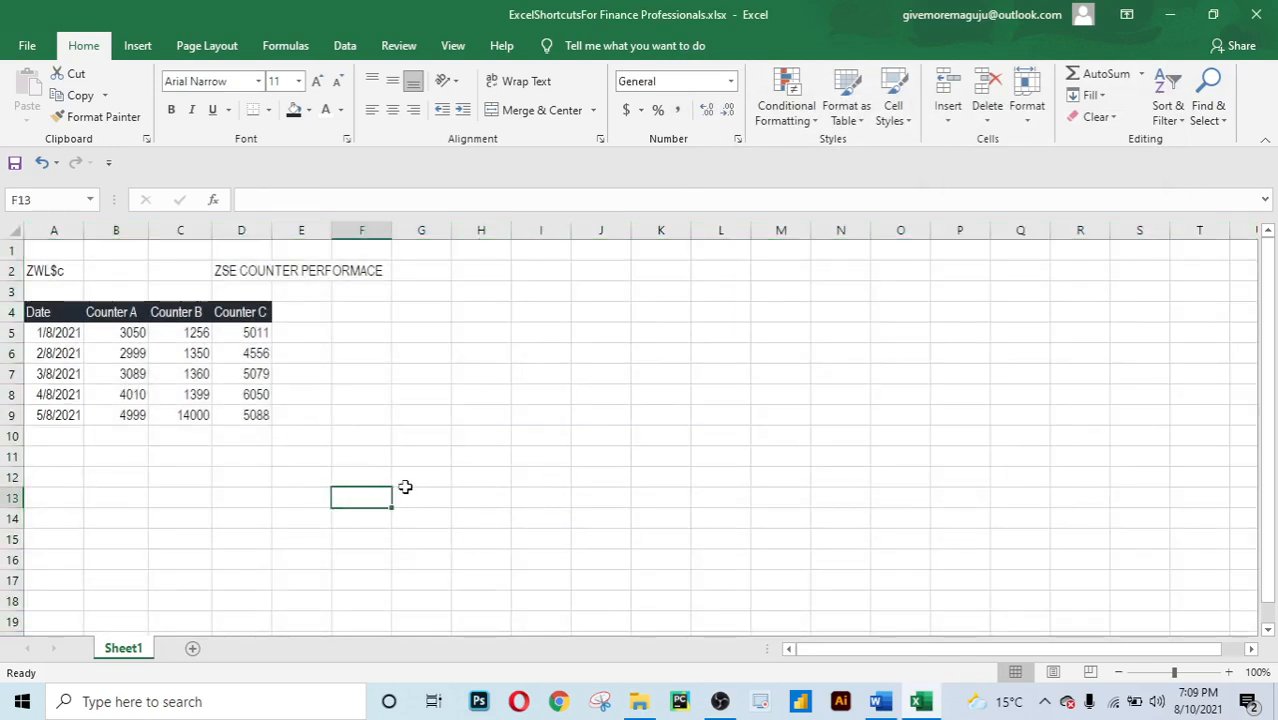
pyautogui.press('Up')
pyautogui.press('Up')
pyautogui.press('Up')
pyautogui.press('Up')
pyautogui.press('Up')
pyautogui.press('Up')
pyautogui.press('Up')
pyautogui.press('Up')
pyautogui.press('Up')
pyautogui.press('Up')
pyautogui.press('Up')
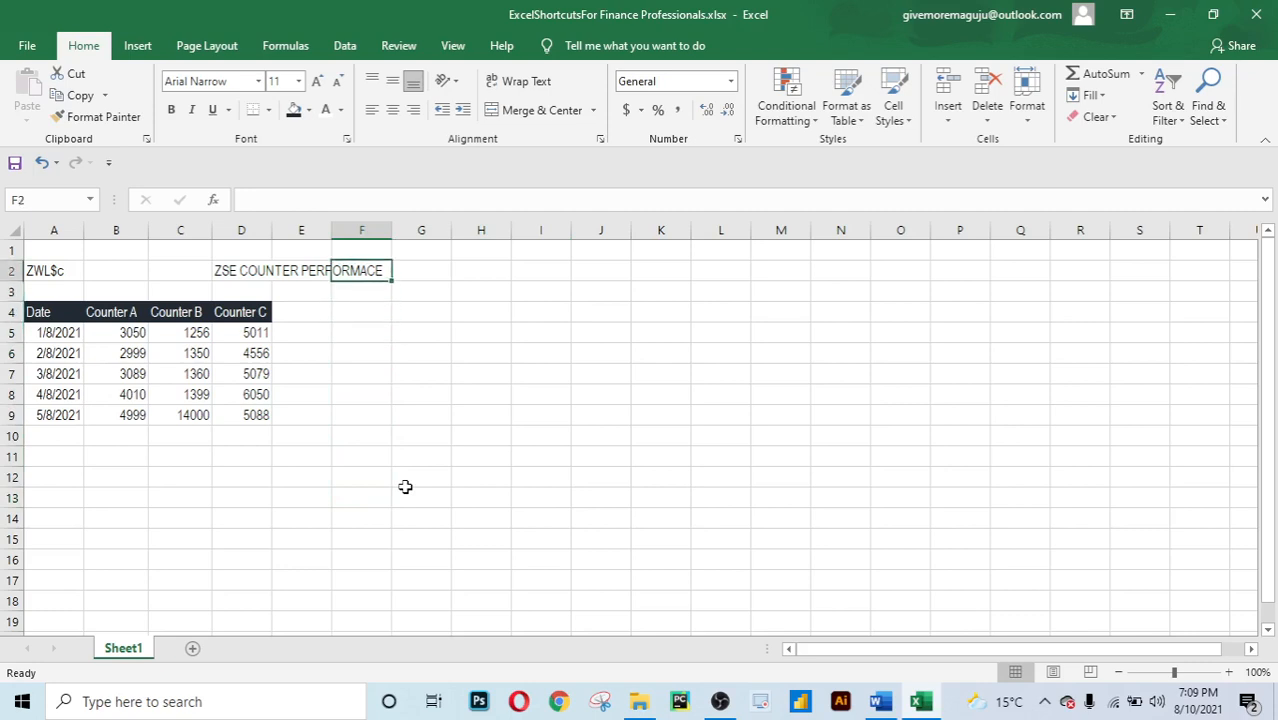
pyautogui.press('Up')
pyautogui.press('Down')
pyautogui.press('Down')
pyautogui.press('Down')
pyautogui.press('Down')
pyautogui.press('Down')
pyautogui.press('Down')
pyautogui.press('Down')
pyautogui.press('Down')
pyautogui.press('Down')
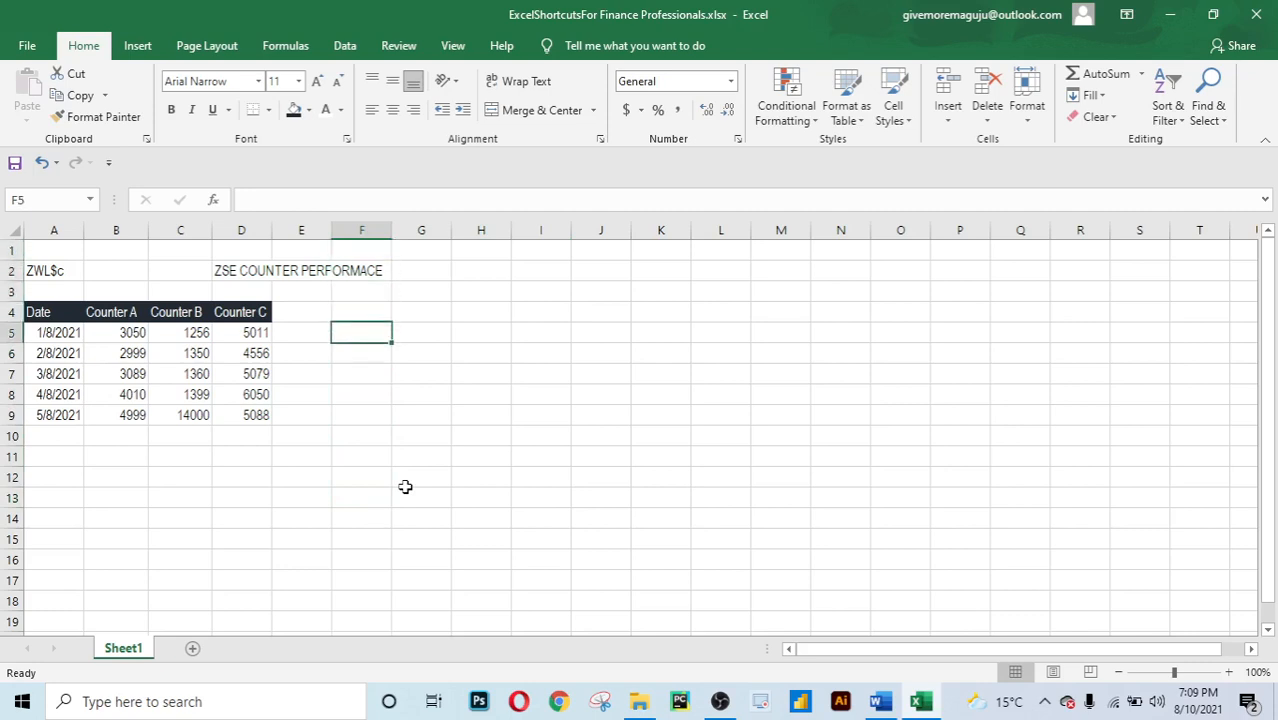
pyautogui.press('Down')
pyautogui.press('Down')
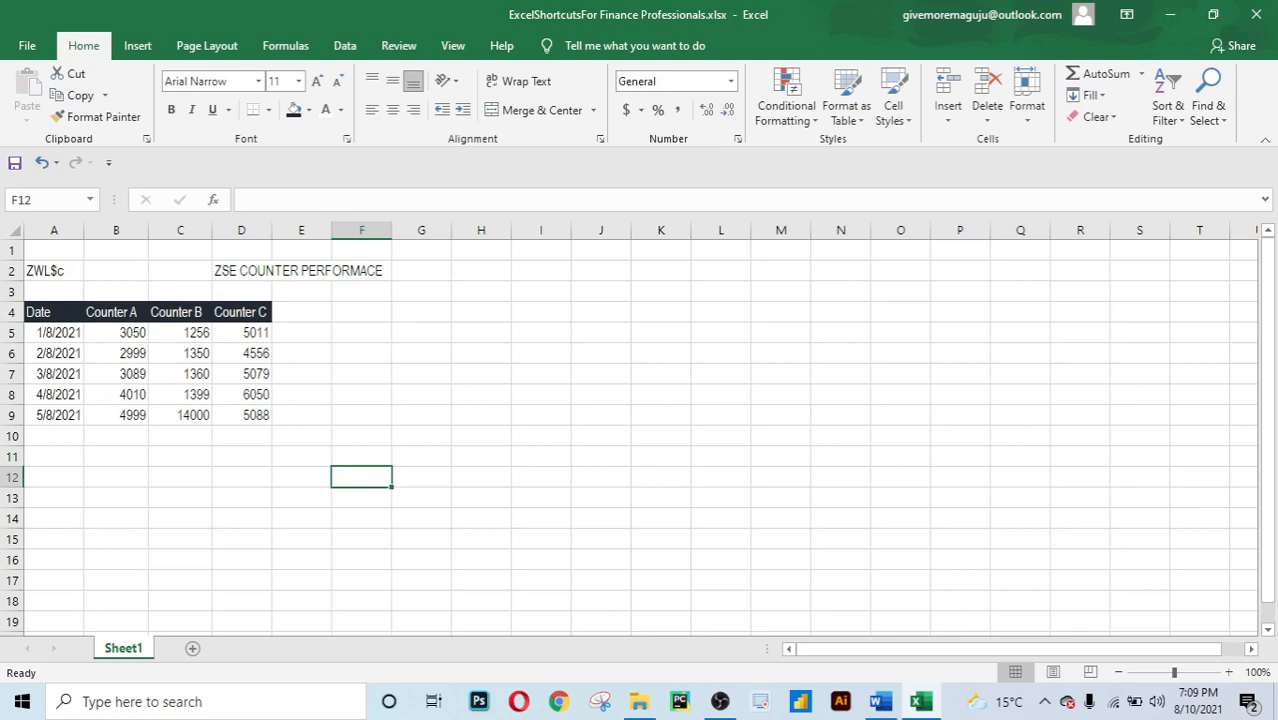
pyautogui.hotkey('alt', 'Tab')
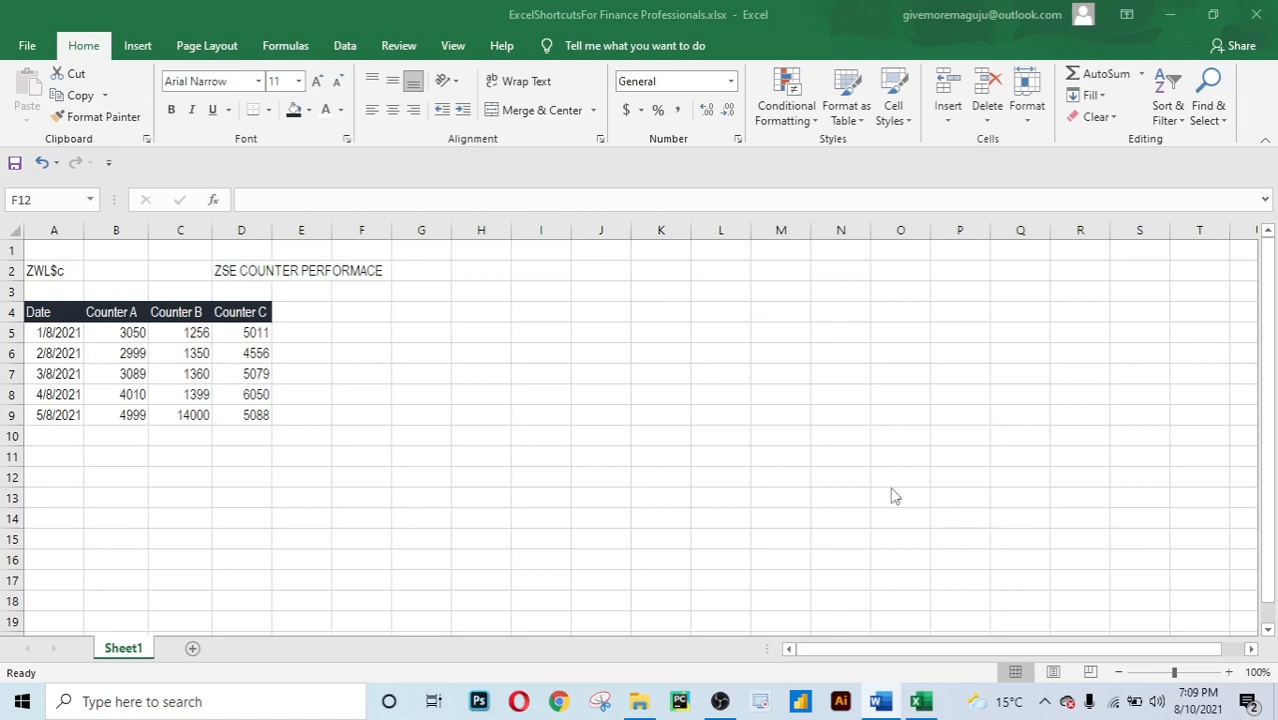
pyautogui.click(515, 501)
# Make the table header row in A4:D4 bold, from Date to Counter C.
pyautogui.click(40, 311)
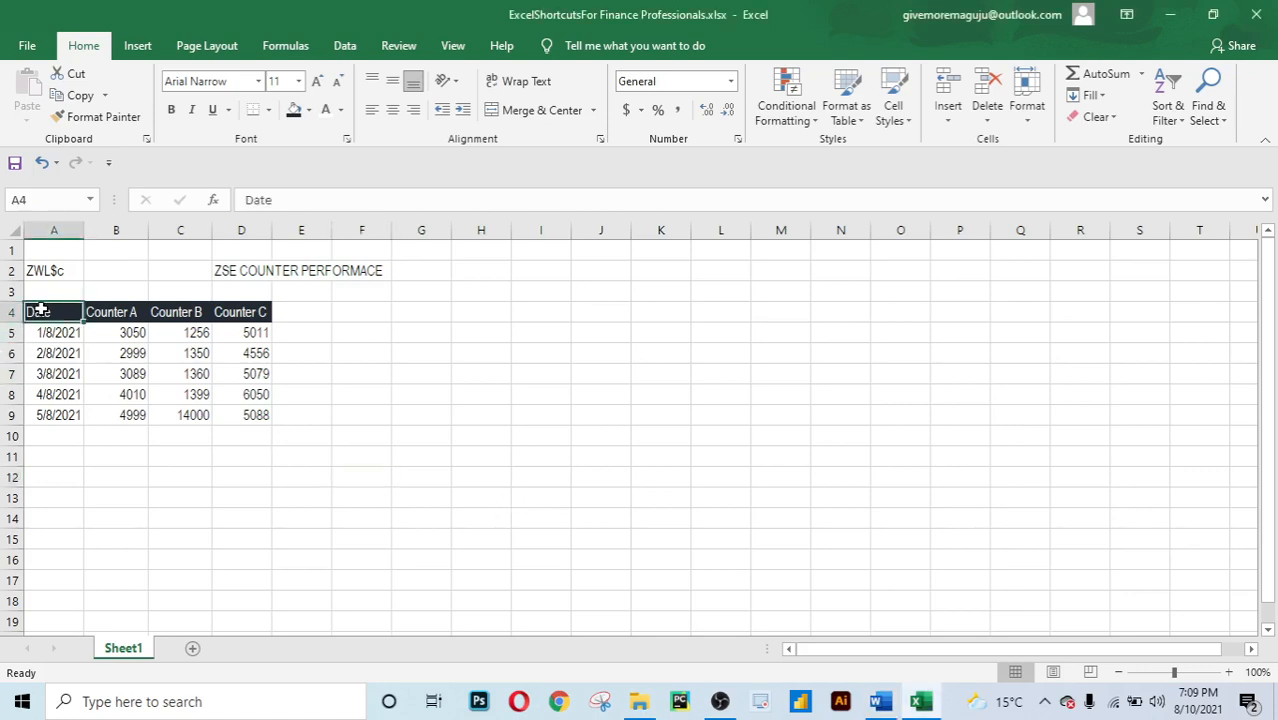
pyautogui.hotkey('shift', 'Right')
pyautogui.hotkey('shift', 'Right')
pyautogui.hotkey('shift', 'Right')
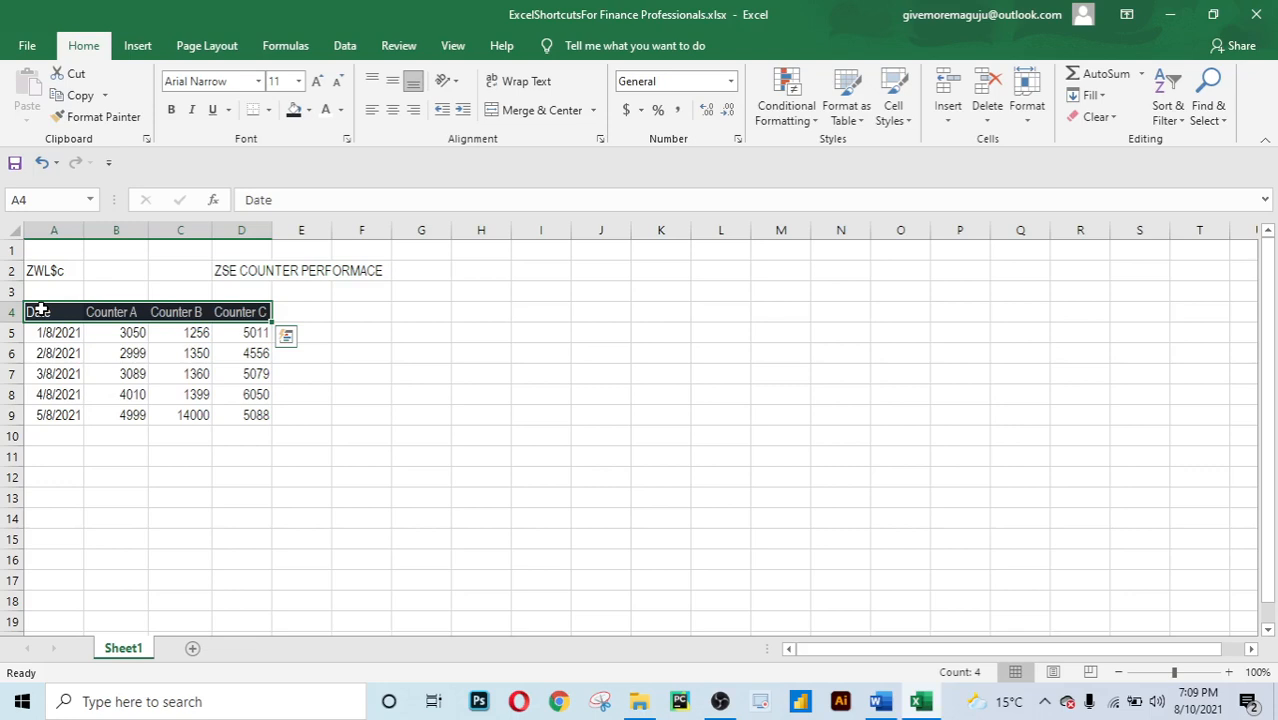
pyautogui.hotkey('ctrl', 'b')
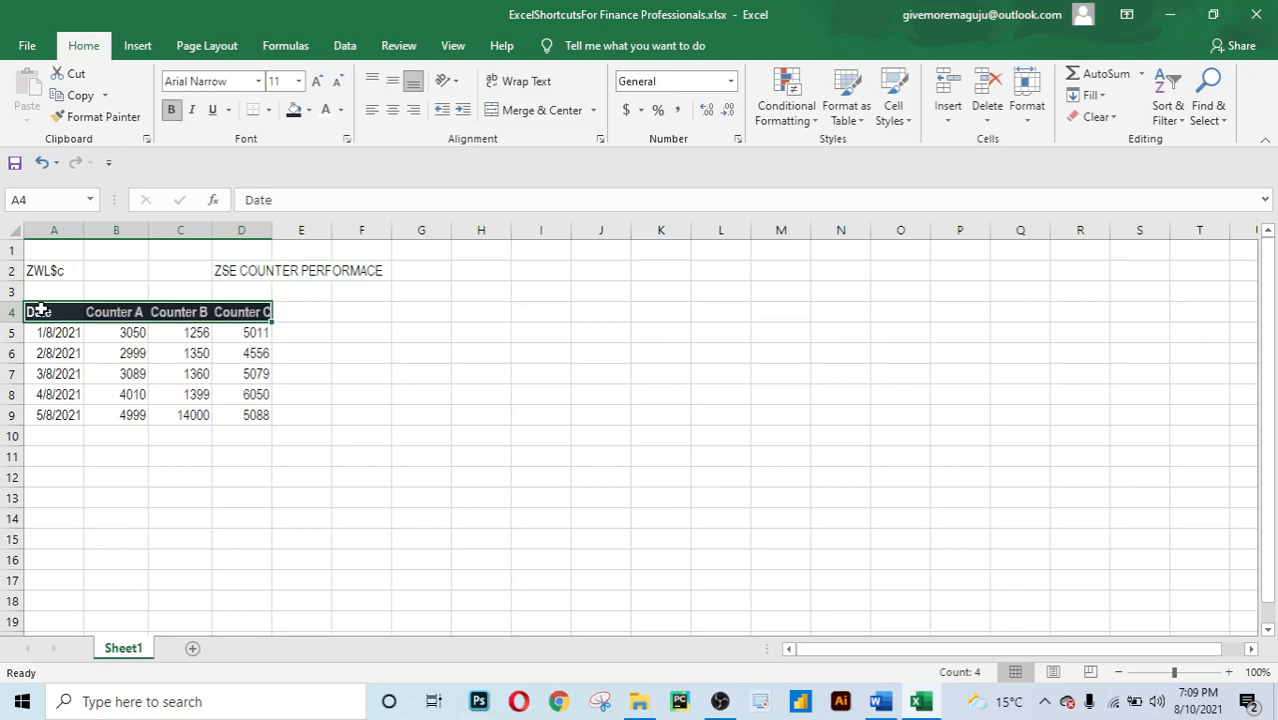
pyautogui.click(160, 450)
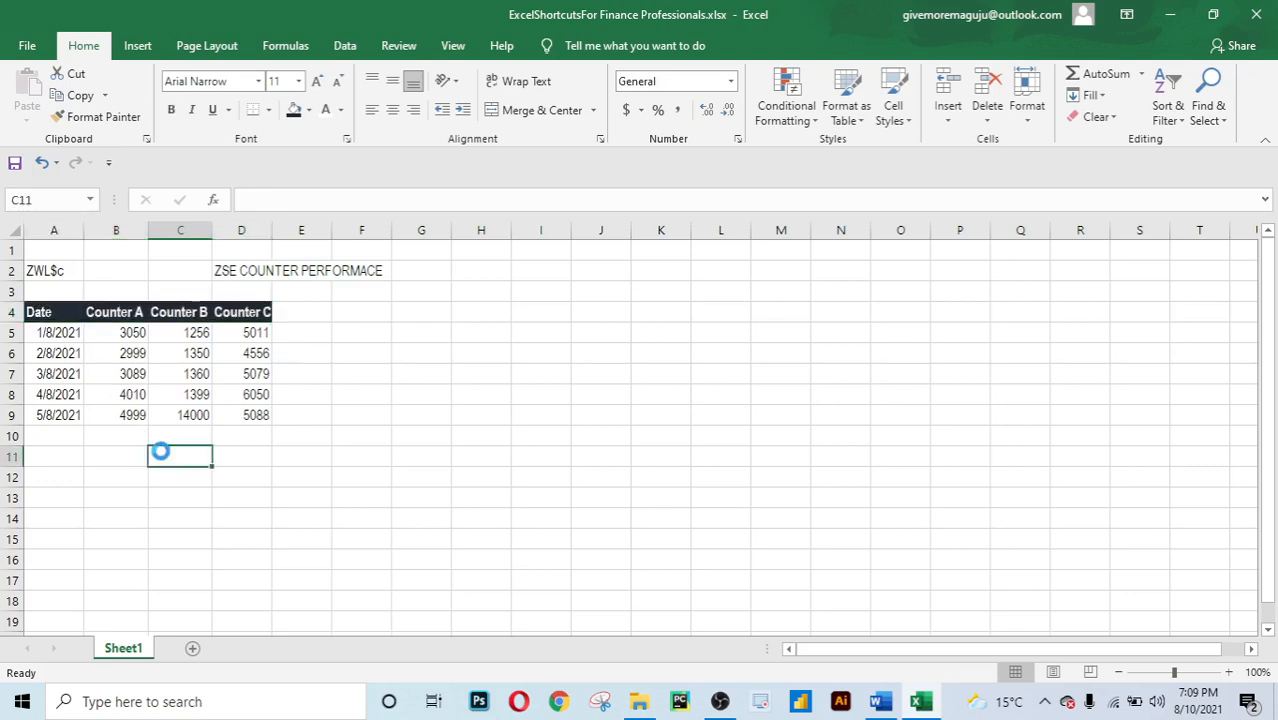
pyautogui.click(90, 502)
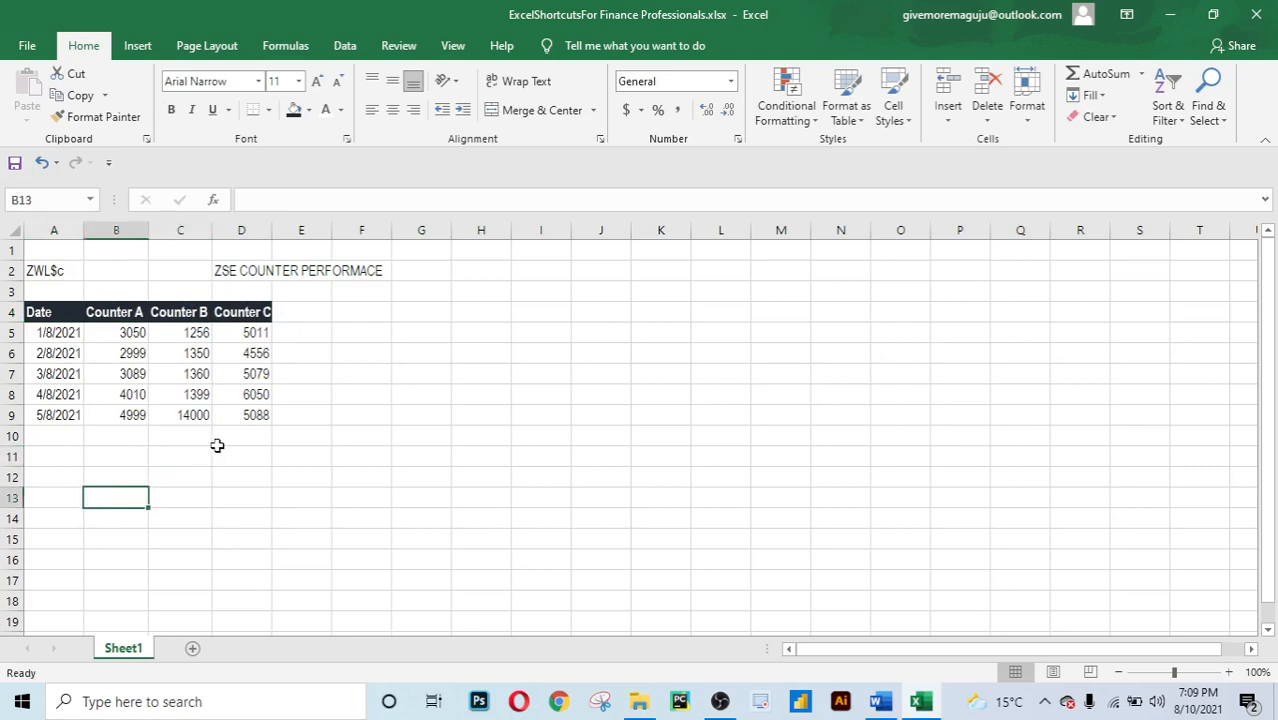
# Try the Number format with thousands separators and two decimals on the counter values in B5:D9, and undo it.
pyautogui.scroll(-1, 217, 446)
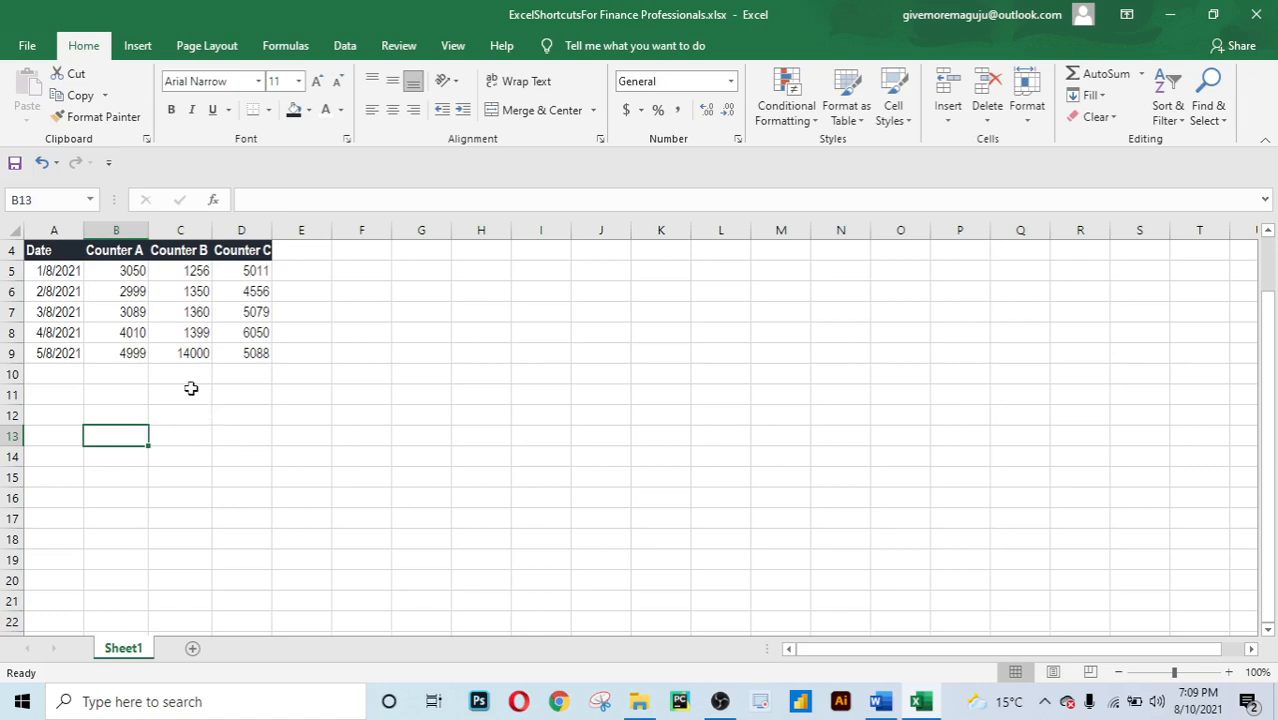
pyautogui.click(133, 268)
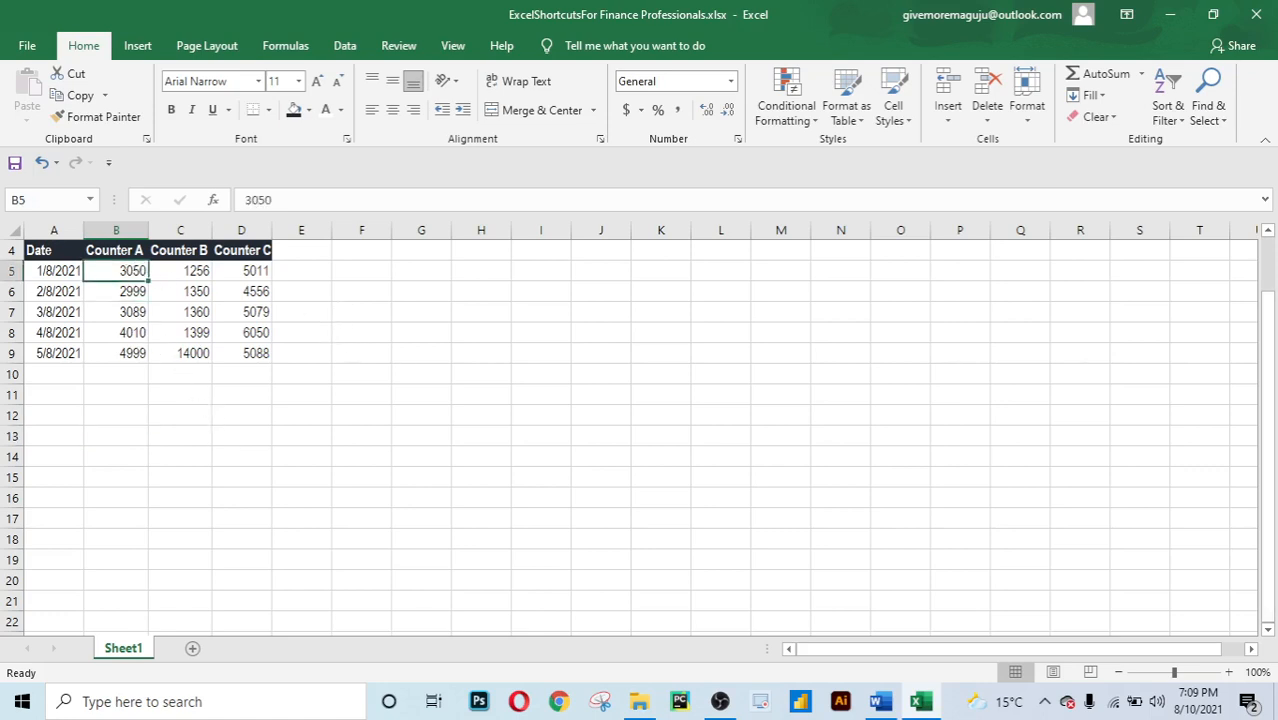
pyautogui.click(231, 412)
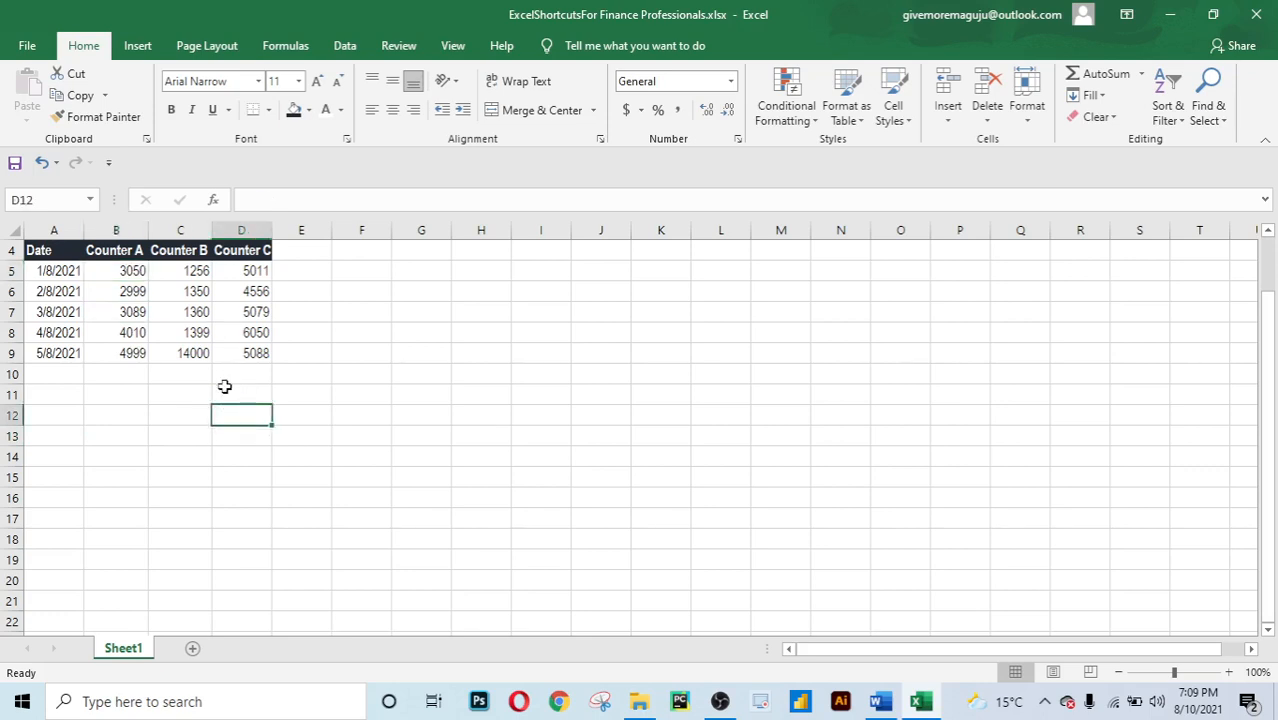
pyautogui.click(127, 266)
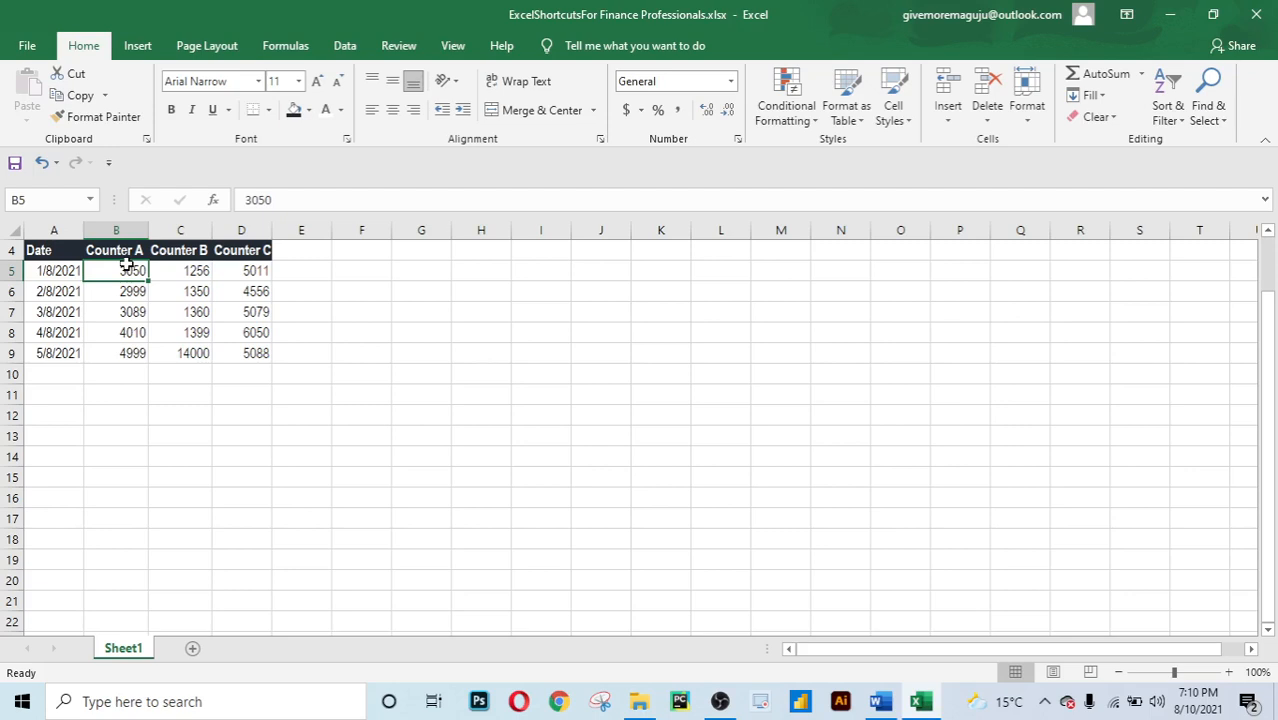
pyautogui.hotkey('ctrl', 'shift', 'Down')
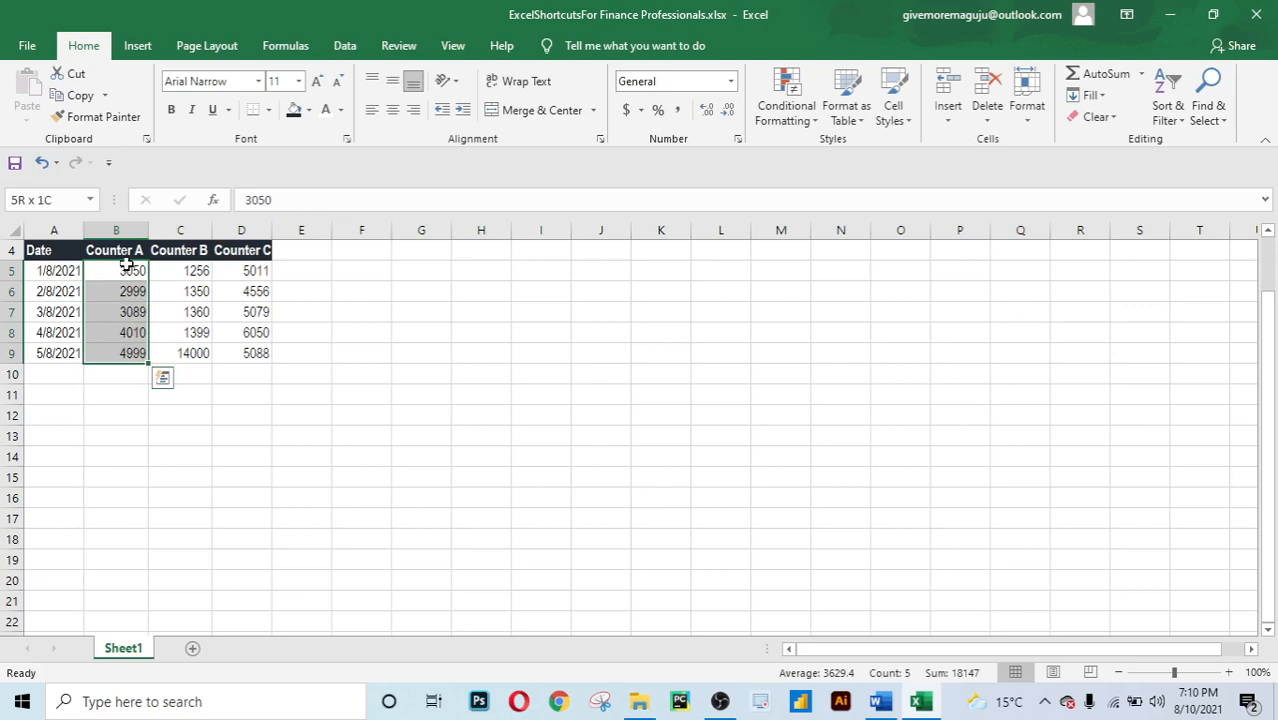
pyautogui.hotkey('ctrl', 'shift', 'Right')
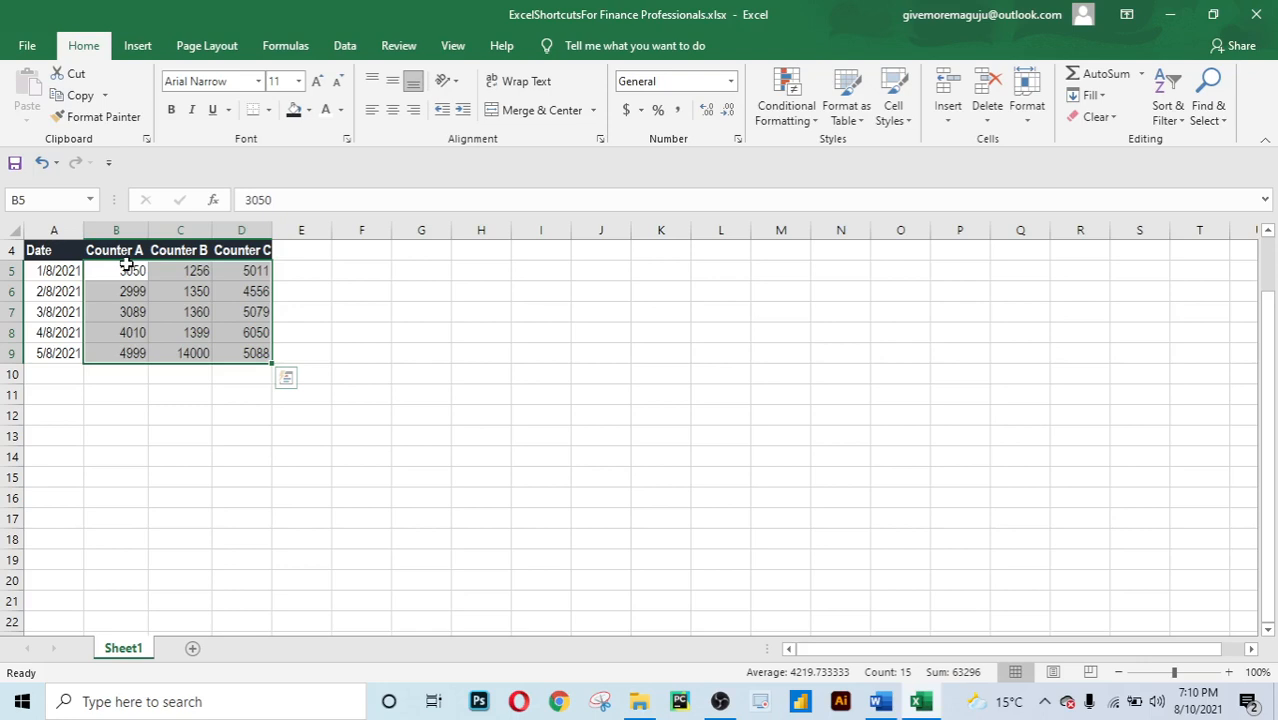
pyautogui.hotkey('ctrl', 'shift', '1')
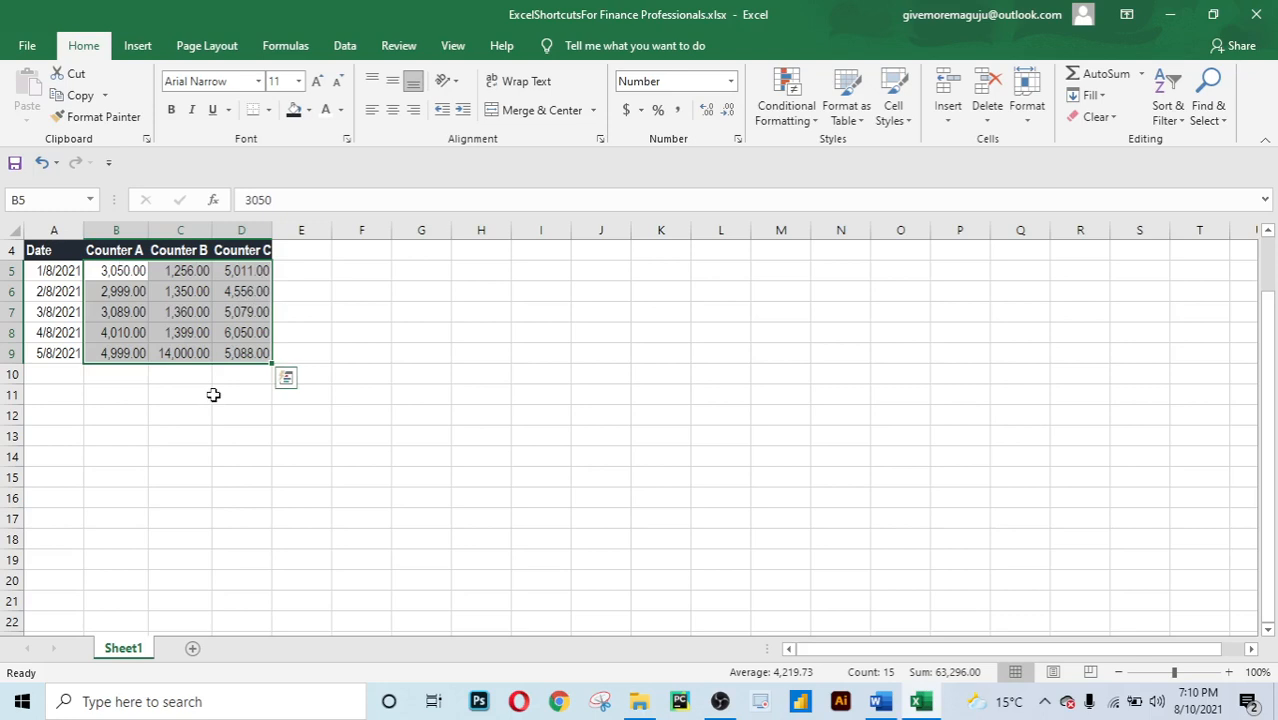
pyautogui.hotkey('ctrl', 'shift', '~')
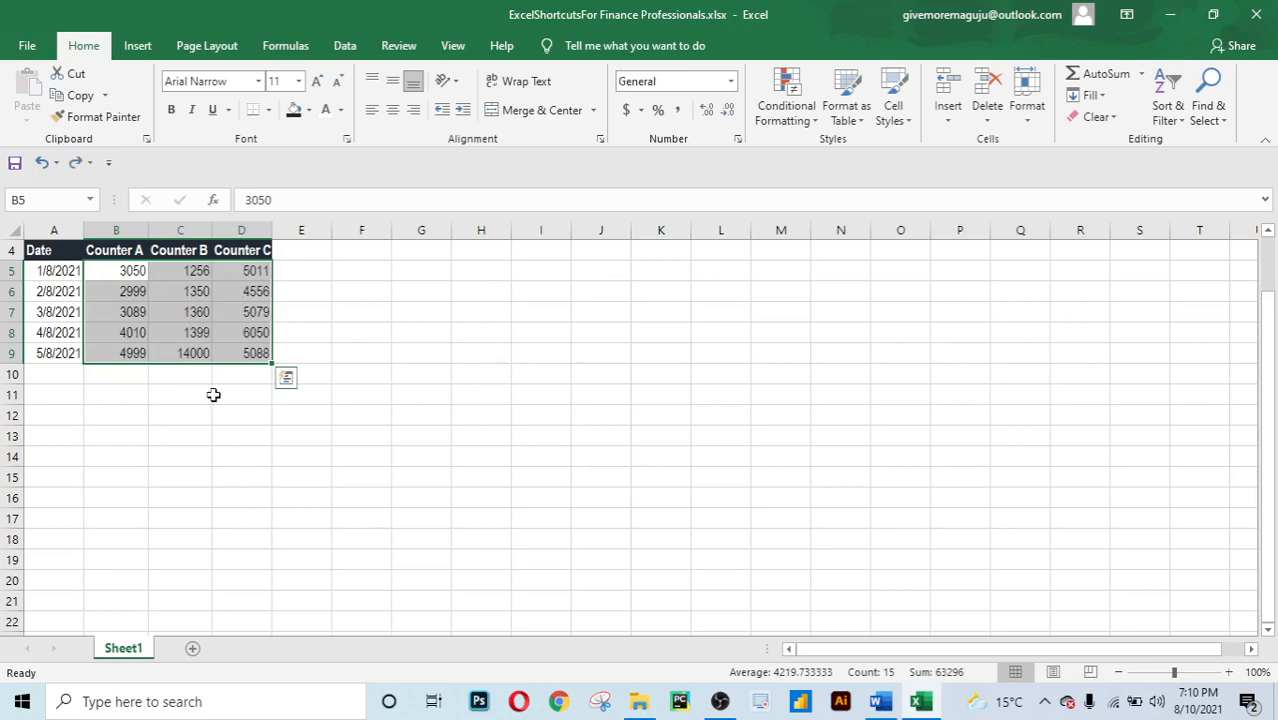
pyautogui.click(214, 395)
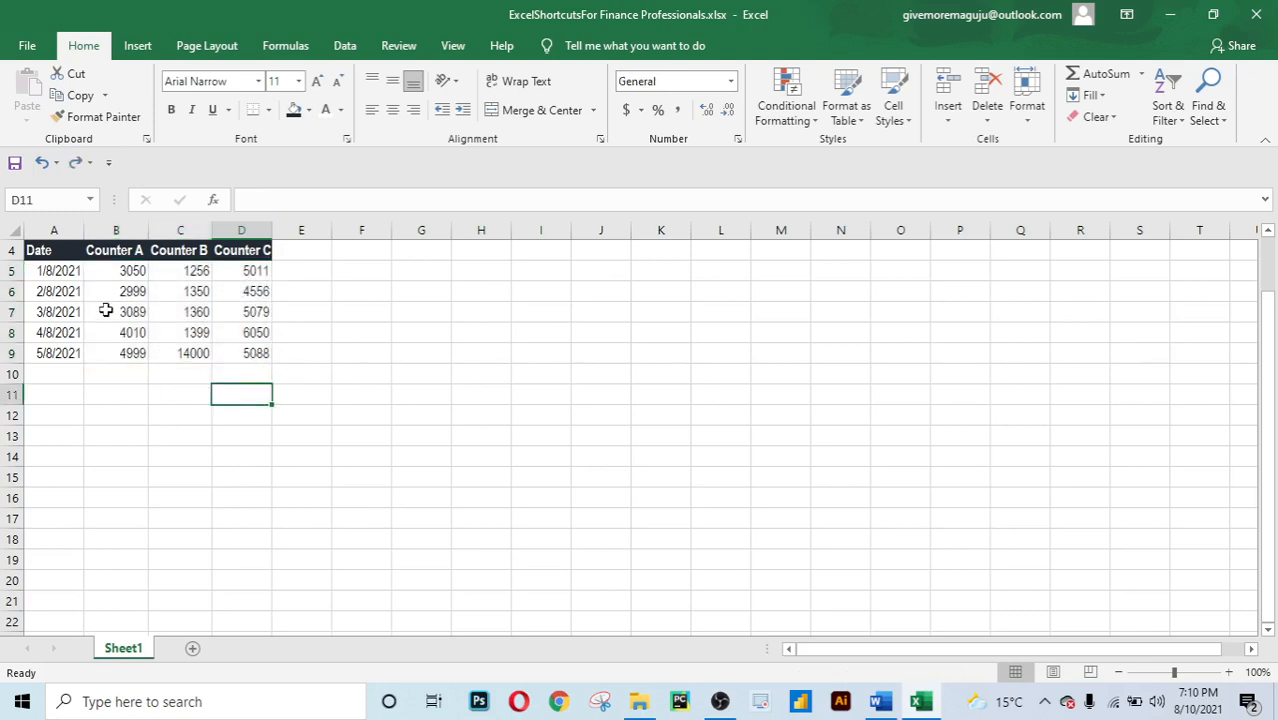
# Increase the decimal places of the counter values in B5:D9 to two.
pyautogui.click(127, 276)
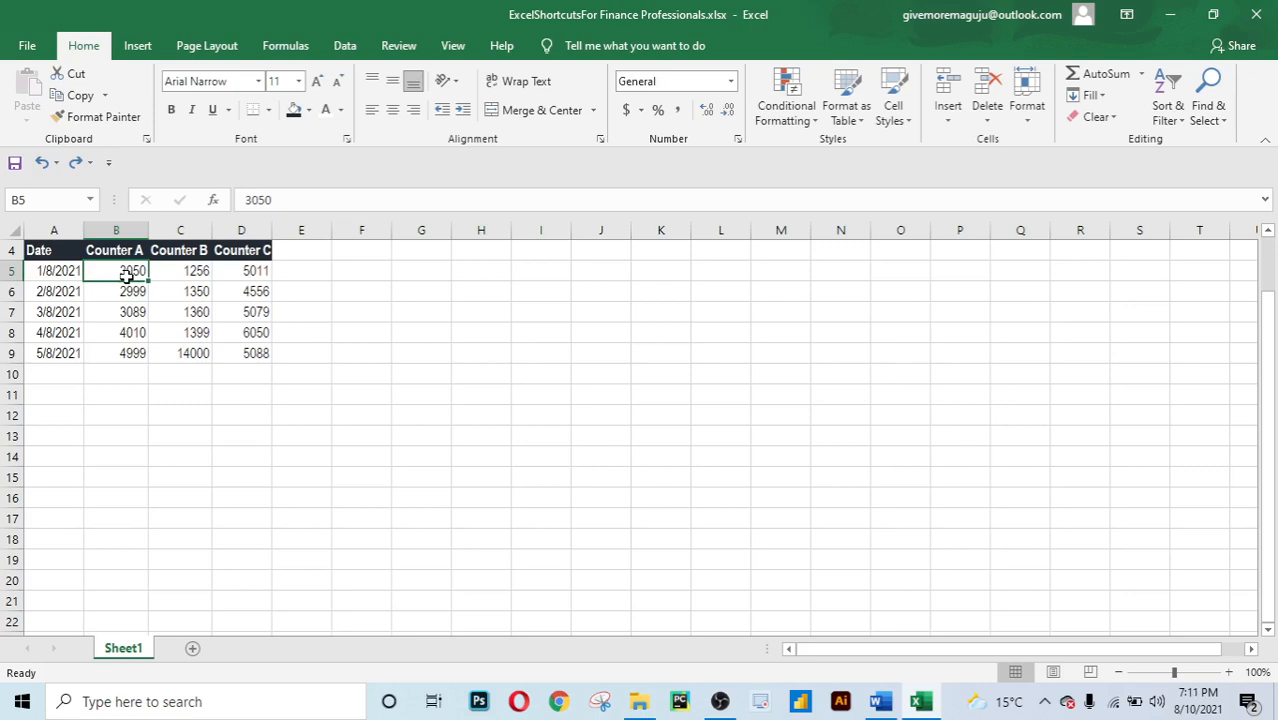
pyautogui.hotkey('ctrl', 'shift', 'Down')
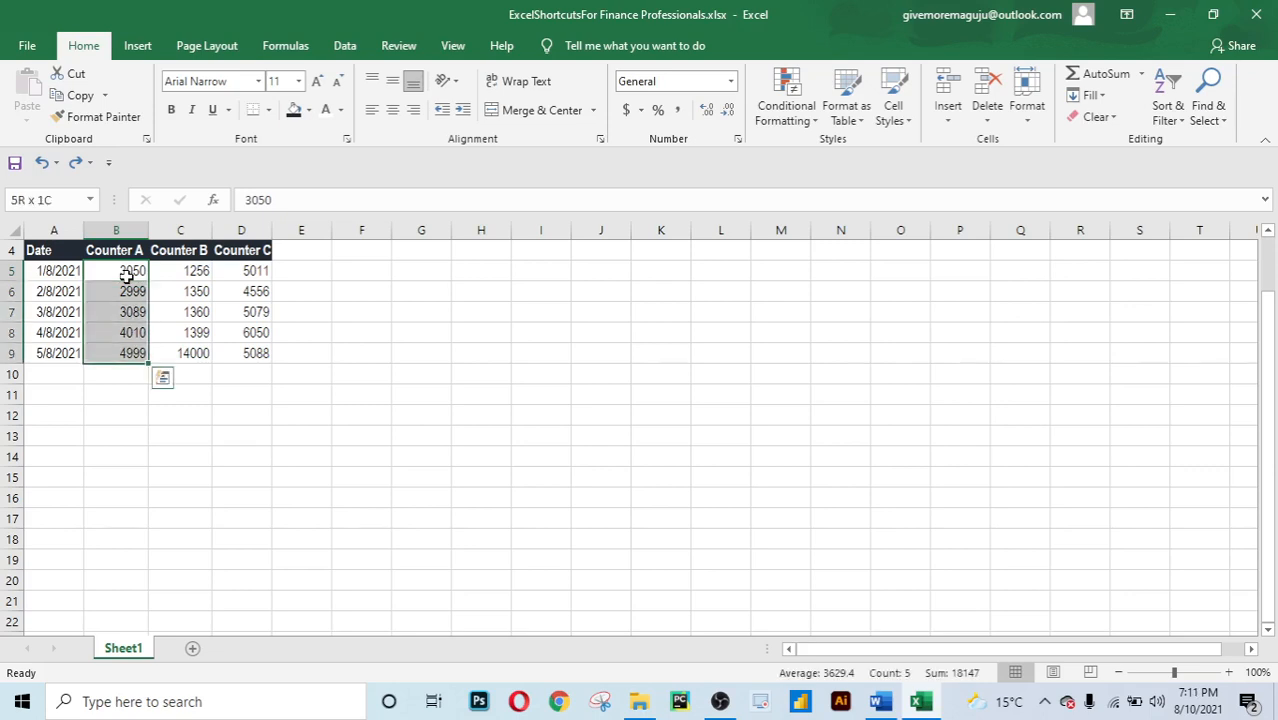
pyautogui.hotkey('ctrl', 'shift', 'Right')
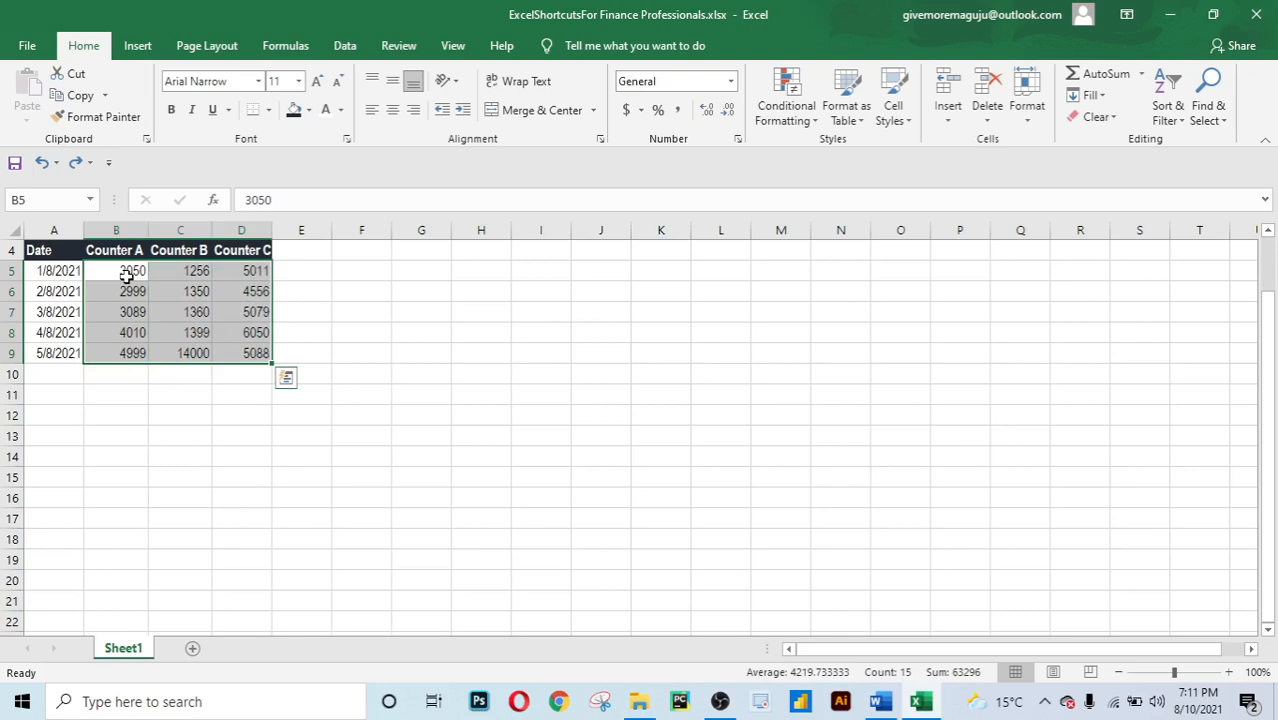
pyautogui.press('alt')
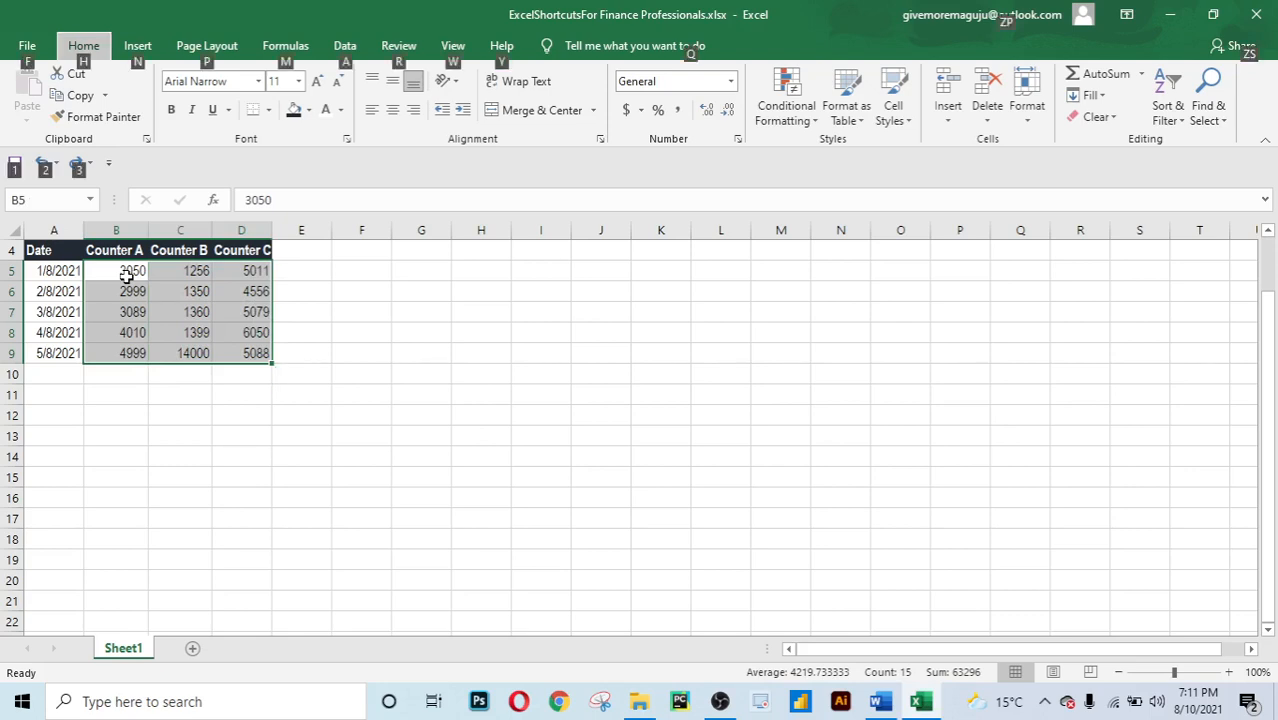
pyautogui.press('h')
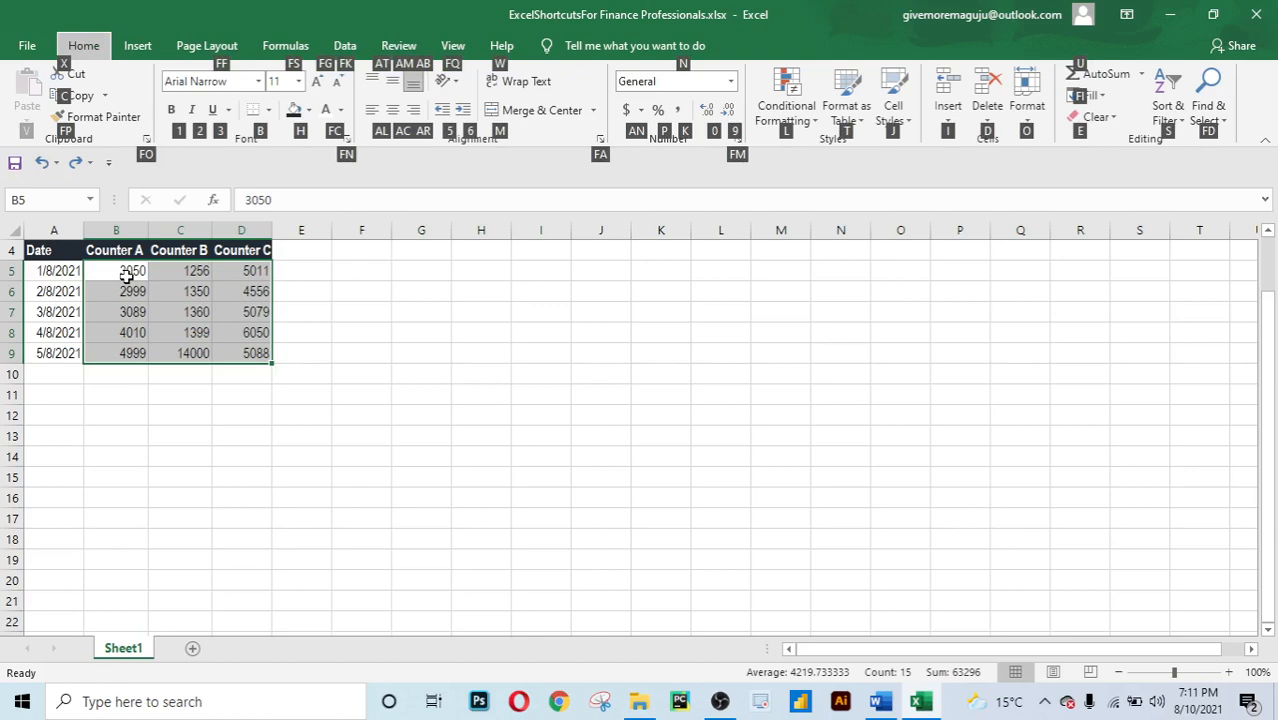
pyautogui.press('0')
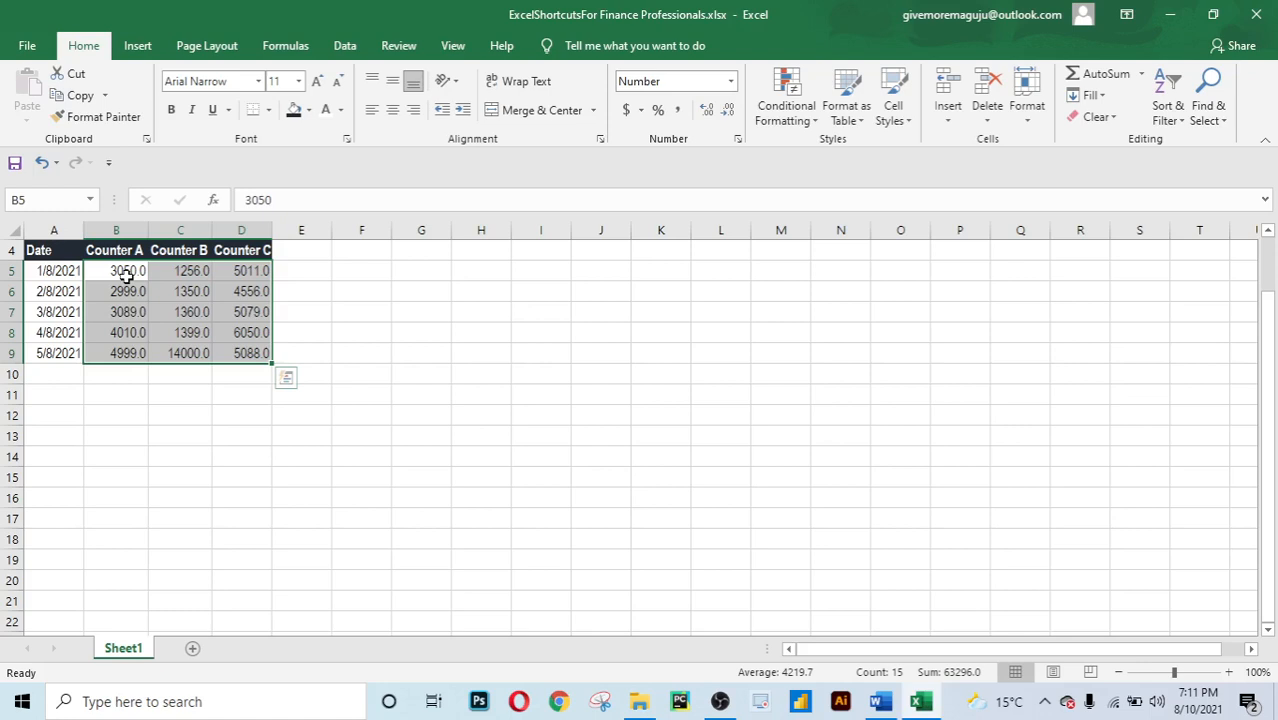
pyautogui.press('alt')
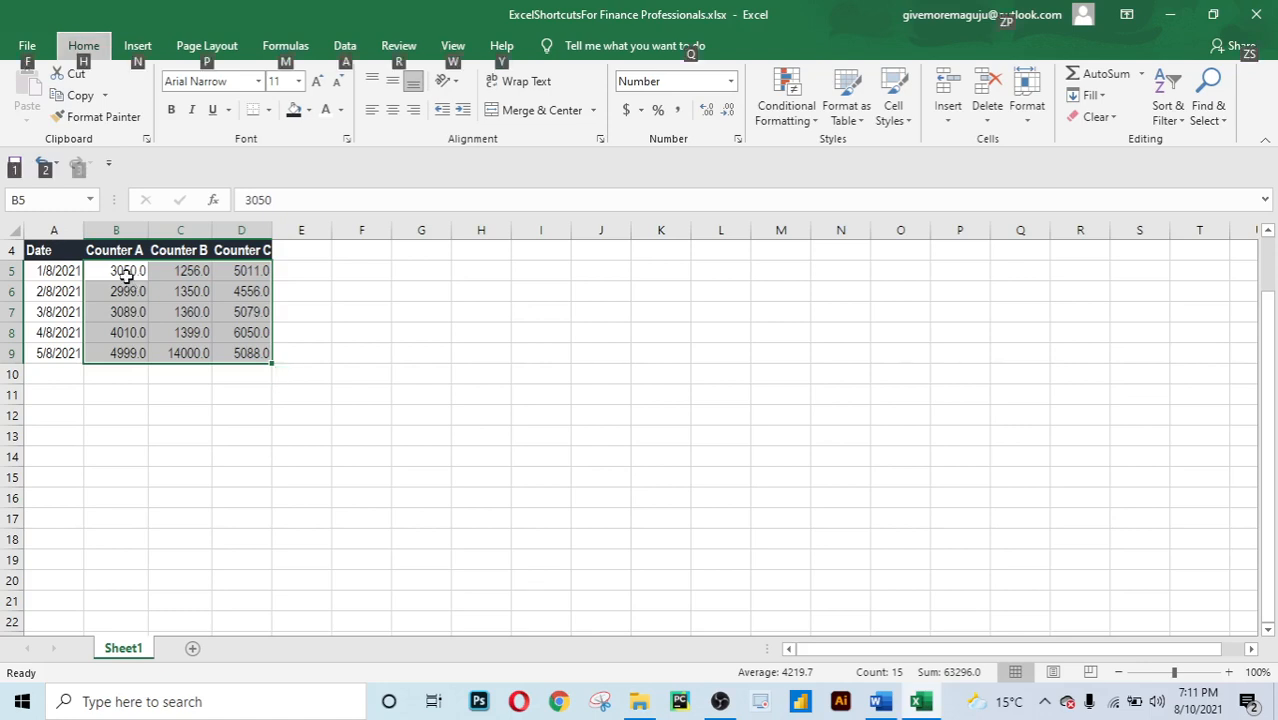
pyautogui.press('h')
pyautogui.press('0')
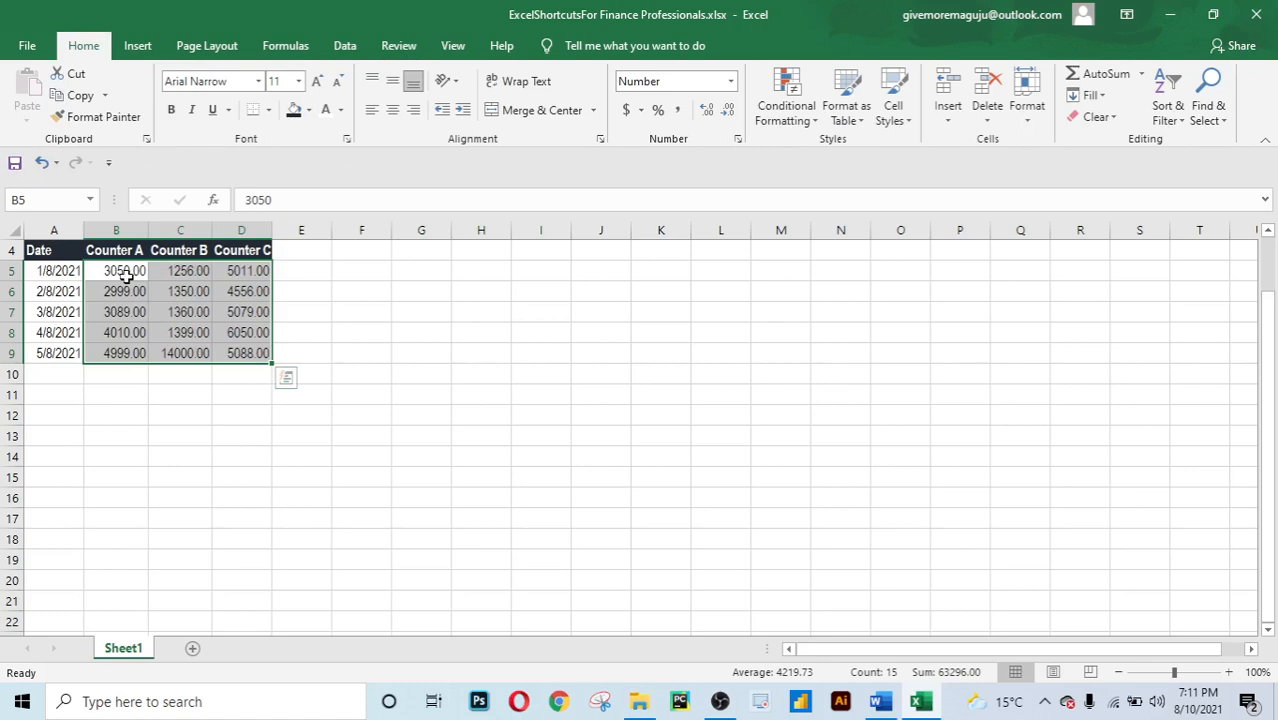
# Add a third decimal place to the counter values in B5:D9 and remove it again.
pyautogui.press('alt')
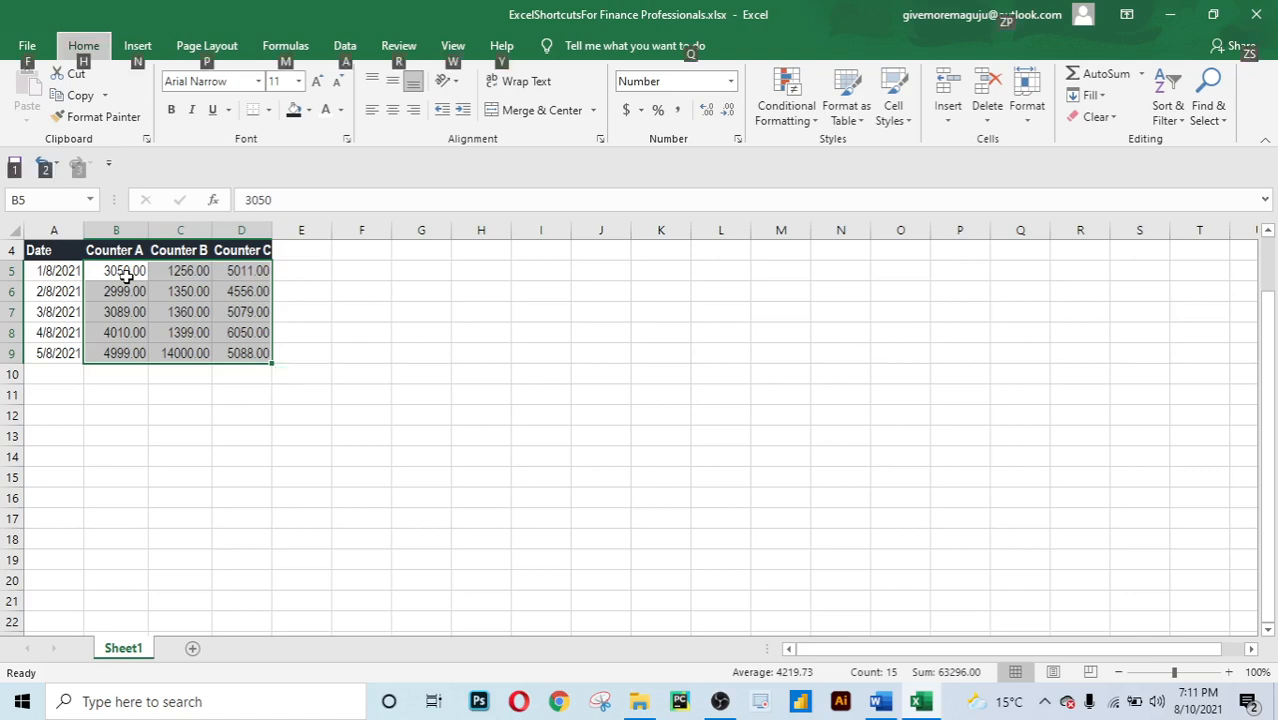
pyautogui.press('h')
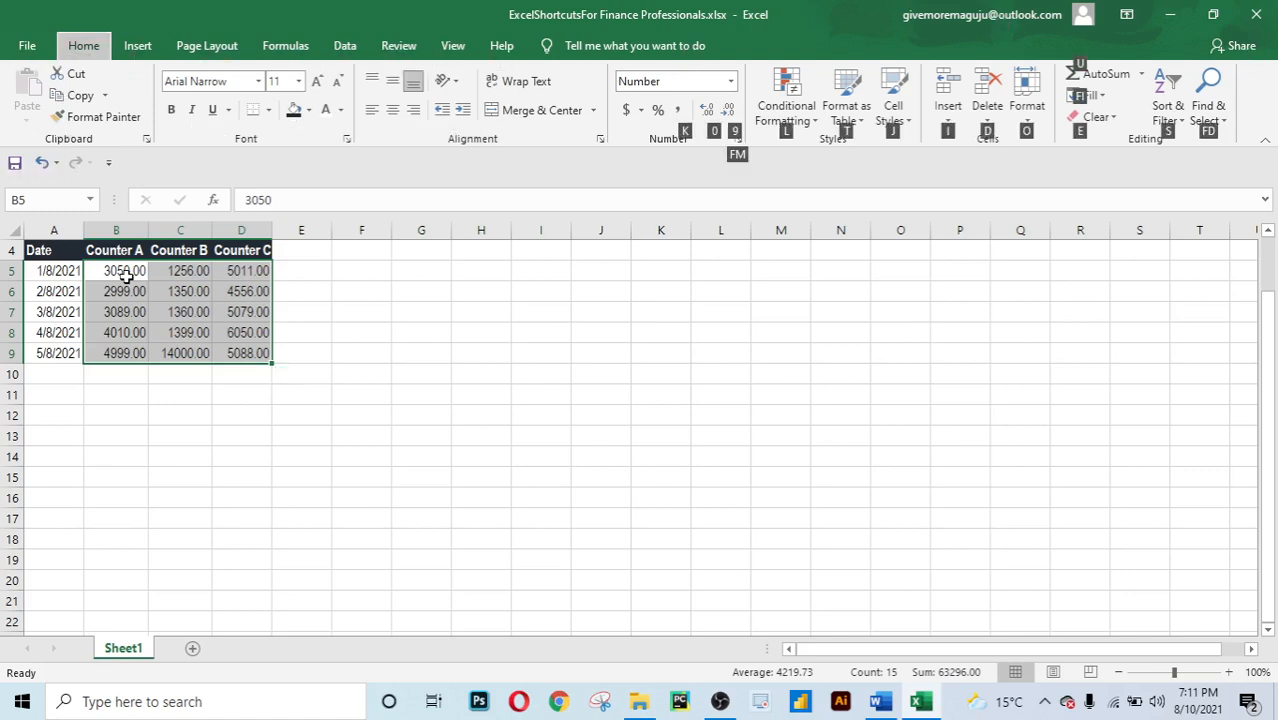
pyautogui.press('0')
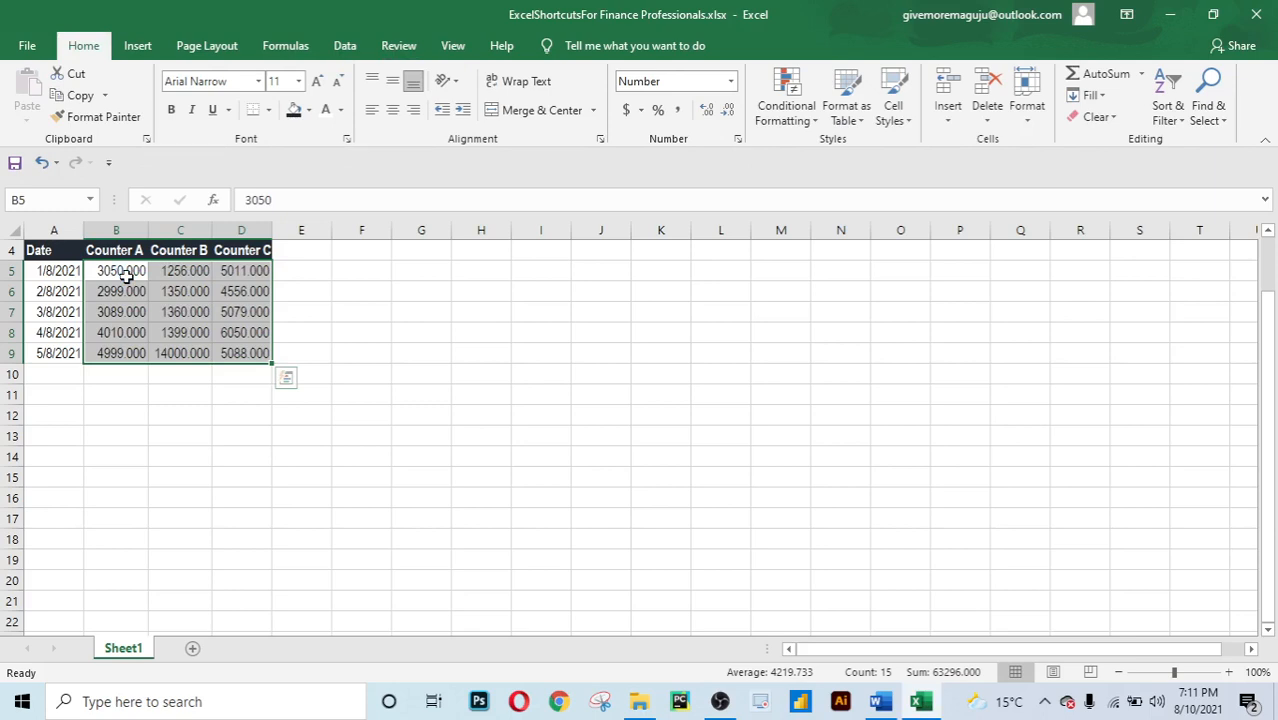
pyautogui.press('alt')
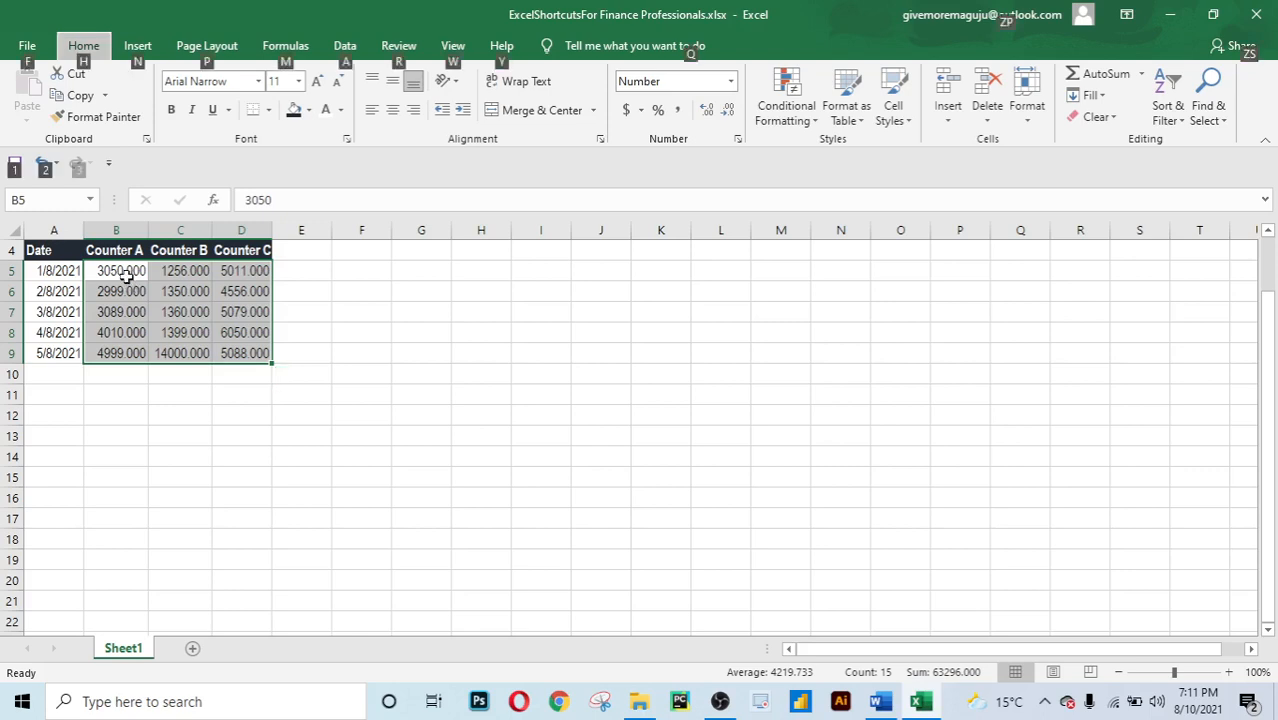
pyautogui.press('h')
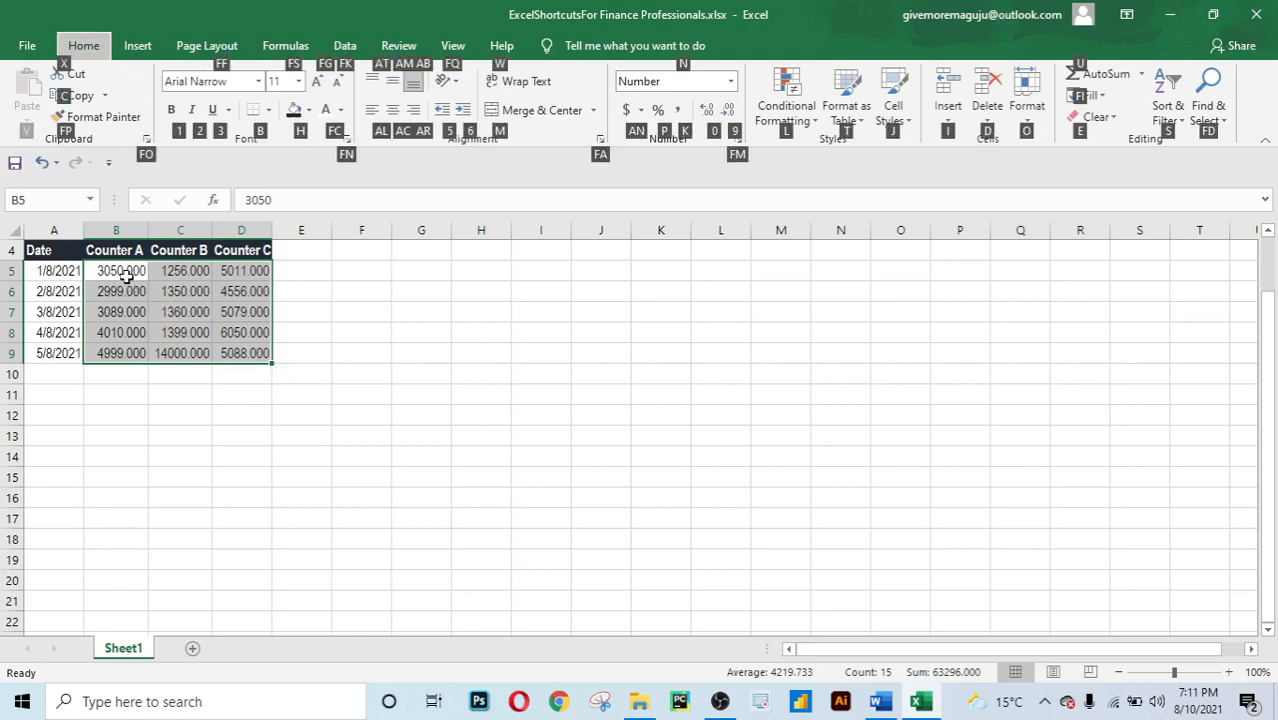
pyautogui.press('9')
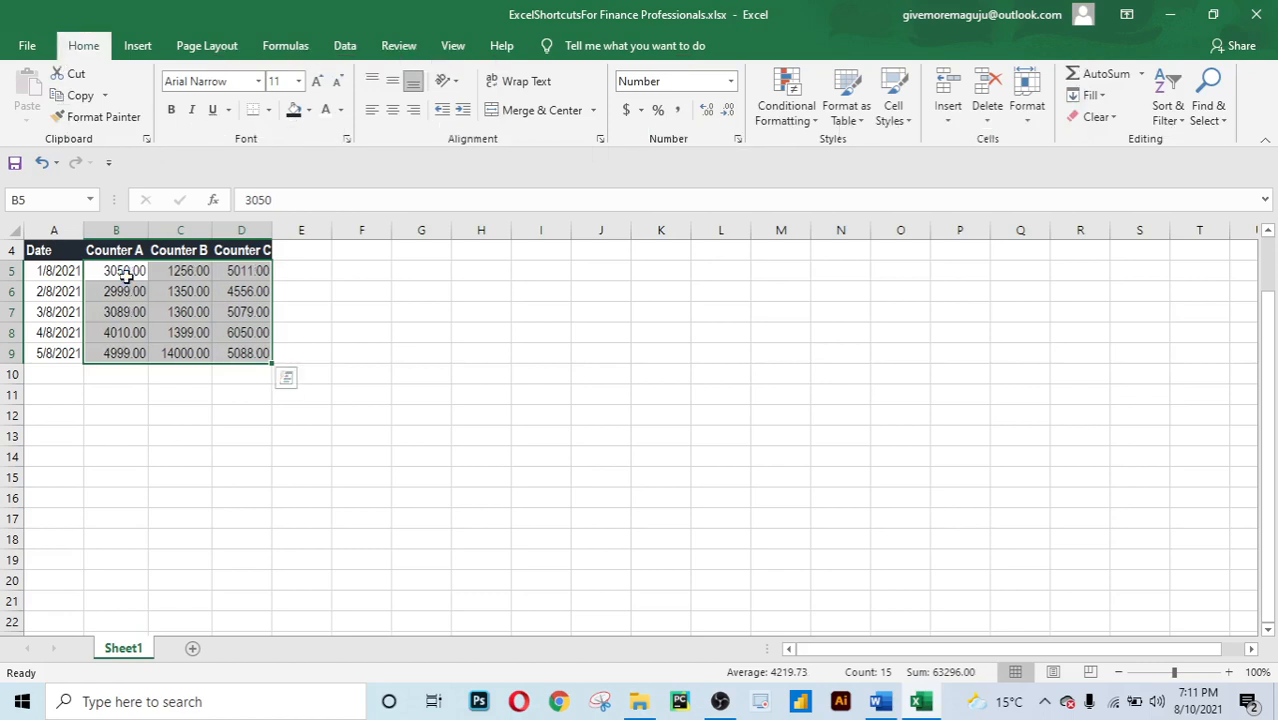
pyautogui.click(210, 440)
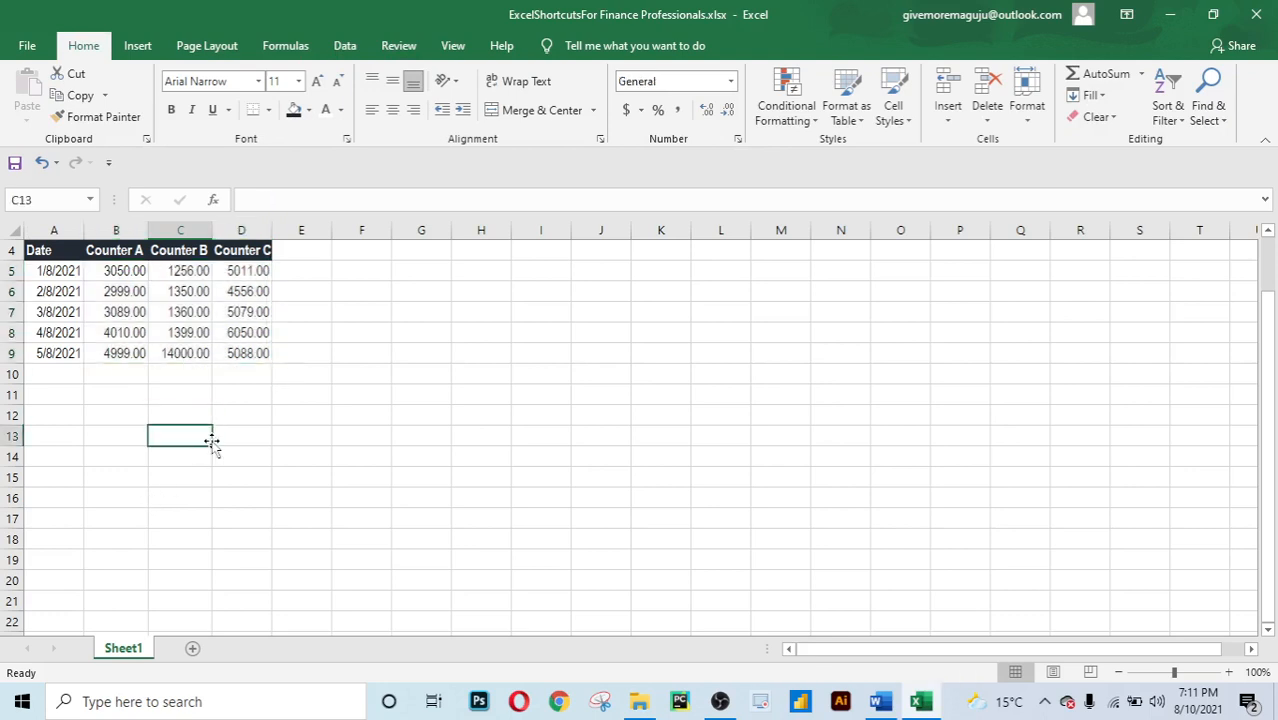
pyautogui.click(262, 417)
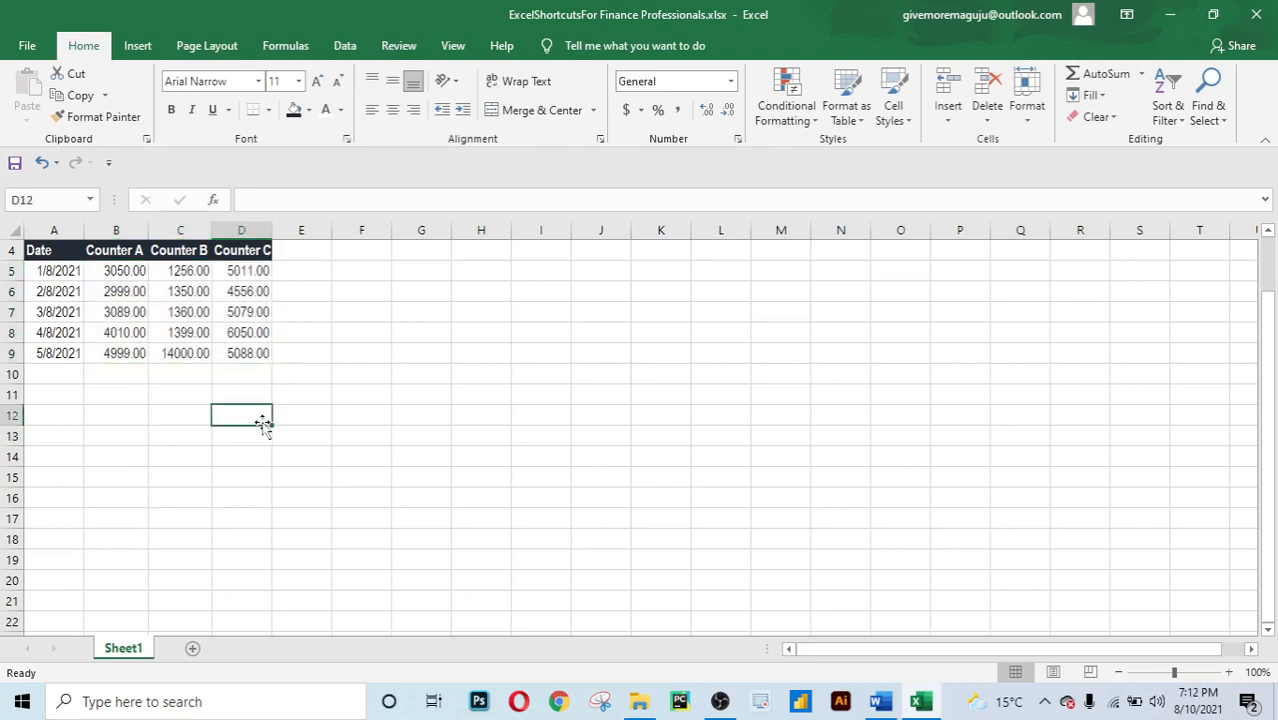
pyautogui.scroll(1, 275, 419)
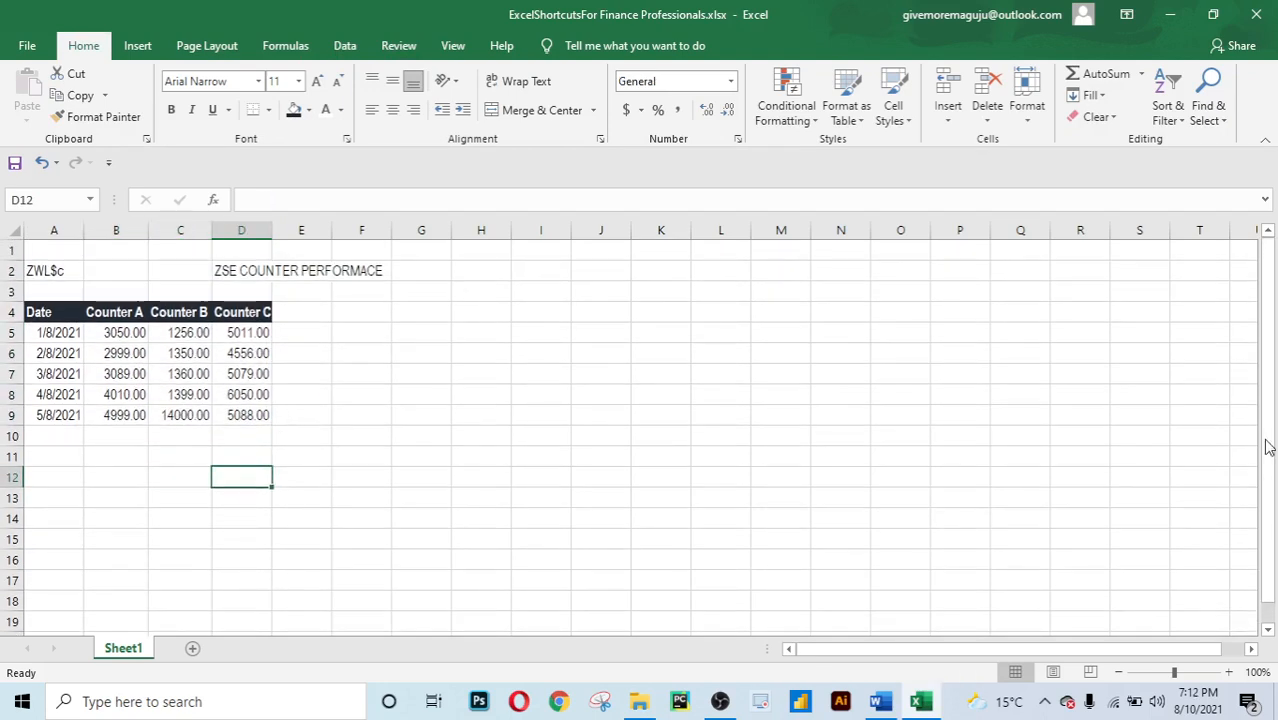
pyautogui.hotkey('alt', 'Tab')
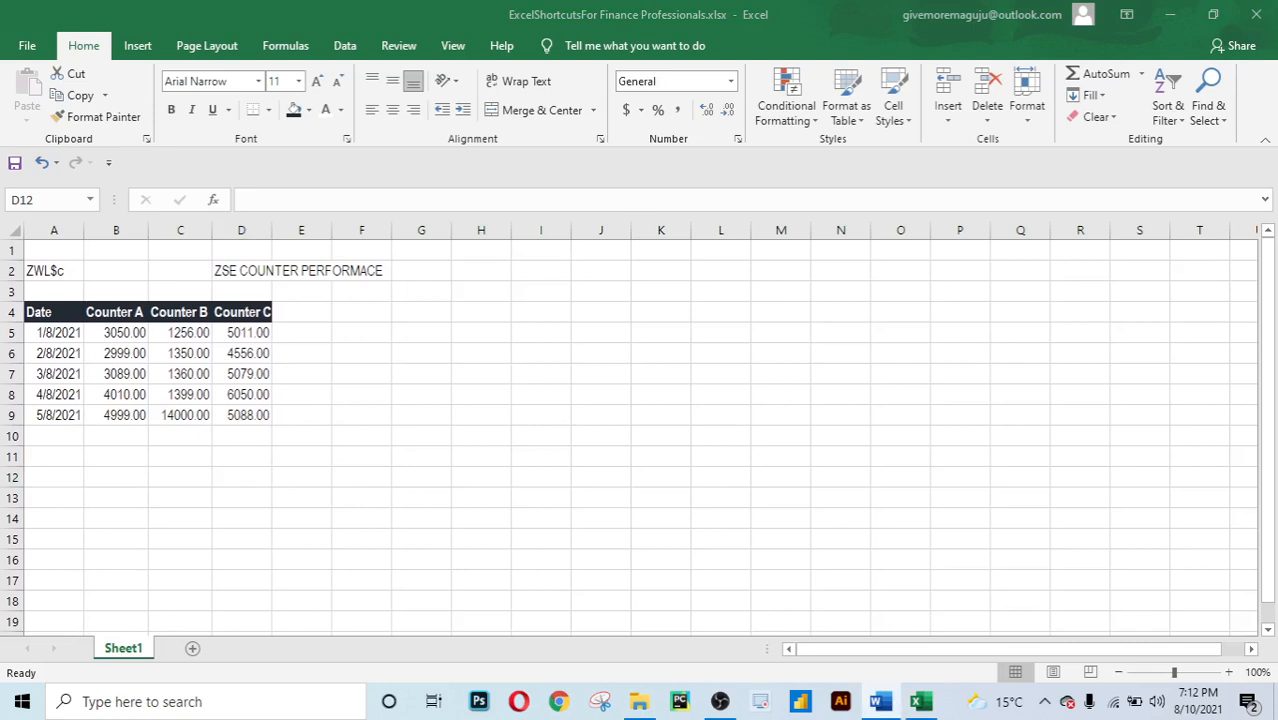
pyautogui.hotkey('alt', 'Tab')
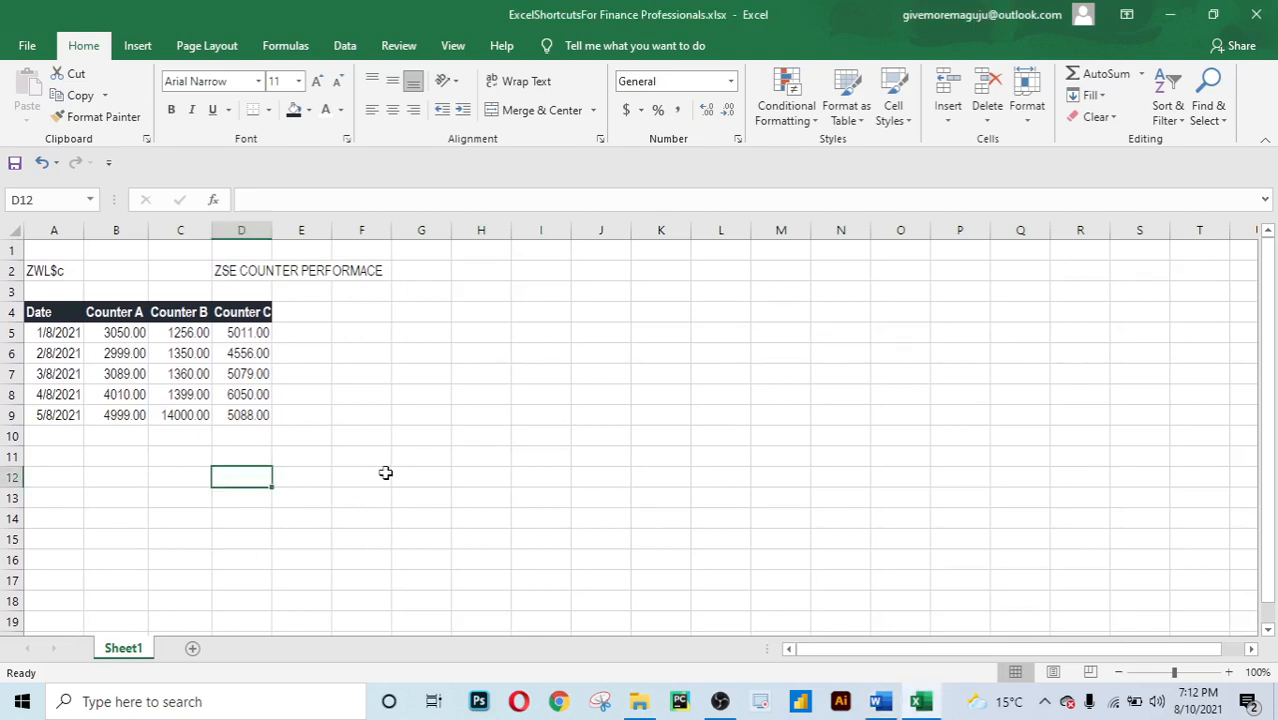
pyautogui.click(385, 474)
pyautogui.click(207, 518)
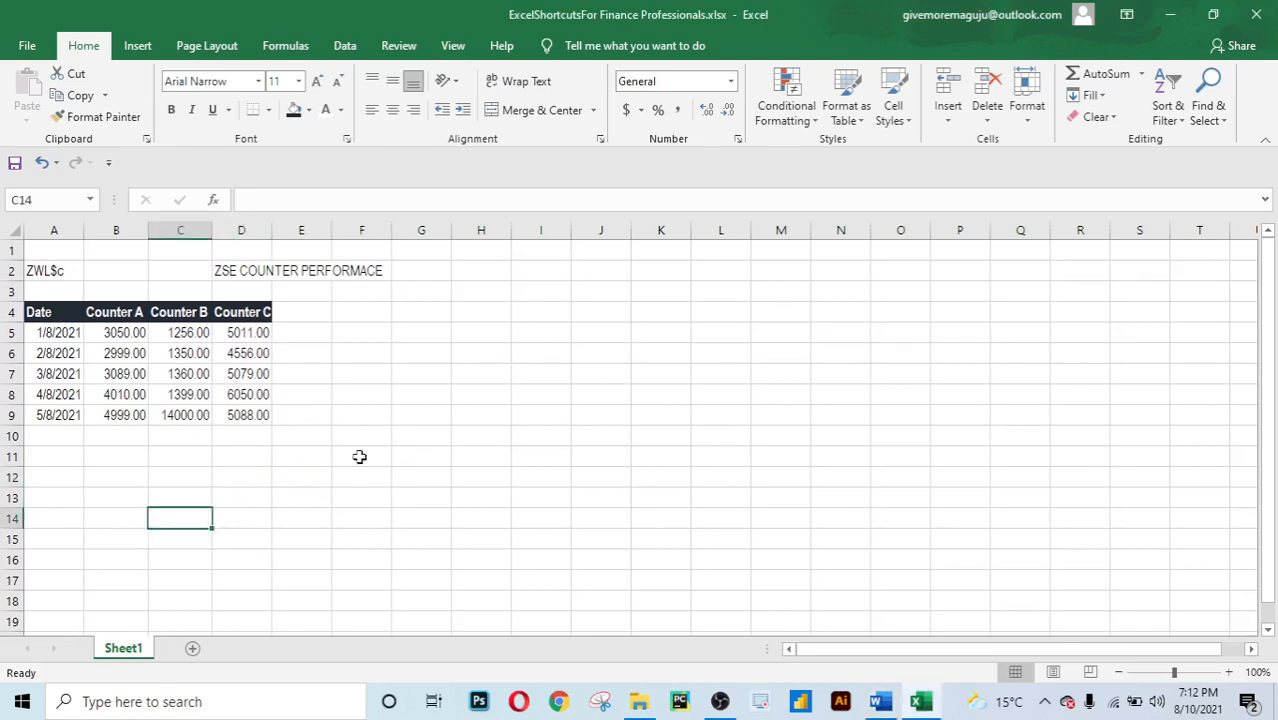
# Right-align the Date header in cell A4.
pyautogui.click(58, 314)
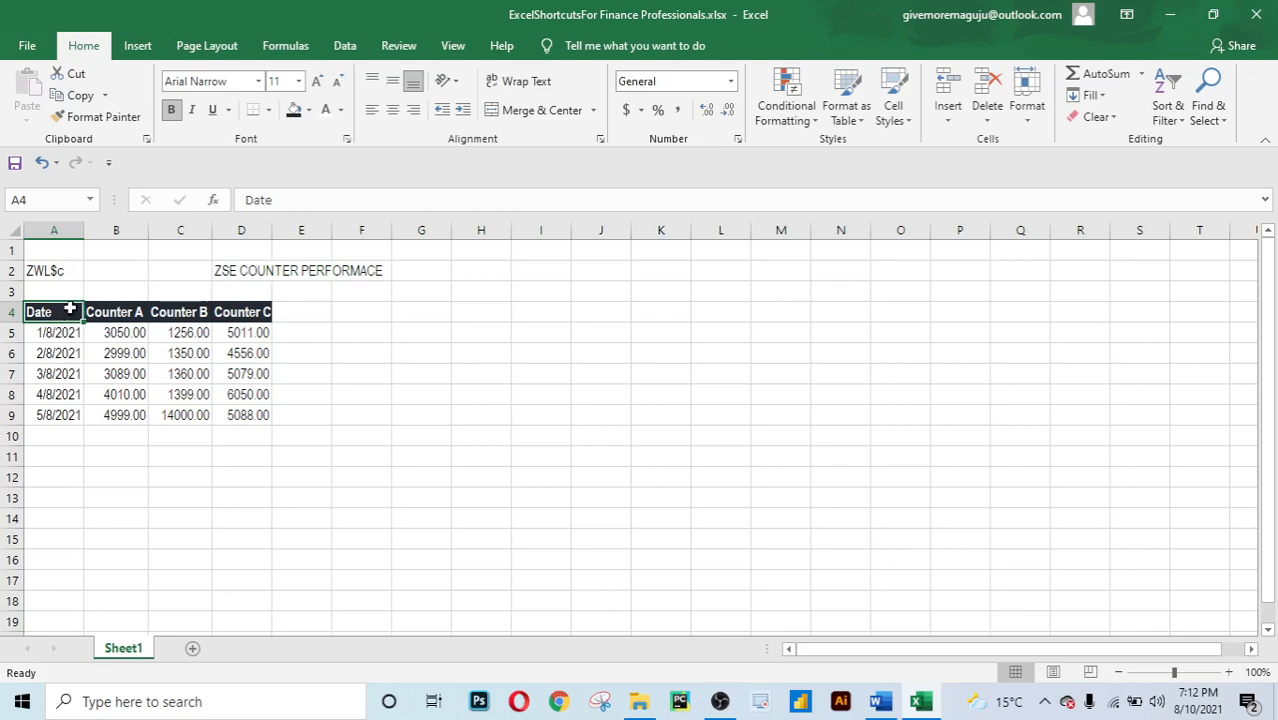
pyautogui.hotkey('ctrl', 'Down')
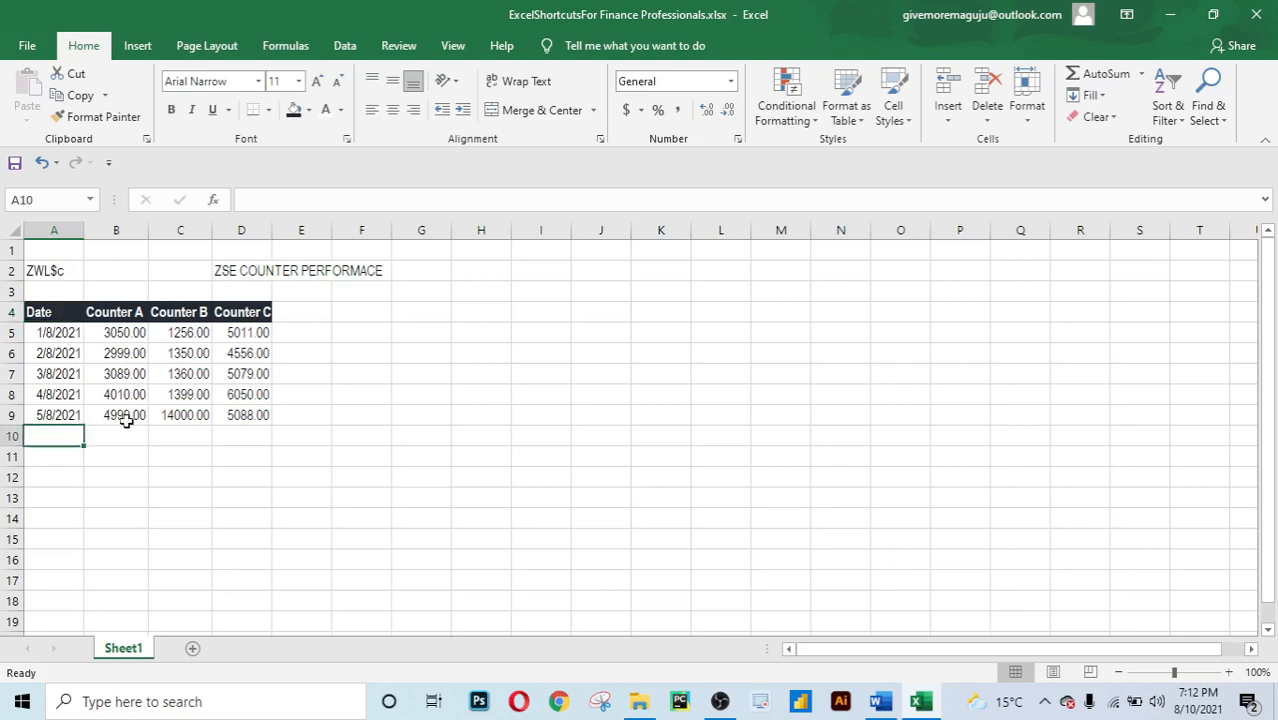
pyautogui.press('Up')
pyautogui.press('Up')
pyautogui.press('Up')
pyautogui.press('Up')
pyautogui.press('Up')
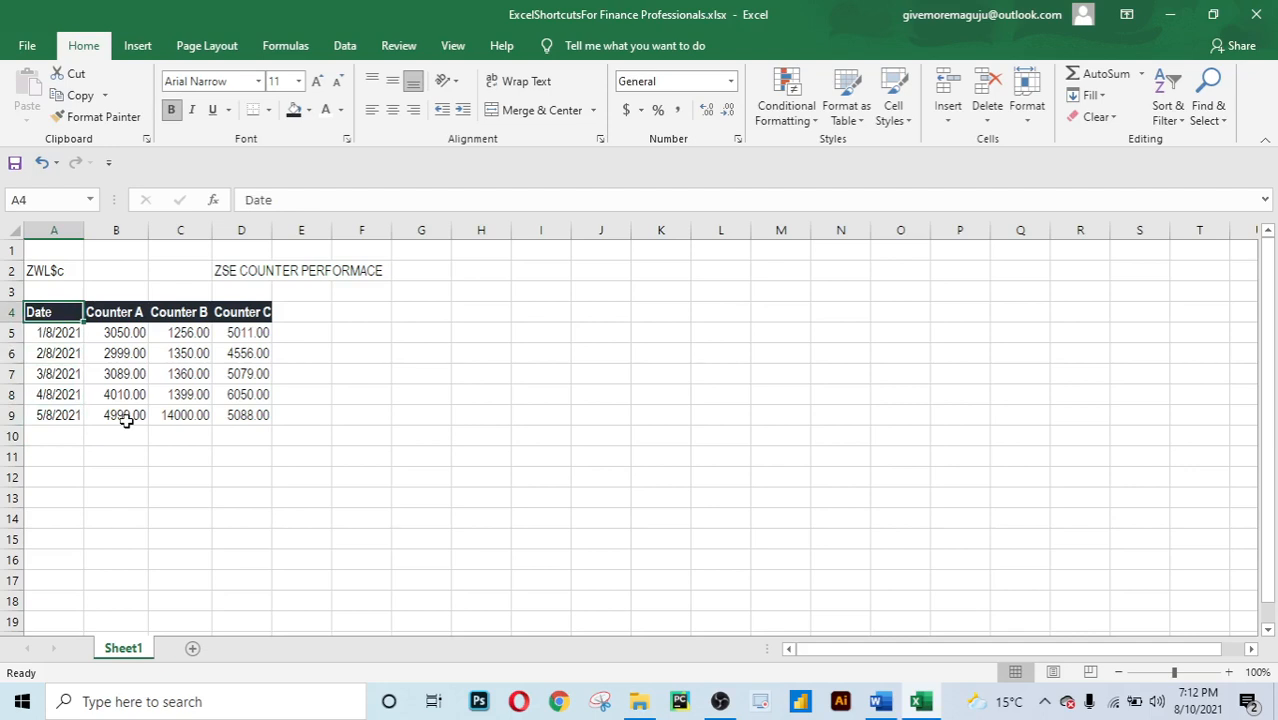
pyautogui.press('alt')
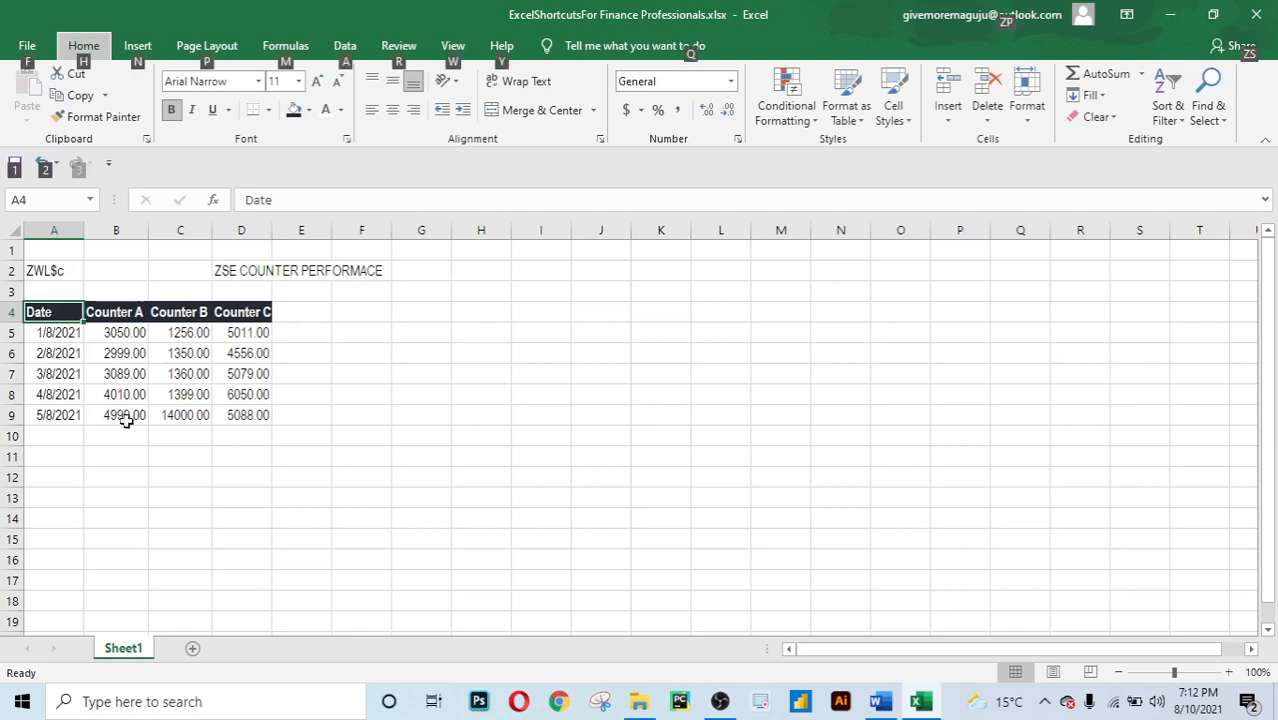
pyautogui.press('h')
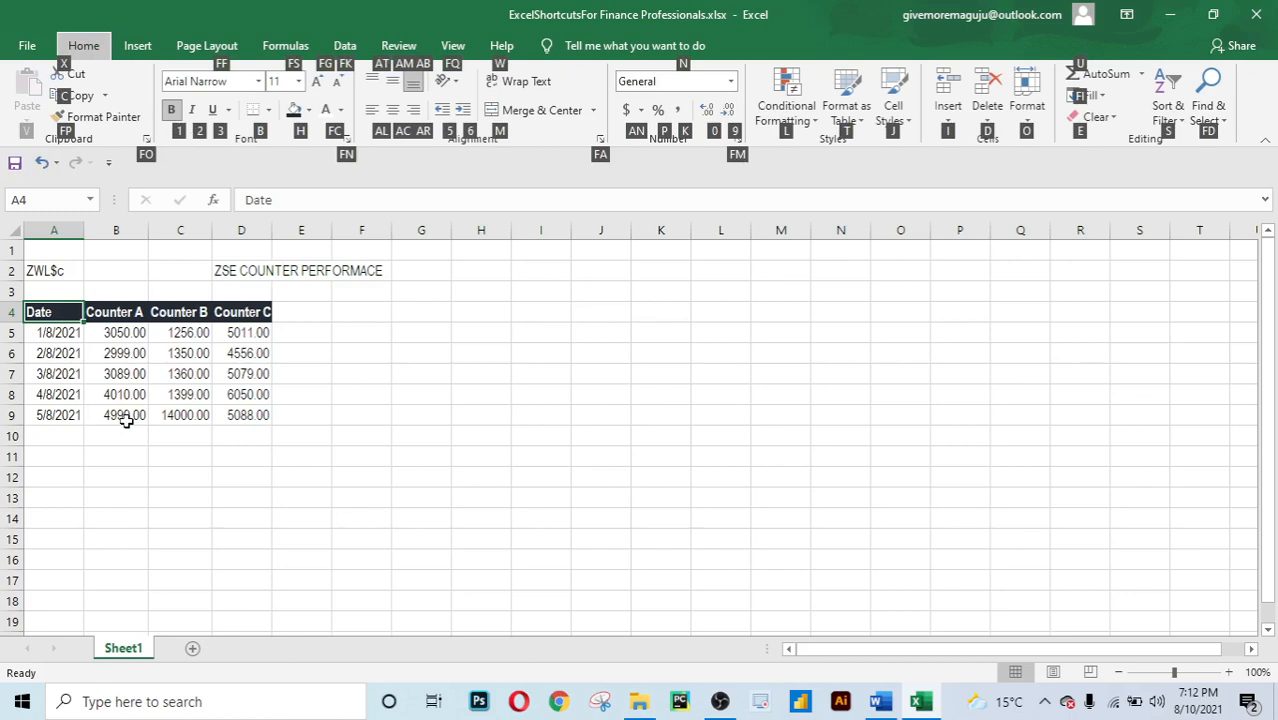
pyautogui.press('a')
pyautogui.press('r')
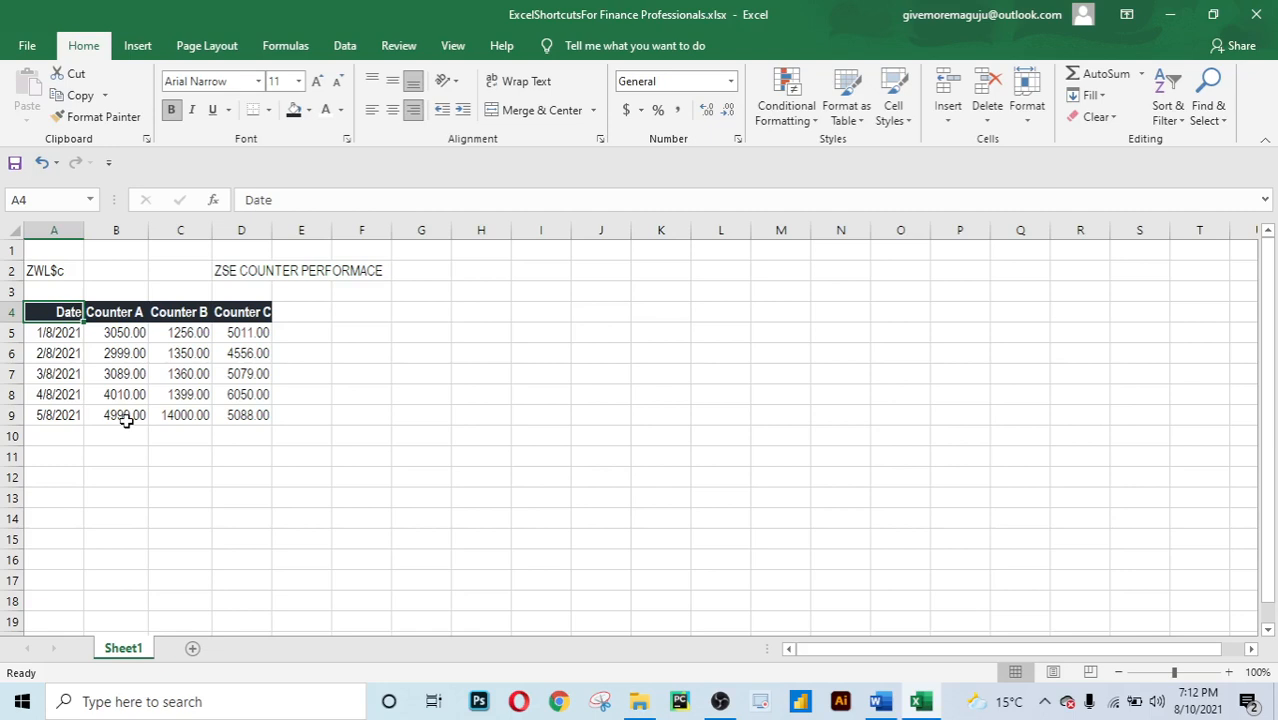
# Centre the Date header horizontally in cell A4.
pyautogui.press('alt')
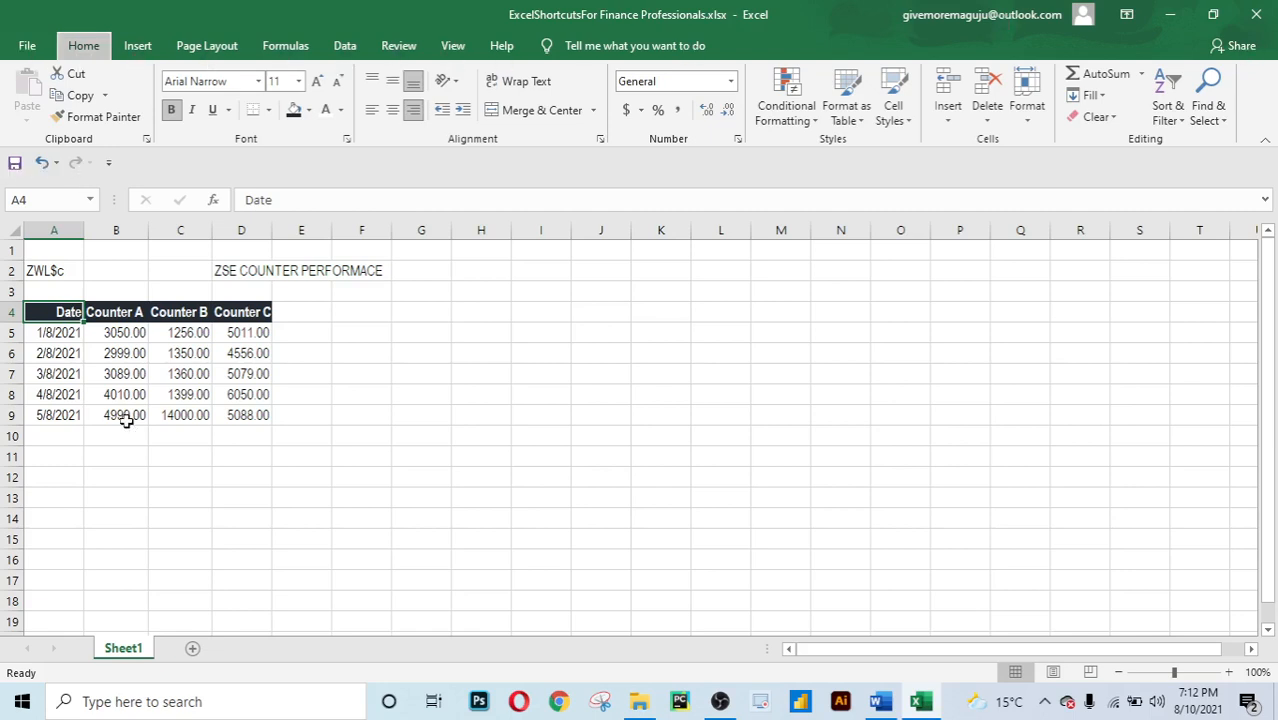
pyautogui.press('h')
pyautogui.press('a')
pyautogui.press('c')
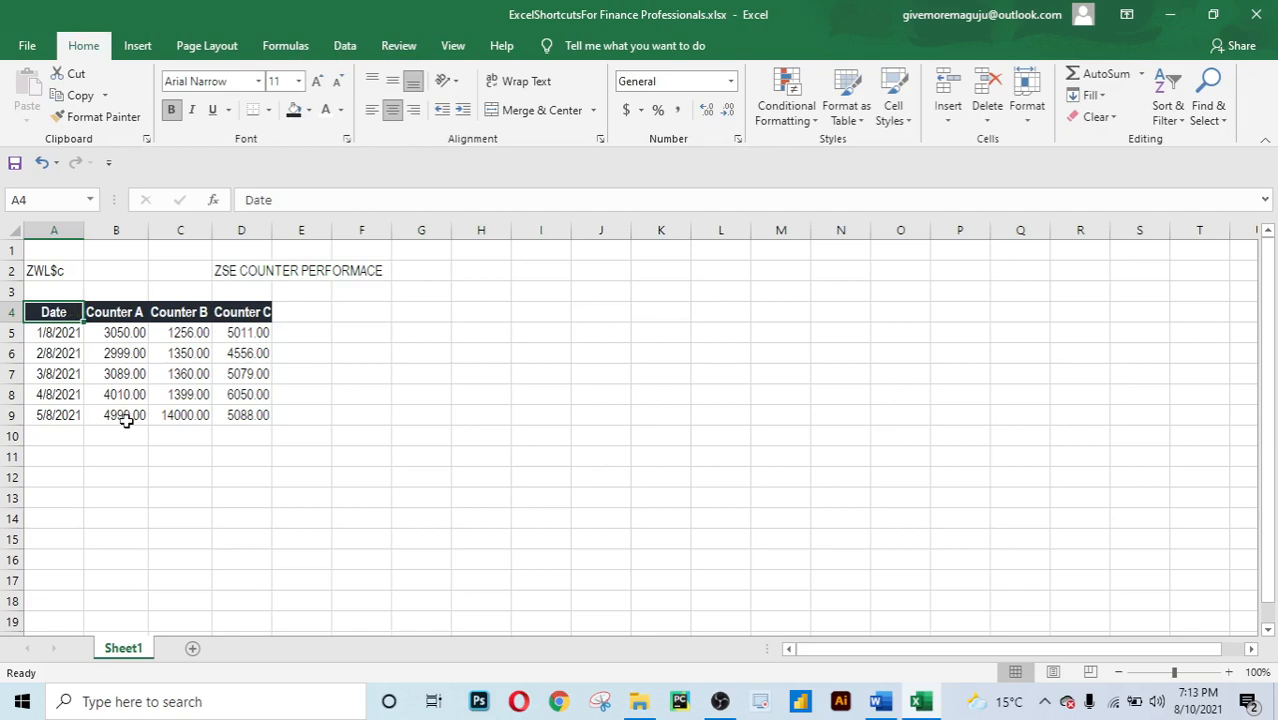
pyautogui.click(175, 498)
pyautogui.click(197, 457)
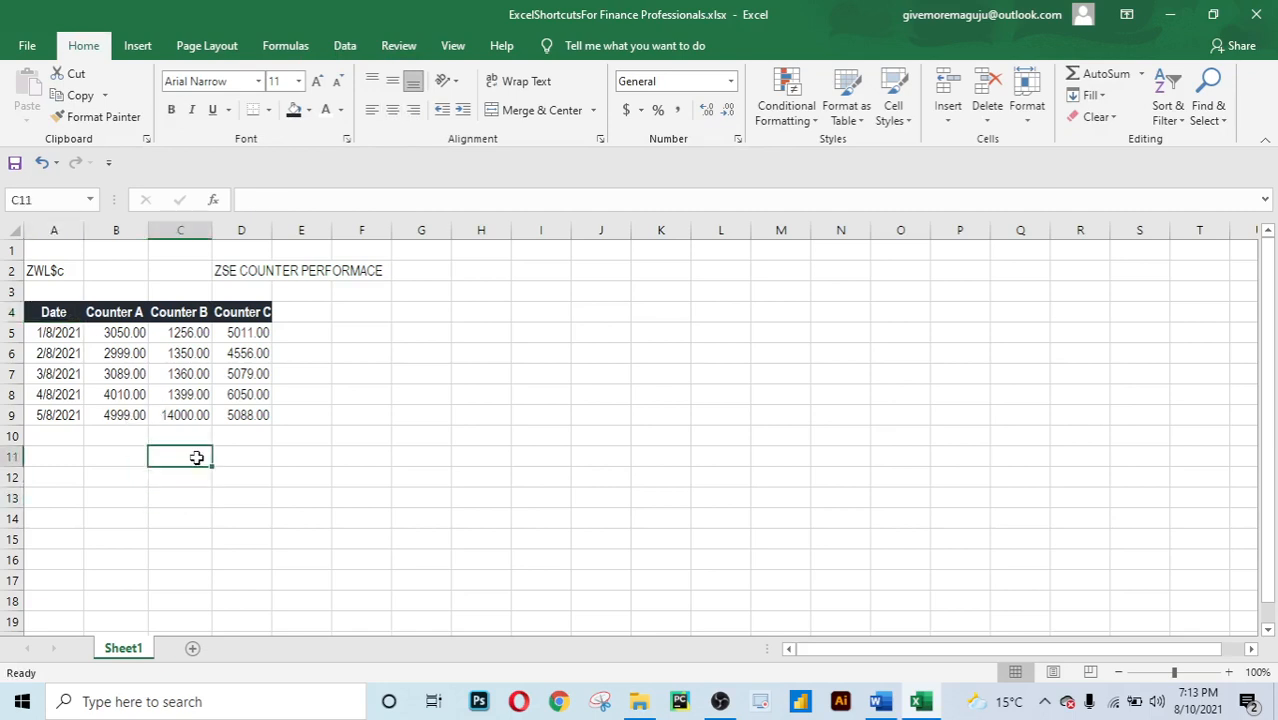
pyautogui.click(160, 479)
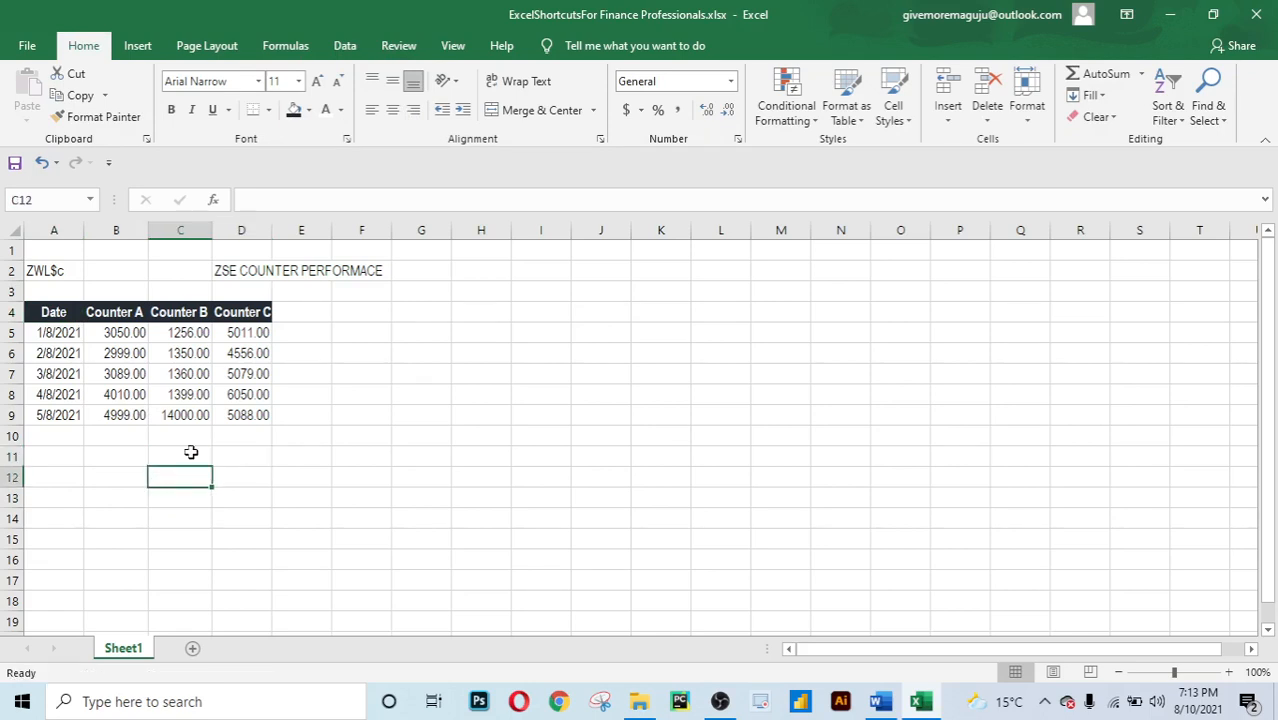
pyautogui.click(191, 452)
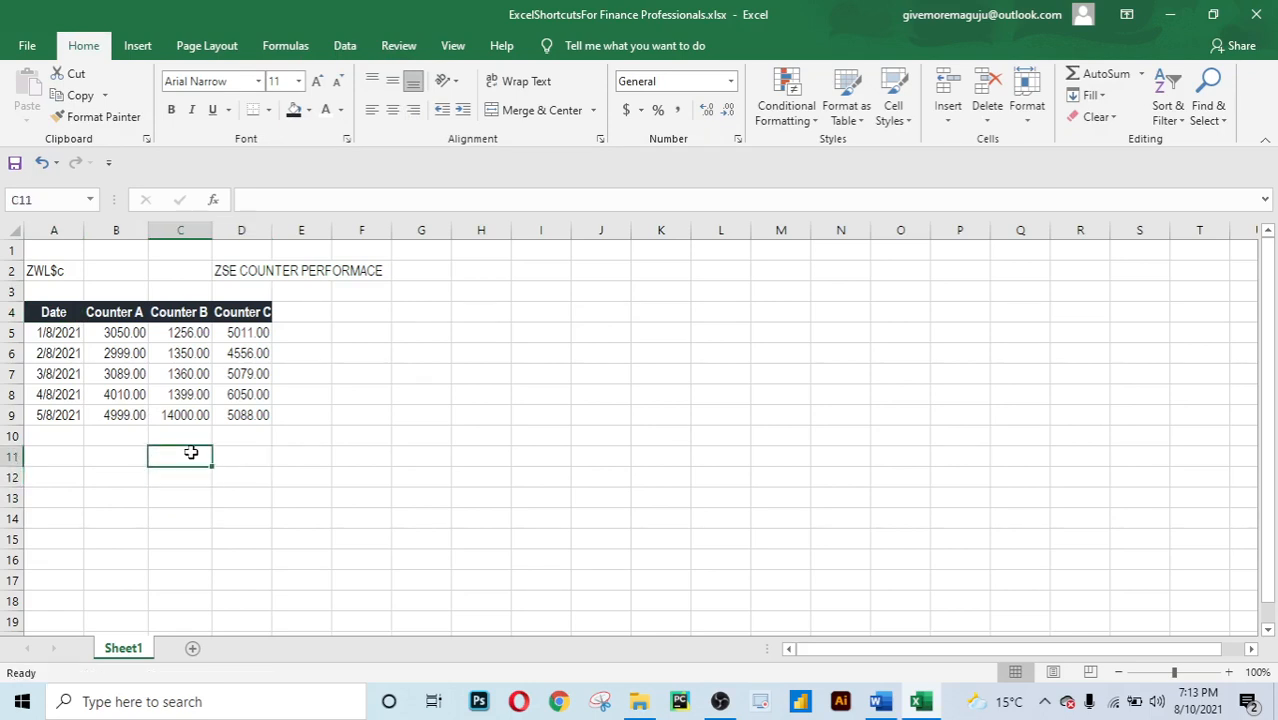
pyautogui.click(146, 516)
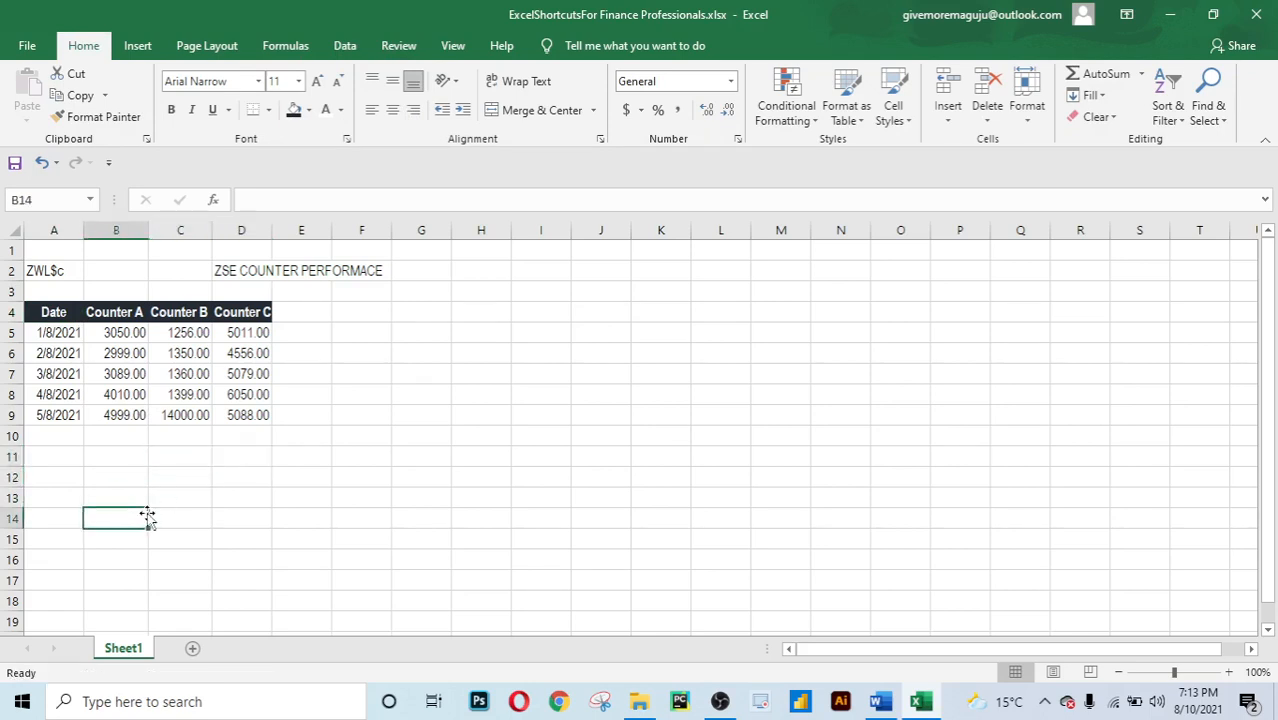
pyautogui.click(121, 312)
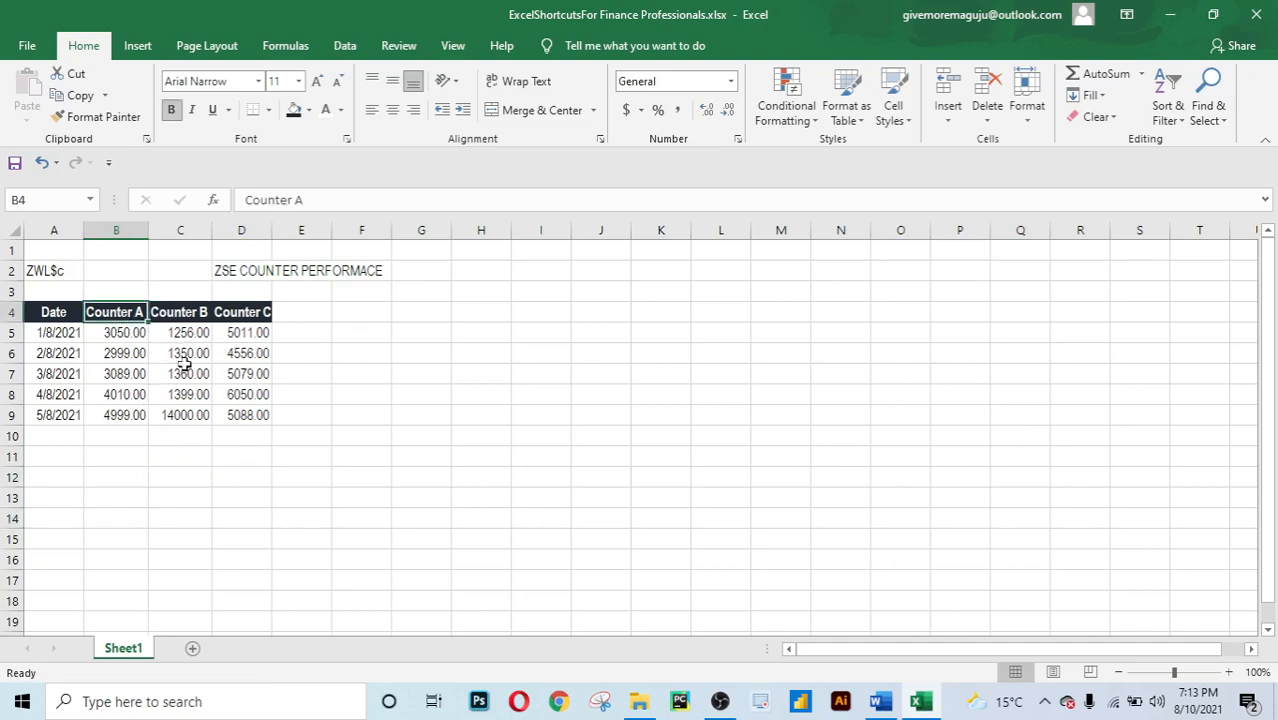
pyautogui.click(178, 312)
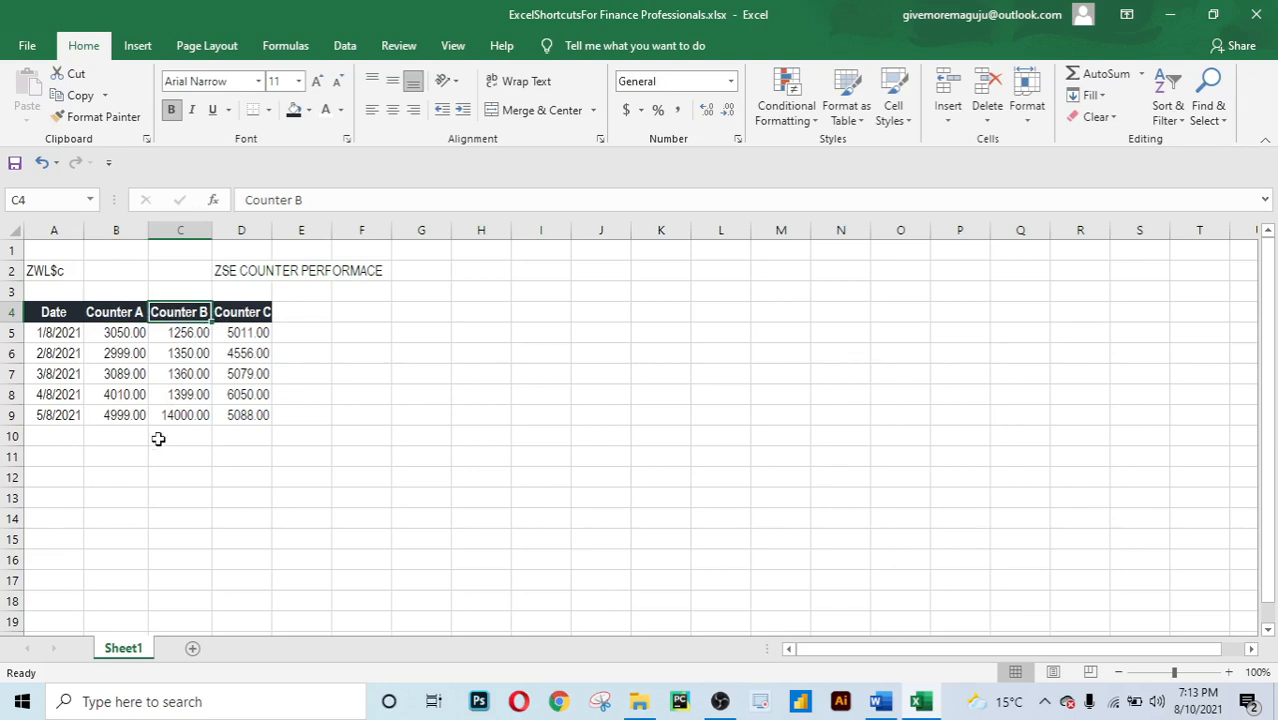
pyautogui.click(249, 314)
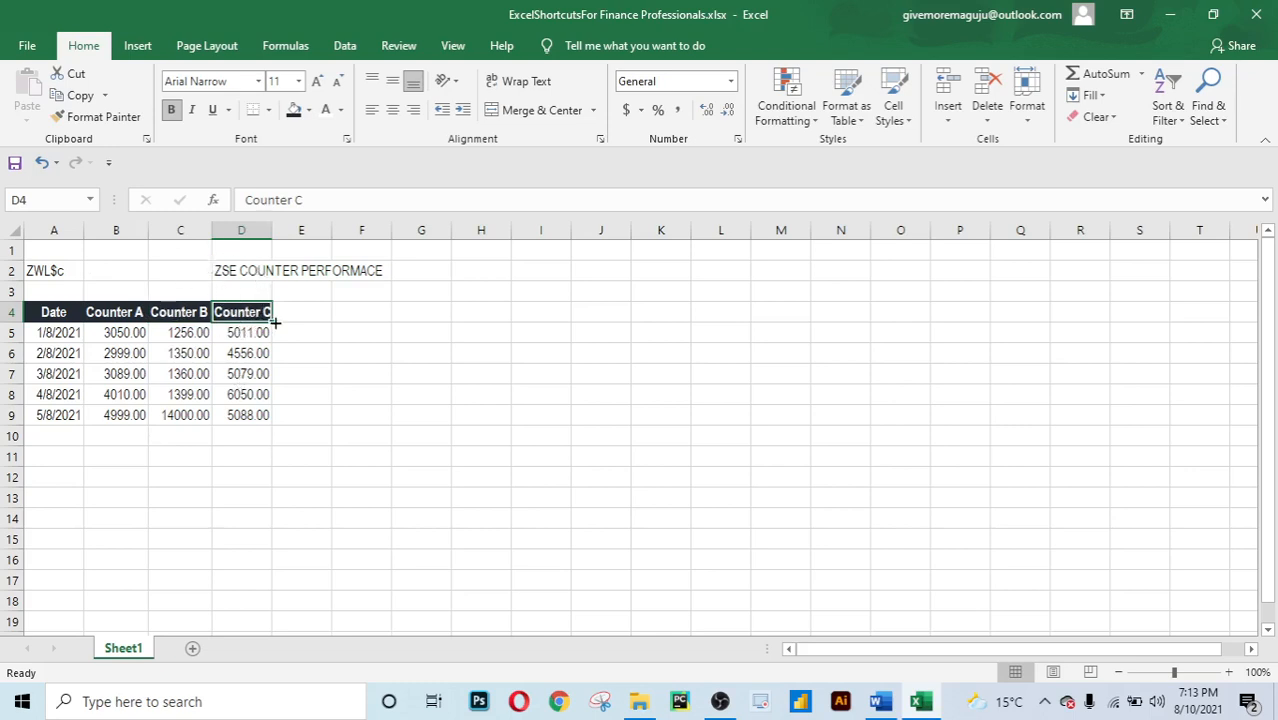
# Insert a new sheet column between the Counter A and Counter B columns.
pyautogui.click(131, 312)
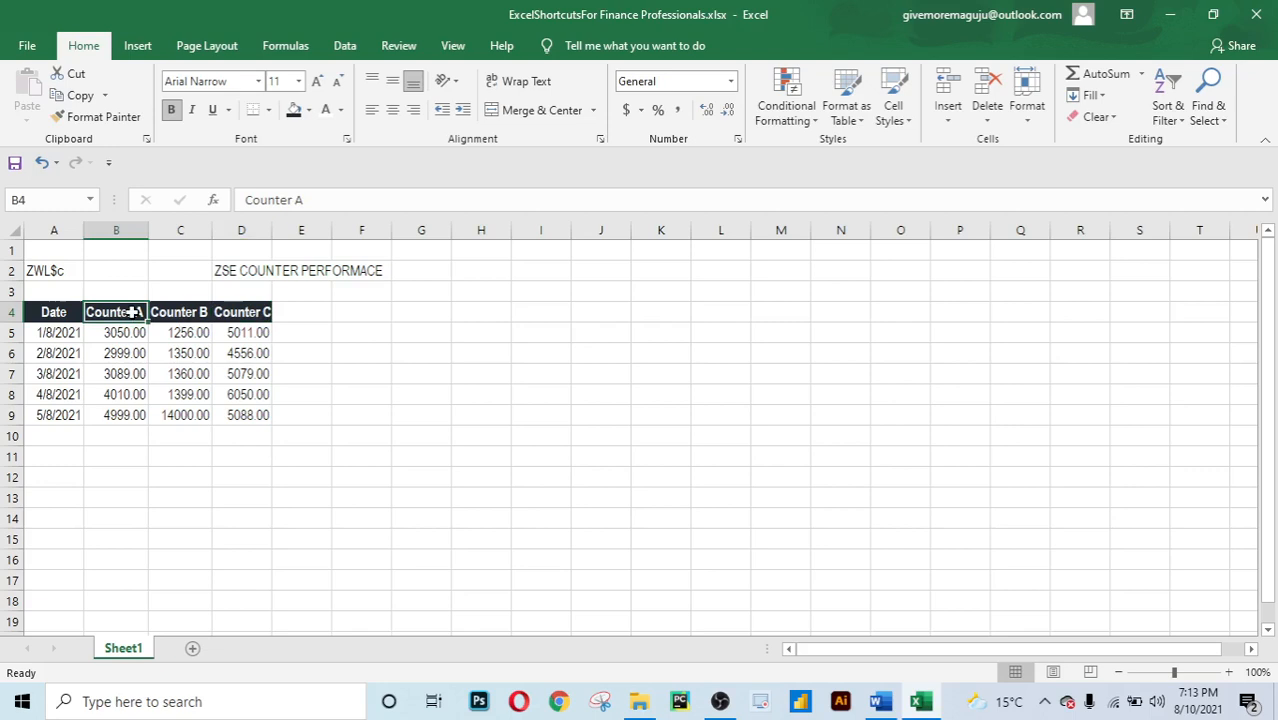
pyautogui.click(187, 312)
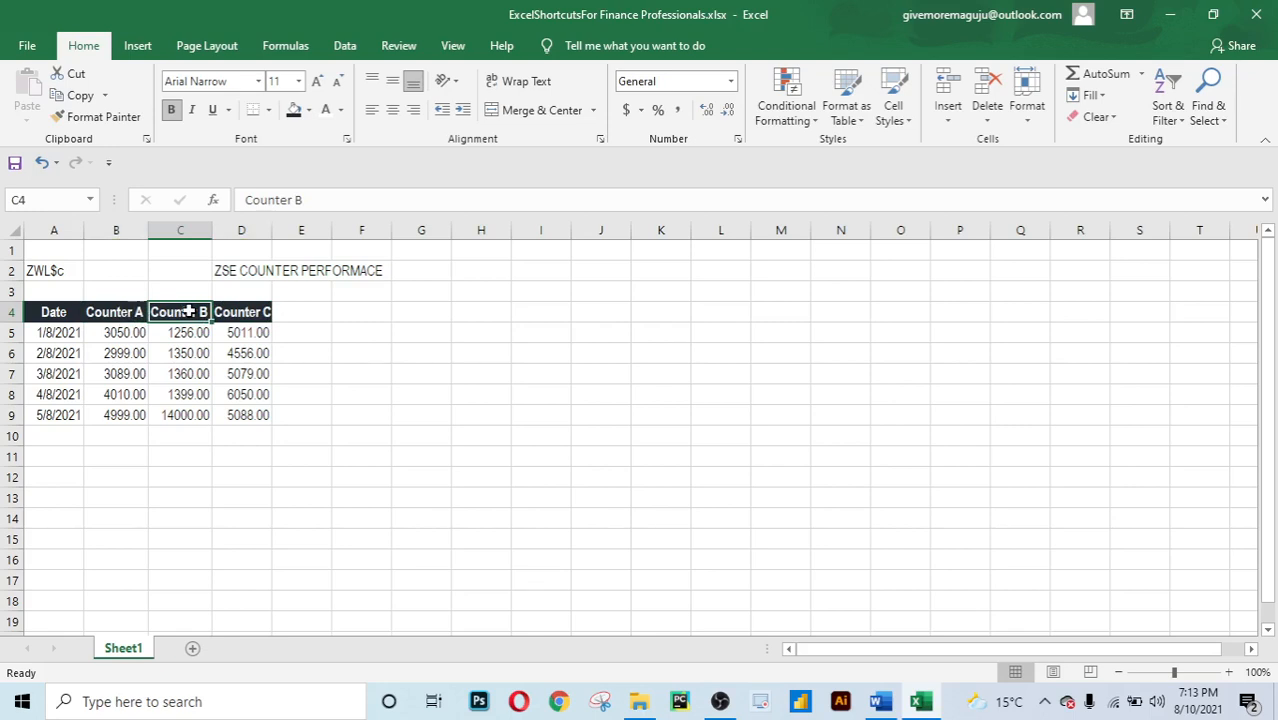
pyautogui.press('alt')
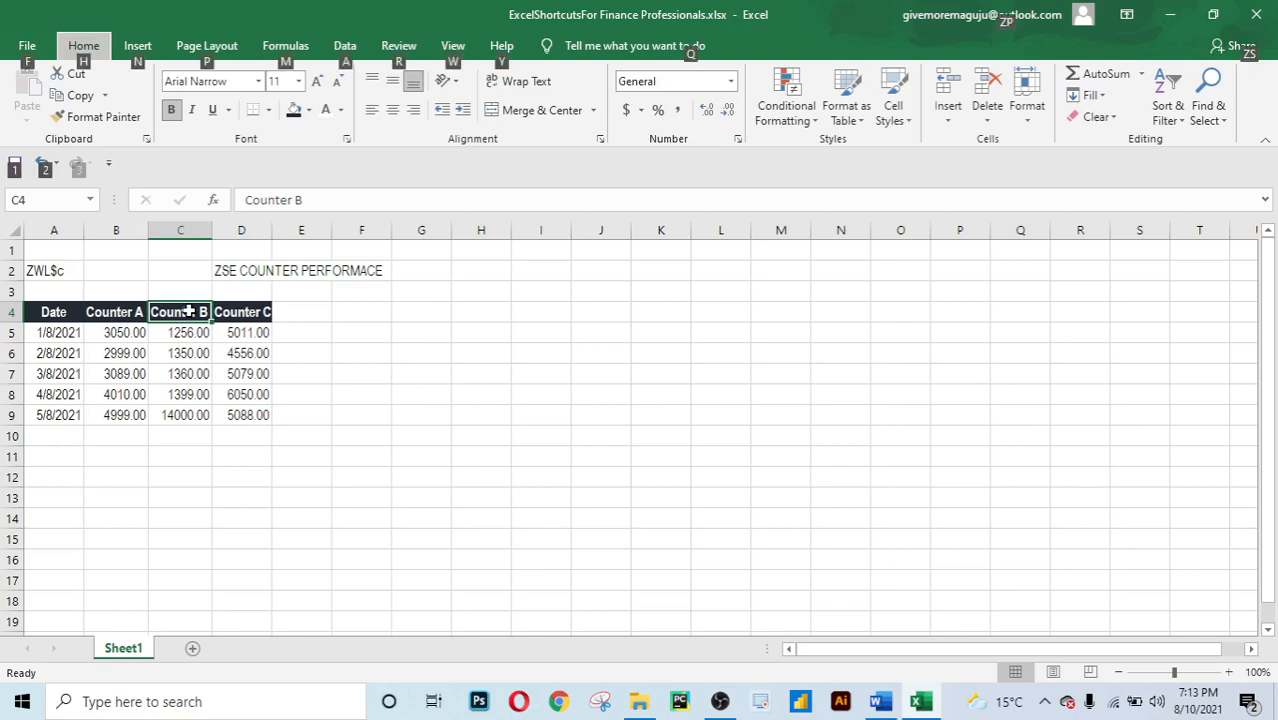
pyautogui.press('h')
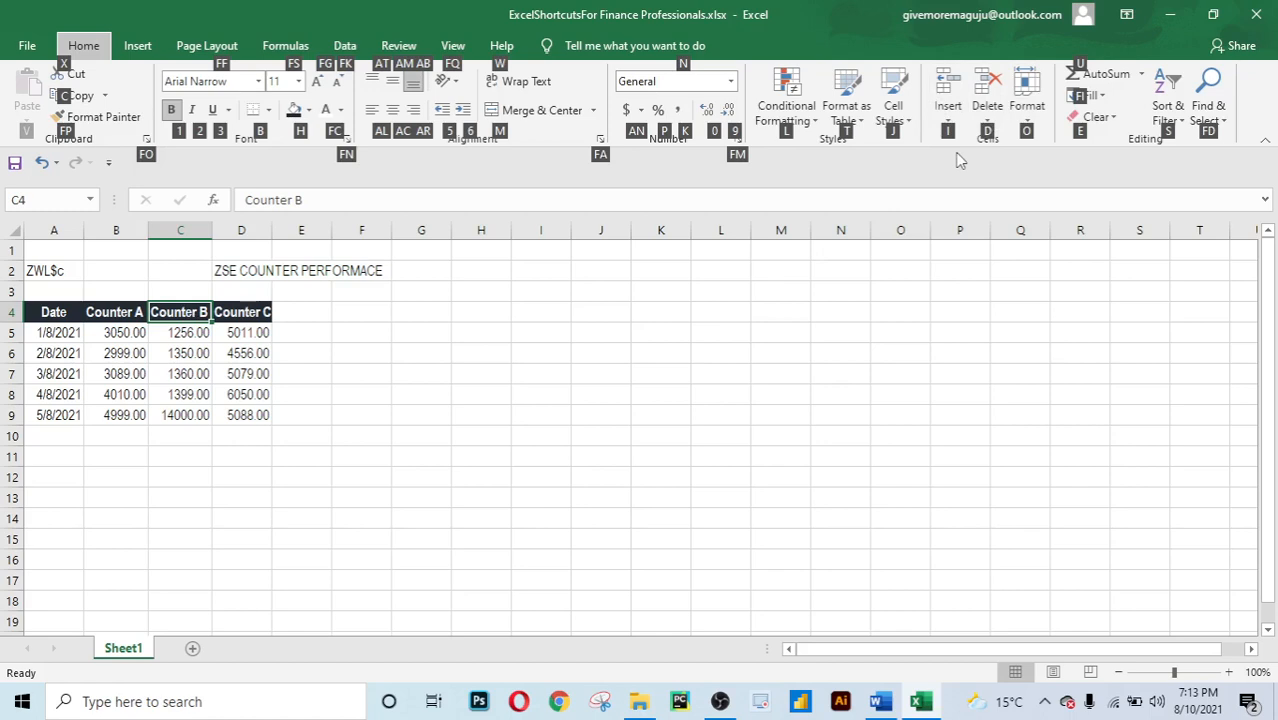
pyautogui.press('i')
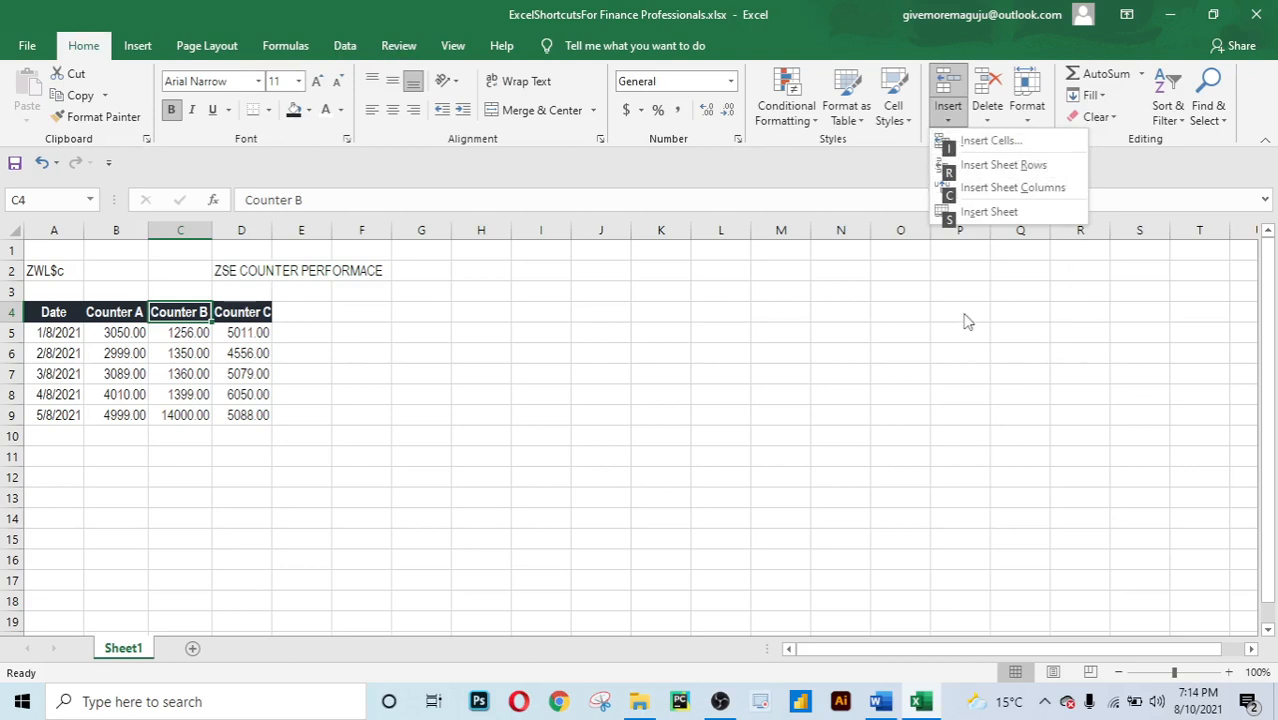
pyautogui.click(1047, 190)
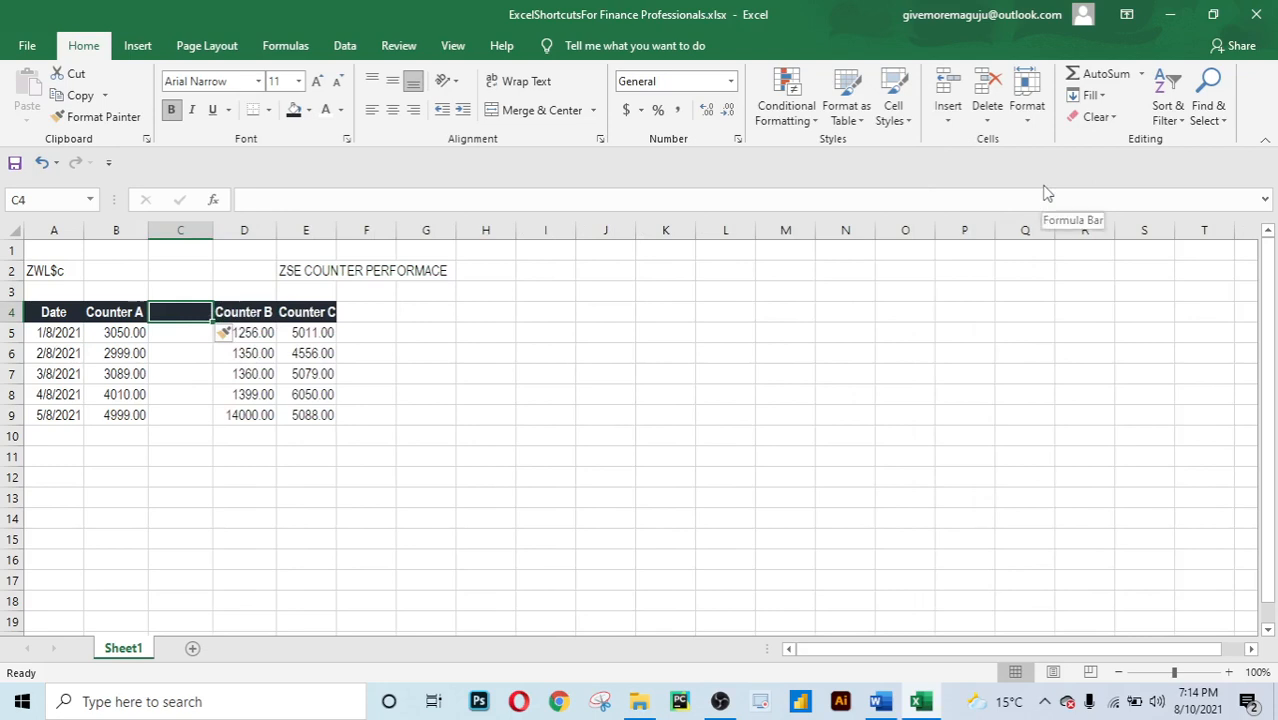
pyautogui.click(280, 496)
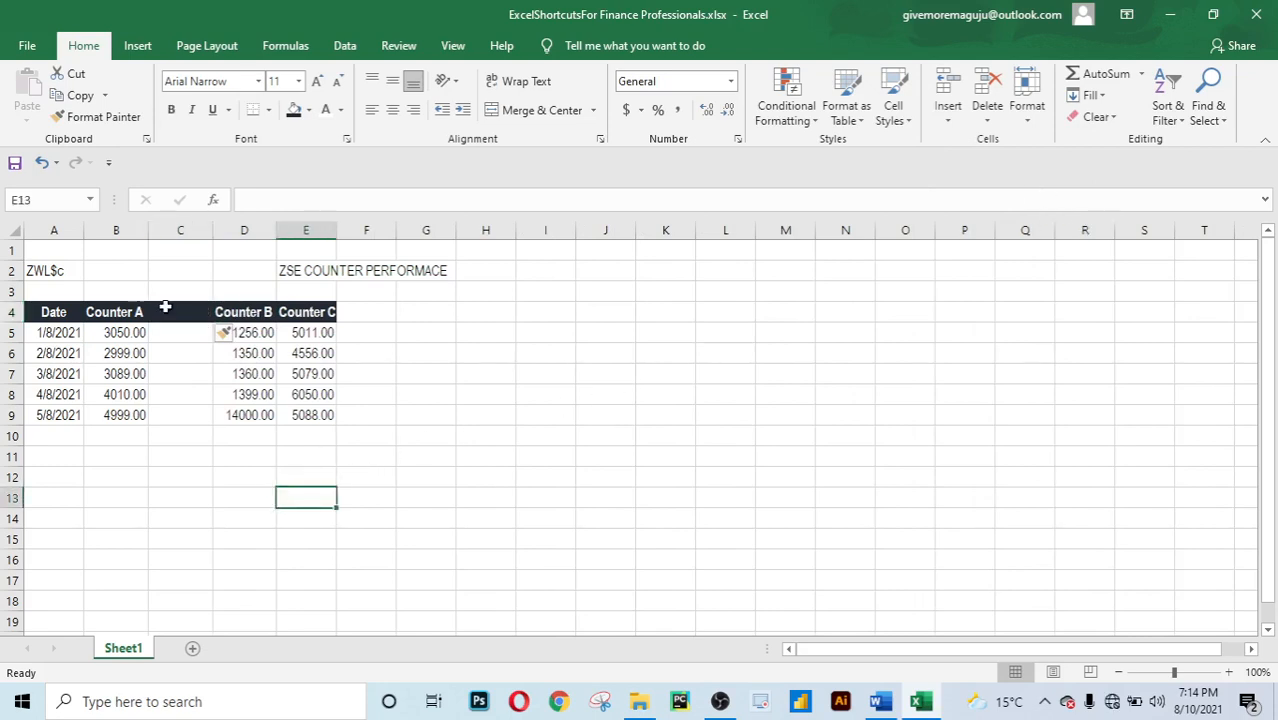
pyautogui.click(165, 309)
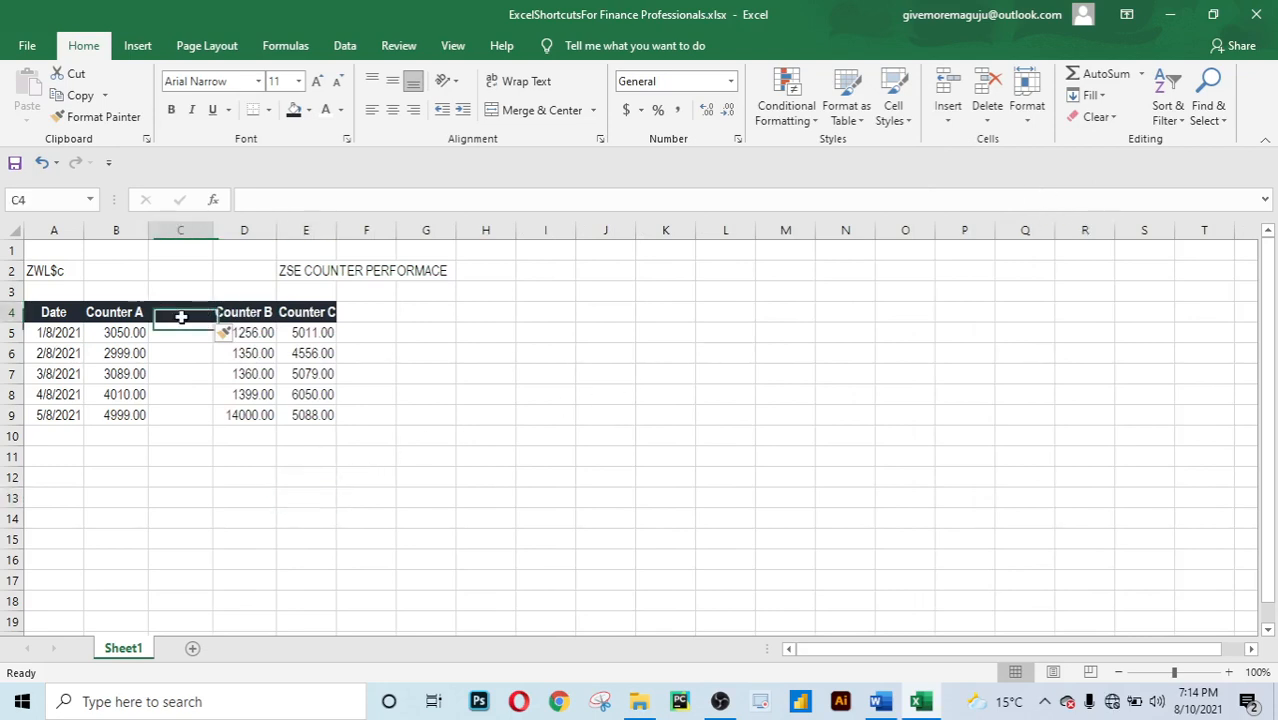
# Insert a new sheet column between the Counter B and Counter C columns.
pyautogui.click(304, 312)
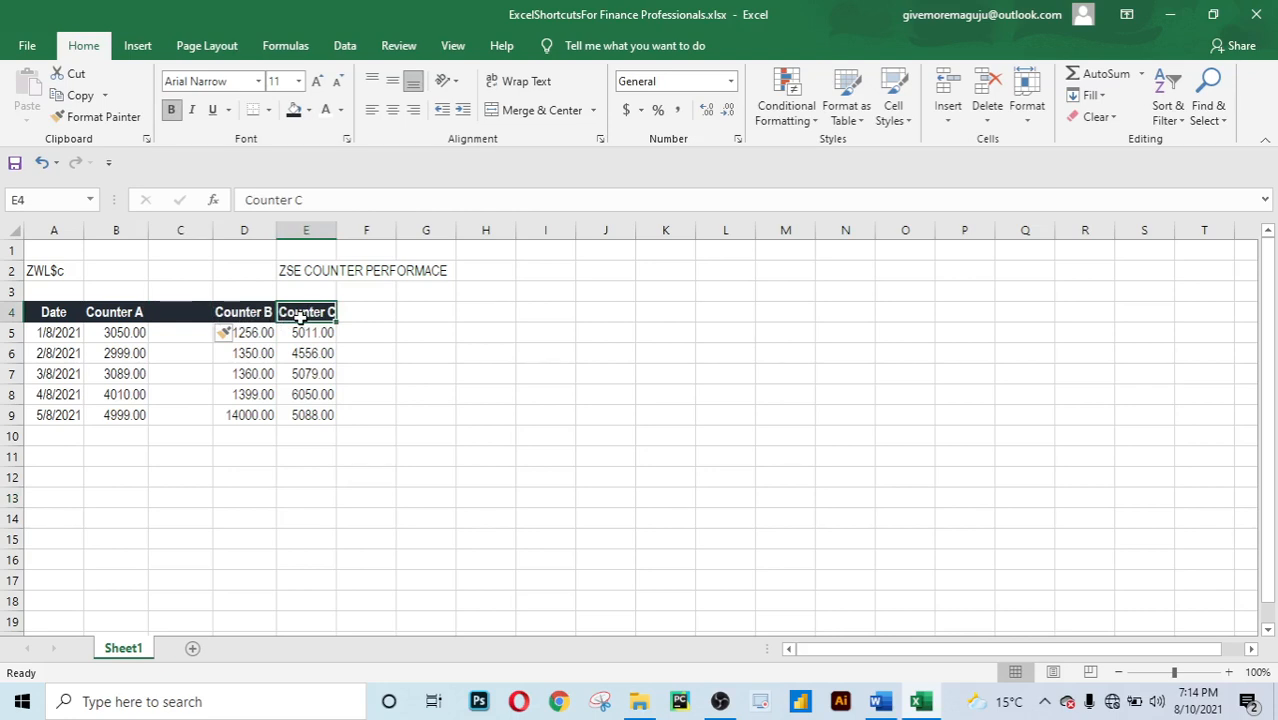
pyautogui.press('alt')
pyautogui.press('h')
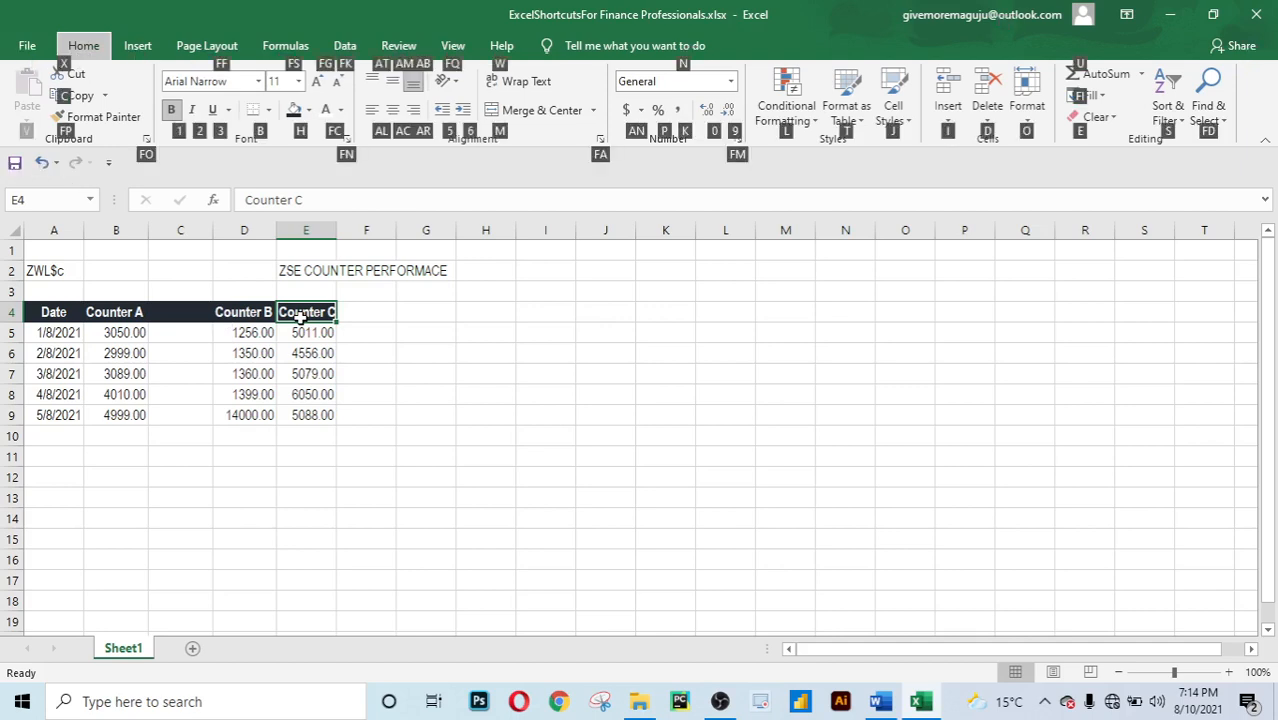
pyautogui.press('i')
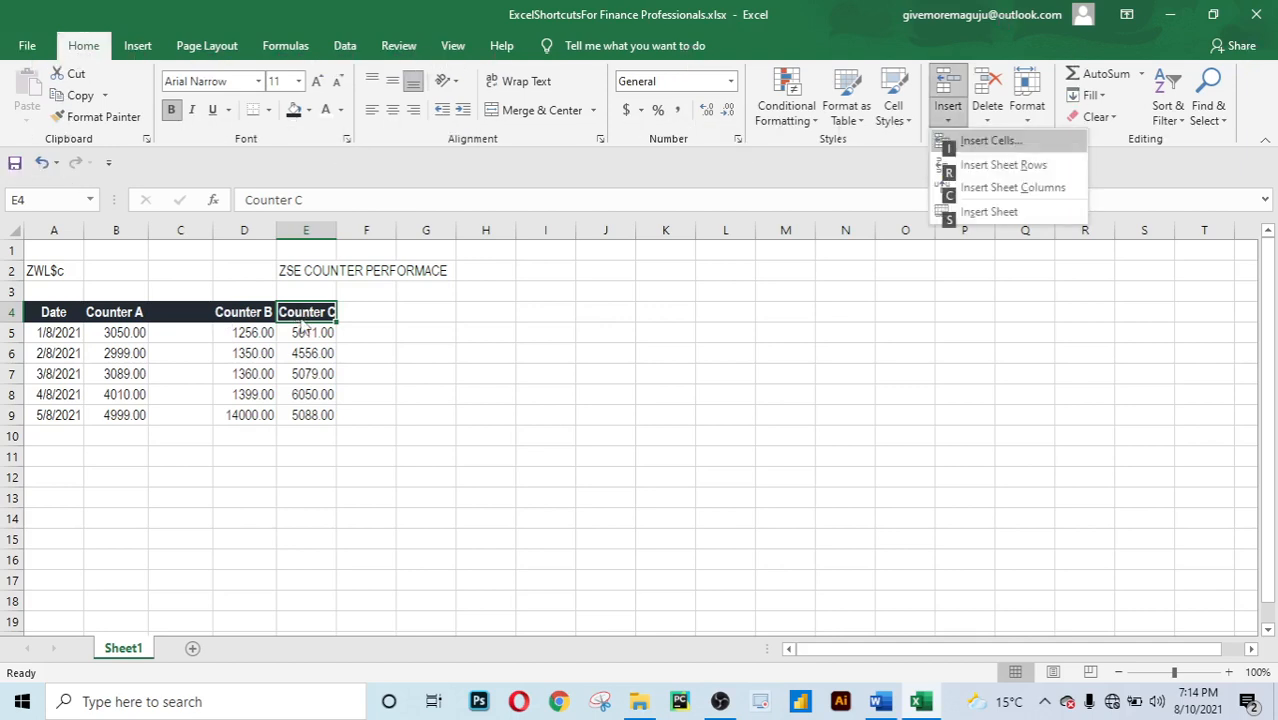
pyautogui.press('c')
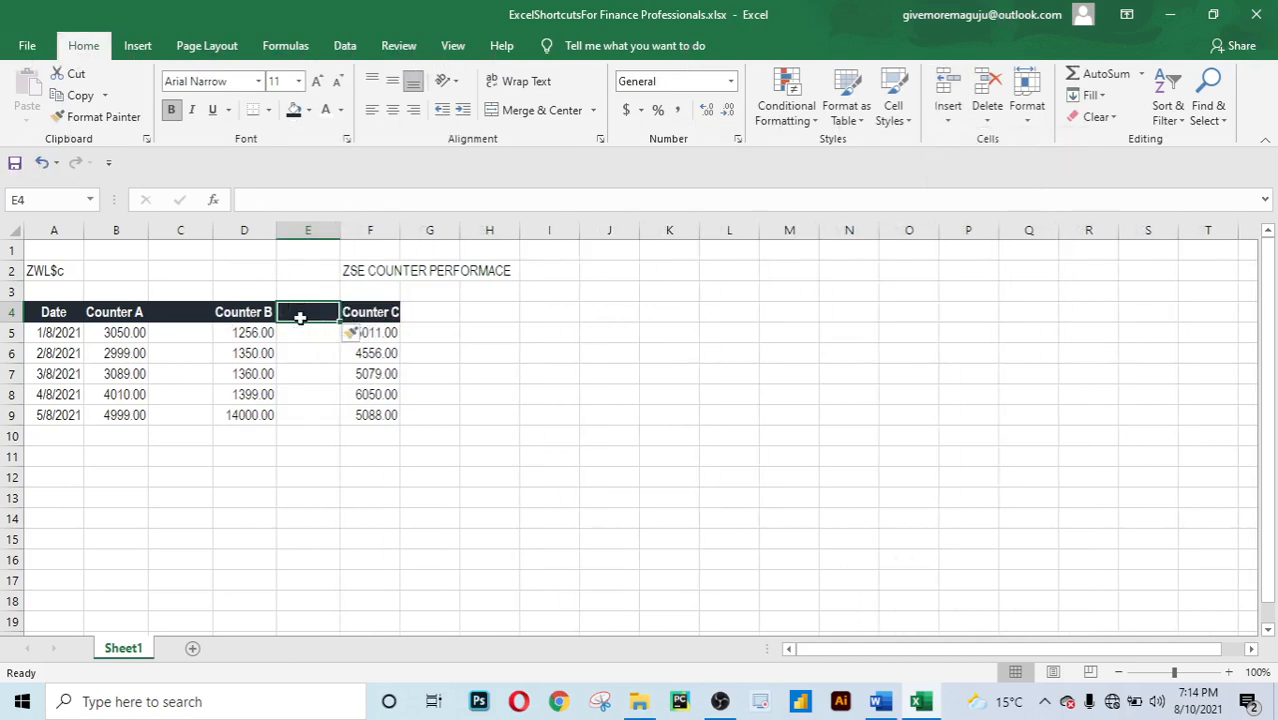
pyautogui.click(350, 479)
pyautogui.click(426, 449)
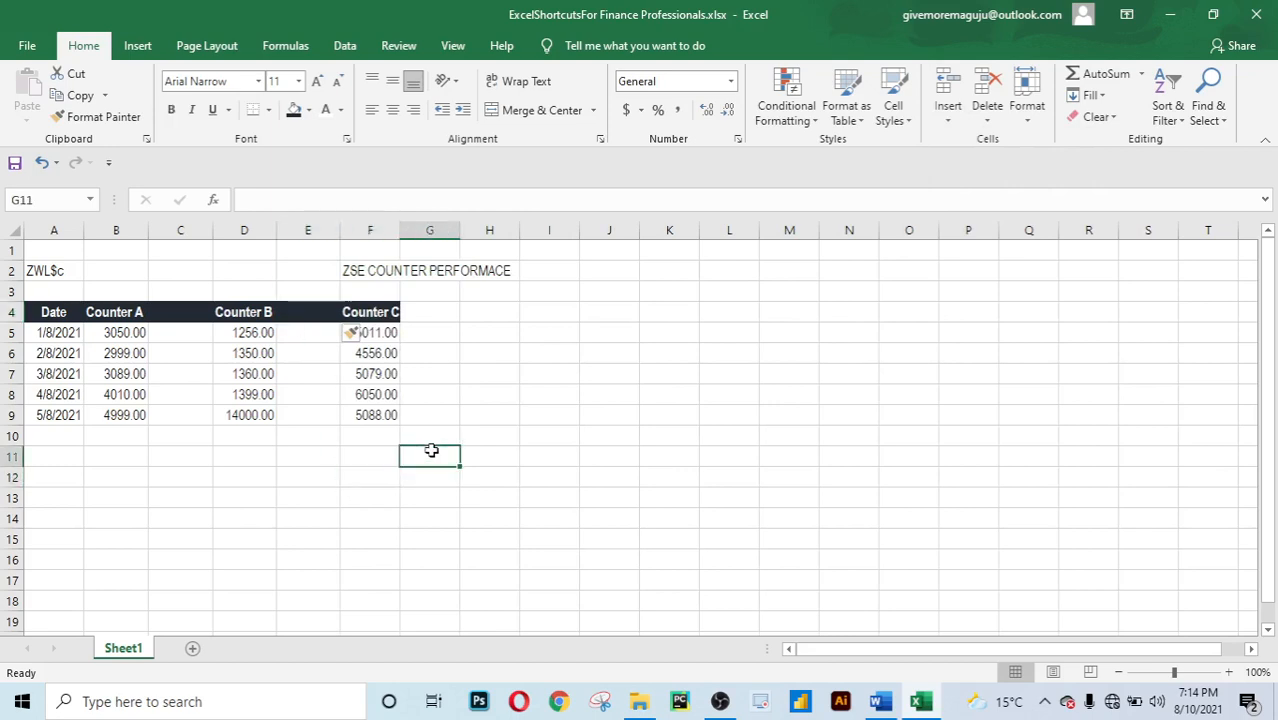
# Enter the header "Change %" in cell G4, beside the Counter C header.
pyautogui.click(434, 326)
pyautogui.click(420, 440)
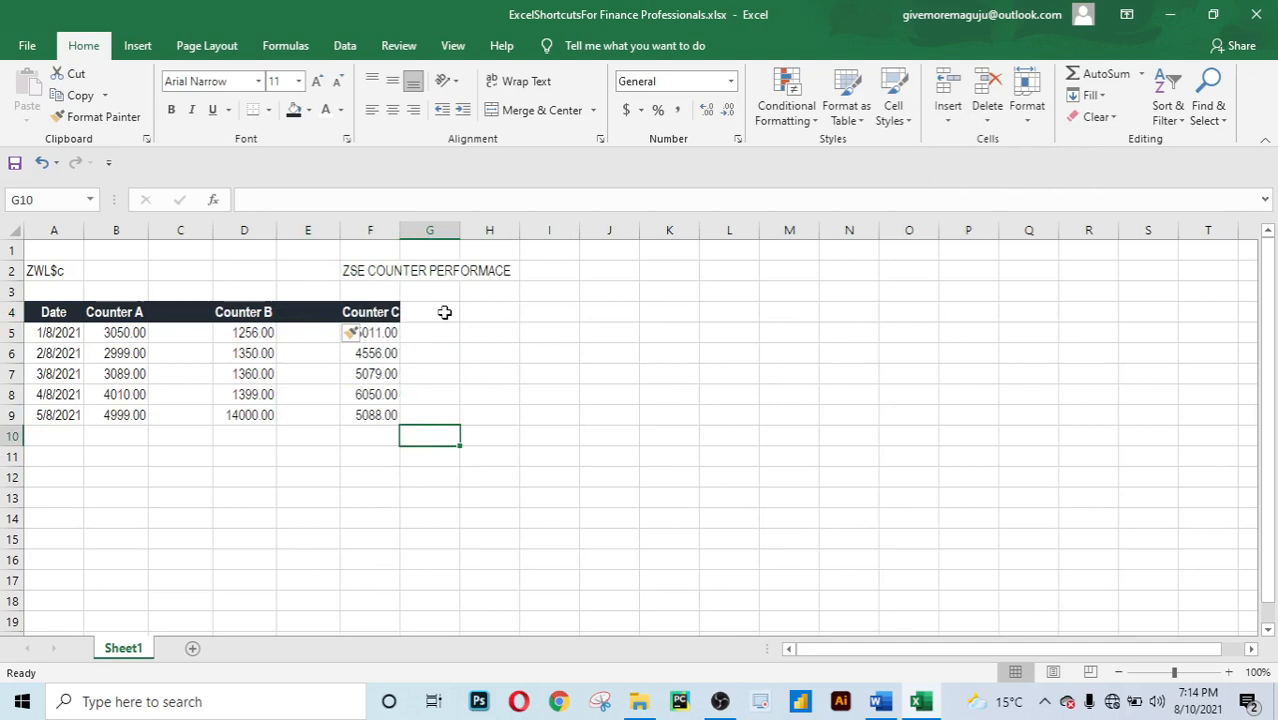
pyautogui.click(372, 306)
pyautogui.press('Right')
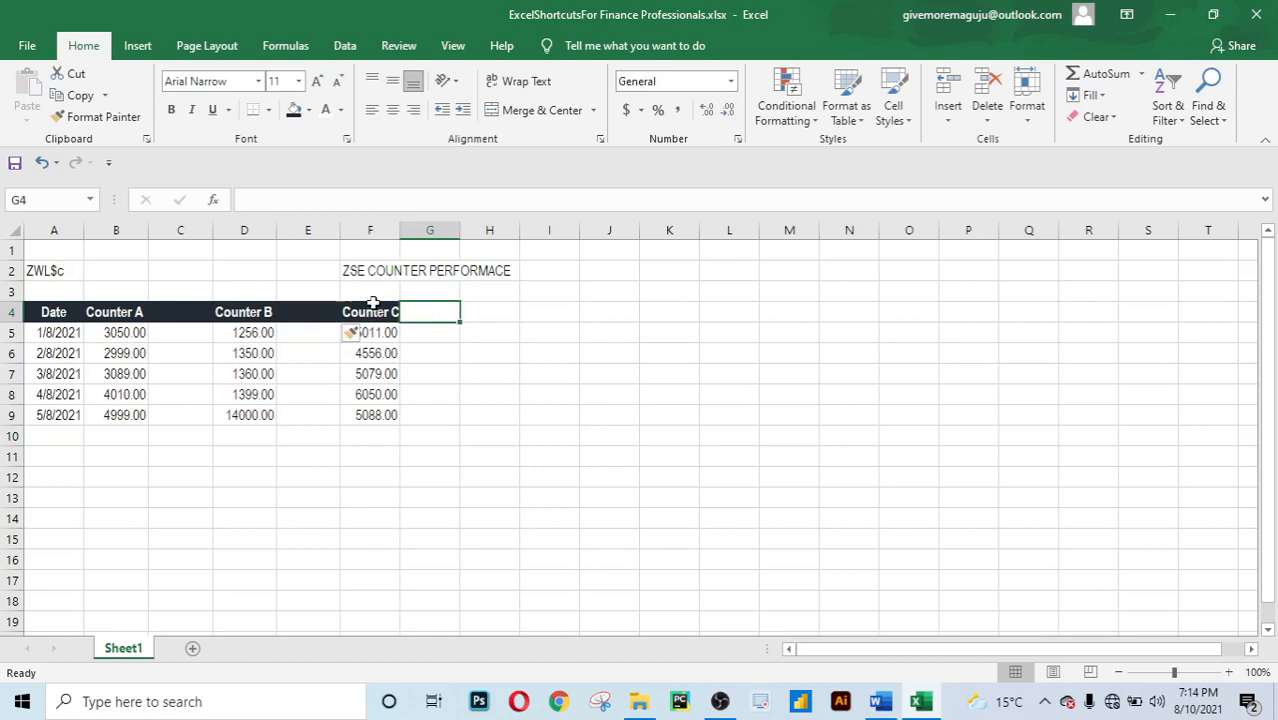
pyautogui.write('Cha')
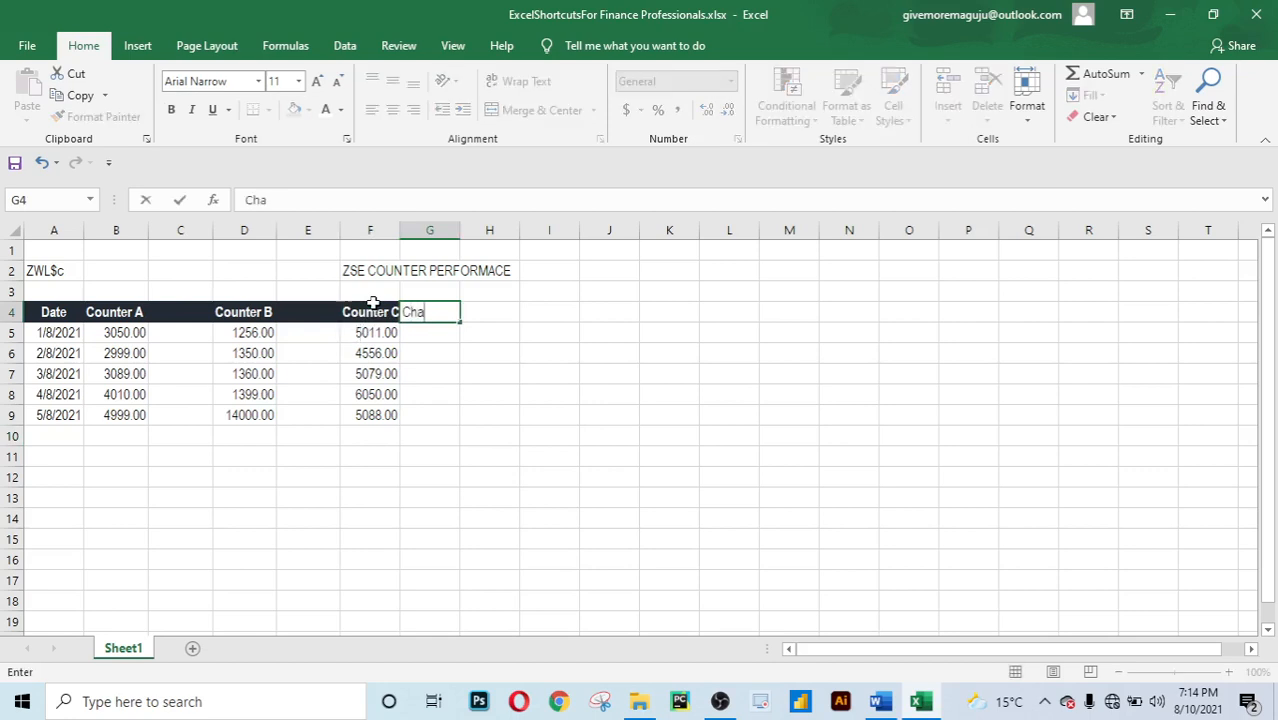
pyautogui.write('nge &')
pyautogui.press('BackSpace')
pyautogui.write('%')
# Enter the header "Change %" in cell E4, between Counter B and Counter C.
pyautogui.press('Left')
pyautogui.press('Left')
pyautogui.write('Change')
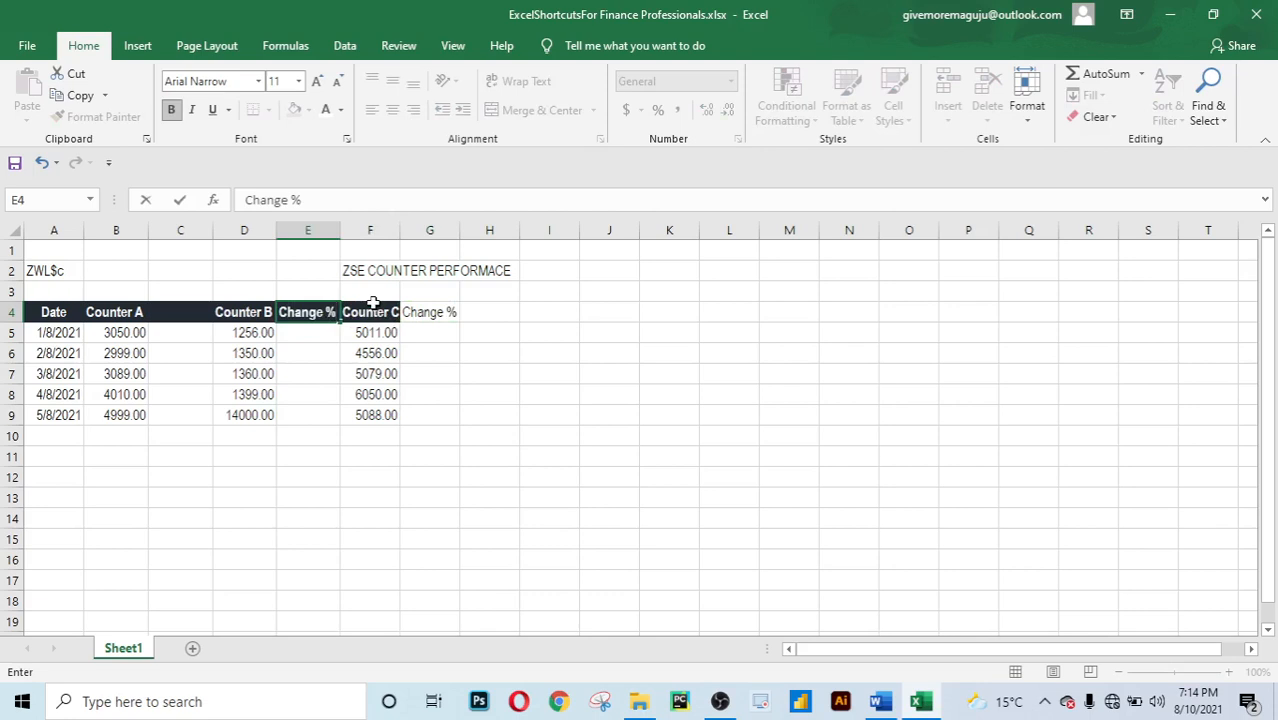
pyautogui.press('Escape')
# Enter the header "Change %" in cell C4, between Counter A and Counter B.
pyautogui.press('Left')
pyautogui.press('Left')
pyautogui.press('Left')
pyautogui.press('Right')
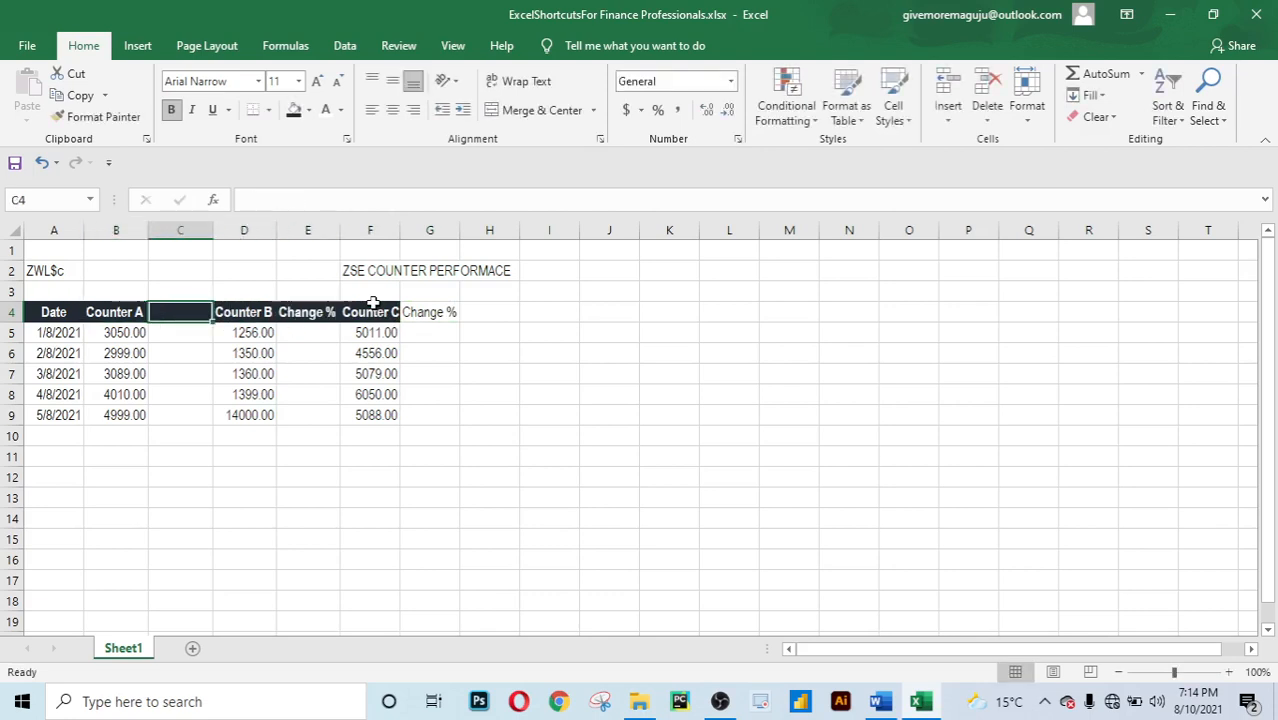
pyautogui.write('Change %')
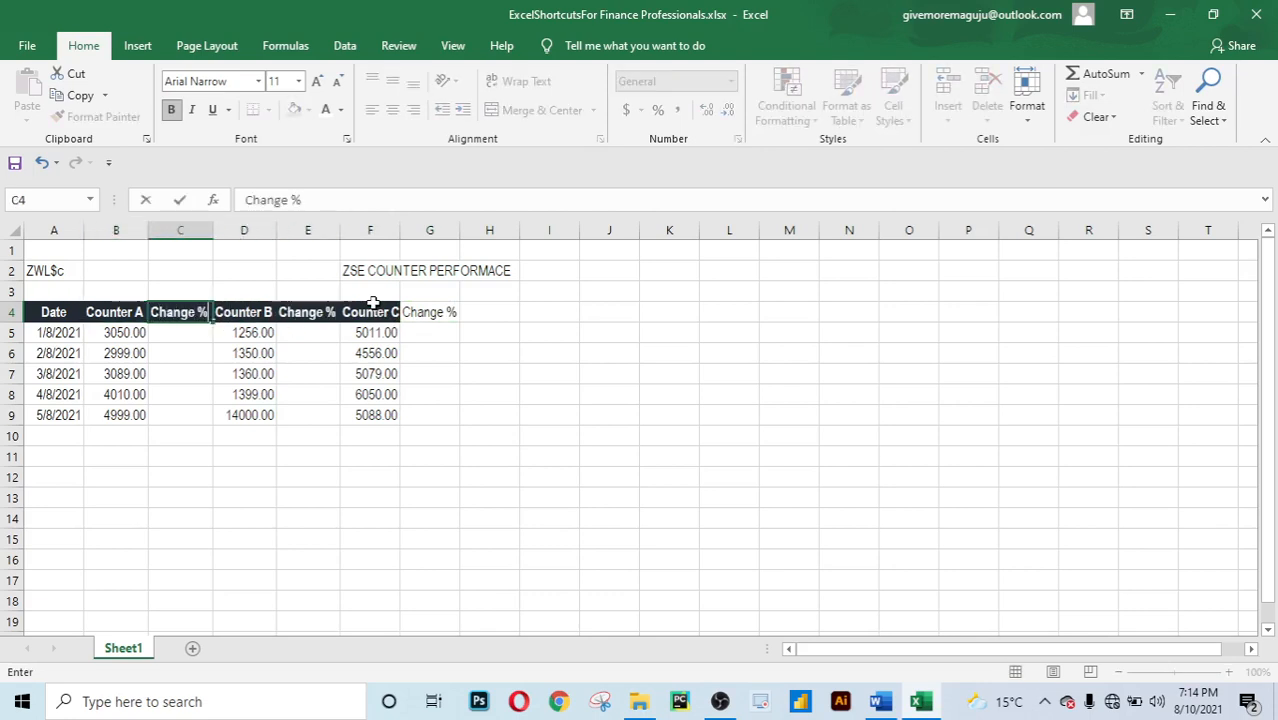
pyautogui.click(298, 480)
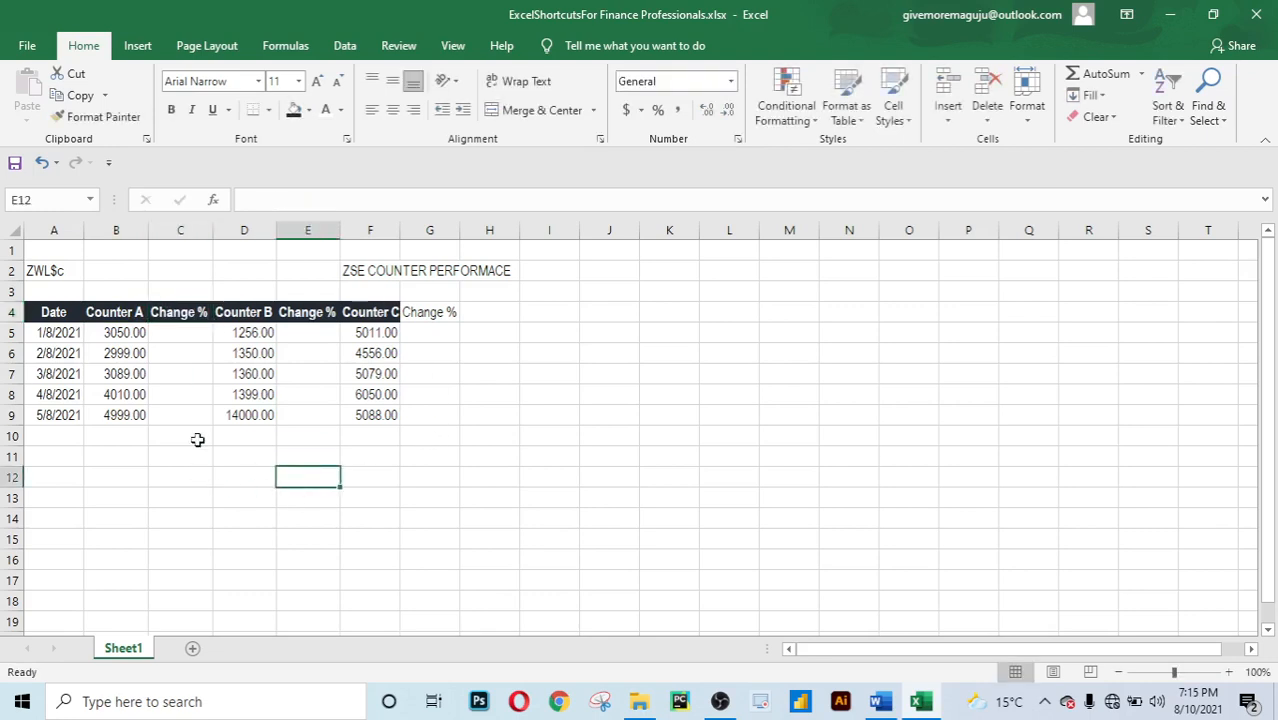
# Center the contents of column C from the Change % header in C4 to the end of the sheet.
pyautogui.click(184, 367)
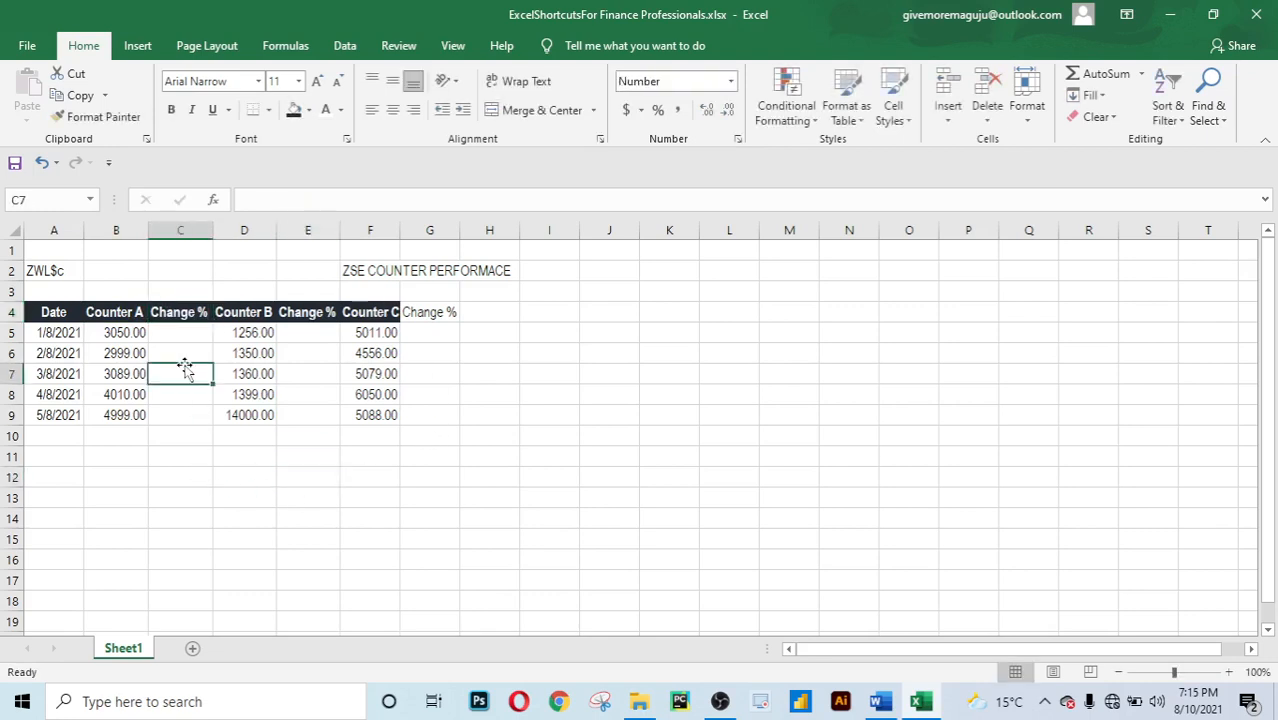
pyautogui.click(476, 368)
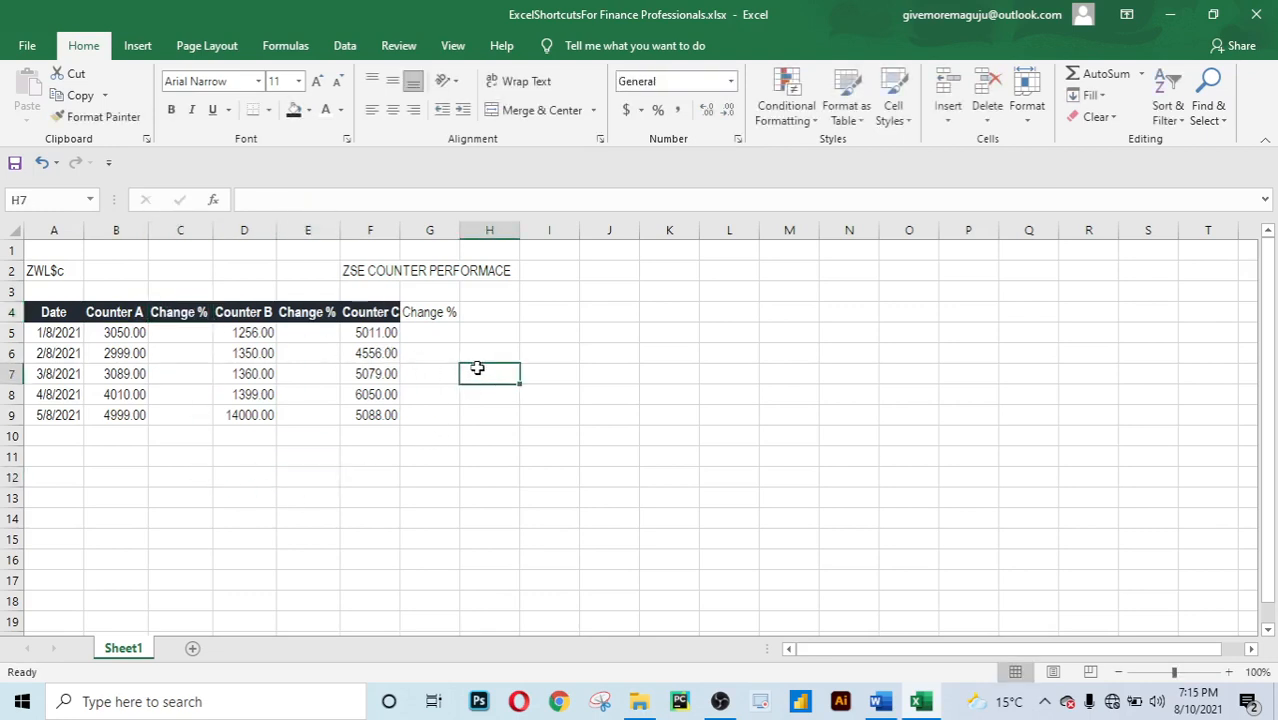
pyautogui.click(189, 312)
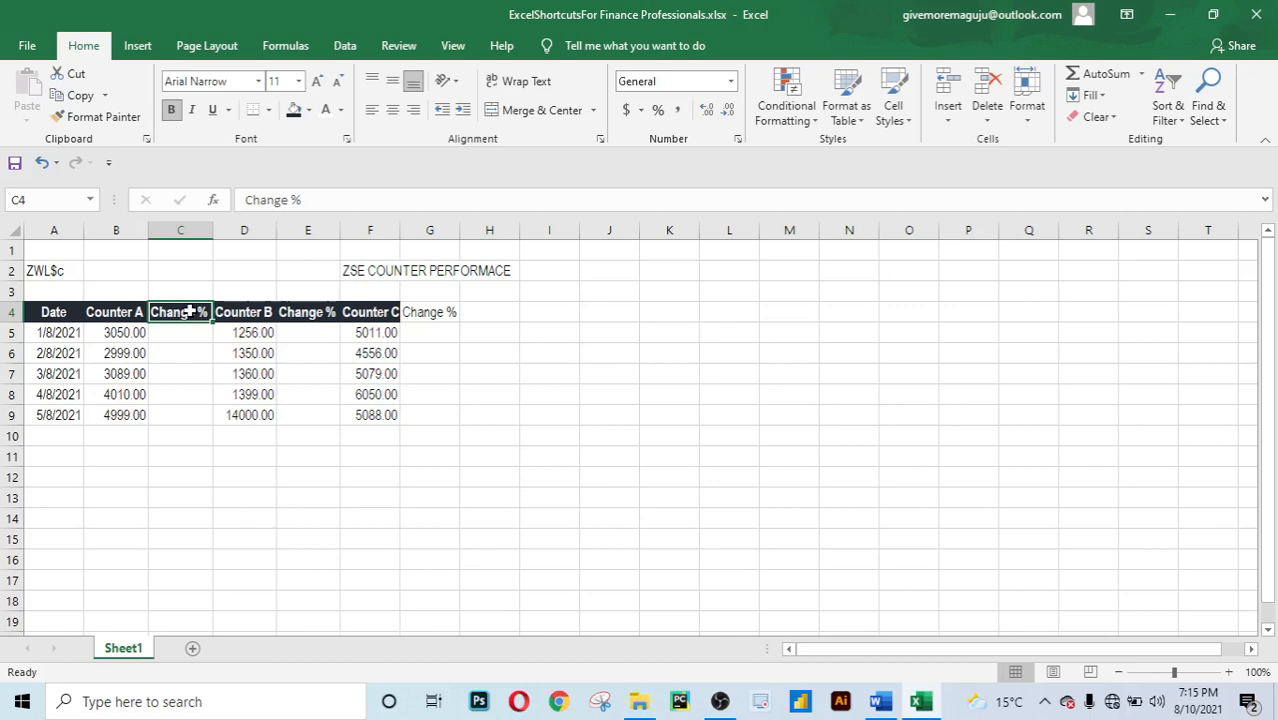
pyautogui.hotkey('ctrl', 'shift', 'Down')
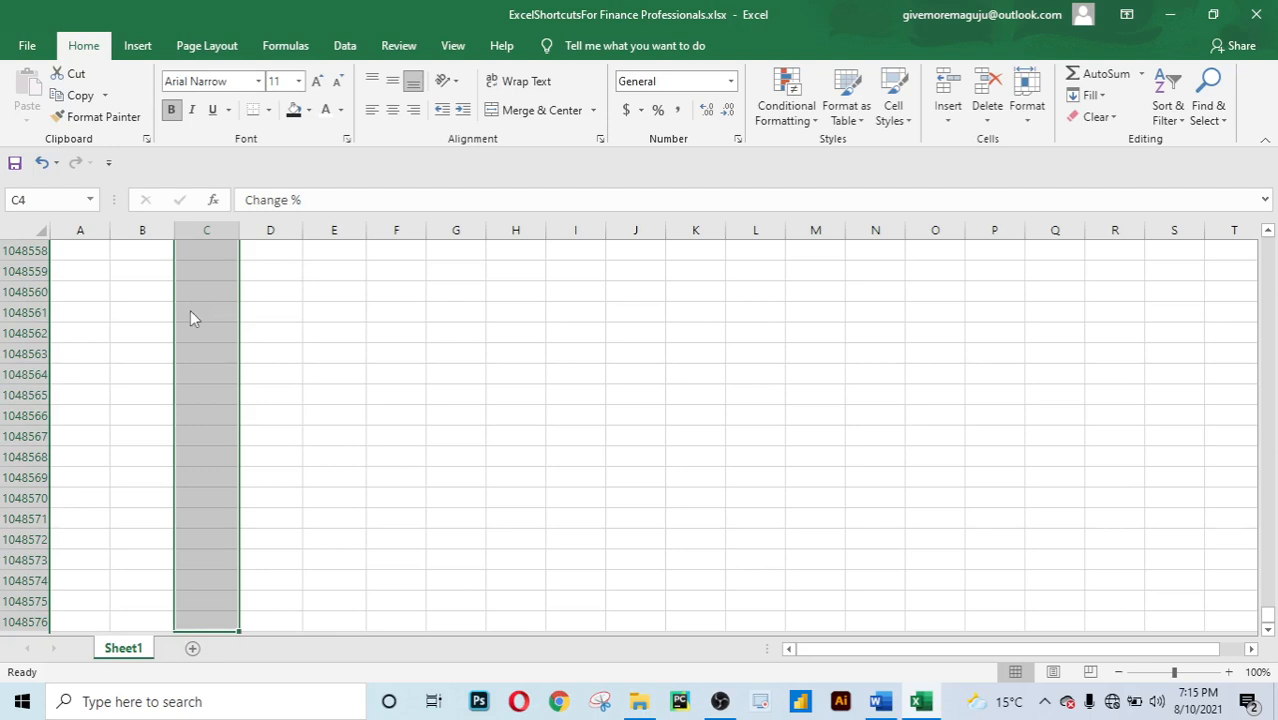
pyautogui.press('alt')
pyautogui.press('h')
pyautogui.press('a')
pyautogui.press('c')
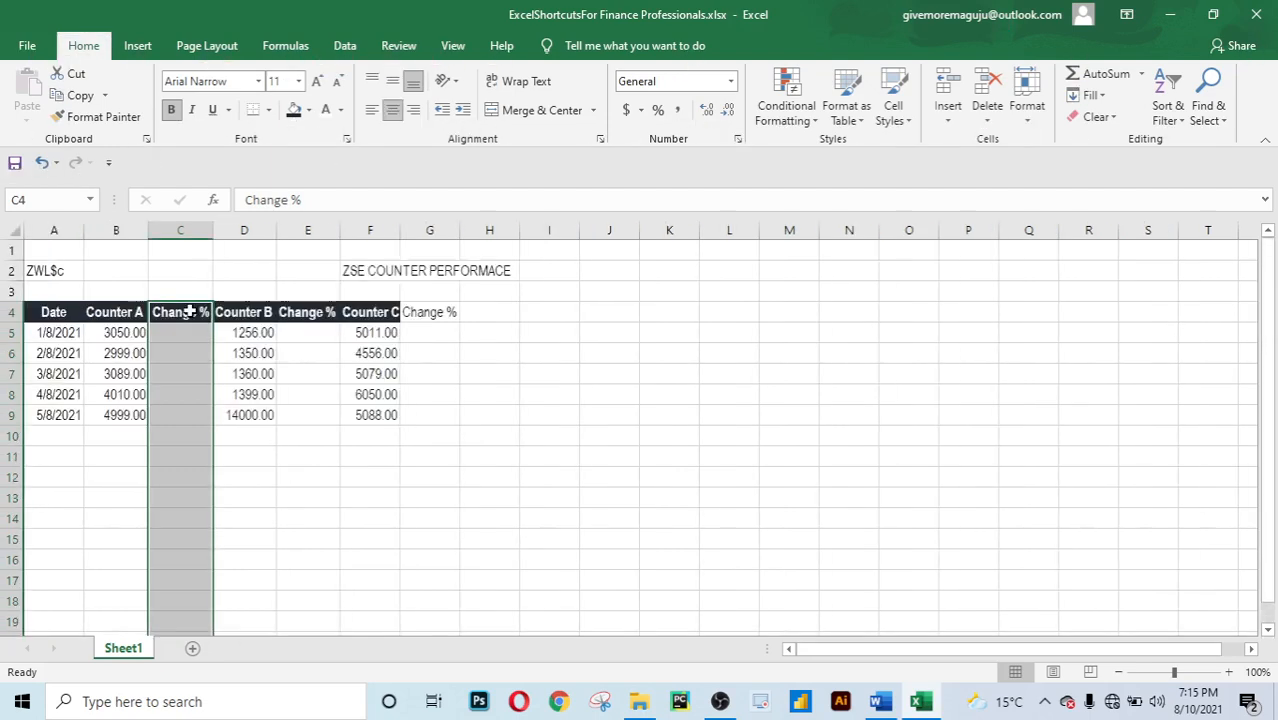
# Center the contents of column E from the Change % header in E4 to the end of the sheet.
pyautogui.press('Right')
pyautogui.press('Right')
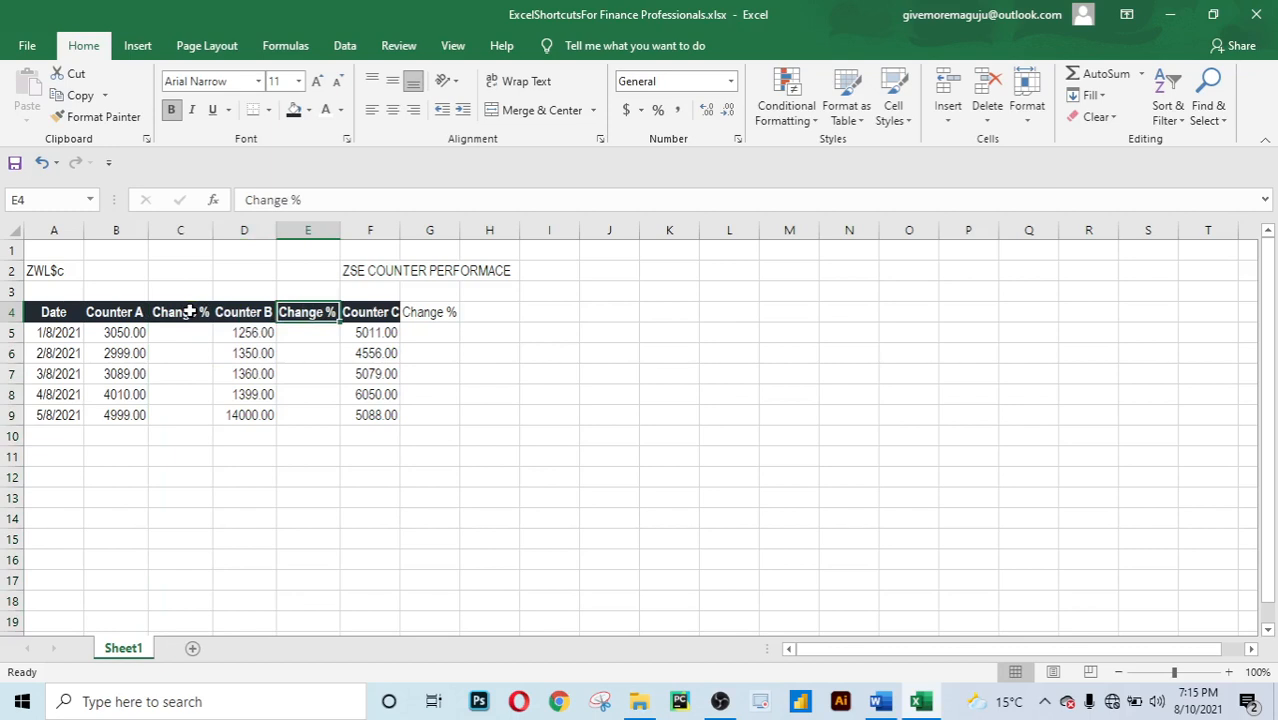
pyautogui.hotkey('ctrl', 'shift', 'Down')
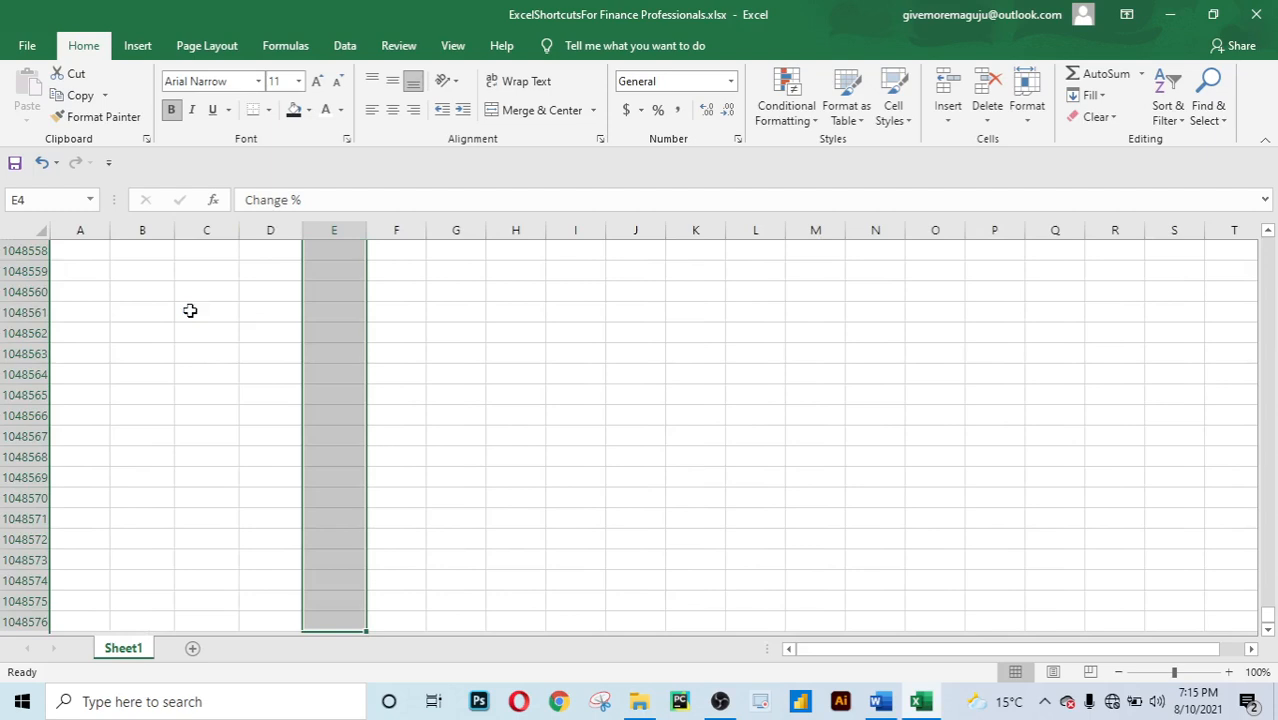
pyautogui.press('alt')
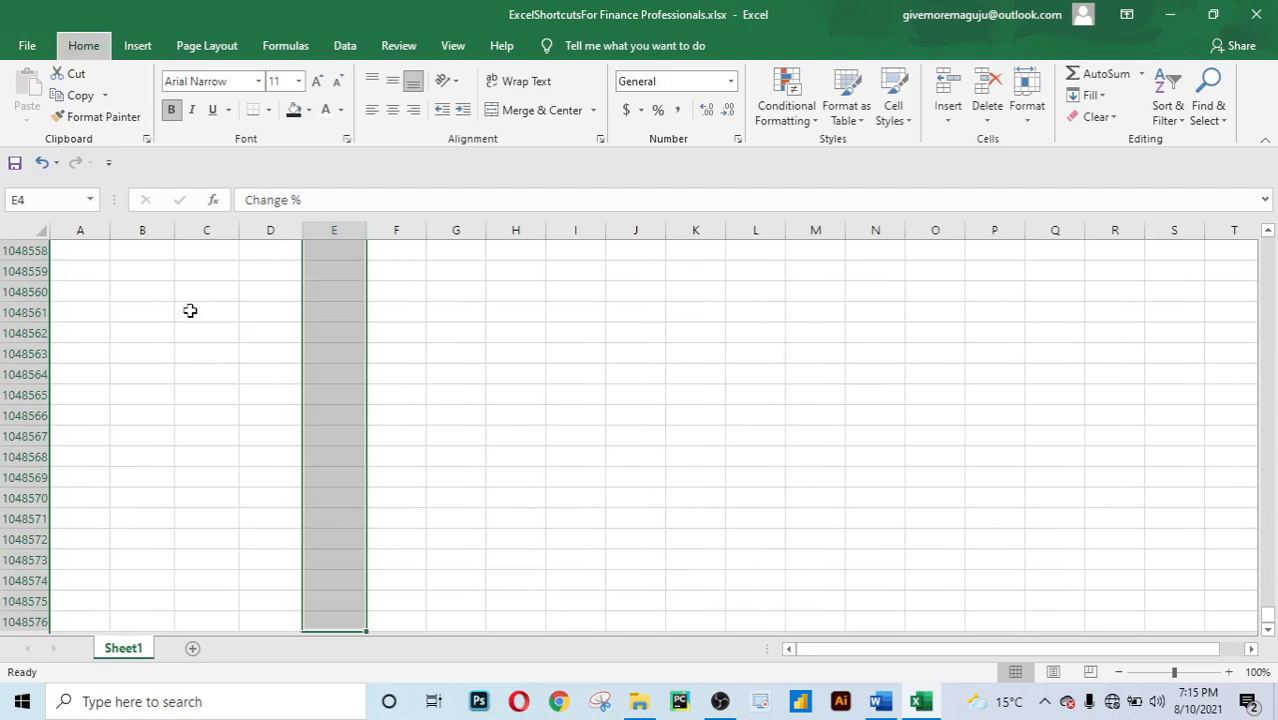
pyautogui.press('h')
pyautogui.press('o')
pyautogui.press('i')
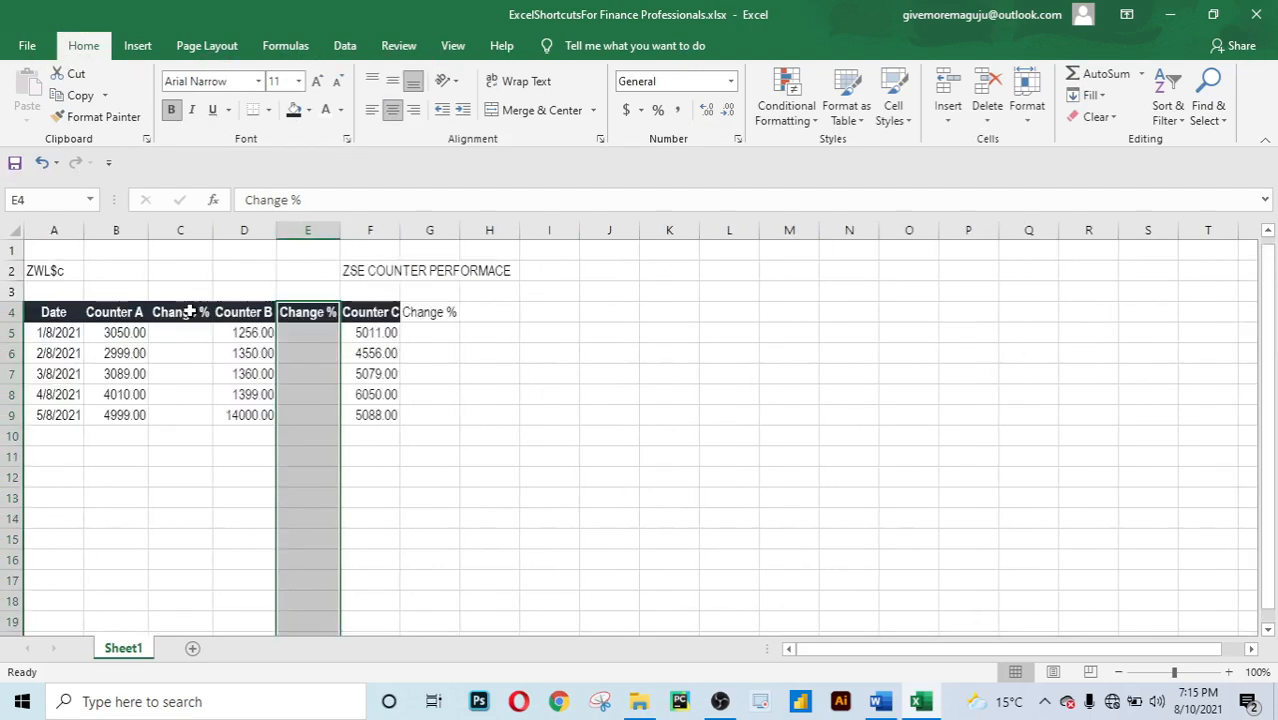
# Center the contents of column G from the Change % header in G4 to the end of the sheet.
pyautogui.press('Right')
pyautogui.press('Right')
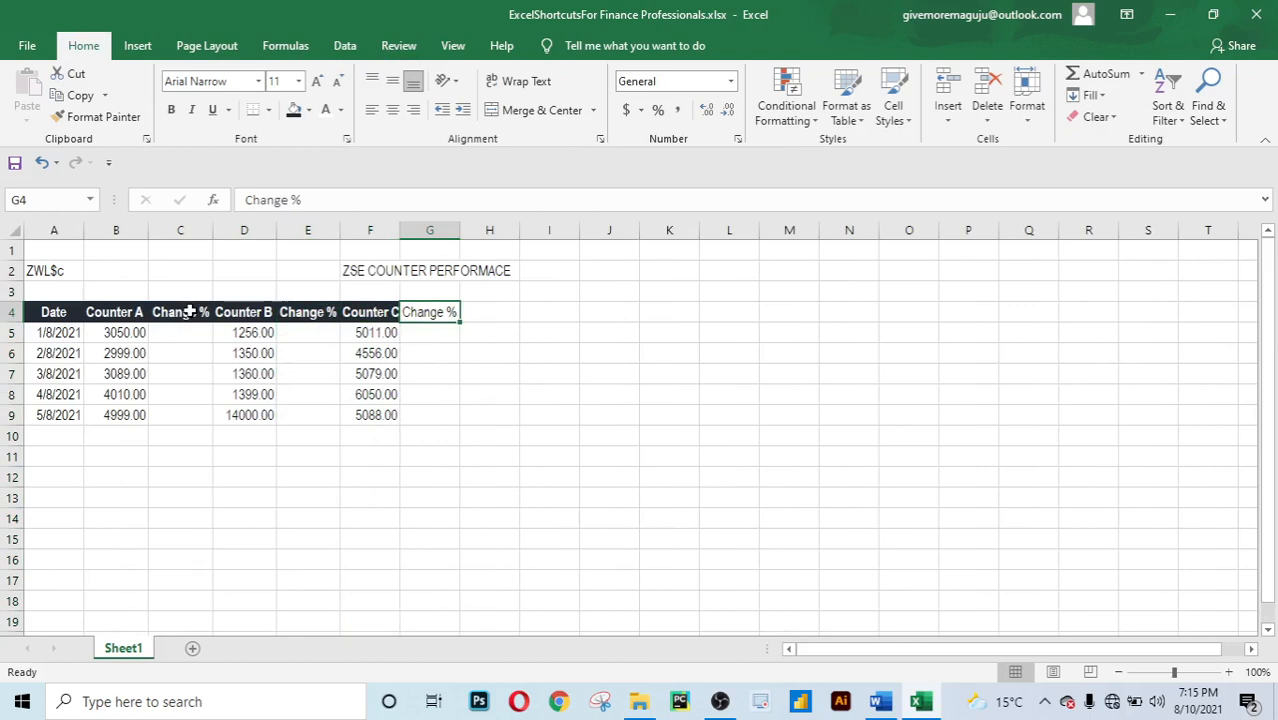
pyautogui.hotkey('ctrl', 'shift', 'Down')
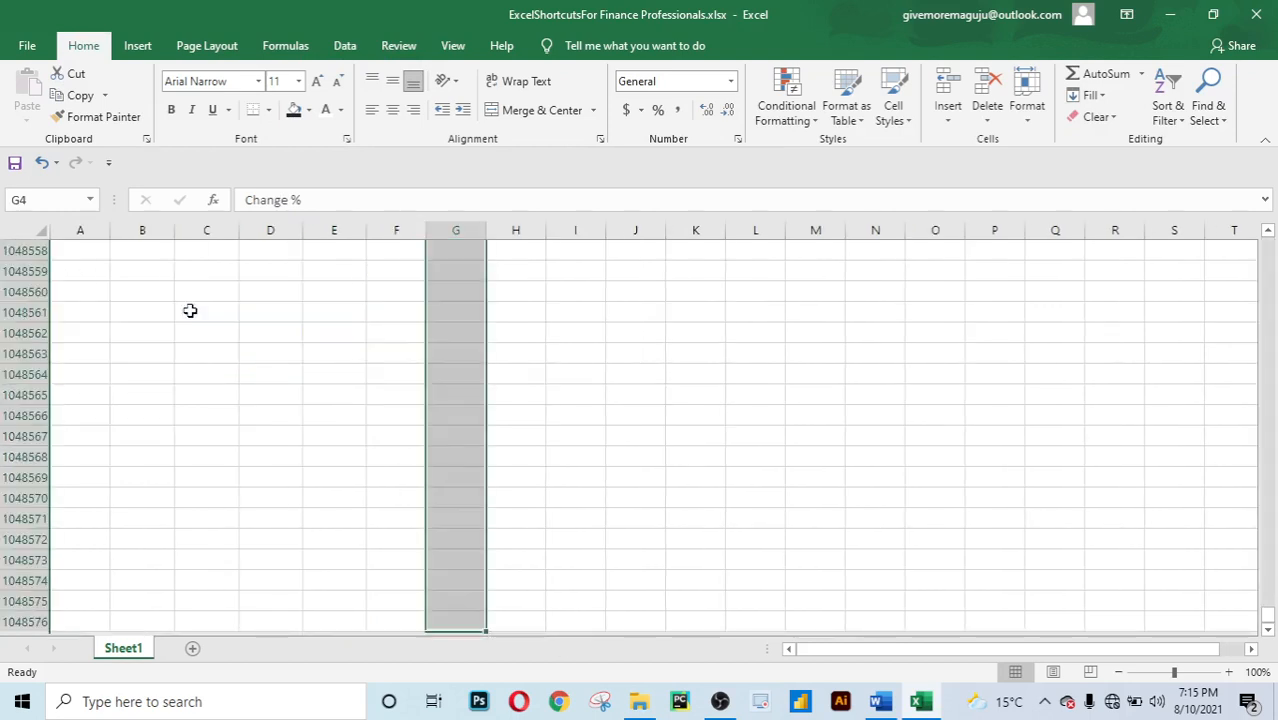
pyautogui.press('alt')
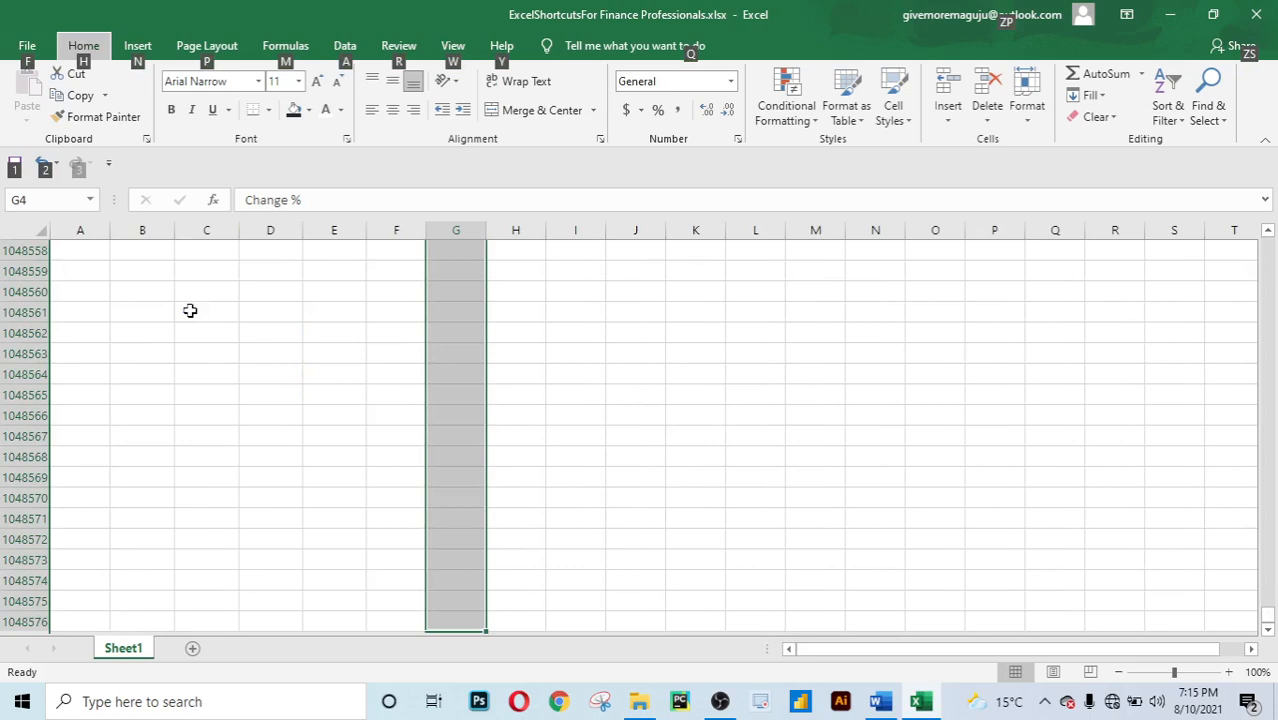
pyautogui.press('h')
pyautogui.press('a')
pyautogui.press('c')
pyautogui.hotkey('ctrl', 'BackSpace')
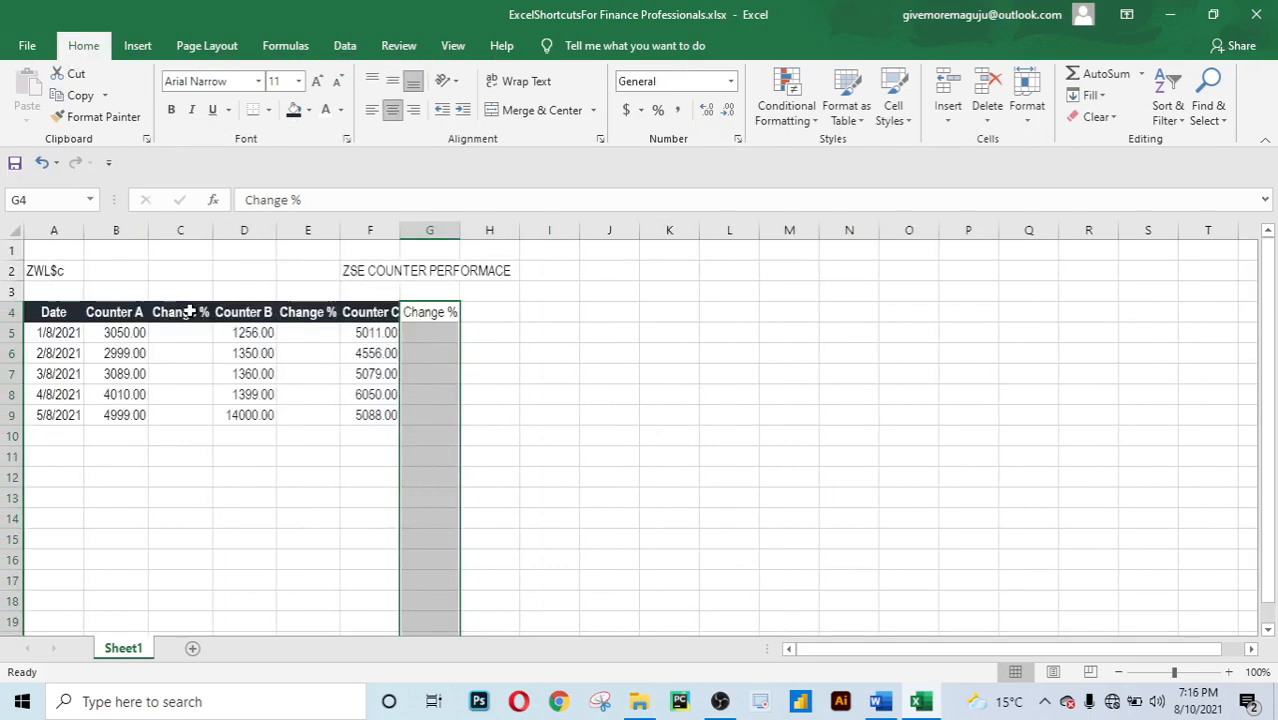
# Make the Change % header in G4 bold and give it the same dark blue-gray fill as the neighbouring headers.
pyautogui.click(557, 410)
pyautogui.click(437, 315)
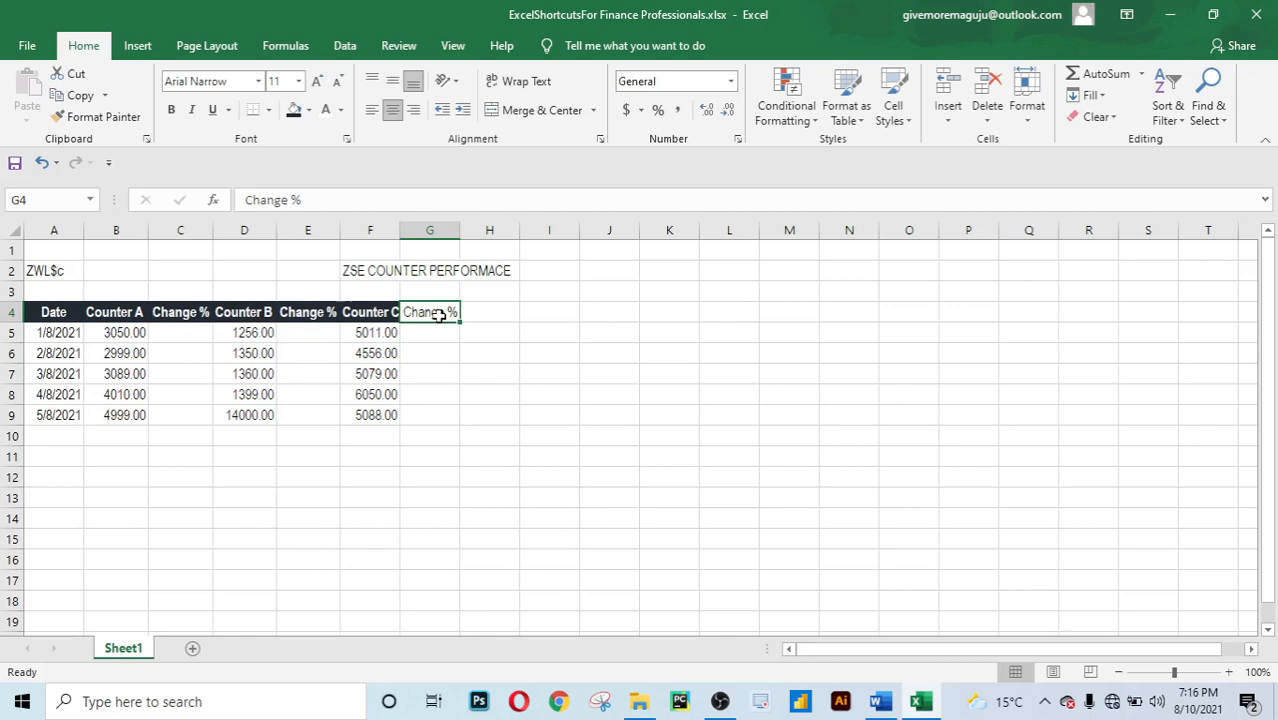
pyautogui.hotkey('ctrl', 'b')
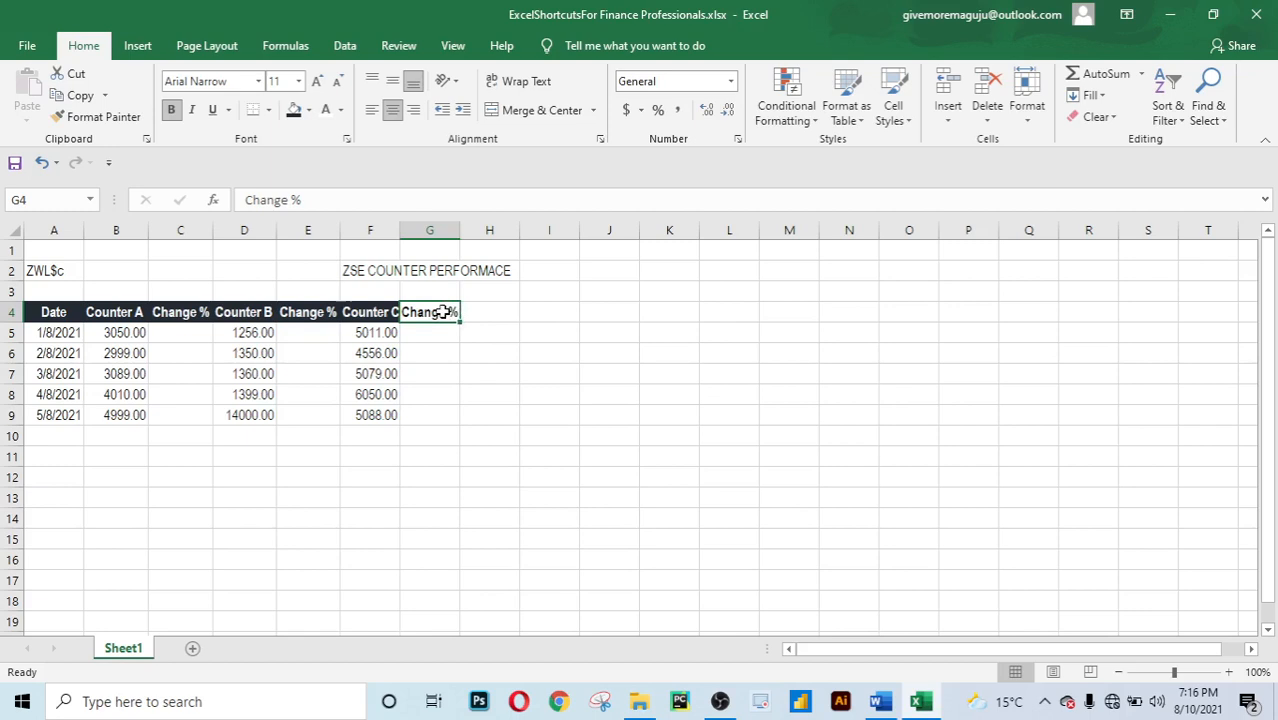
pyautogui.press('alt')
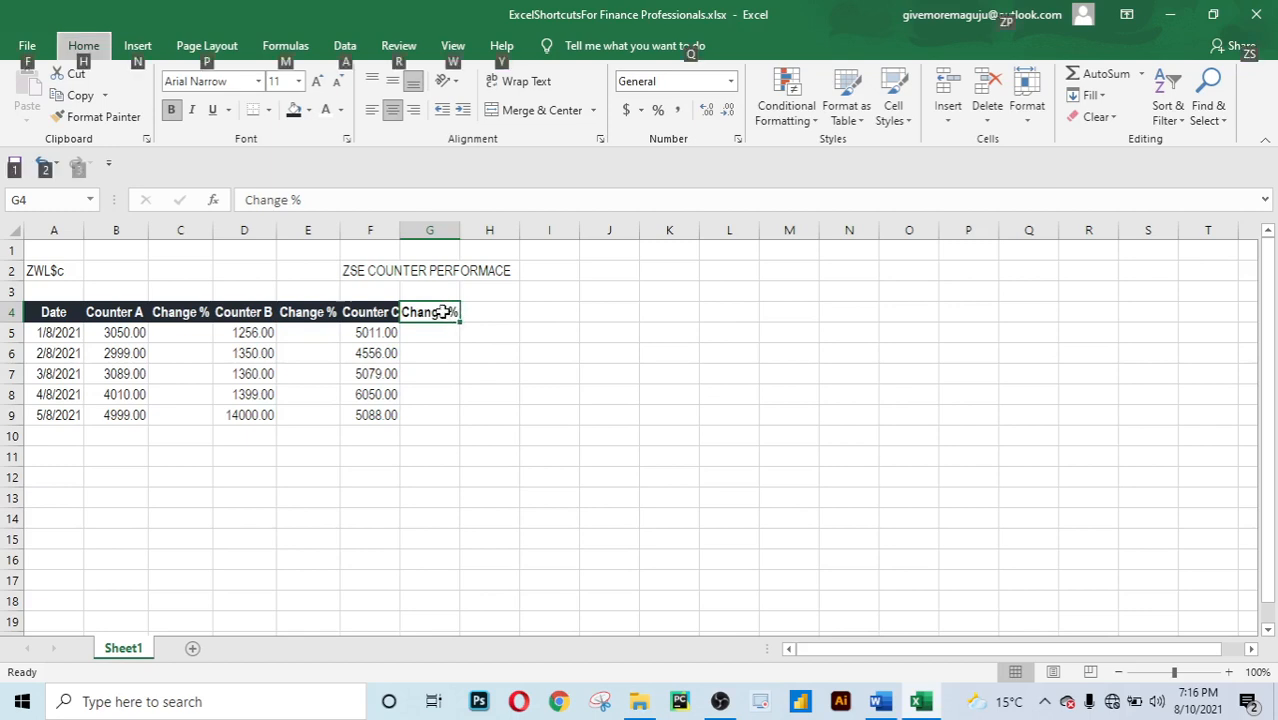
pyautogui.press('h')
pyautogui.press('h')
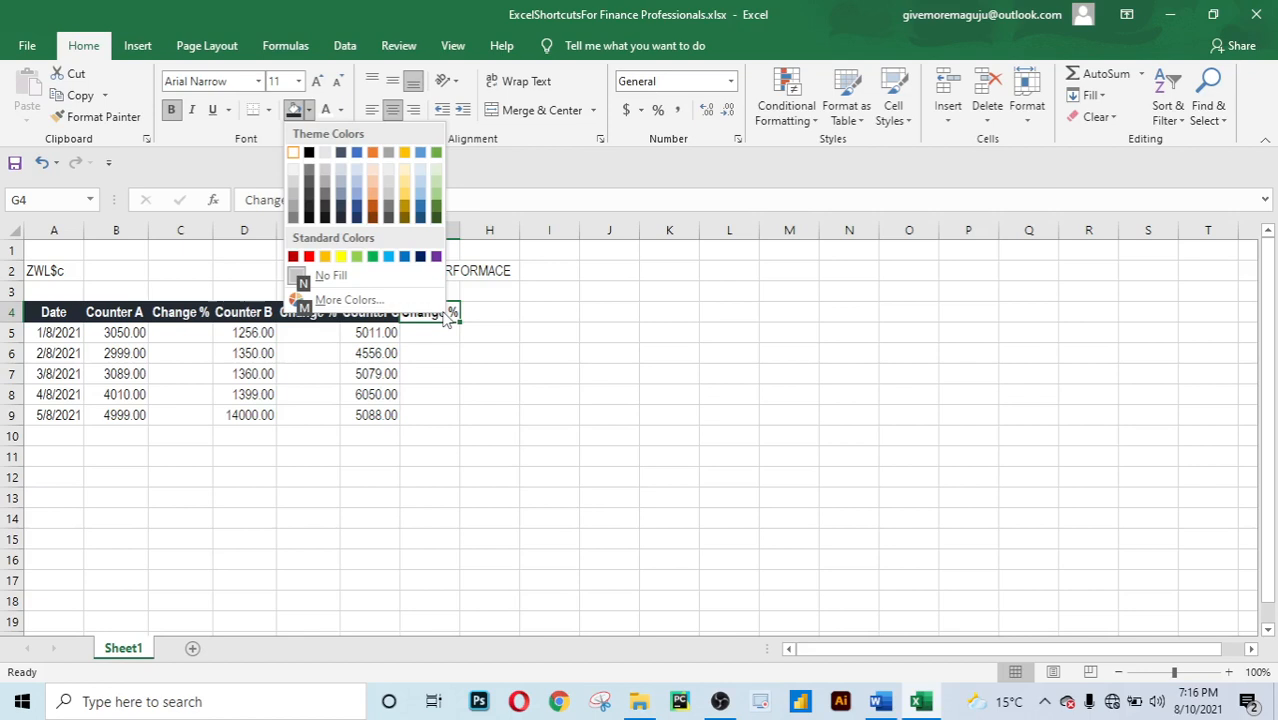
pyautogui.press('Down')
pyautogui.press('Down')
pyautogui.press('Down')
pyautogui.press('Down')
pyautogui.press('Down')
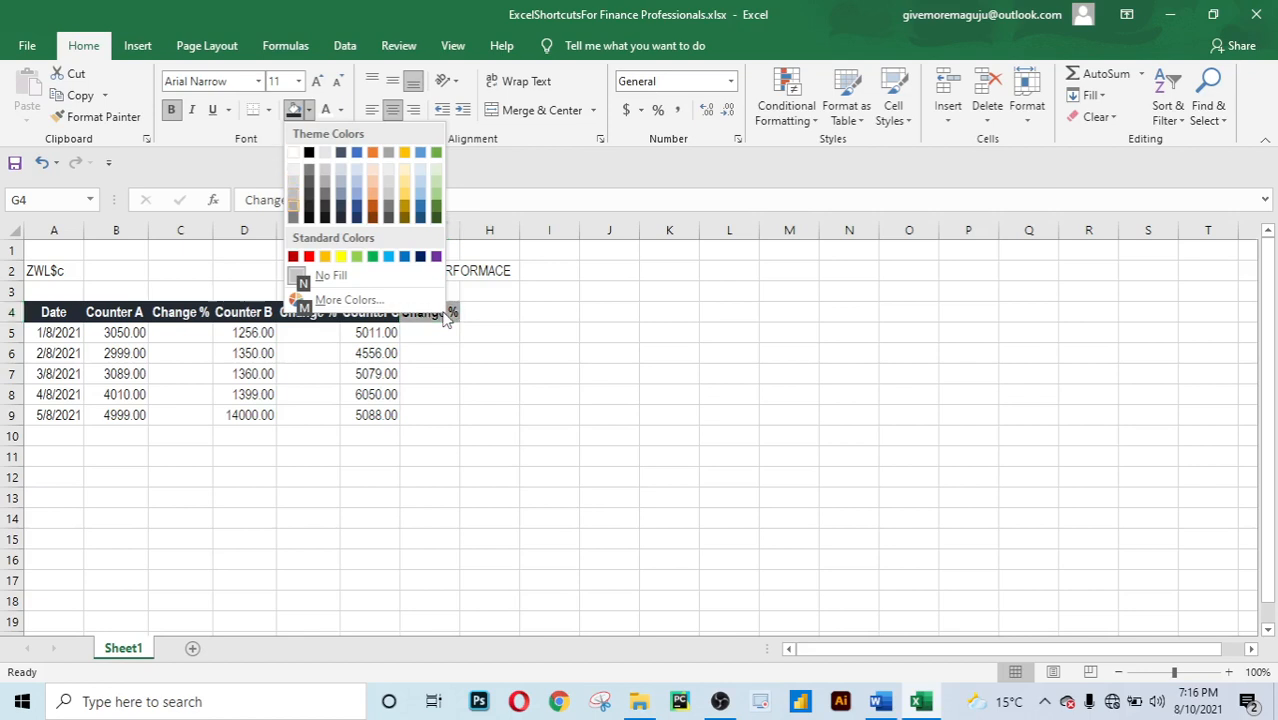
pyautogui.press('Right')
pyautogui.press('Right')
pyautogui.press('Right')
pyautogui.press('Return')
pyautogui.press('BackSpace')
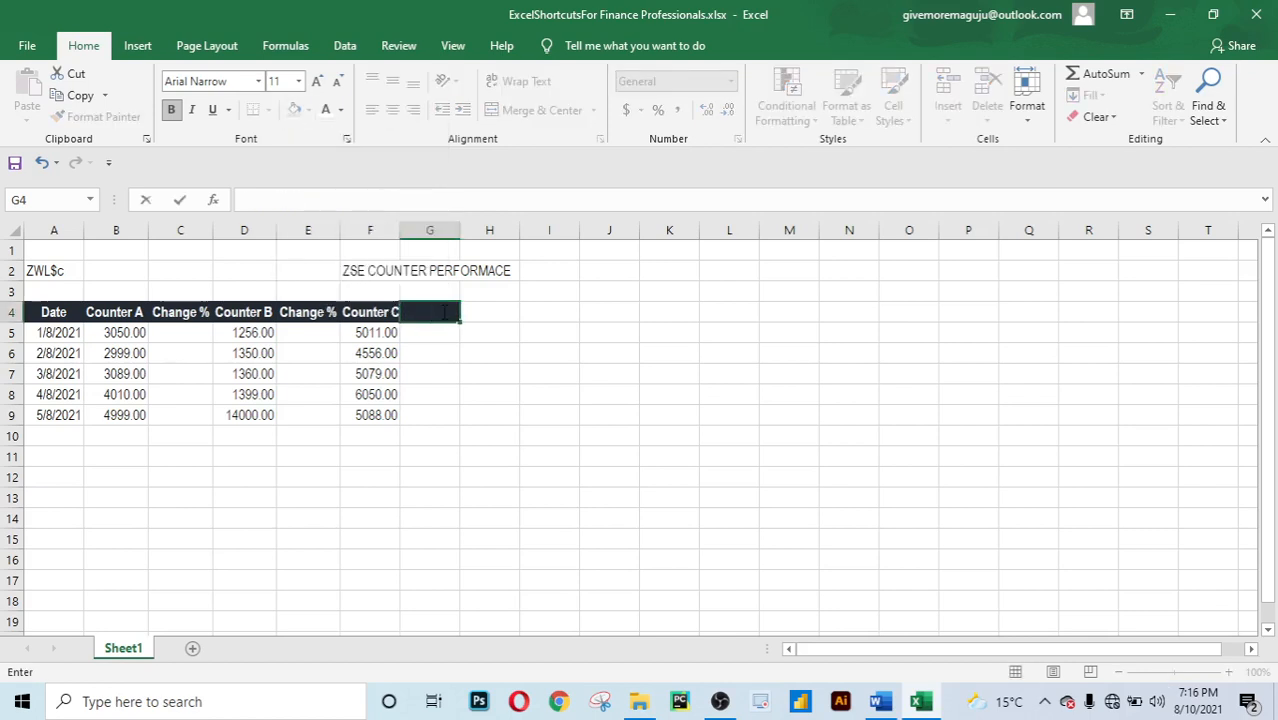
pyautogui.hotkey('ctrl', 'z')
pyautogui.click(465, 428)
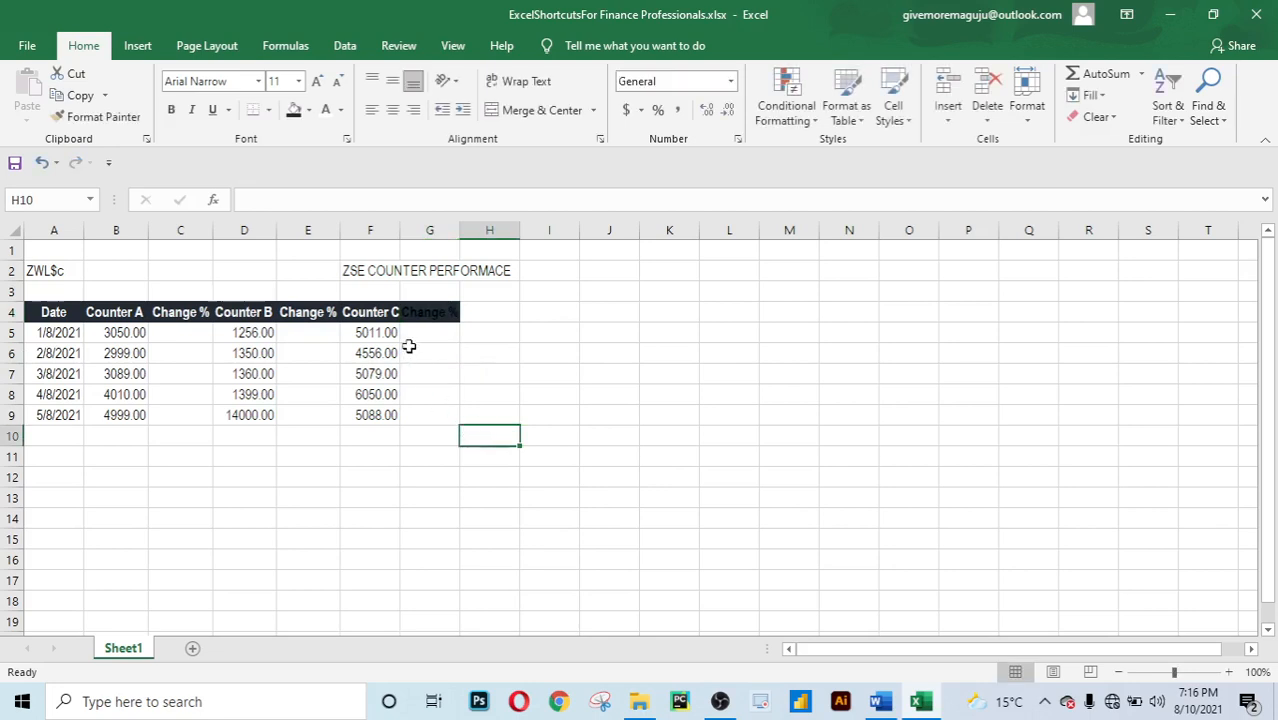
# Set the font color of the Change % header in G4 to white.
pyautogui.click(425, 312)
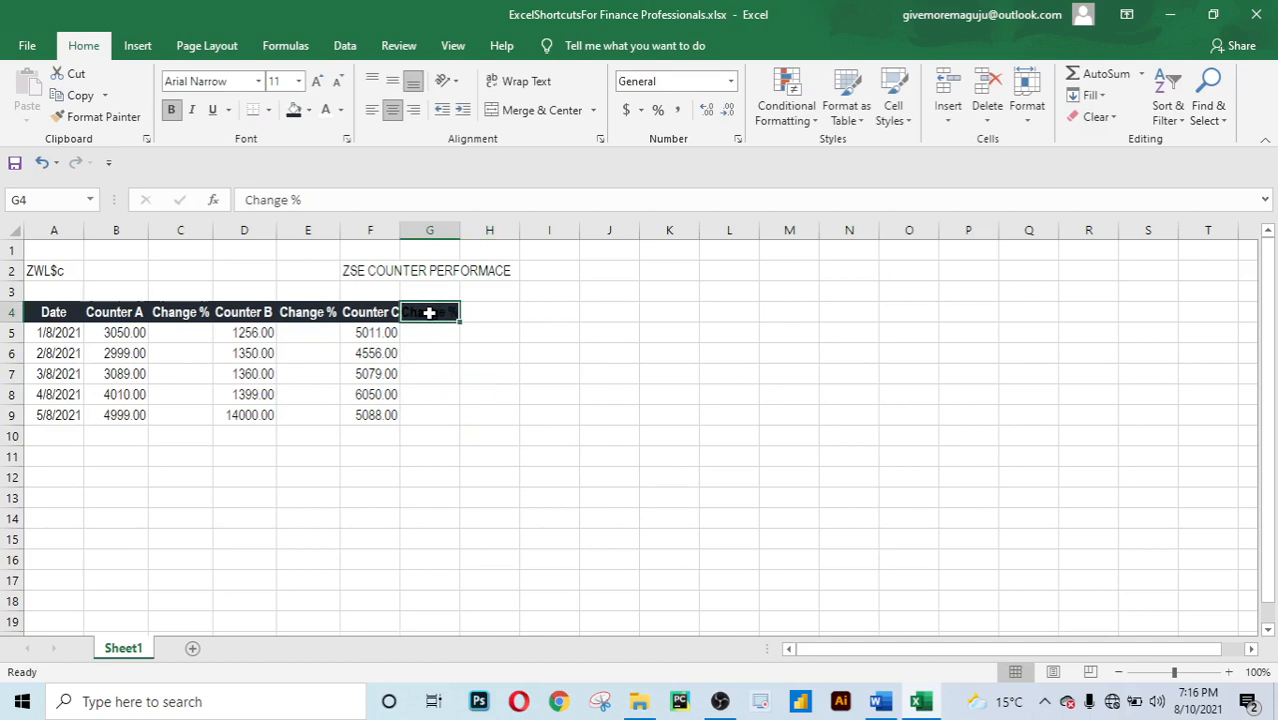
pyautogui.press('alt')
pyautogui.press('h')
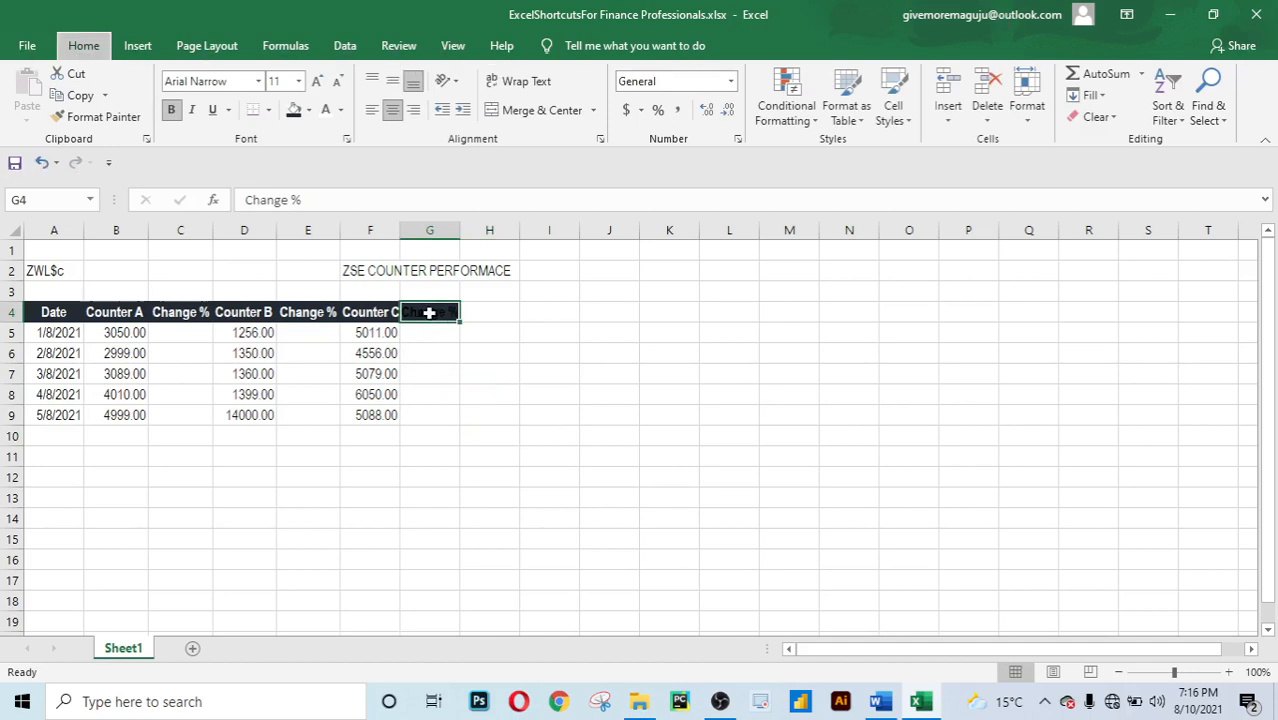
pyautogui.press('f')
pyautogui.press('c')
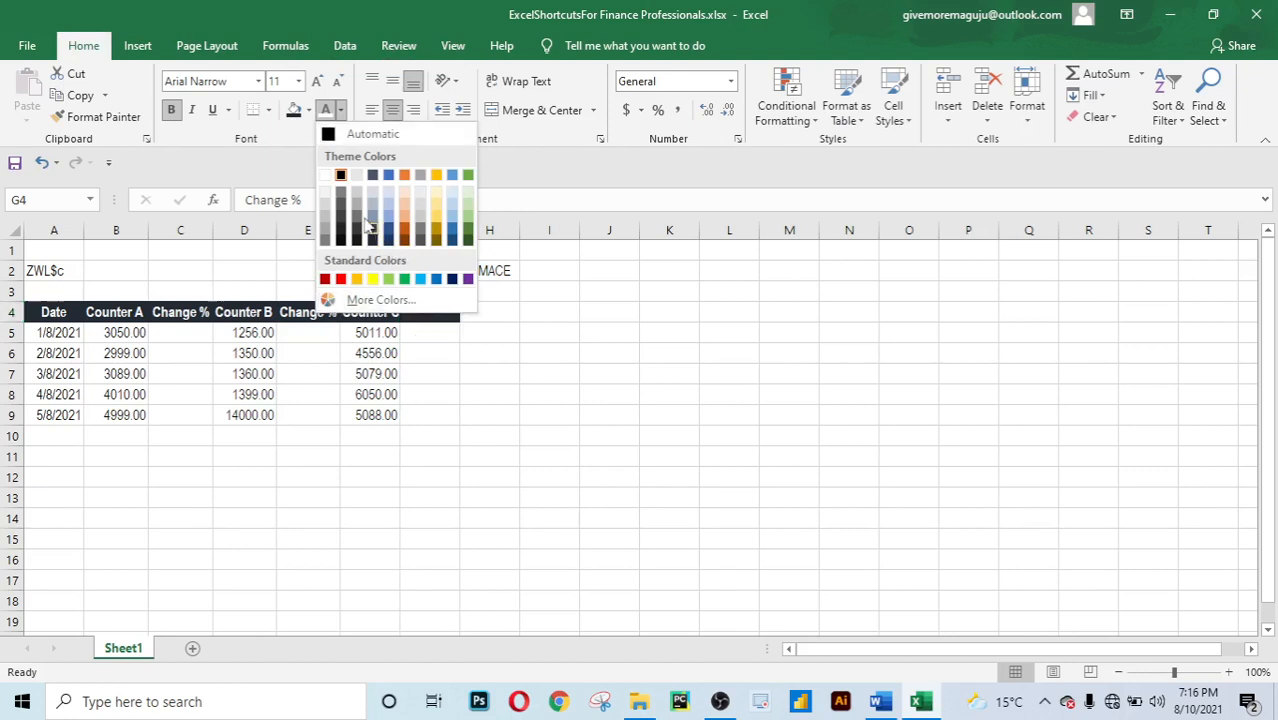
pyautogui.click(327, 176)
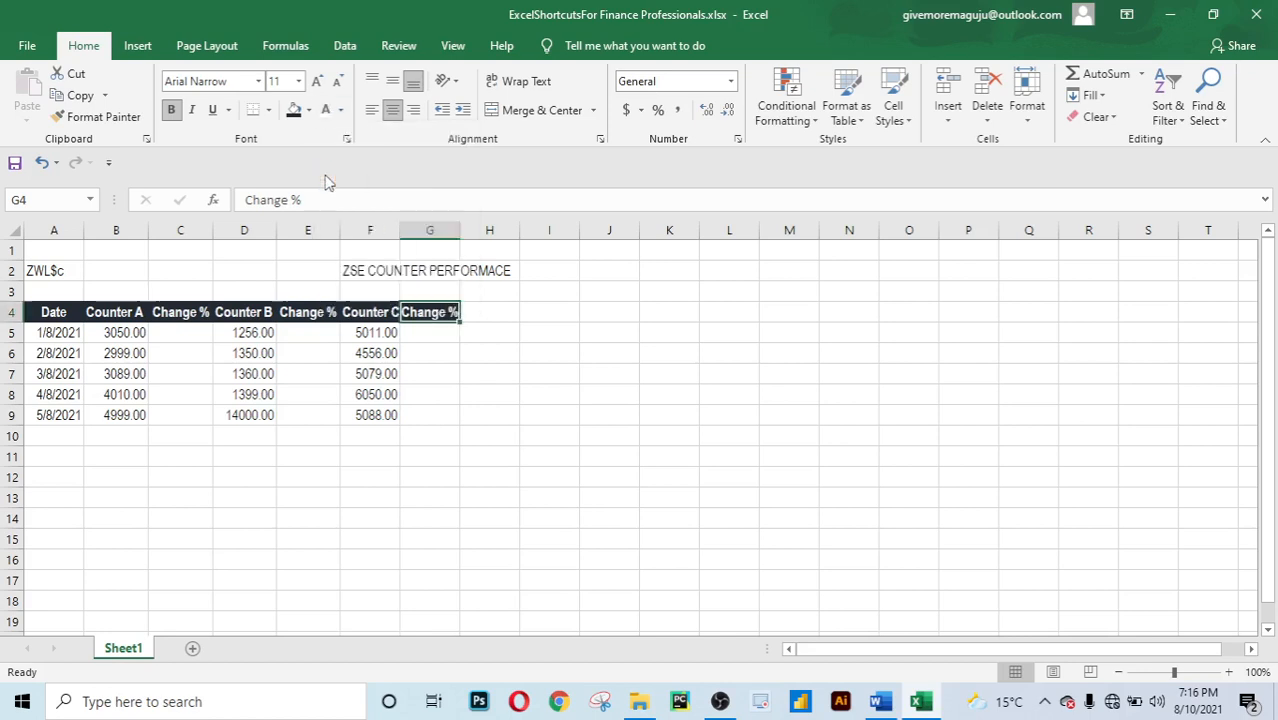
pyautogui.press('Return')
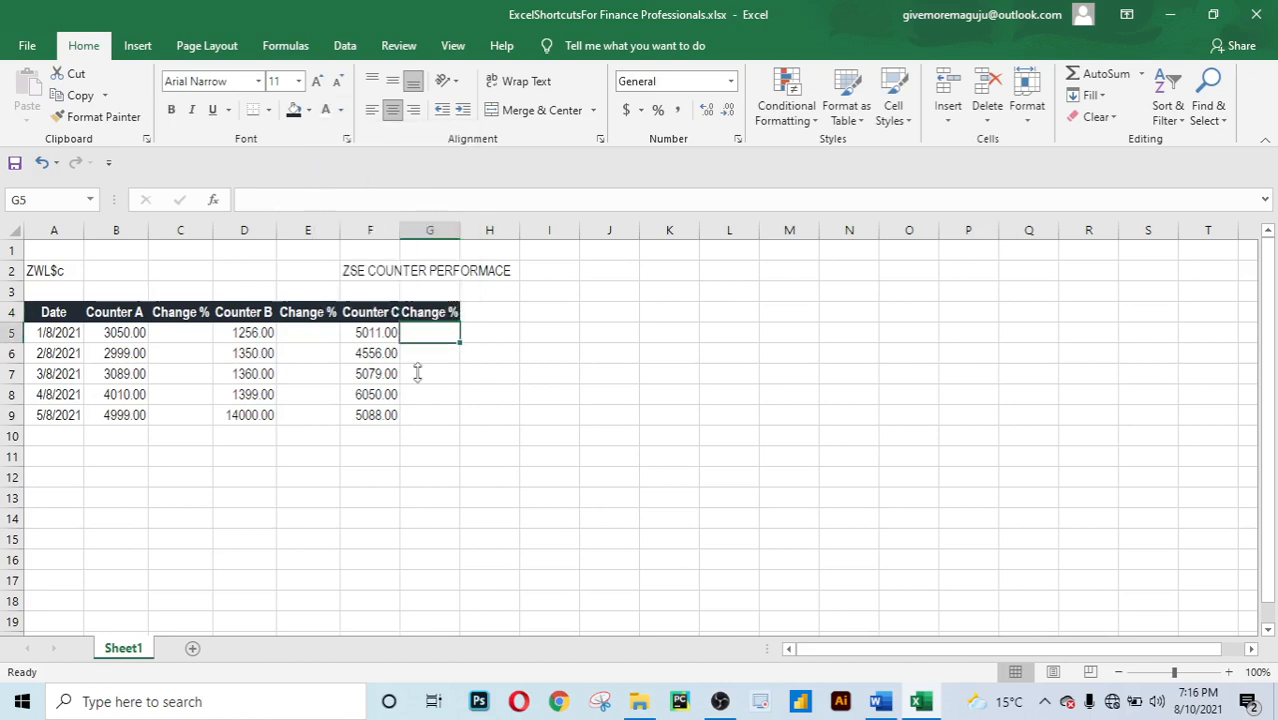
pyautogui.click(440, 474)
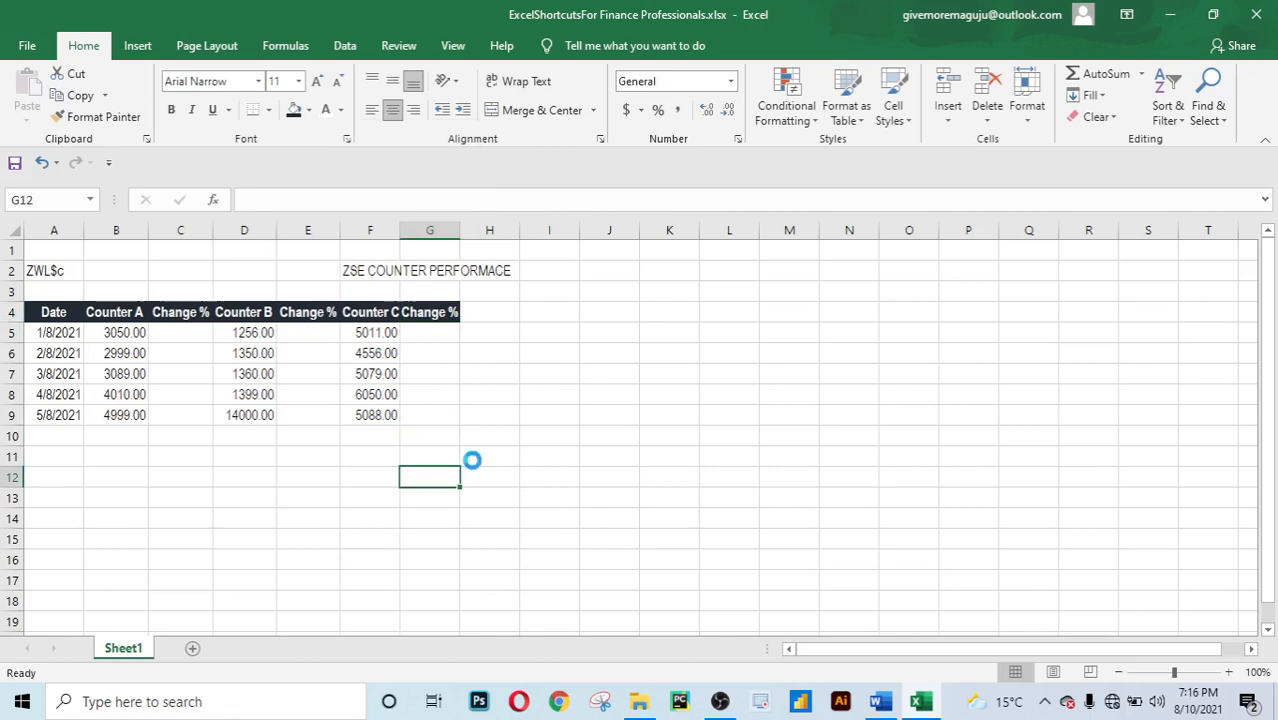
pyautogui.press('Left')
pyautogui.press('Left')
pyautogui.press('Left')
pyautogui.press('Left')
pyautogui.press('Left')
pyautogui.press('Left')
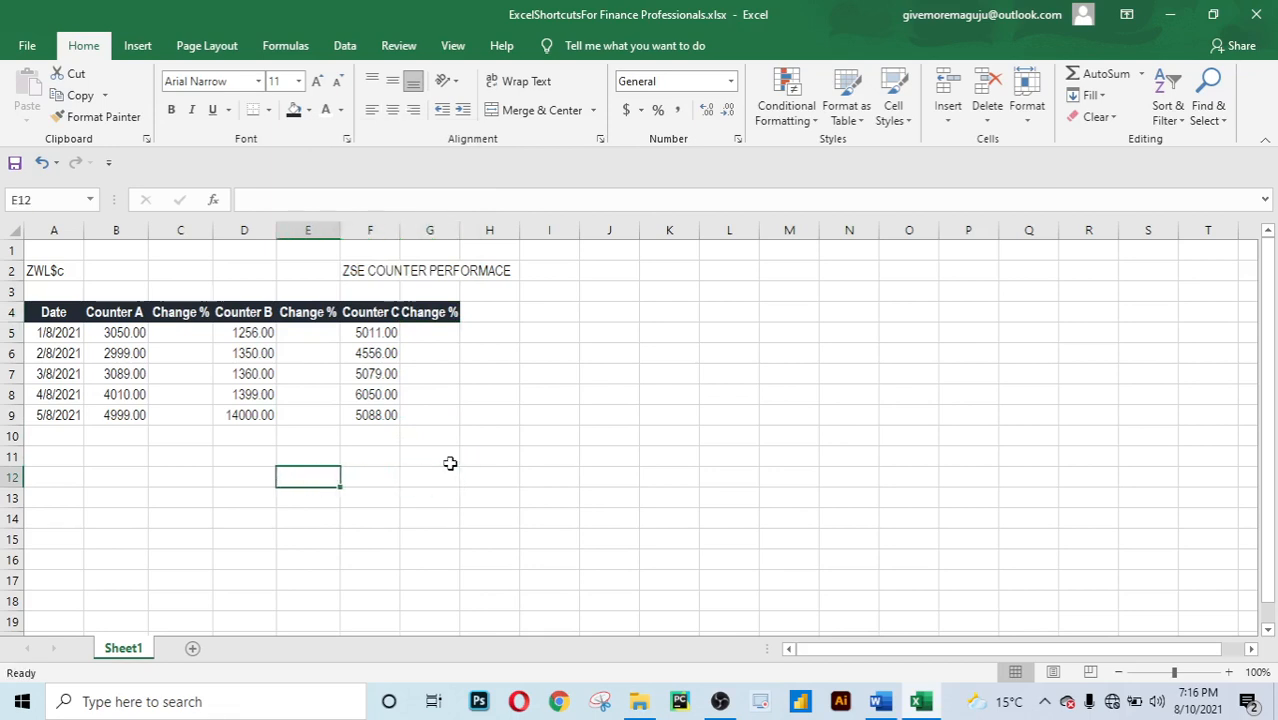
pyautogui.press('Up')
pyautogui.press('Up')
pyautogui.press('Up')
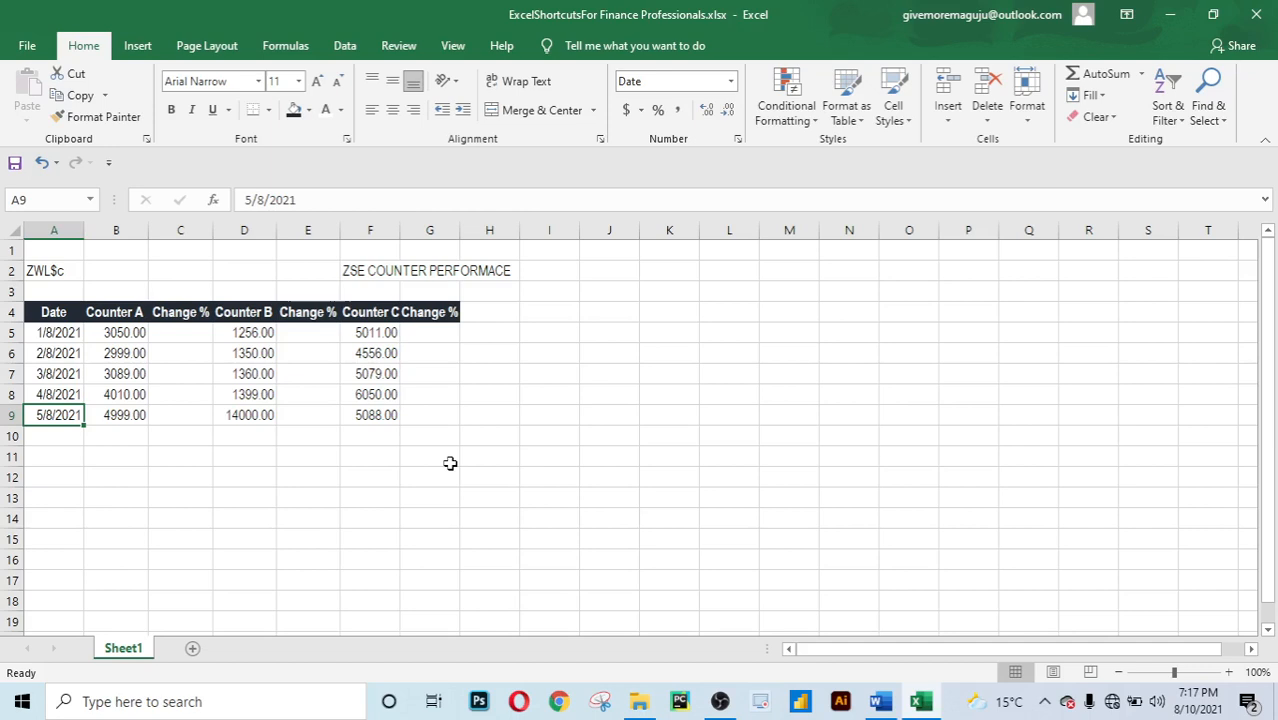
pyautogui.hotkey('shift', 'Up')
pyautogui.hotkey('shift', 'Up')
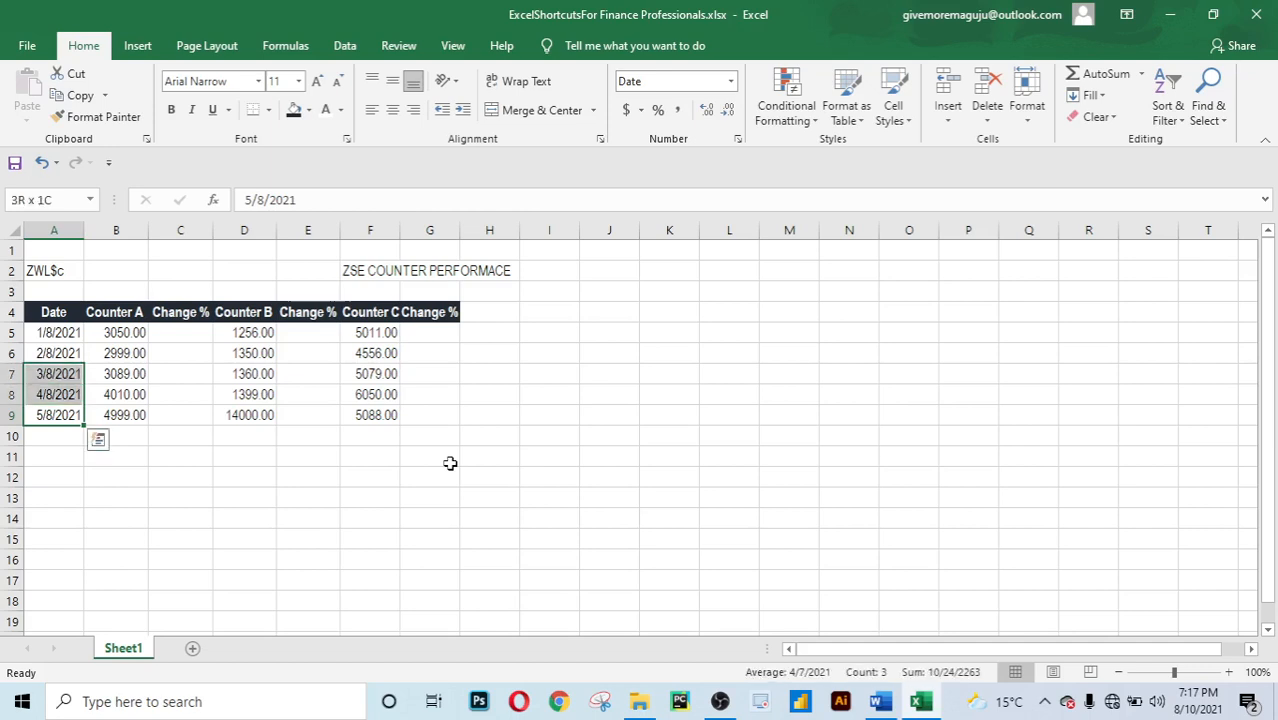
pyautogui.hotkey('shift', 'Up')
pyautogui.hotkey('shift', 'Up')
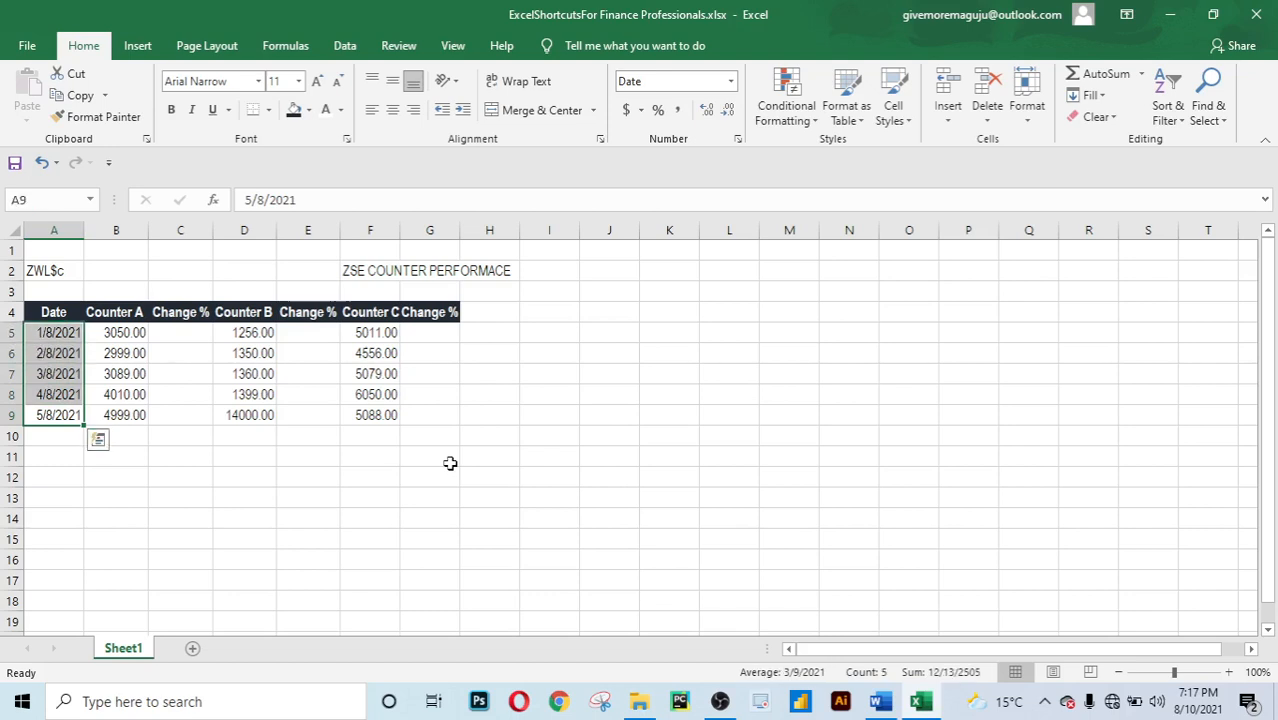
pyautogui.hotkey('ctrl', 'q')
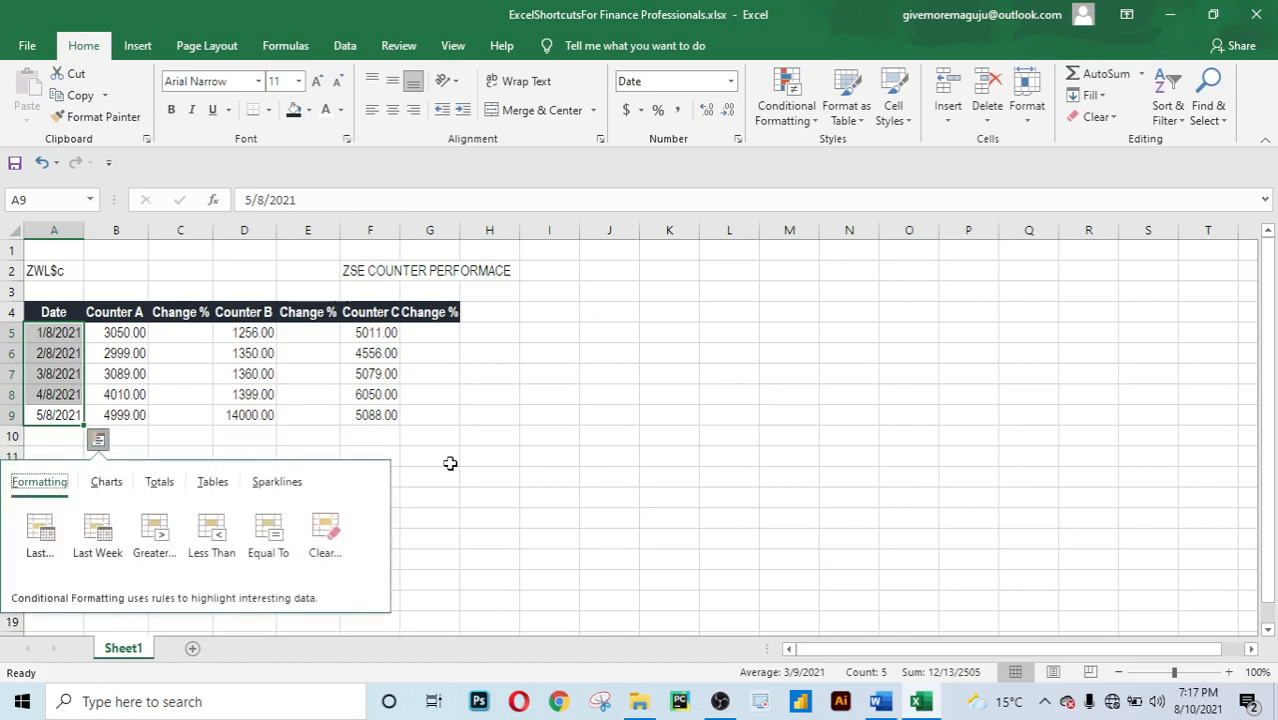
pyautogui.click(450, 463)
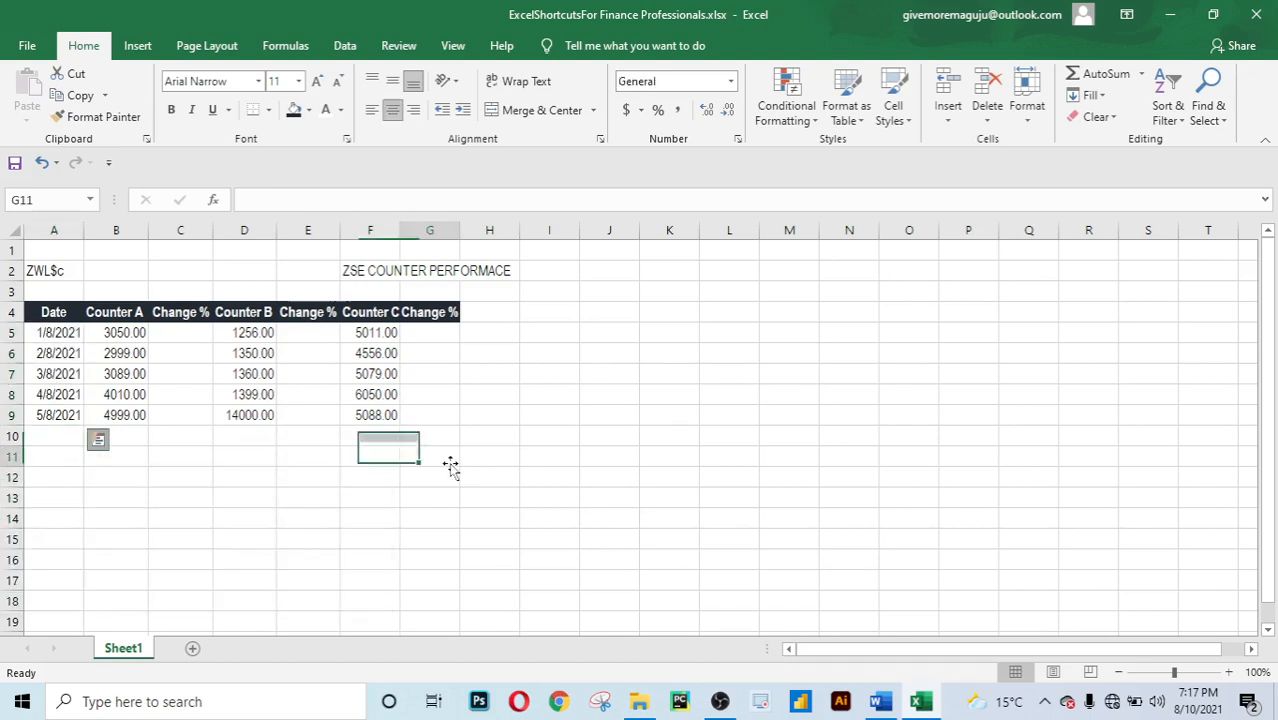
# Apply the Date number format of type *3/14/2012 to the dates in A5:A9.
pyautogui.click(49, 417)
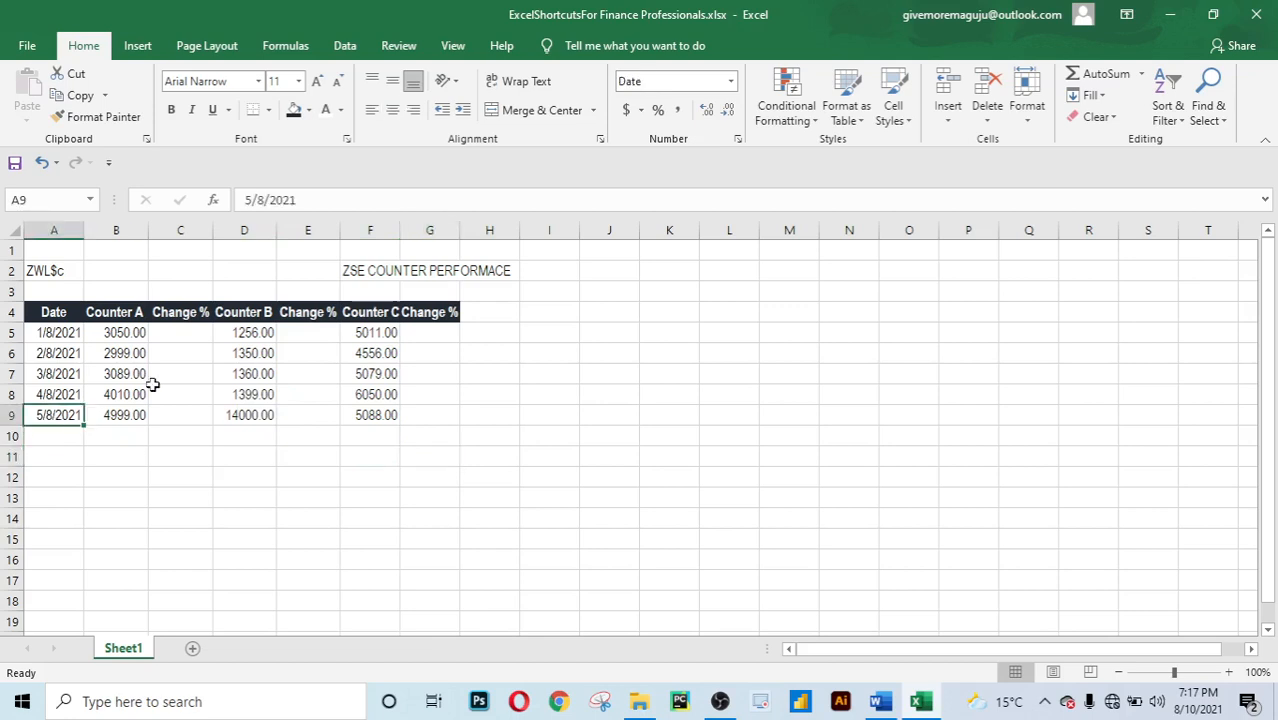
pyautogui.hotkey('shift', 'Up')
pyautogui.hotkey('shift', 'Up')
pyautogui.hotkey('shift', 'Up')
pyautogui.hotkey('shift', 'Up')
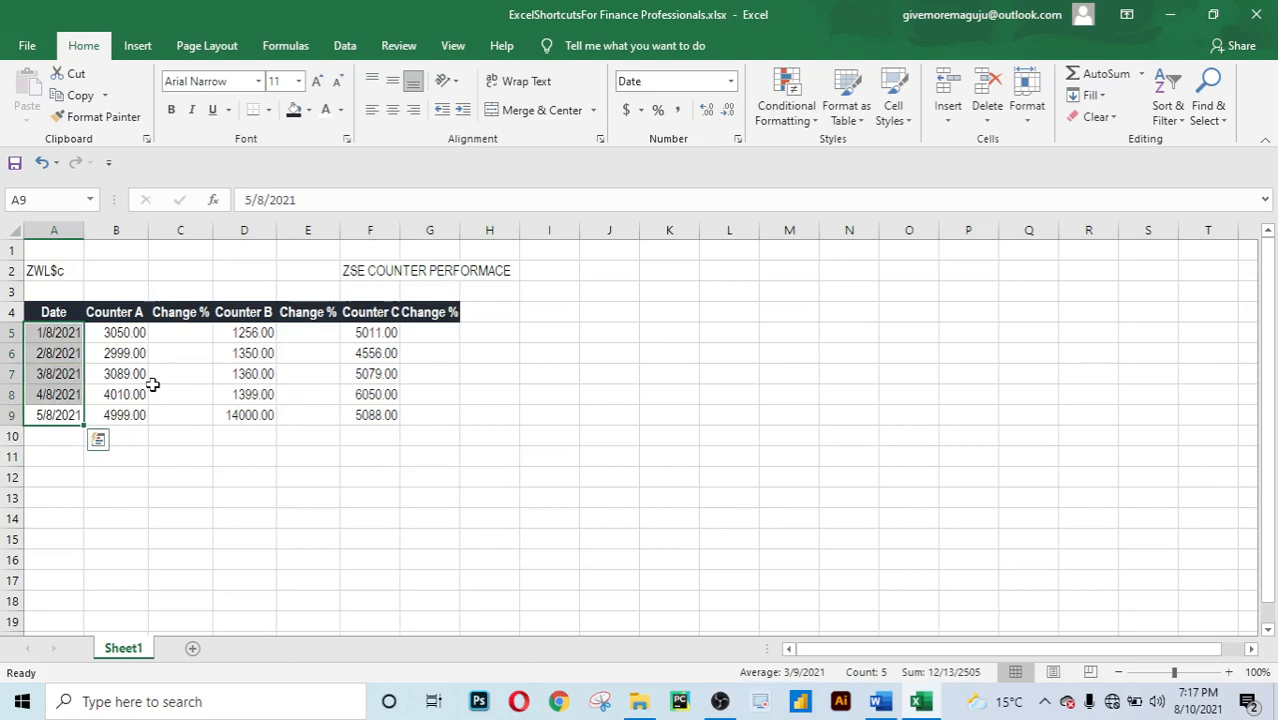
pyautogui.hotkey('ctrl', 'shift', 'f')
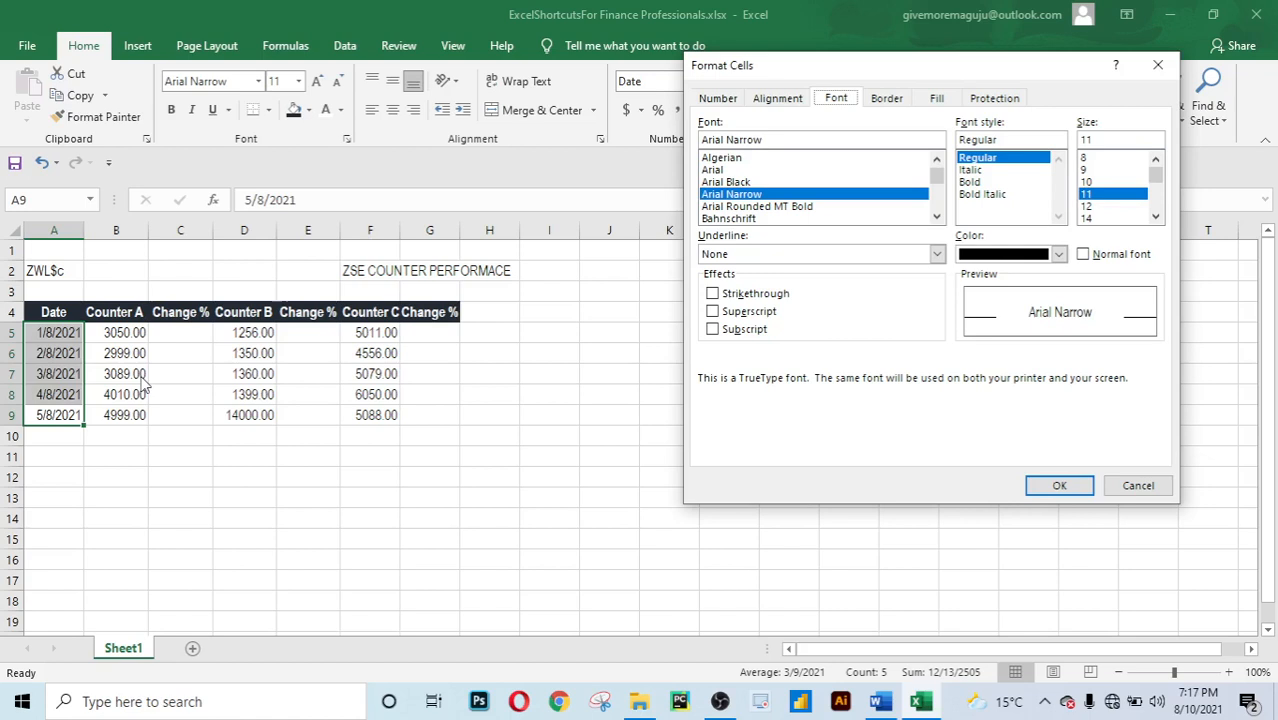
pyautogui.click(718, 98)
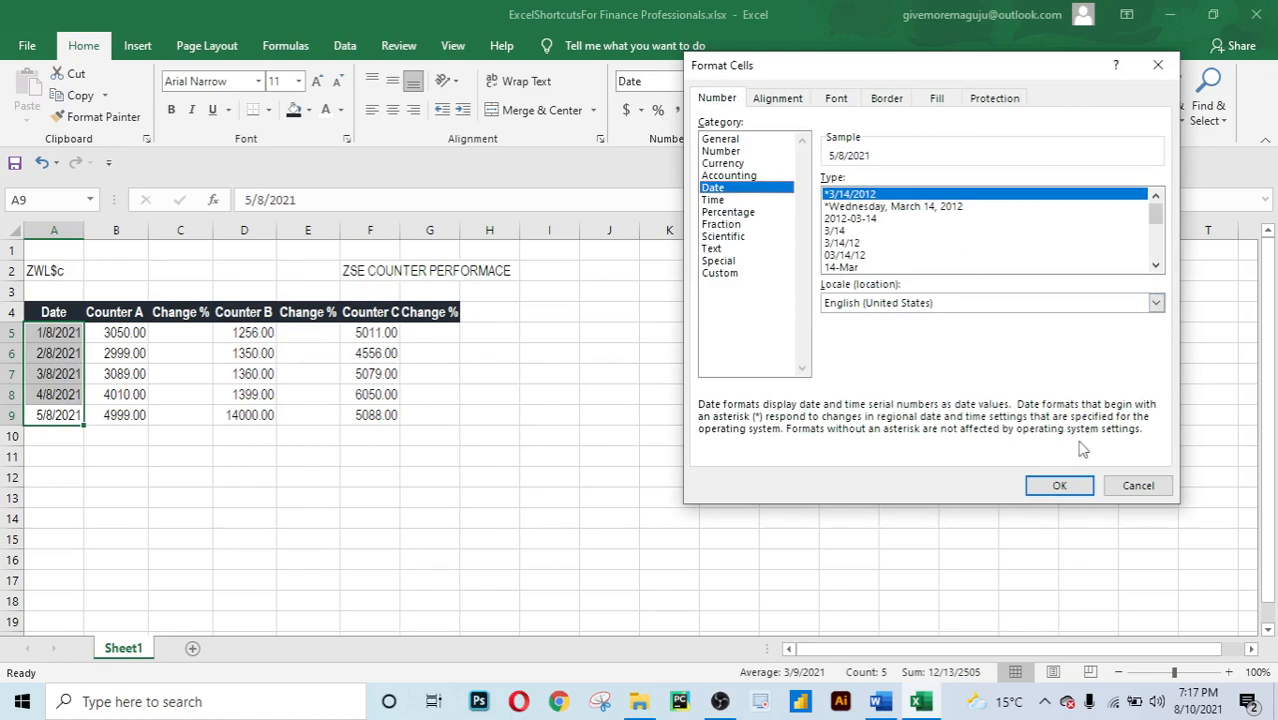
pyautogui.press('Return')
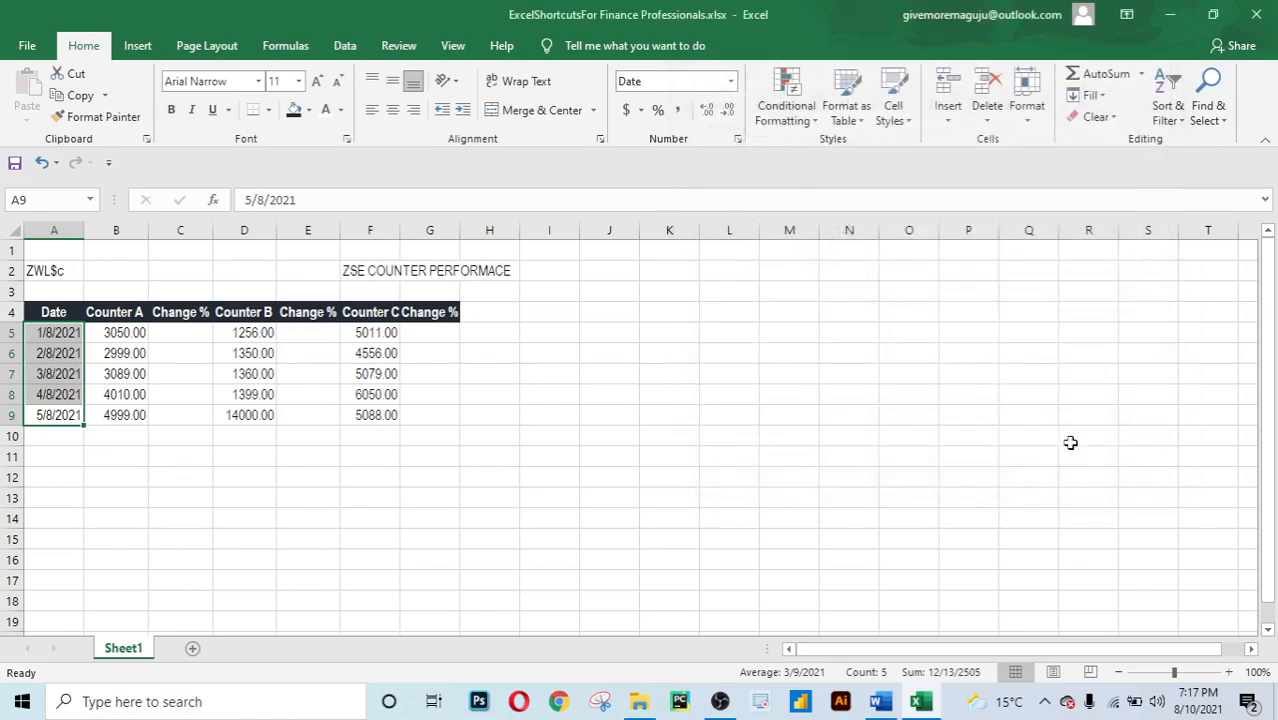
pyautogui.click(238, 478)
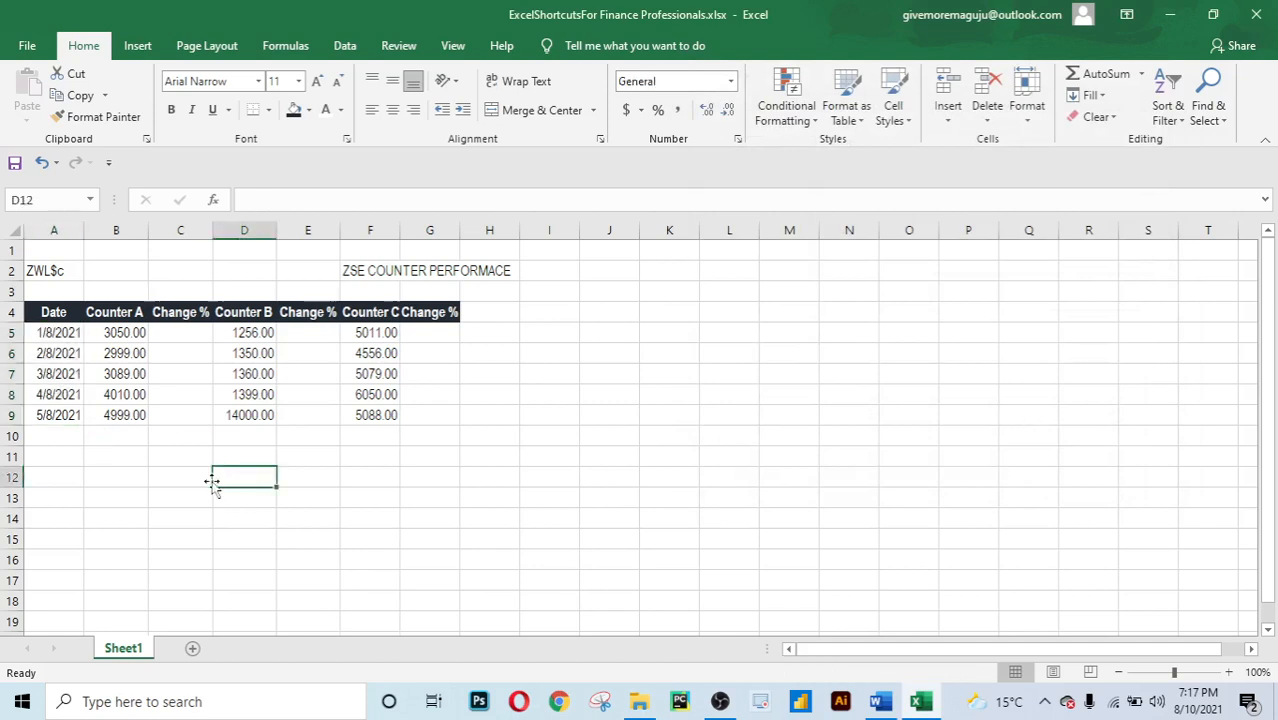
# Reselect the dates in A5:A9 and confirm their *3/14/2012 Date format again in Format Cells.
pyautogui.click(71, 416)
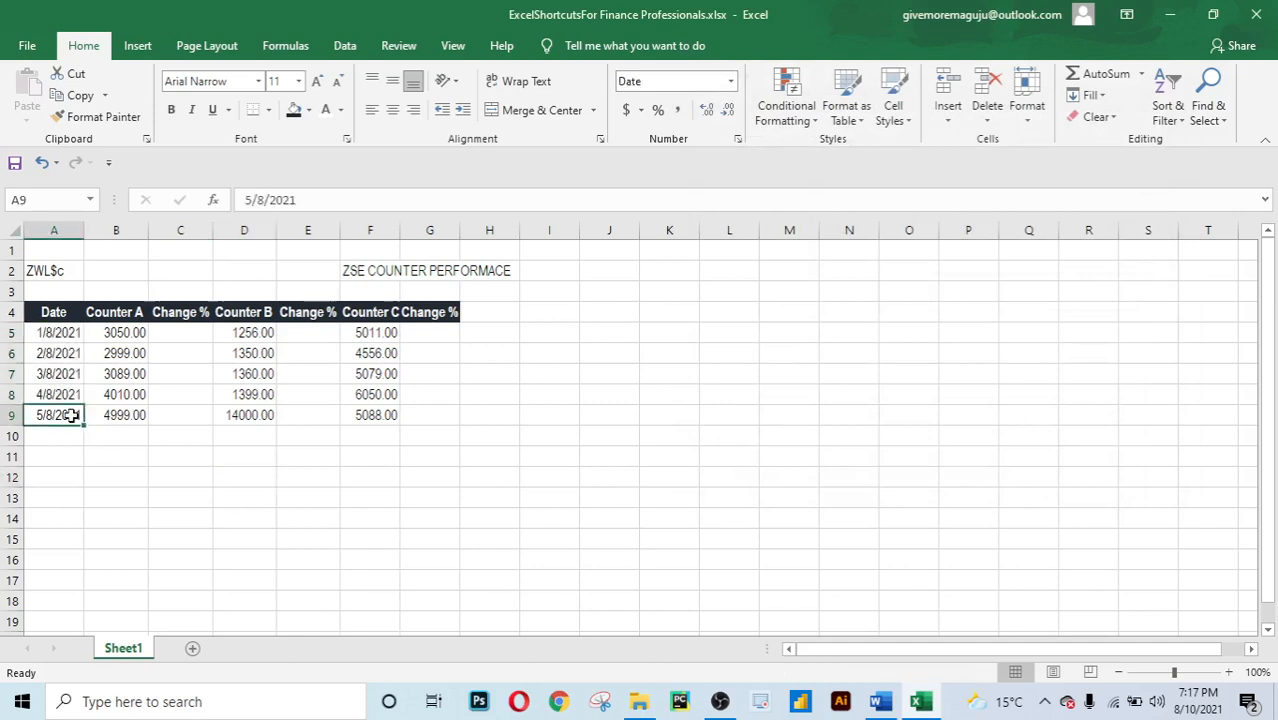
pyautogui.hotkey('shift', 'Up')
pyautogui.hotkey('shift', 'Up')
pyautogui.hotkey('shift', 'Up')
pyautogui.hotkey('shift', 'Up')
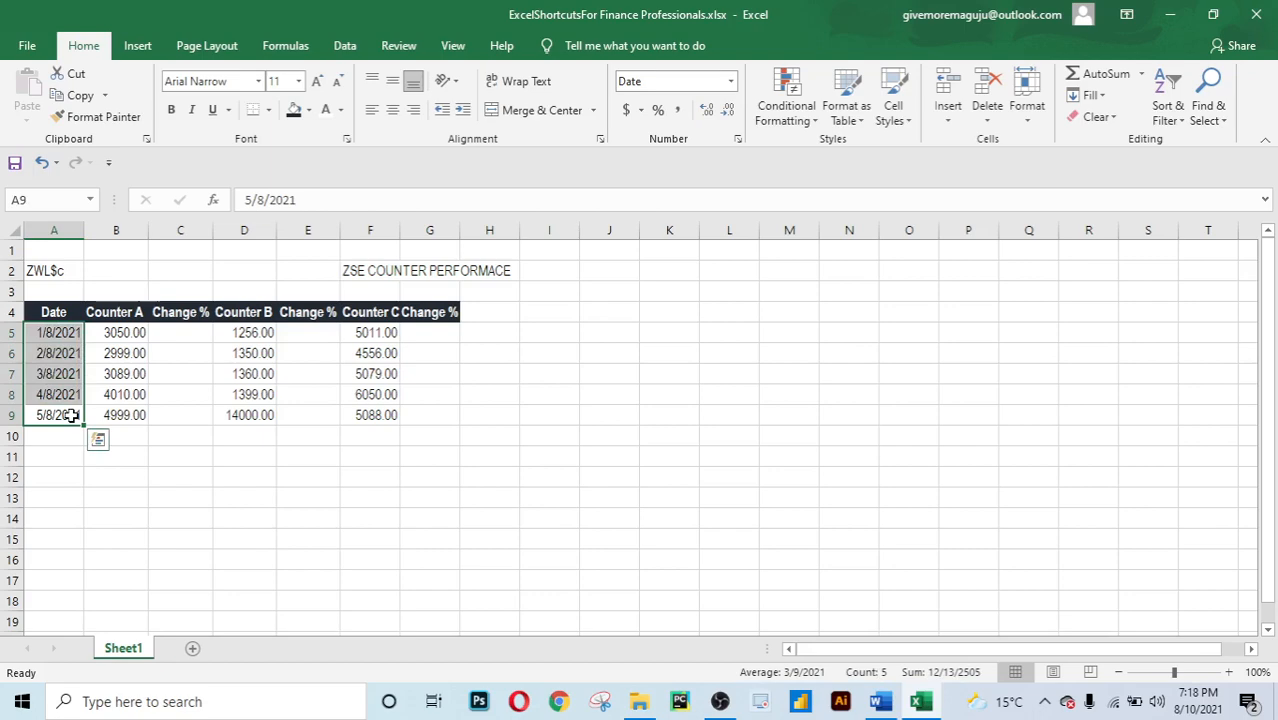
pyautogui.hotkey('ctrl', '1')
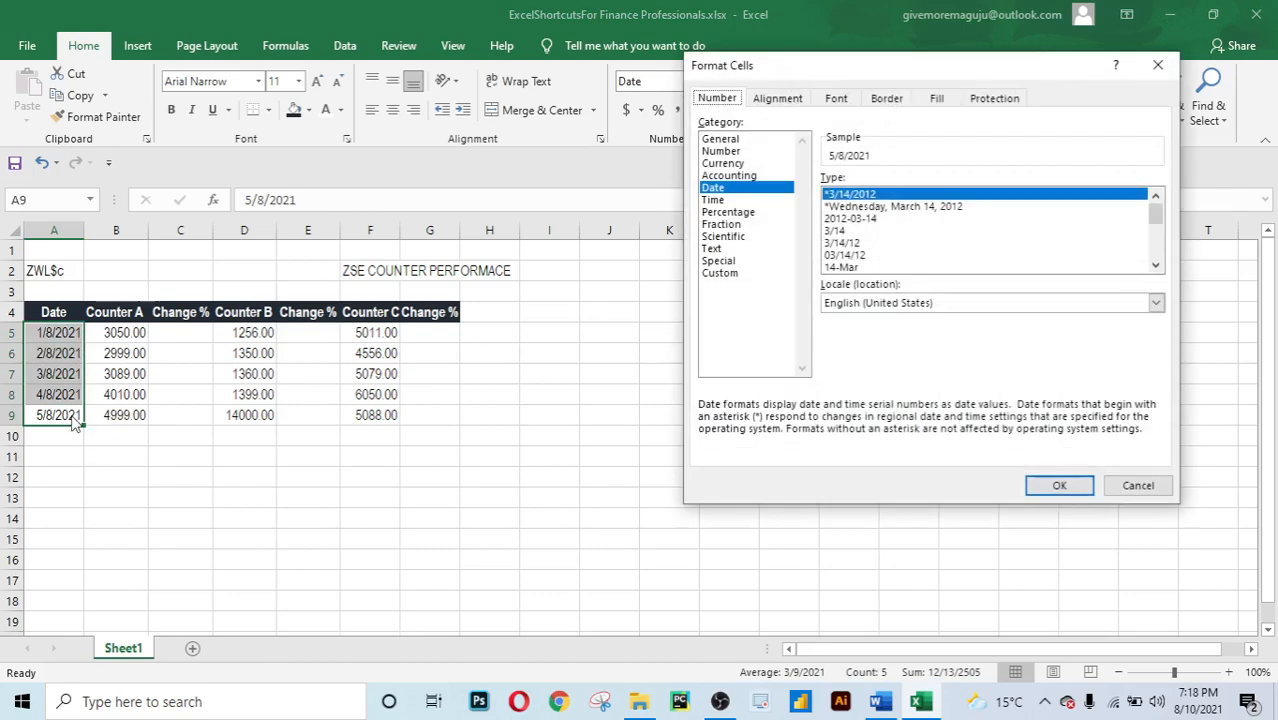
pyautogui.press('Return')
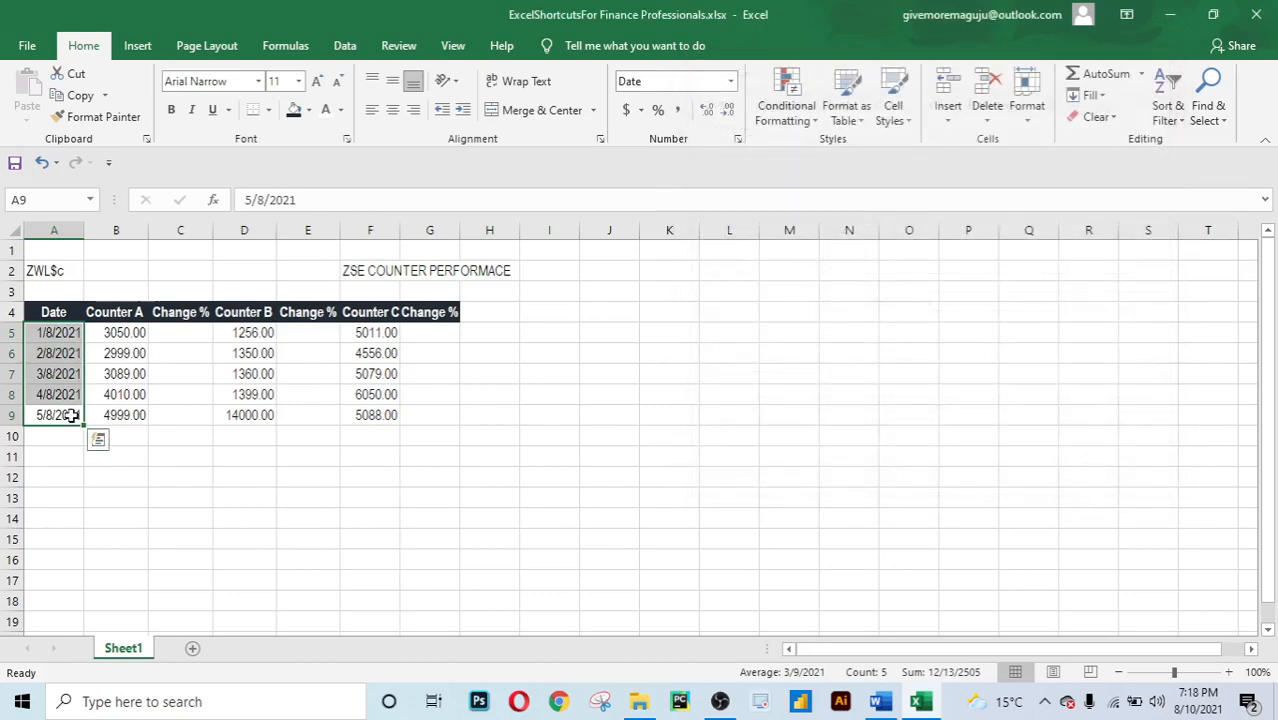
pyautogui.click(131, 475)
pyautogui.click(191, 457)
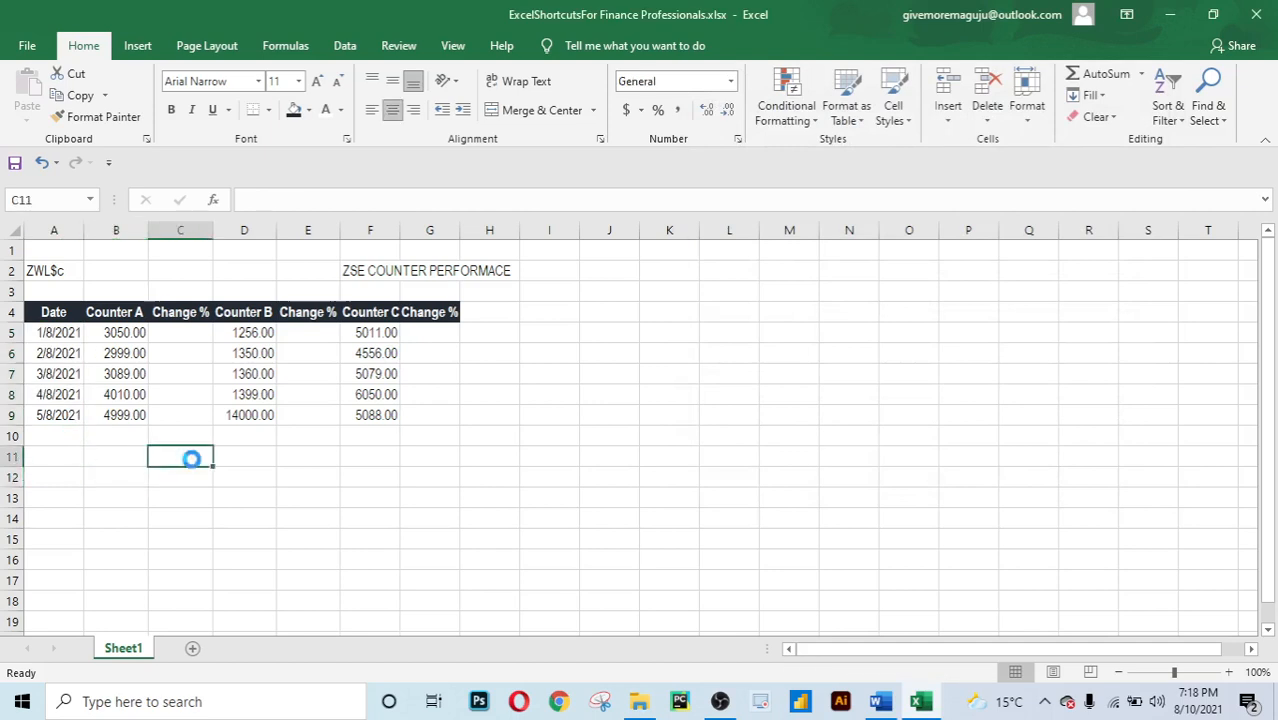
pyautogui.click(531, 563)
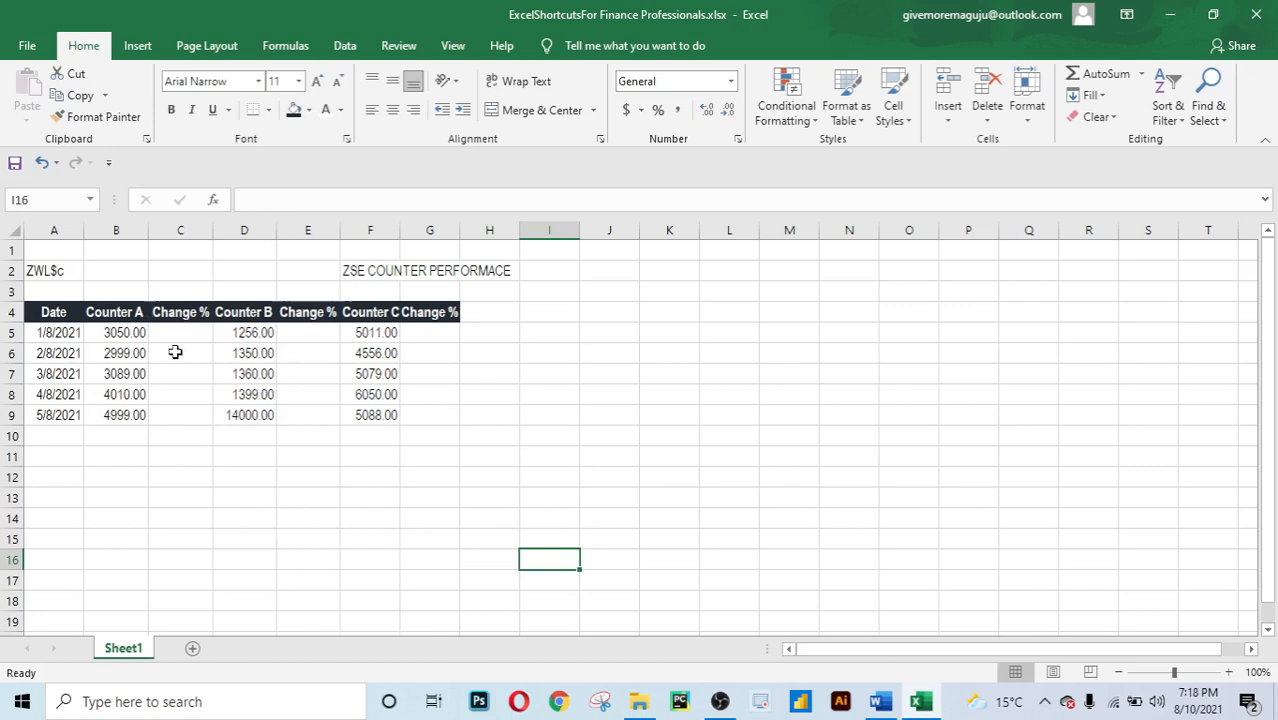
# Calculate Counter A's change in C6 with =B6/B5-1 and fill the formula down to C9.
pyautogui.click(137, 334)
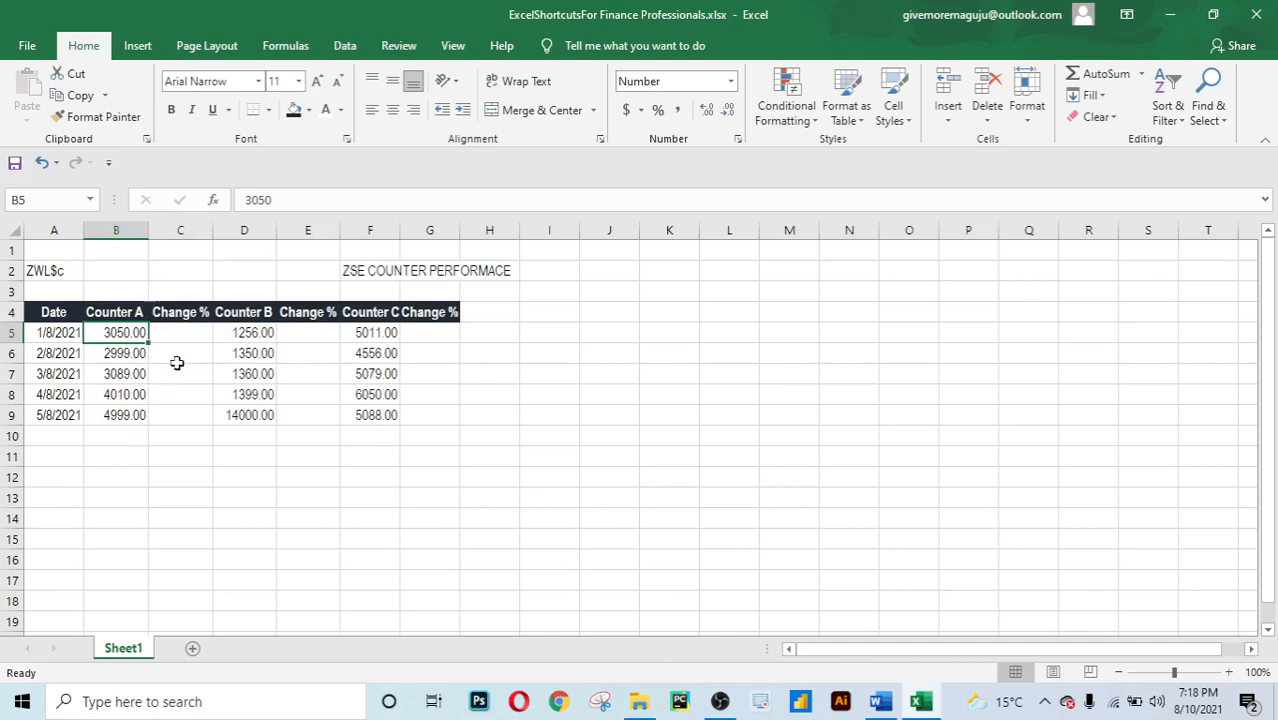
pyautogui.click(178, 360)
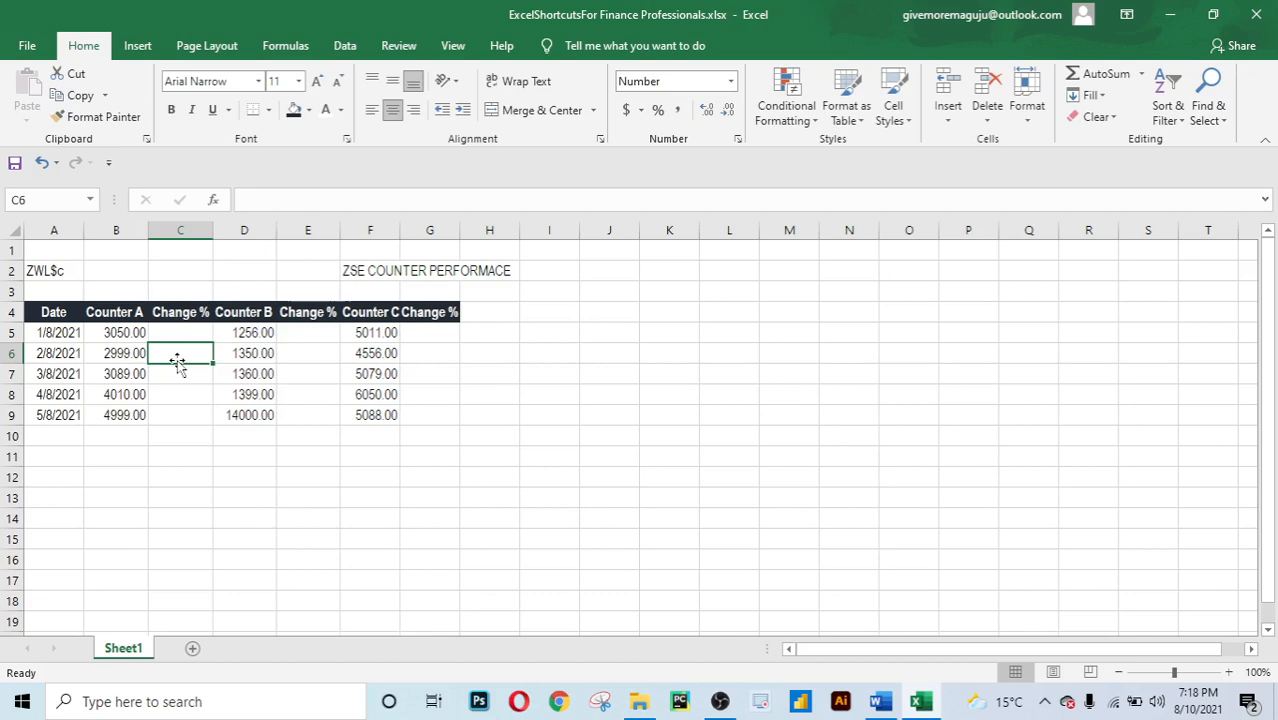
pyautogui.write('=')
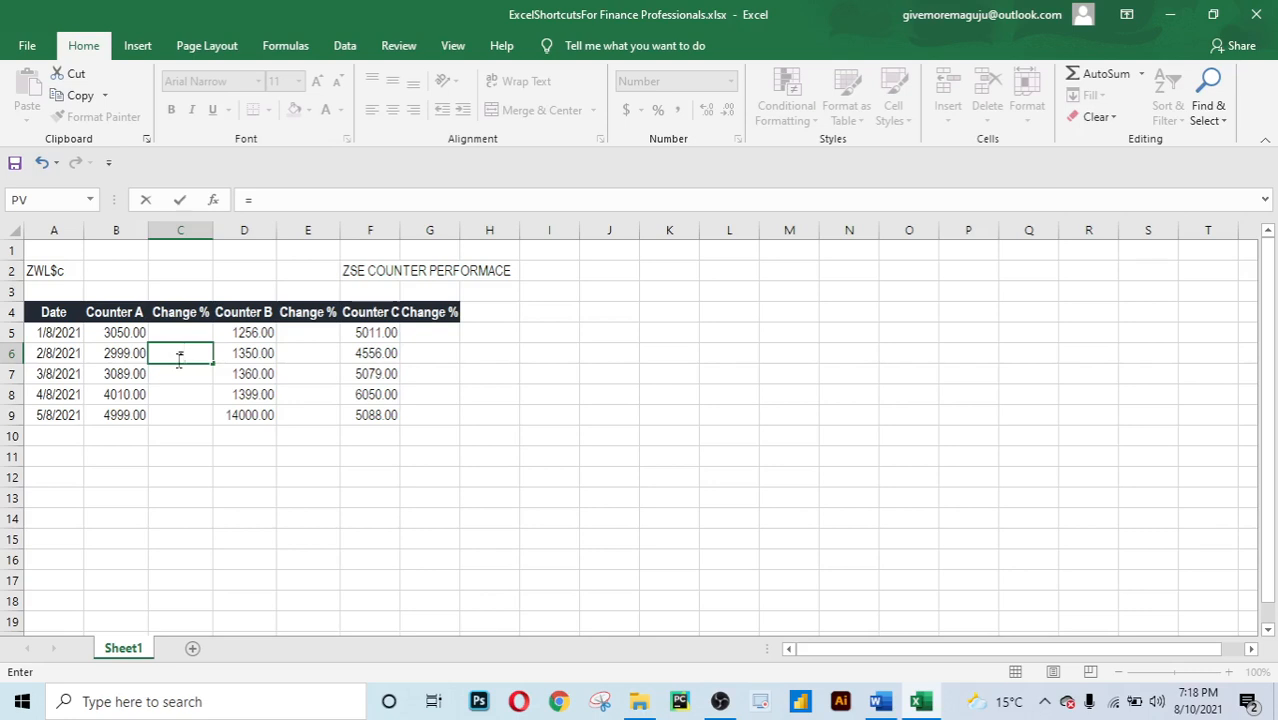
pyautogui.press('Left')
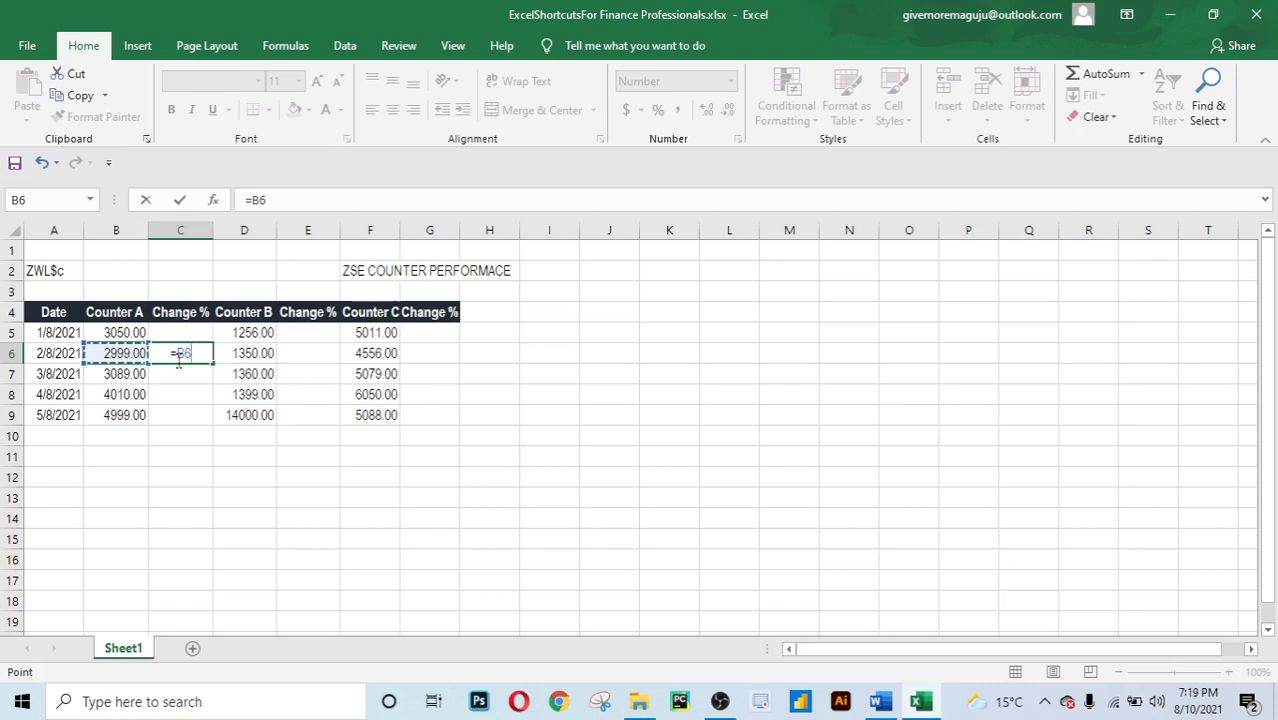
pyautogui.write('/')
pyautogui.press('Up')
pyautogui.press('Left')
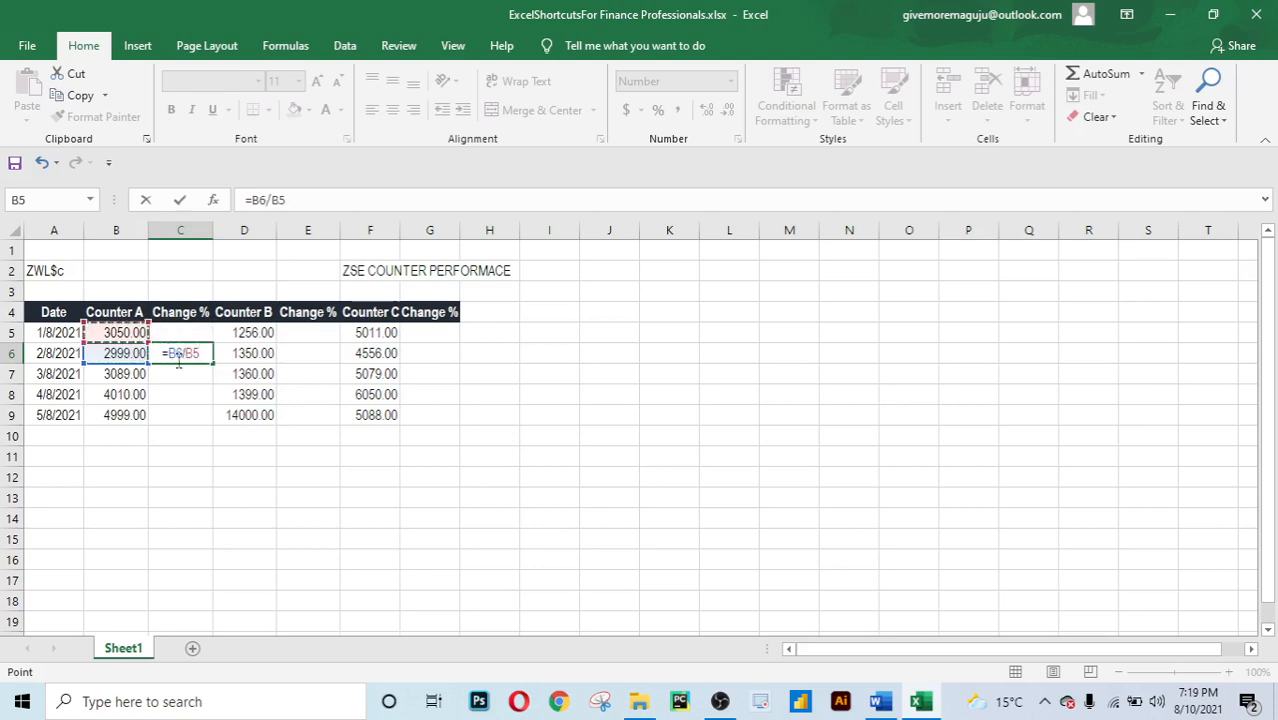
pyautogui.write('-1')
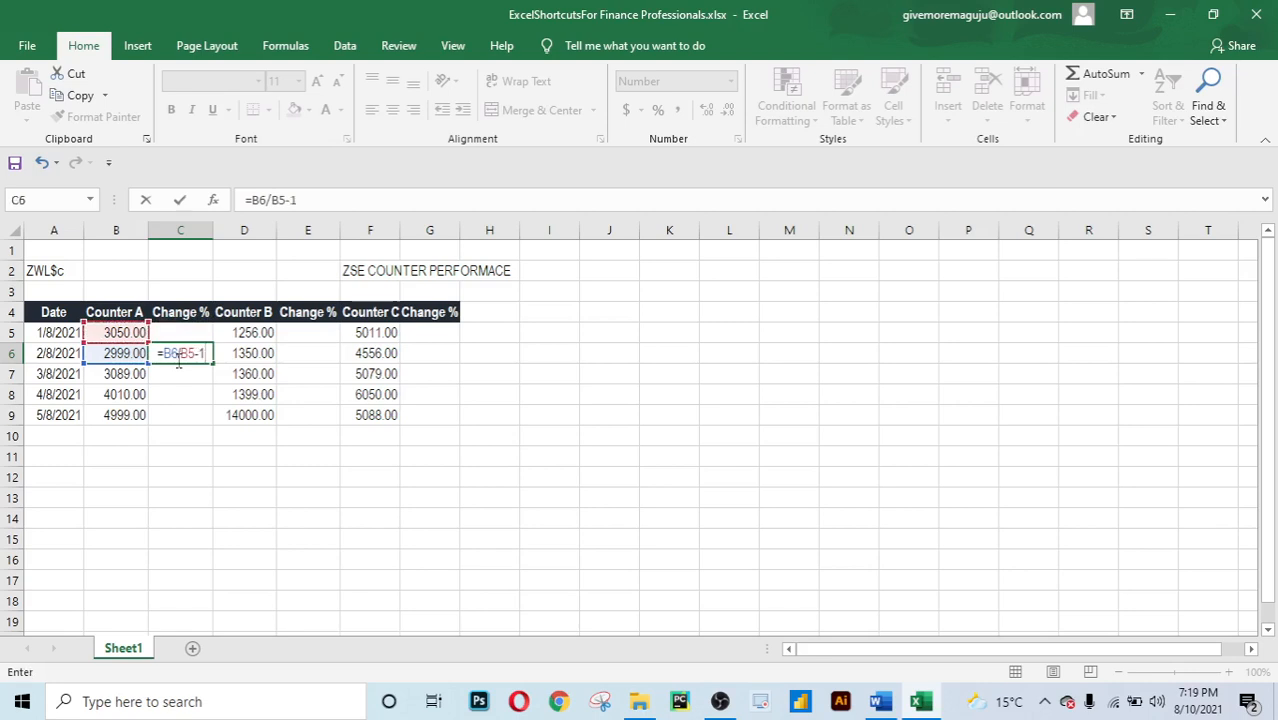
pyautogui.press('Return')
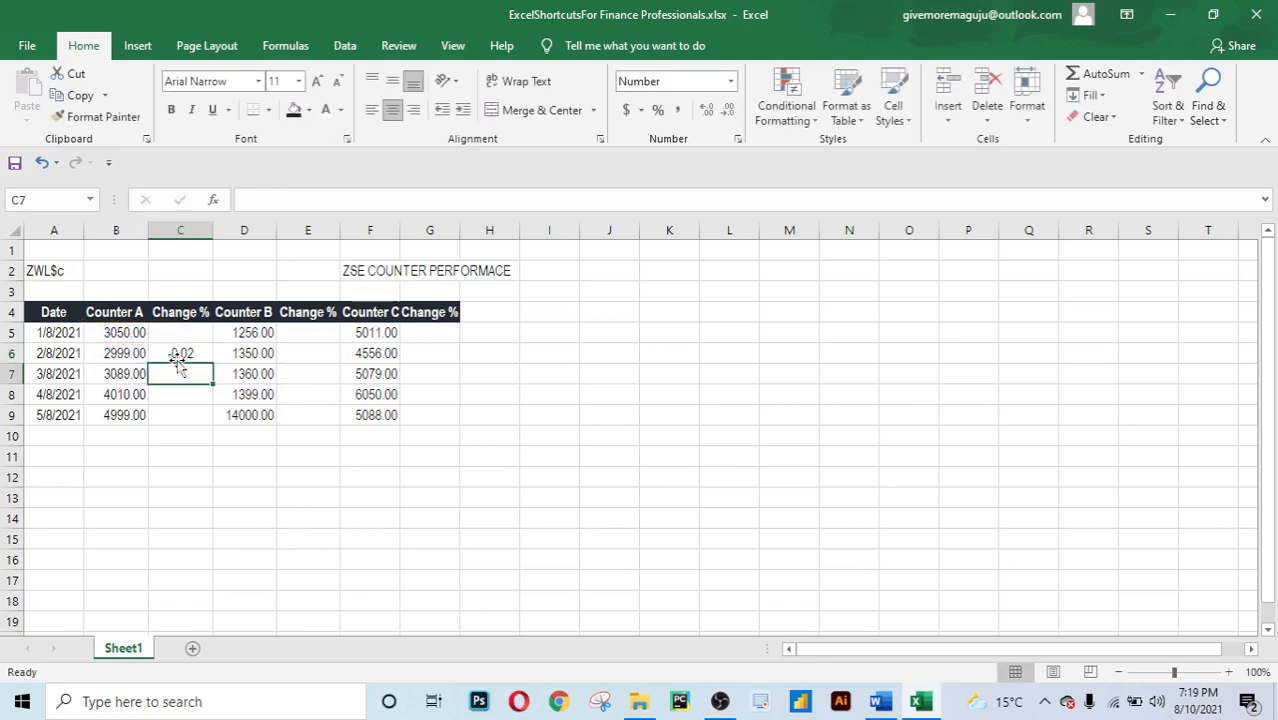
pyautogui.click(175, 356)
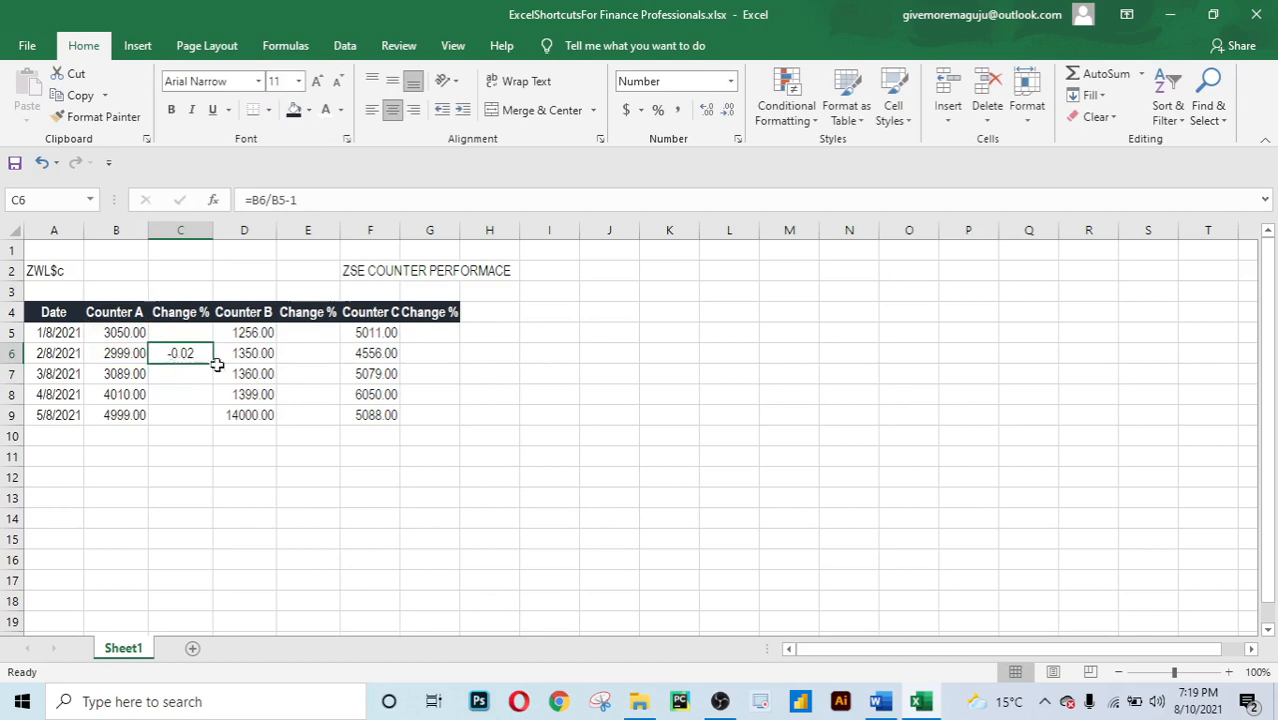
pyautogui.moveTo(212, 364); pyautogui.dragTo(202, 430)
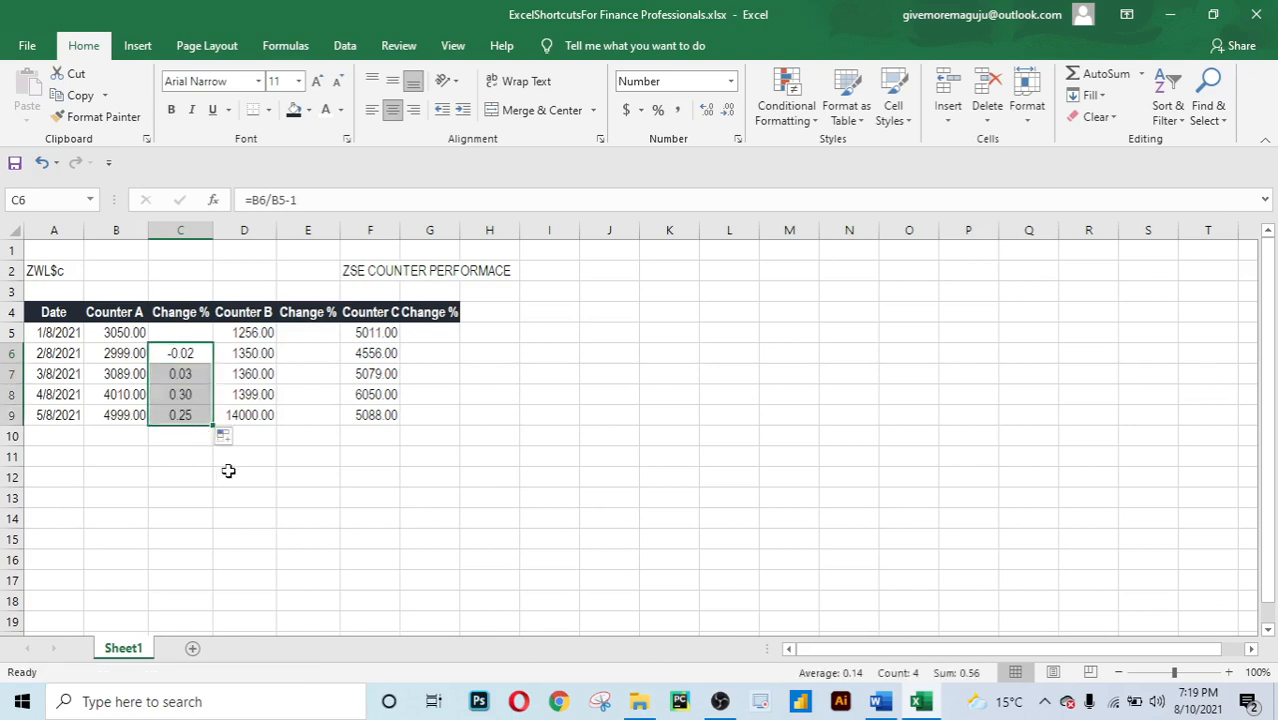
# Calculate Counter B's change in E6 with =D6/D5-1 and fill the formula down to E9.
pyautogui.click(203, 356)
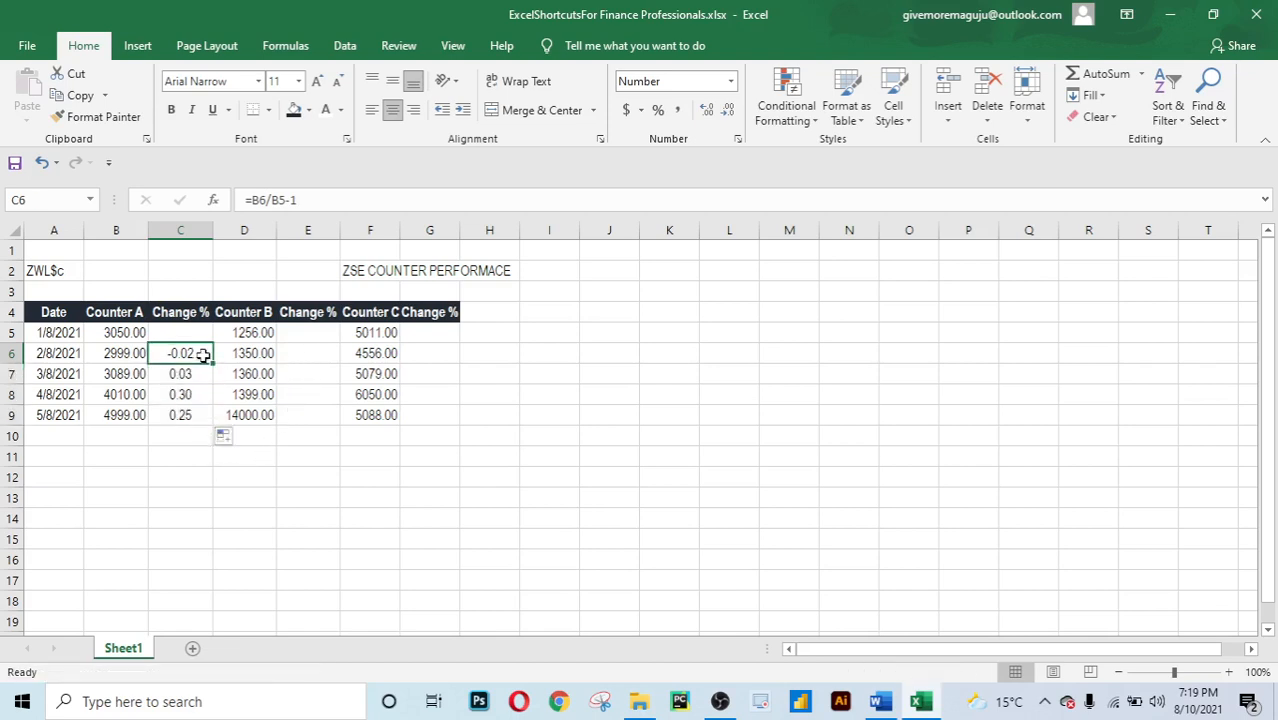
pyautogui.press('Right')
pyautogui.press('Right')
pyautogui.write('=')
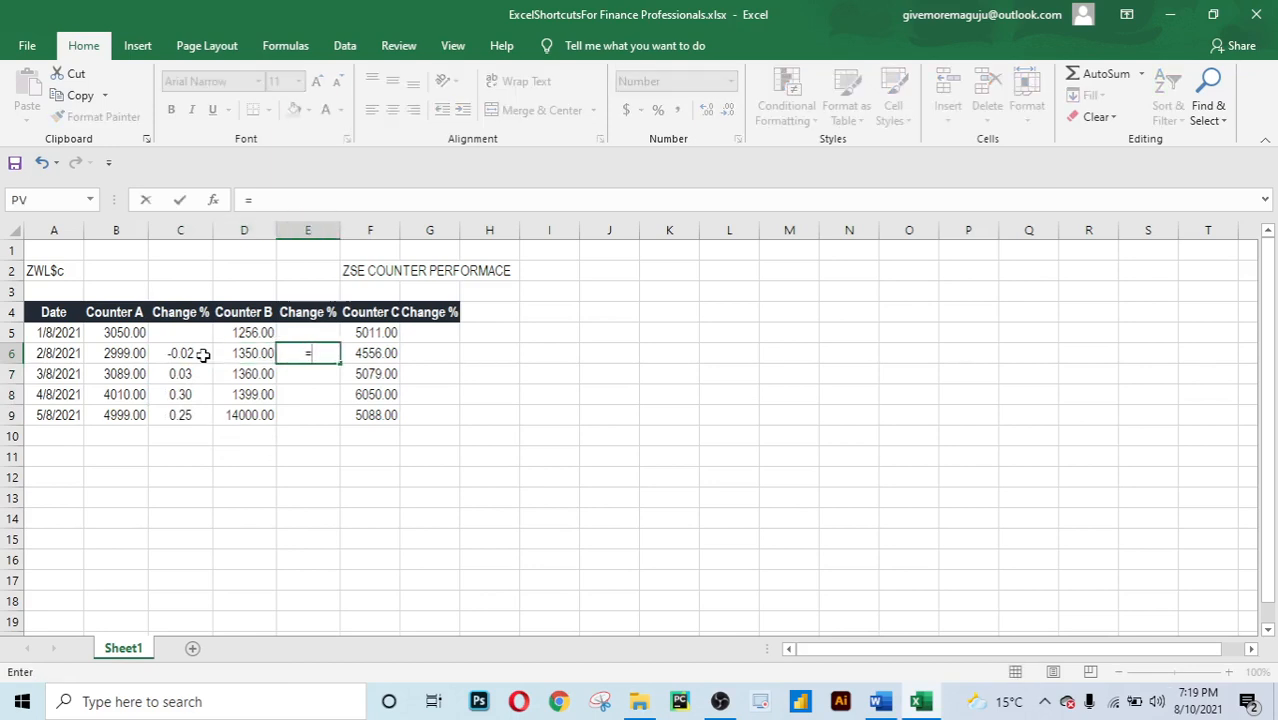
pyautogui.press('Left')
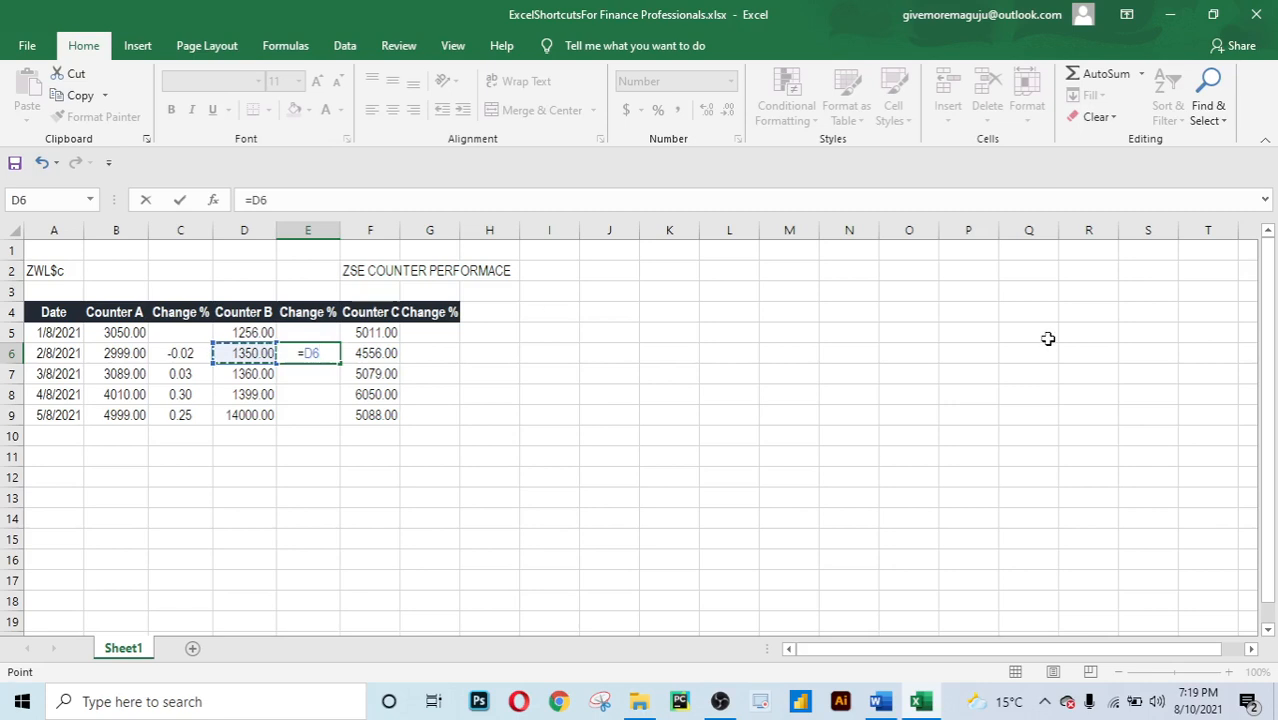
pyautogui.write('/')
pyautogui.press('Left')
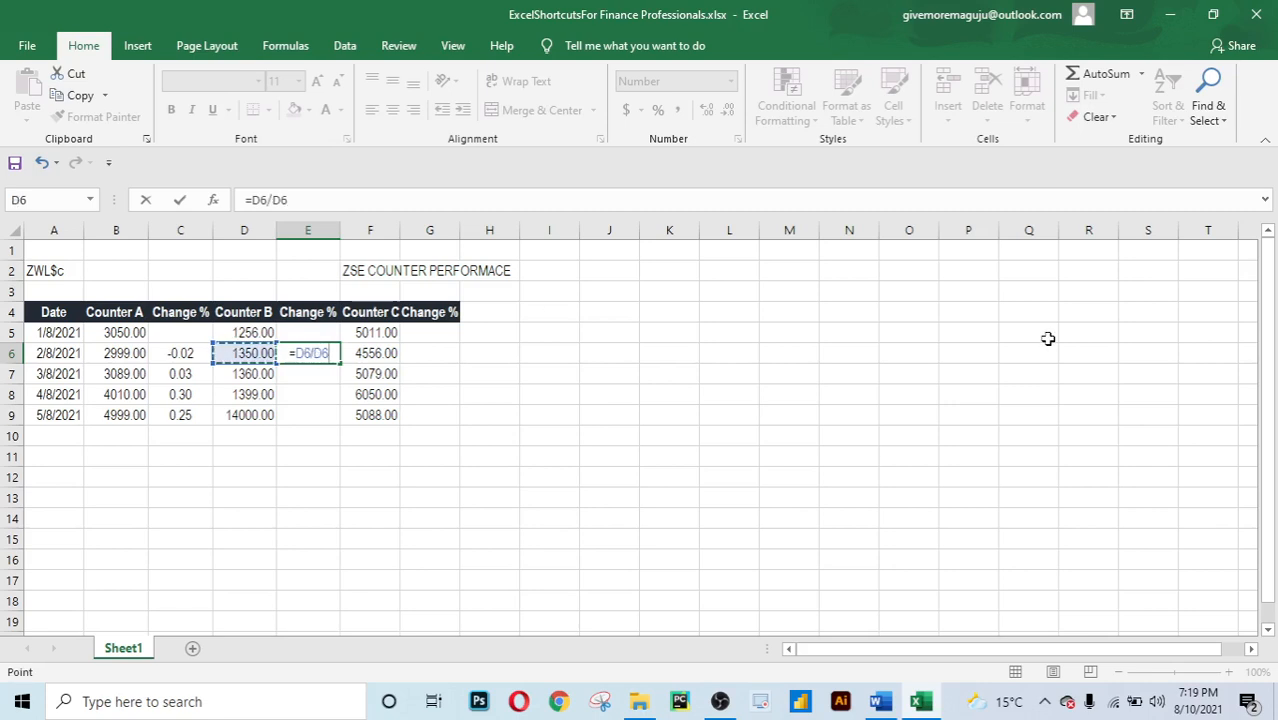
pyautogui.press('Up')
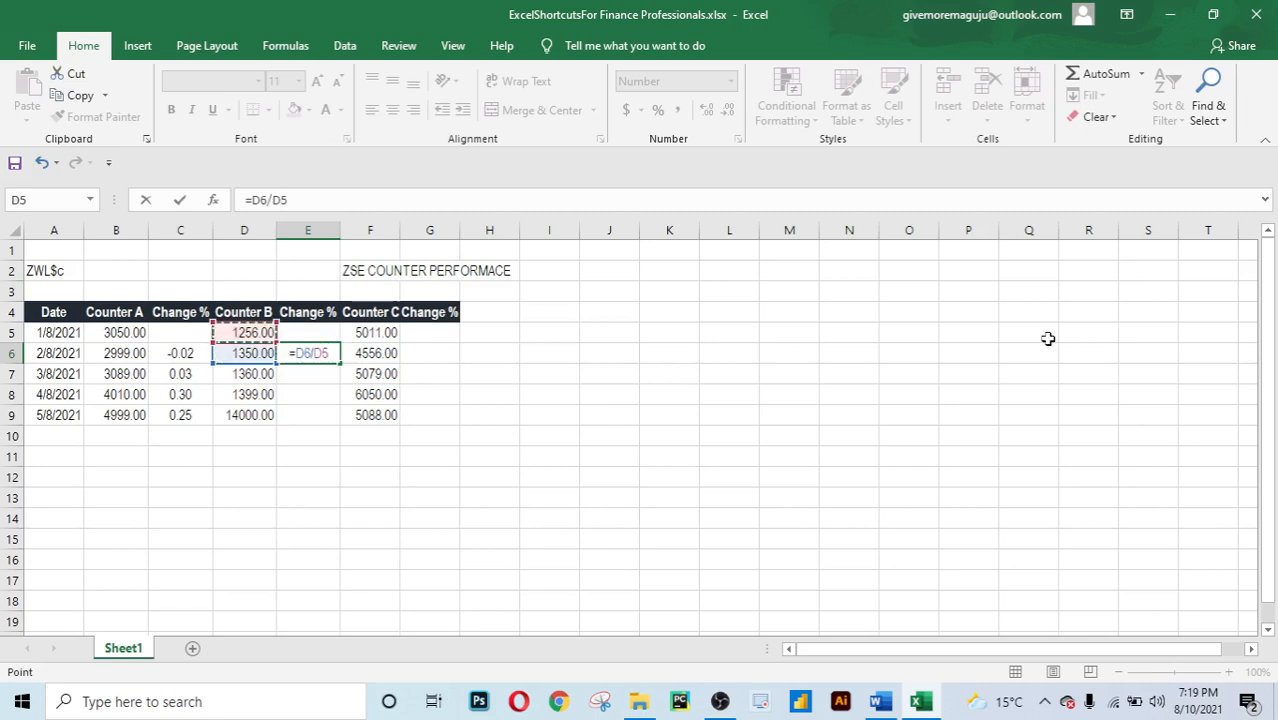
pyautogui.write('-1')
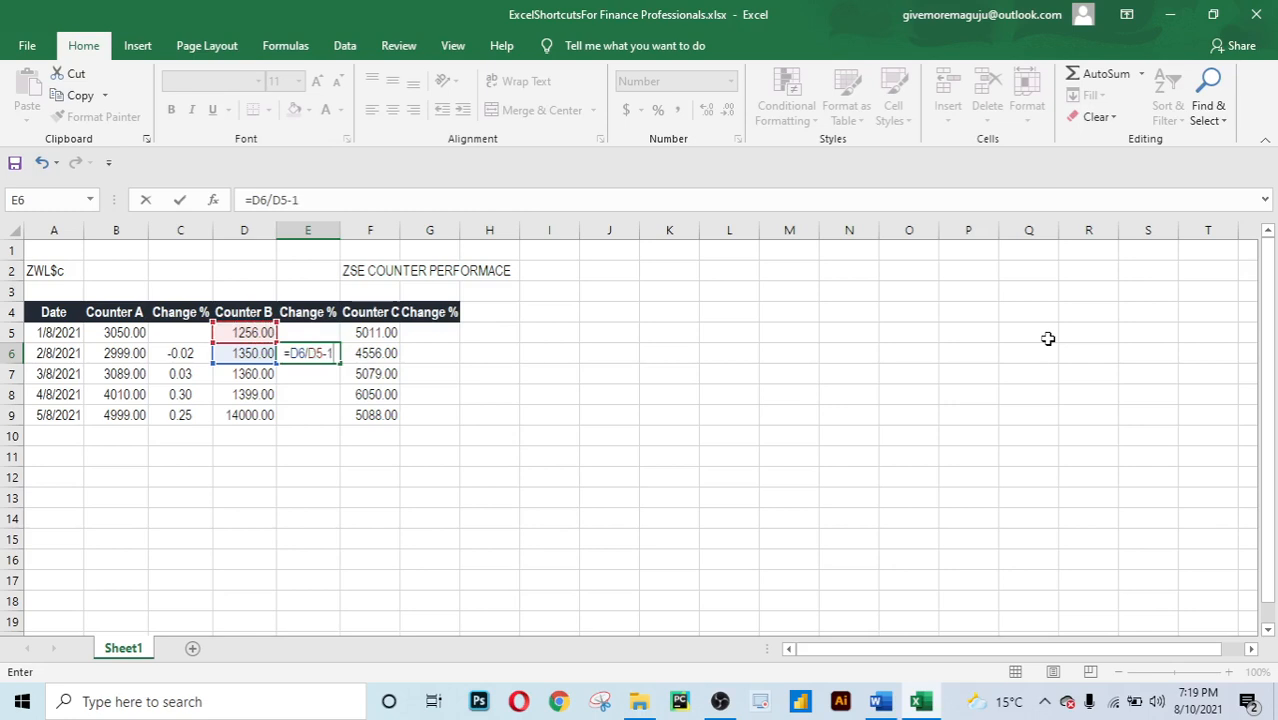
pyautogui.press('Return')
pyautogui.press('Up')
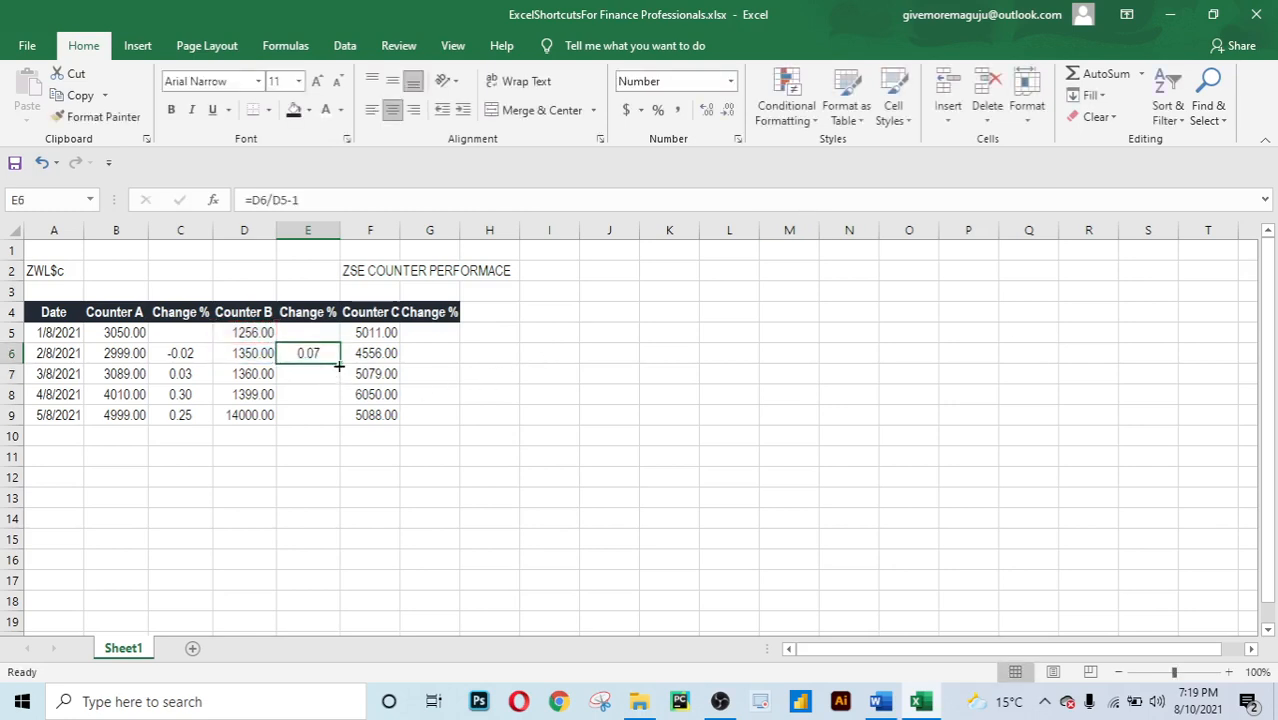
pyautogui.moveTo(339, 371); pyautogui.dragTo(322, 419)
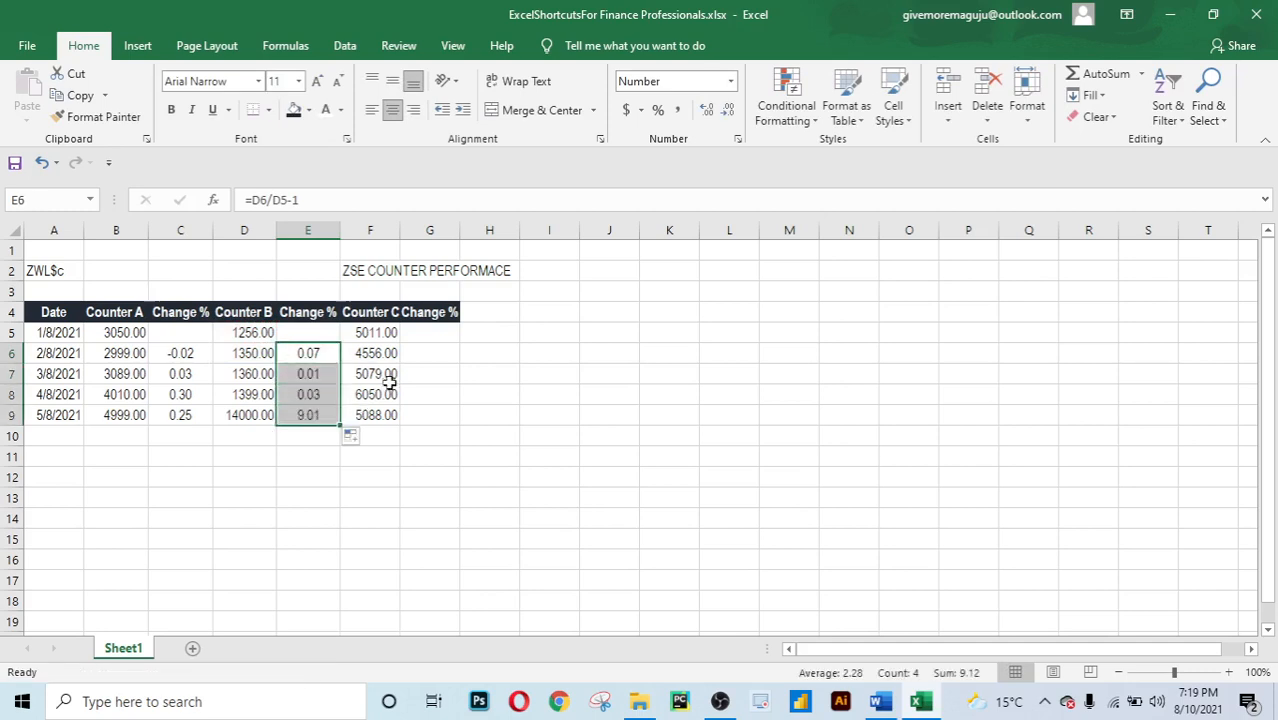
# Calculate Counter C's change for 2/8/2021 in G6 with the formula =F6/F5-1.
pyautogui.click(426, 354)
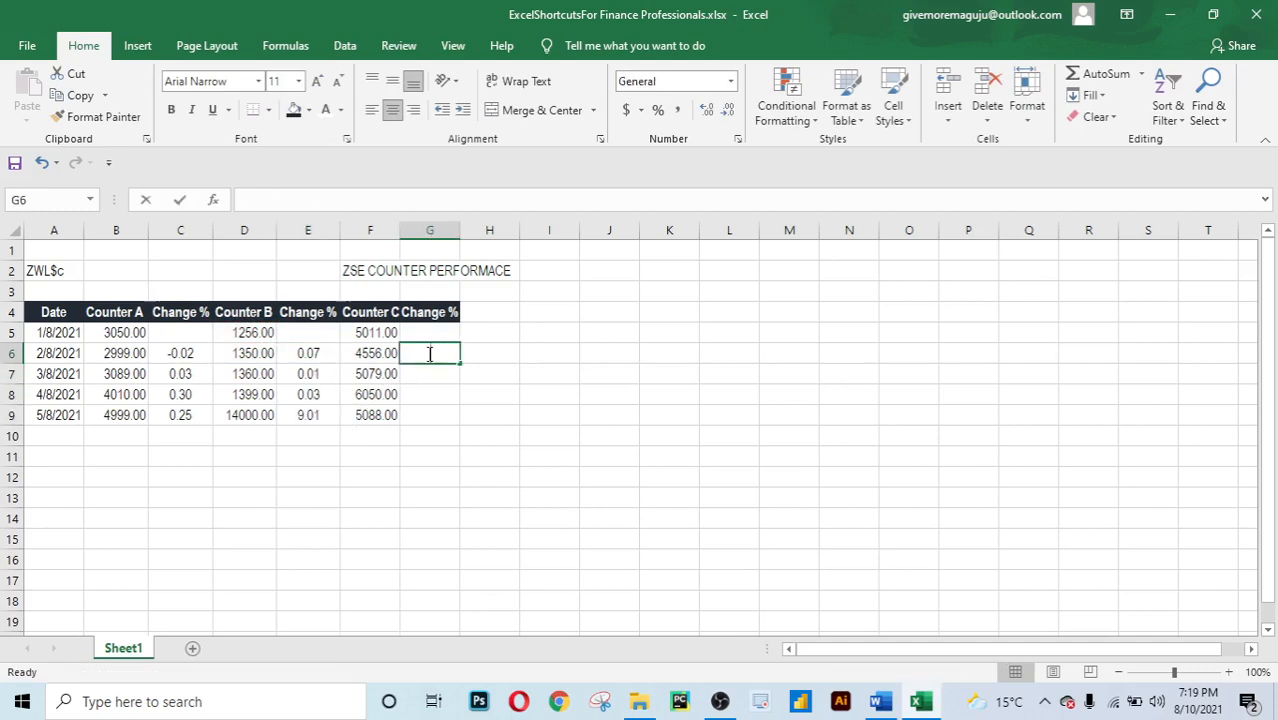
pyautogui.write('=')
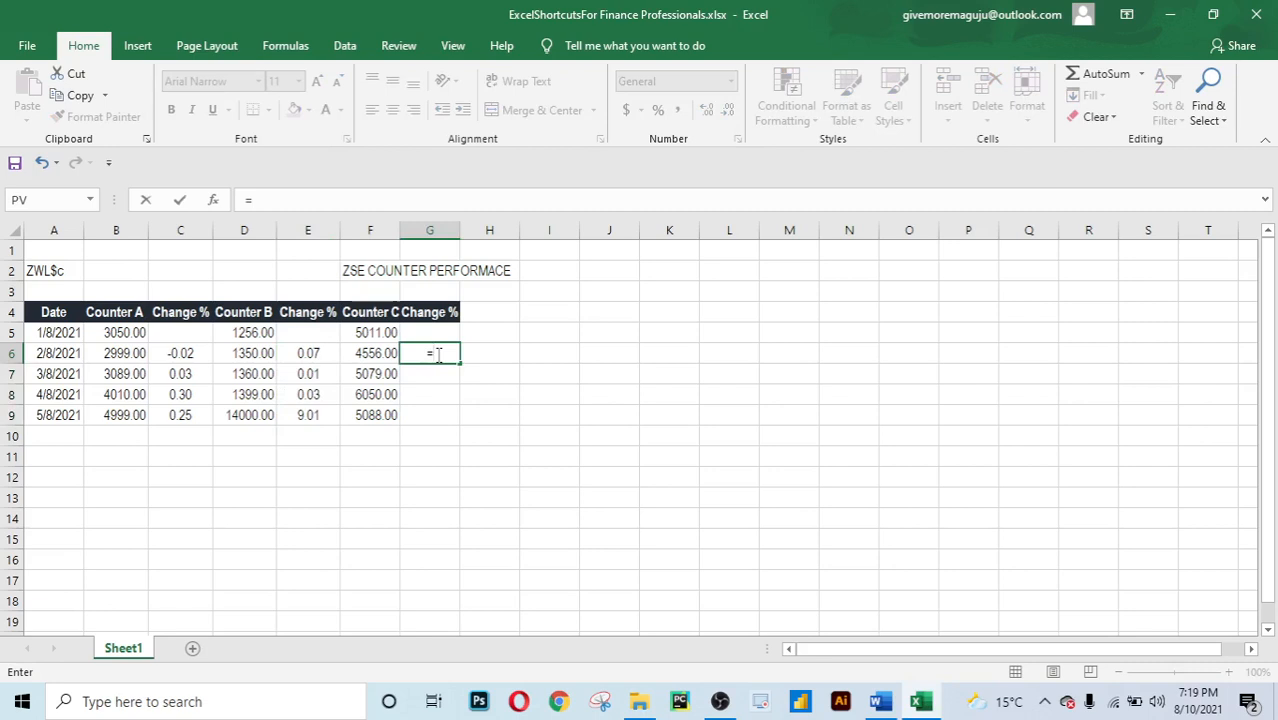
pyautogui.click(372, 355)
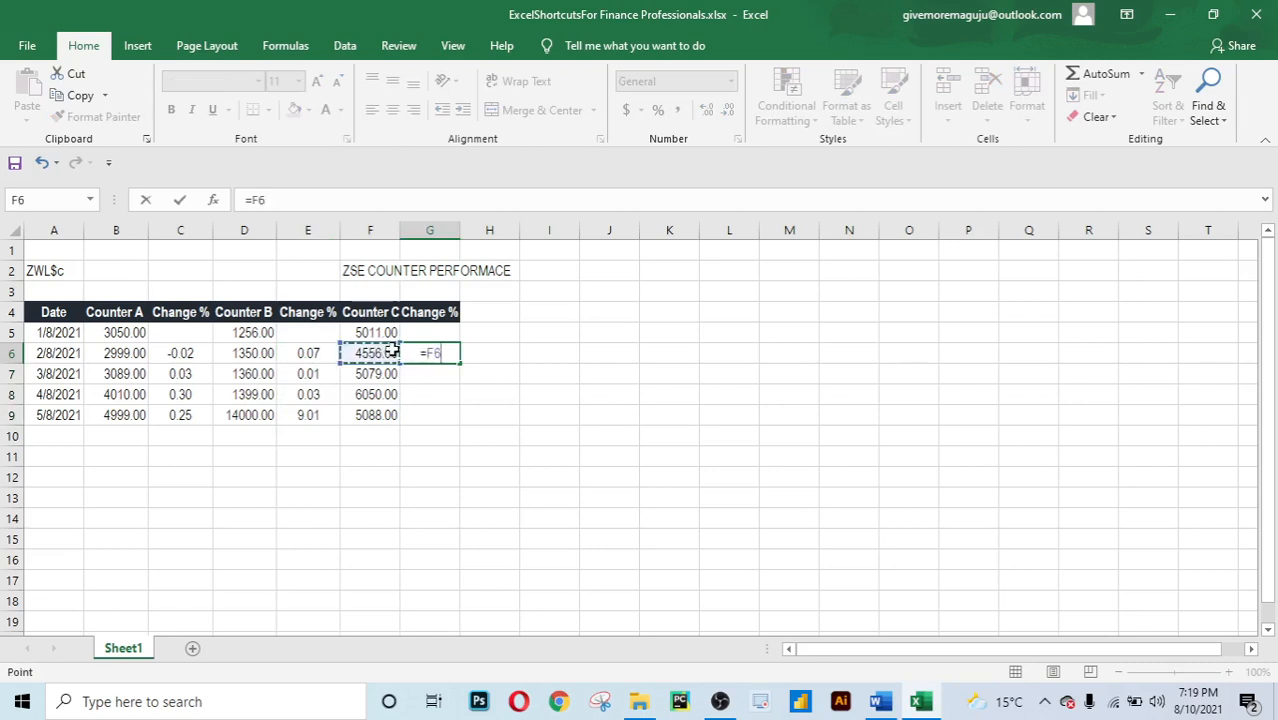
pyautogui.write('/')
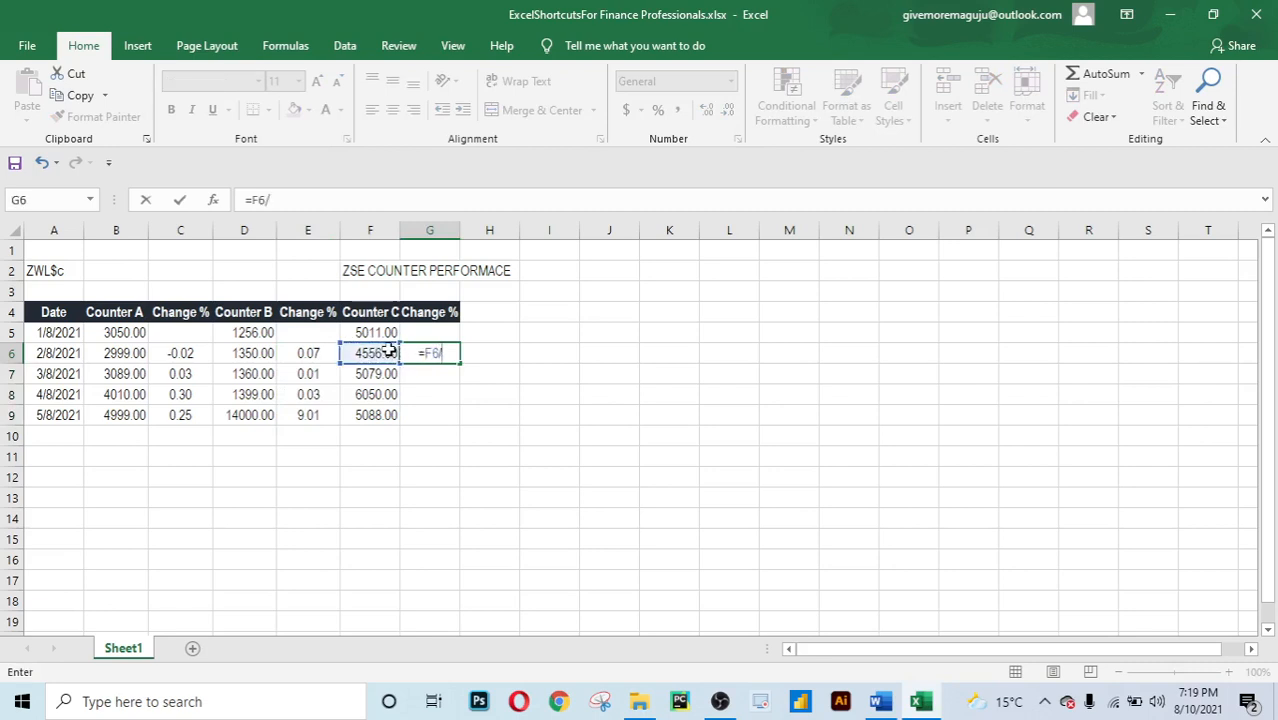
pyautogui.click(384, 336)
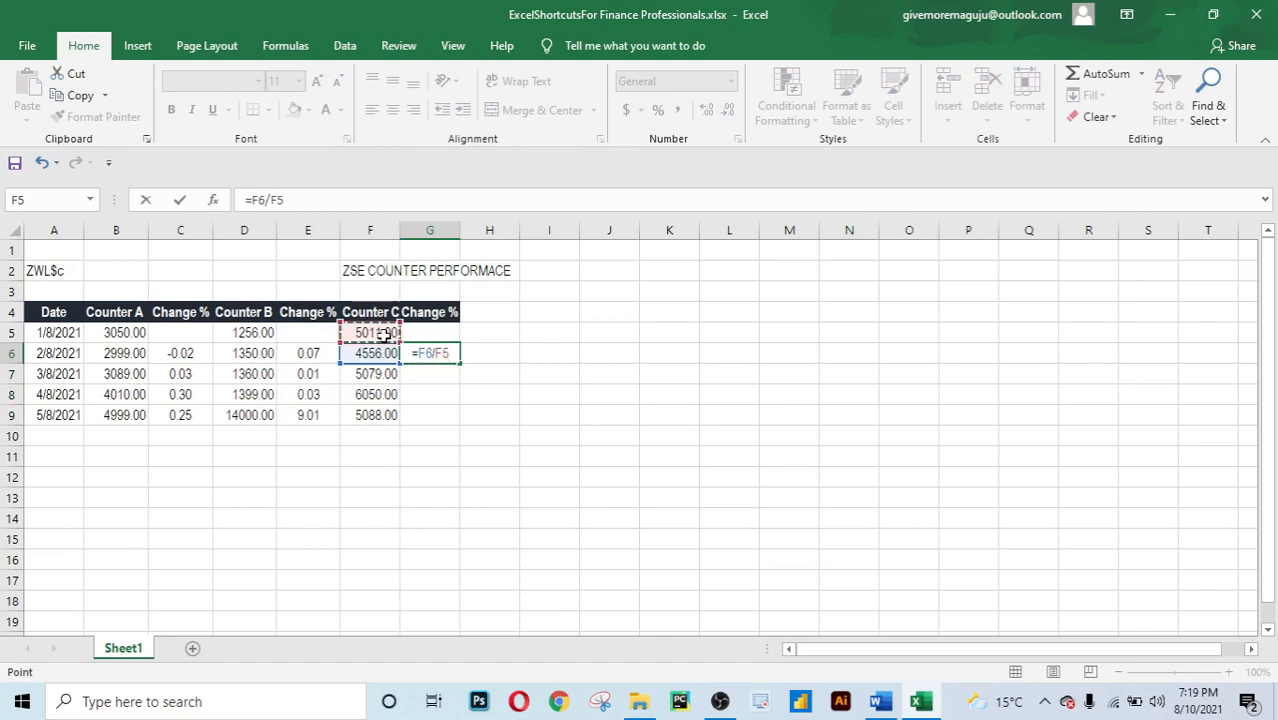
pyautogui.write('-1')
pyautogui.press('Return')
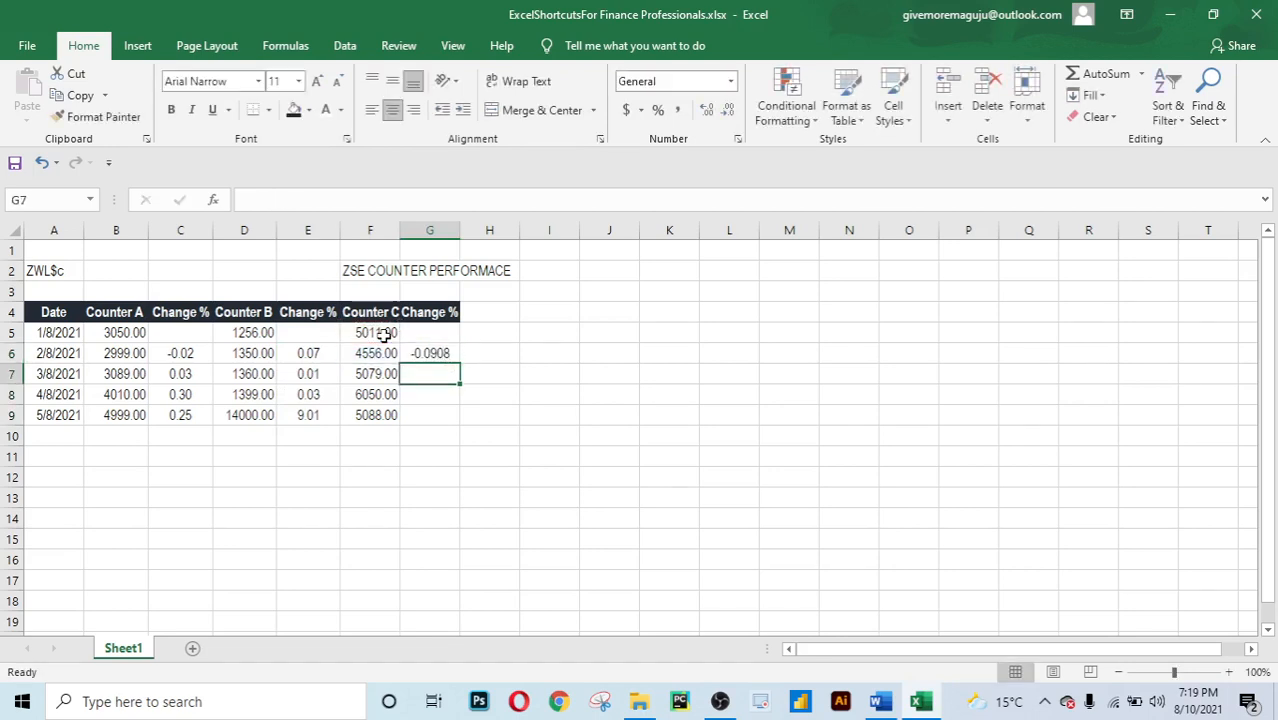
# Fill Counter C's change formula from G6 down to G9 and save the workbook.
pyautogui.click(430, 355)
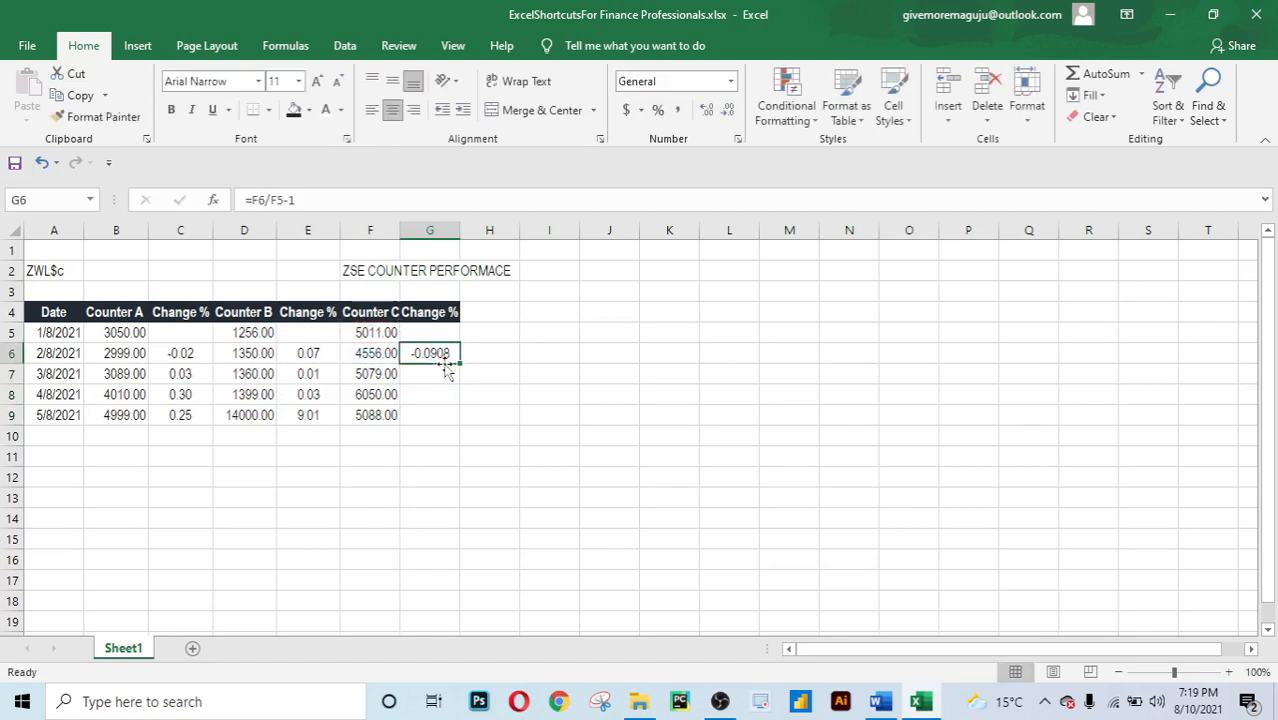
pyautogui.moveTo(460, 364); pyautogui.dragTo(461, 422)
pyautogui.click(265, 465)
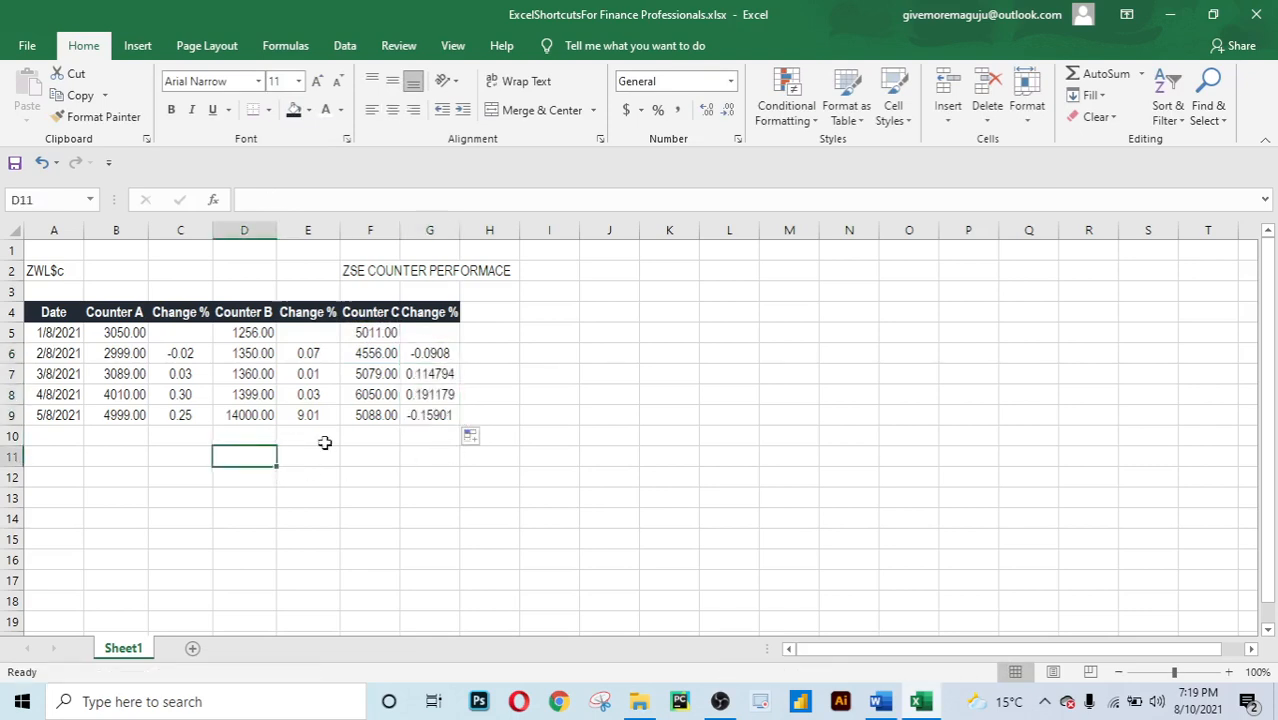
pyautogui.hotkey('ctrl', 's')
pyautogui.press('Down')
pyautogui.press('Down')
pyautogui.press('Down')
pyautogui.press('Down')
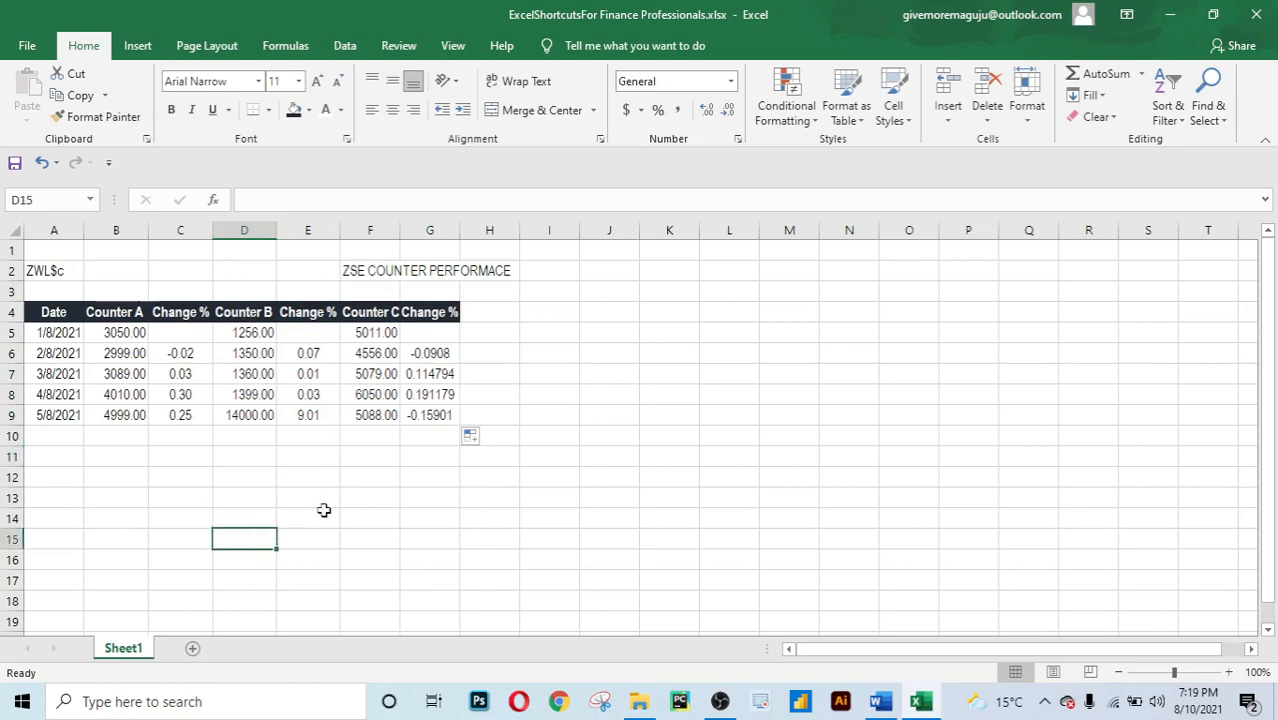
pyautogui.click(323, 513)
pyautogui.scroll(-1, 327, 505)
pyautogui.click(372, 438)
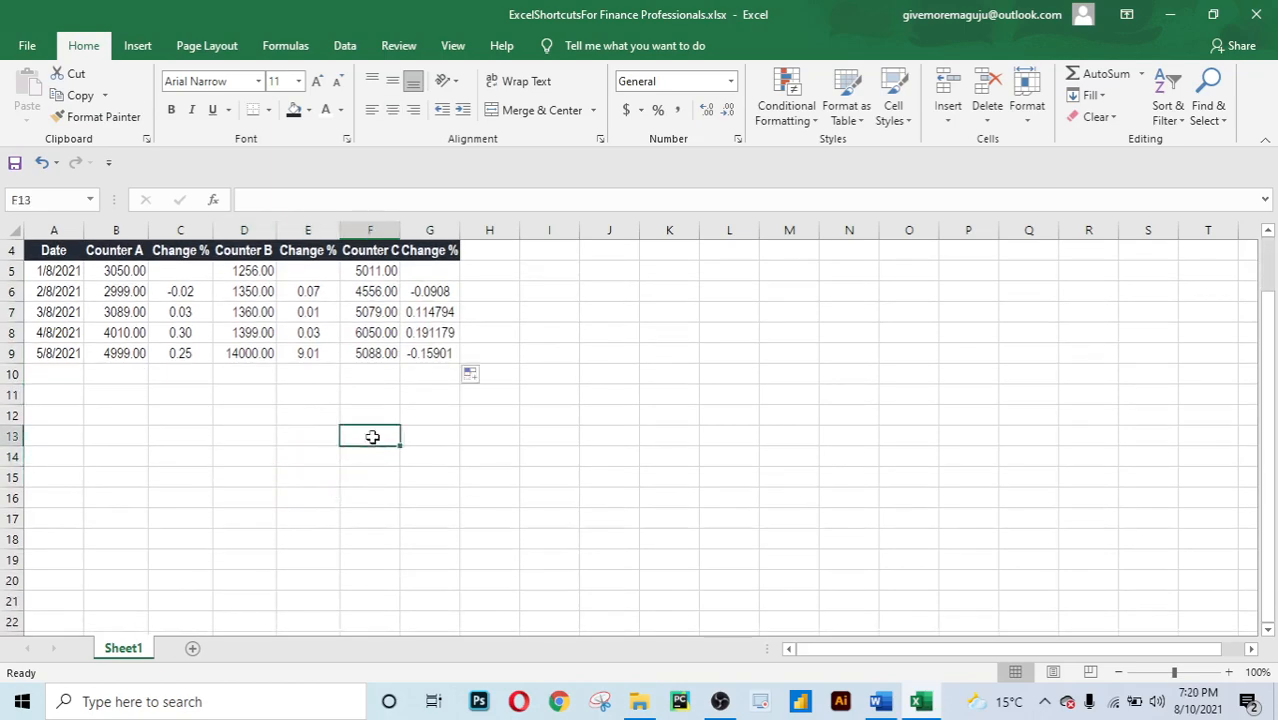
pyautogui.click(204, 419)
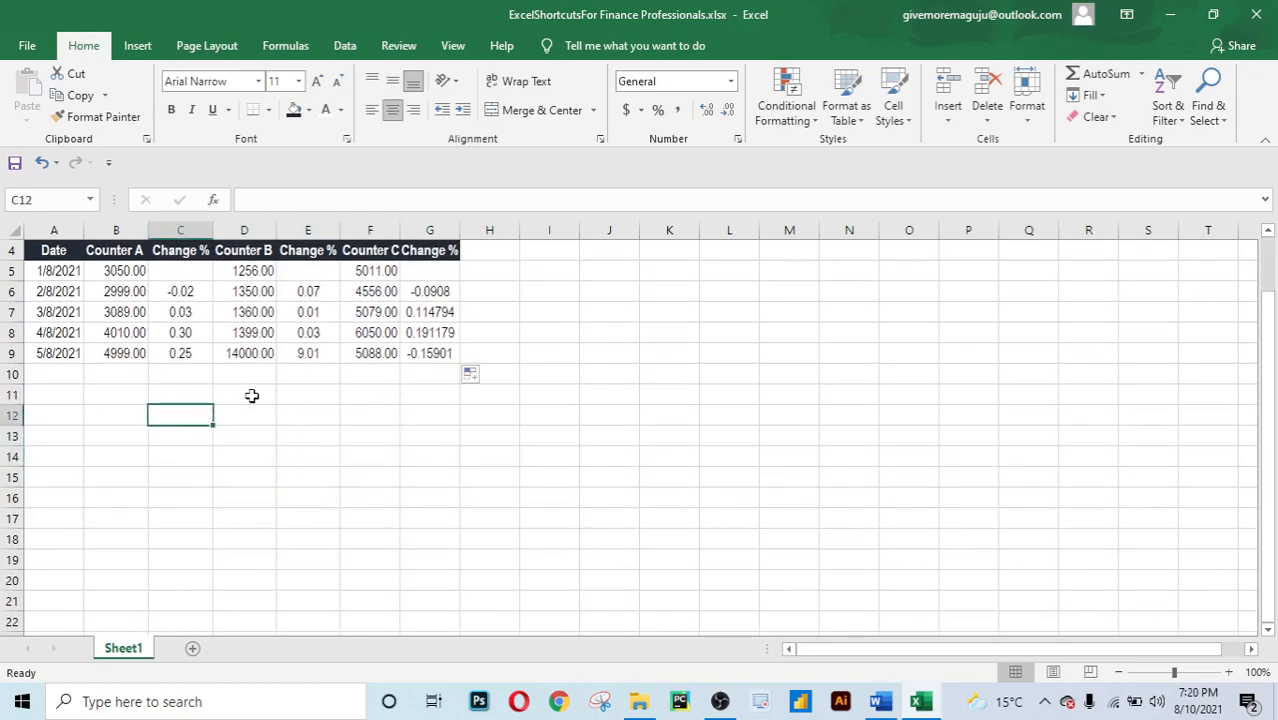
pyautogui.scroll(1, 251, 397)
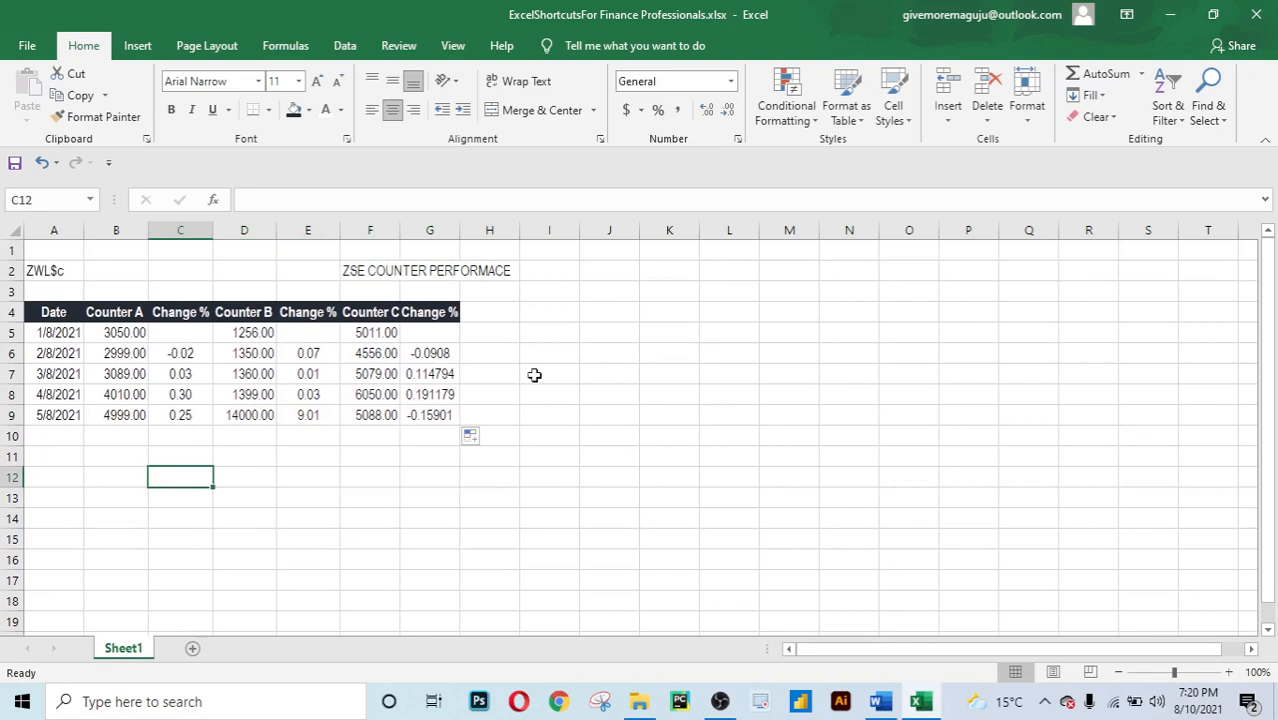
pyautogui.click(305, 458)
pyautogui.click(180, 456)
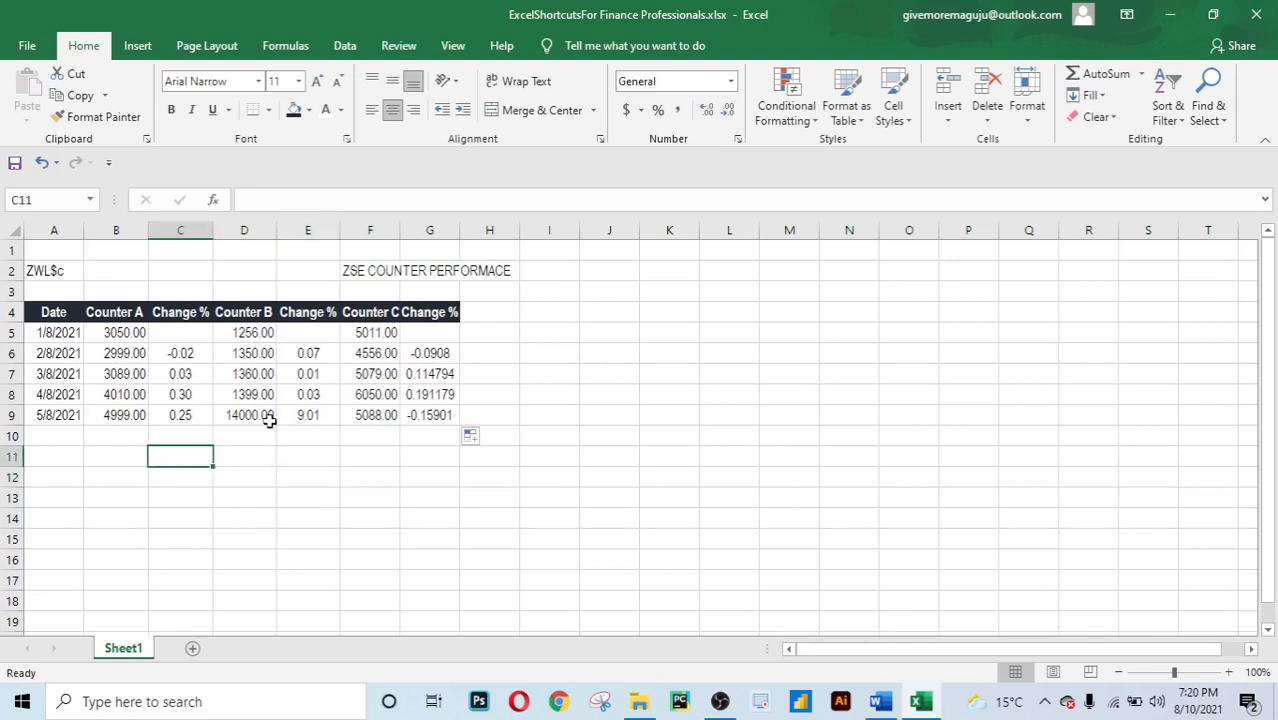
pyautogui.click(190, 353)
pyautogui.click(310, 358)
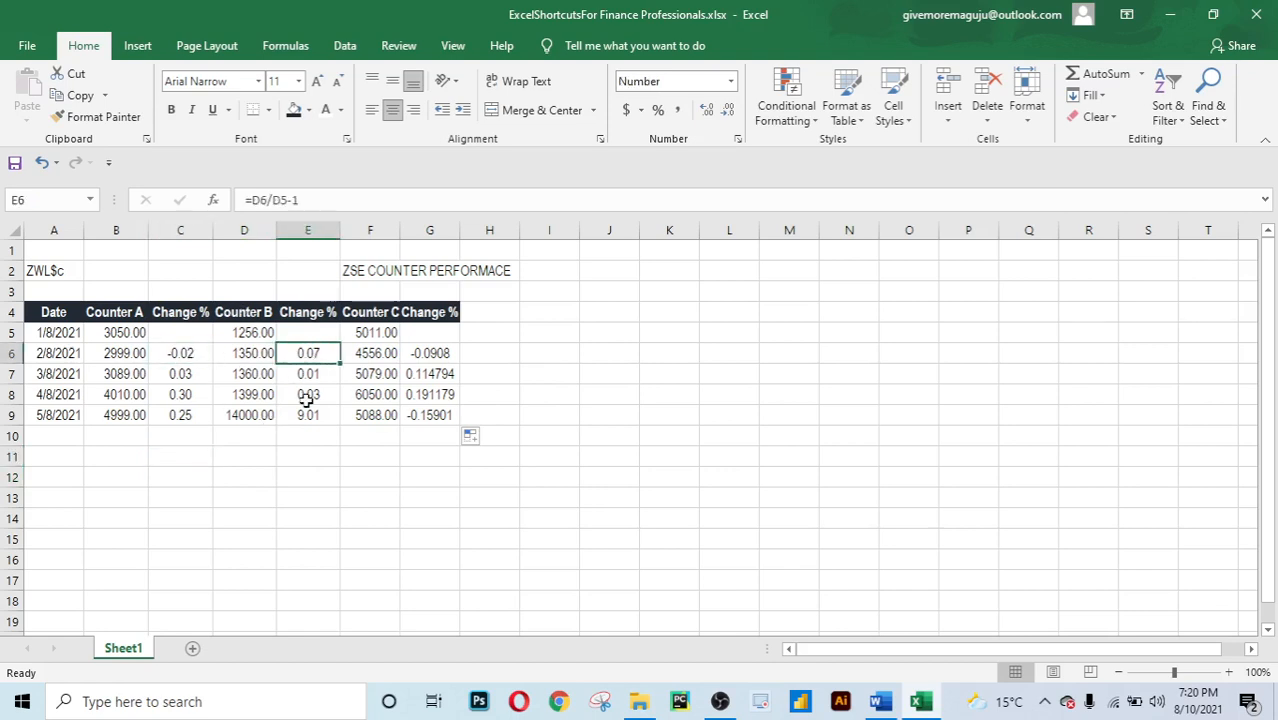
pyautogui.click(307, 398)
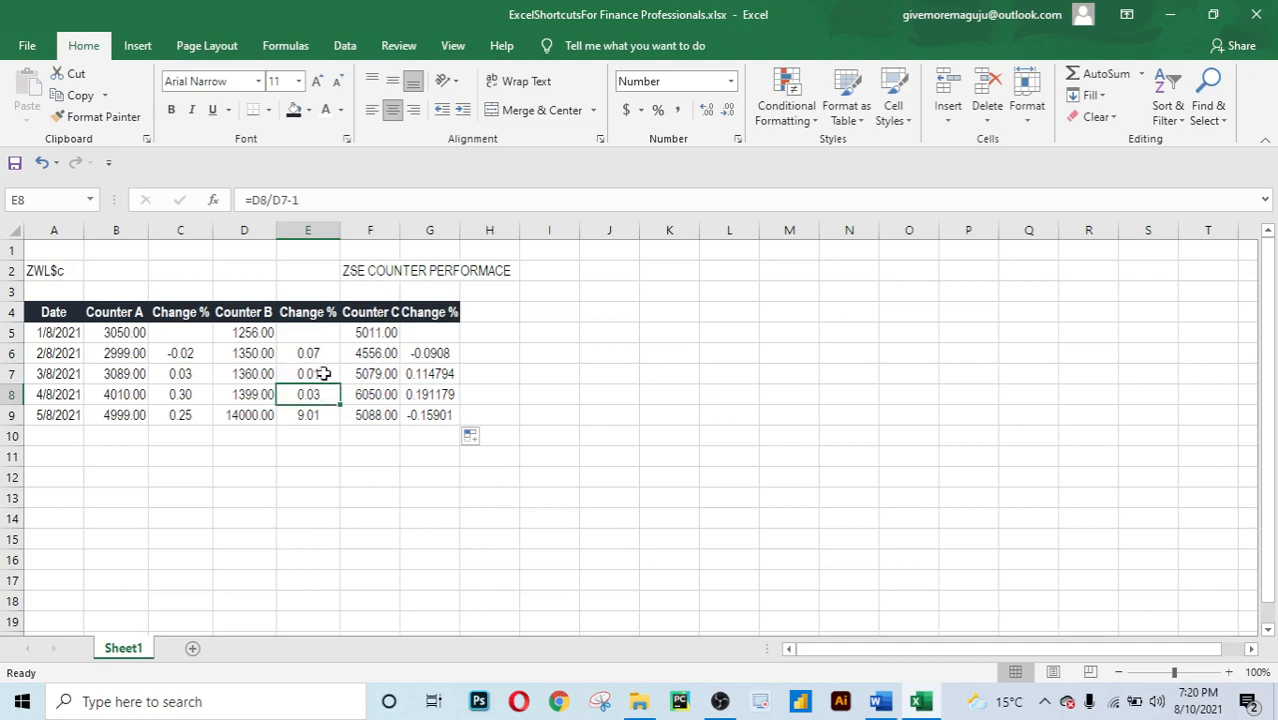
pyautogui.click(444, 351)
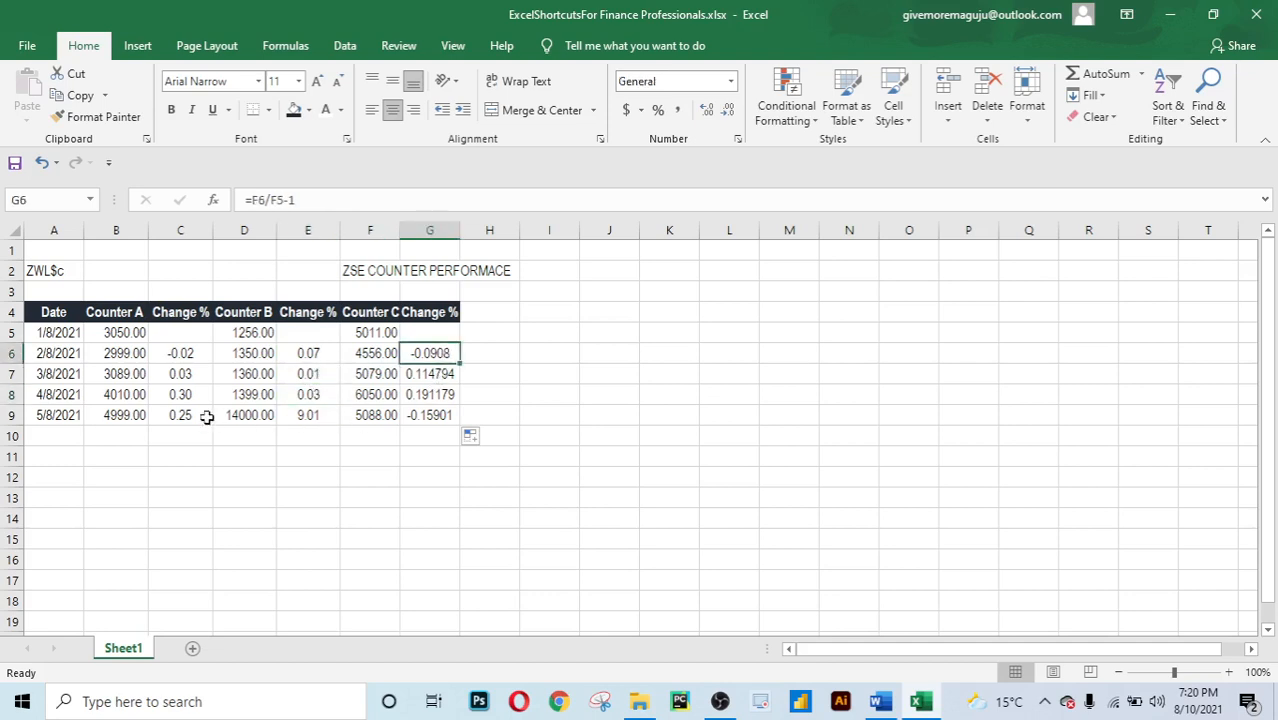
# Format Counter A's change values in C6:C9 as percentages.
pyautogui.click(193, 350)
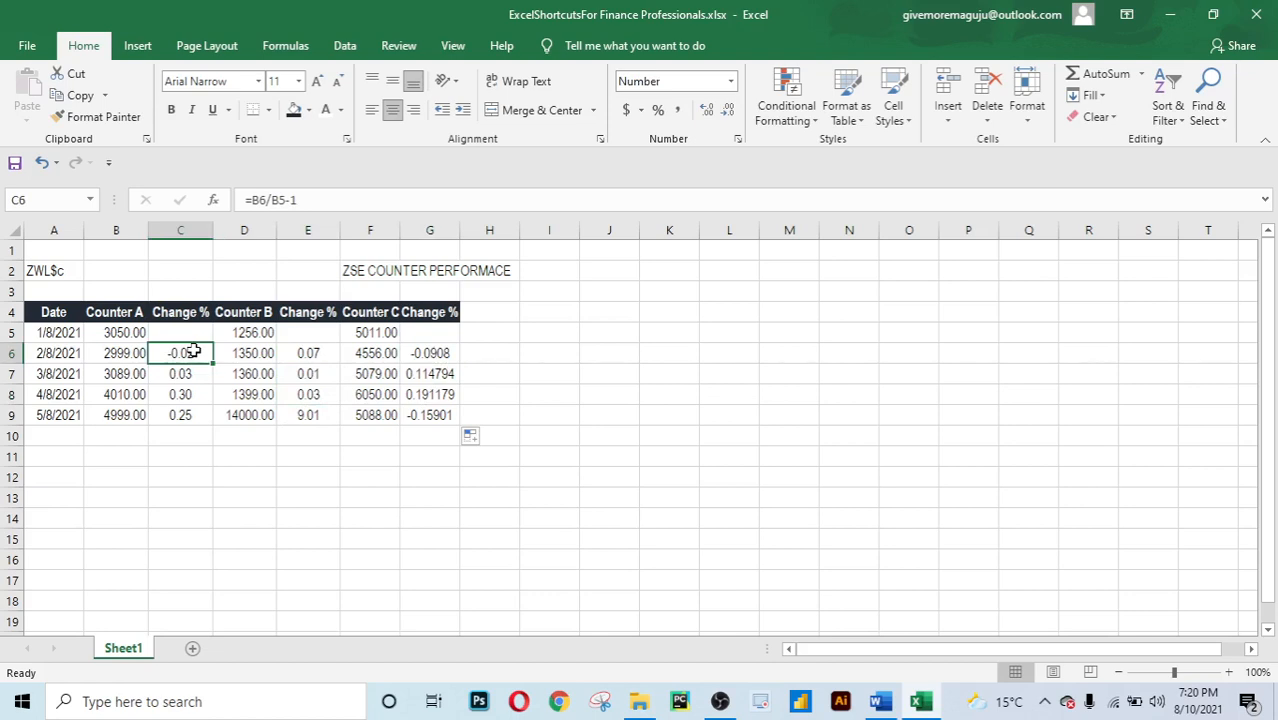
pyautogui.hotkey('shift', 'Down')
pyautogui.hotkey('shift', 'Down')
pyautogui.hotkey('shift', 'Down')
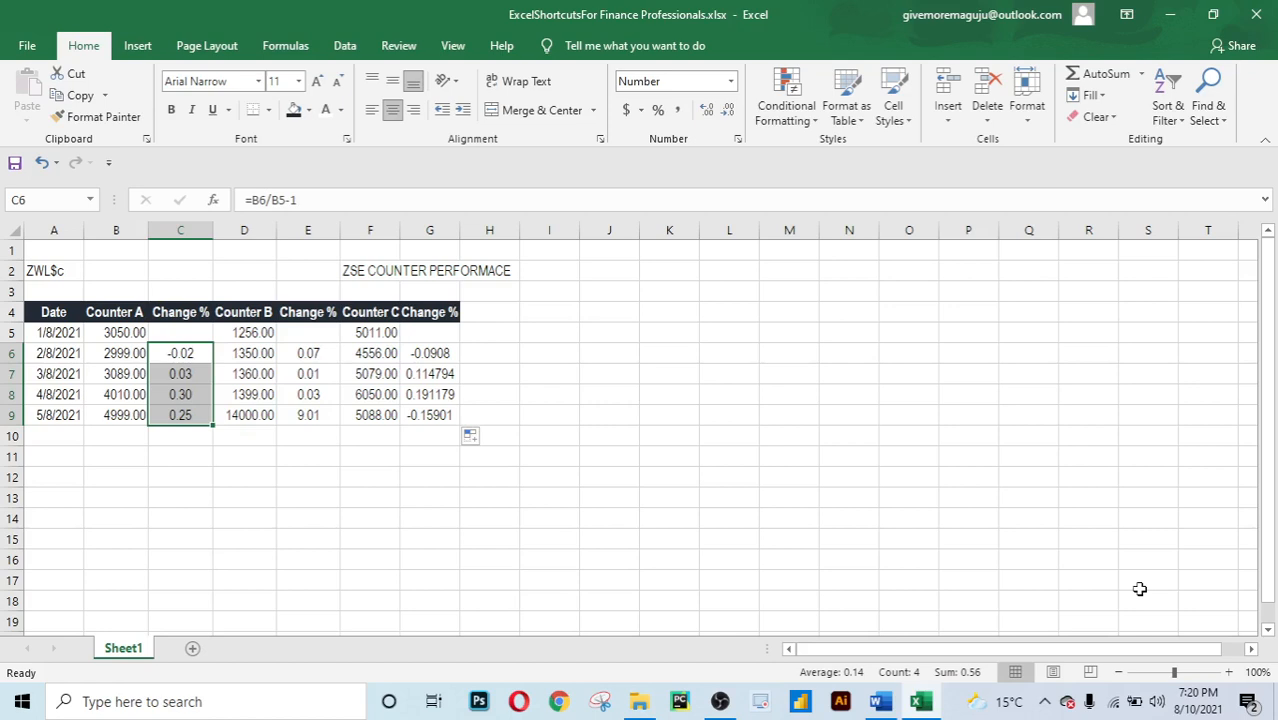
pyautogui.press('alt')
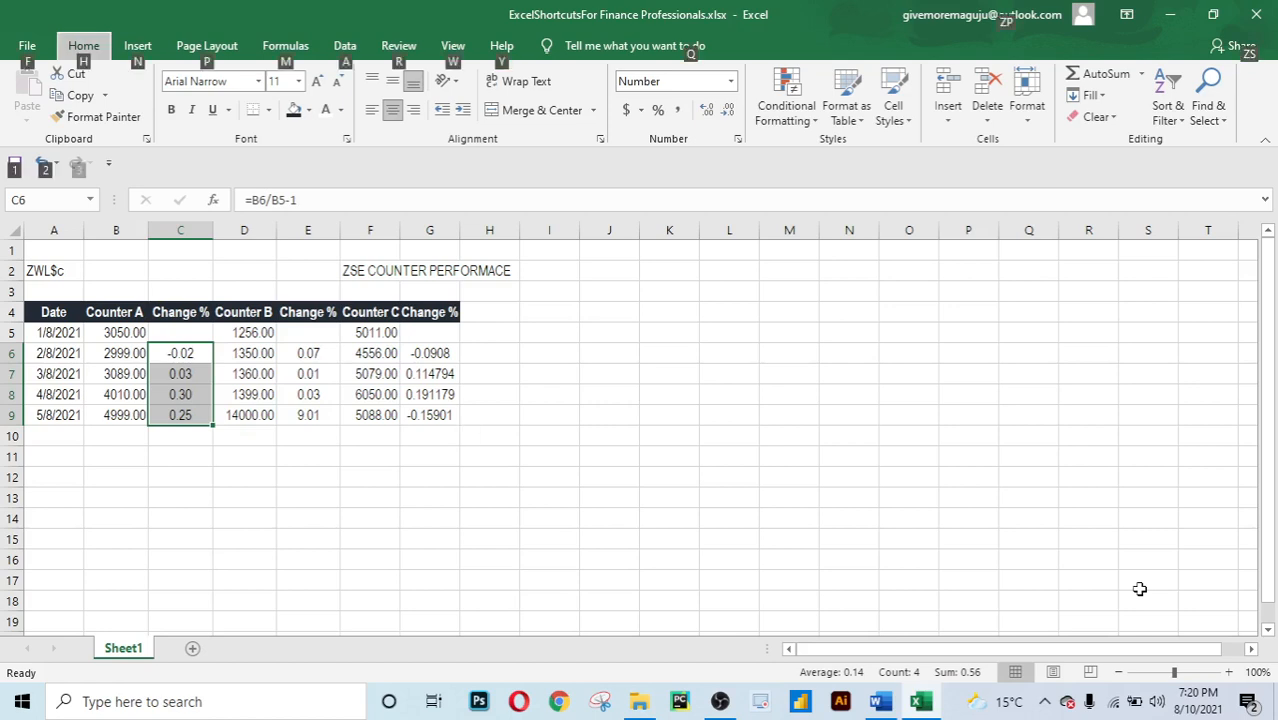
pyautogui.press('h')
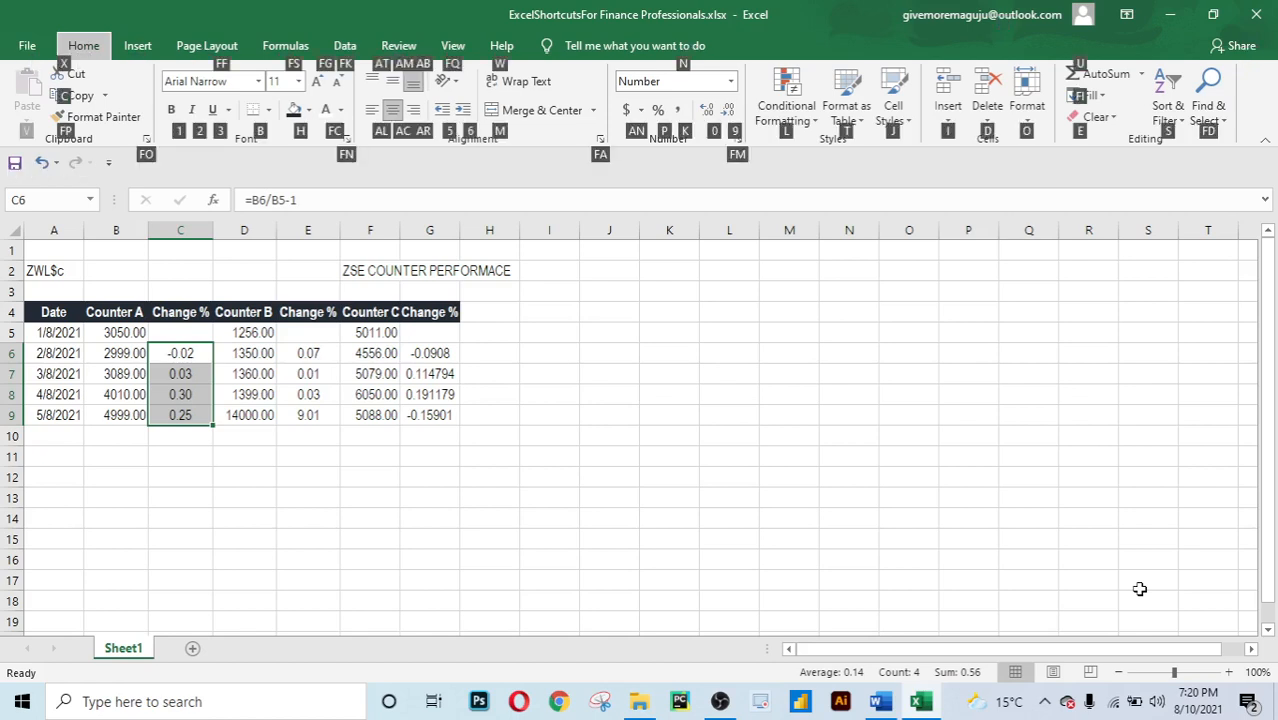
pyautogui.press('p')
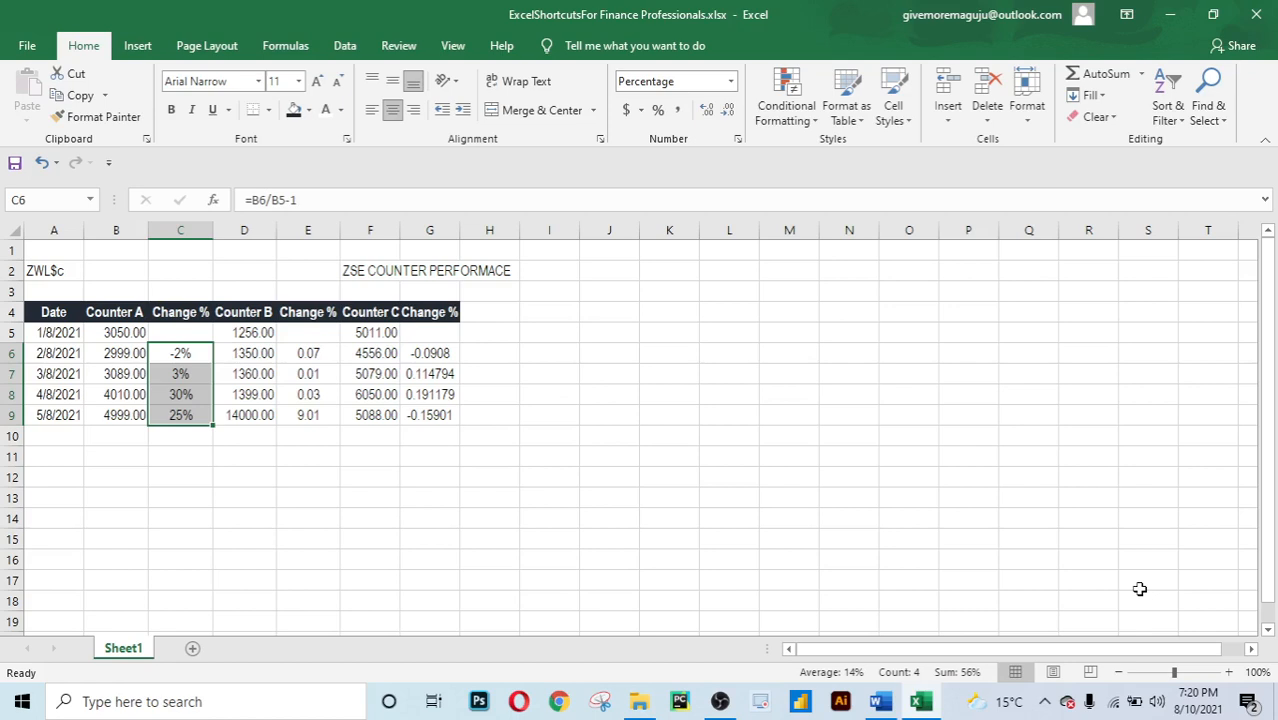
# Increase the decimals of Counter A's percentages in C6:C9 to two places.
pyautogui.press('alt')
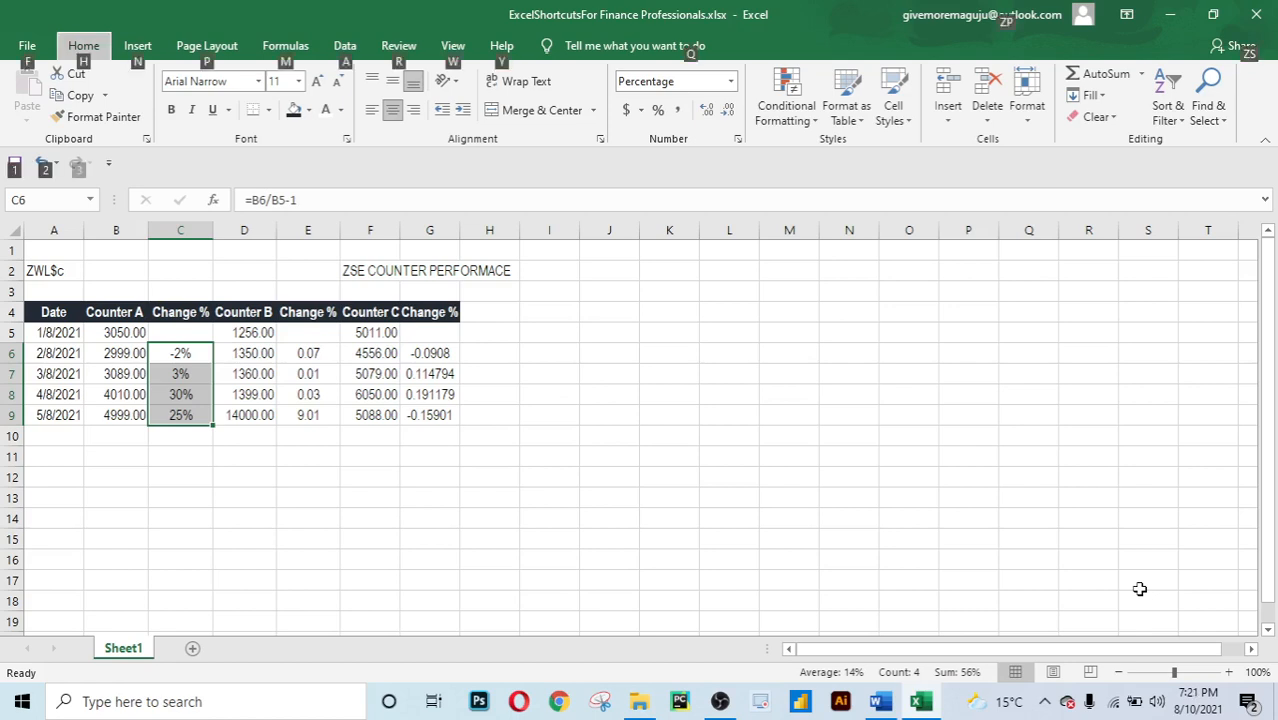
pyautogui.press('h')
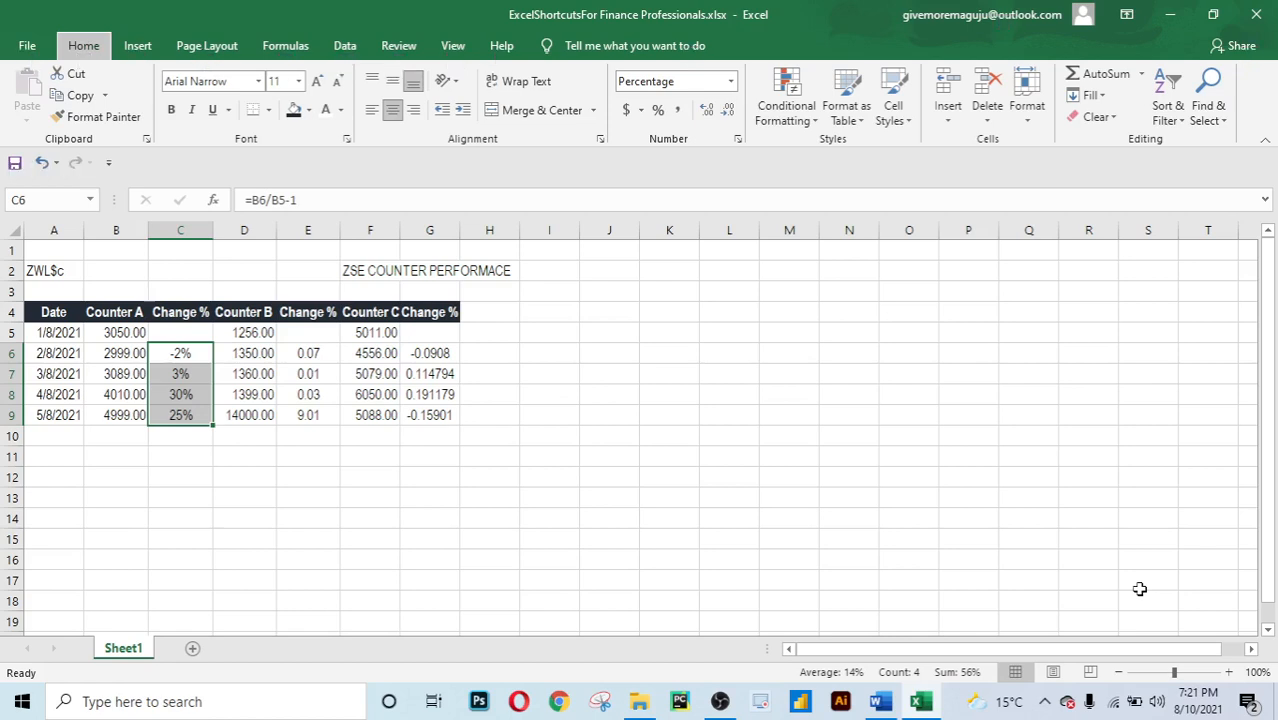
pyautogui.press('0')
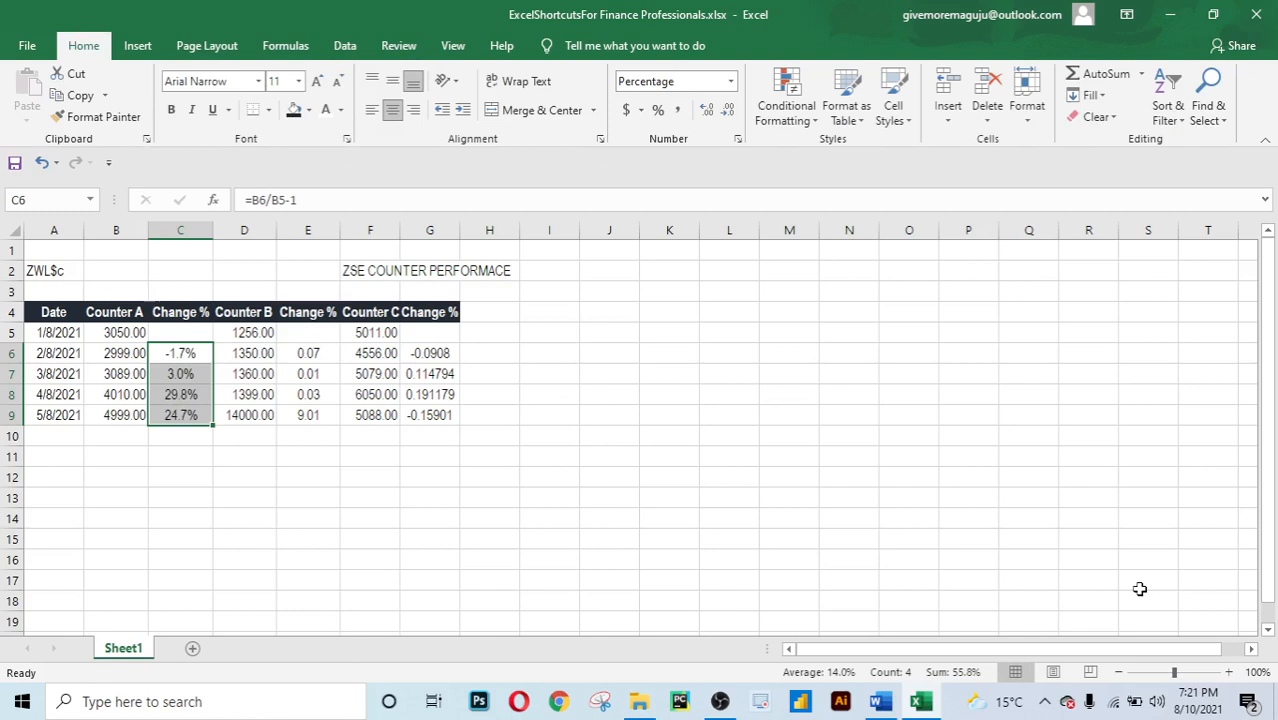
pyautogui.press('alt')
pyautogui.press('h')
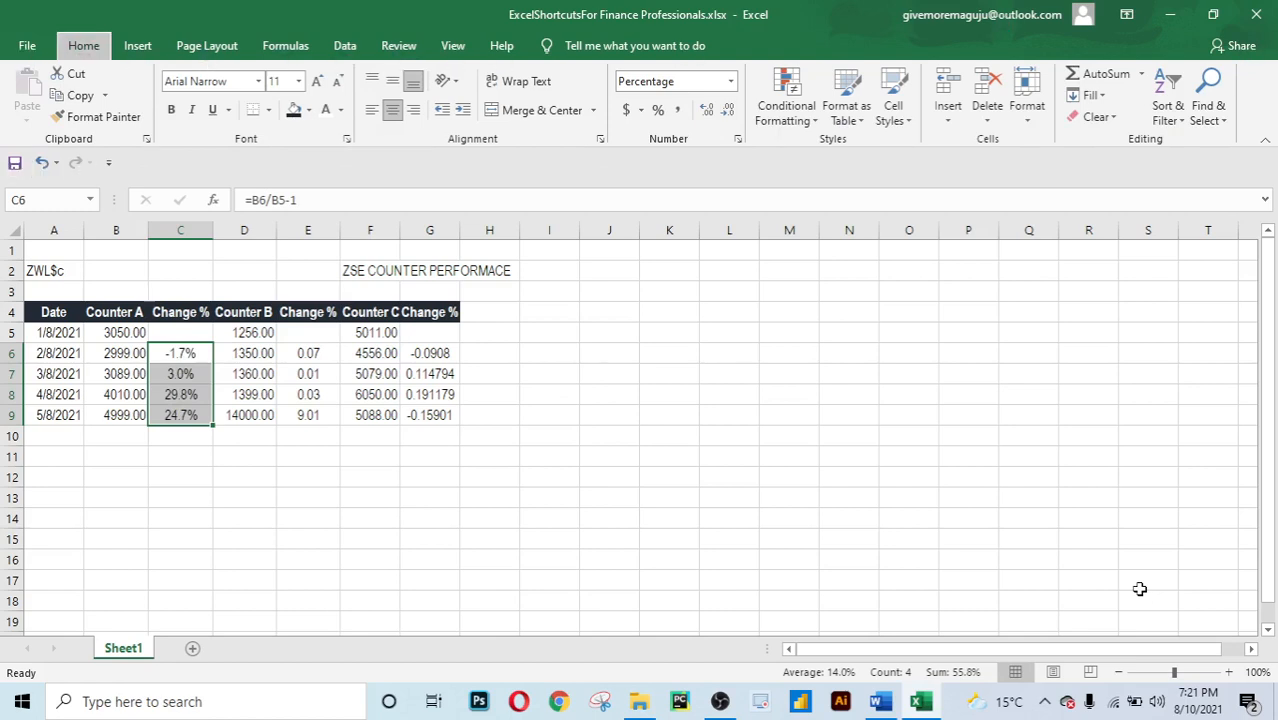
pyautogui.press('0')
# Format Counter B's change values in E6:E9 as percentages.
pyautogui.press('Right')
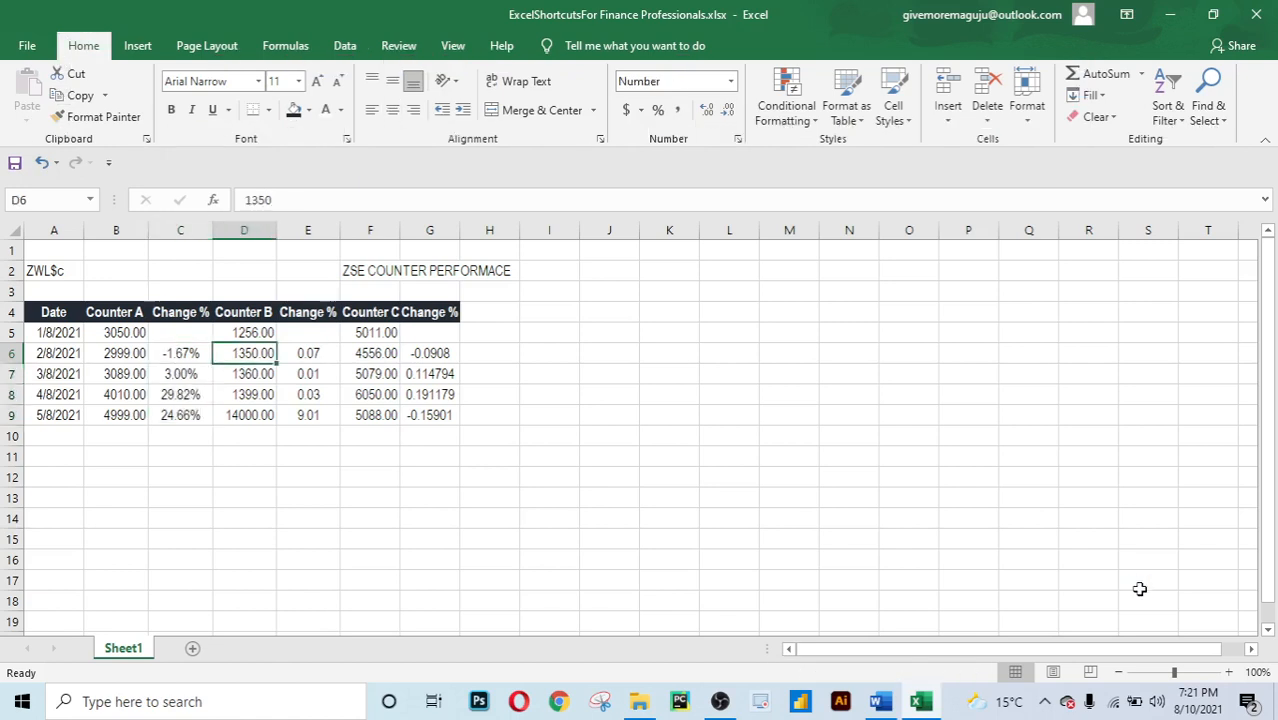
pyautogui.press('Right')
pyautogui.hotkey('shift', 'Down')
pyautogui.hotkey('shift', 'Down')
pyautogui.hotkey('shift', 'Down')
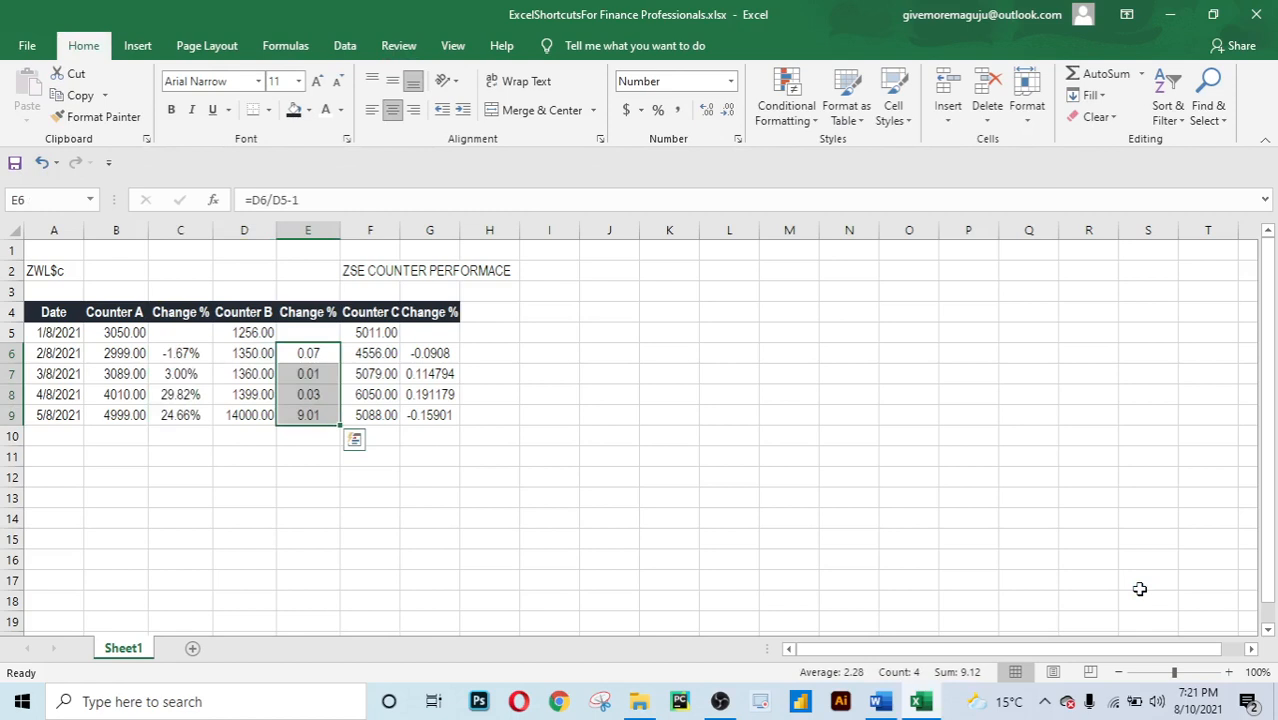
pyautogui.press('alt')
pyautogui.press('h')
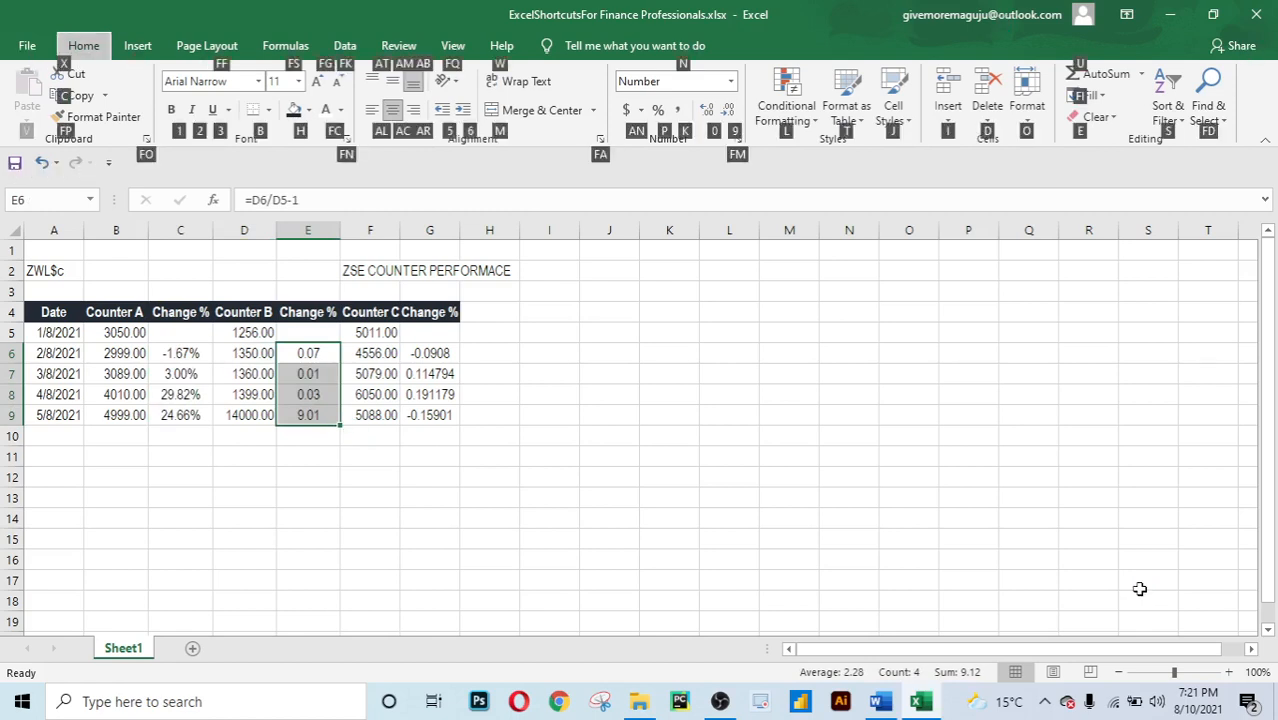
pyautogui.press('p')
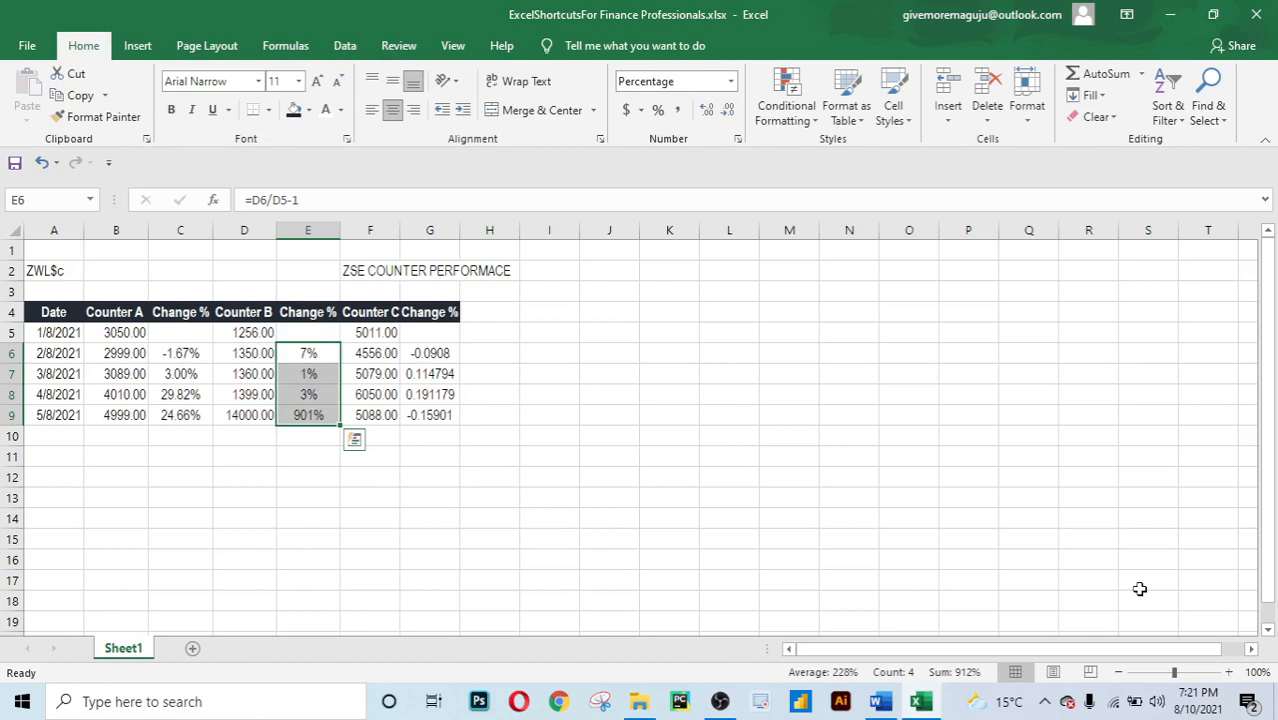
# Correct Counter B's value for 5/8/2021 in D9 to 1400.
pyautogui.click(360, 472)
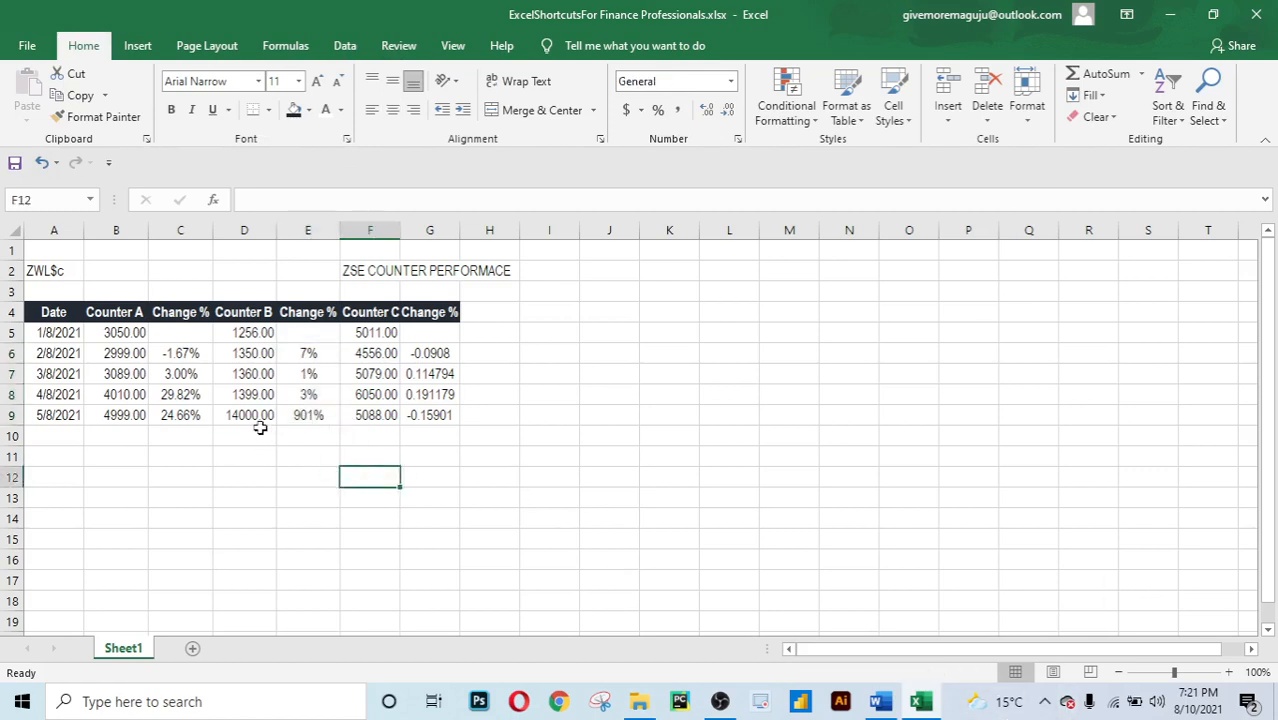
pyautogui.click(258, 414)
pyautogui.write('1400')
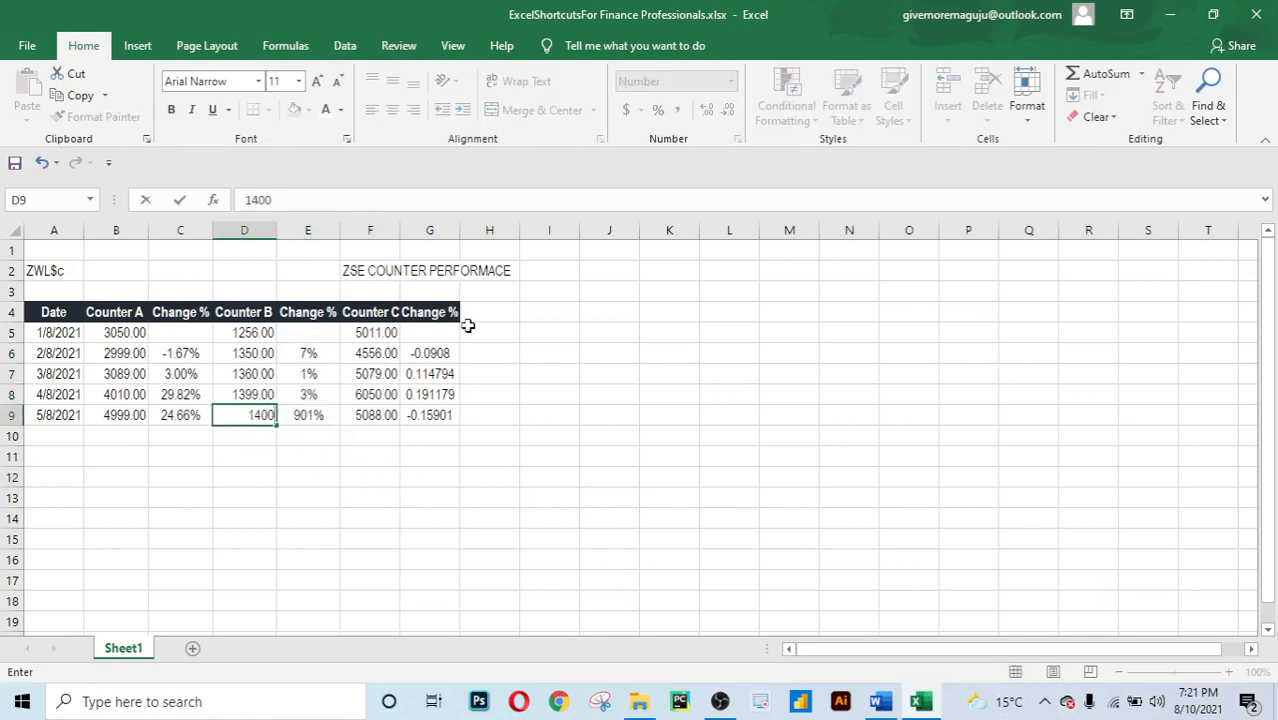
pyautogui.press('Return')
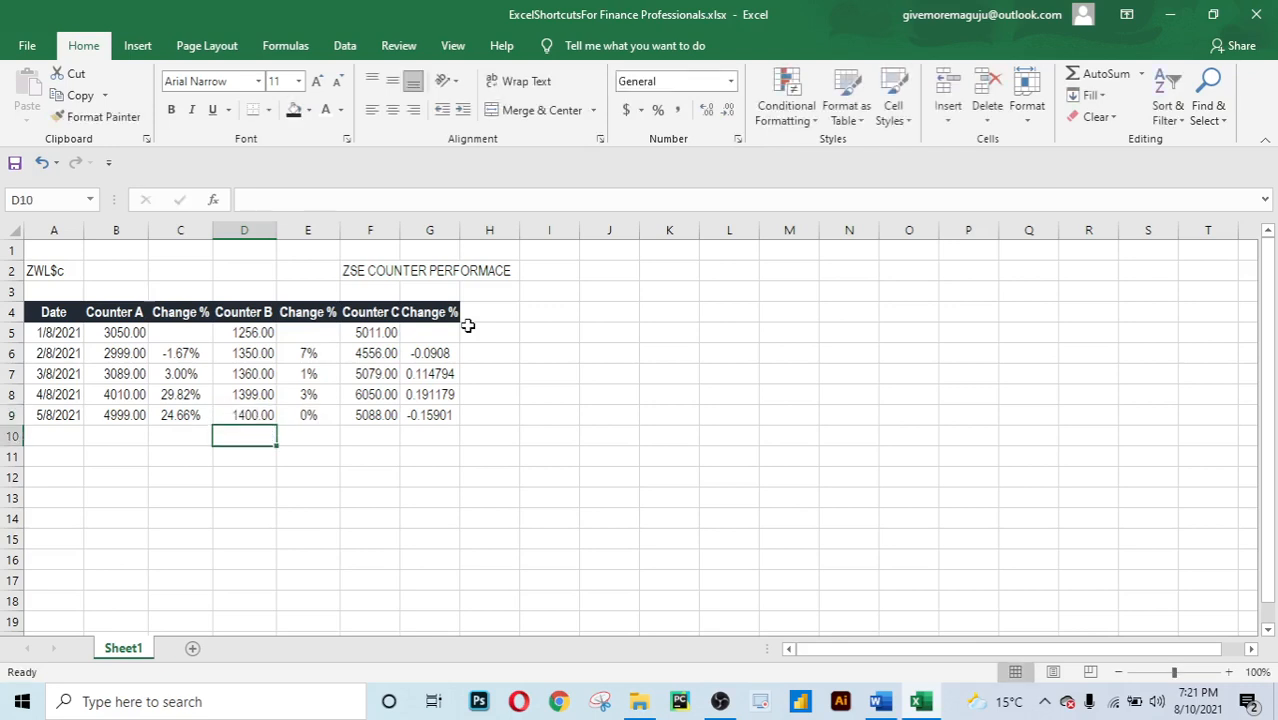
pyautogui.click(388, 475)
# Increase the decimals of Counter B's percentages in E6:E9 to two places.
pyautogui.click(305, 352)
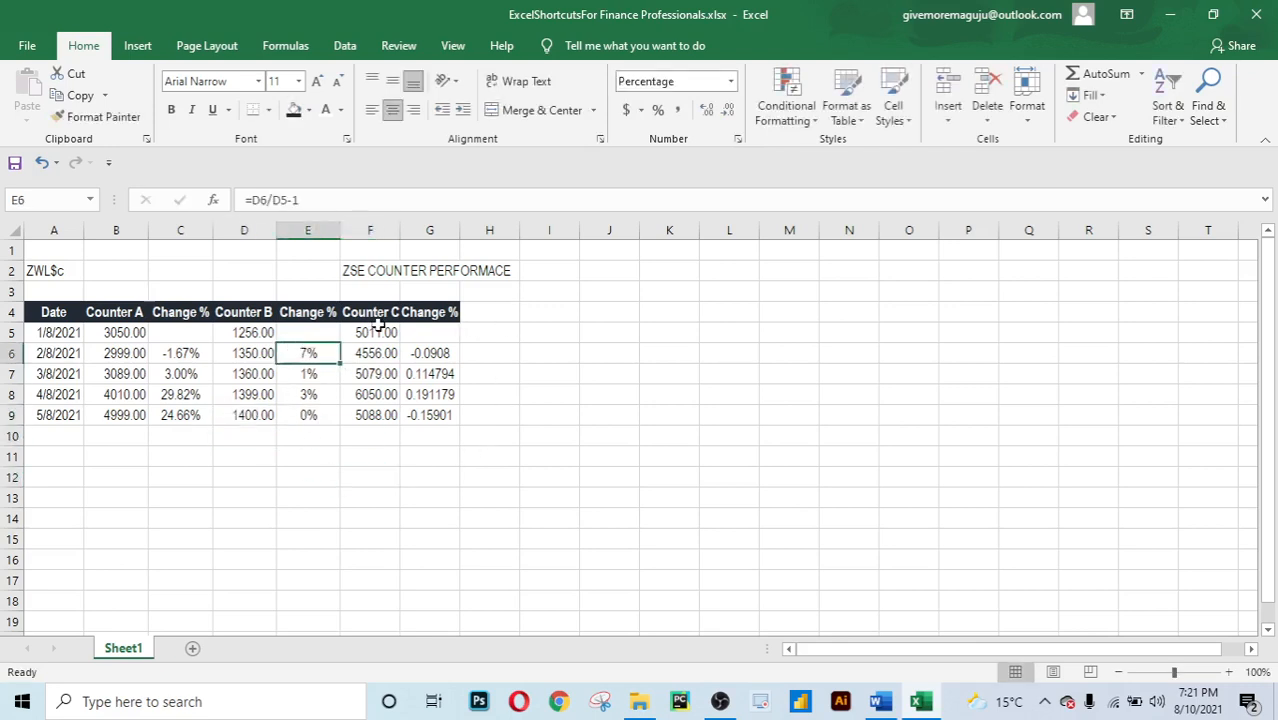
pyautogui.hotkey('shift', 'Down')
pyautogui.hotkey('shift', 'Down')
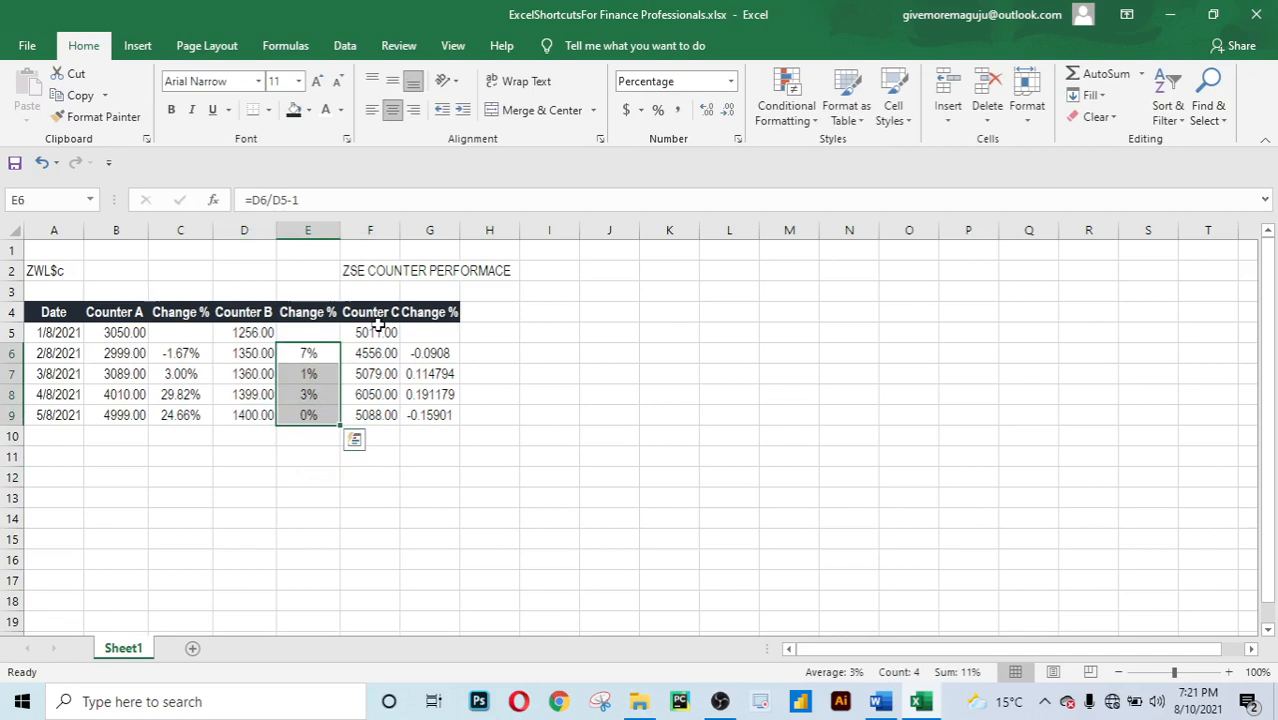
pyautogui.press('alt')
pyautogui.press('h')
pyautogui.press('0')
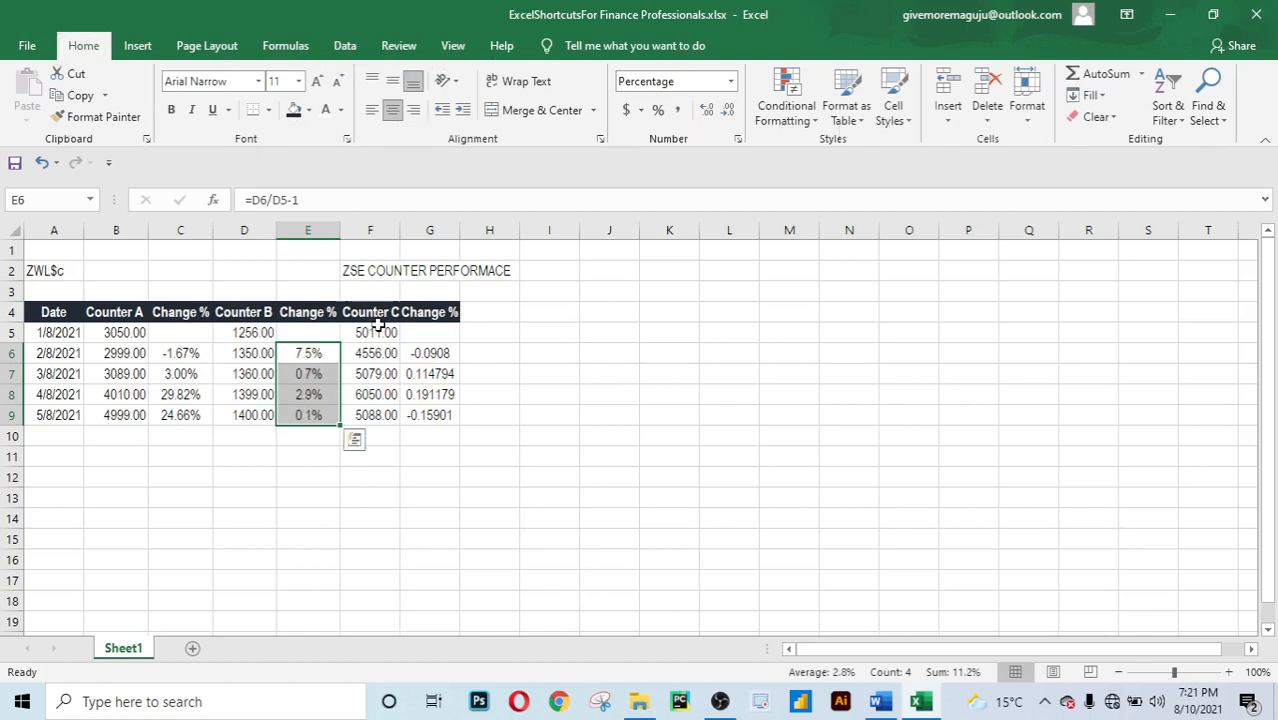
pyautogui.press('alt')
pyautogui.press('h')
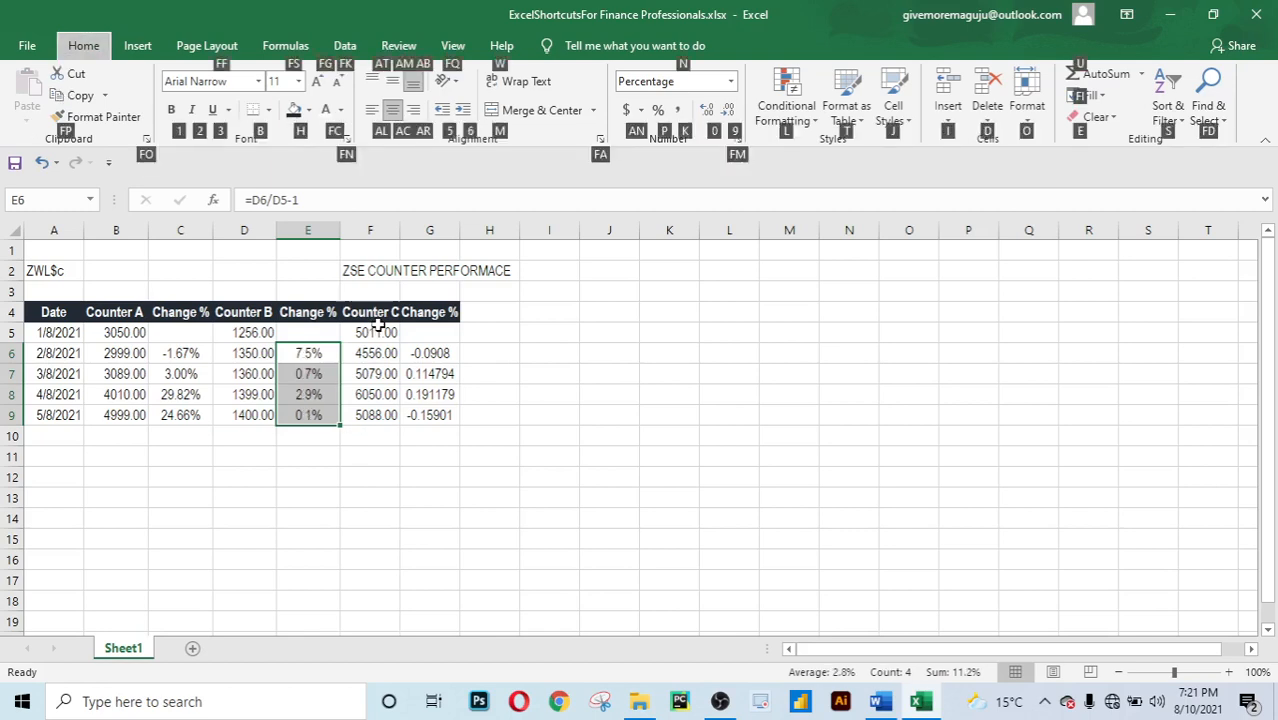
pyautogui.press('0')
# Format Counter C's change values in G6:G9 as percentages.
pyautogui.press('Right')
pyautogui.press('Right')
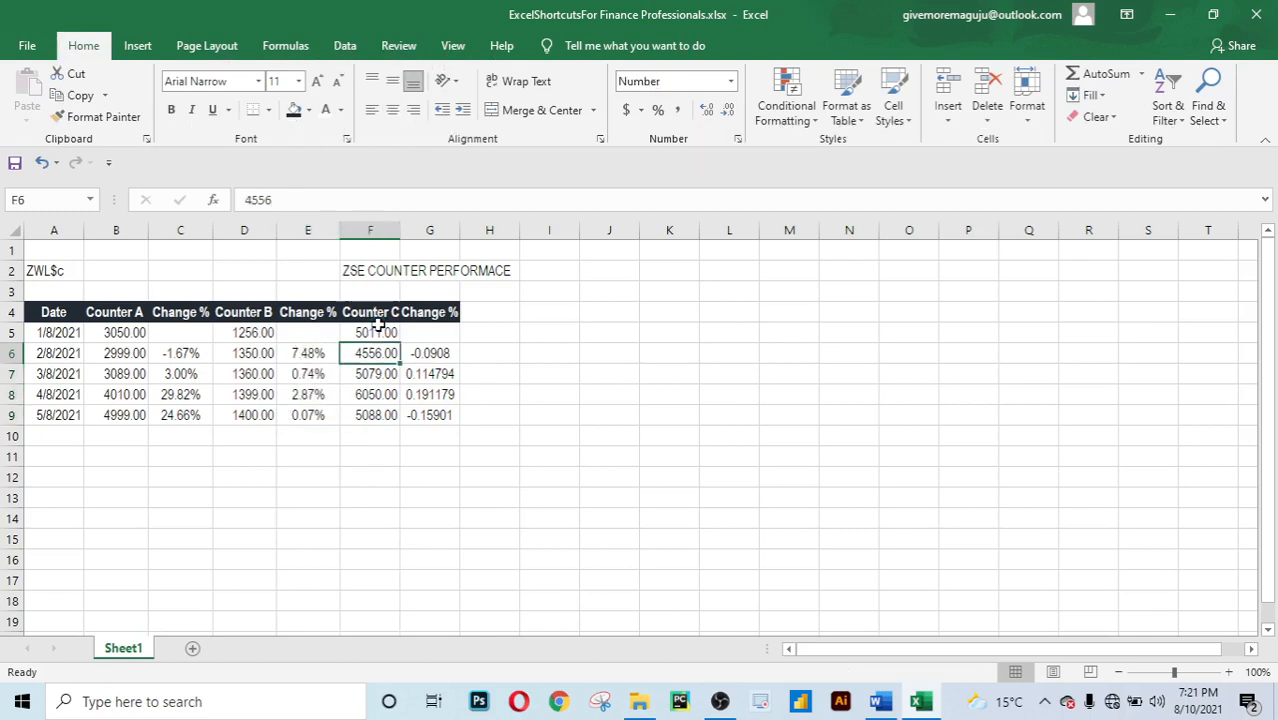
pyautogui.hotkey('shift', 'Down')
pyautogui.hotkey('shift', 'Down')
pyautogui.hotkey('shift', 'Down')
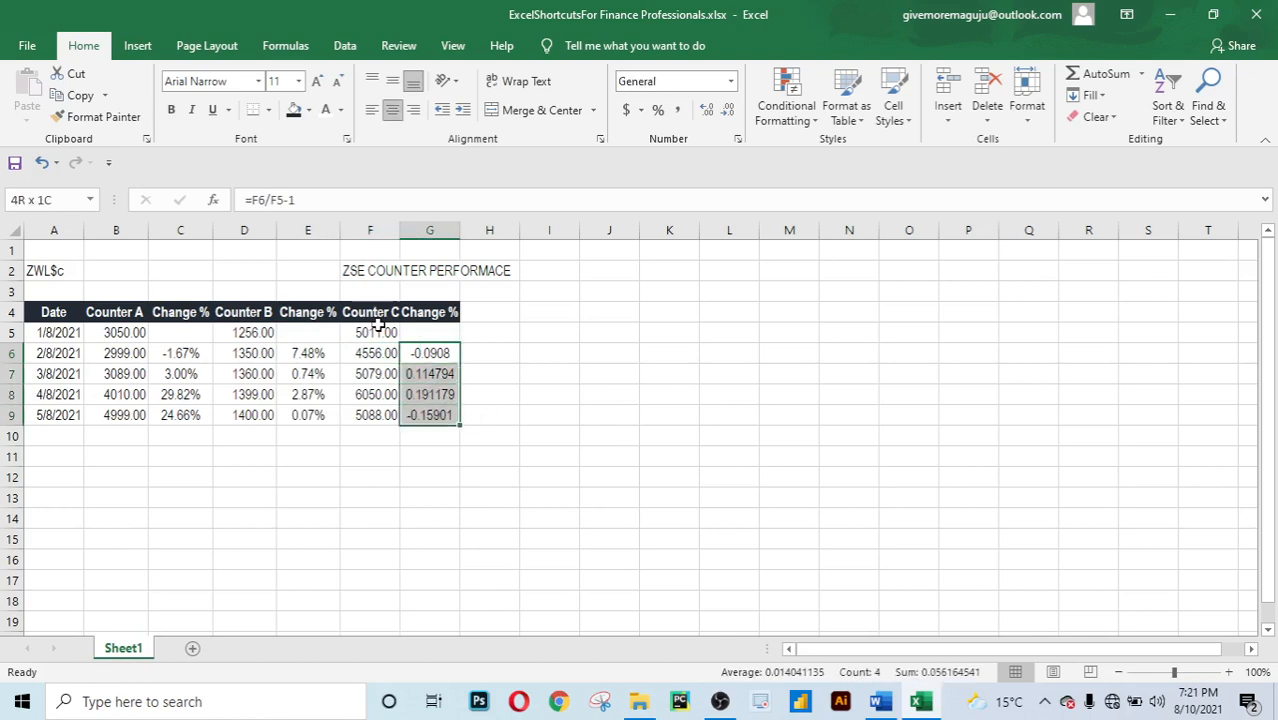
pyautogui.press('alt')
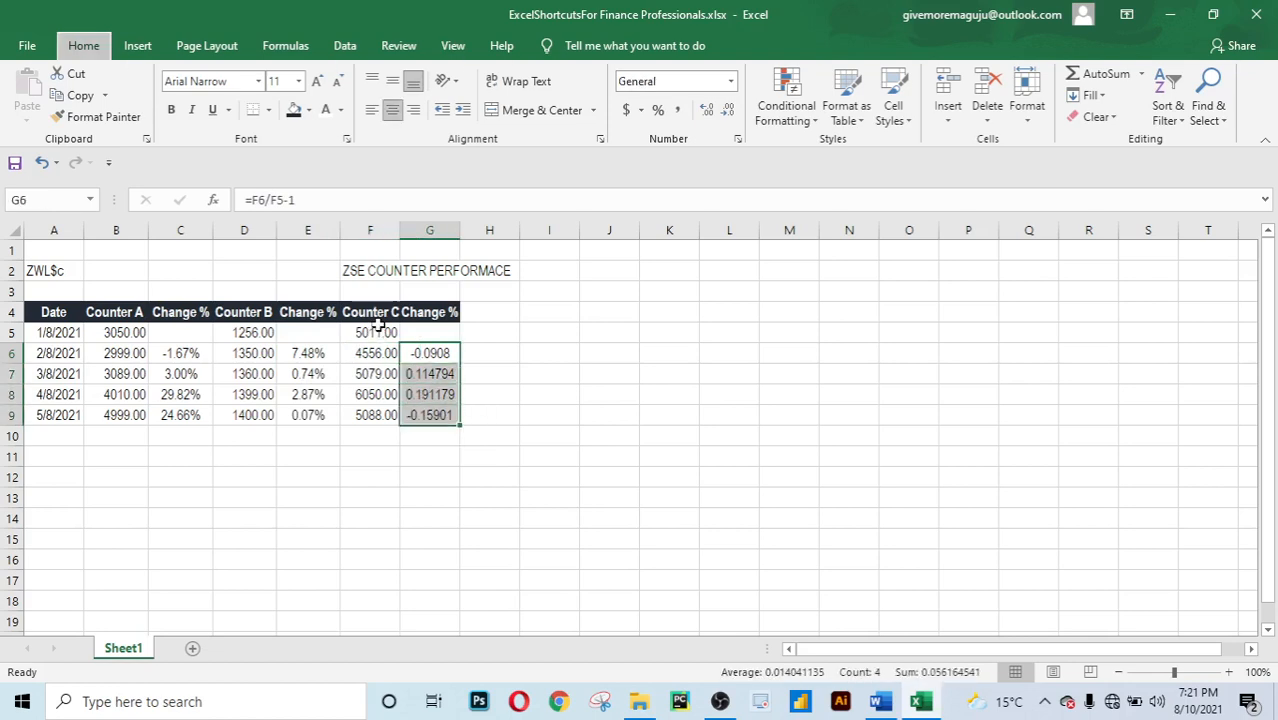
pyautogui.press('h')
pyautogui.press('p')
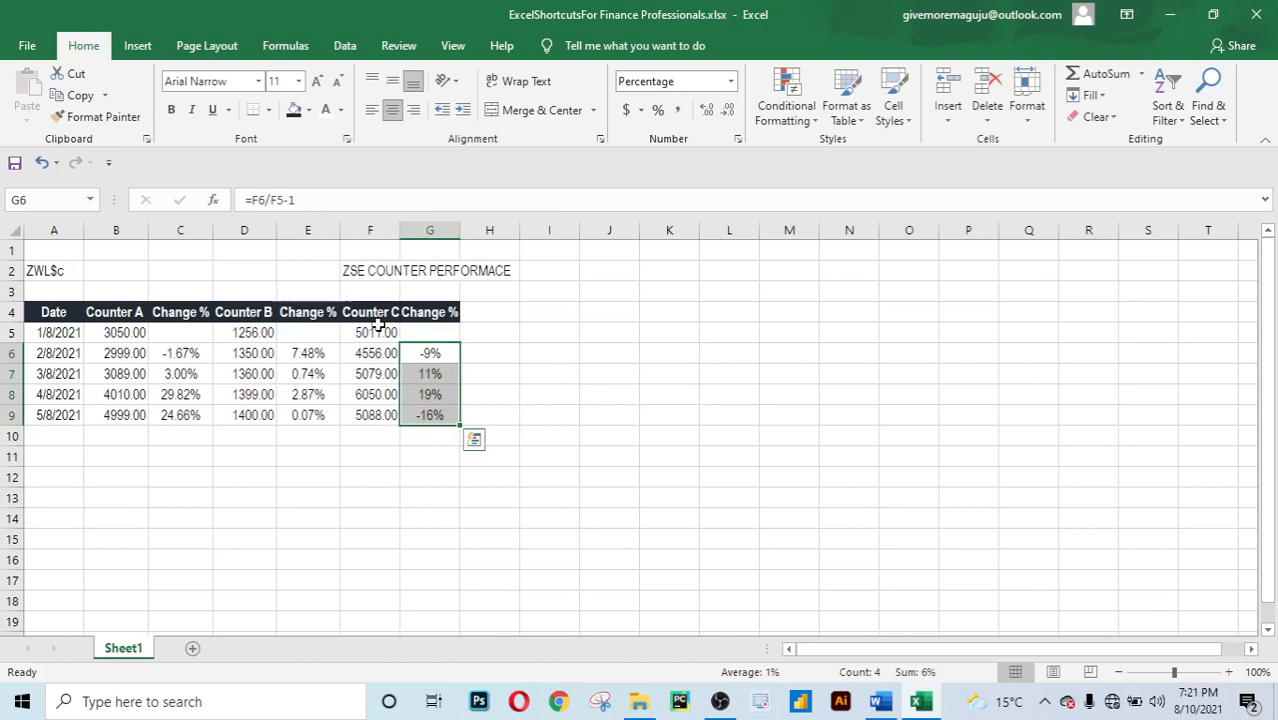
# Increase the decimals of Counter C's percentages in G6:G9 to two places and save the workbook.
pyautogui.press('alt')
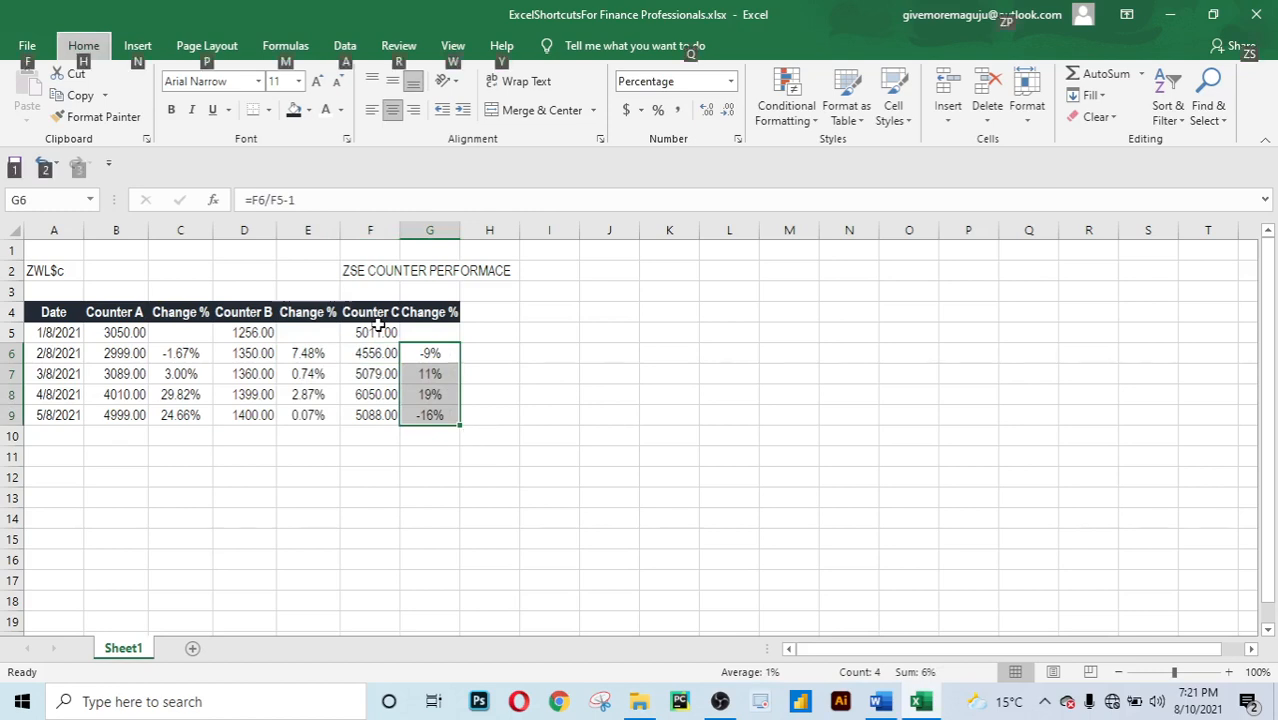
pyautogui.press('h')
pyautogui.press('0')
pyautogui.press('alt')
pyautogui.press('h')
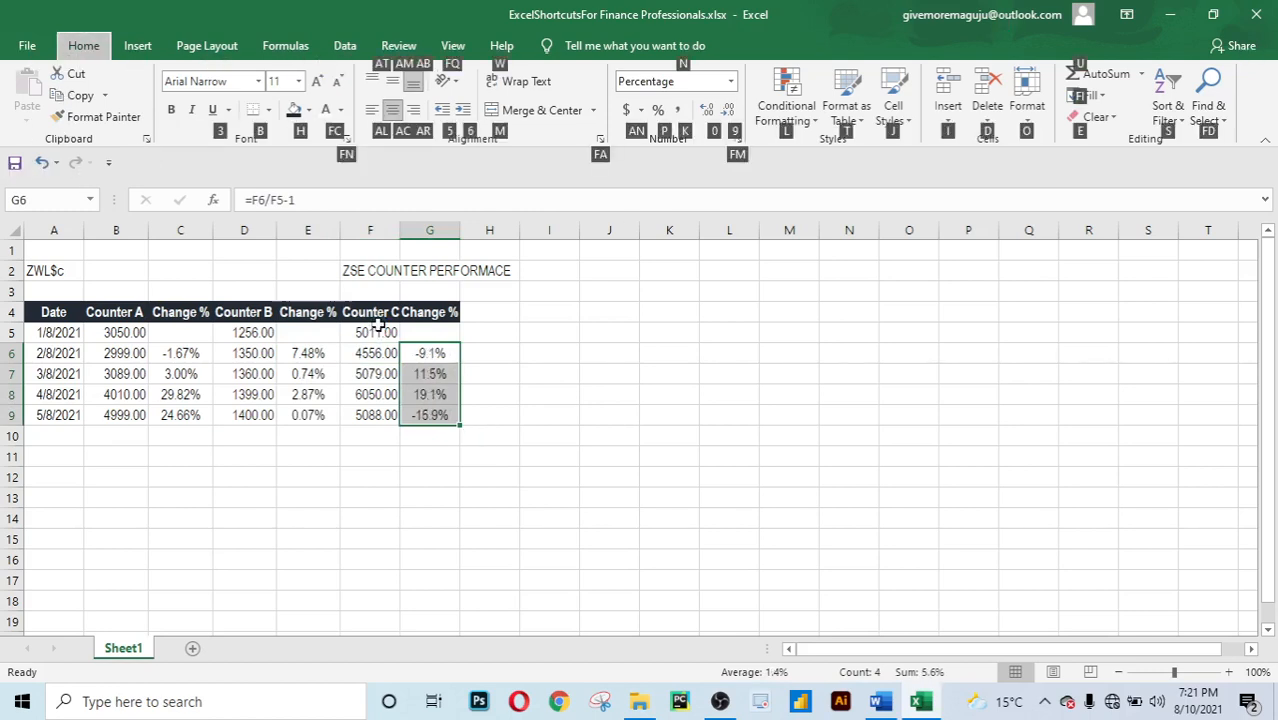
pyautogui.press('0')
pyautogui.click(454, 460)
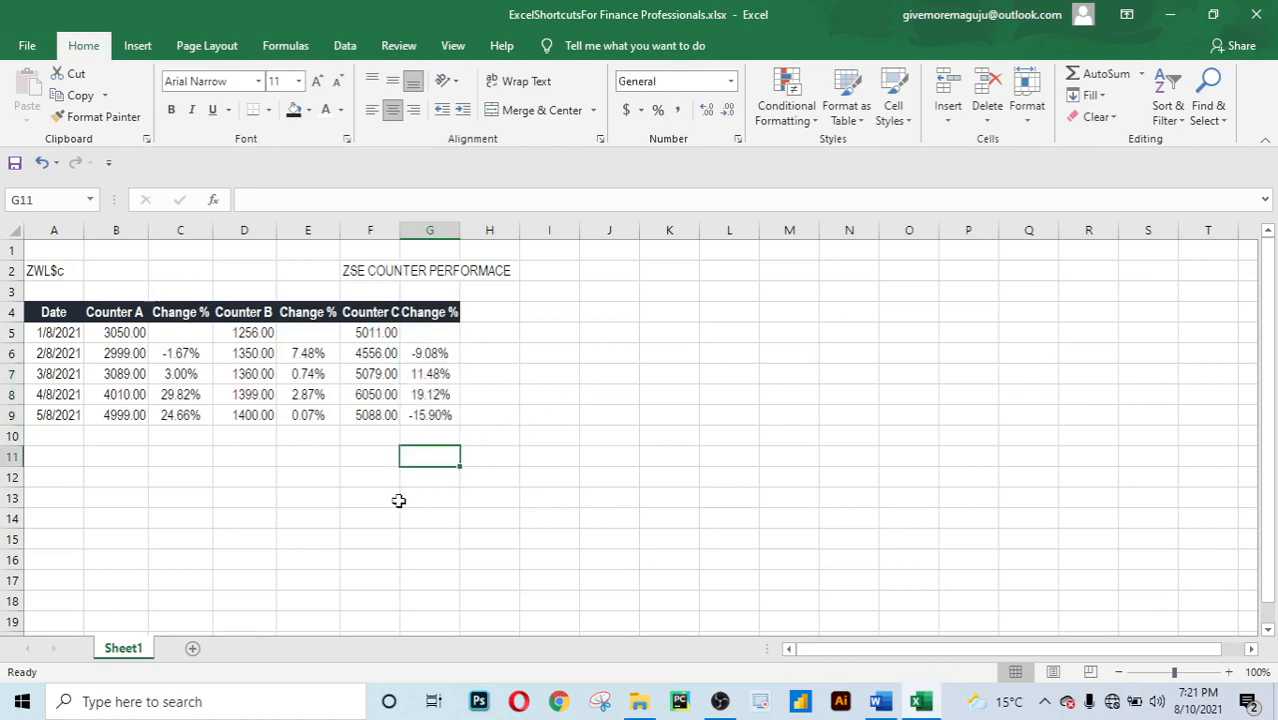
pyautogui.hotkey('ctrl', 's')
pyautogui.click(200, 561)
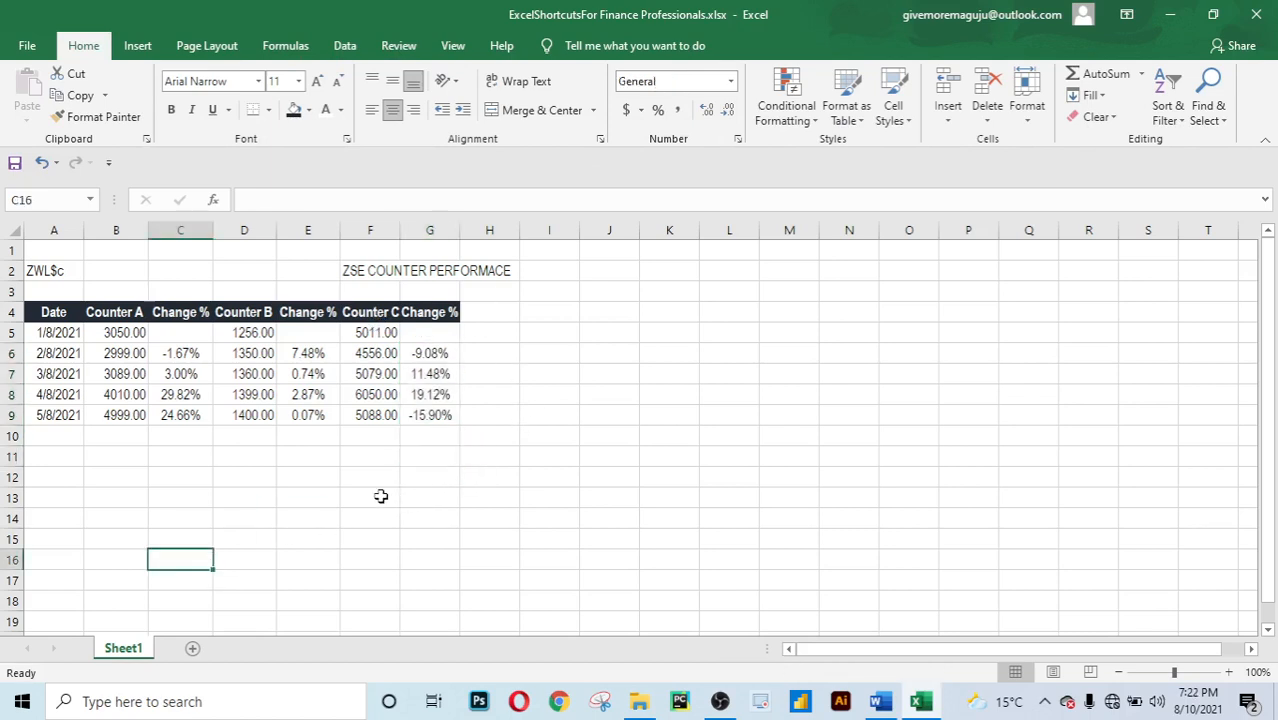
pyautogui.click(444, 347)
pyautogui.click(36, 480)
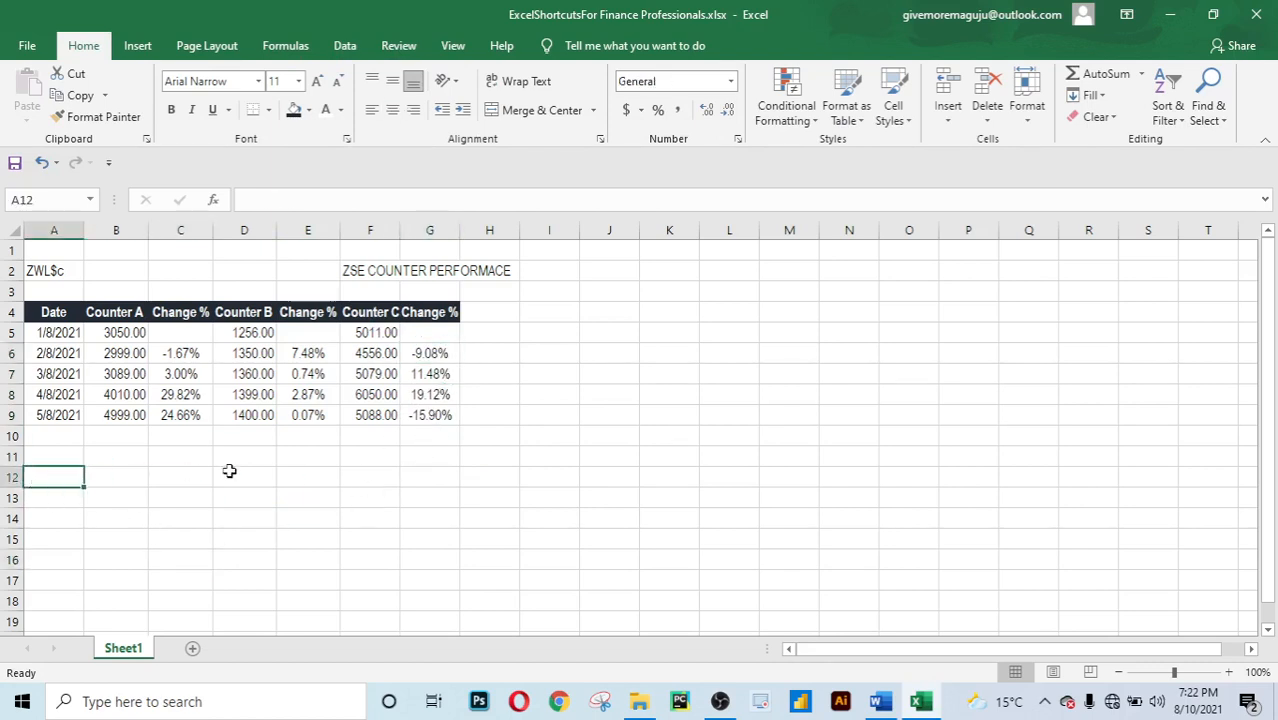
pyautogui.click(254, 462)
pyautogui.click(334, 437)
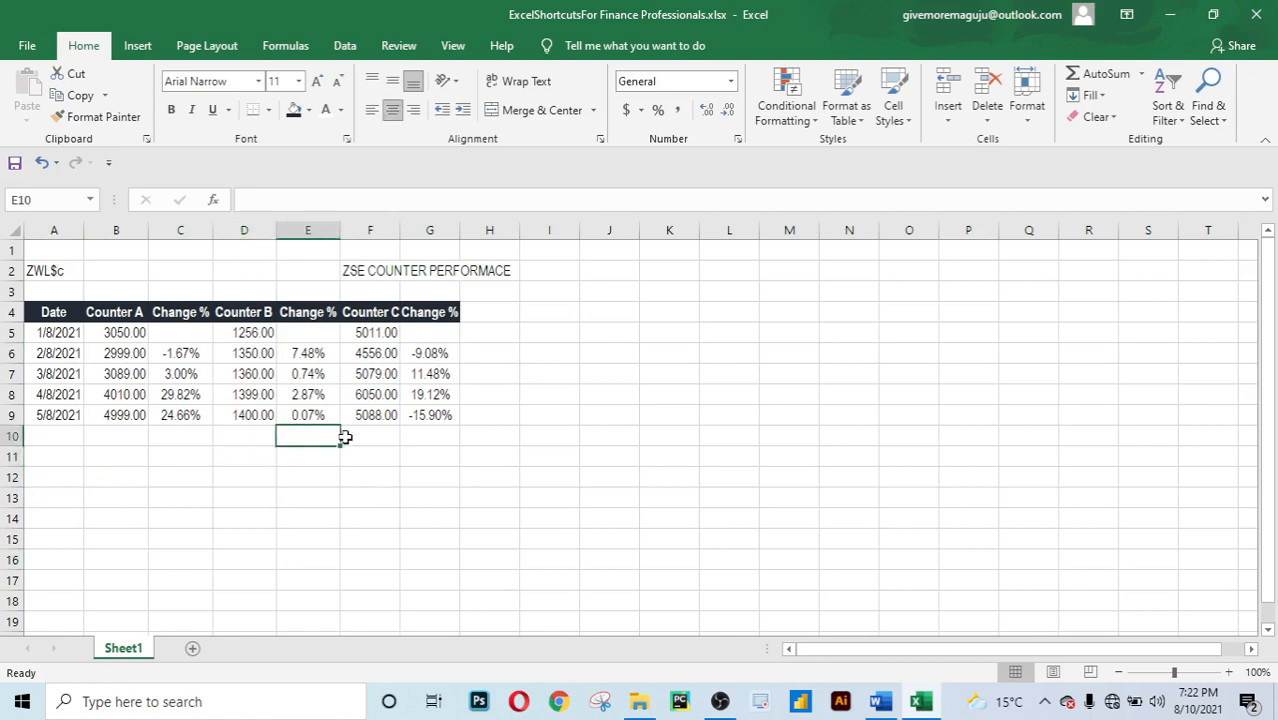
# Move the ZSE COUNTER PERFORMACE title from F2 to C2.
pyautogui.click(350, 271)
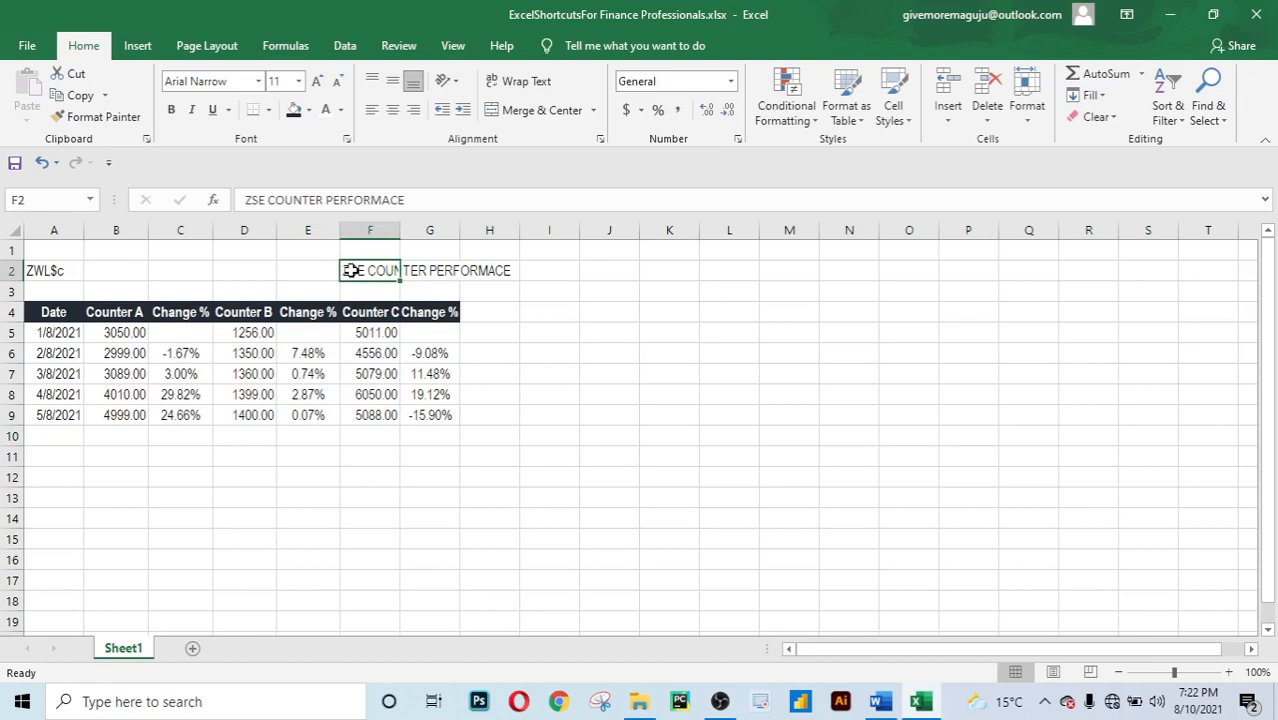
pyautogui.hotkey('ctrl', 'c')
pyautogui.press('Left')
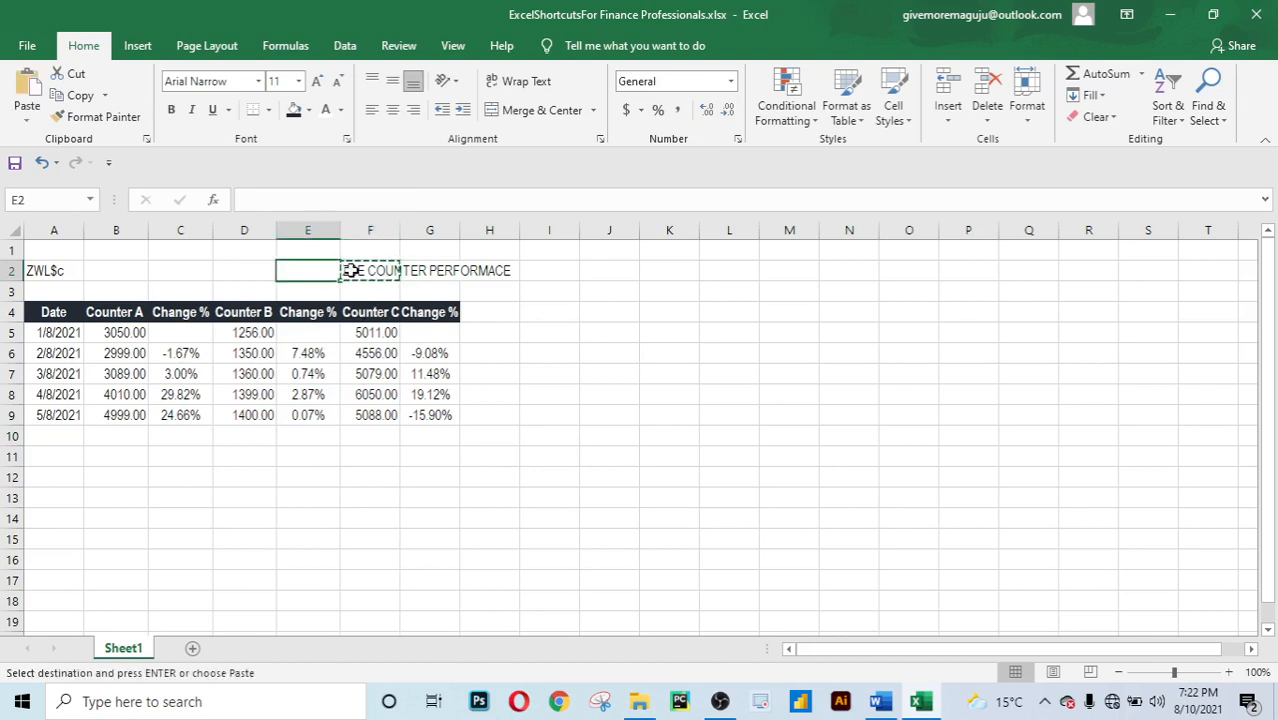
pyautogui.press('Left')
pyautogui.press('Left')
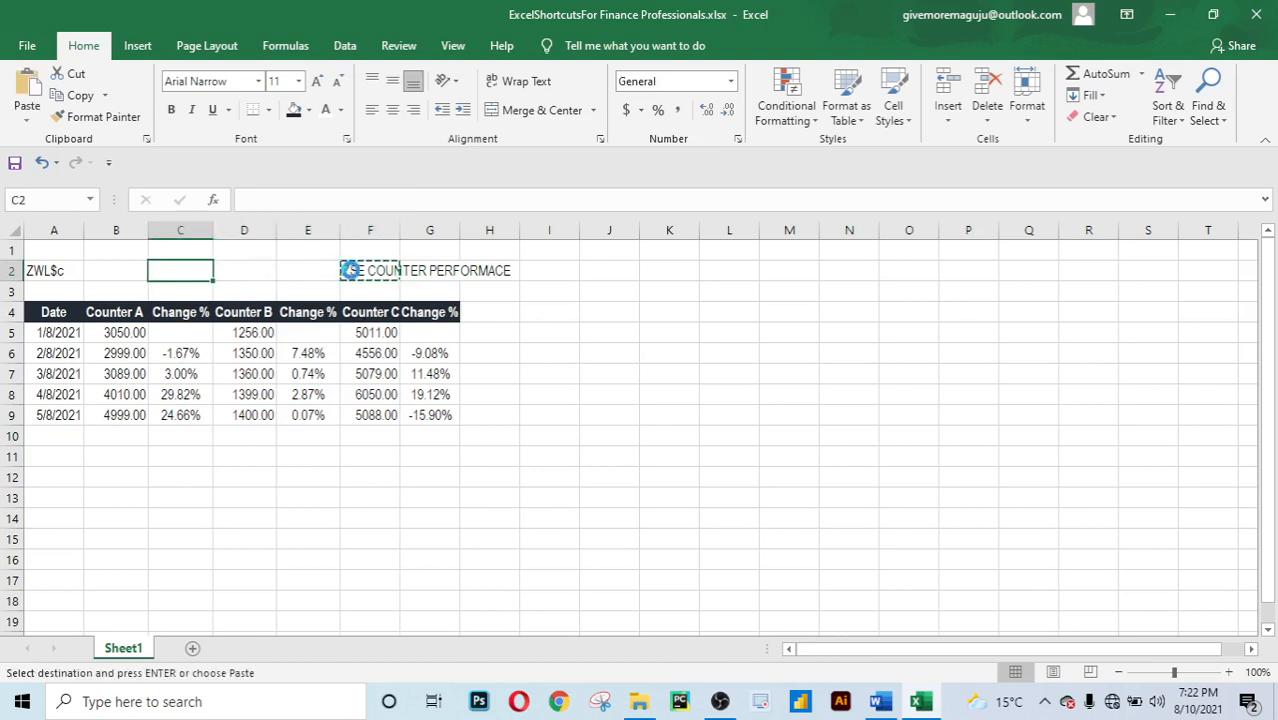
pyautogui.hotkey('ctrl', 'v')
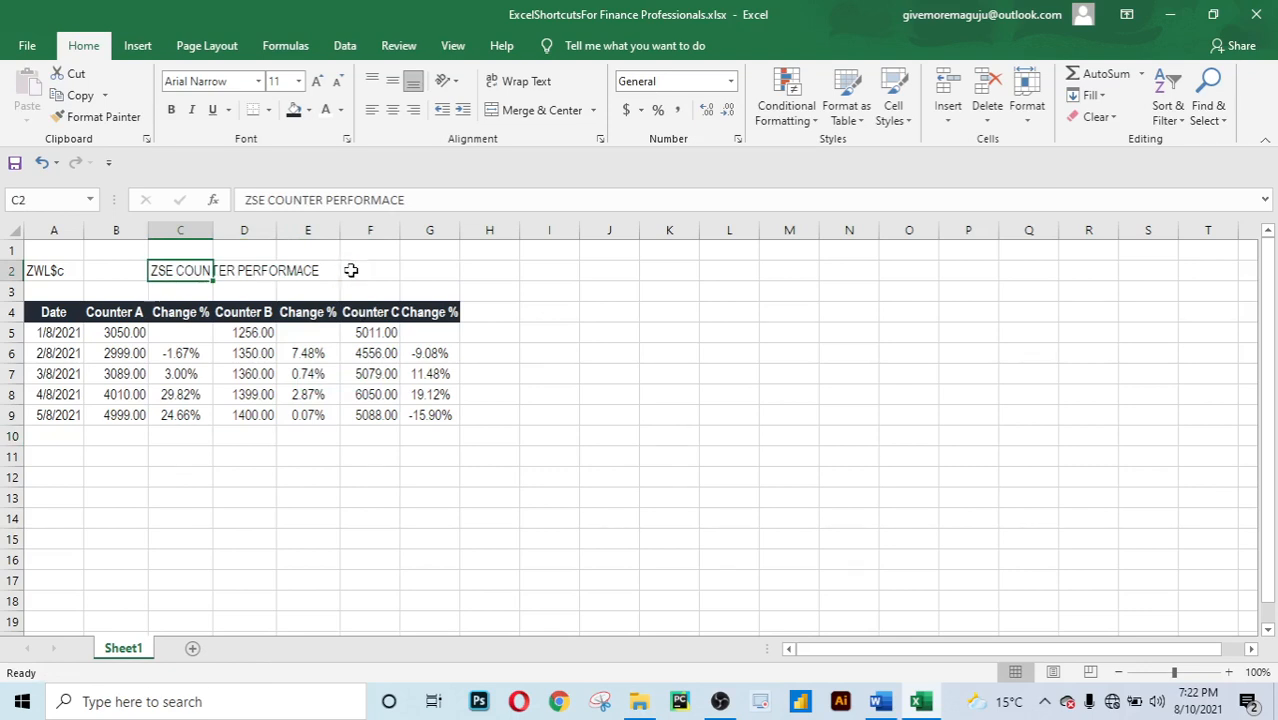
# Make the title across C2:E2 bold.
pyautogui.press('Left')
pyautogui.press('Right')
pyautogui.hotkey('shift', 'Right')
pyautogui.hotkey('shift', 'Right')
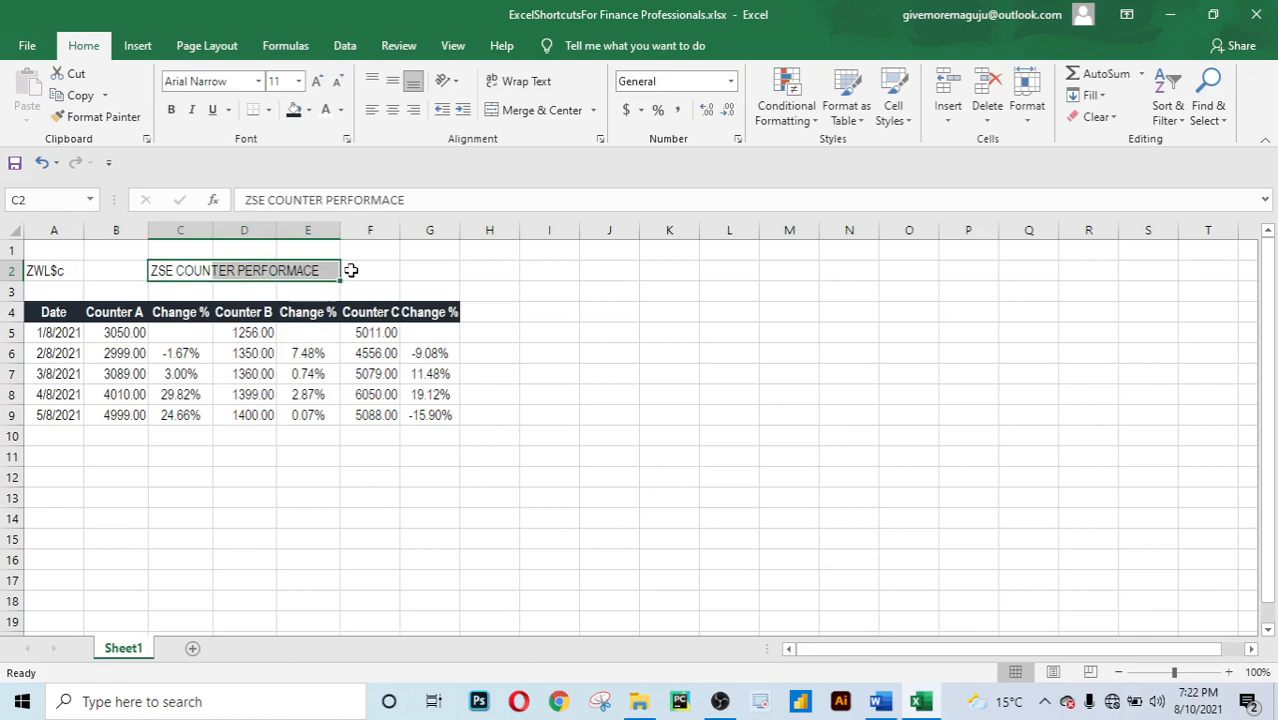
pyautogui.hotkey('ctrl', 'b')
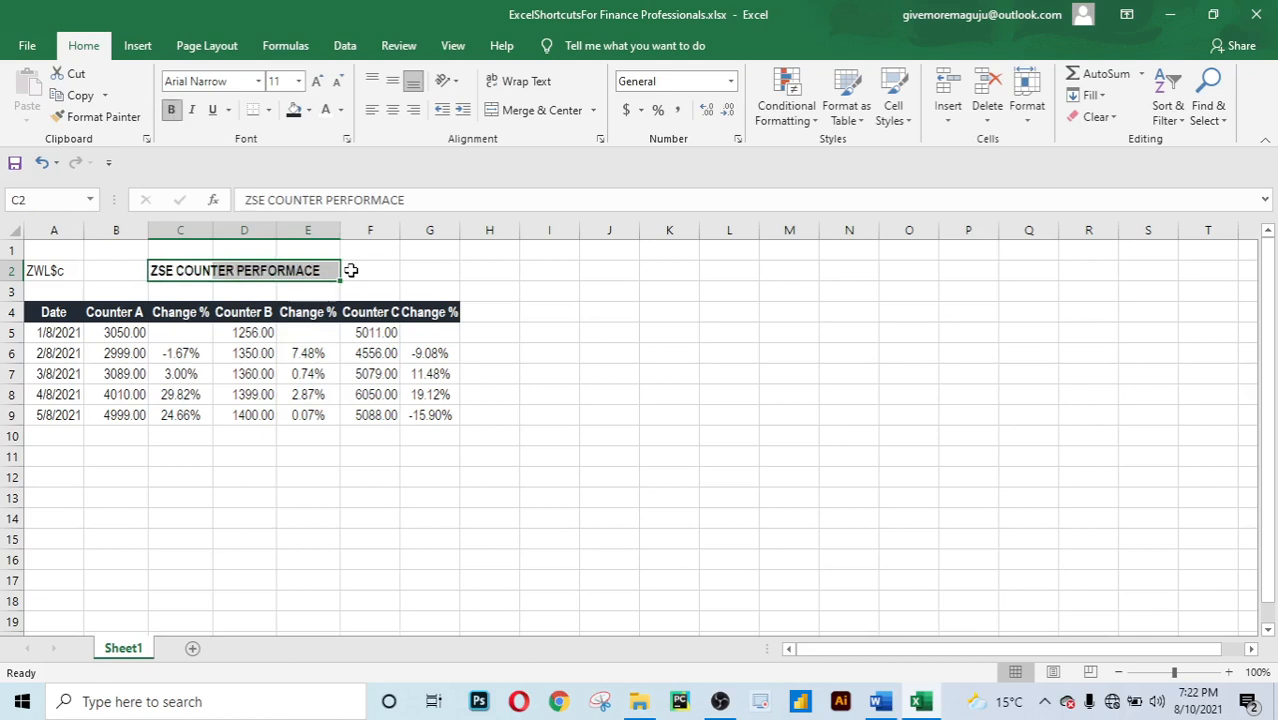
pyautogui.press('Down')
pyautogui.press('Down')
pyautogui.press('Down')
pyautogui.press('Down')
pyautogui.press('Down')
pyautogui.press('Down')
pyautogui.press('Down')
pyautogui.press('Down')
pyautogui.press('Down')
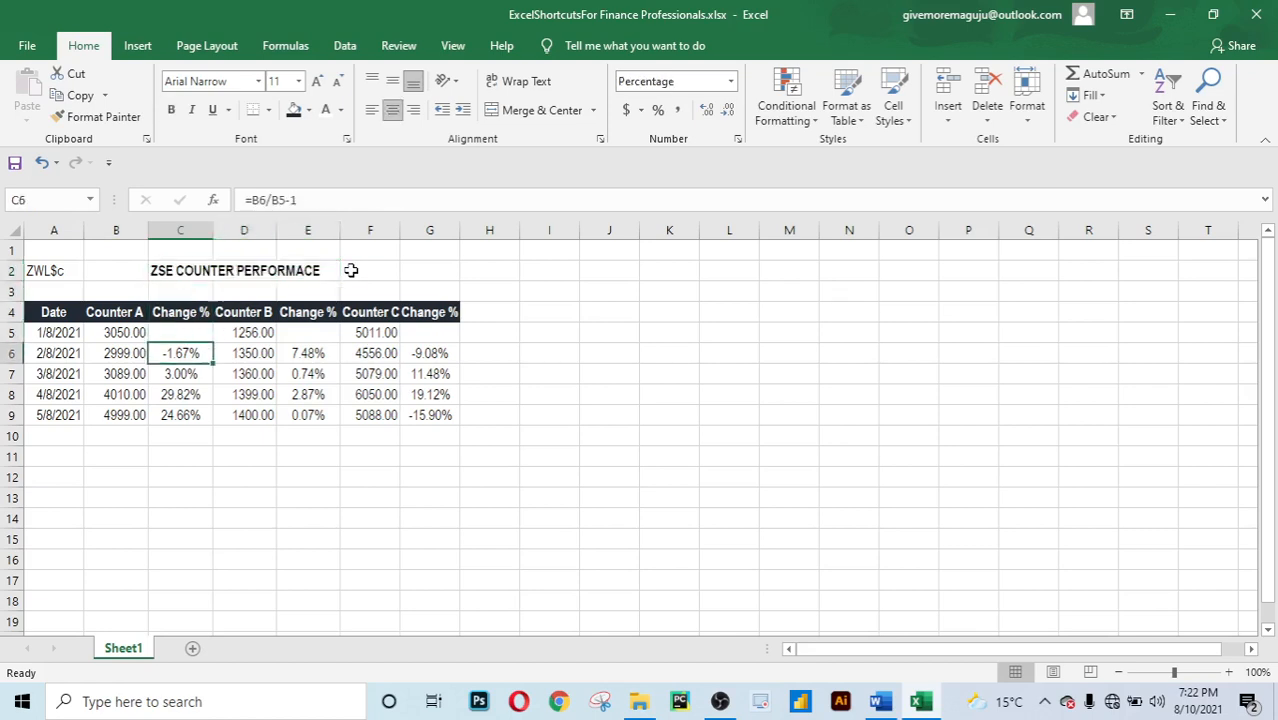
pyautogui.press('Down')
pyautogui.press('Down')
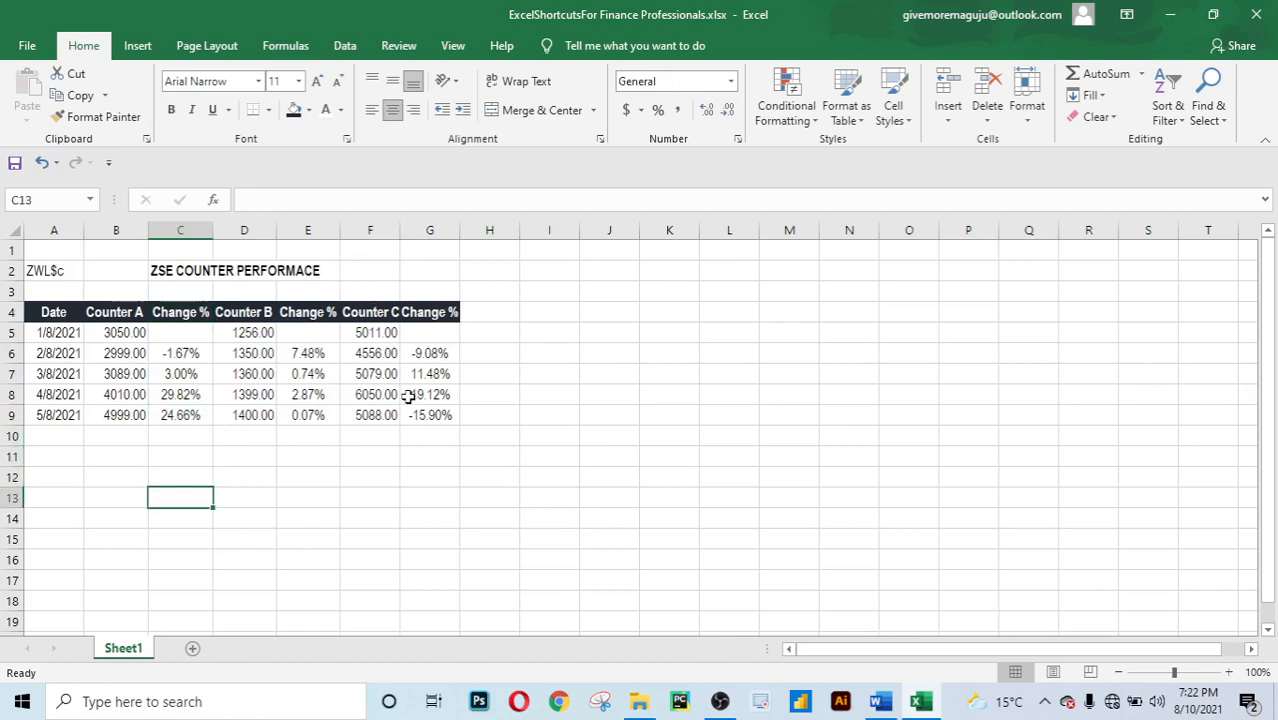
# Check whether the table's row 4 headings stay in view when scrolling through the sheet.
pyautogui.scroll(-6, 404, 400)
pyautogui.scroll(6, 404, 407)
pyautogui.scroll(-9, 408, 413)
pyautogui.scroll(9, 408, 413)
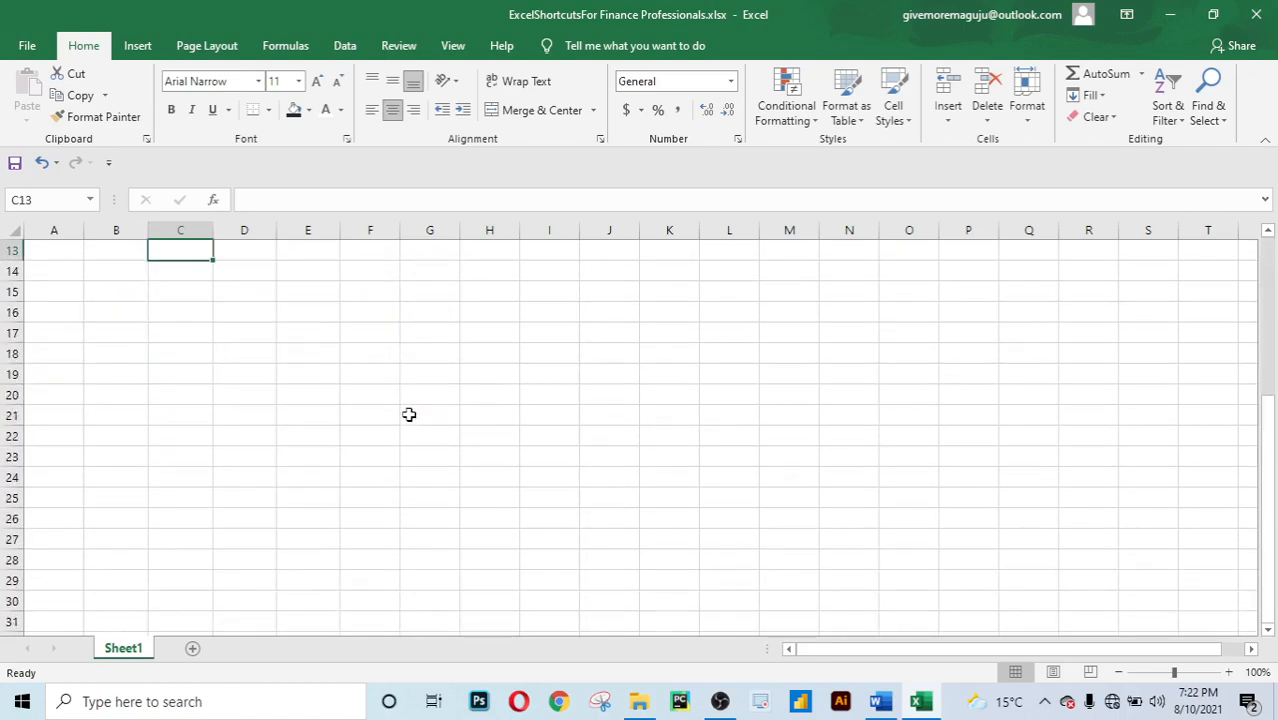
pyautogui.scroll(-5, 385, 497)
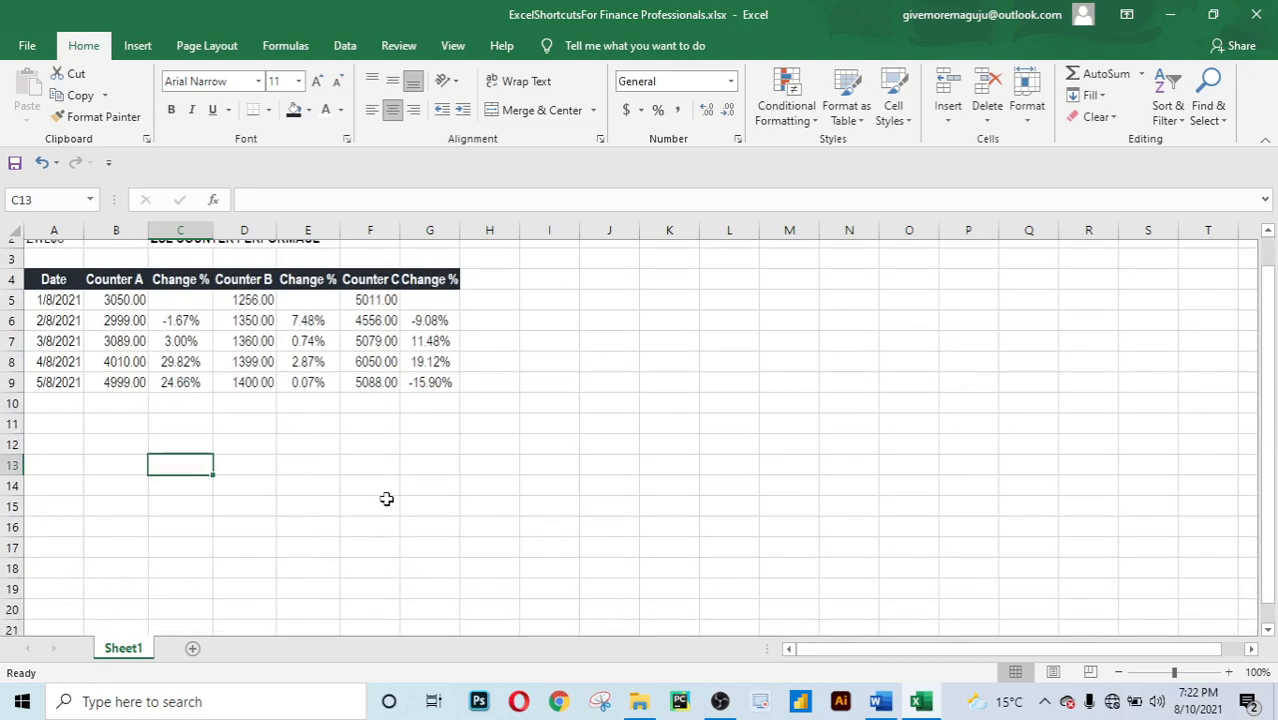
pyautogui.scroll(5, 385, 495)
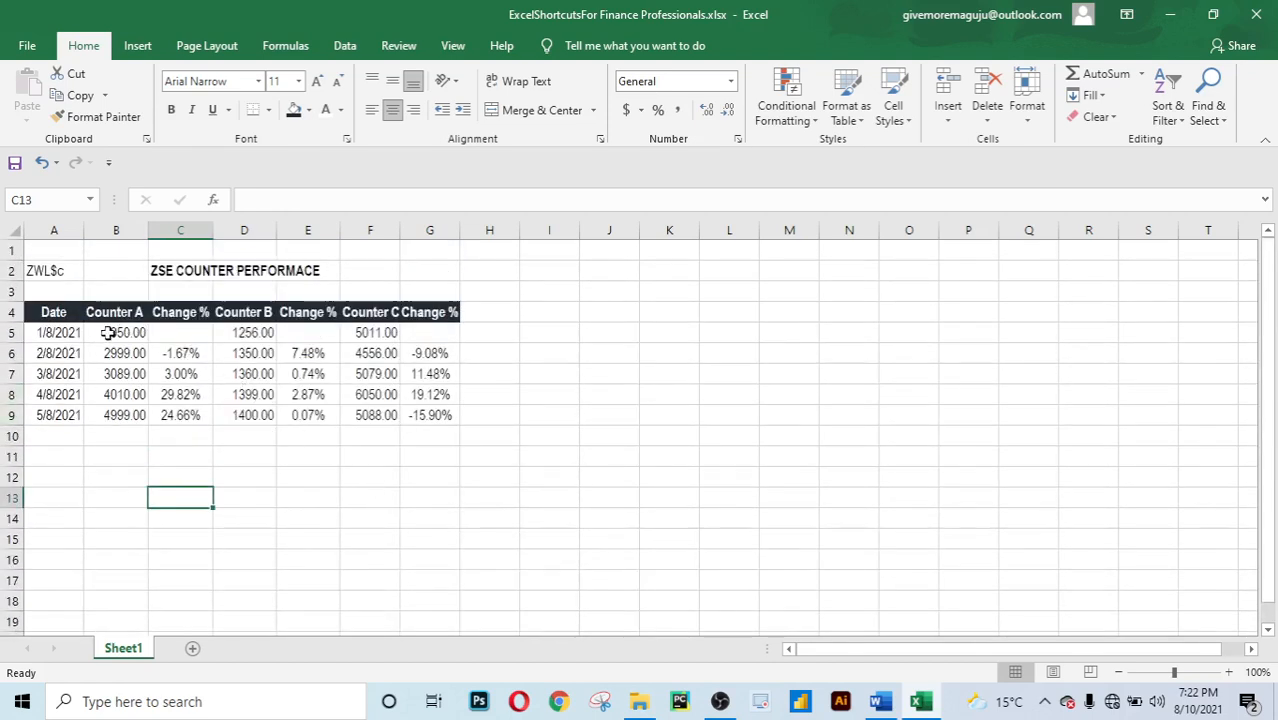
pyautogui.click(63, 333)
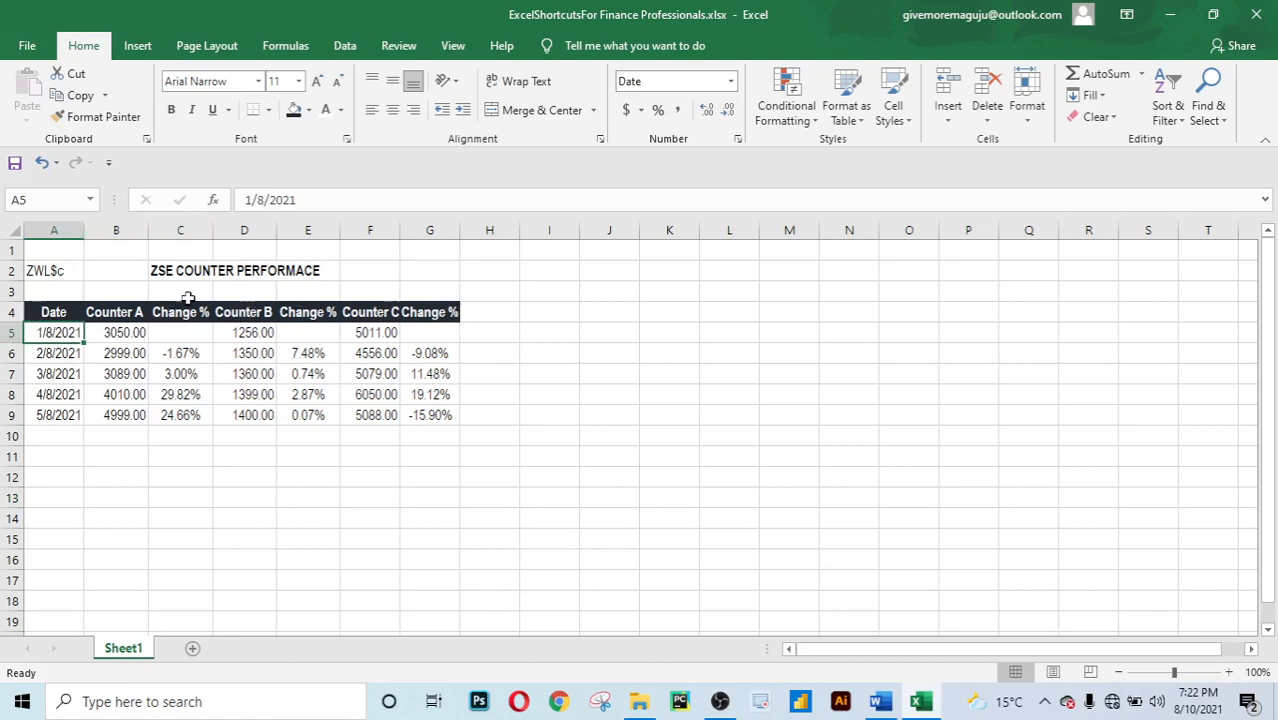
pyautogui.click(57, 305)
pyautogui.click(105, 310)
pyautogui.click(372, 312)
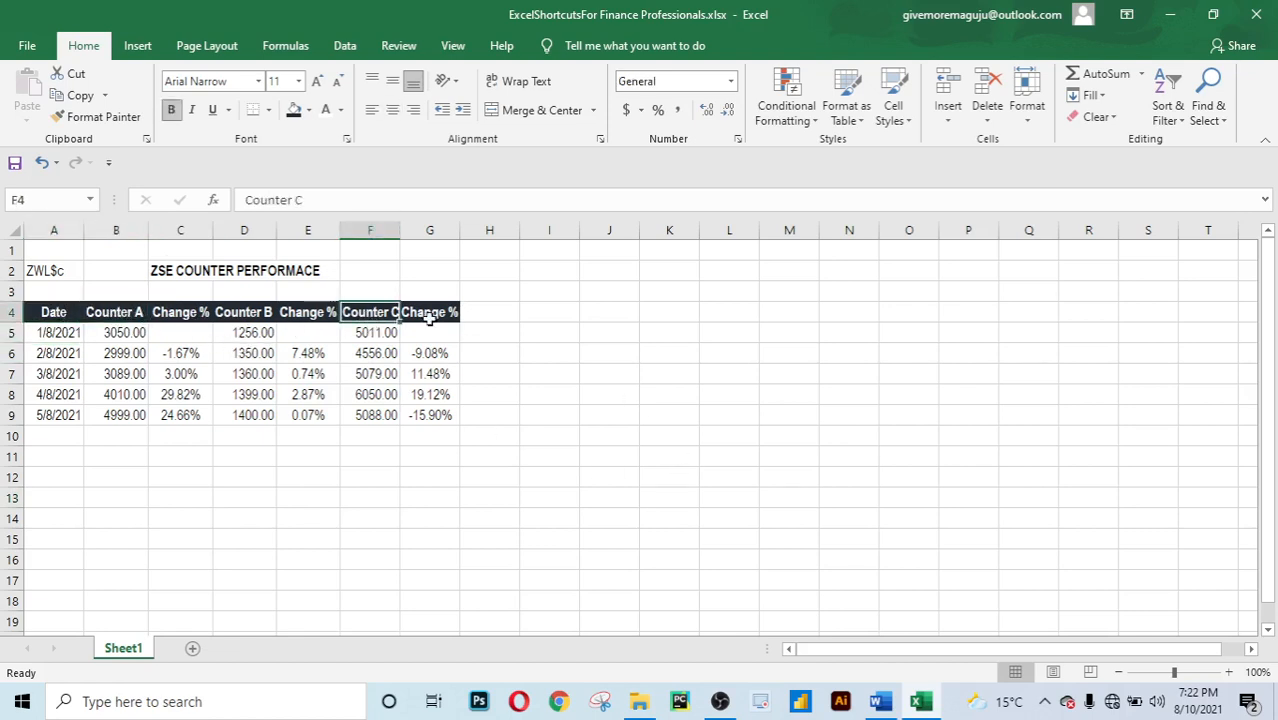
pyautogui.click(432, 316)
pyautogui.click(332, 453)
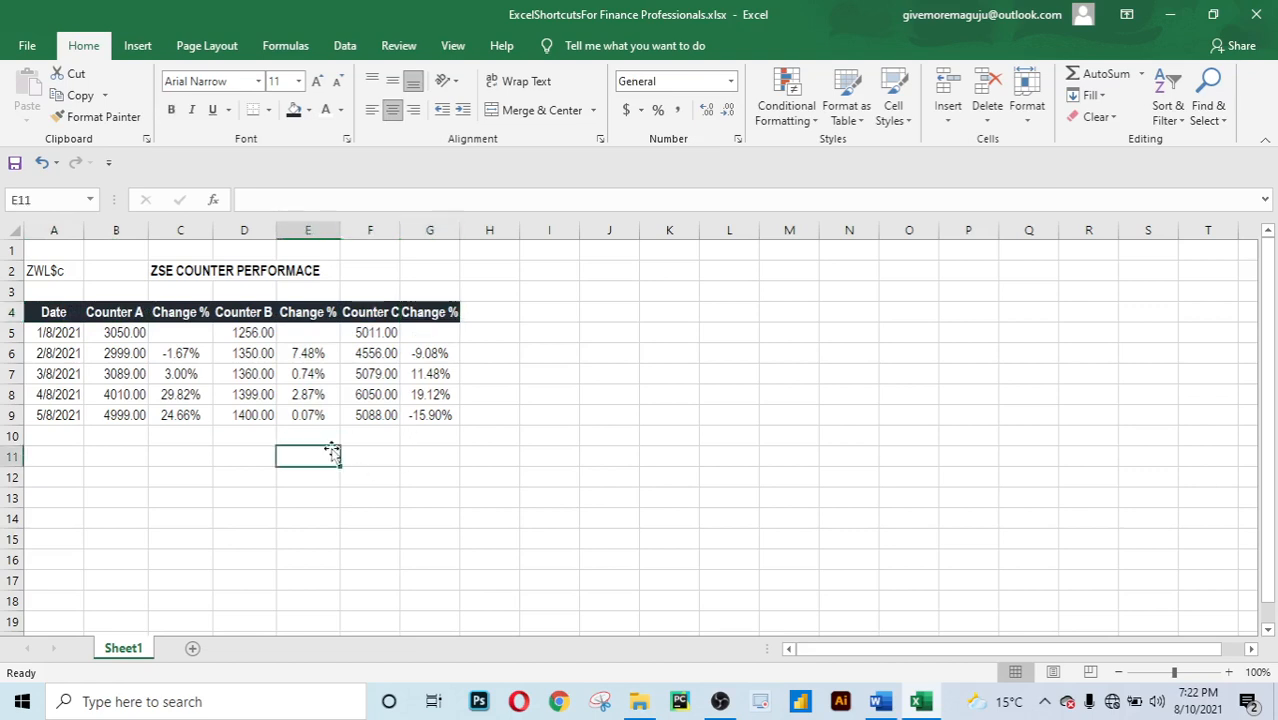
# Freeze the panes at A5 so rows 1 to 4 stay fixed, and test it by scrolling.
pyautogui.click(70, 337)
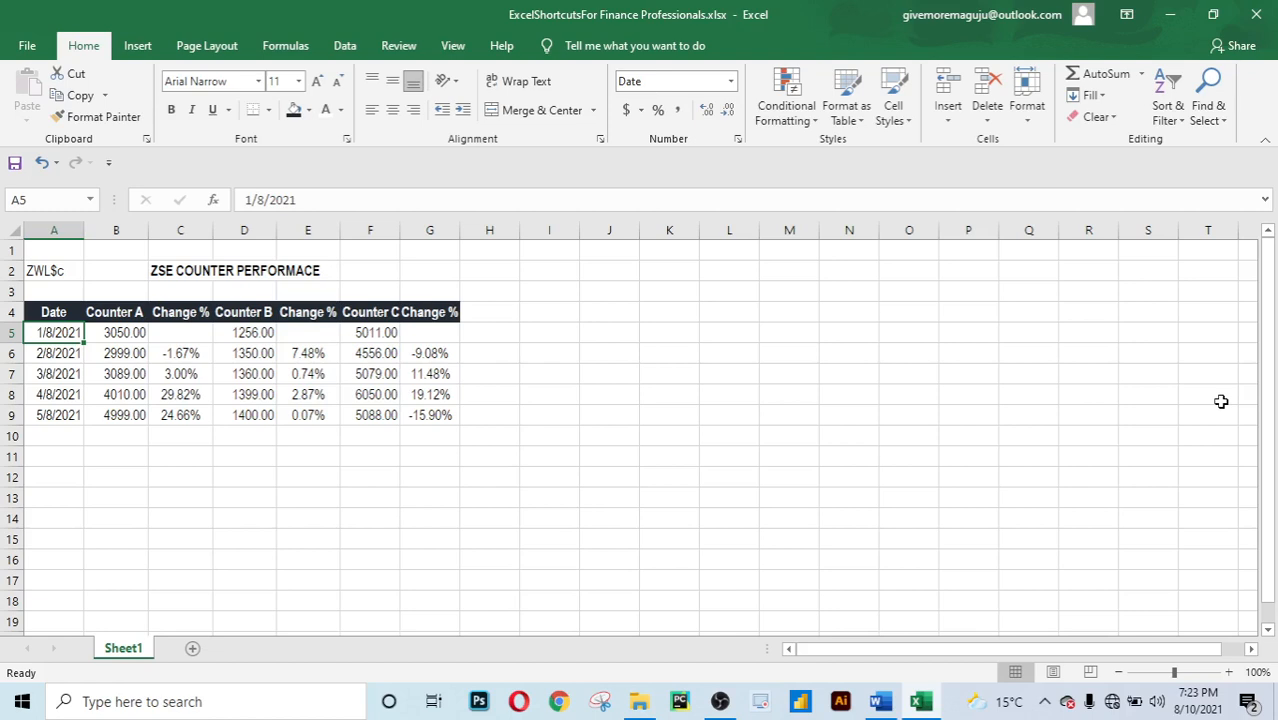
pyautogui.press('alt')
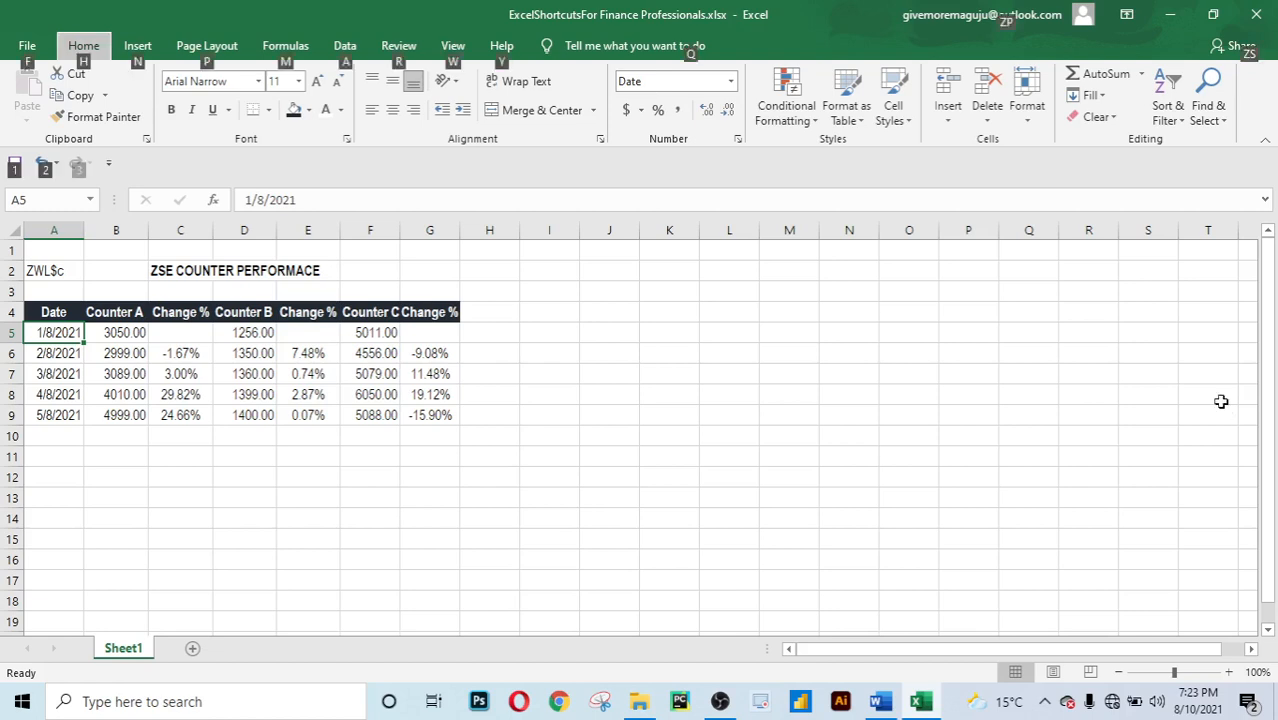
pyautogui.press('w')
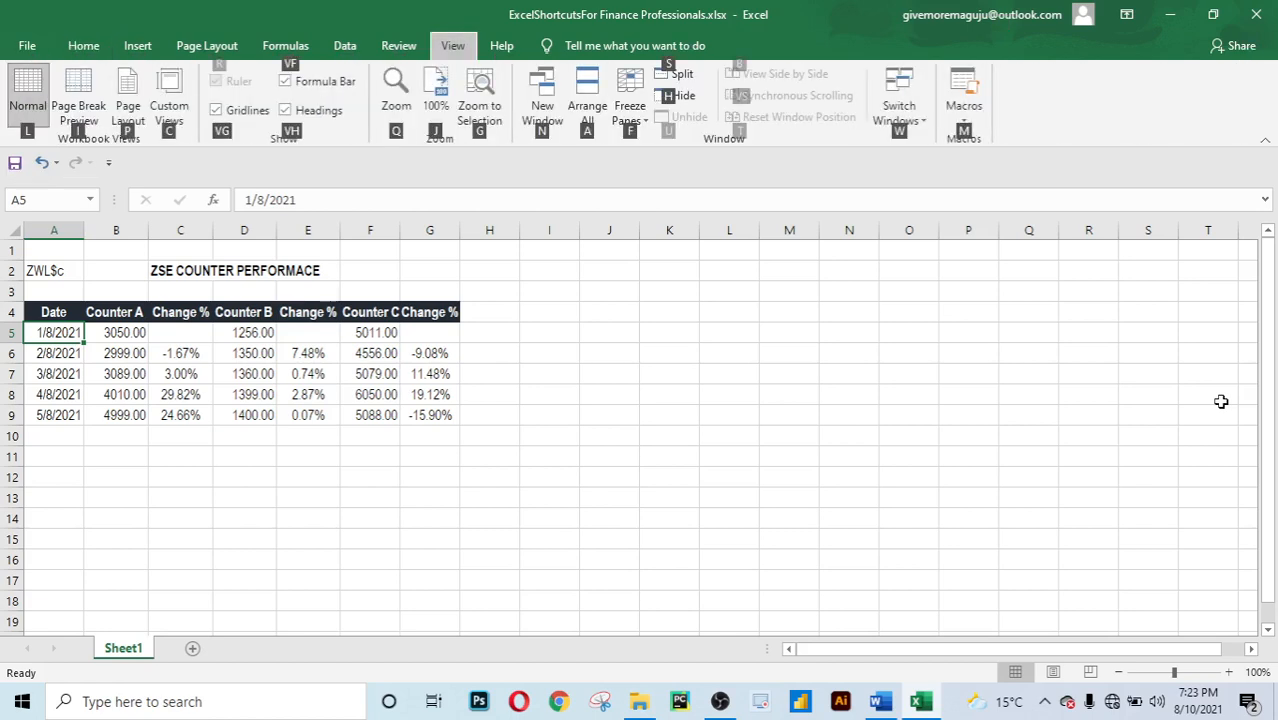
pyautogui.press('f')
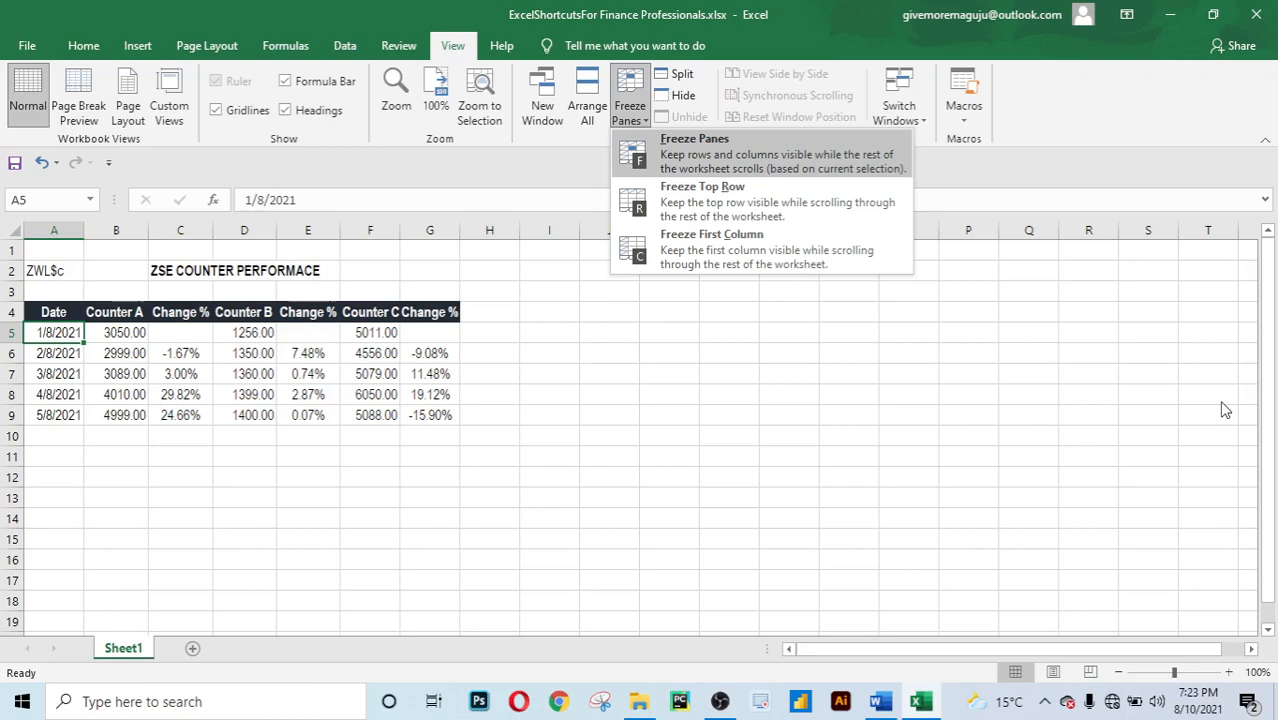
pyautogui.press('f')
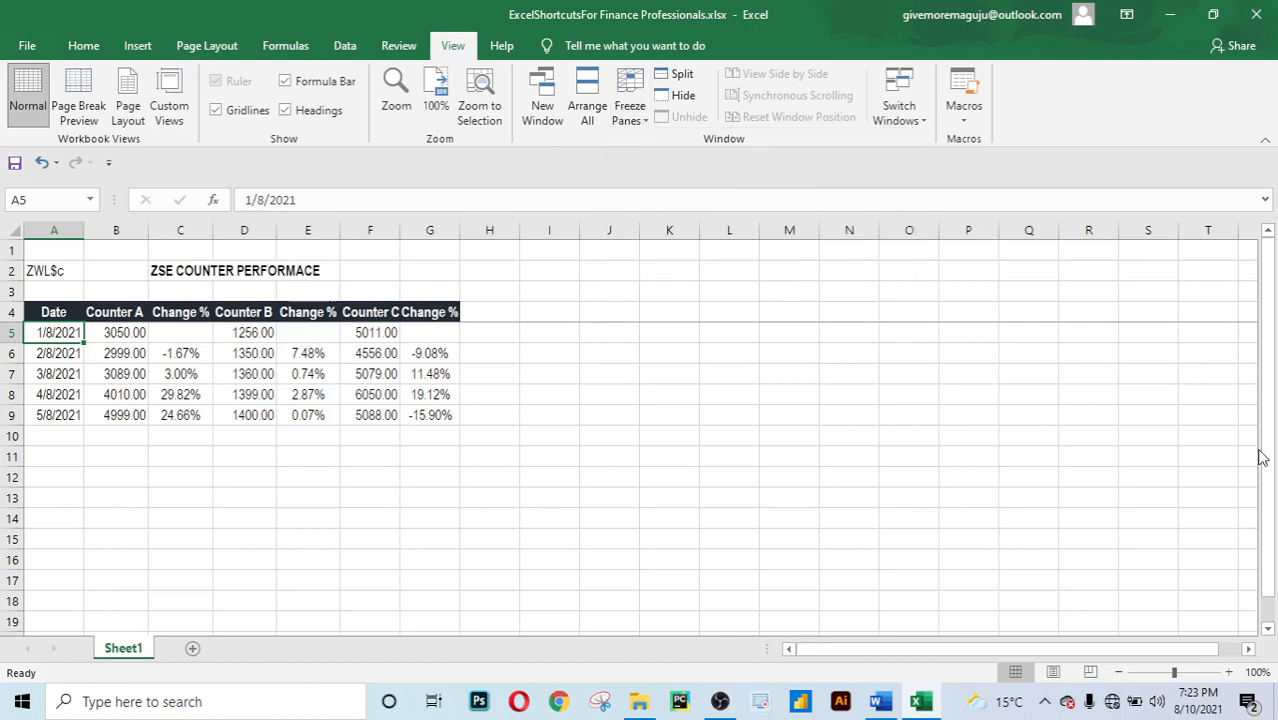
pyautogui.click(281, 456)
pyautogui.scroll(-7, 280, 457)
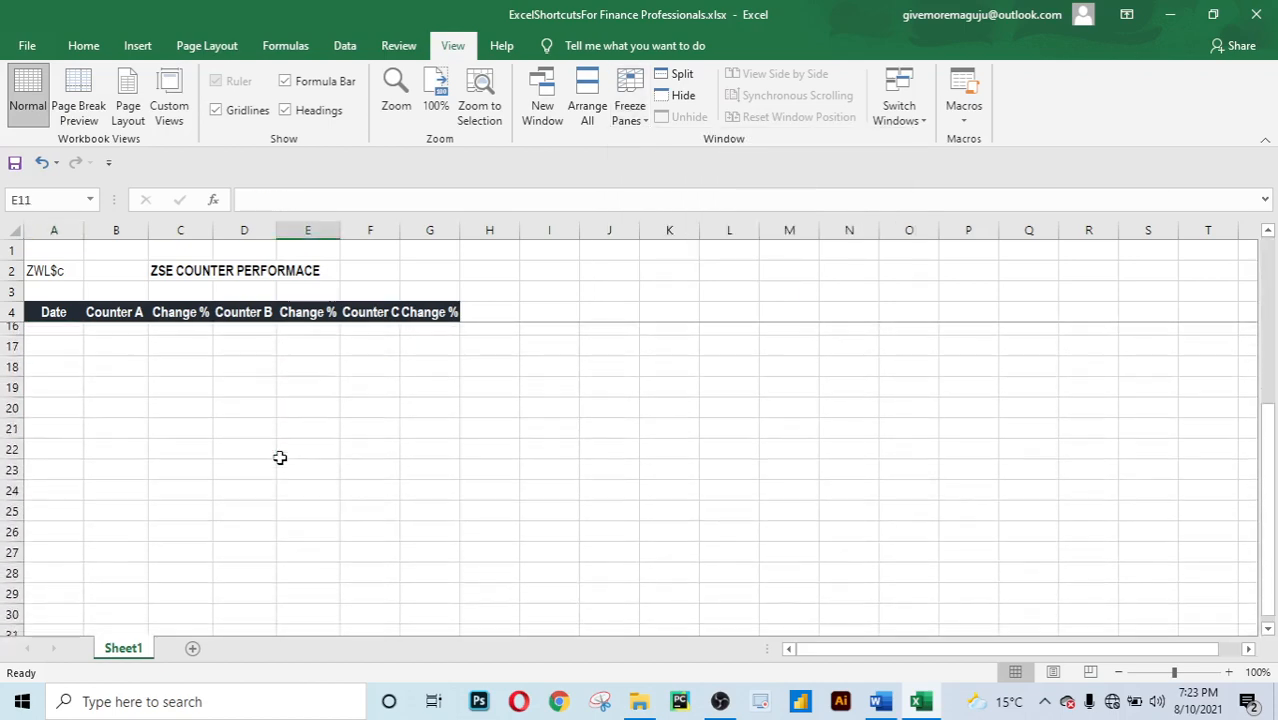
pyautogui.scroll(7, 280, 457)
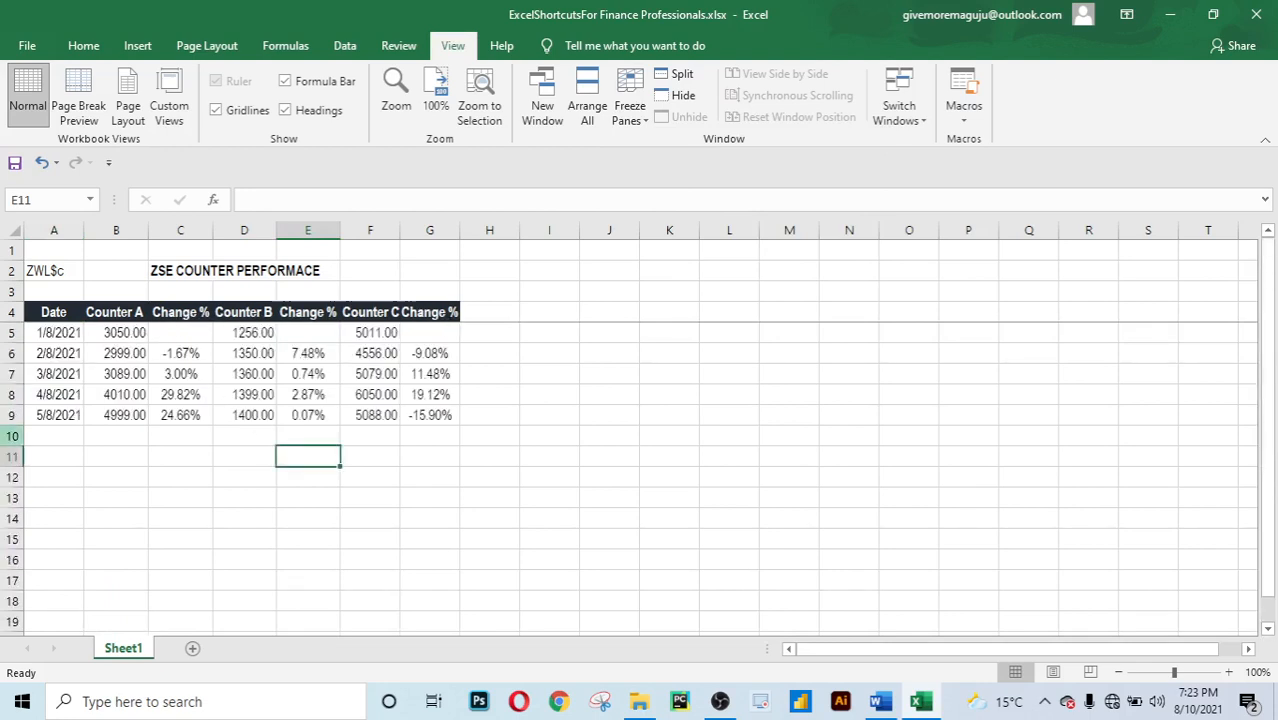
pyautogui.click(189, 505)
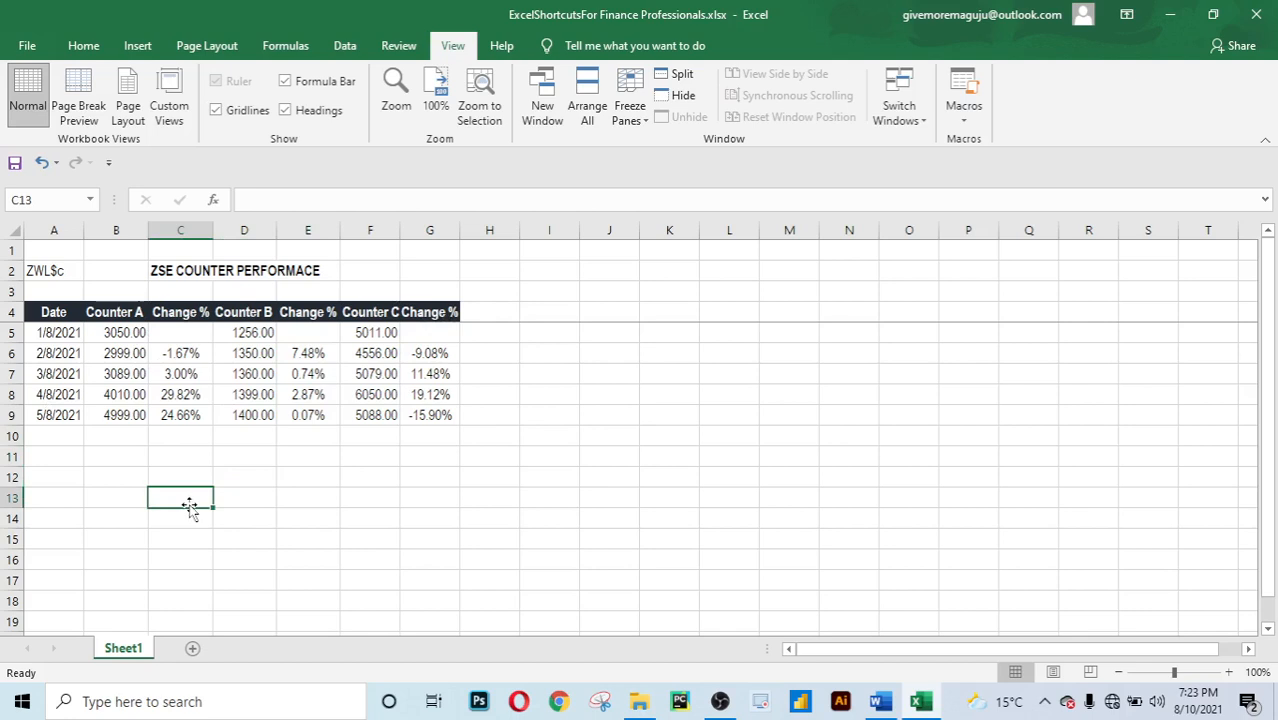
pyautogui.click(303, 560)
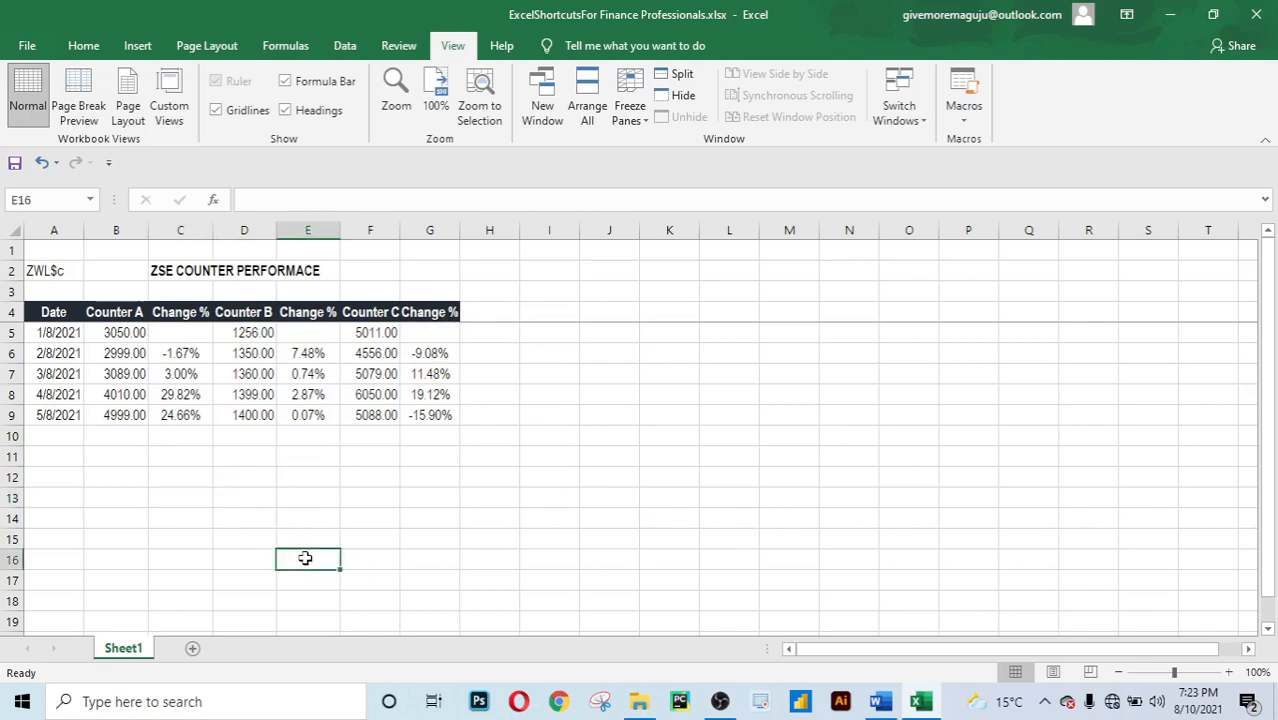
pyautogui.click(180, 536)
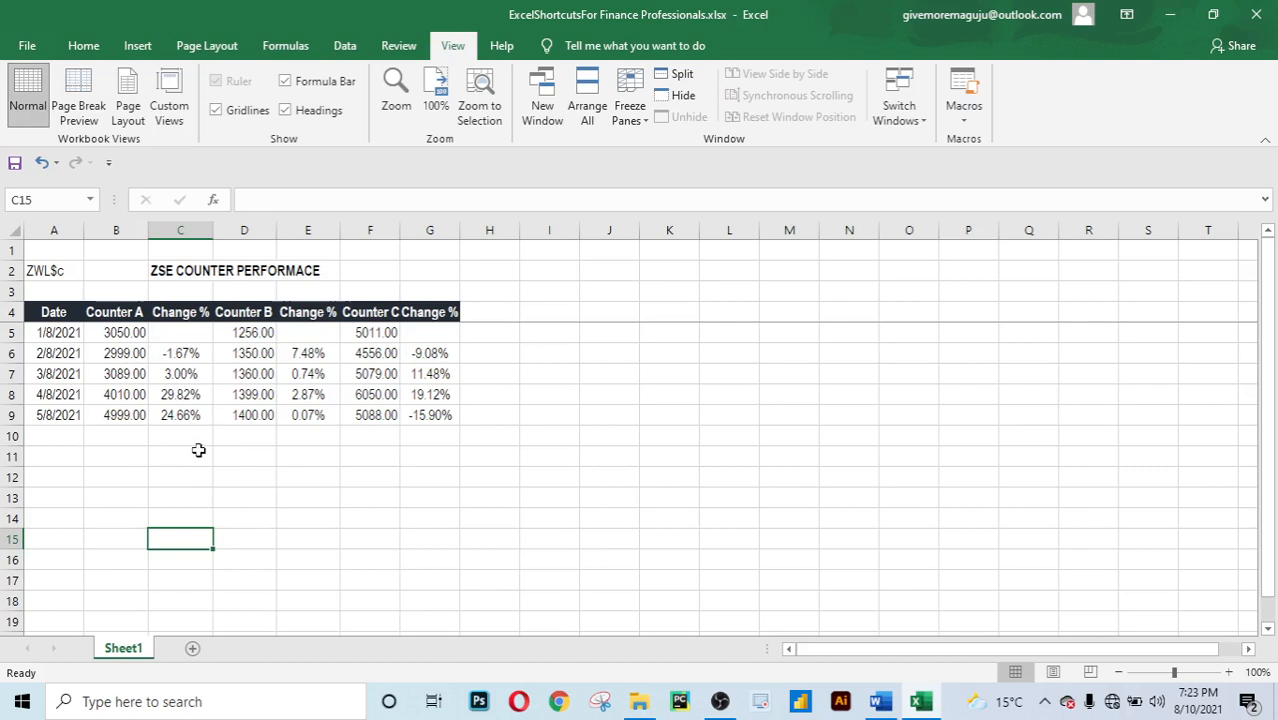
pyautogui.scroll(-1, 198, 450)
pyautogui.scroll(1, 198, 450)
pyautogui.click(366, 458)
pyautogui.click(683, 358)
pyautogui.click(732, 470)
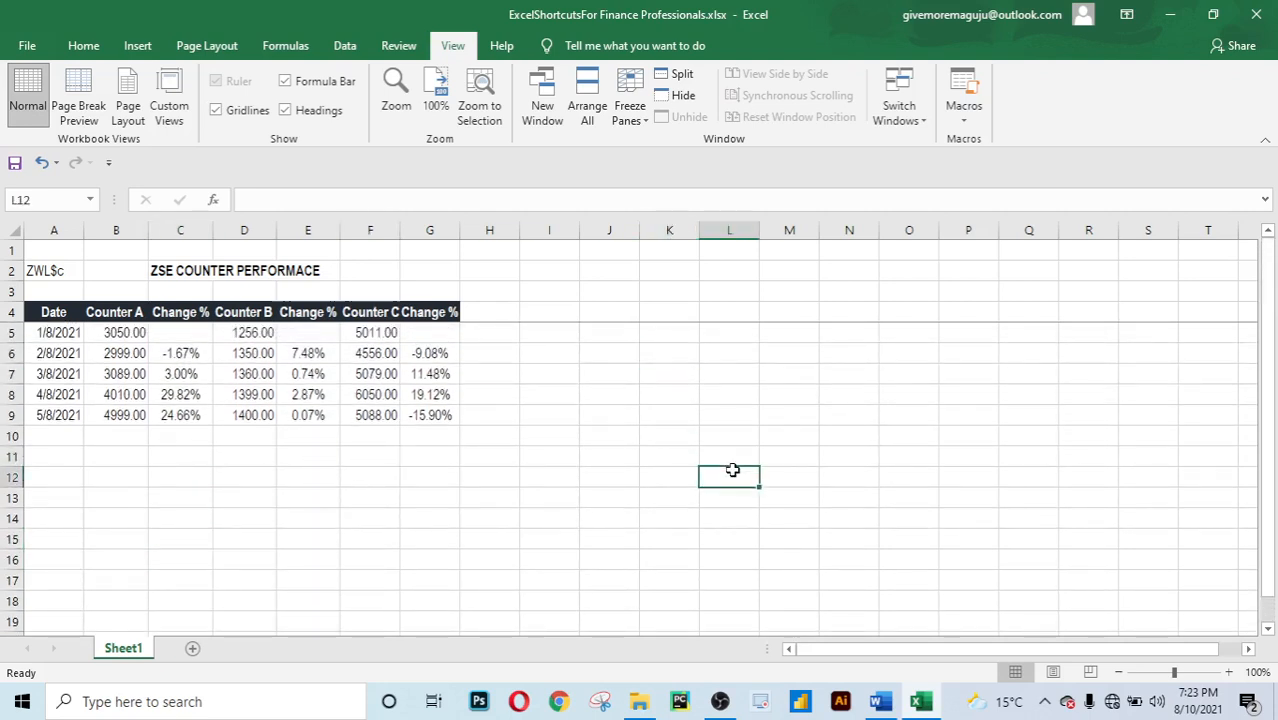
pyautogui.click(764, 396)
pyautogui.scroll(-3, 817, 393)
pyautogui.click(336, 482)
pyautogui.scroll(3, 515, 452)
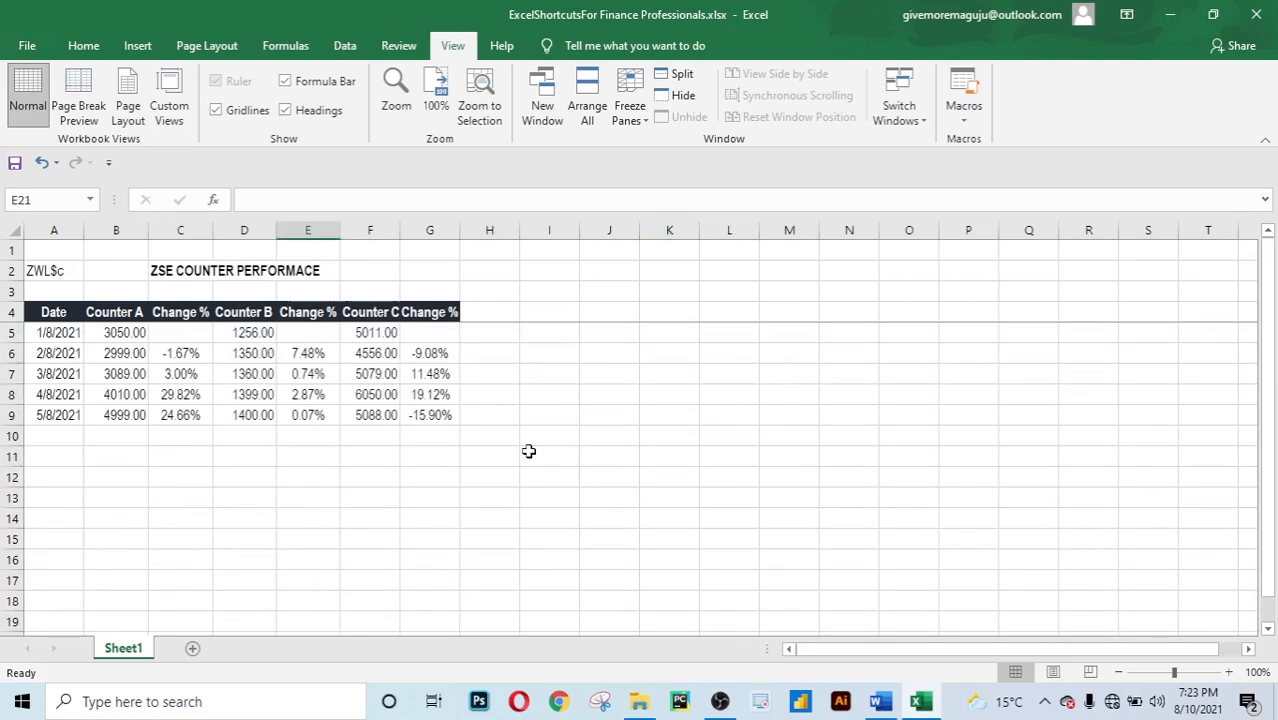
pyautogui.click(606, 418)
pyautogui.click(613, 462)
pyautogui.click(750, 416)
pyautogui.click(756, 440)
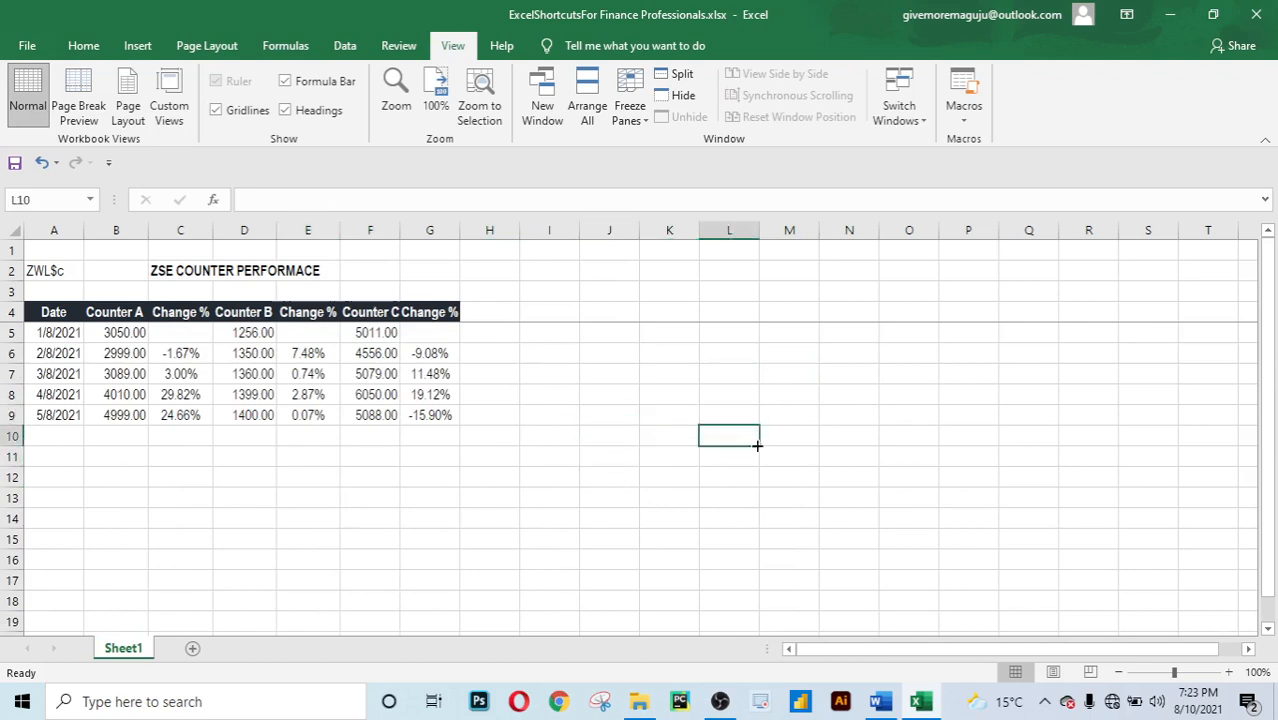
pyautogui.click(814, 418)
pyautogui.click(850, 418)
pyautogui.click(848, 457)
pyautogui.click(824, 481)
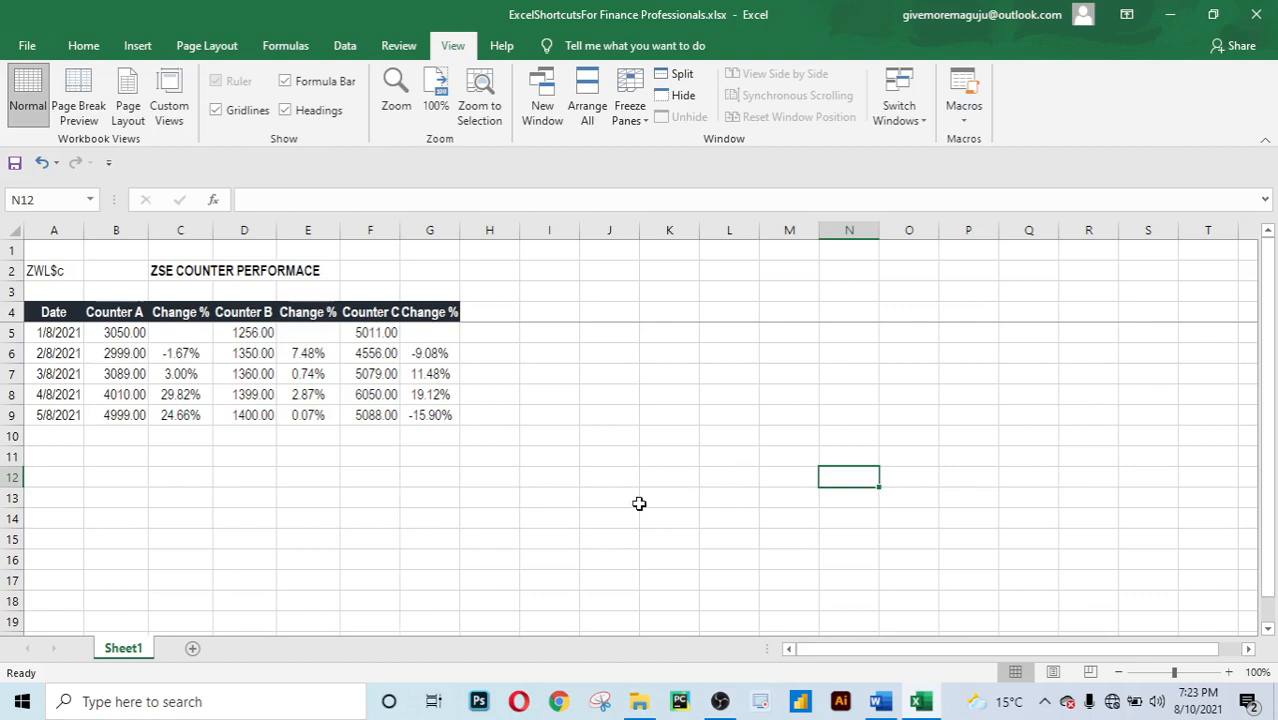
pyautogui.click(51, 293)
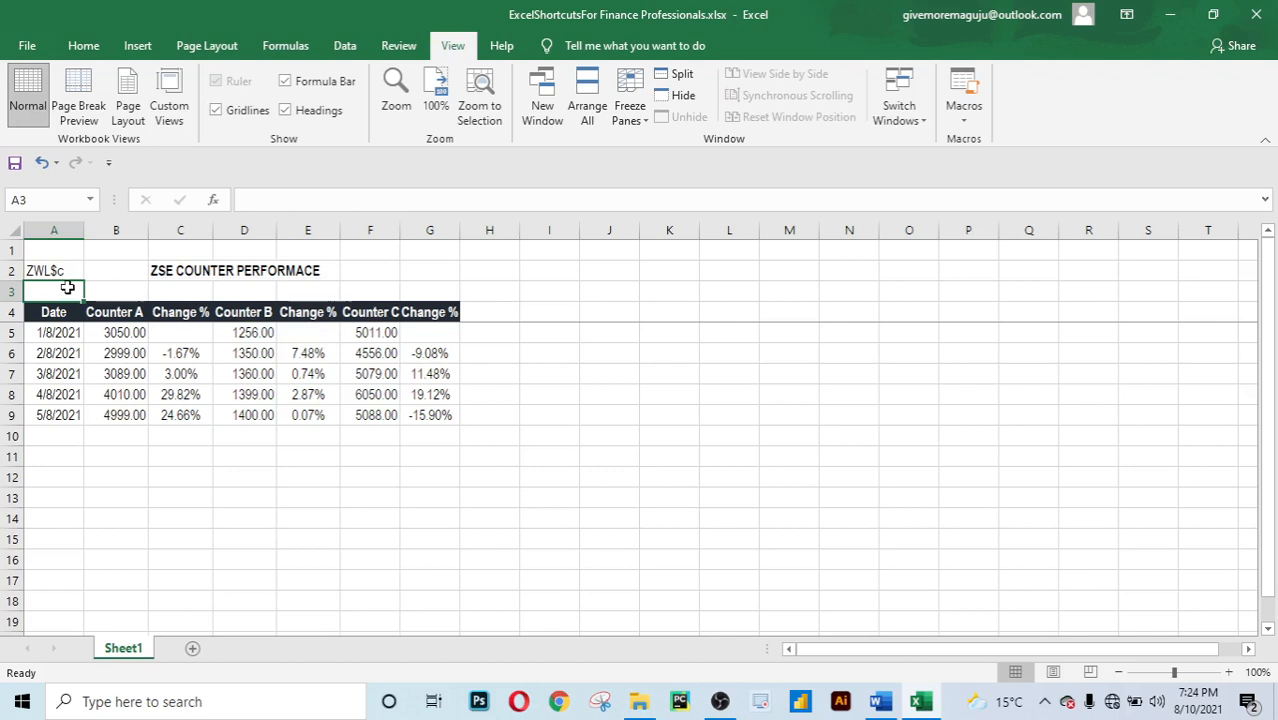
# Hide the gridlines on Sheet1.
pyautogui.press('alt')
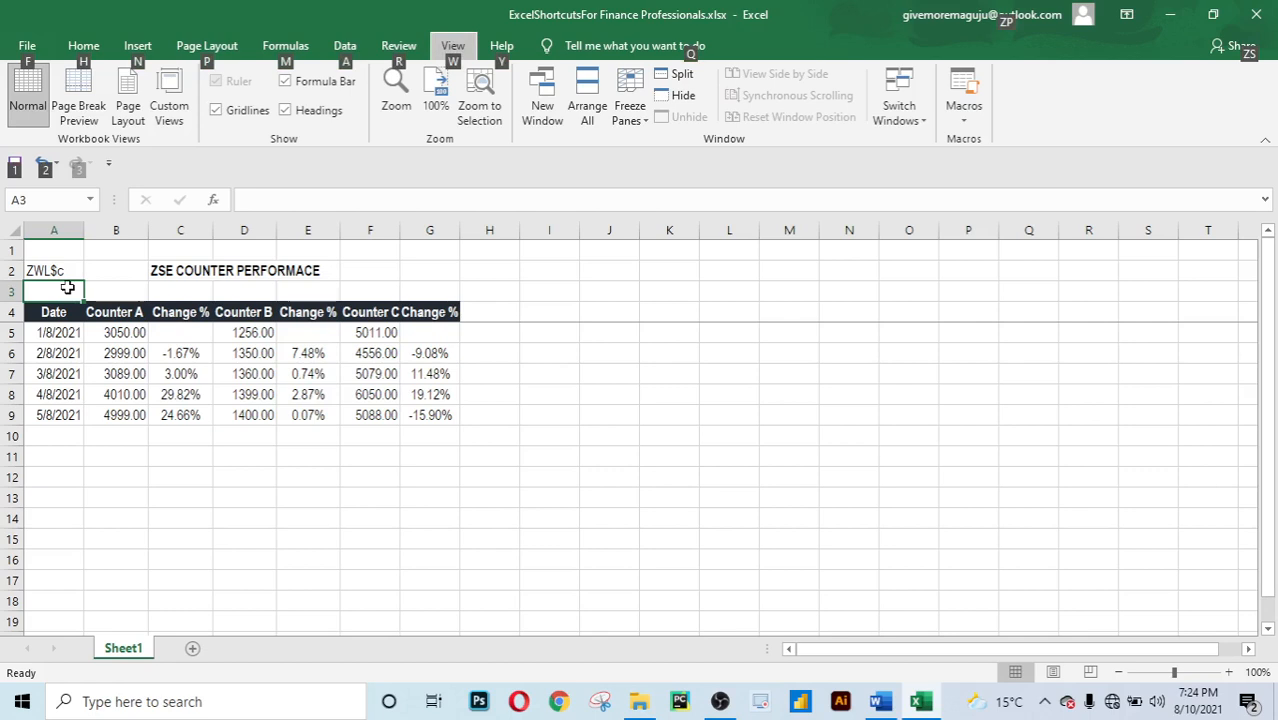
pyautogui.press('w')
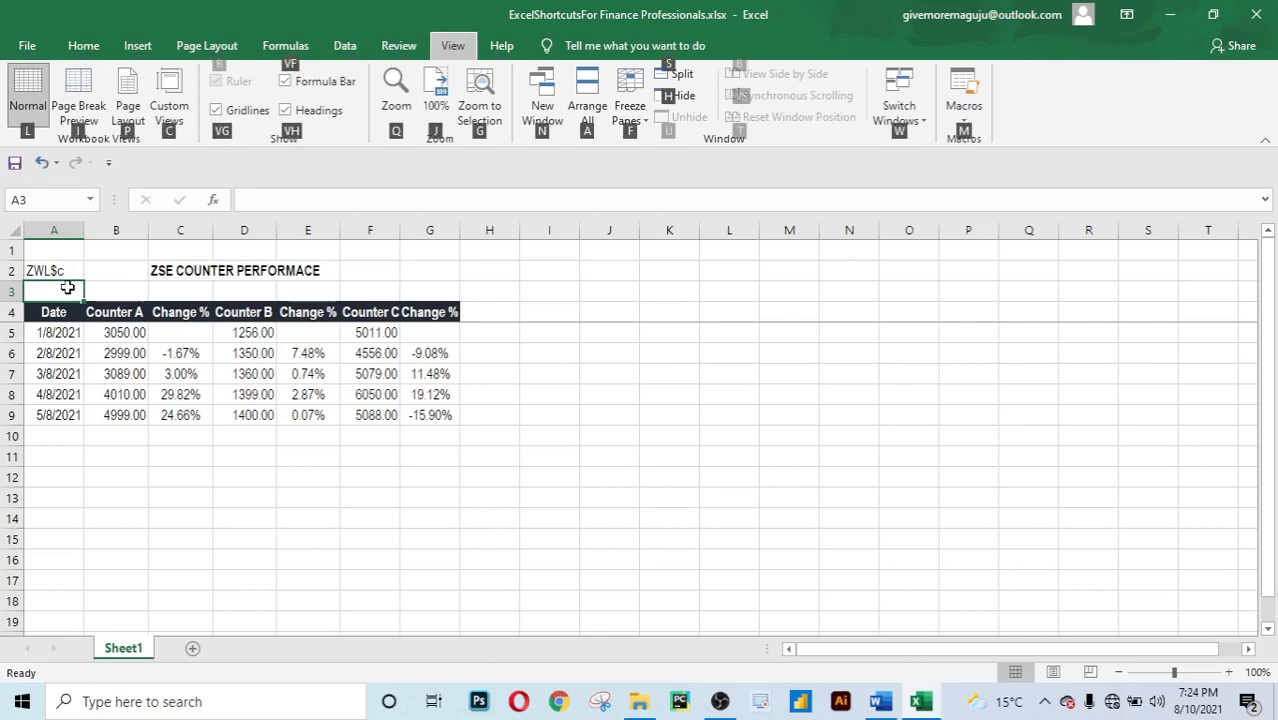
pyautogui.press('v')
pyautogui.press('g')
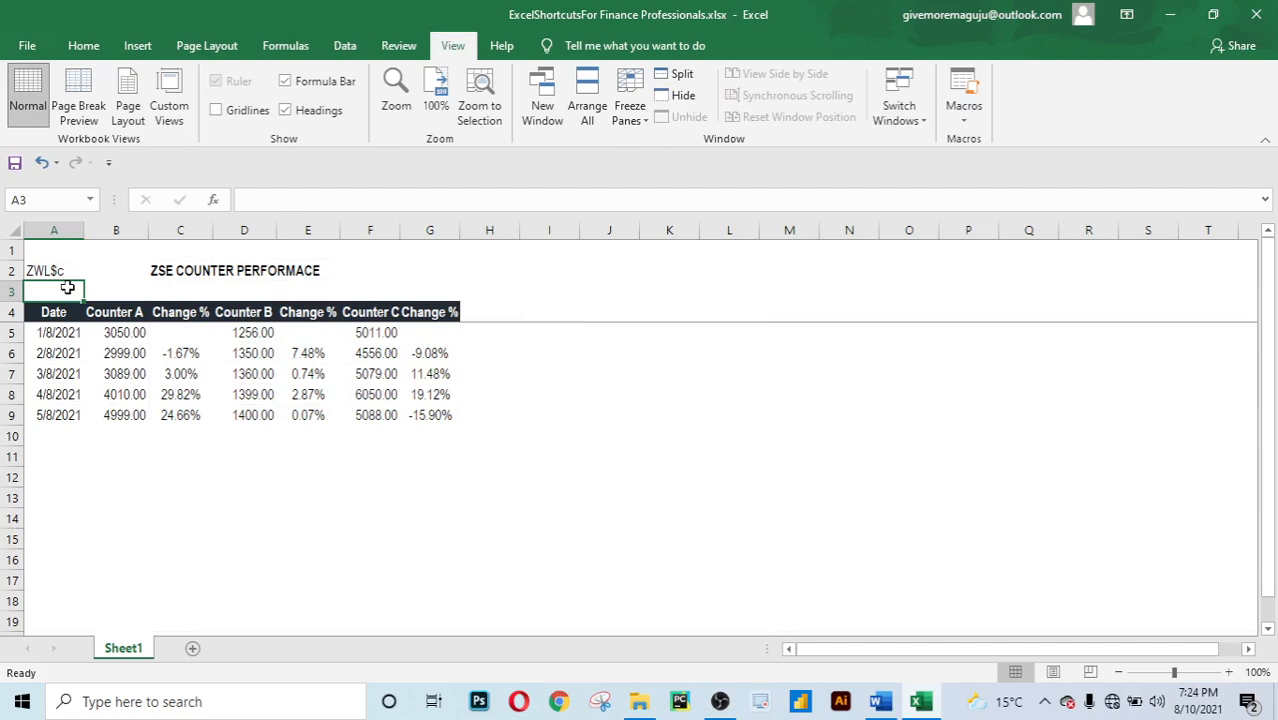
pyautogui.click(165, 497)
pyautogui.click(158, 536)
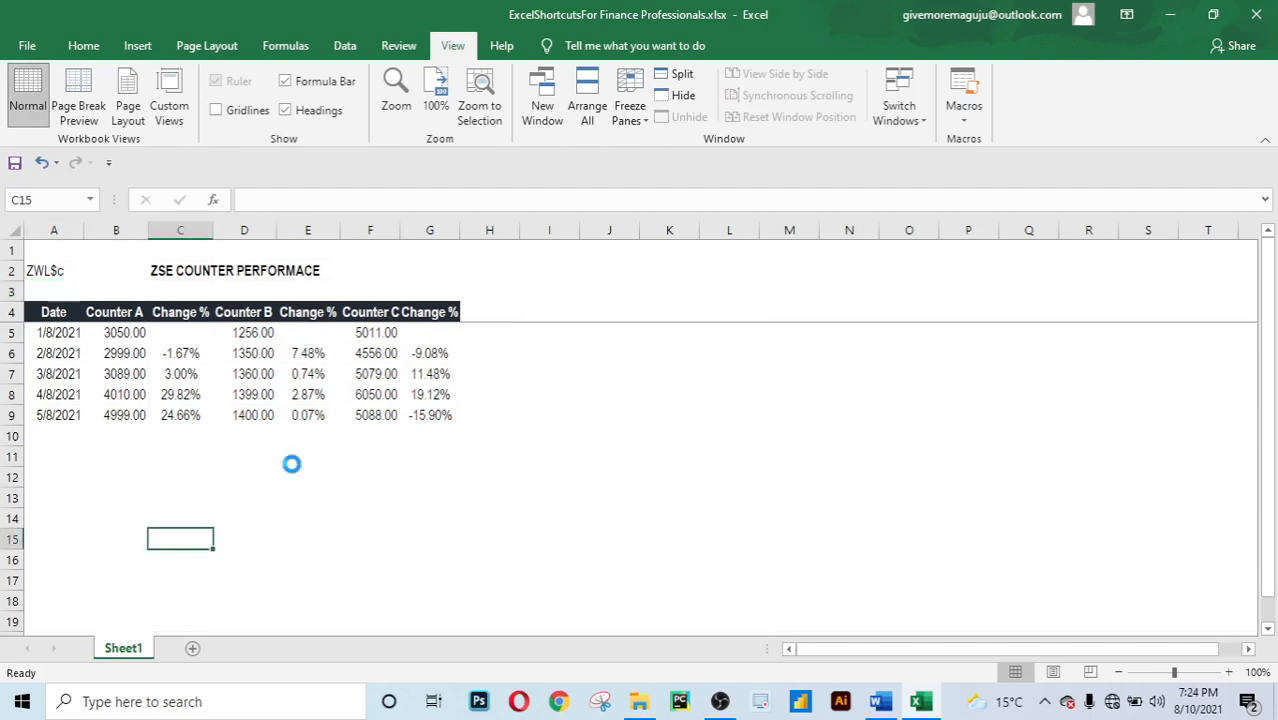
# Scroll through the sheet and inspect how the table and frozen header rows look without gridlines.
pyautogui.click(293, 463)
pyautogui.scroll(-5, 302, 475)
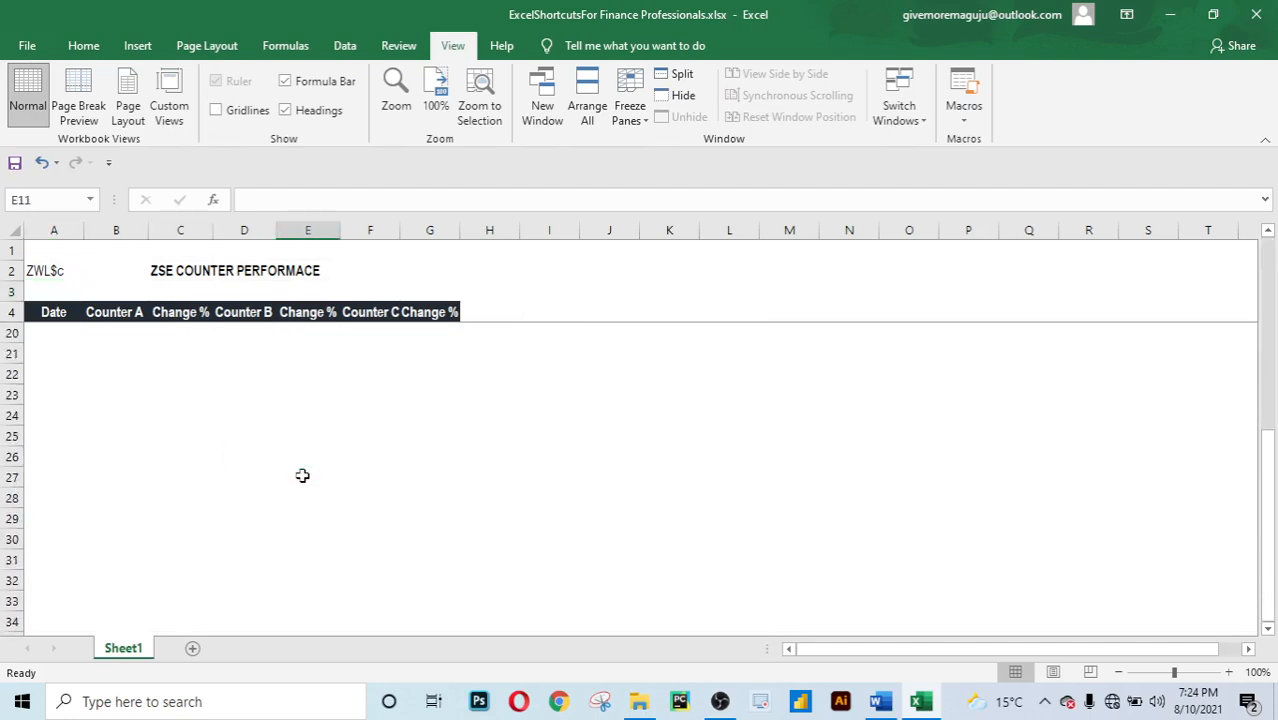
pyautogui.scroll(5, 302, 475)
pyautogui.click(488, 434)
pyautogui.click(240, 493)
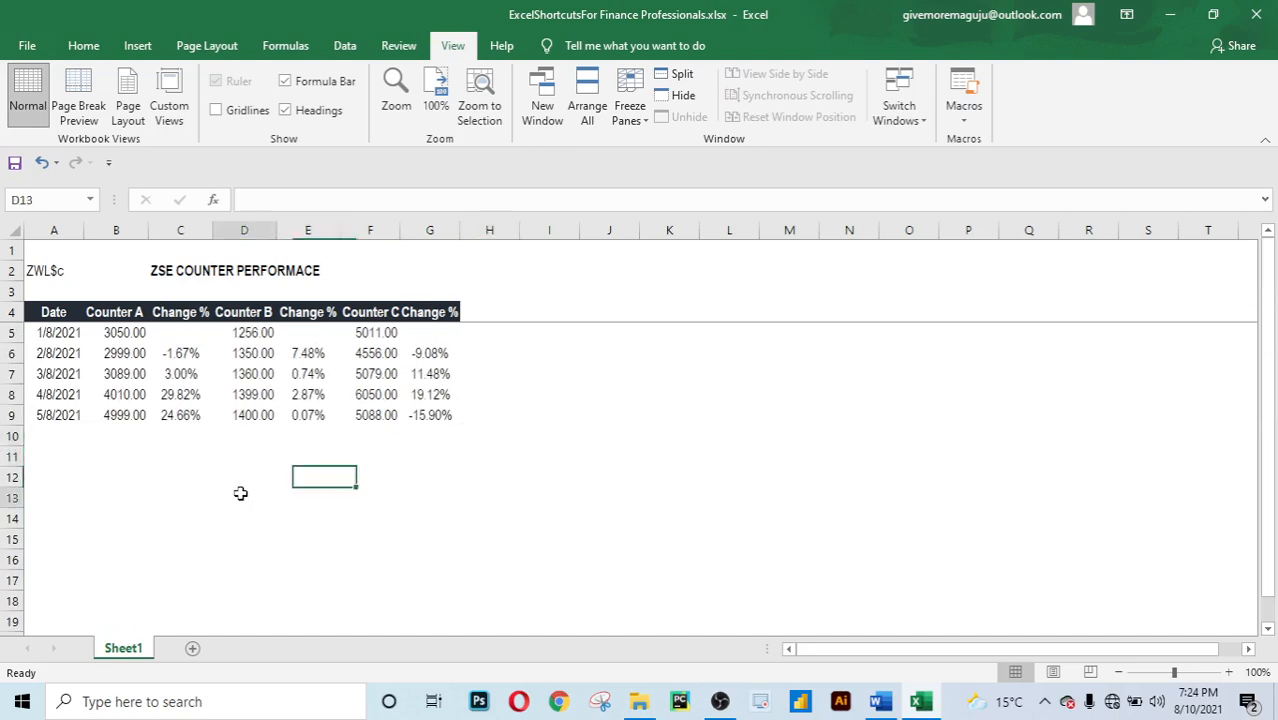
pyautogui.click(371, 474)
pyautogui.scroll(-4, 371, 474)
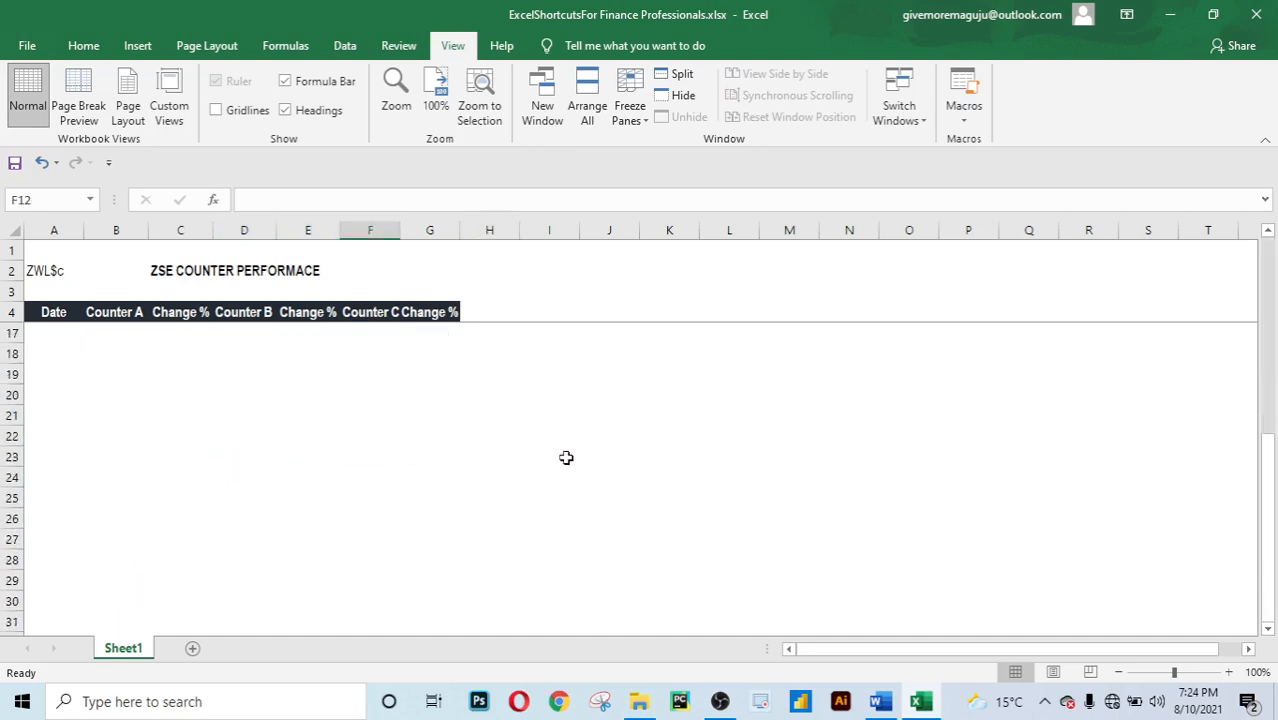
pyautogui.scroll(4, 566, 457)
pyautogui.click(876, 392)
pyautogui.click(472, 511)
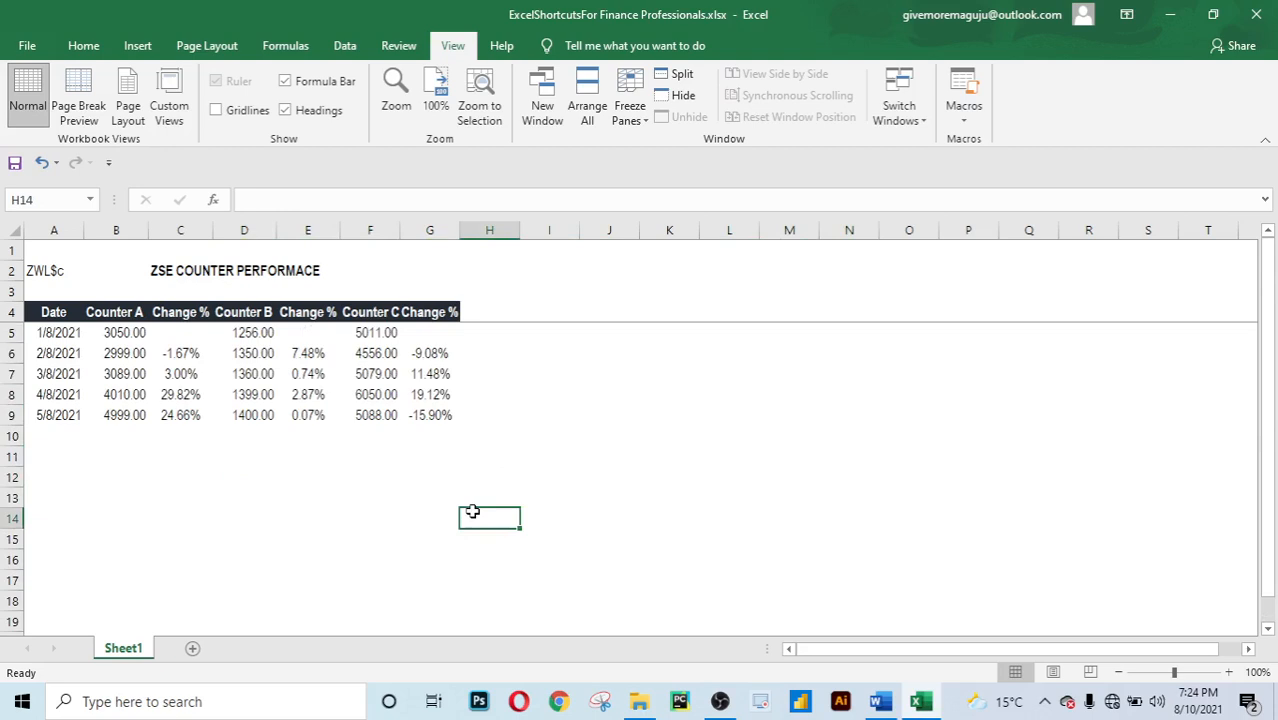
pyautogui.scroll(-1, 471, 511)
pyautogui.scroll(1, 371, 459)
pyautogui.click(390, 418)
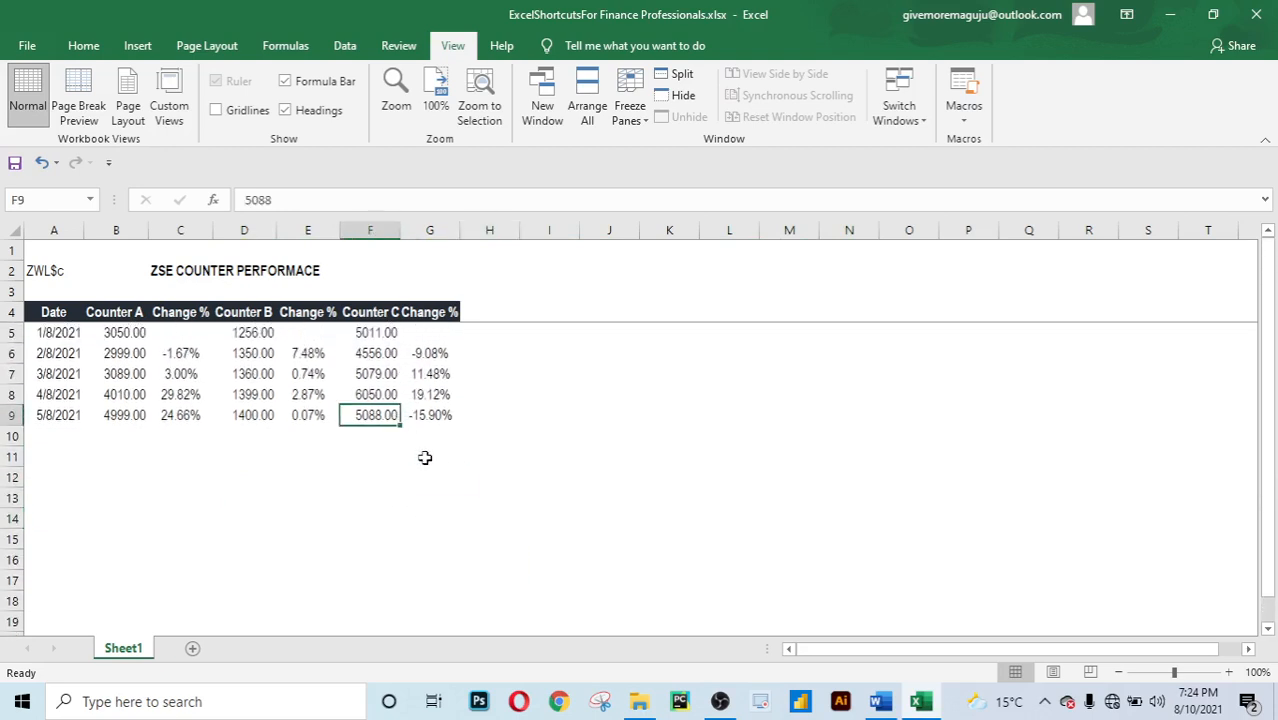
pyautogui.click(166, 416)
pyautogui.click(210, 460)
pyautogui.click(90, 422)
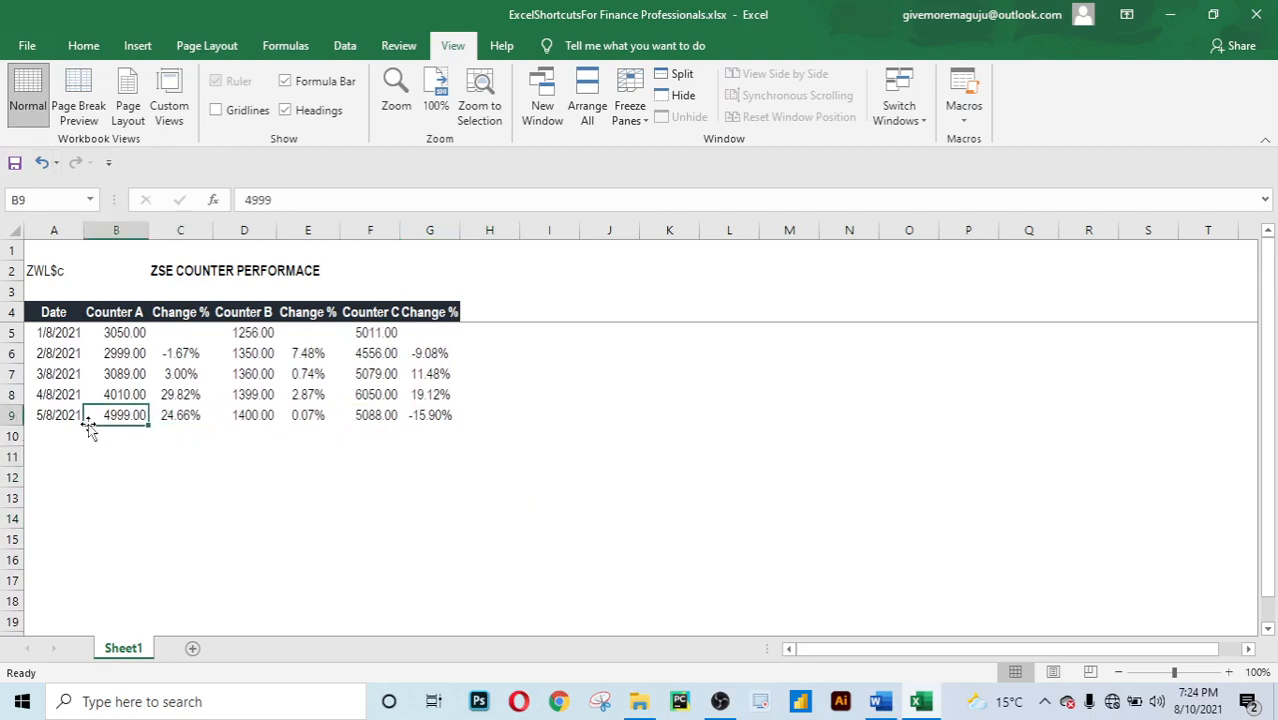
pyautogui.click(525, 375)
pyautogui.scroll(-2, 531, 374)
pyautogui.scroll(2, 531, 374)
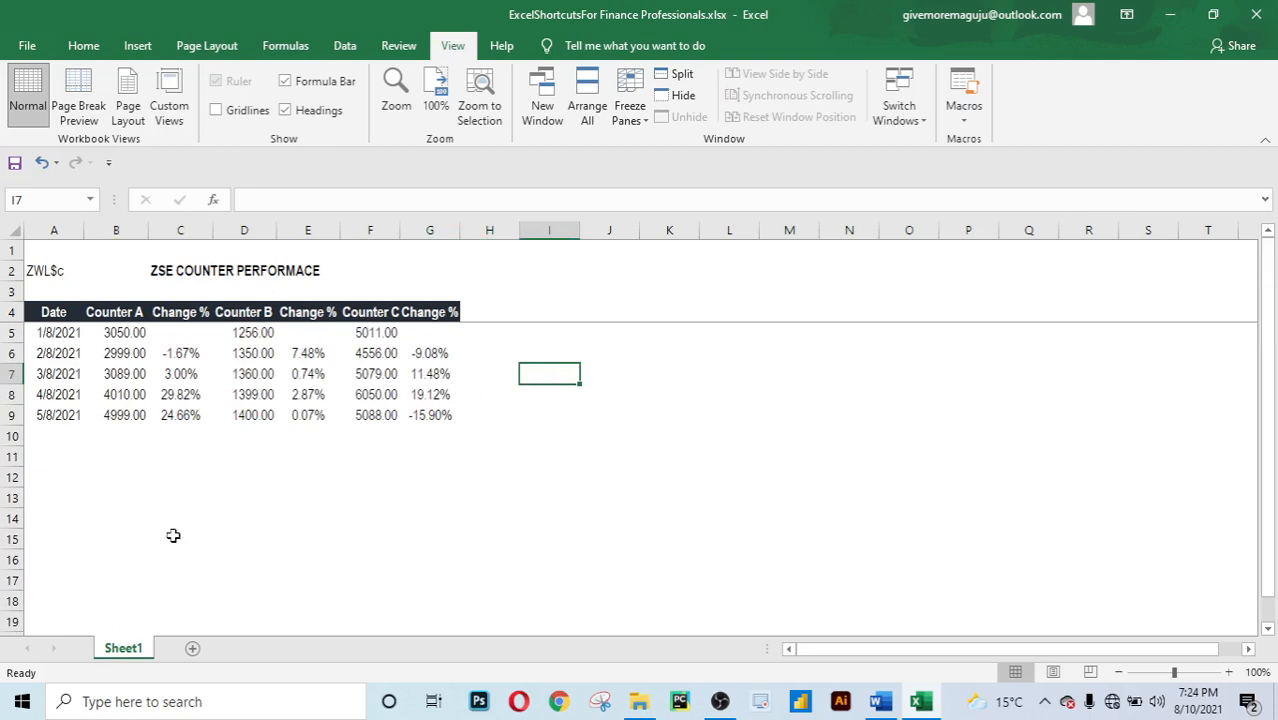
pyautogui.click(320, 481)
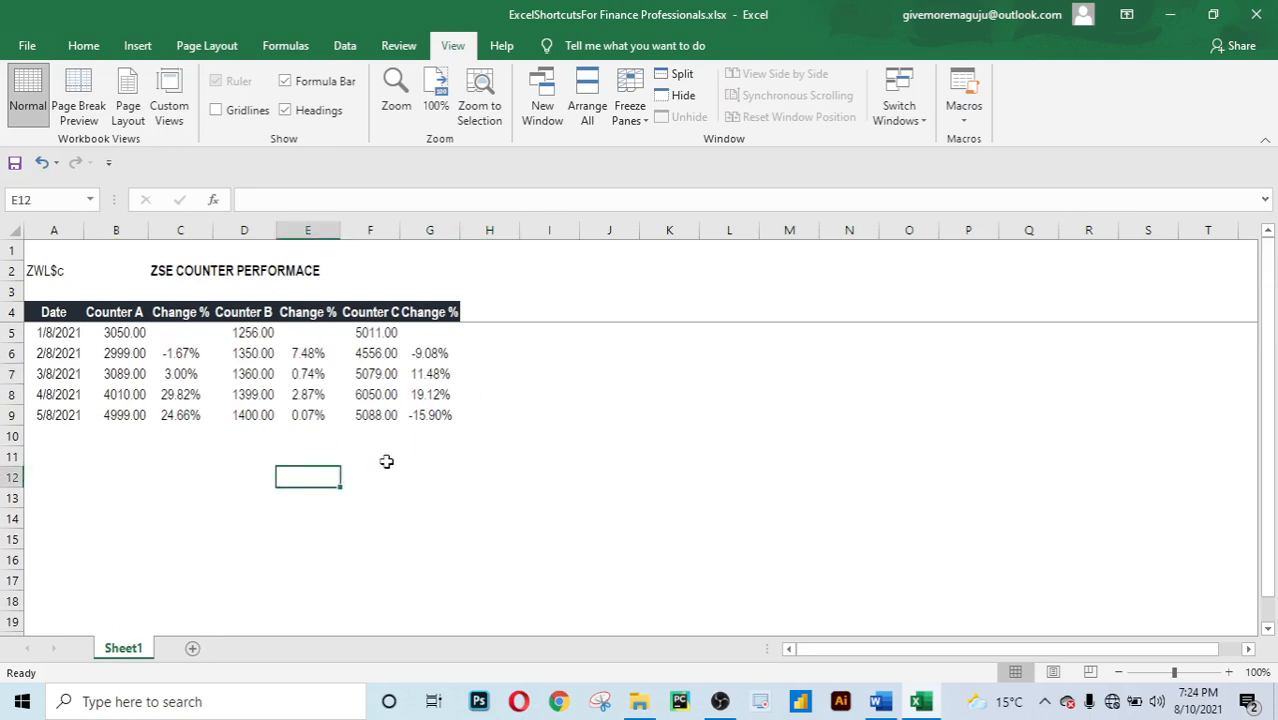
pyautogui.click(421, 453)
pyautogui.click(489, 411)
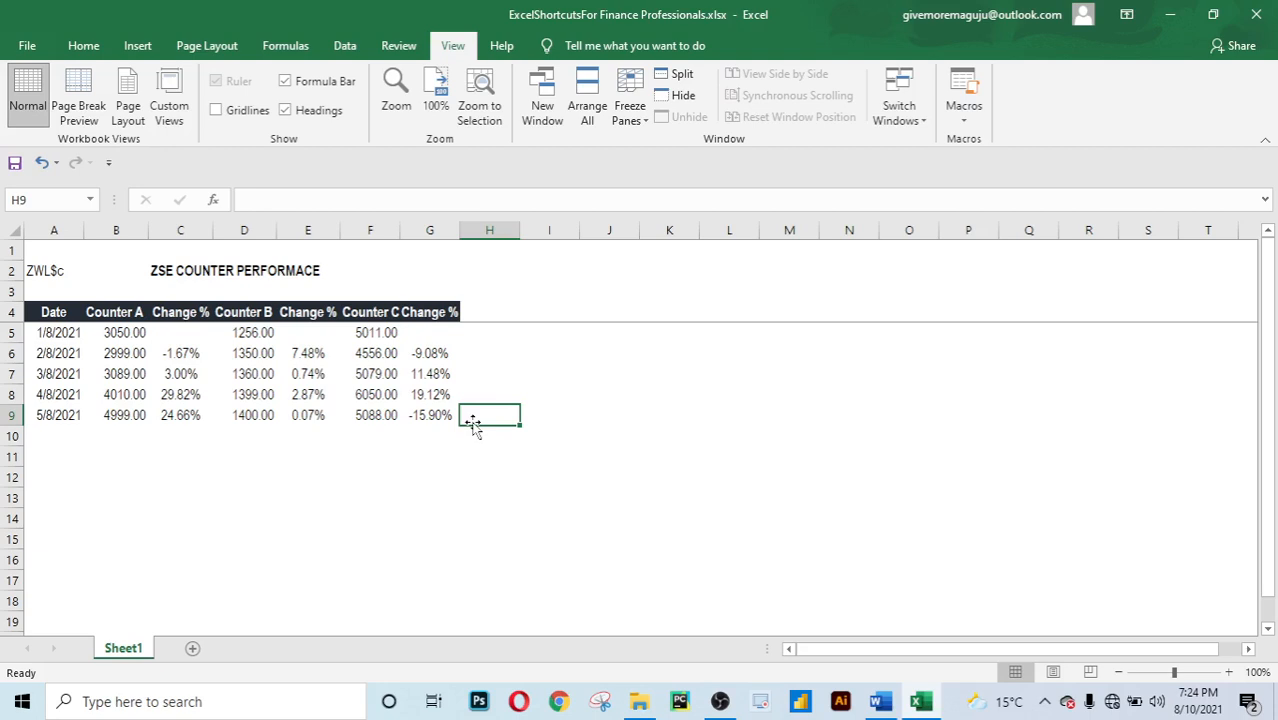
pyautogui.click(332, 456)
pyautogui.click(116, 265)
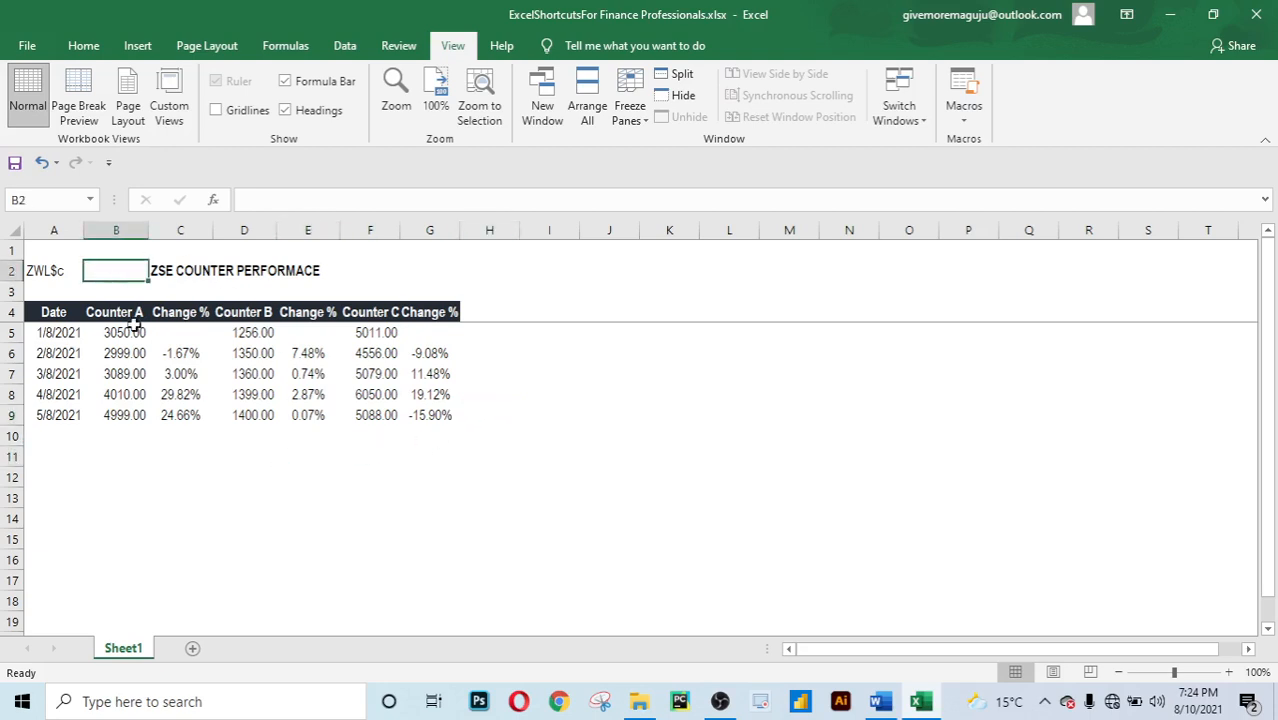
pyautogui.click(373, 474)
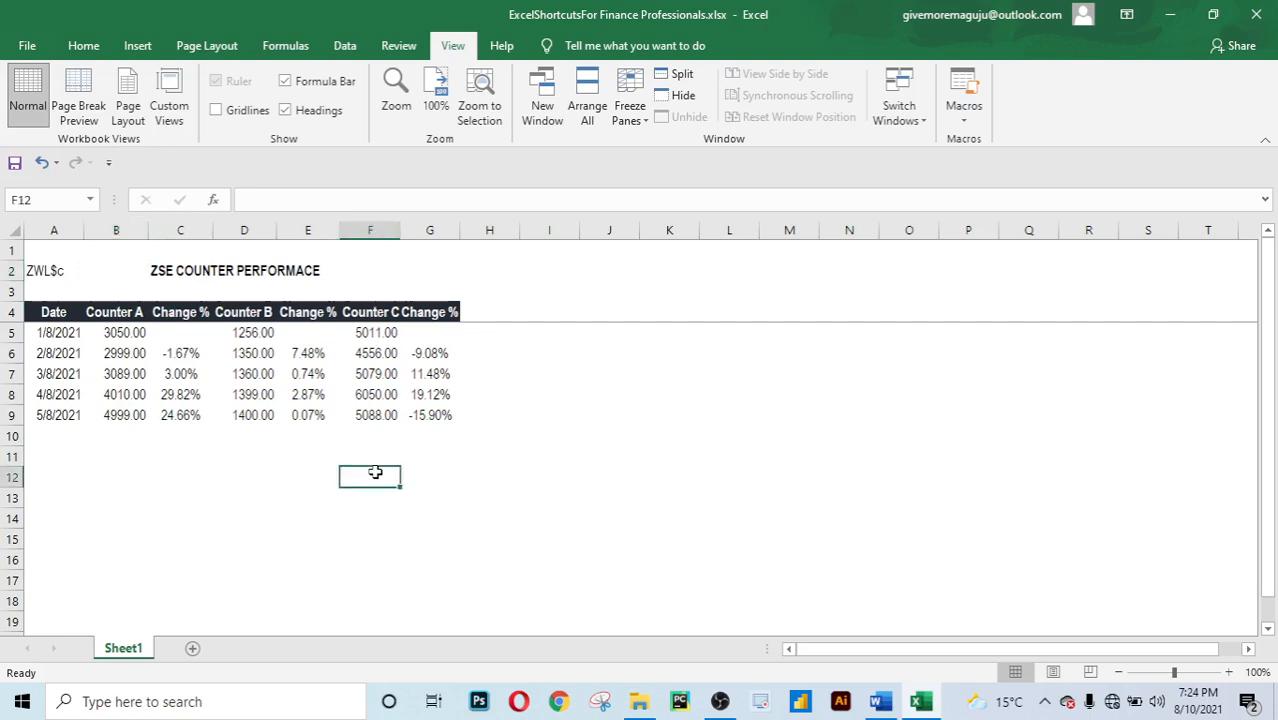
pyautogui.click(158, 470)
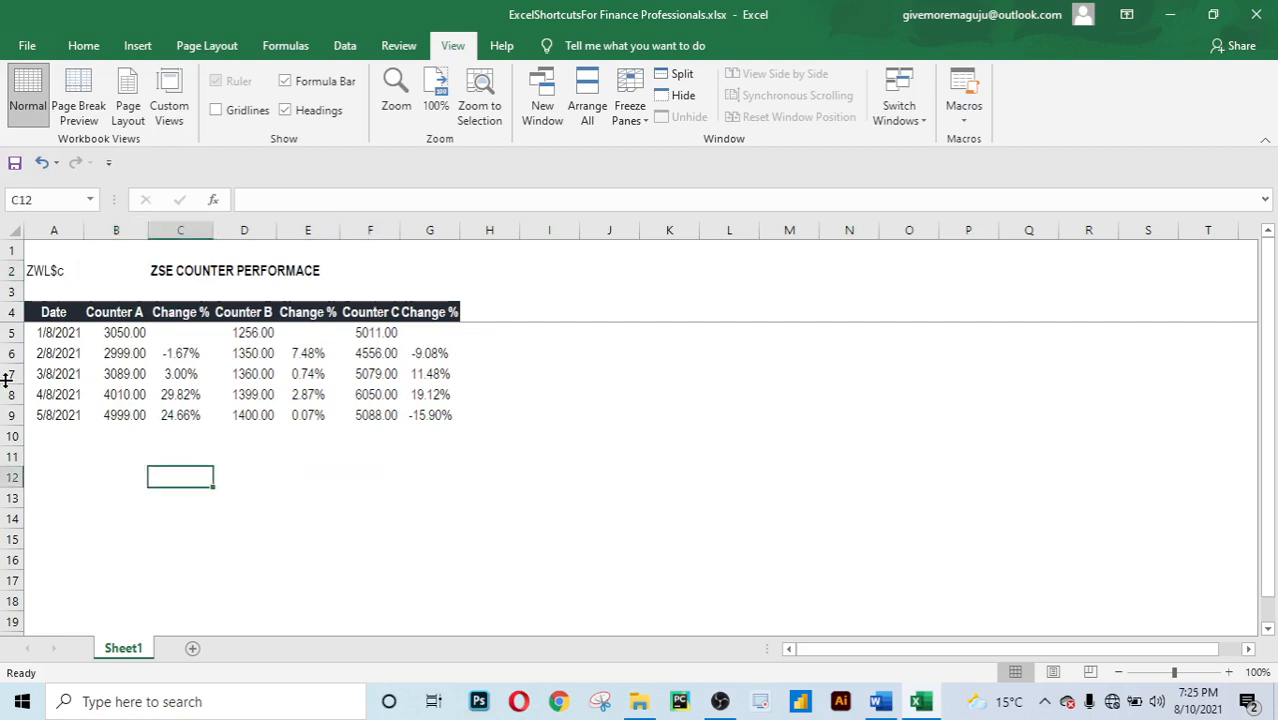
pyautogui.click(45, 333)
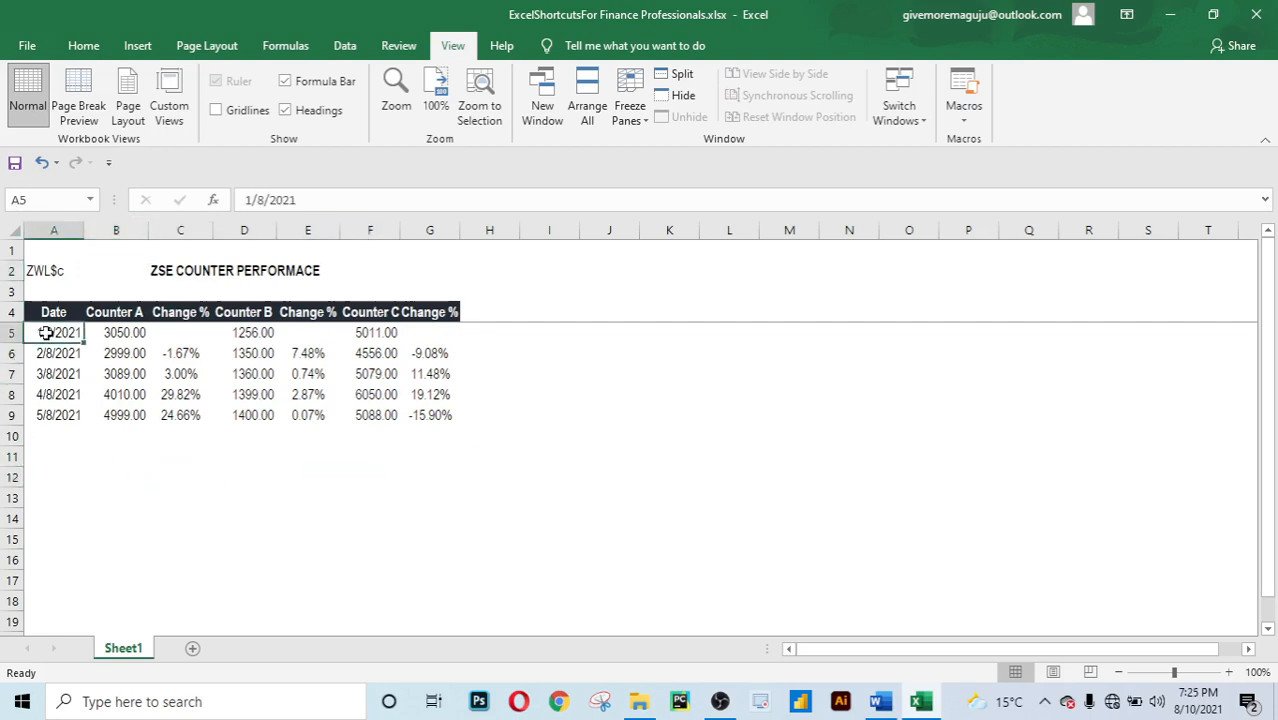
pyautogui.click(52, 450)
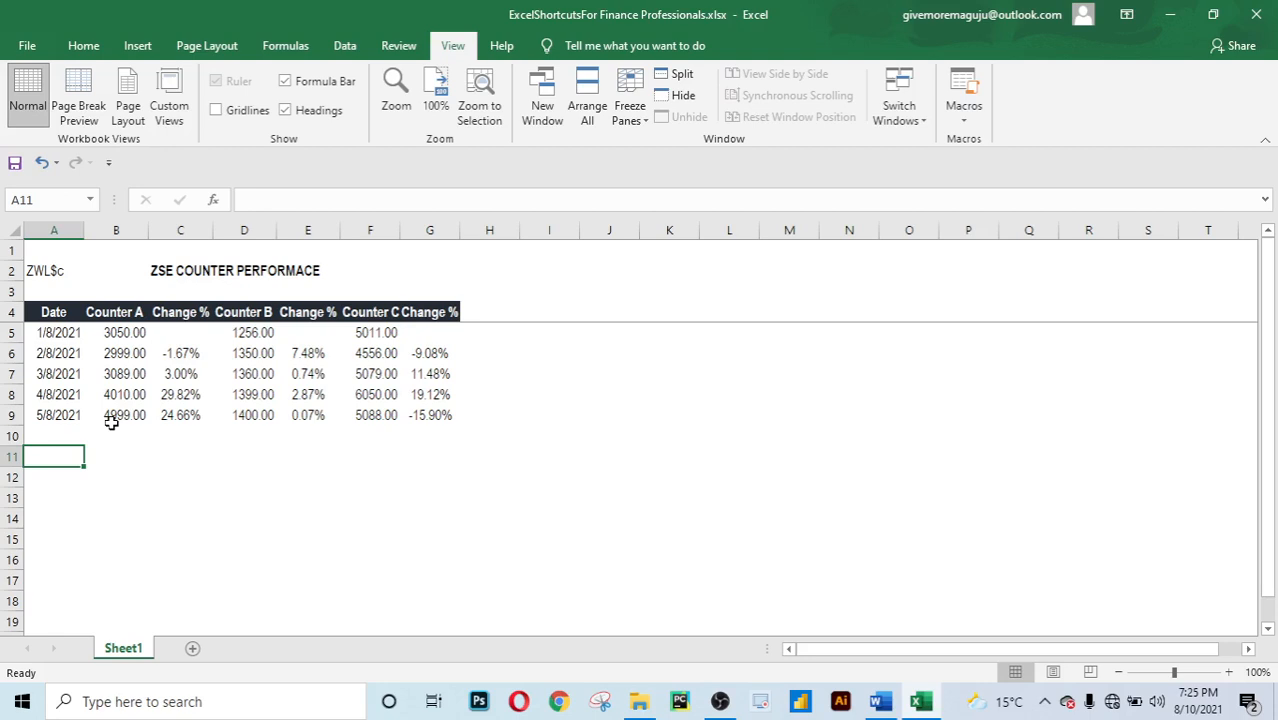
# Set the sheet's page orientation to Landscape.
pyautogui.press('alt')
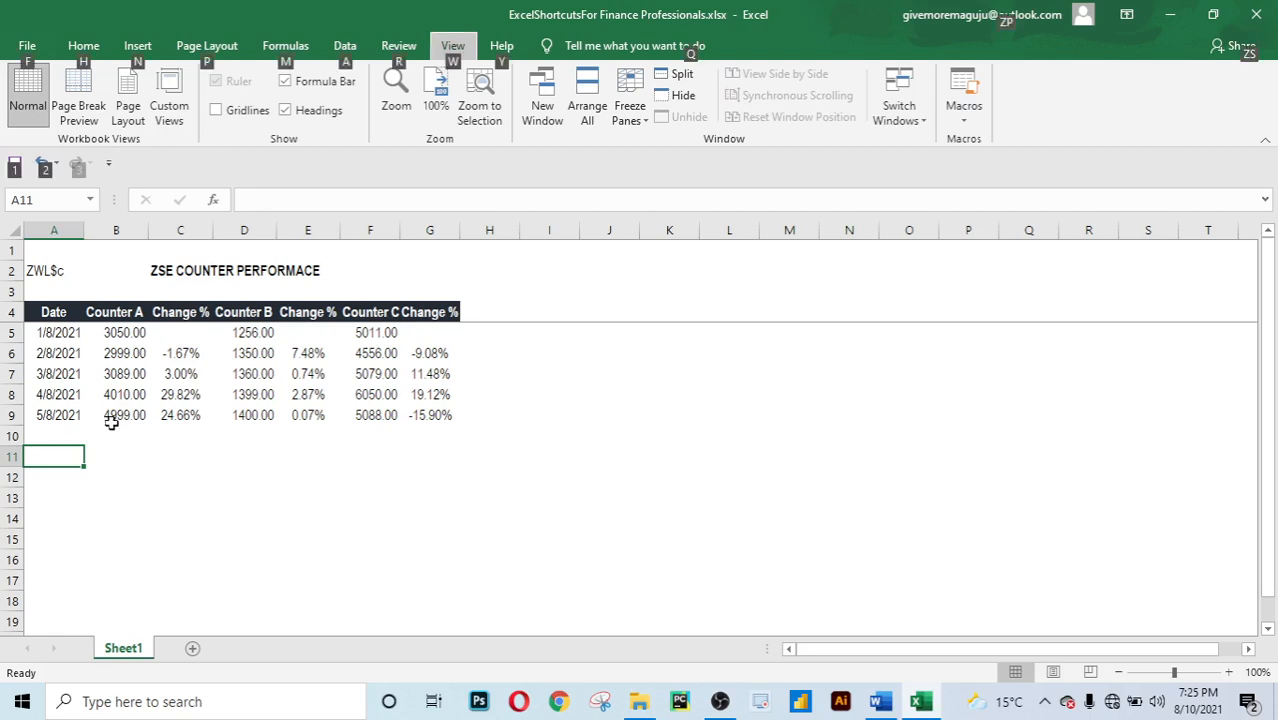
pyautogui.press('p')
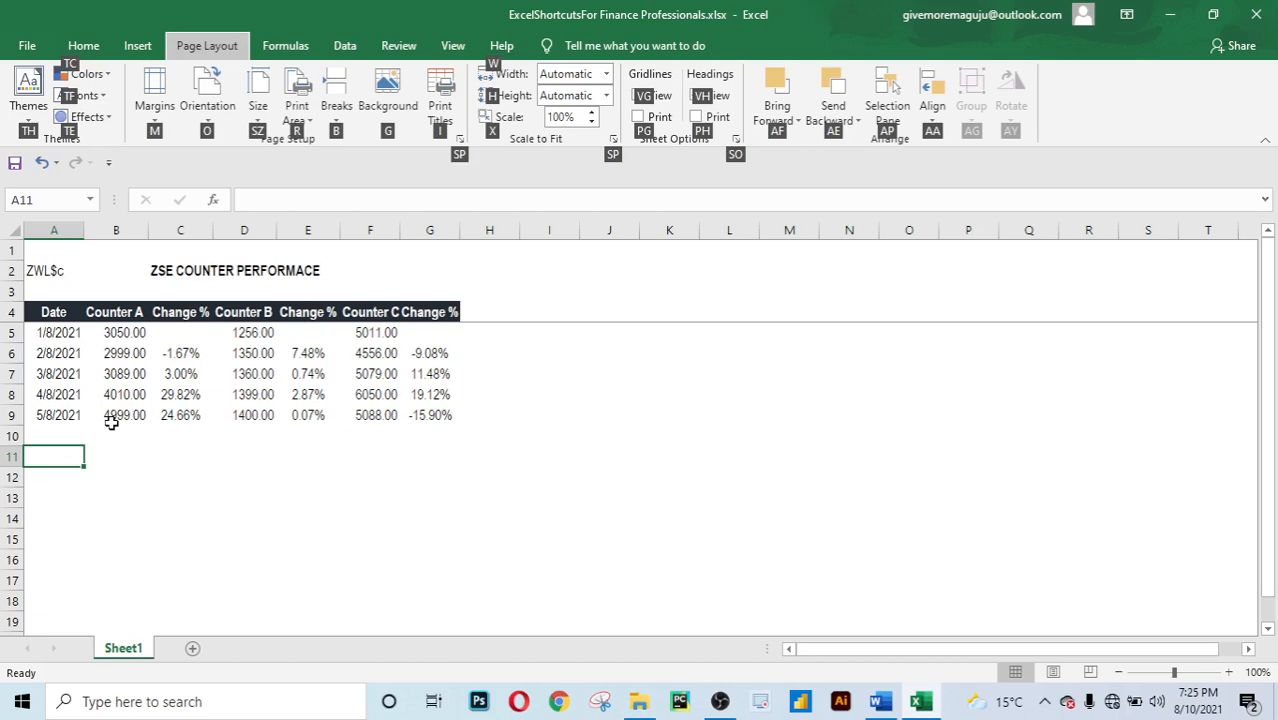
pyautogui.press('o')
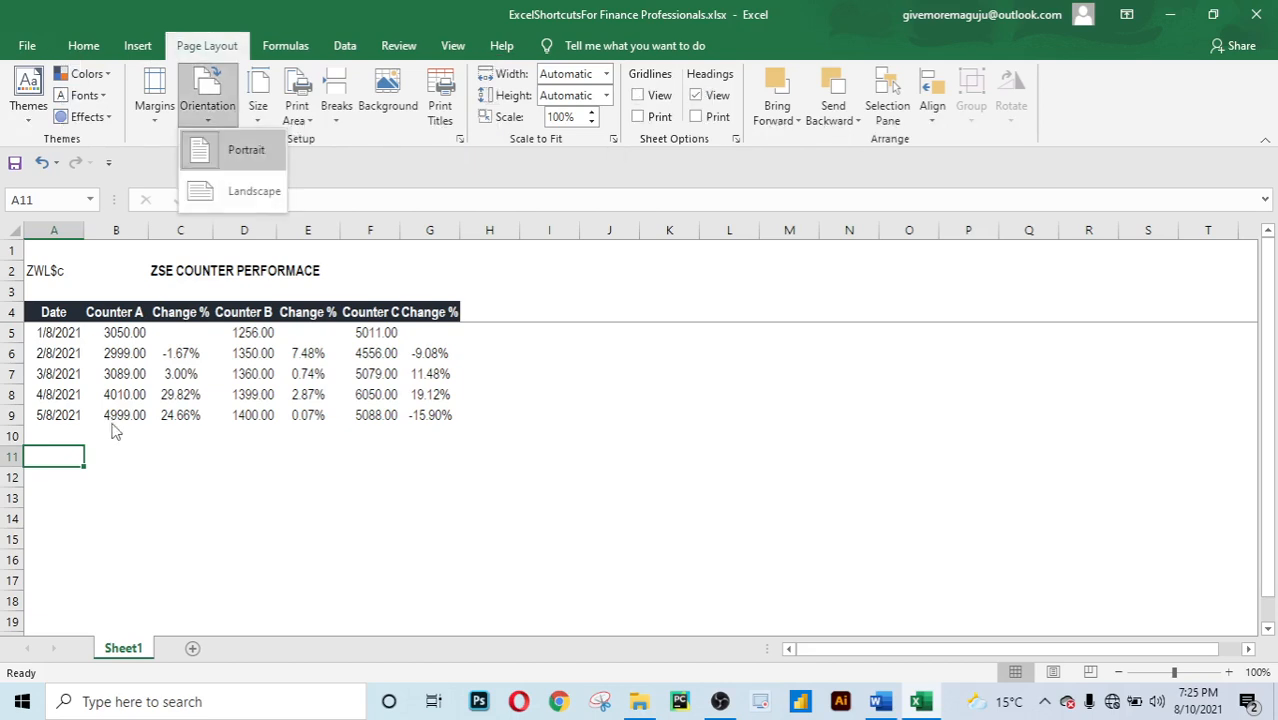
pyautogui.press('Down')
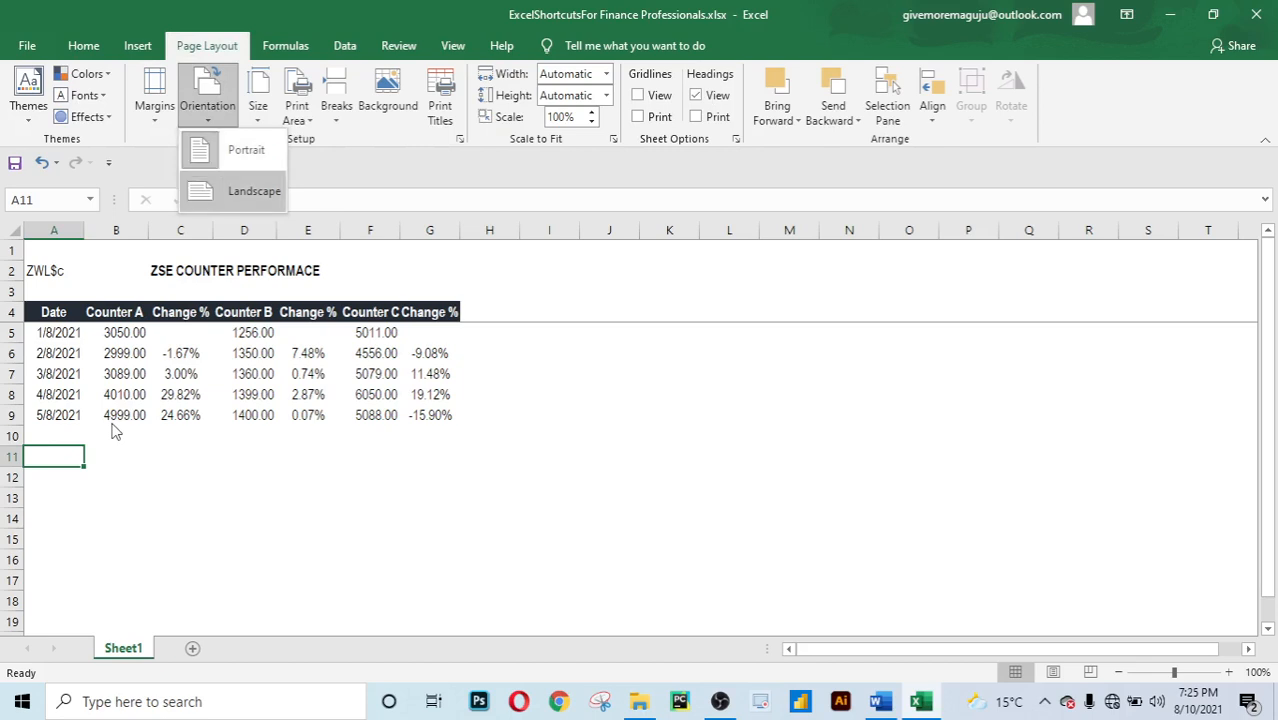
pyautogui.press('Return')
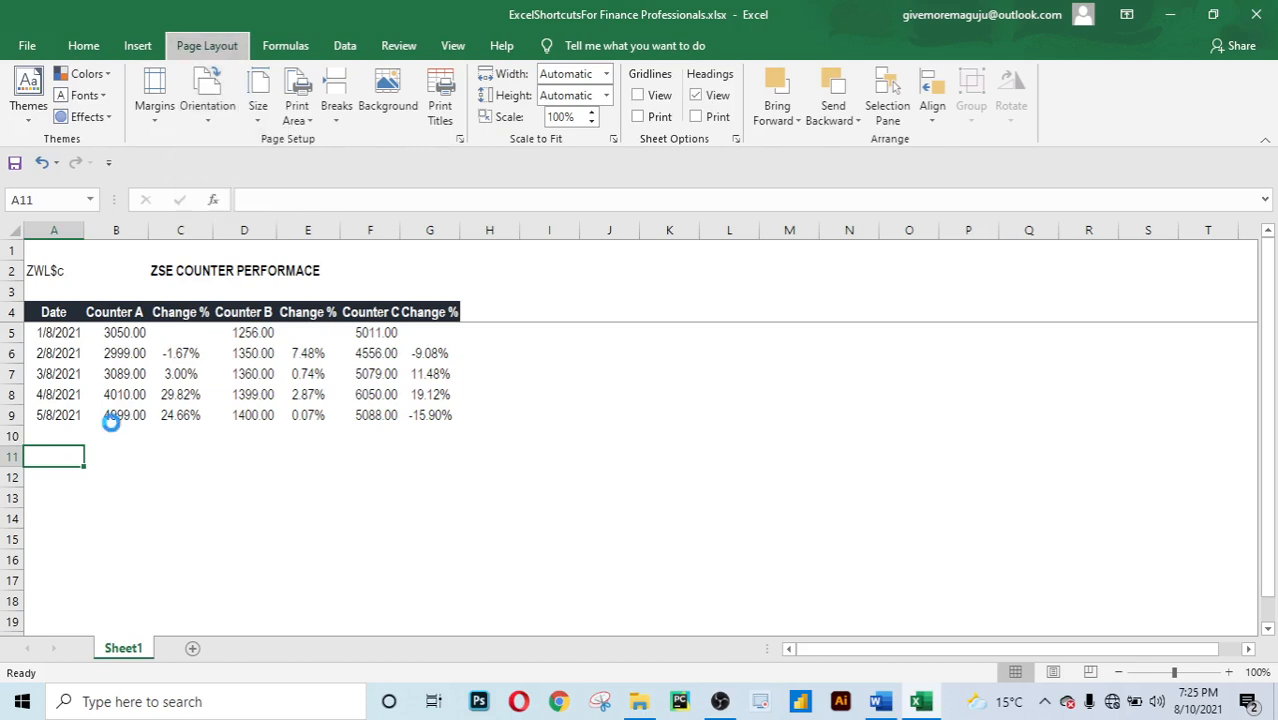
pyautogui.click(236, 459)
pyautogui.click(294, 455)
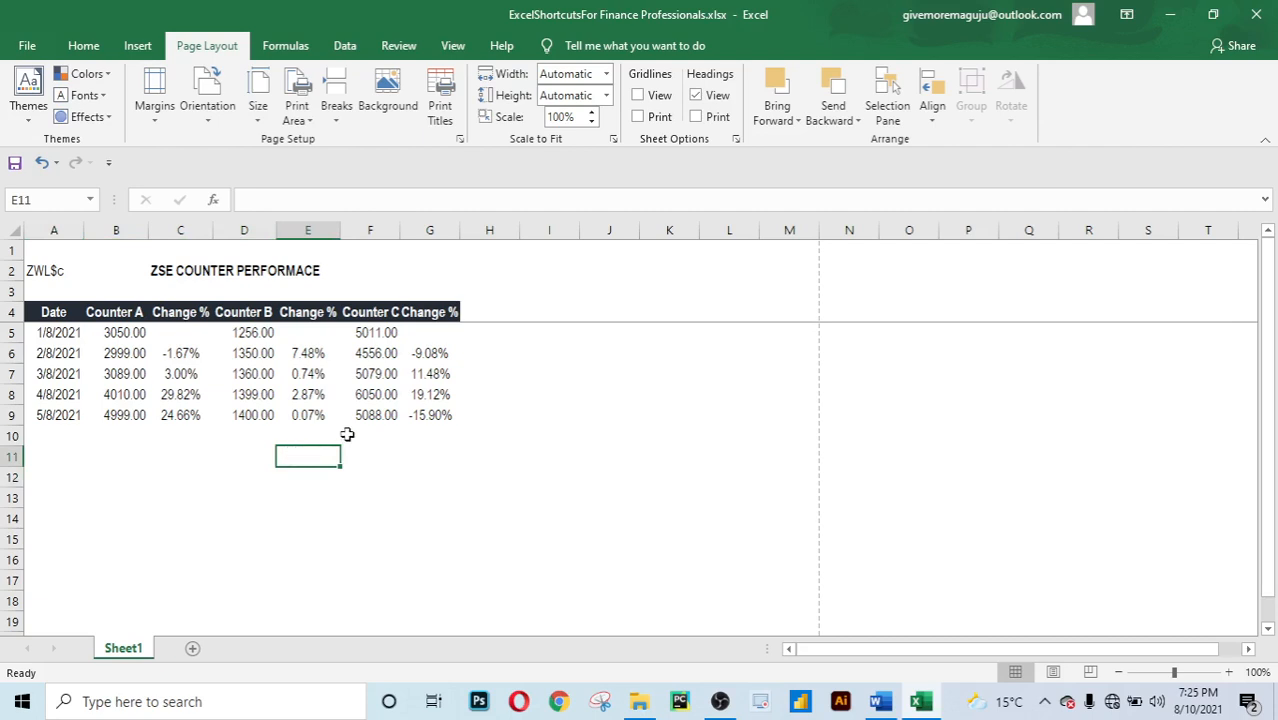
pyautogui.click(428, 396)
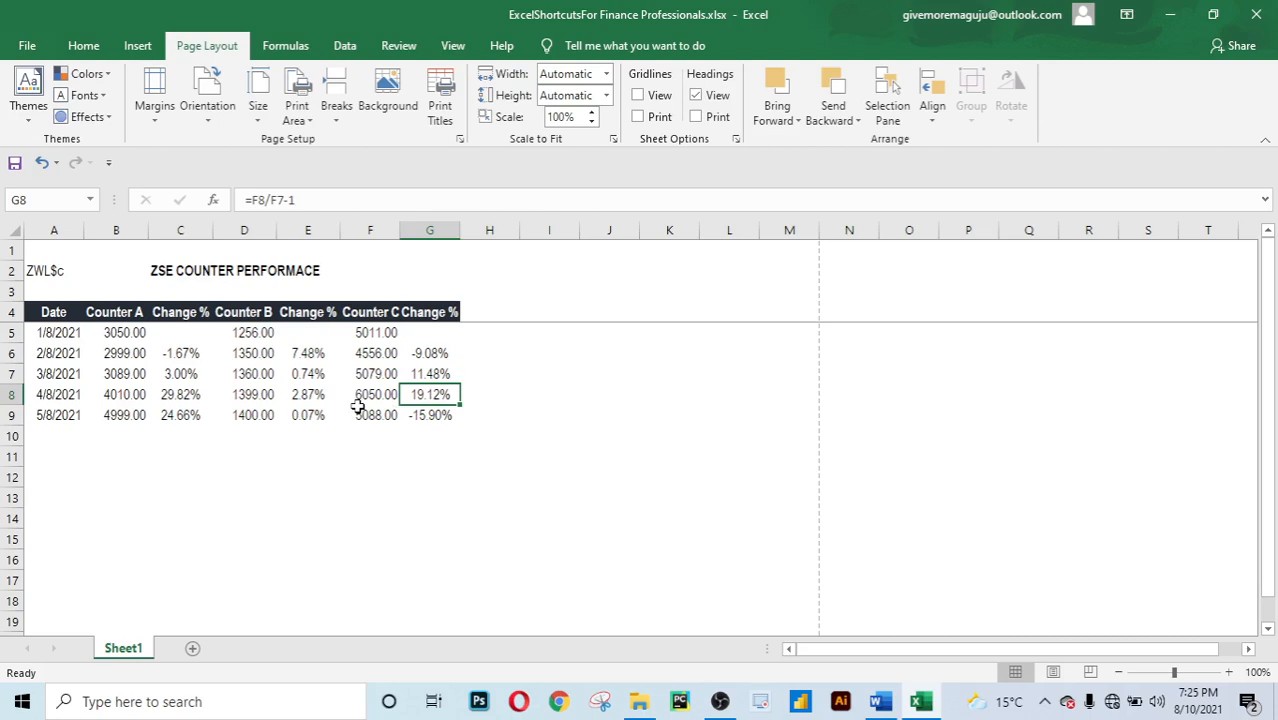
pyautogui.click(304, 438)
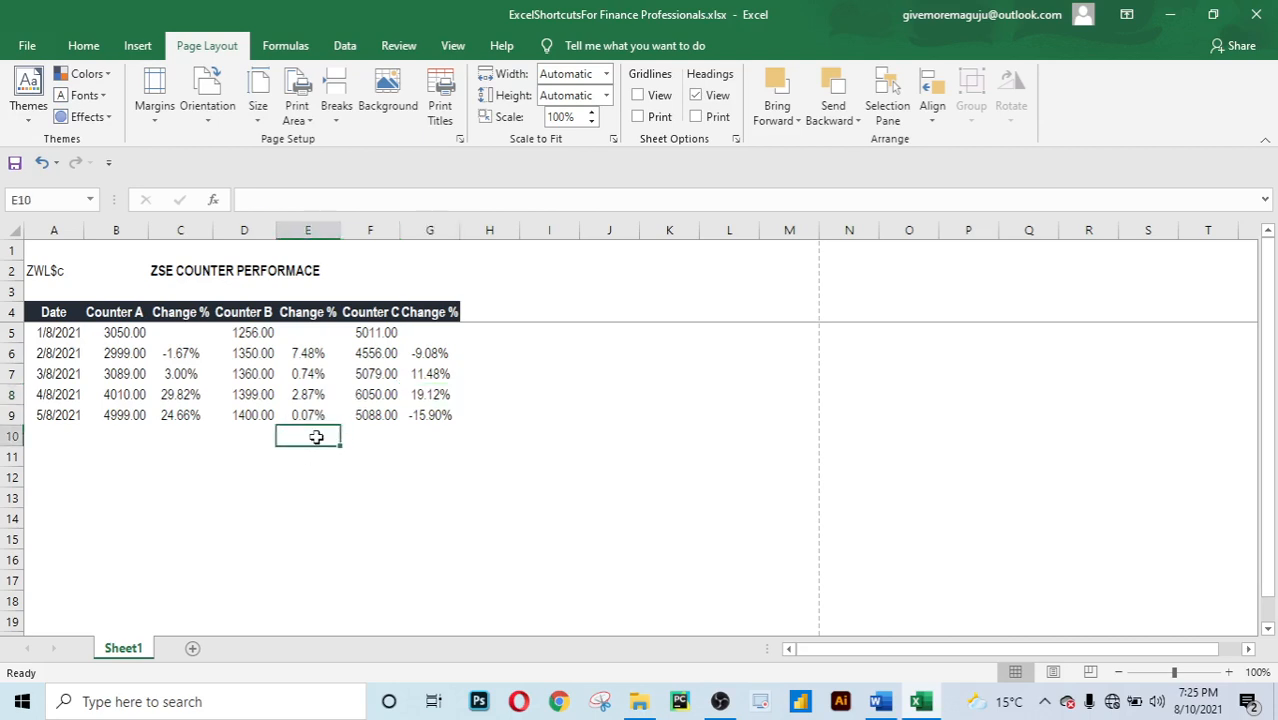
pyautogui.click(131, 500)
pyautogui.click(171, 460)
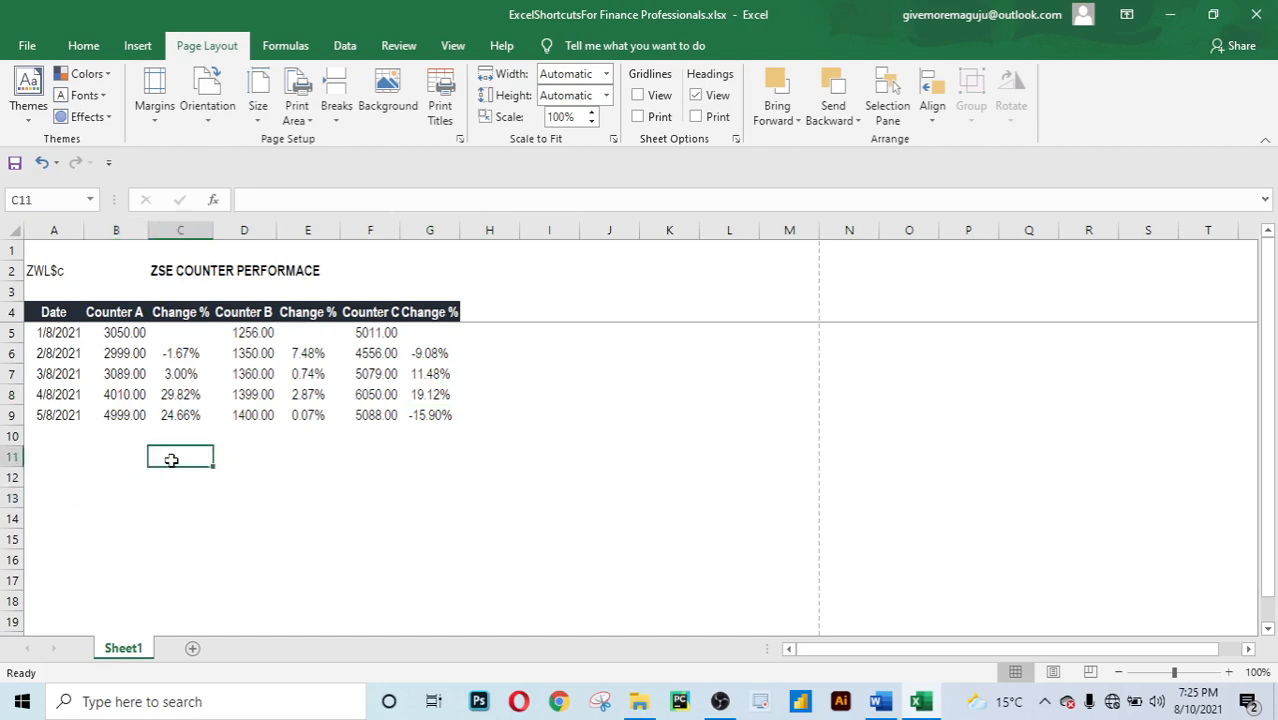
pyautogui.click(298, 475)
pyautogui.scroll(-2, 298, 475)
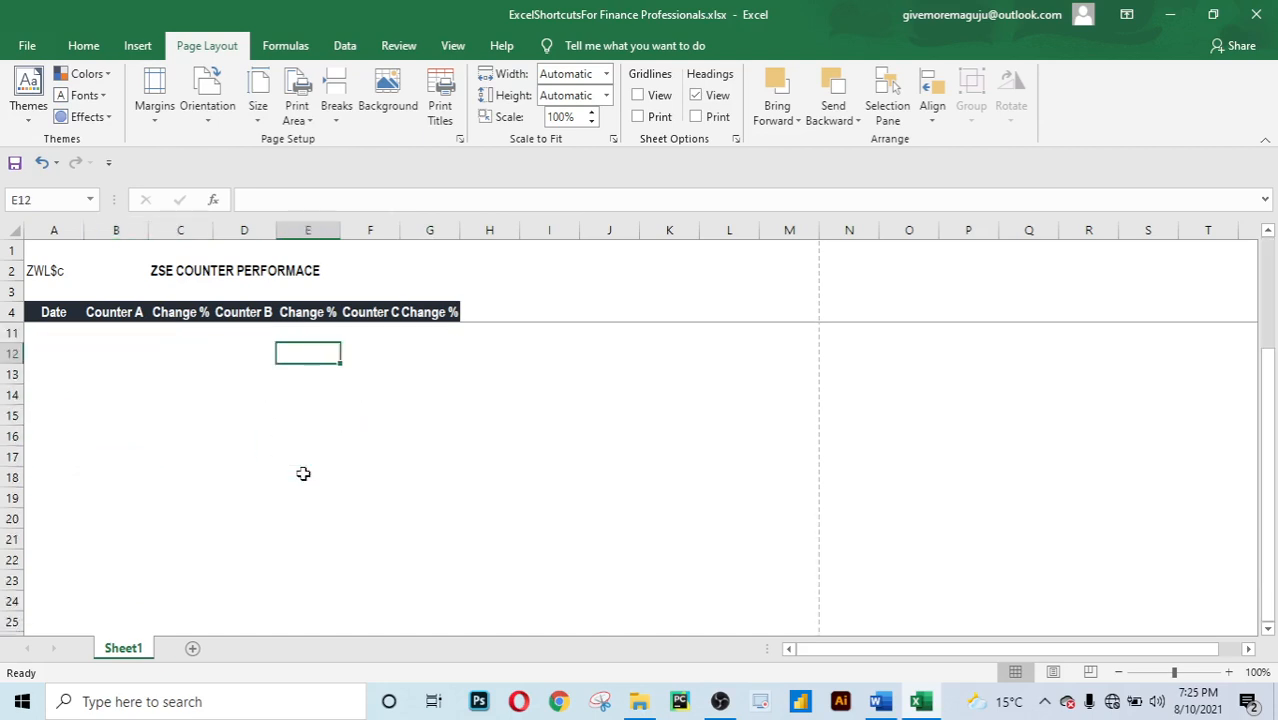
pyautogui.scroll(2, 298, 475)
pyautogui.click(223, 497)
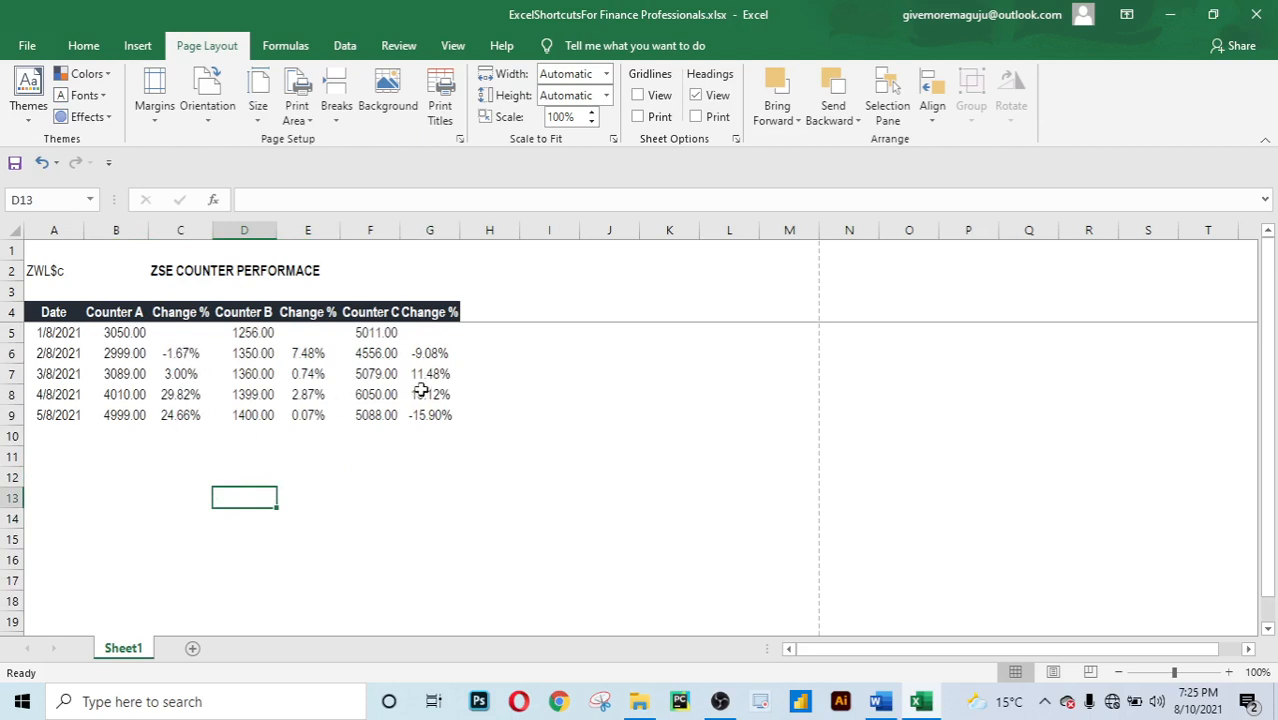
# Examine the Change % values and formulas for Counters A, B and C, comparing C6 with G6.
pyautogui.click(189, 355)
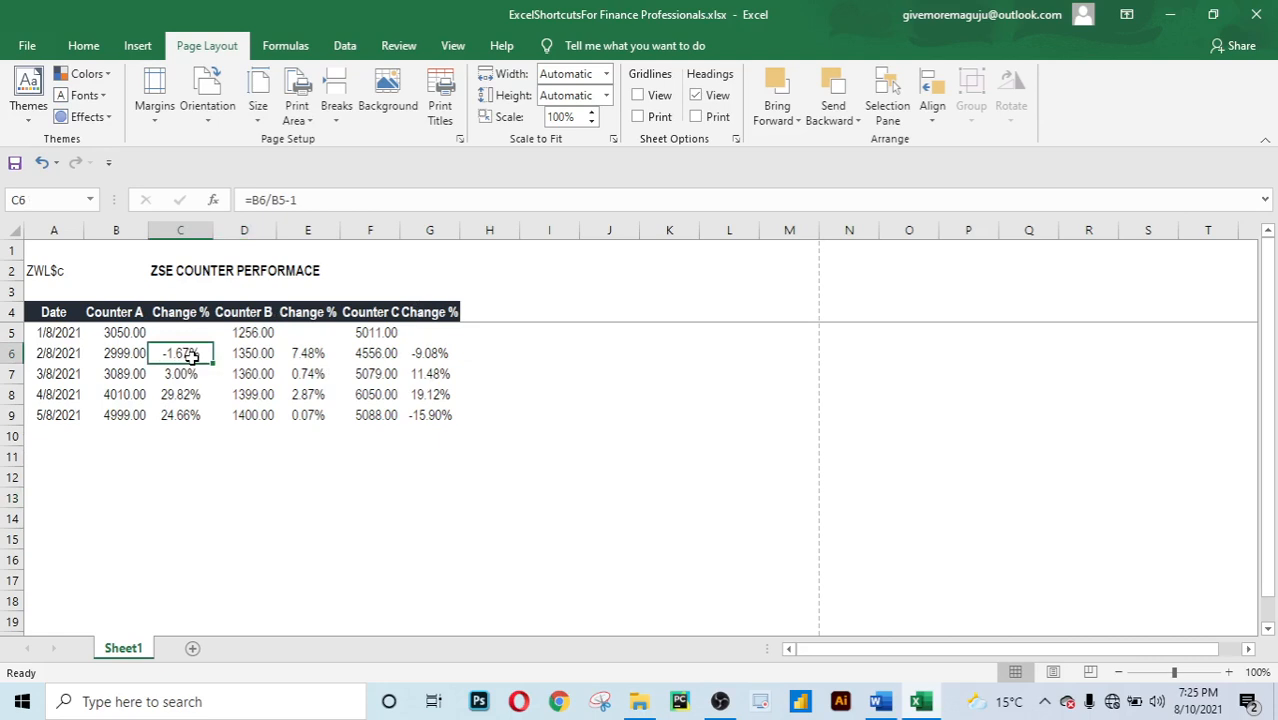
pyautogui.click(191, 377)
pyautogui.click(204, 354)
pyautogui.moveTo(204, 353); pyautogui.dragTo(194, 406)
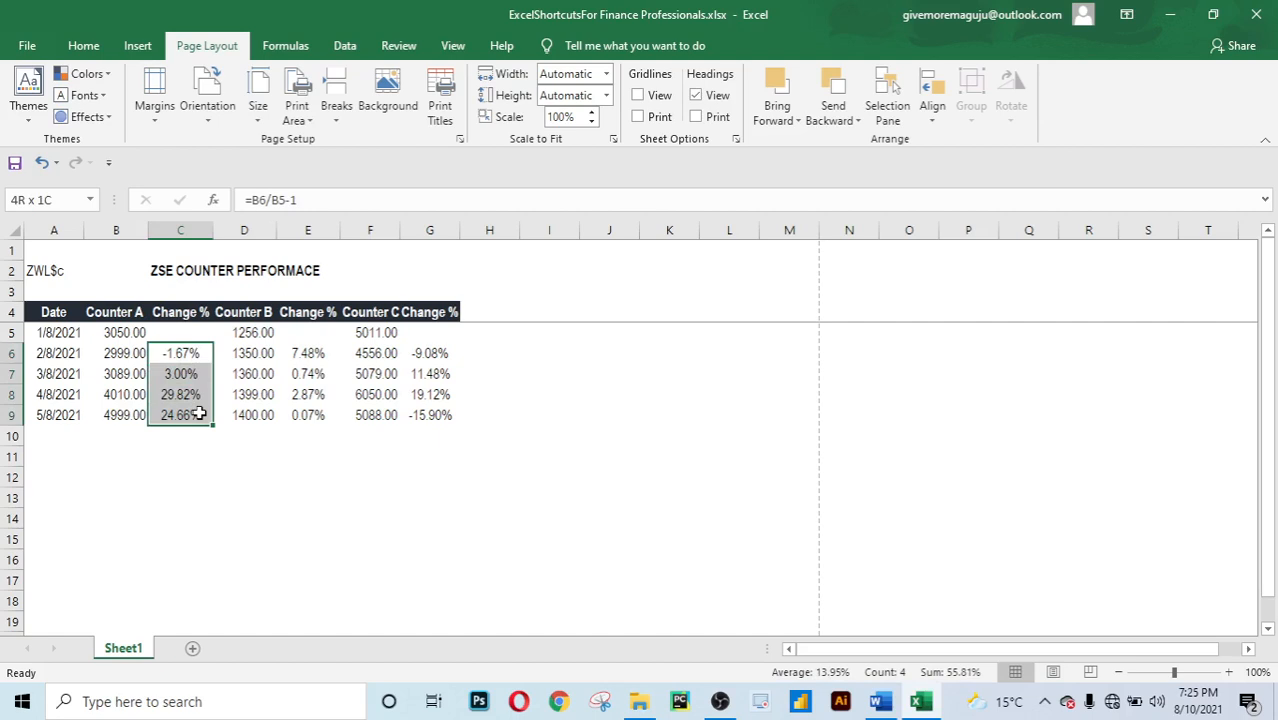
pyautogui.click(288, 348)
pyautogui.click(190, 355)
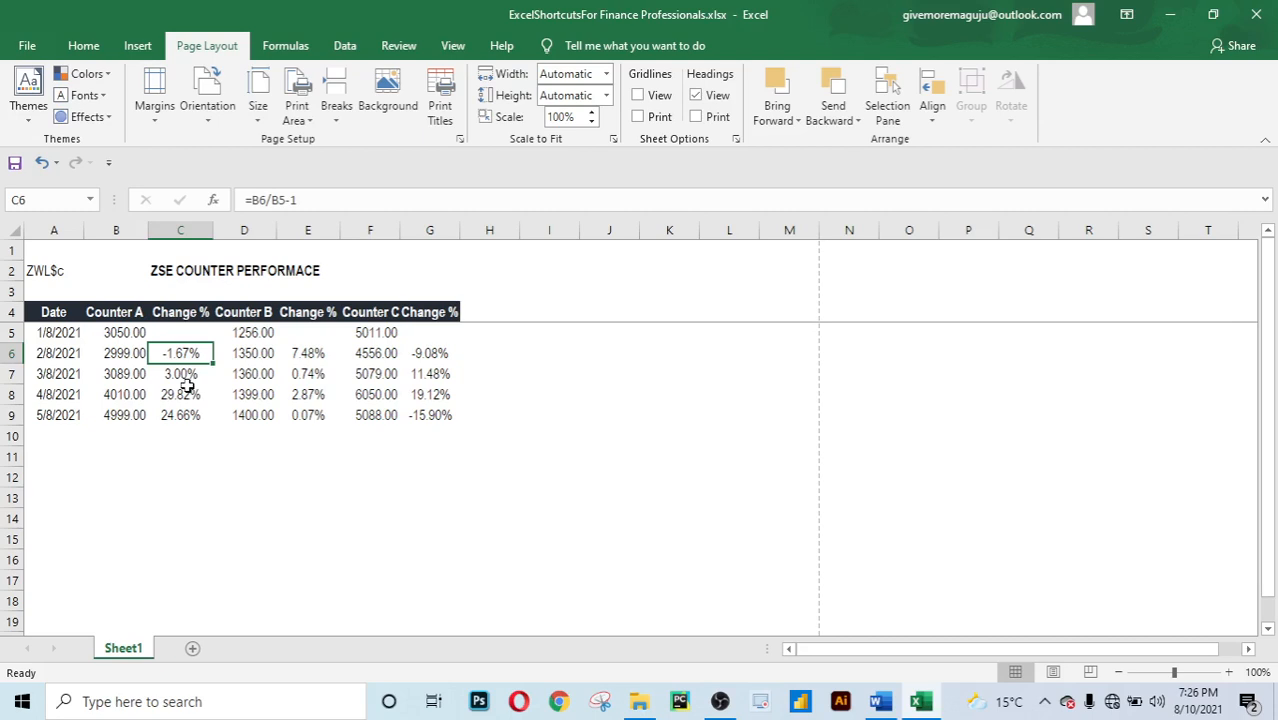
pyautogui.click(437, 358)
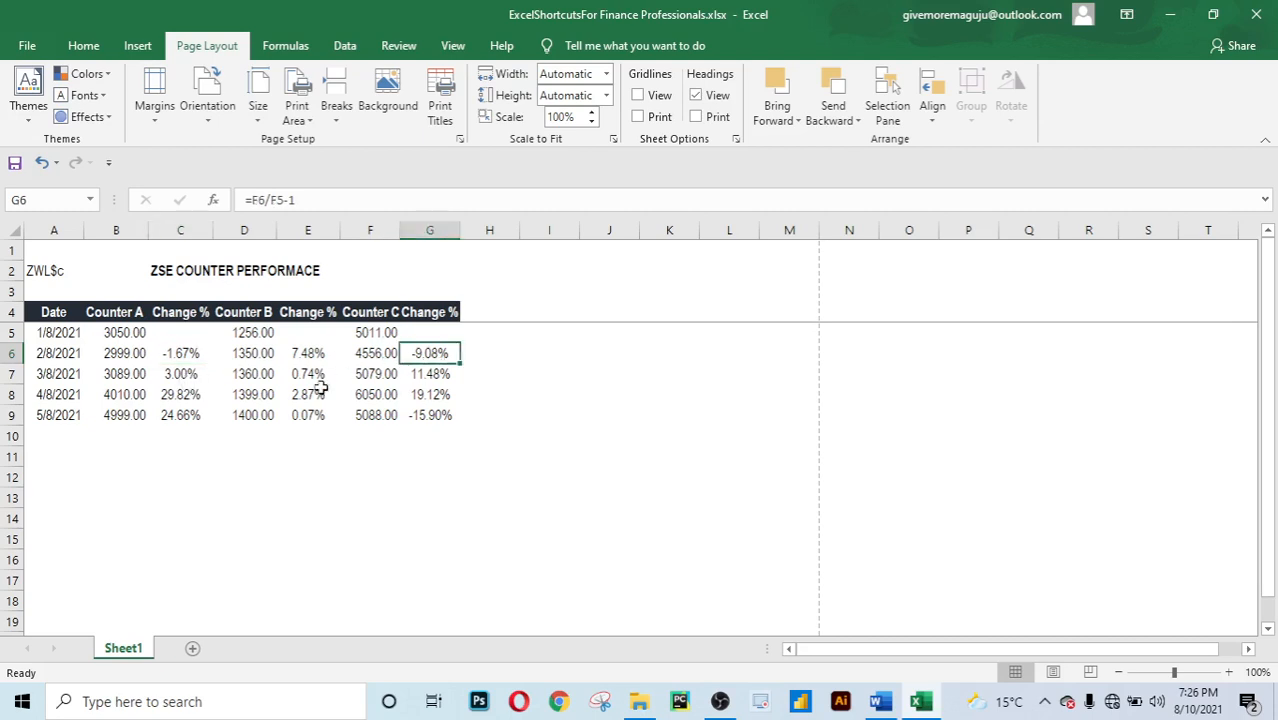
pyautogui.click(165, 358)
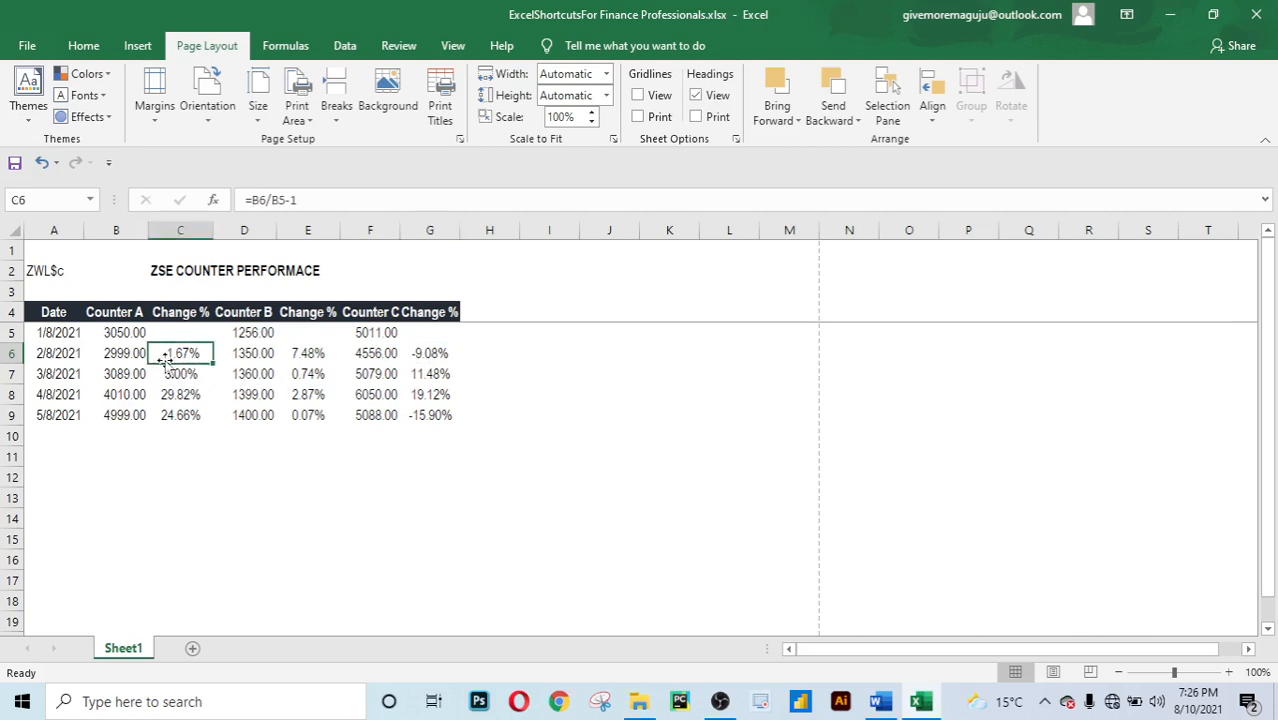
pyautogui.click(437, 357)
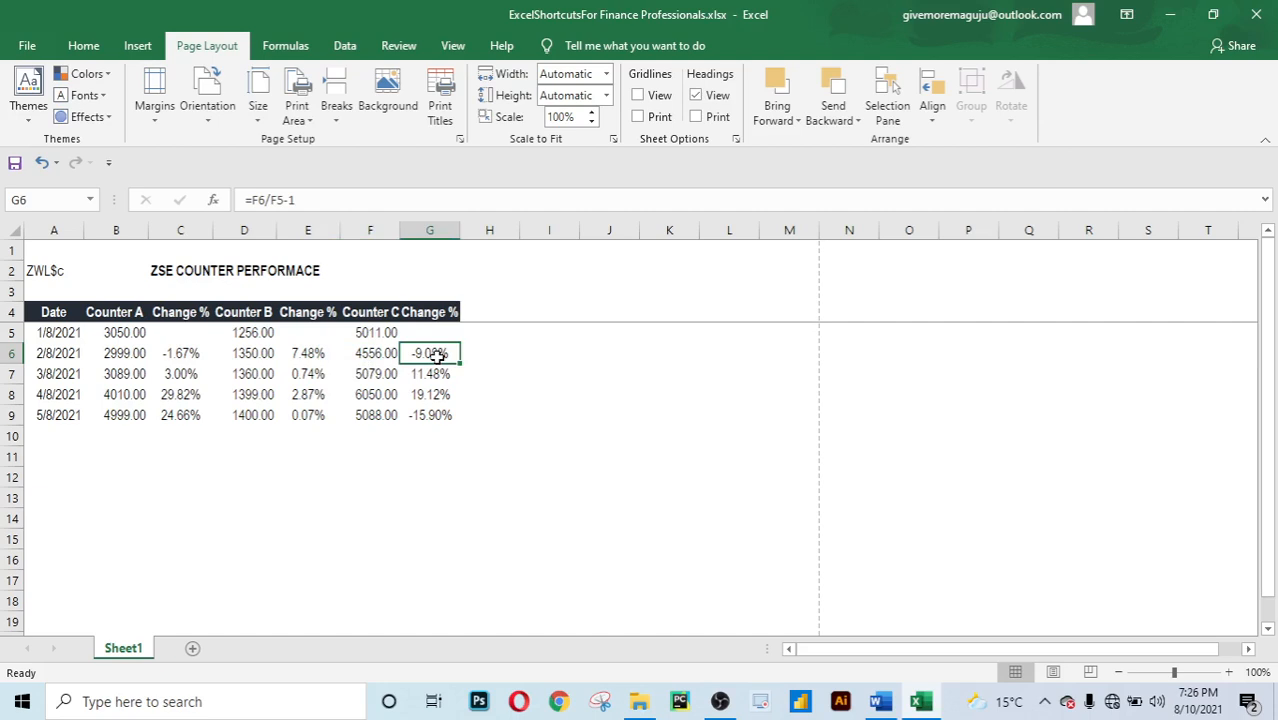
# Set the font colour of Counter A's Change % value in C6 to the standard Red.
pyautogui.click(193, 355)
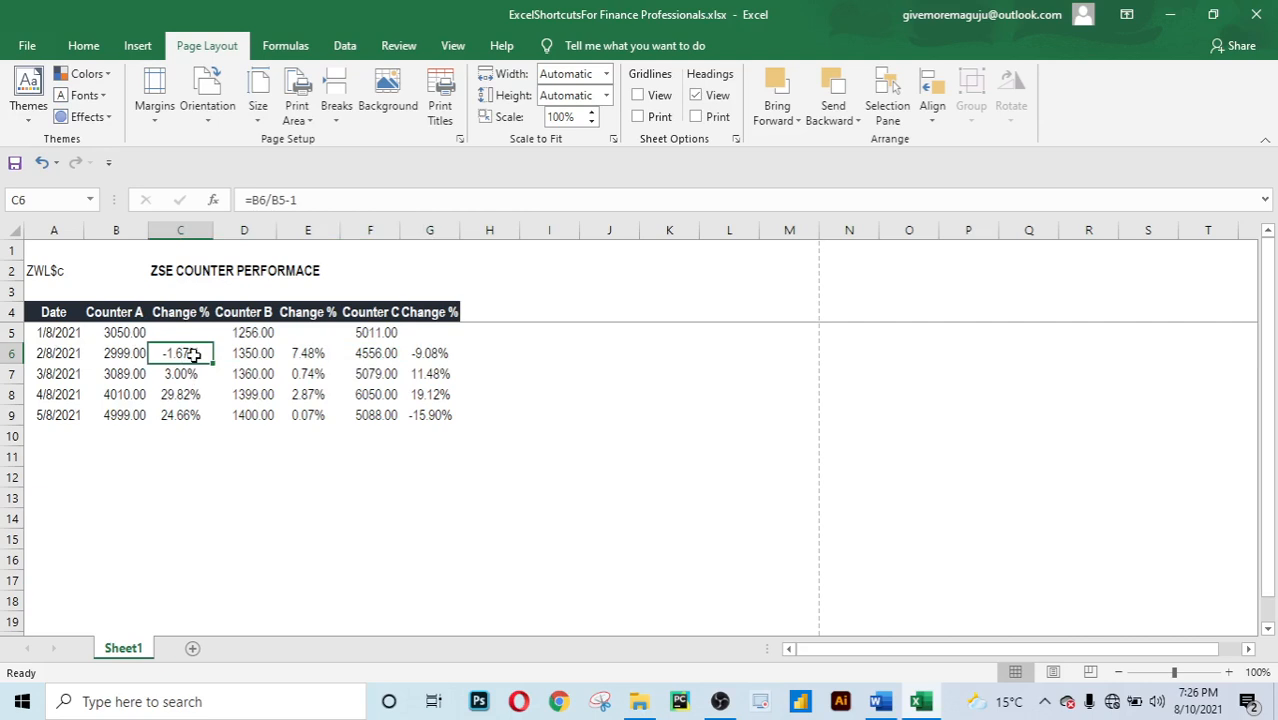
pyautogui.click(214, 446)
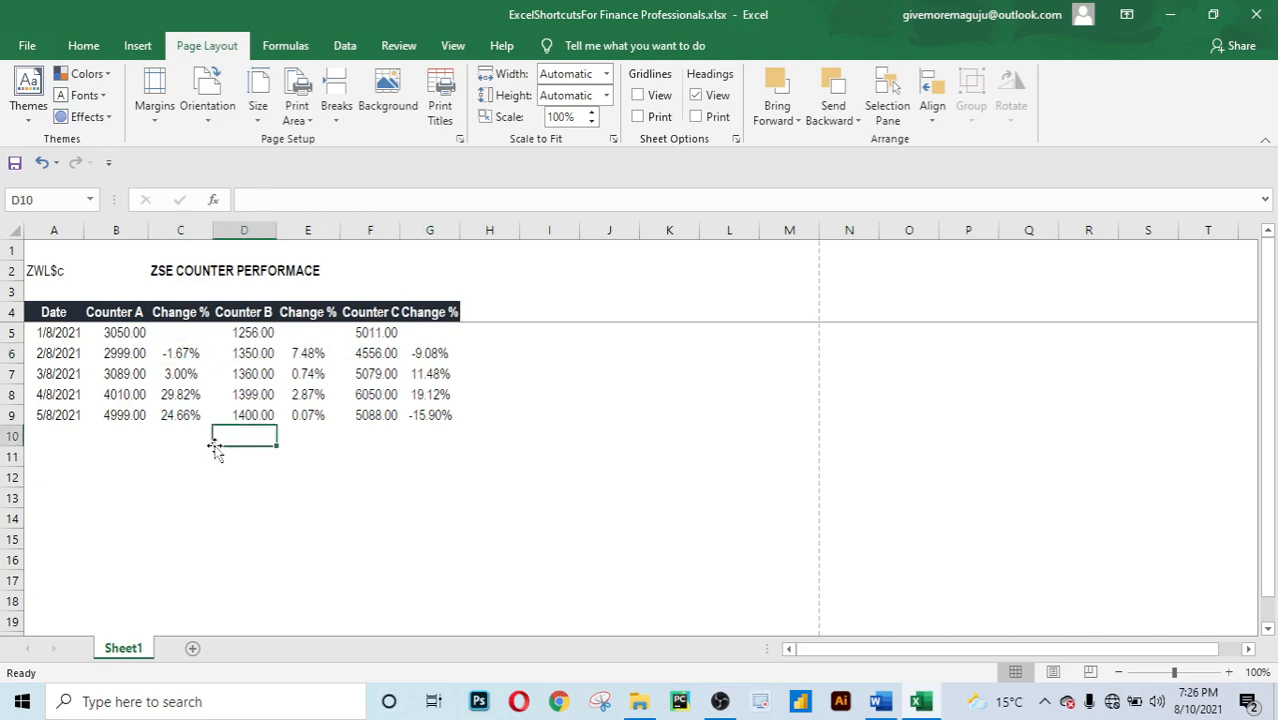
pyautogui.click(200, 352)
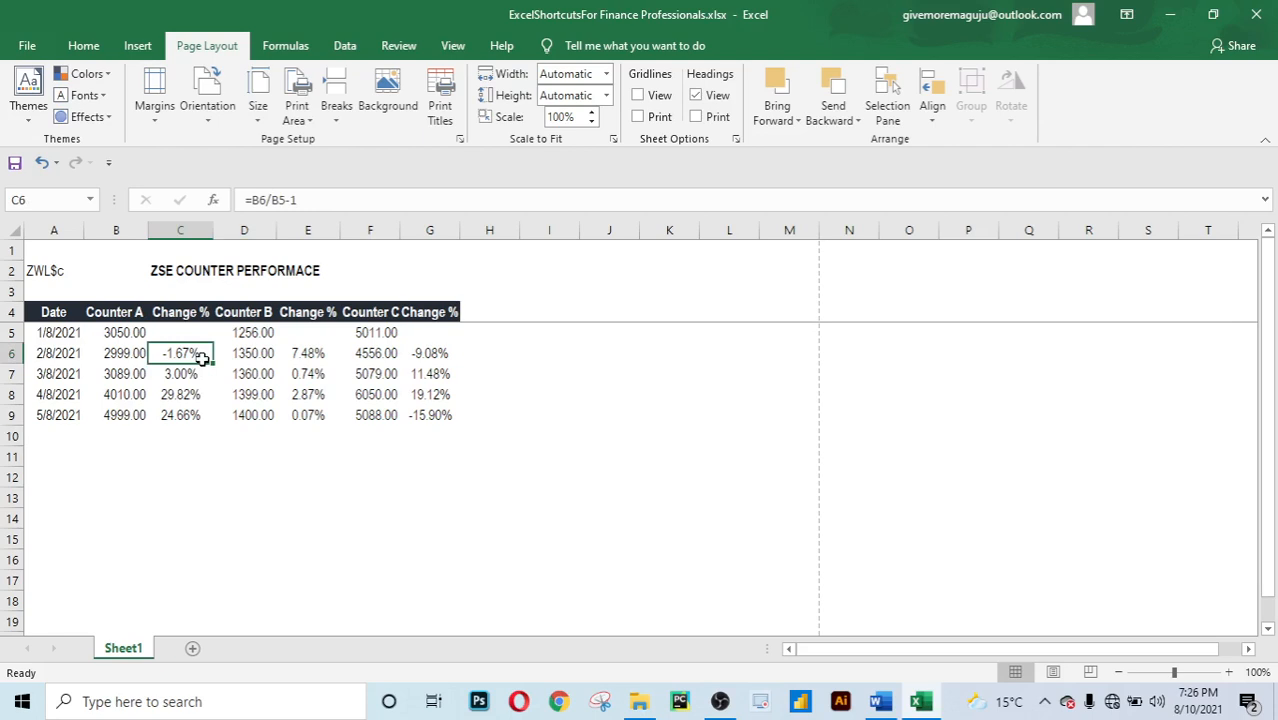
pyautogui.press('alt')
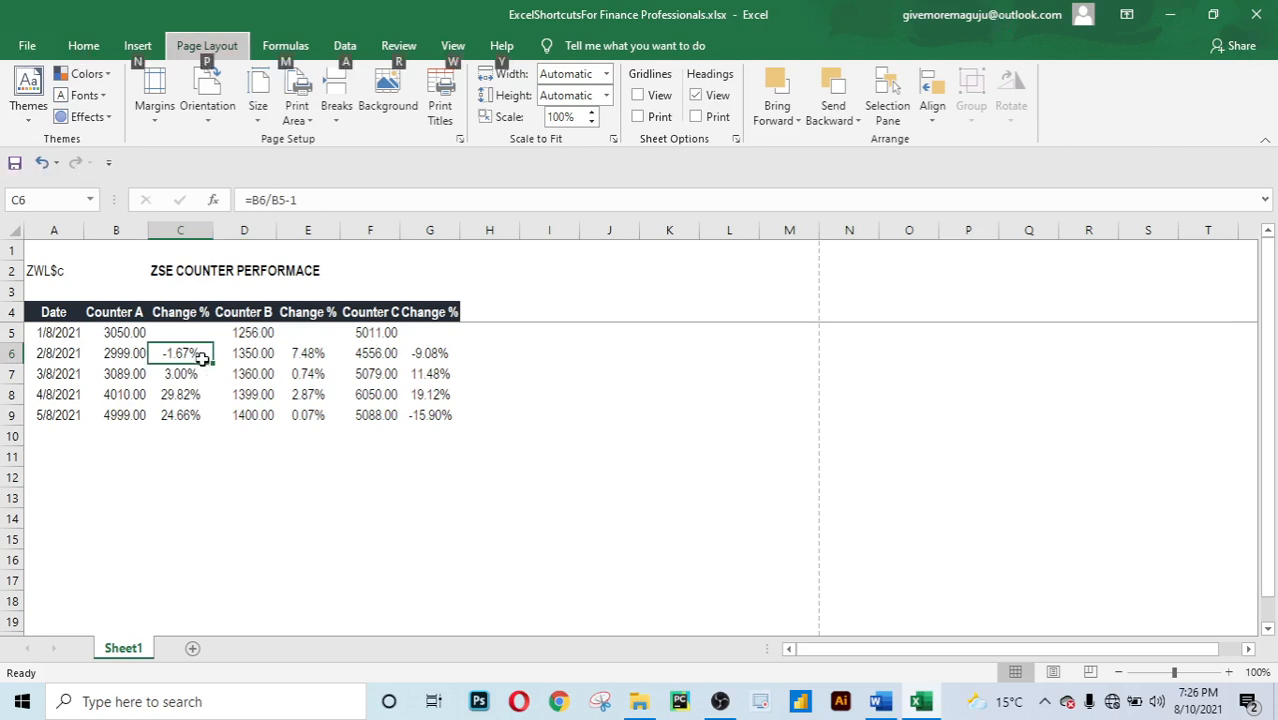
pyautogui.press('h')
pyautogui.press('f')
pyautogui.press('c')
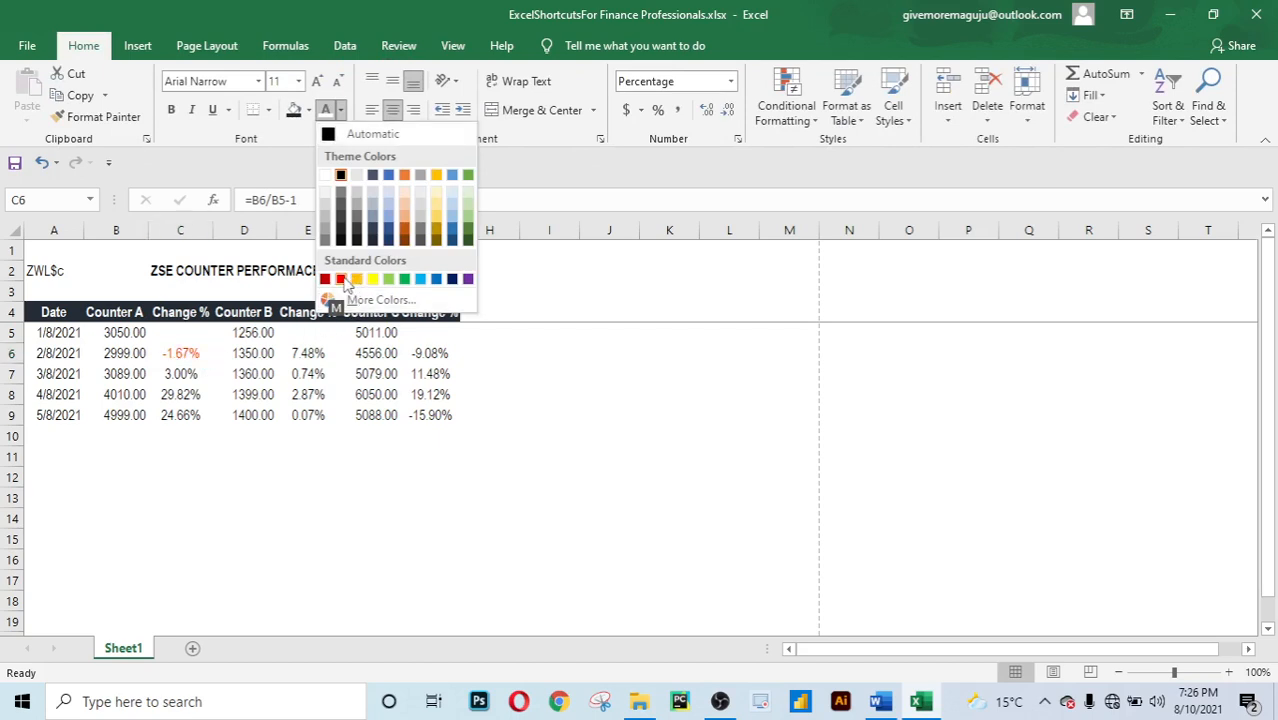
pyautogui.click(342, 279)
pyautogui.click(228, 412)
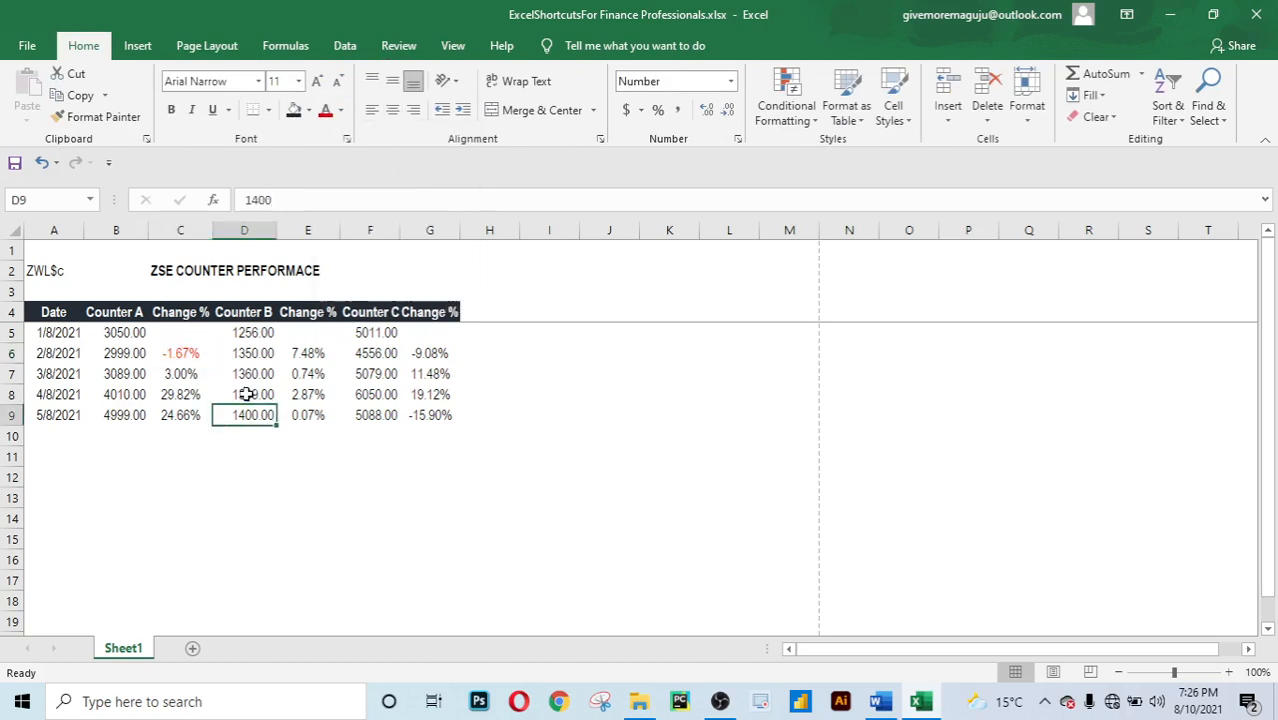
# Copy the red Change % cell C6.
pyautogui.press('Up')
pyautogui.press('Up')
pyautogui.press('Up')
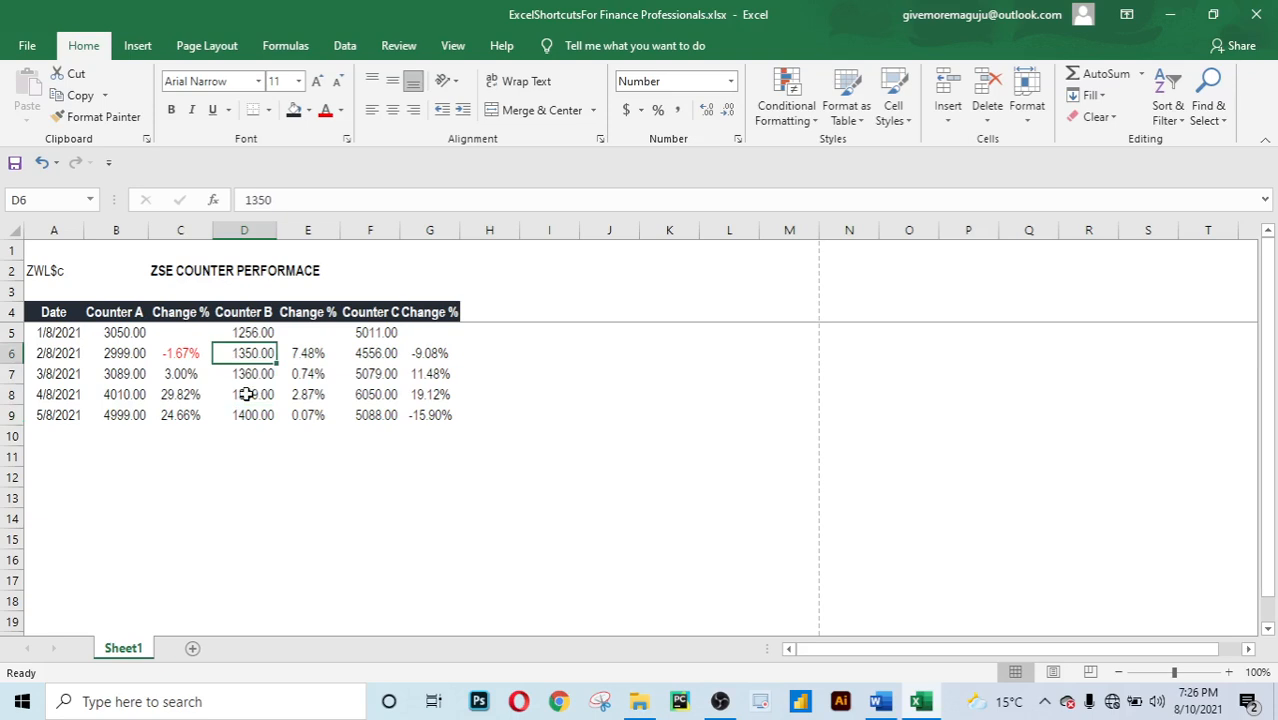
pyautogui.press('Left')
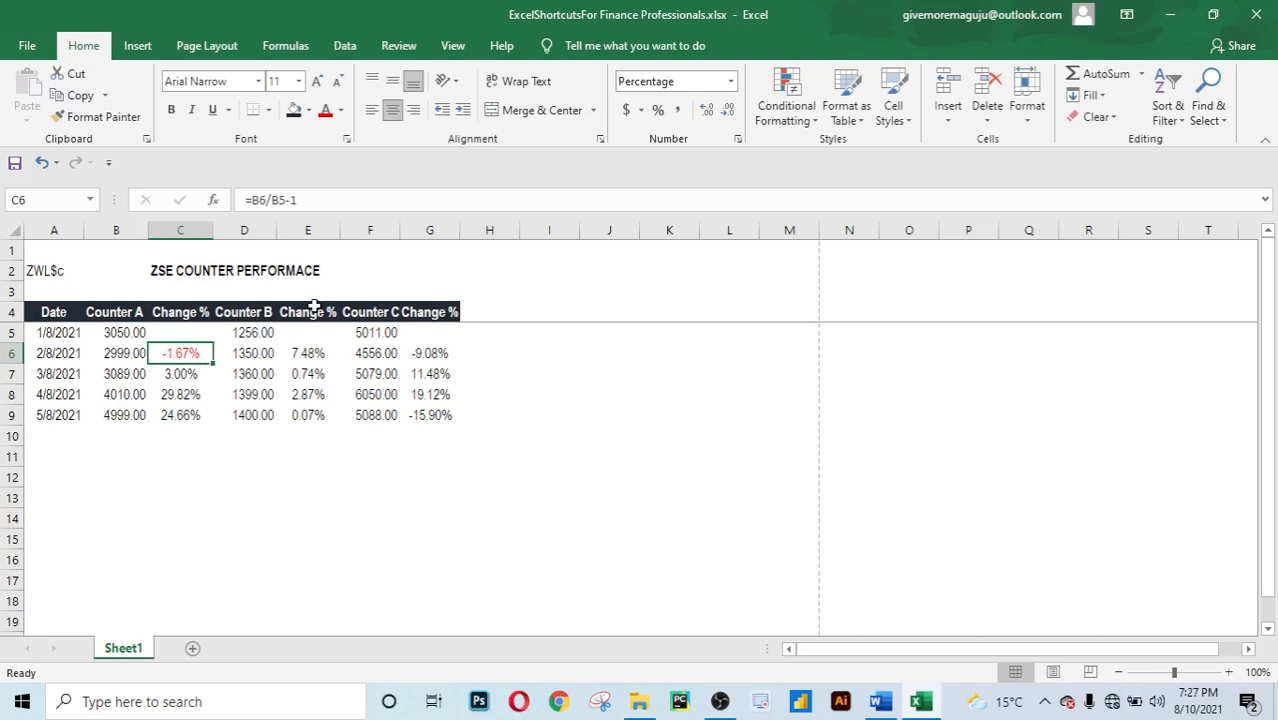
pyautogui.hotkey('ctrl', 'c')
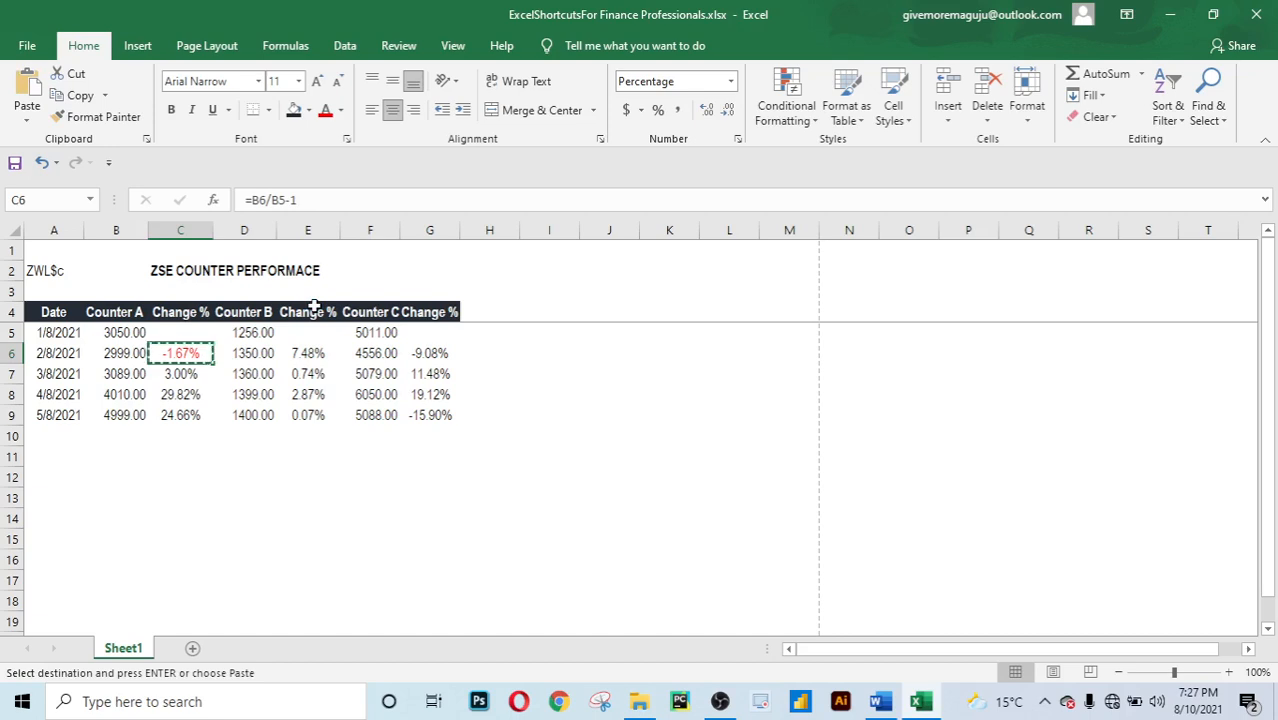
# Paste only the formats of the copied cell onto C6 itself using Paste Special.
pyautogui.press('alt')
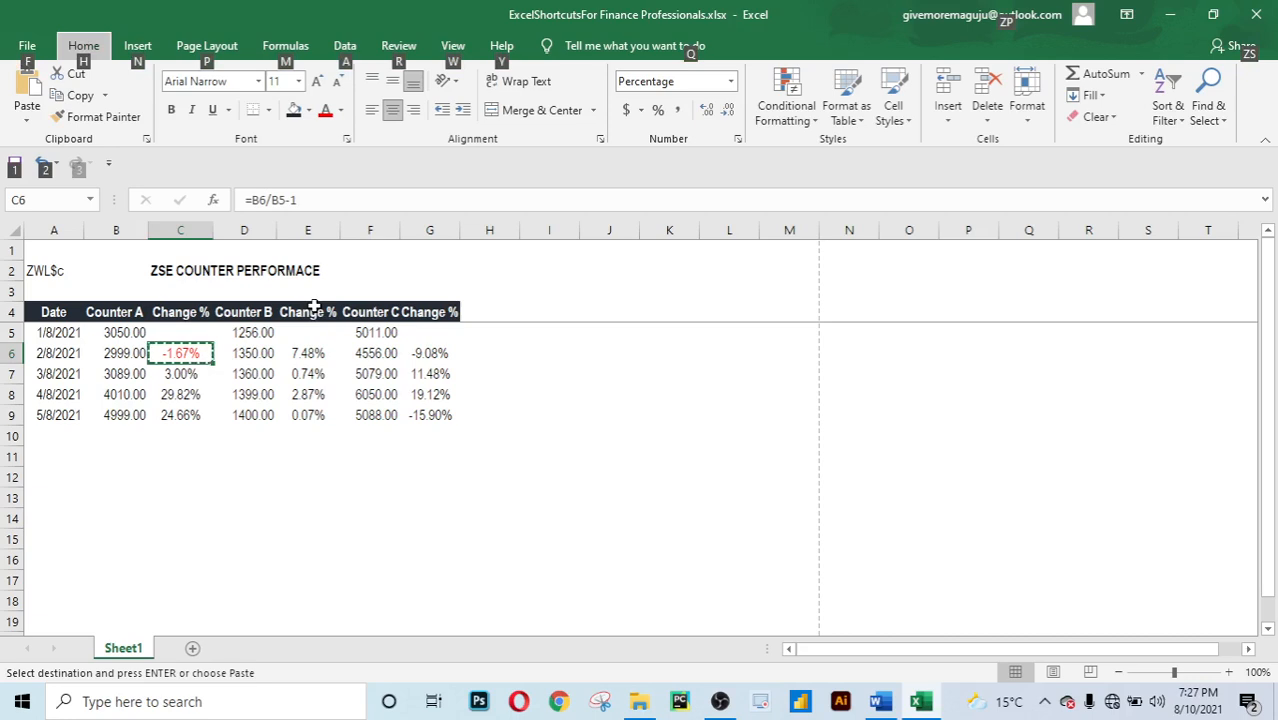
pyautogui.press('h')
pyautogui.press('v')
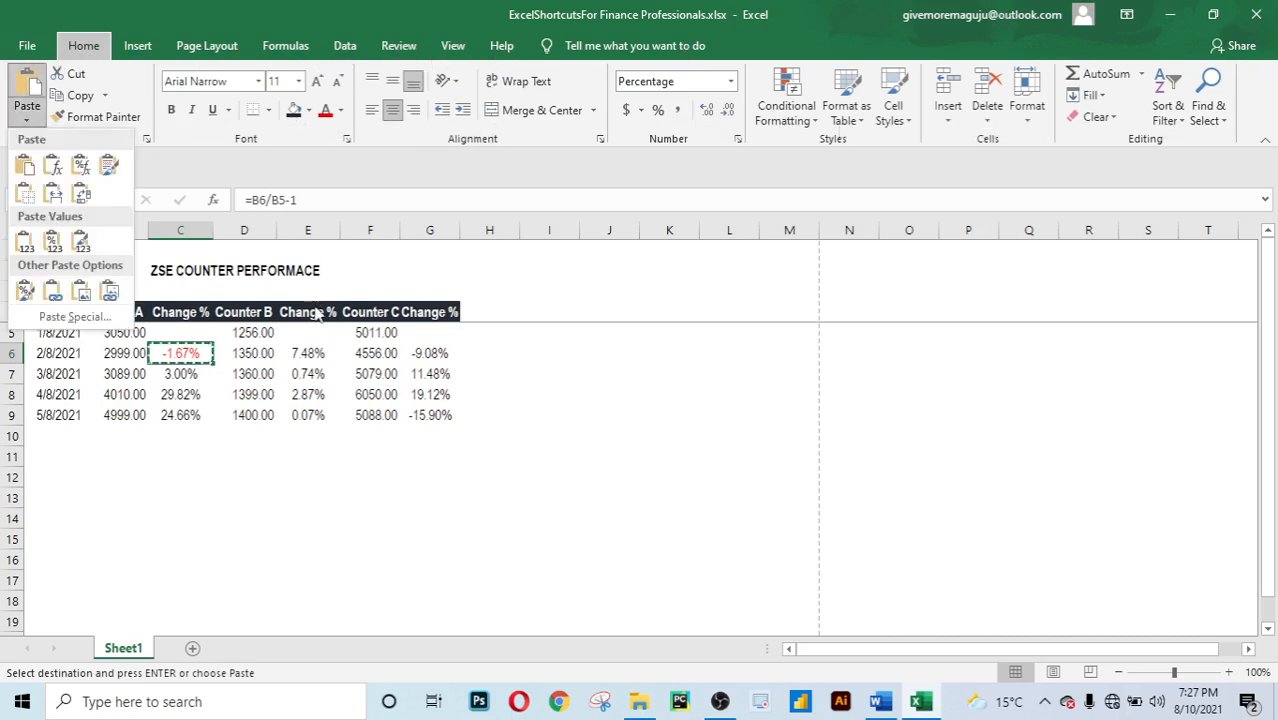
pyautogui.press('s')
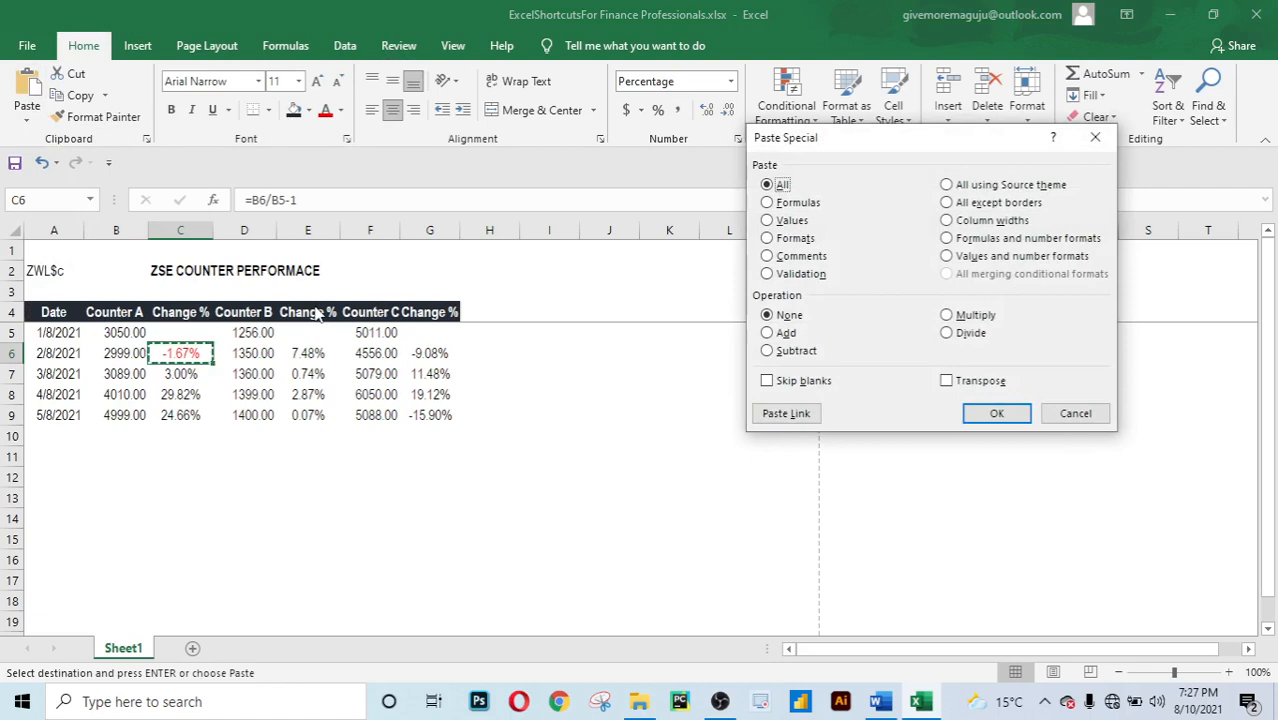
pyautogui.press('t')
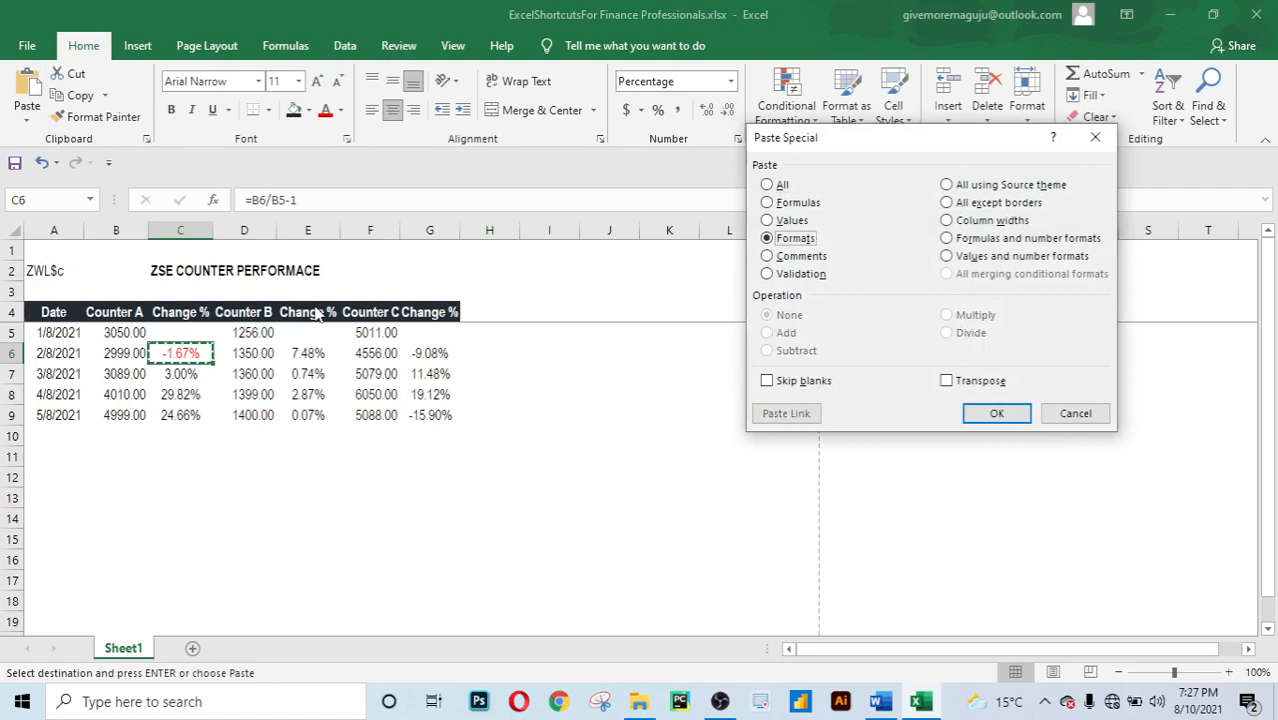
pyautogui.press('Return')
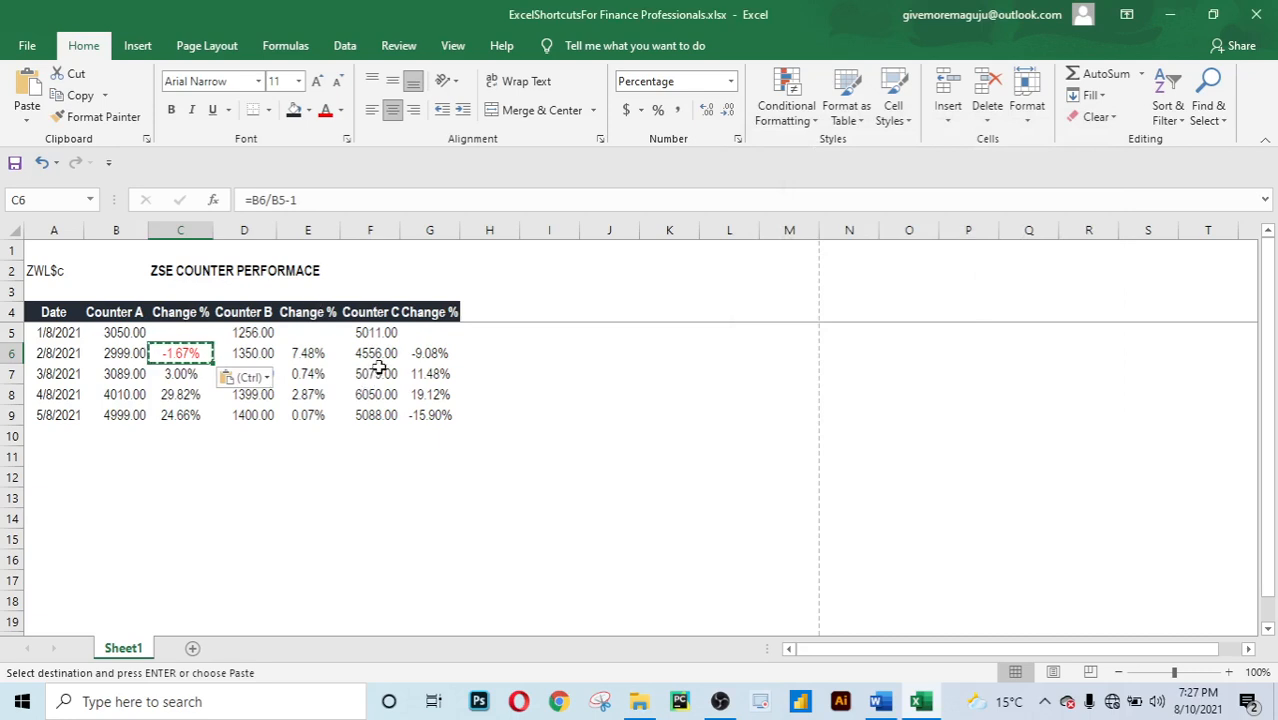
# Paste only the formats of C6 onto Counter C's Change % cell G6 using Paste Special.
pyautogui.click(420, 354)
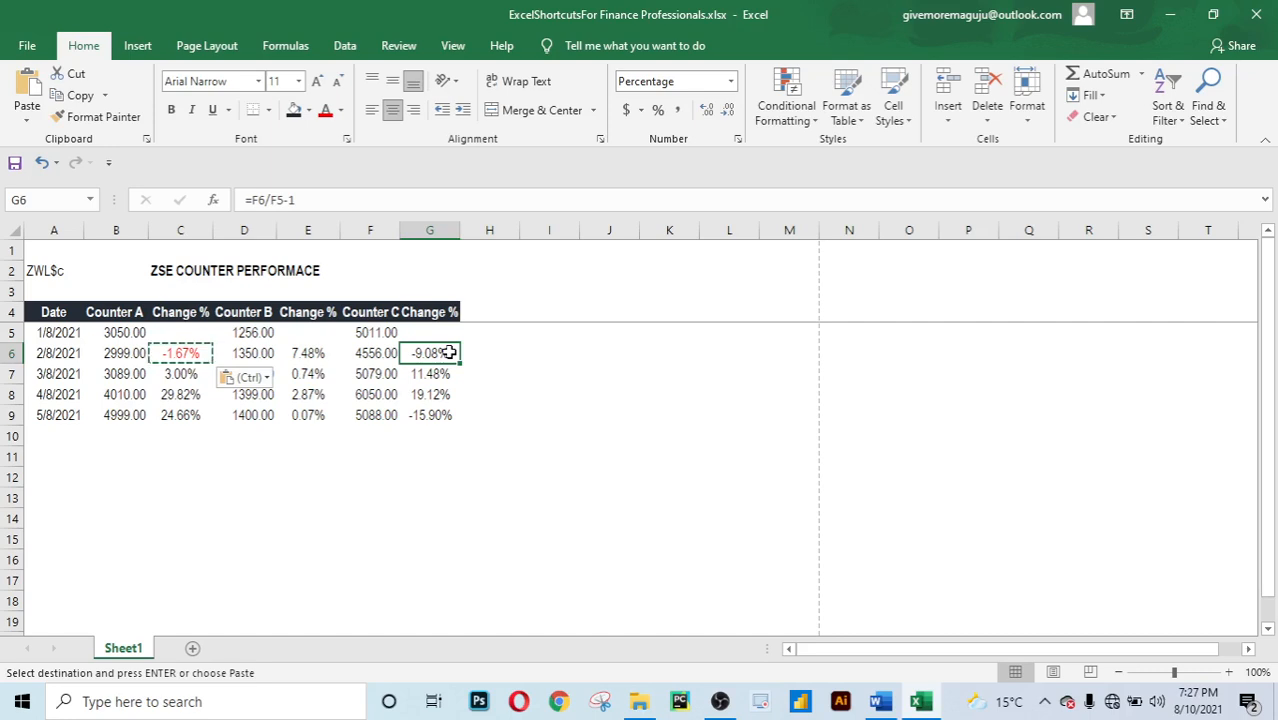
pyautogui.press('alt')
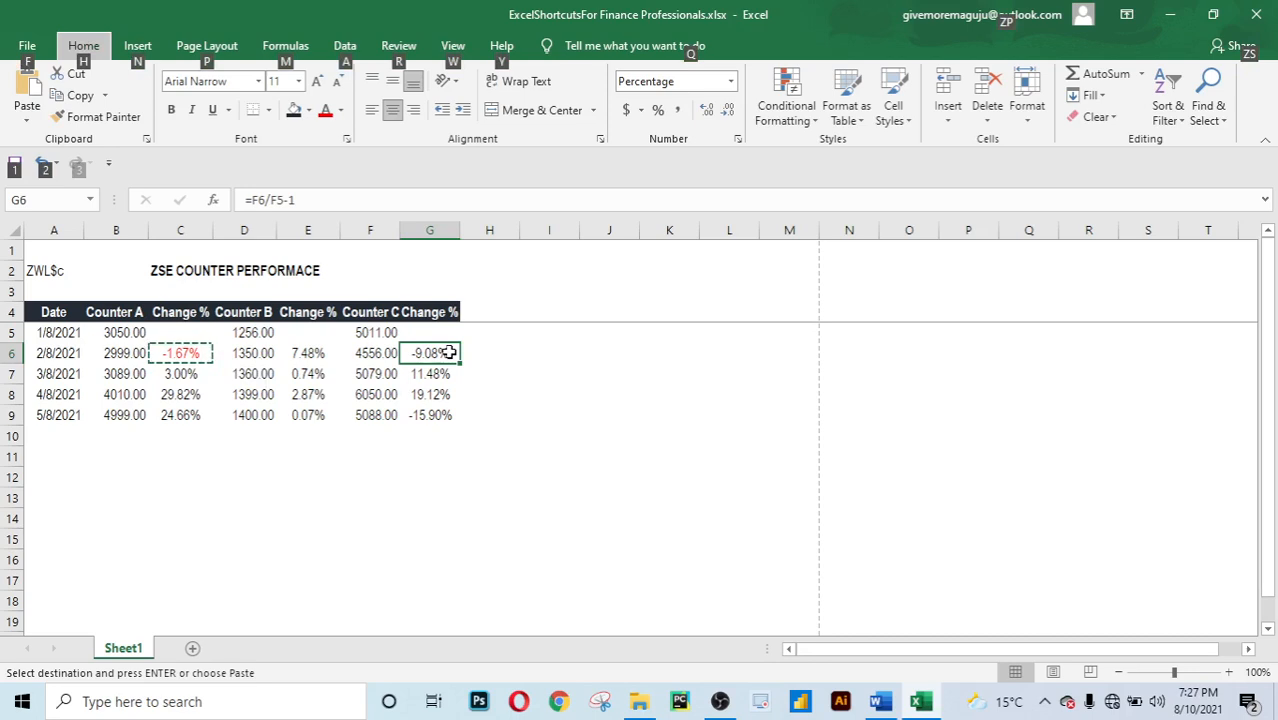
pyautogui.press('h')
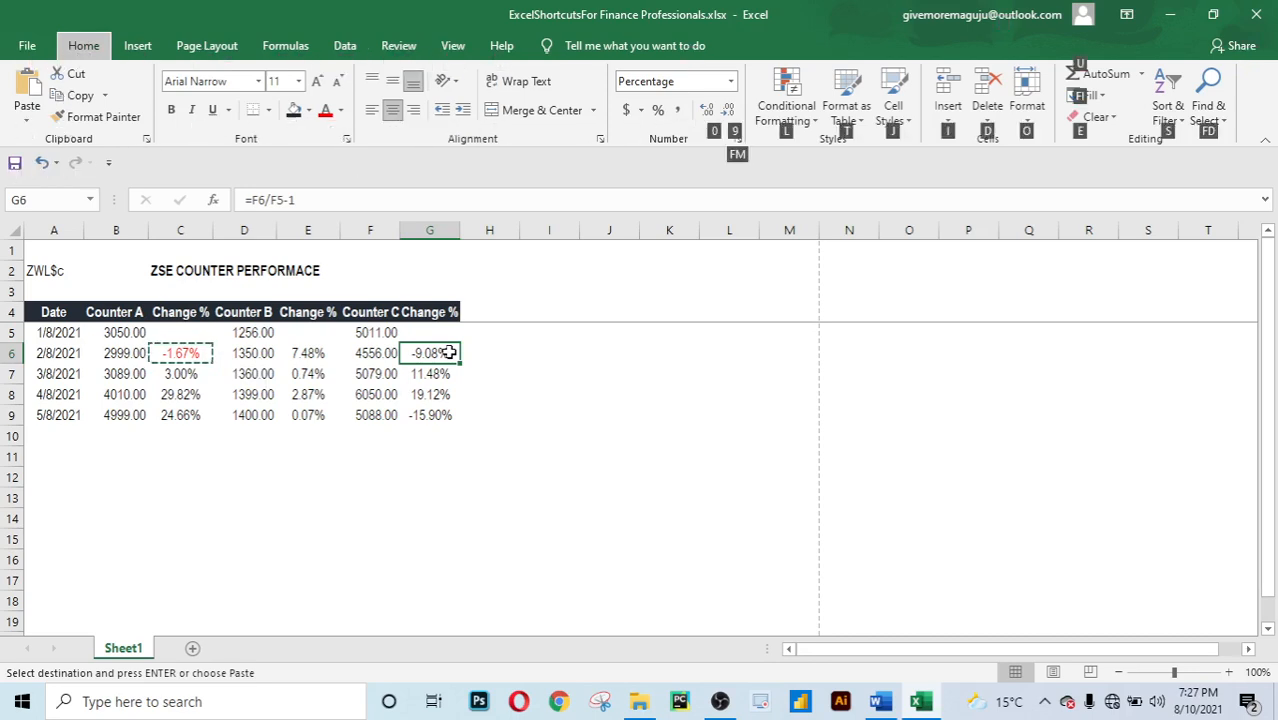
pyautogui.press('v')
pyautogui.press('s')
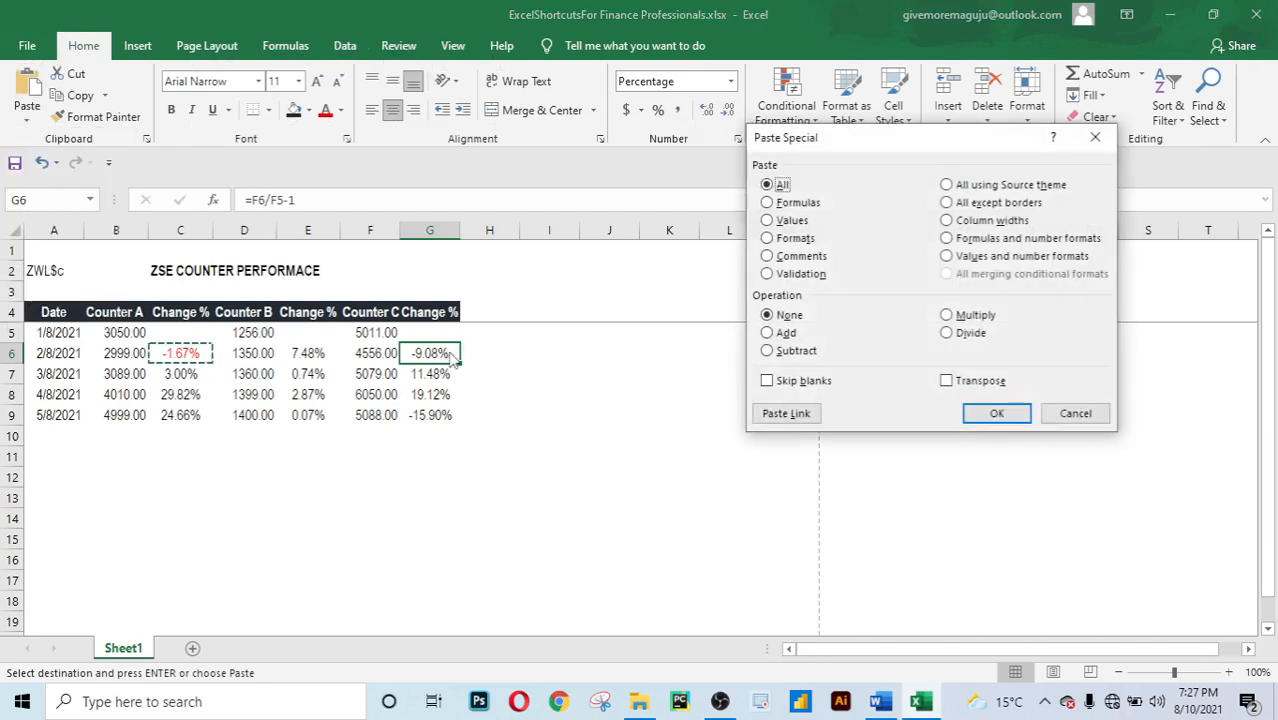
pyautogui.press('t')
pyautogui.press('Return')
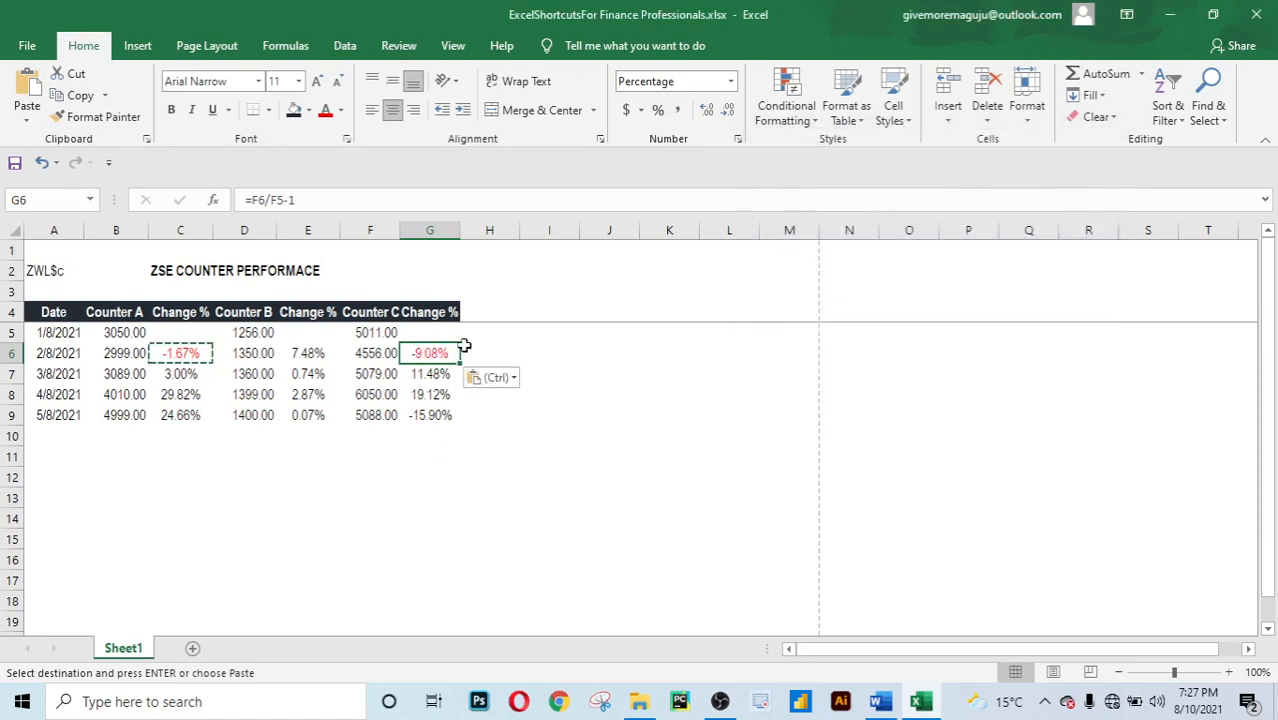
# Repeat the formats-only paste on Counter C's Change % cell G9 and end copy mode.
pyautogui.click(432, 420)
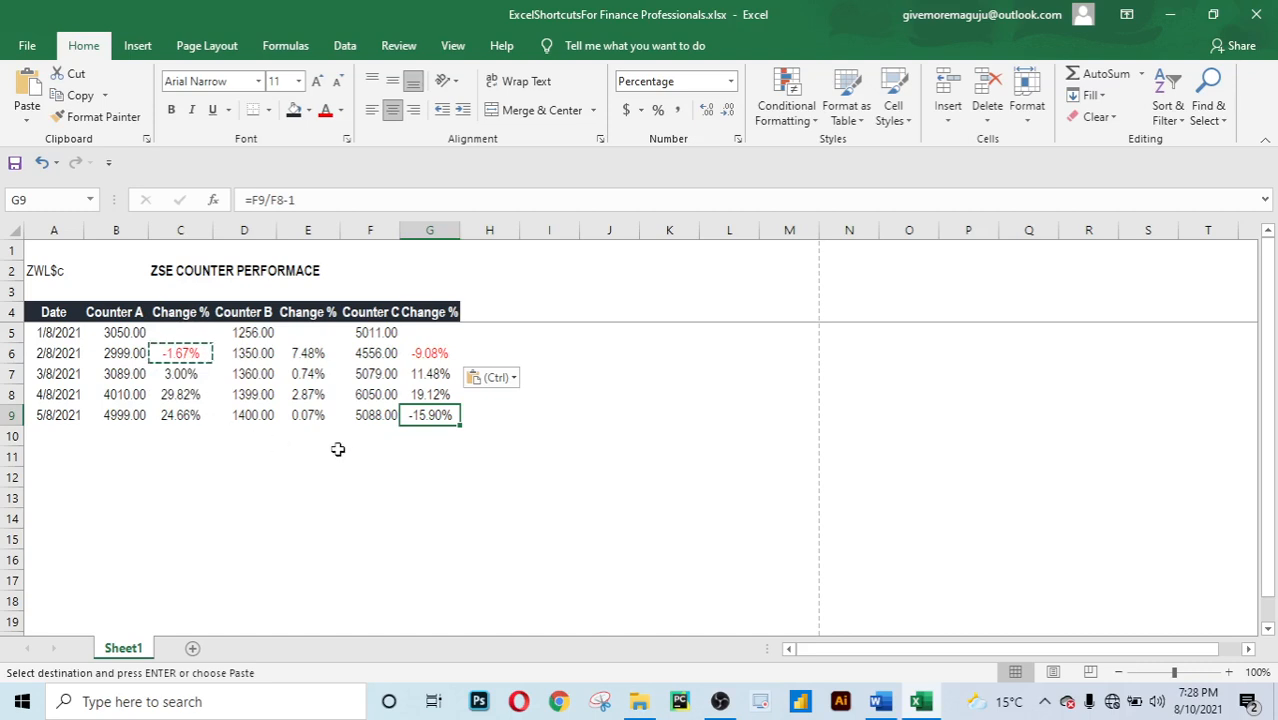
pyautogui.press('F4')
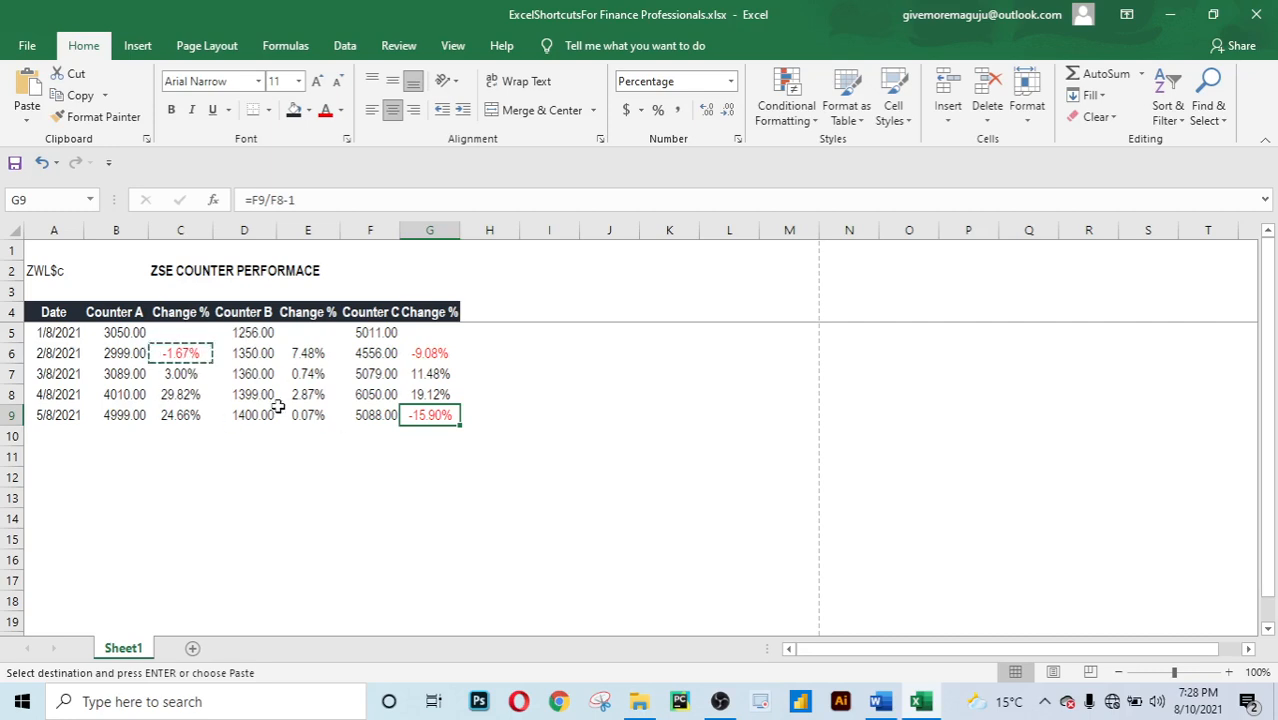
pyautogui.press('Escape')
pyautogui.click(397, 458)
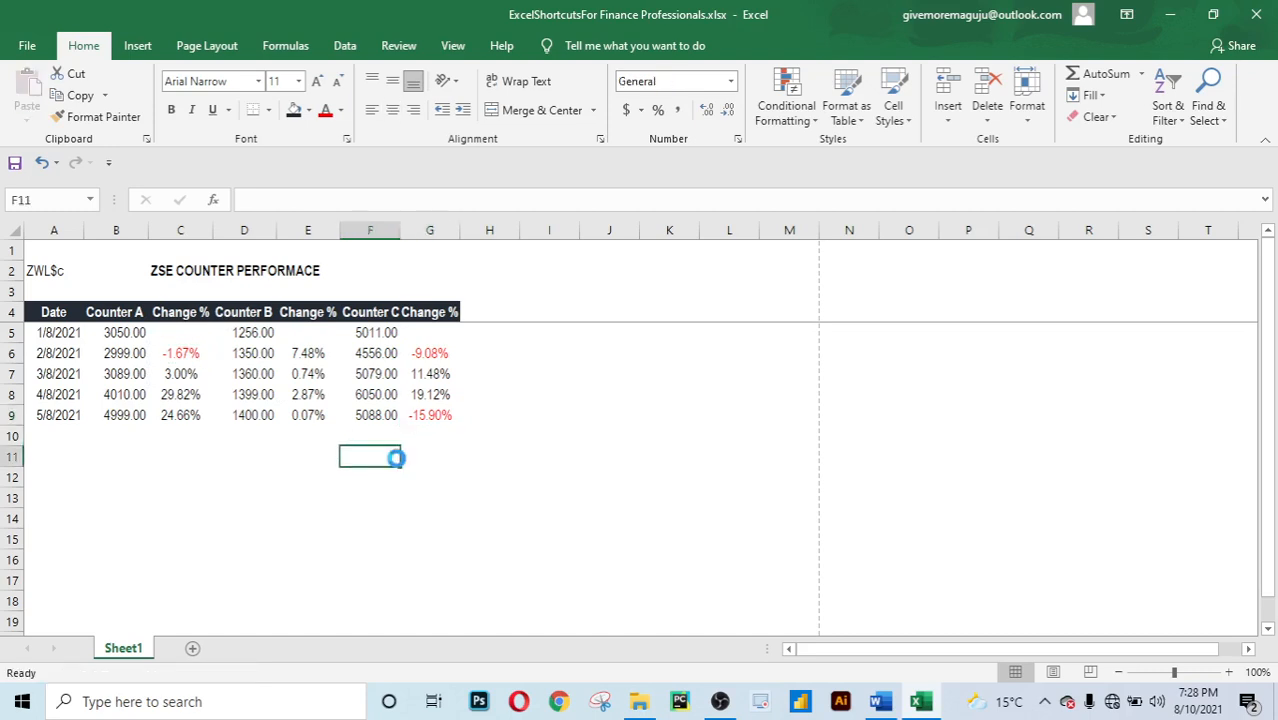
pyautogui.click(324, 457)
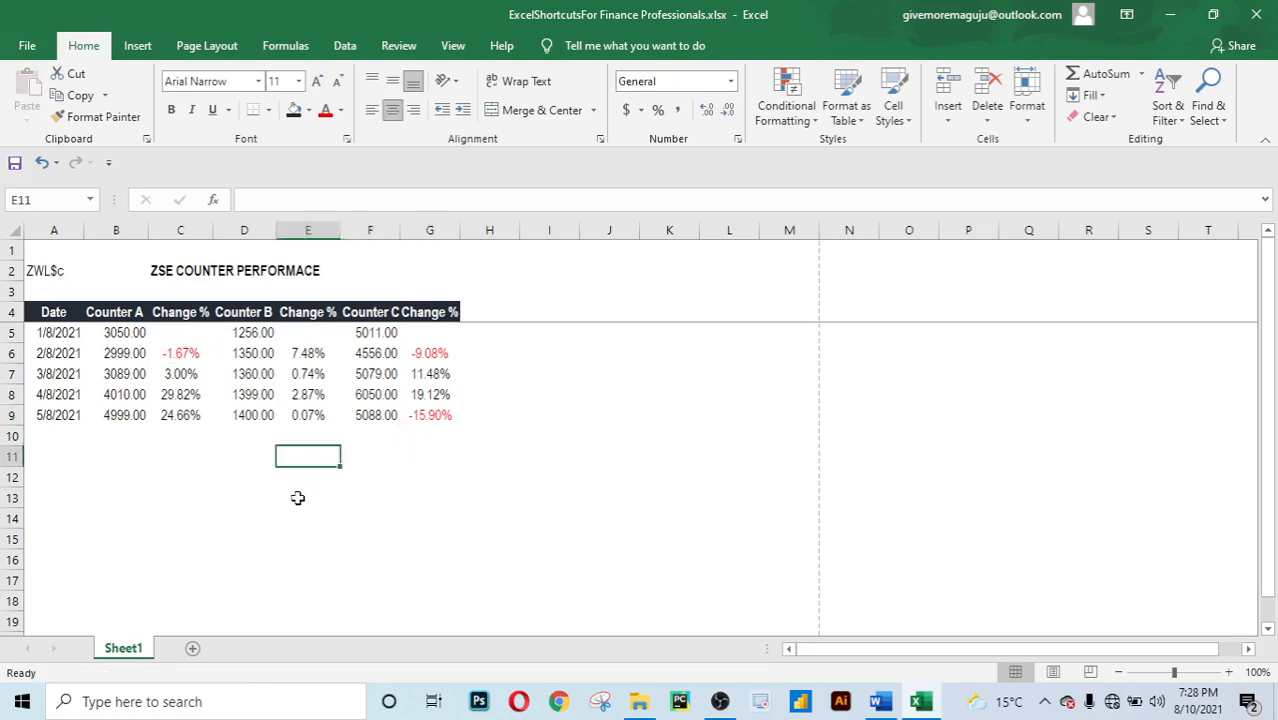
pyautogui.click(322, 507)
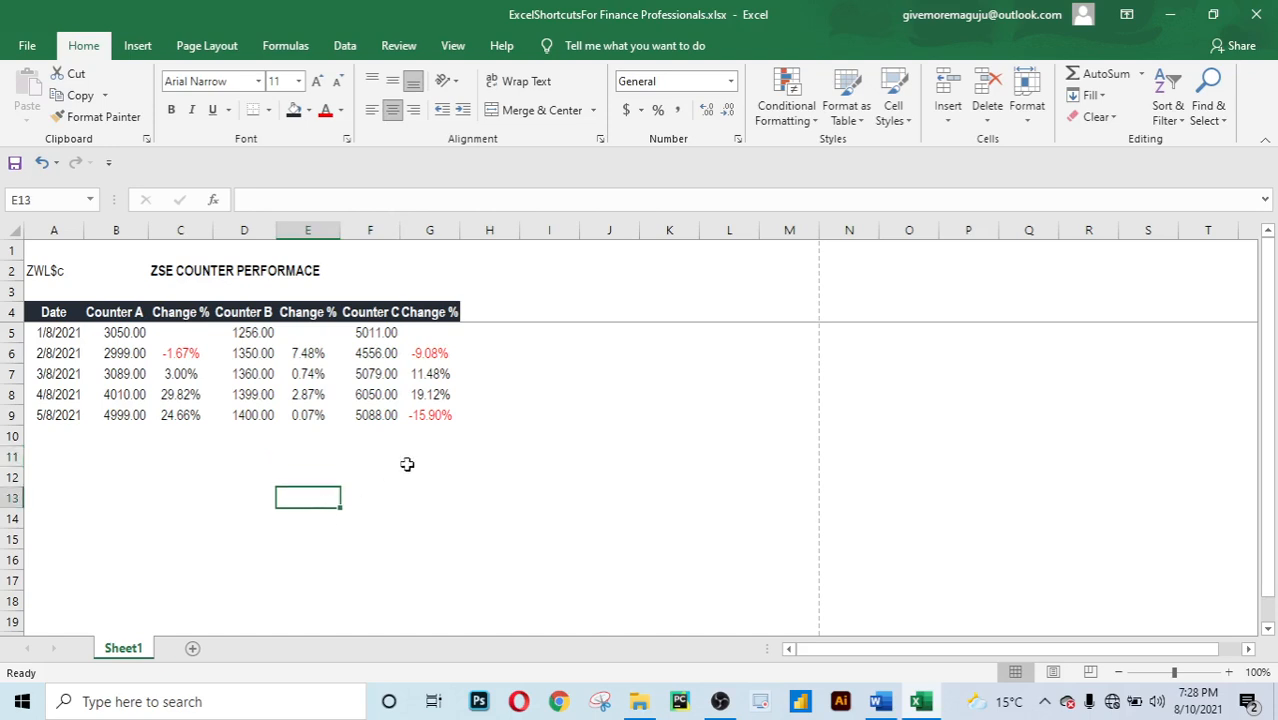
pyautogui.click(198, 358)
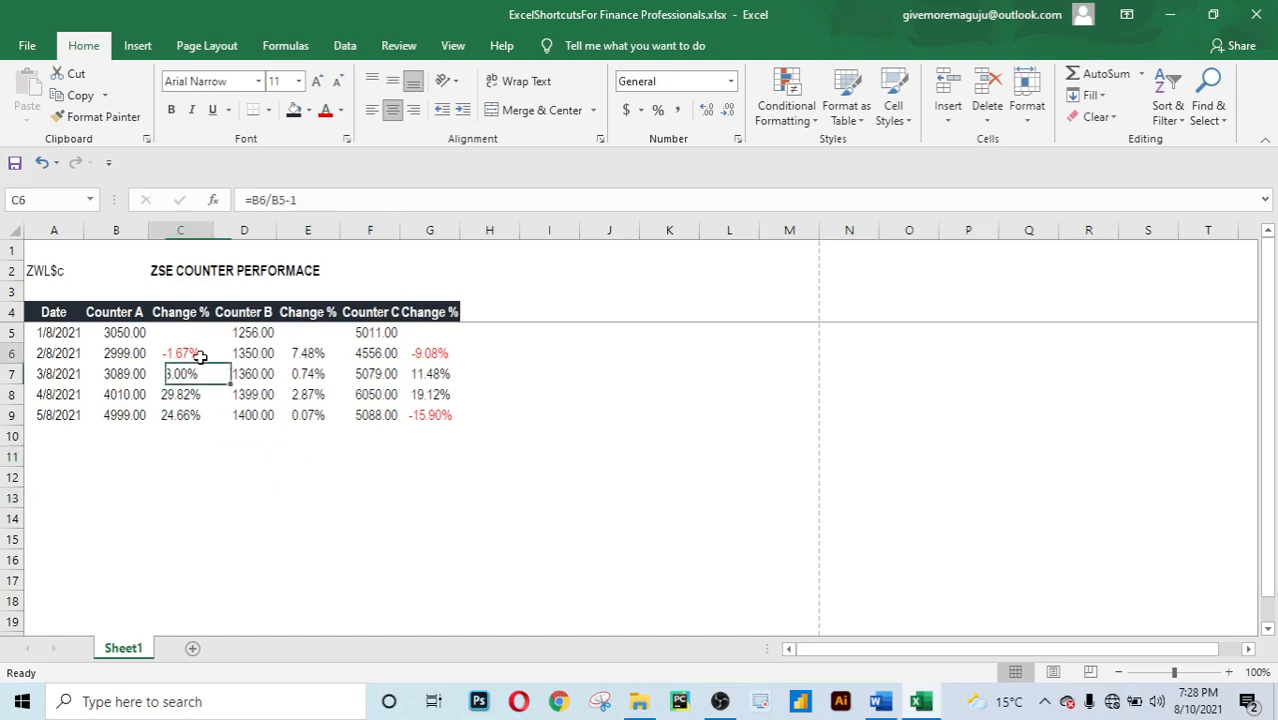
pyautogui.click(262, 312)
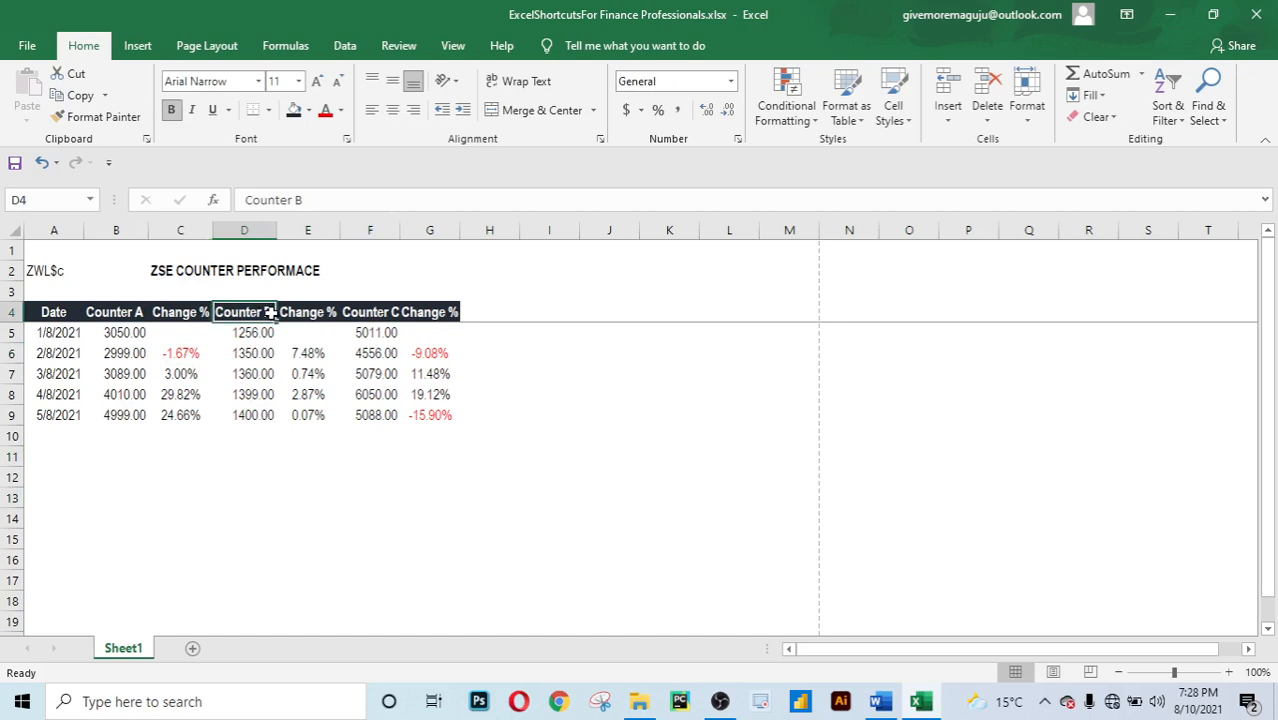
pyautogui.click(316, 313)
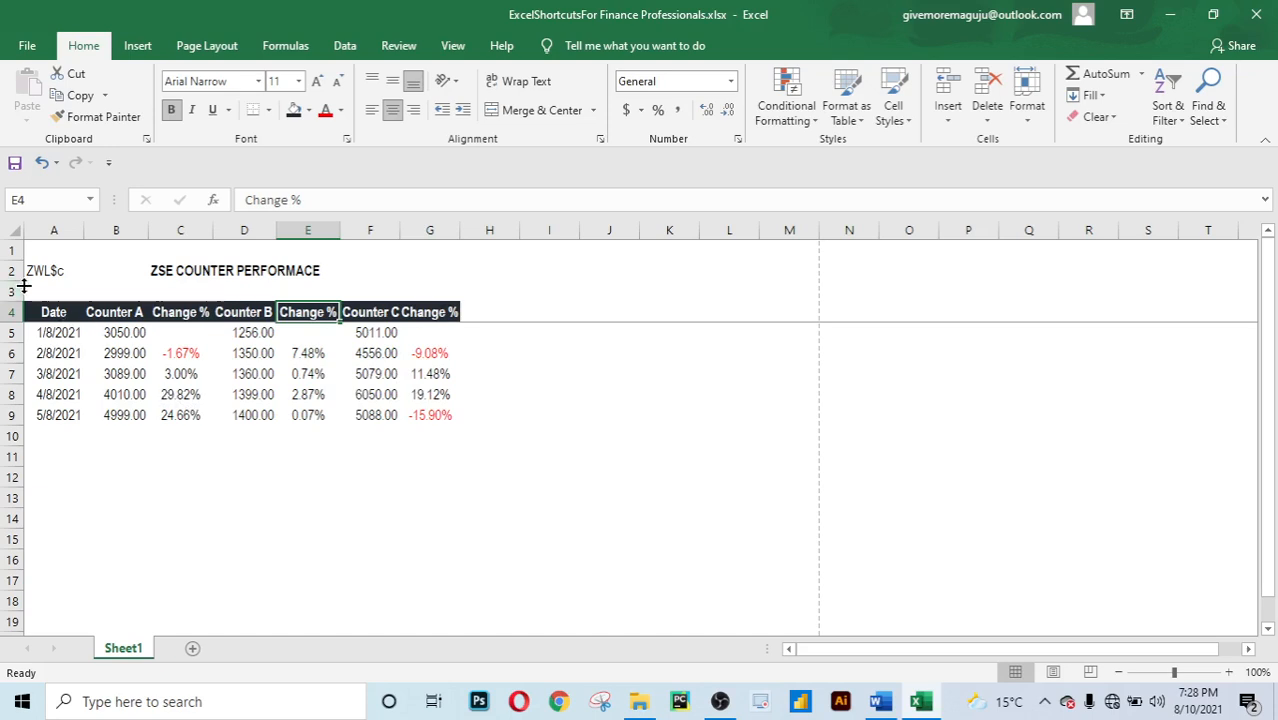
# Select the empty cell A3 above the Date header.
pyautogui.click(110, 387)
pyautogui.press('Up')
pyautogui.press('Up')
pyautogui.press('Up')
pyautogui.press('Up')
pyautogui.press('Up')
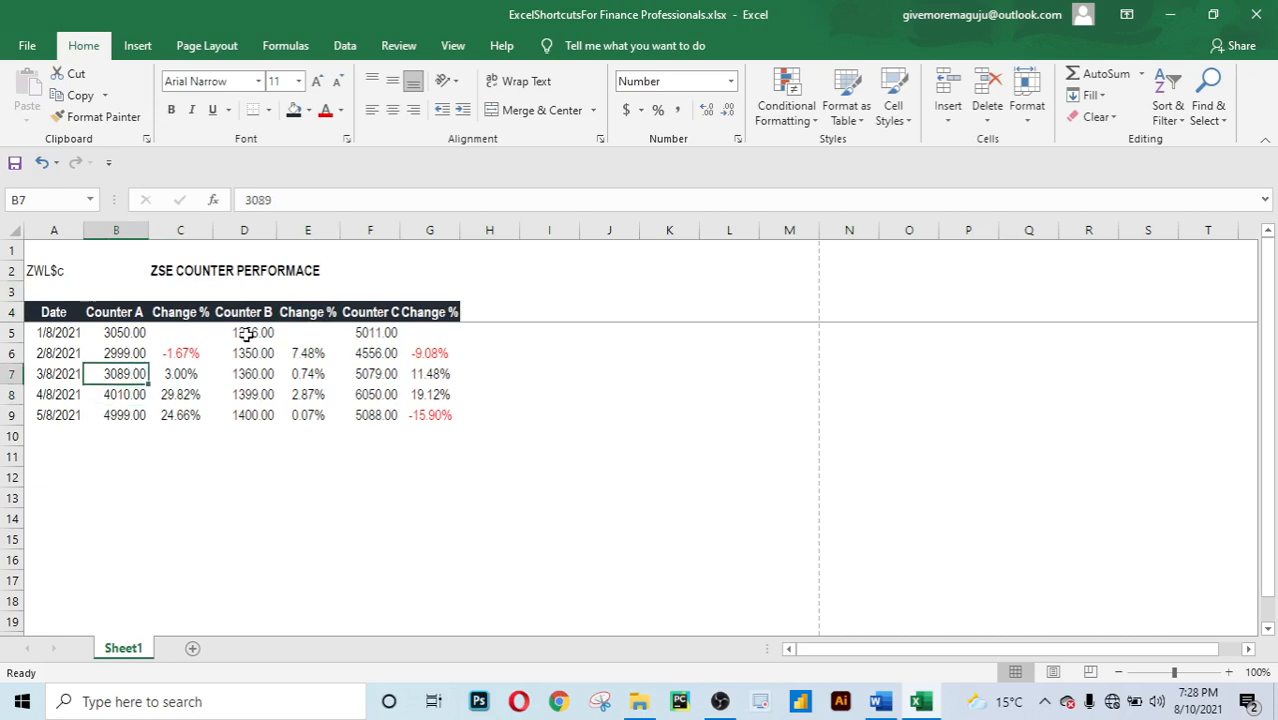
pyautogui.press('Left')
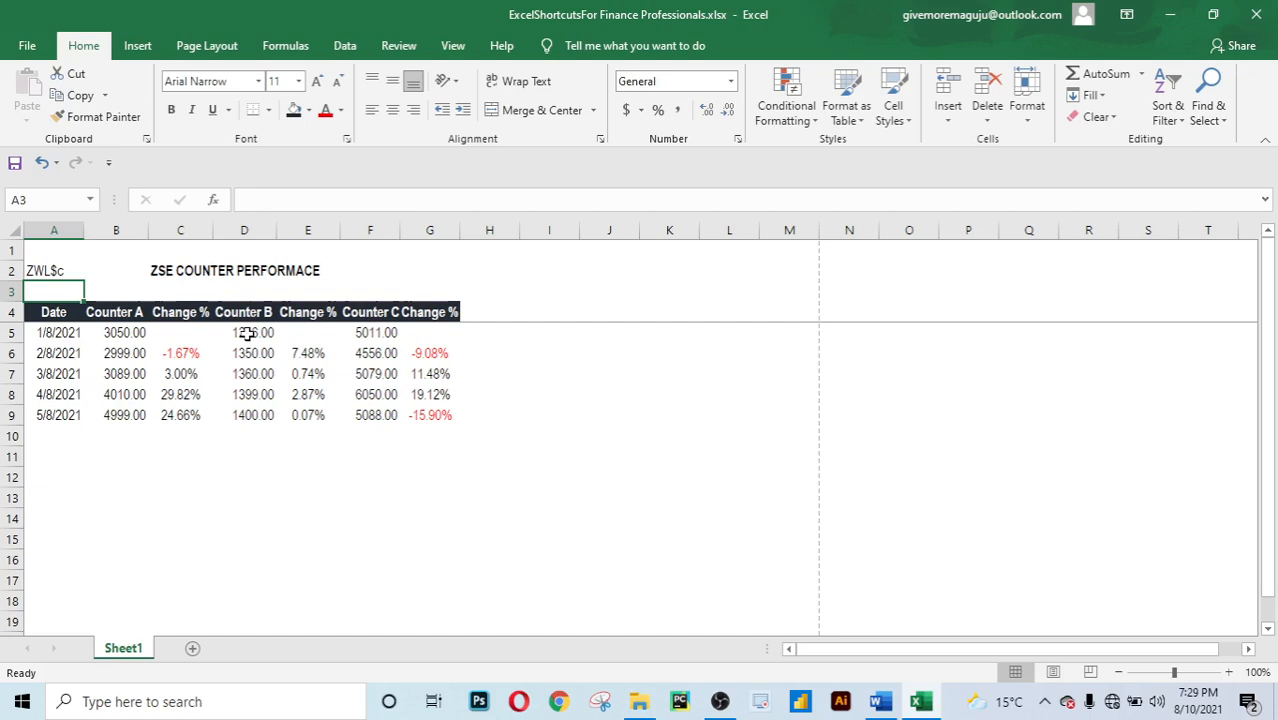
pyautogui.press('alt')
pyautogui.press('h')
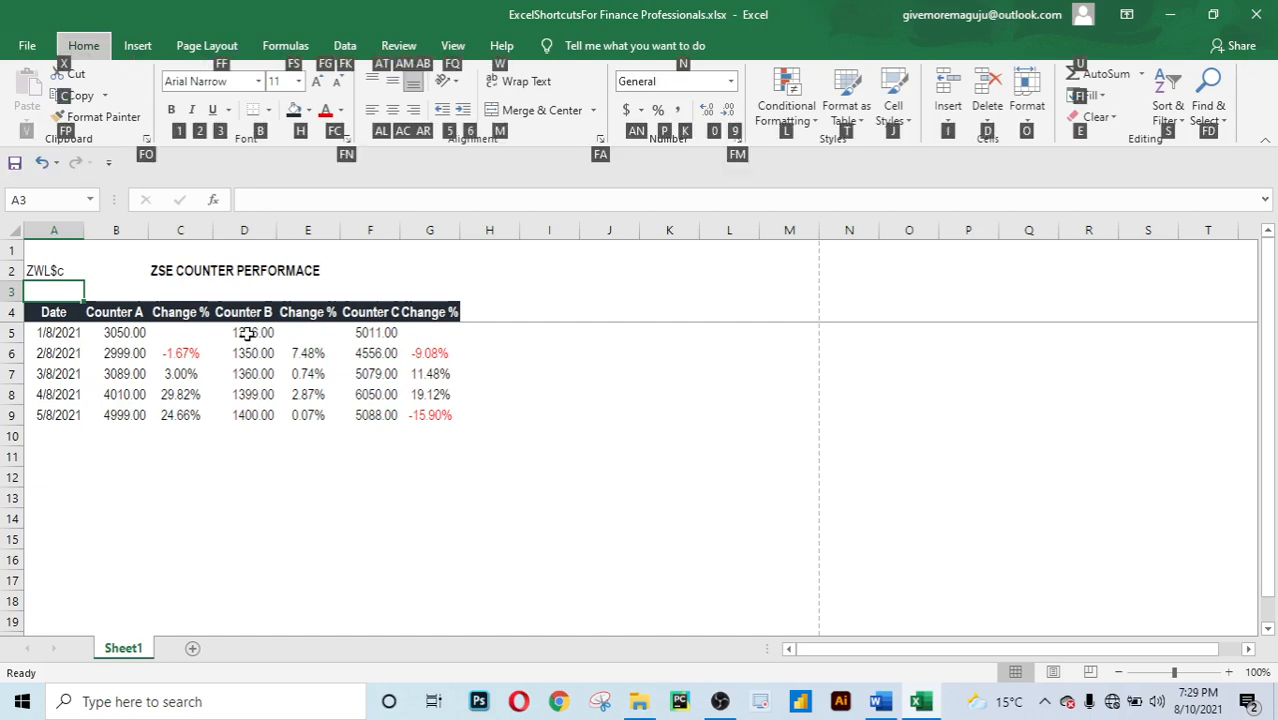
pyautogui.press('o')
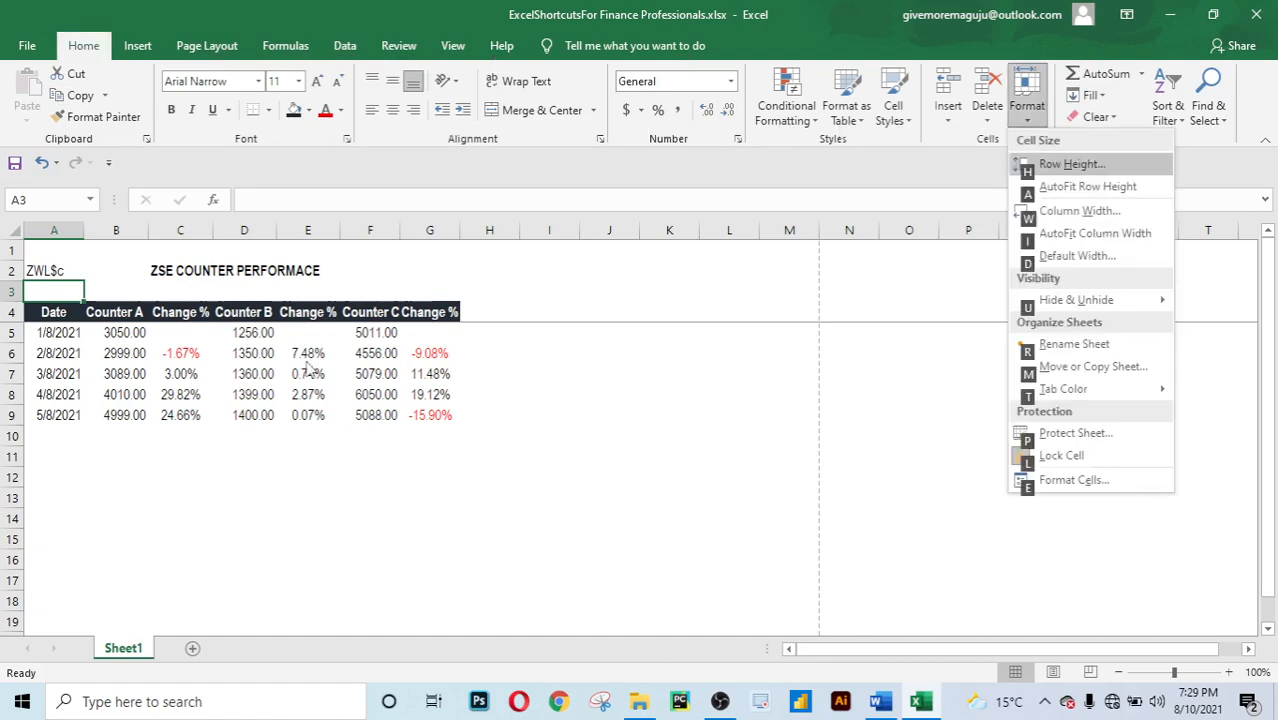
pyautogui.press('Escape')
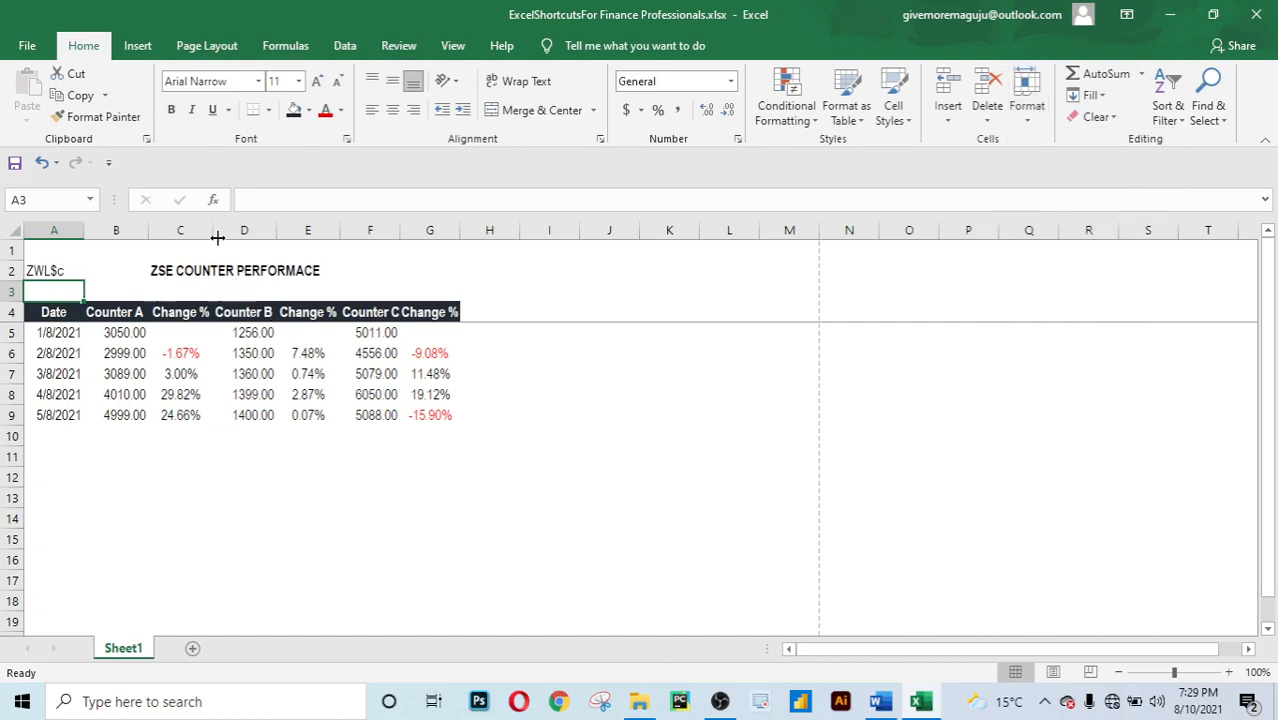
# Insert a new sheet row at row 3, between the title line and the table header.
pyautogui.press('alt')
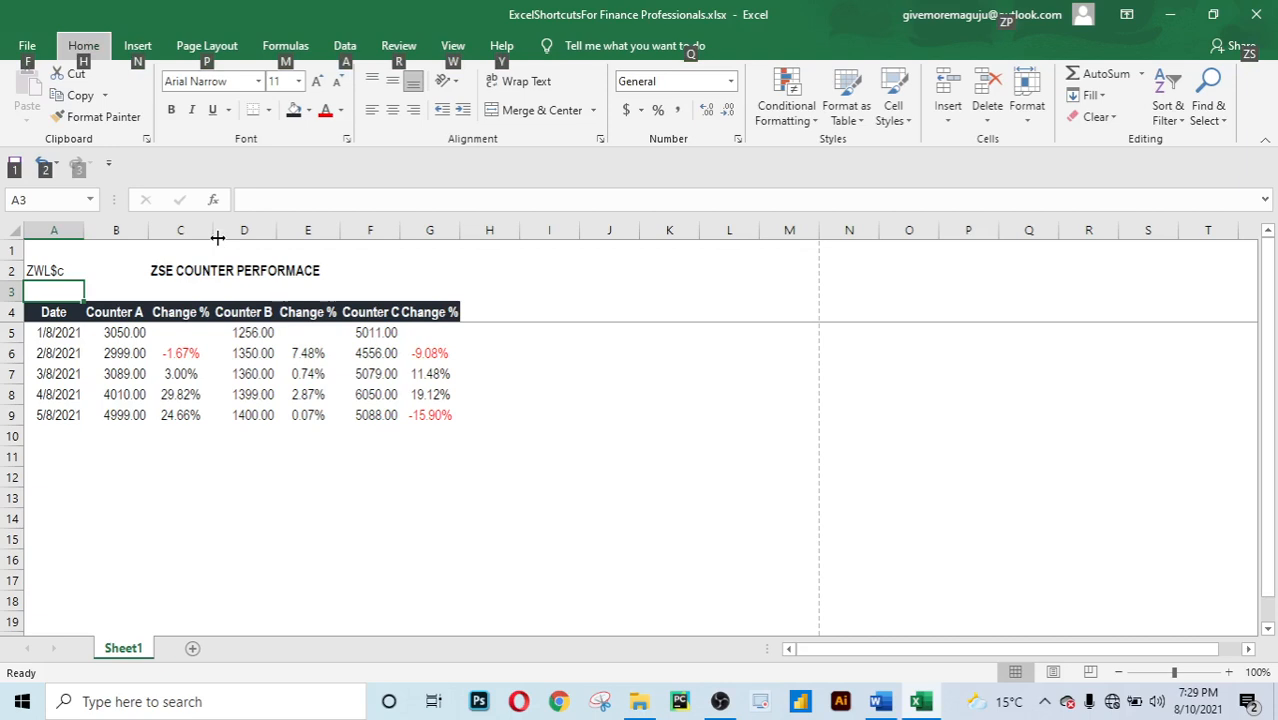
pyautogui.press('h')
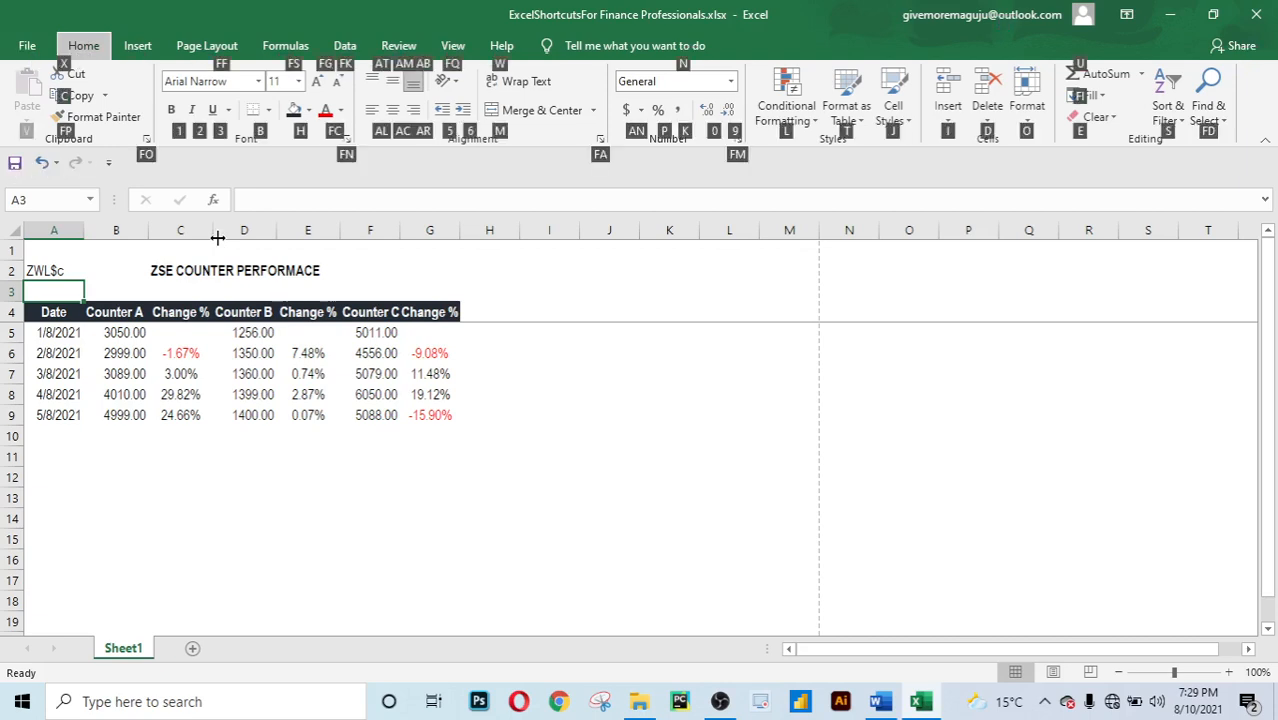
pyautogui.press('i')
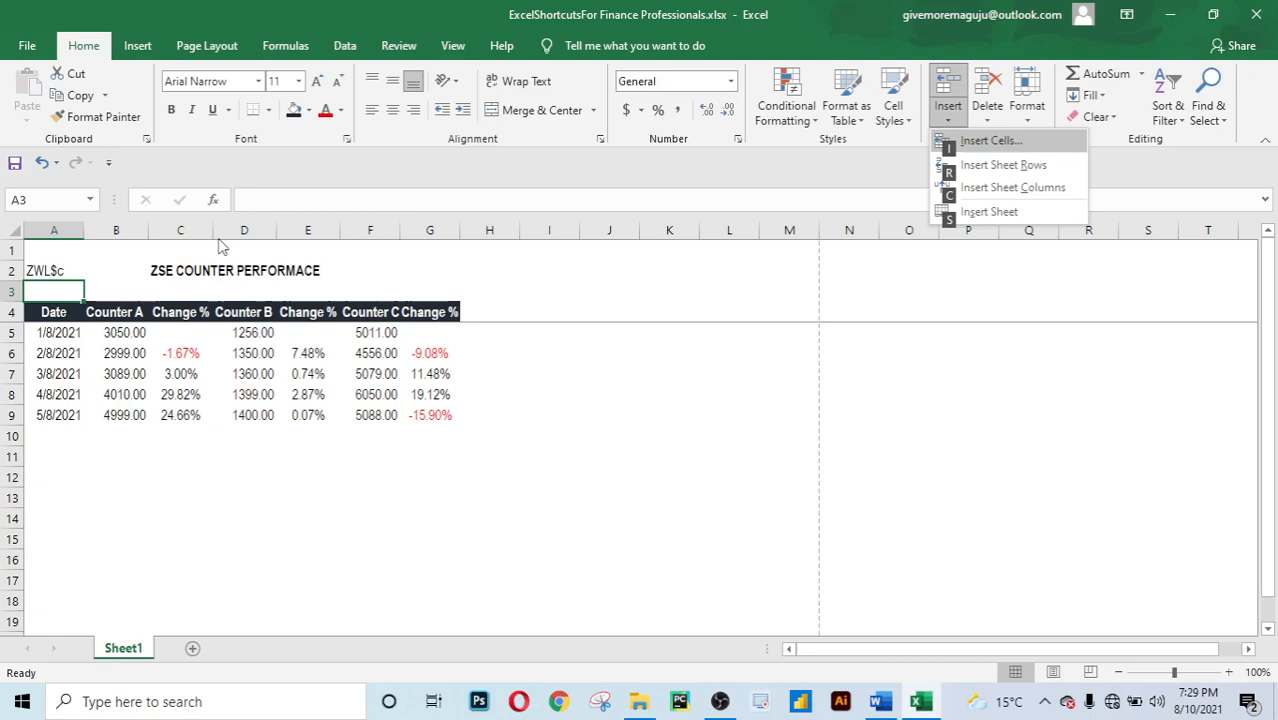
pyautogui.press('r')
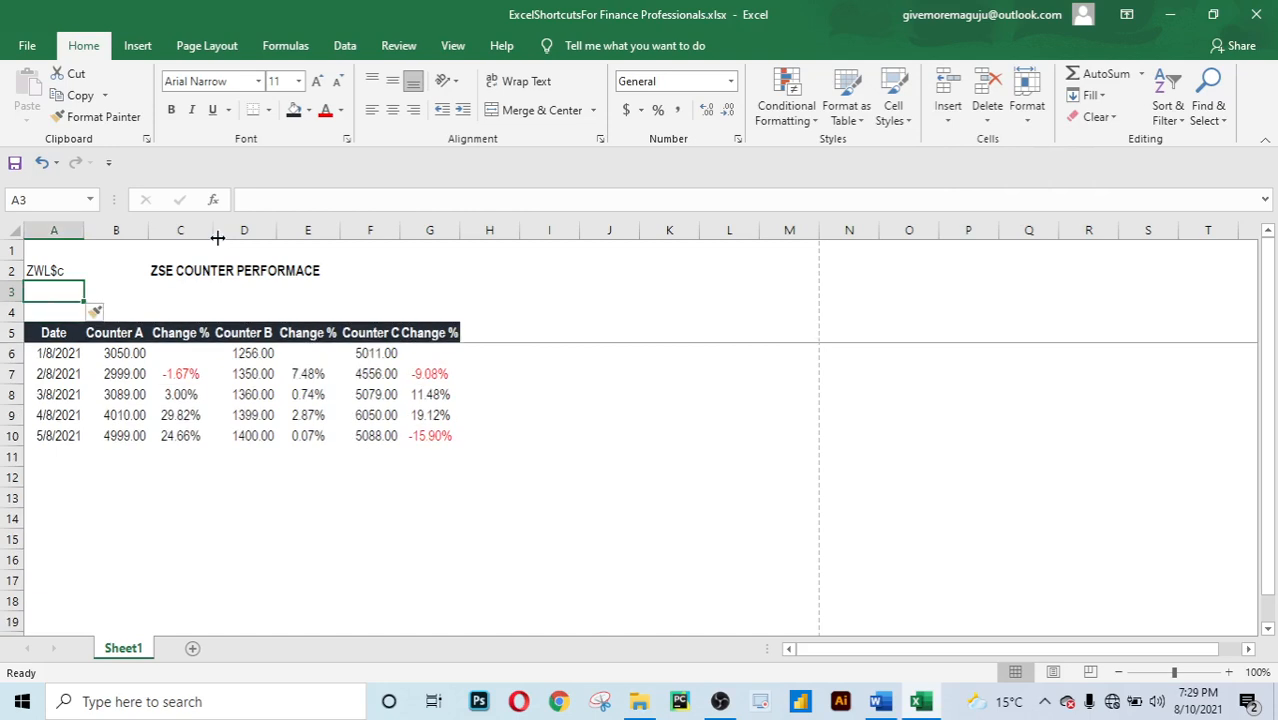
pyautogui.click(178, 292)
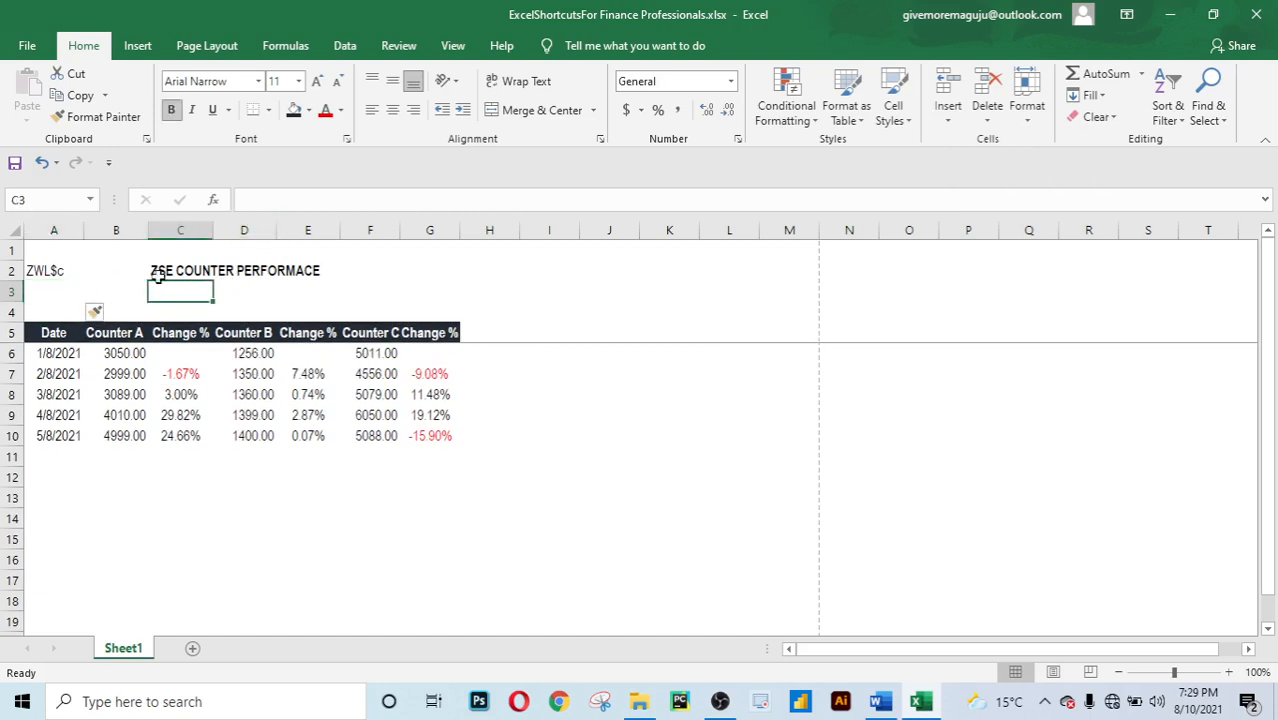
pyautogui.click(32, 296)
pyautogui.click(116, 290)
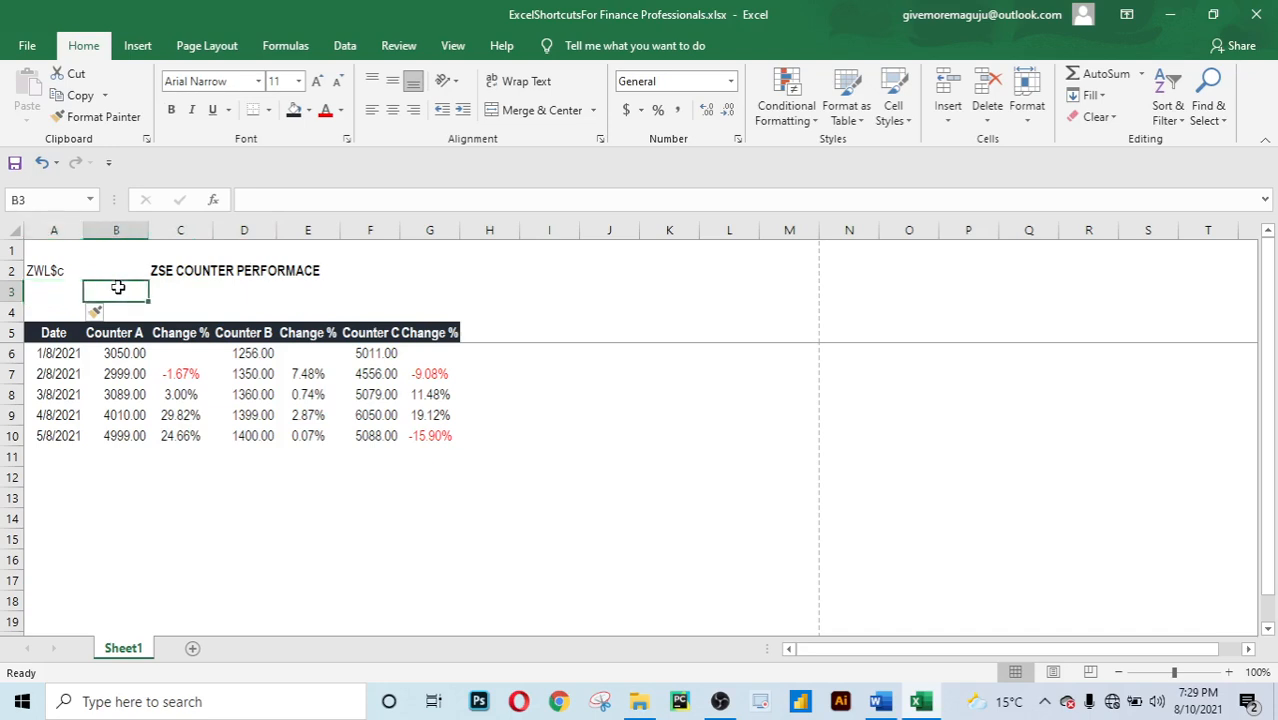
pyautogui.click(160, 272)
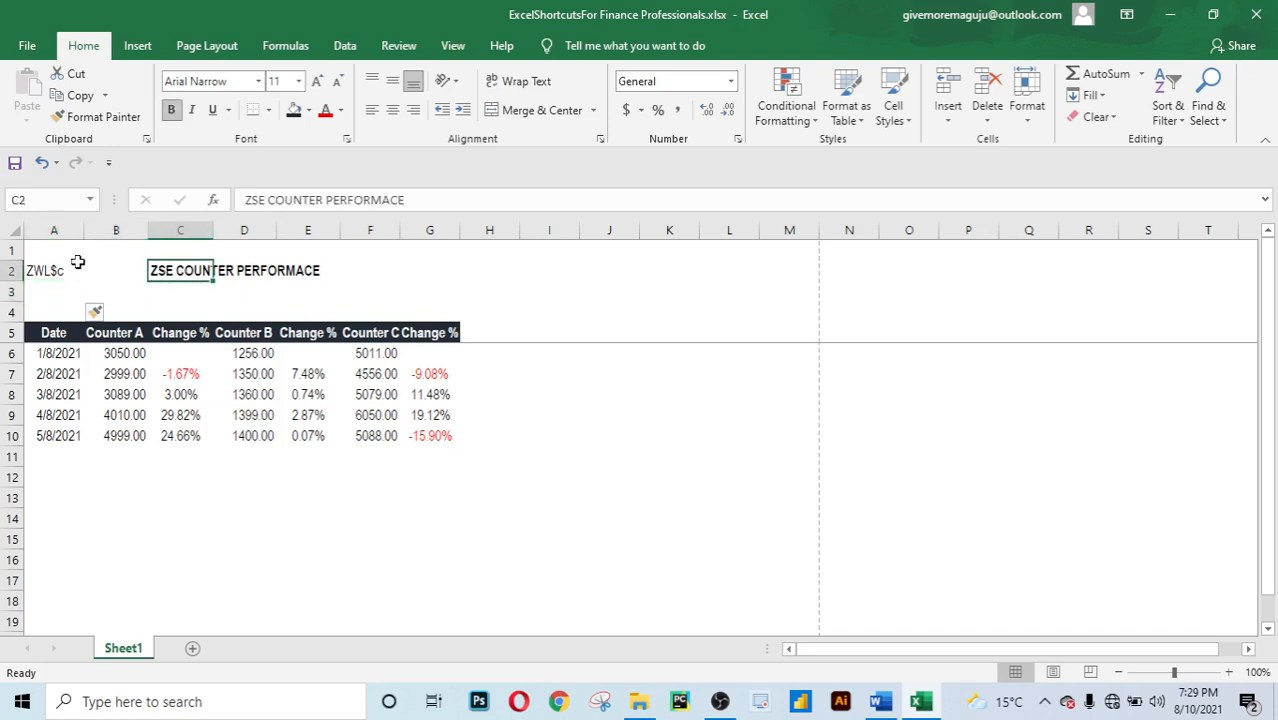
# Insert another sheet row at row 1, above the ZSE COUNTER PERFORMACE title, from cell A1.
pyautogui.click(32, 251)
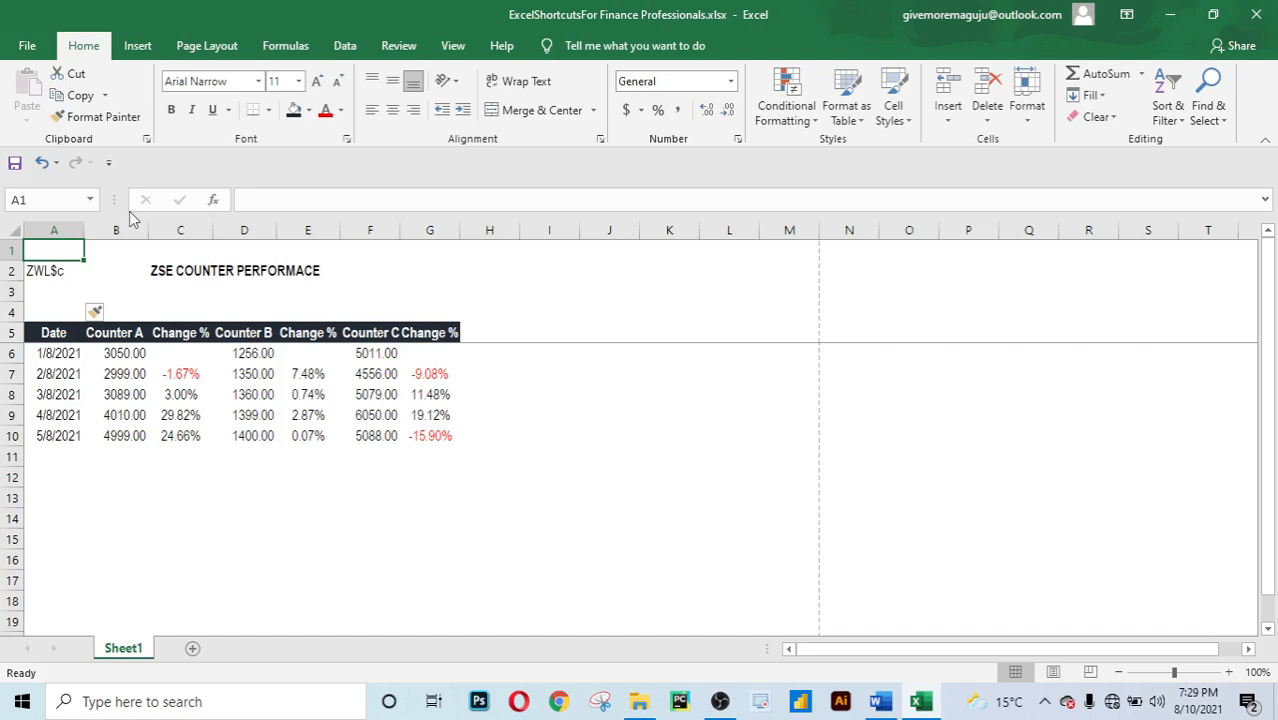
pyautogui.press('alt')
pyautogui.press('h')
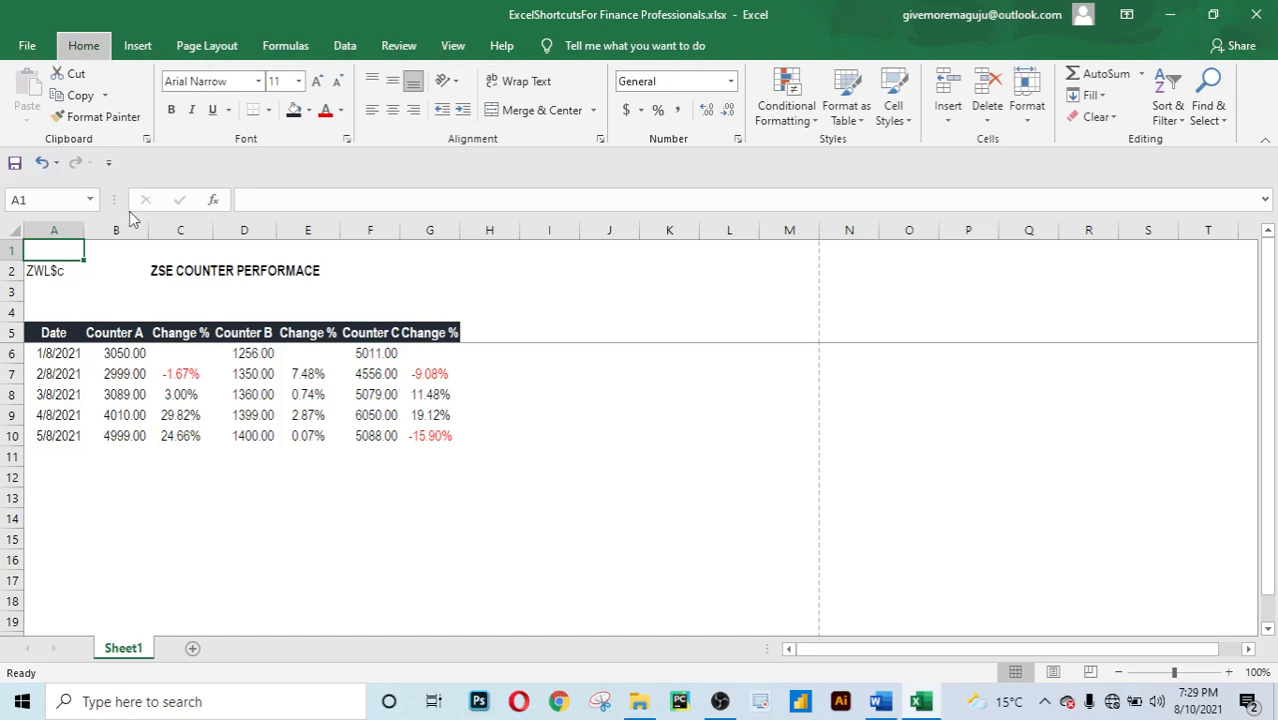
pyautogui.press('i')
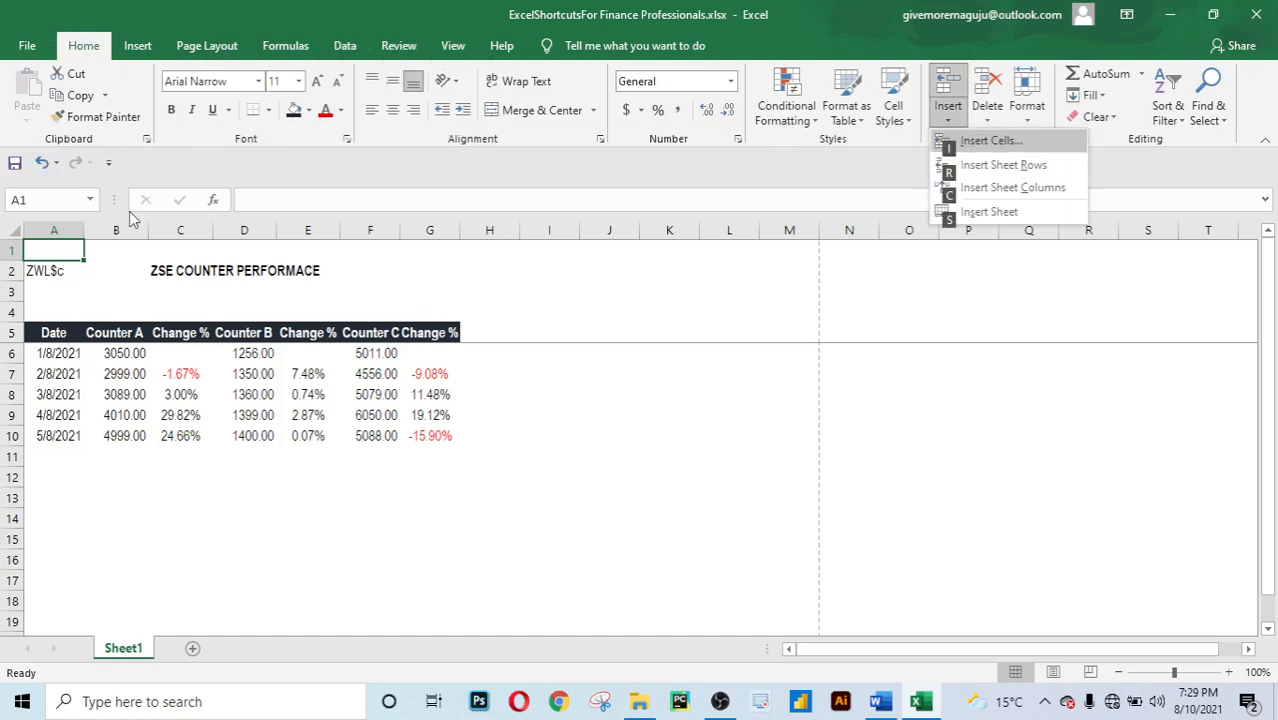
pyautogui.press('r')
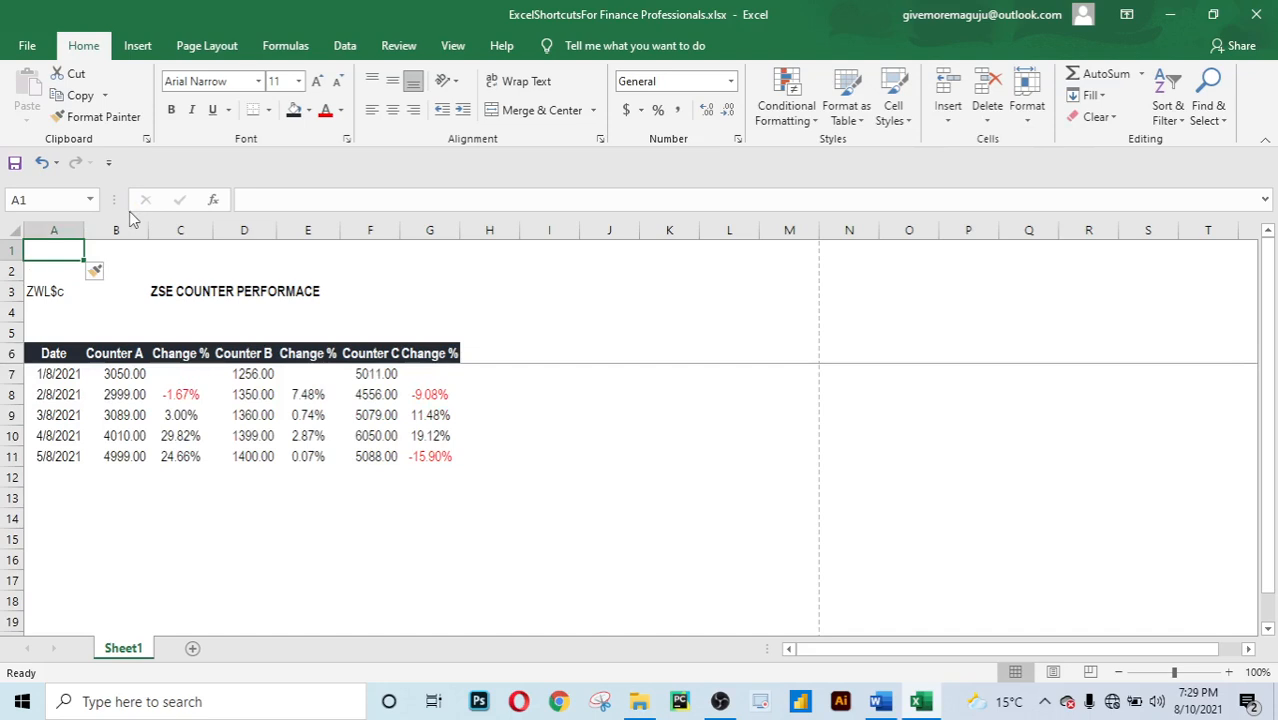
pyautogui.click(124, 332)
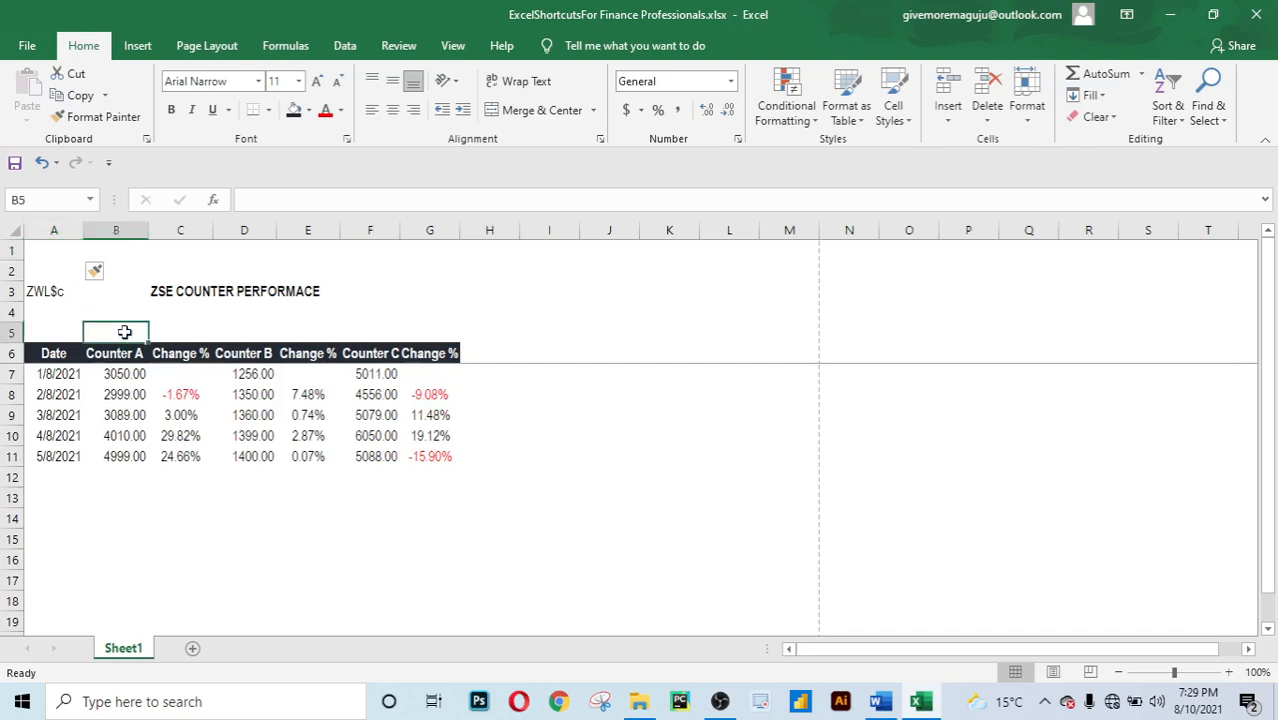
pyautogui.click(172, 345)
pyautogui.click(224, 326)
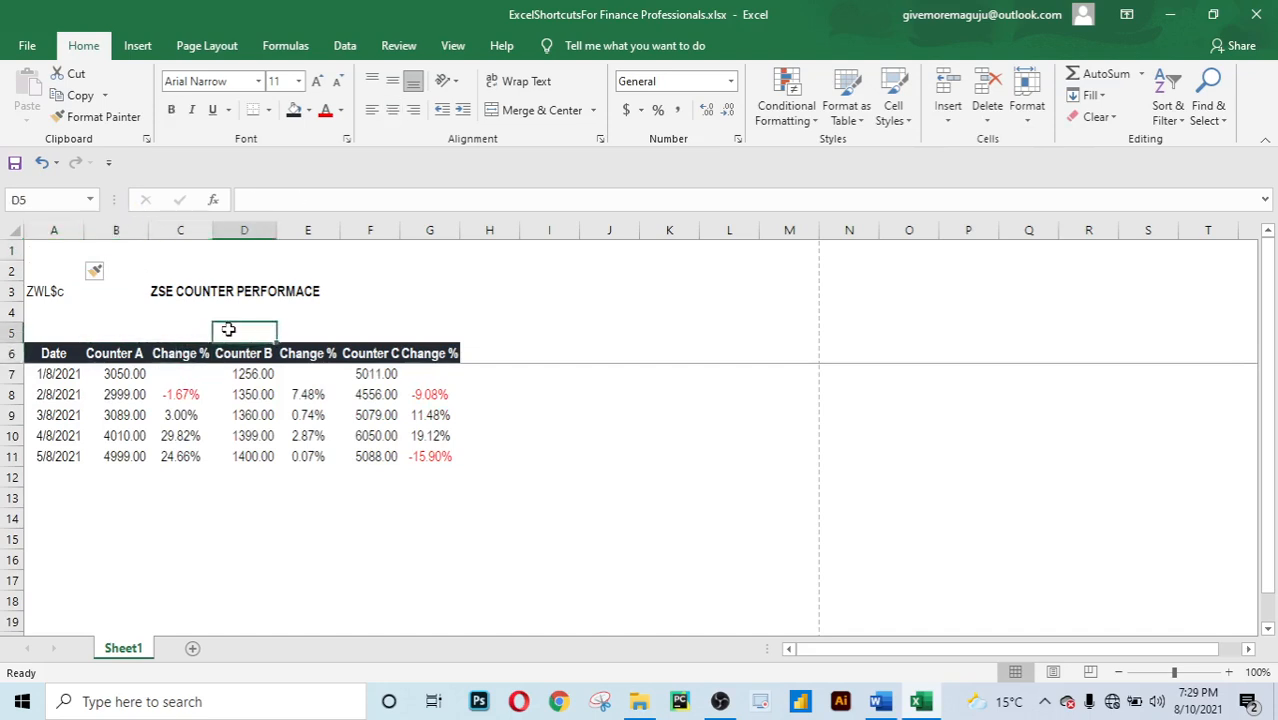
pyautogui.click(207, 521)
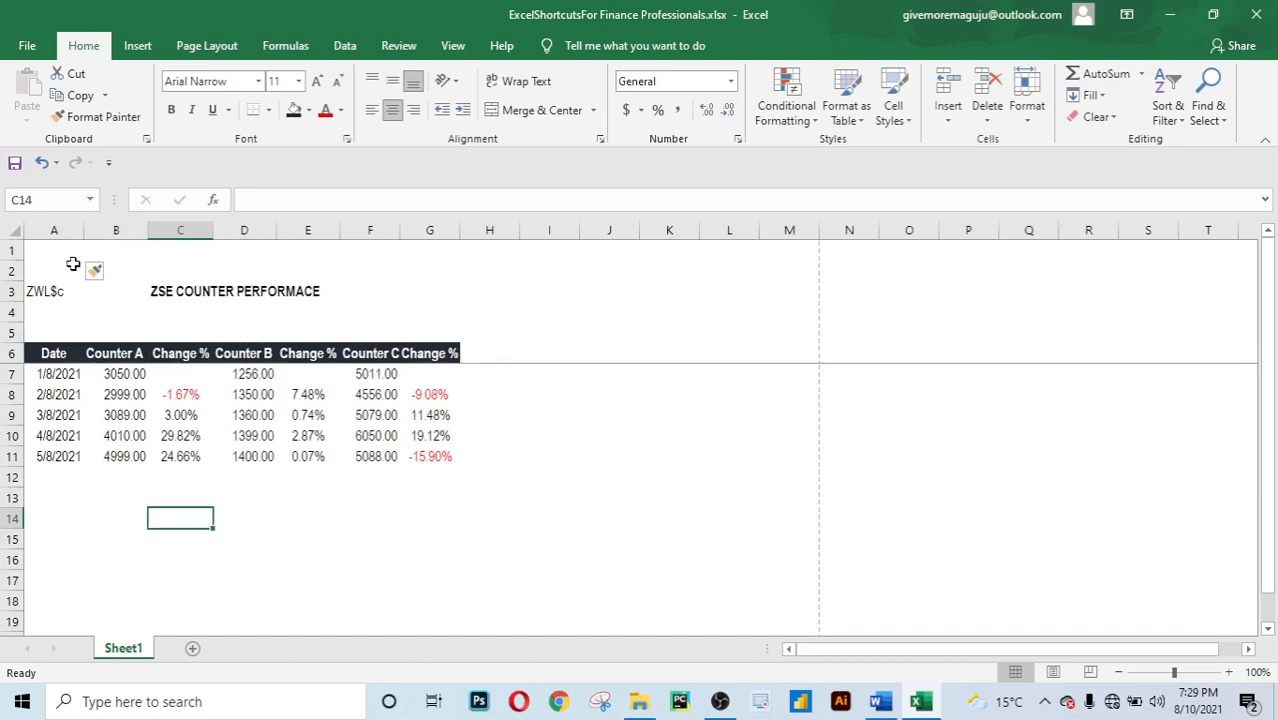
pyautogui.click(76, 266)
pyautogui.click(101, 346)
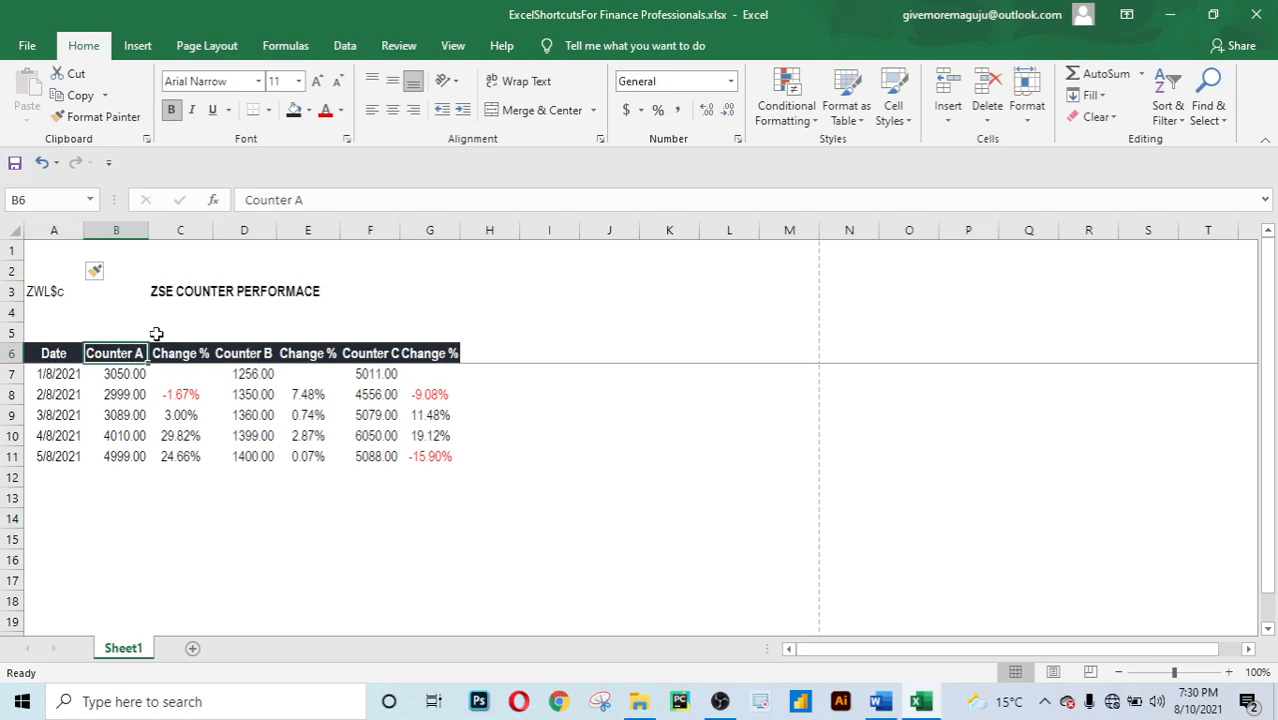
pyautogui.hotkey('shift', 'Right')
pyautogui.hotkey('shift', 'Right')
pyautogui.hotkey('shift', 'Right')
pyautogui.hotkey('shift', 'Right')
pyautogui.hotkey('shift', 'Right')
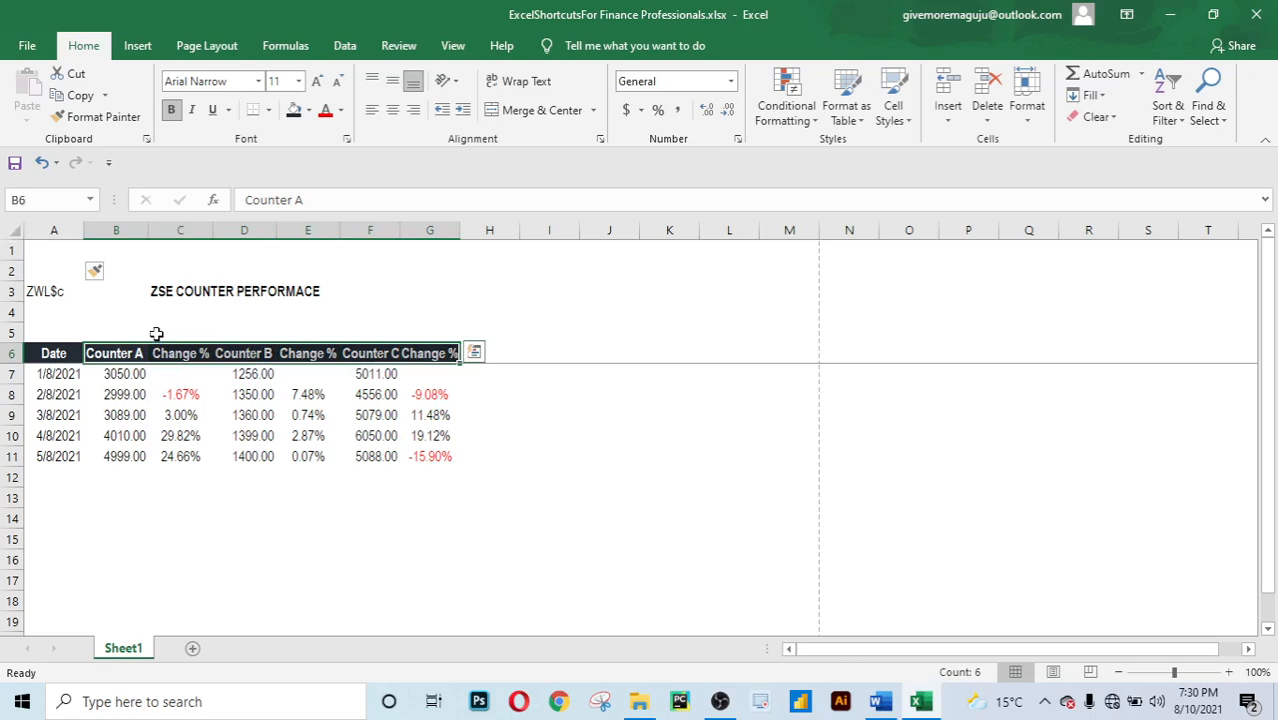
pyautogui.press('Down')
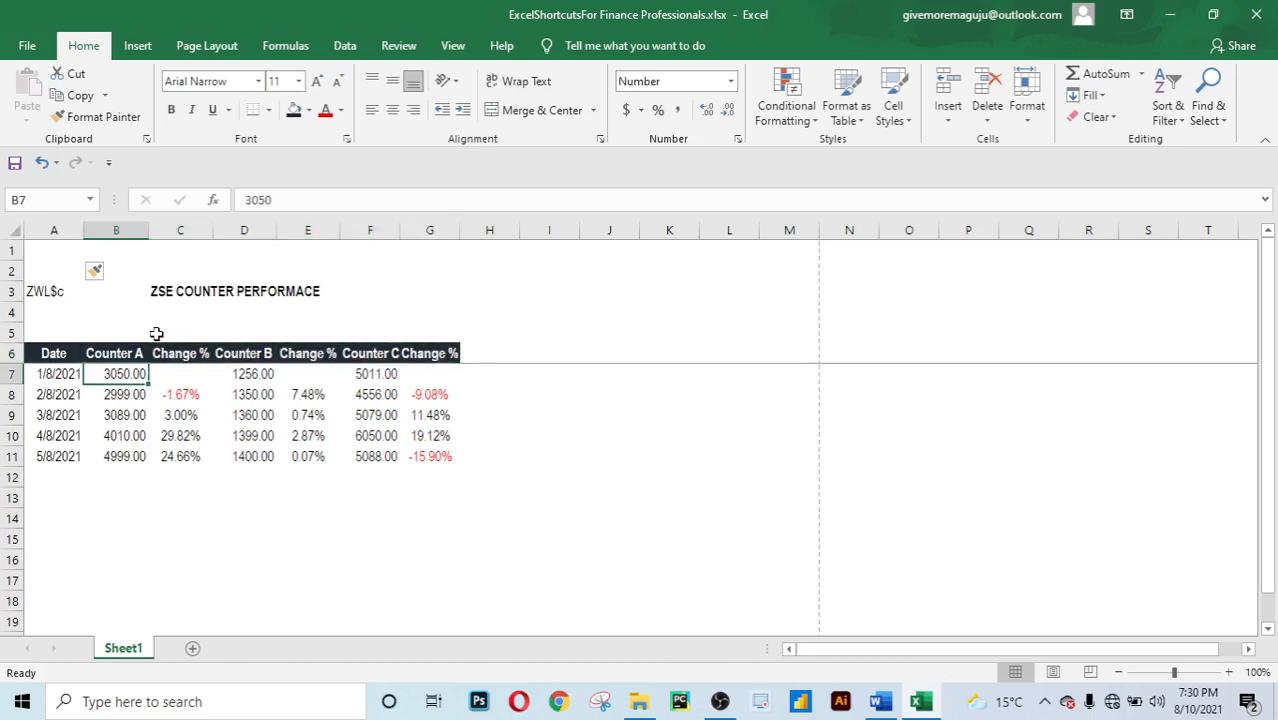
pyautogui.press('Up')
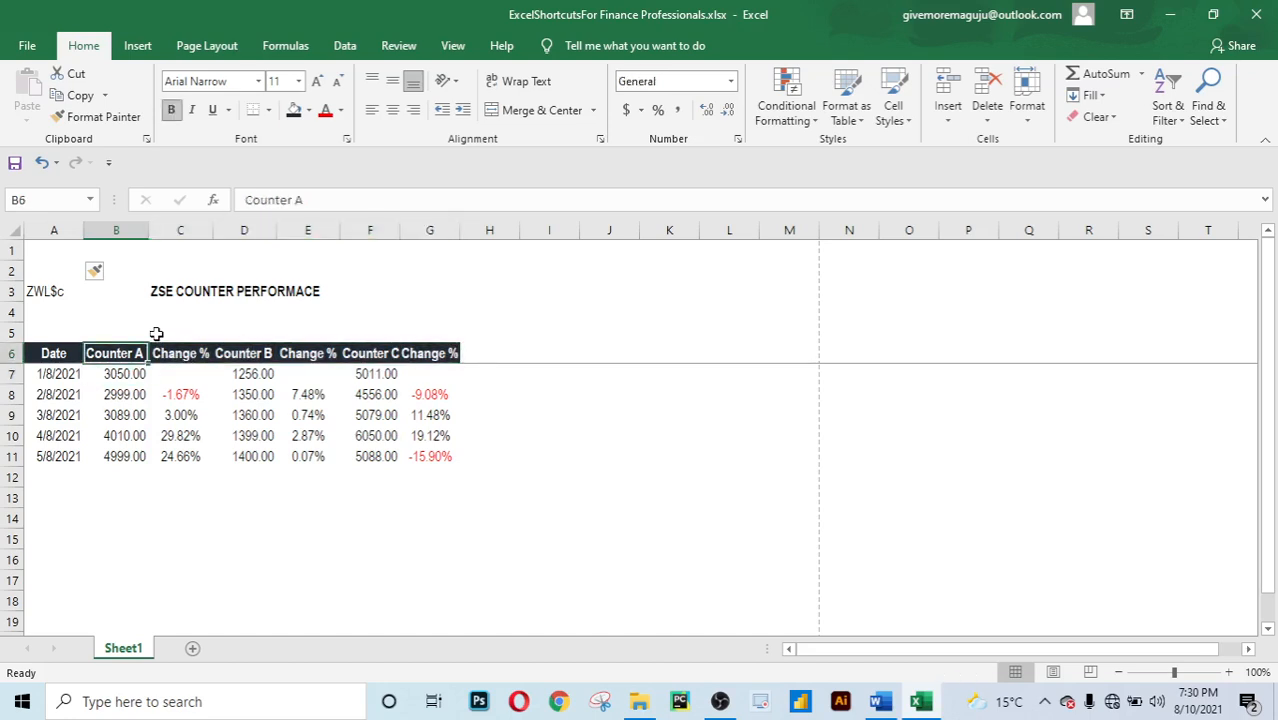
# Set the column width to 13 for columns B to G, from the Counter A header through the last Change % header.
pyautogui.hotkey('shift', 'Right')
pyautogui.hotkey('shift', 'Right')
pyautogui.hotkey('shift', 'Right')
pyautogui.hotkey('shift', 'Right')
pyautogui.hotkey('shift', 'Right')
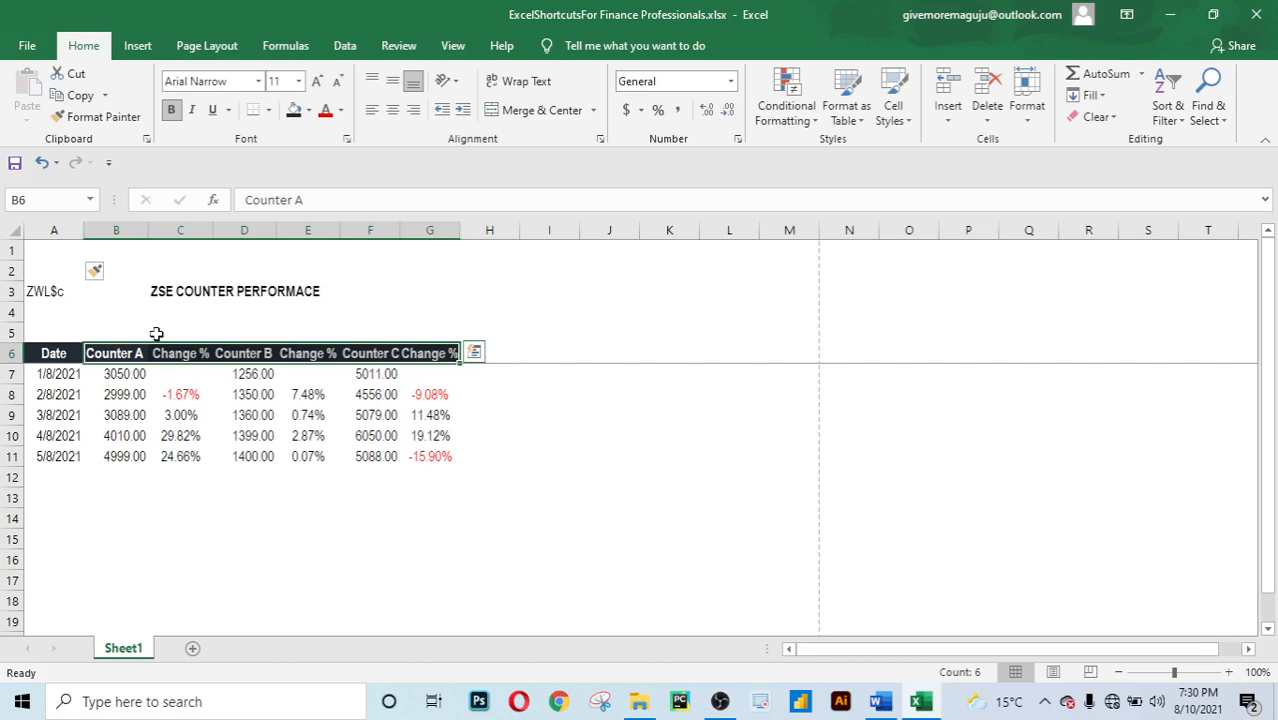
pyautogui.press('alt')
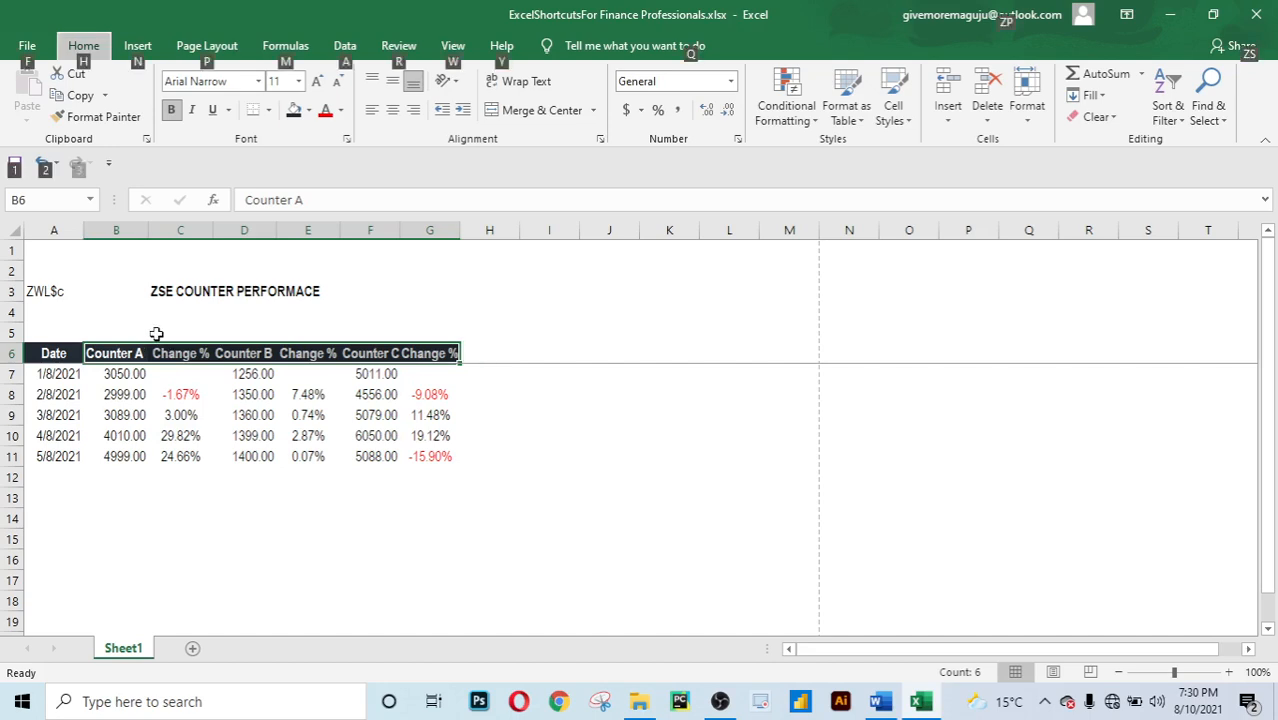
pyautogui.press('h')
pyautogui.press('o')
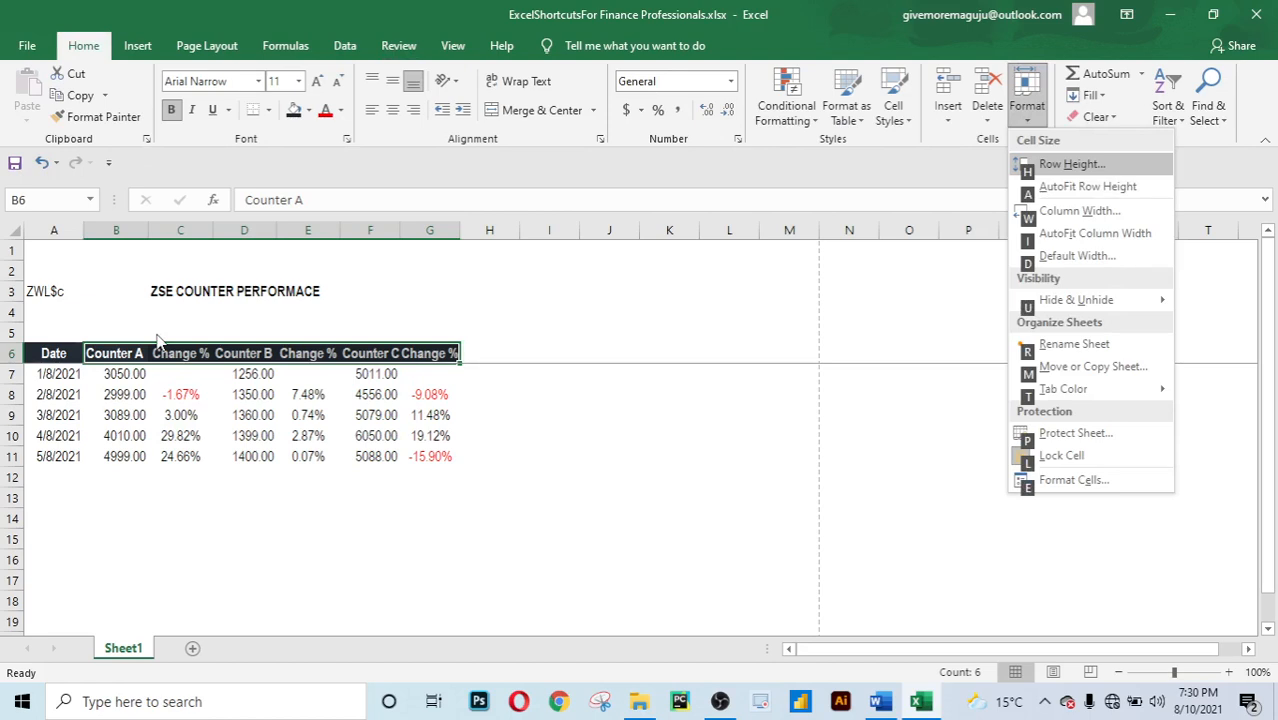
pyautogui.press('w')
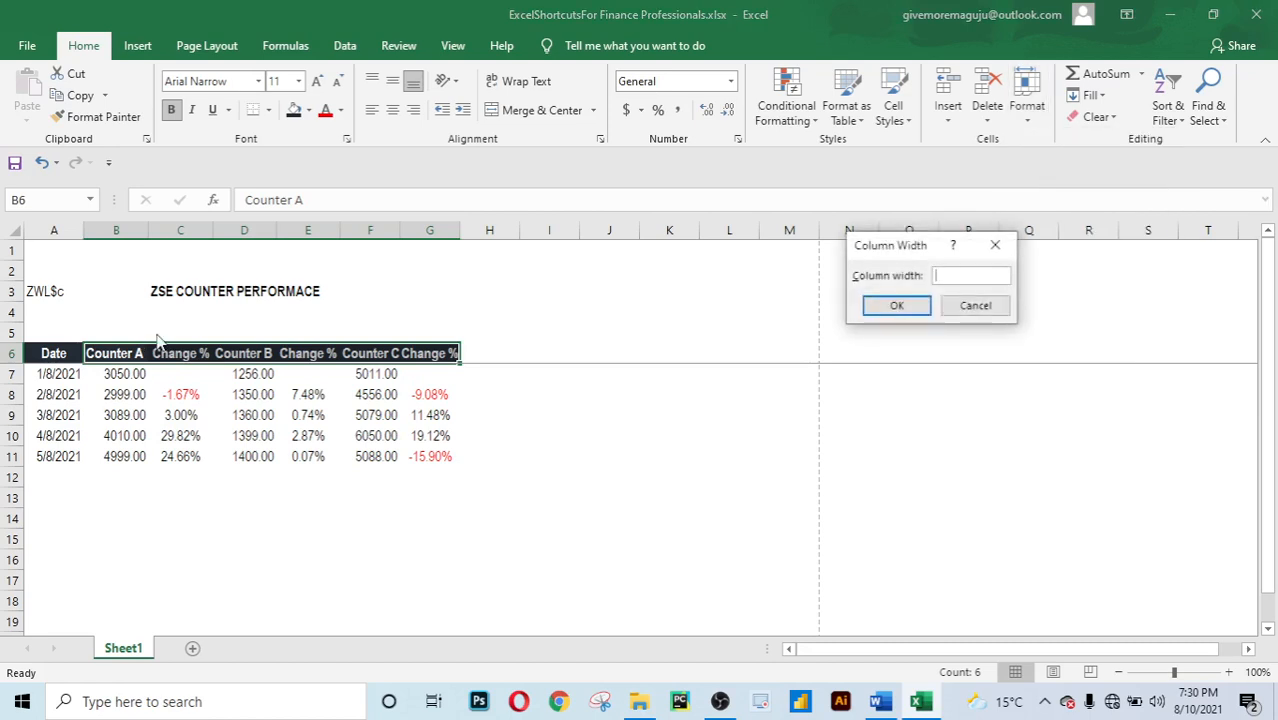
pyautogui.write('13')
pyautogui.press('Return')
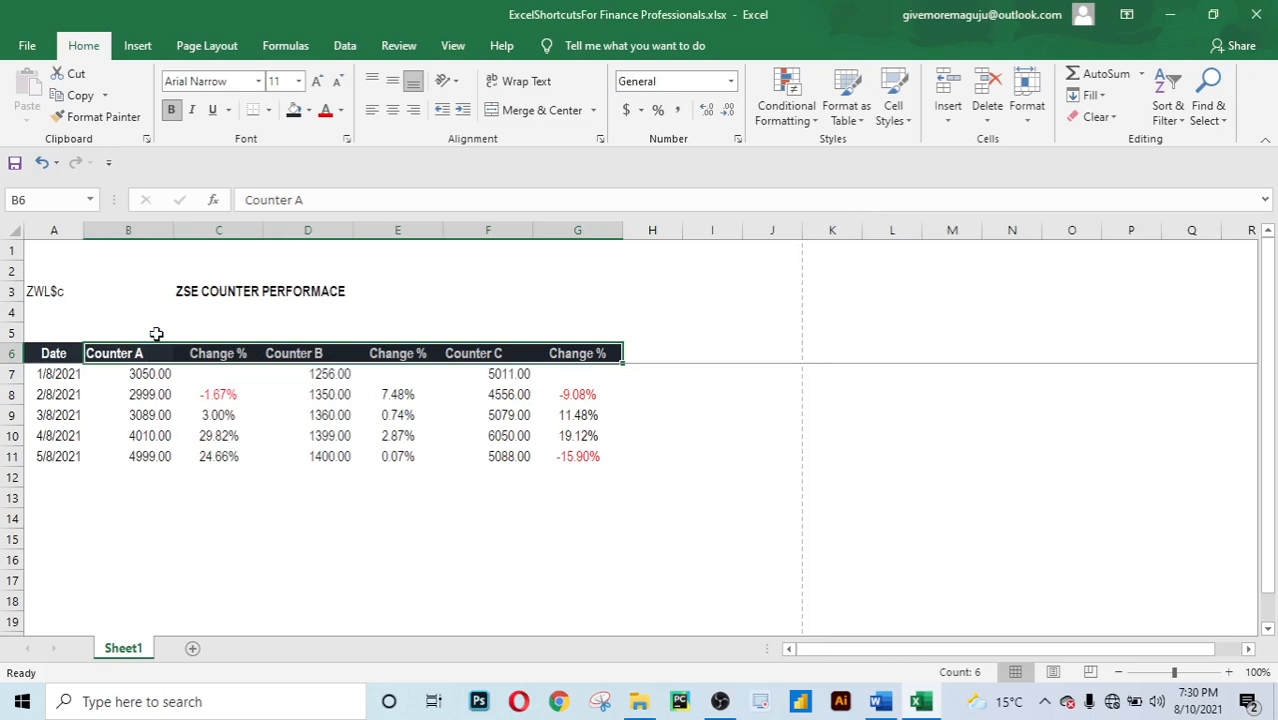
# Right-align the Counter A header in cell B6.
pyautogui.press('Down')
pyautogui.press('Up')
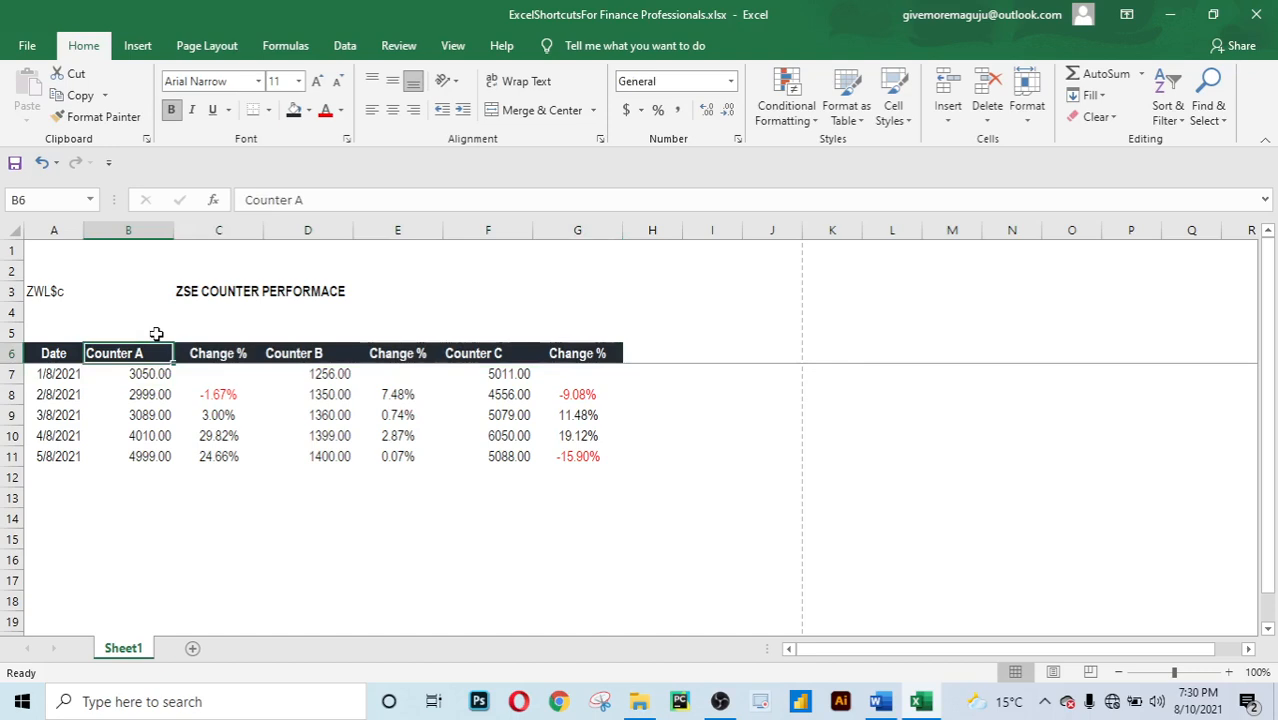
pyautogui.press('Down')
pyautogui.press('Up')
pyautogui.press('alt')
pyautogui.press('h')
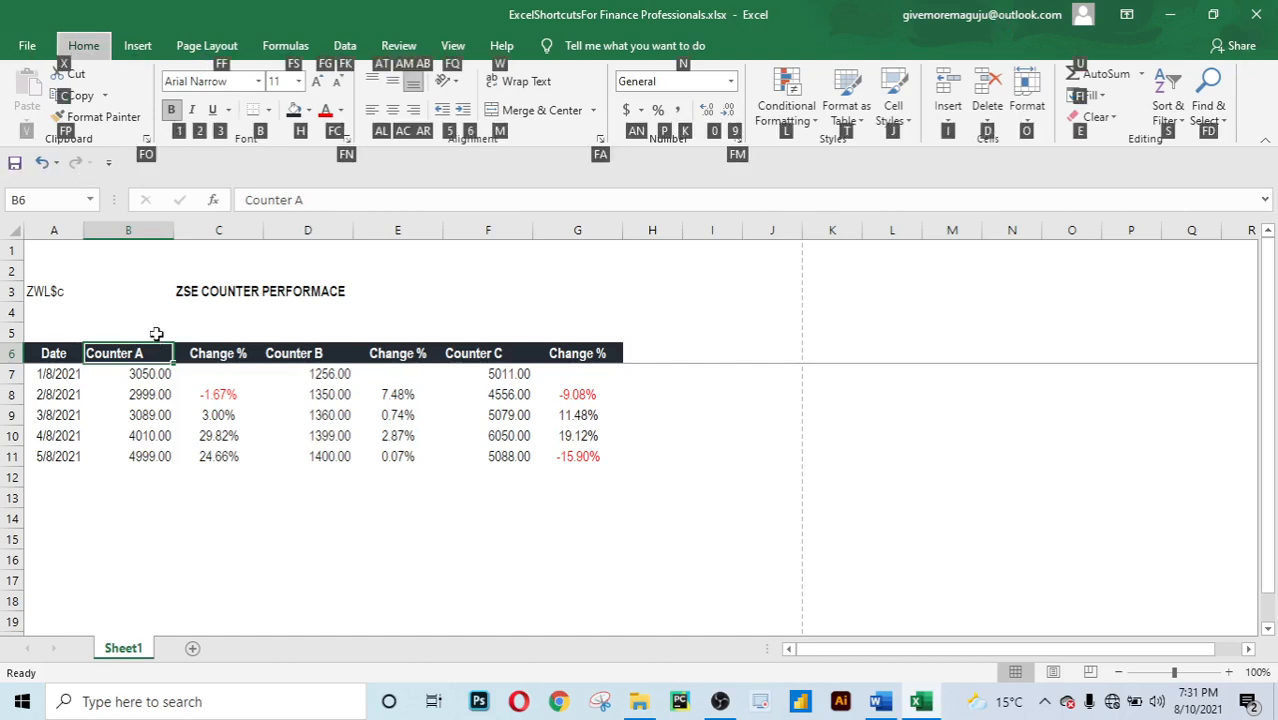
pyautogui.press('a')
pyautogui.press('r')
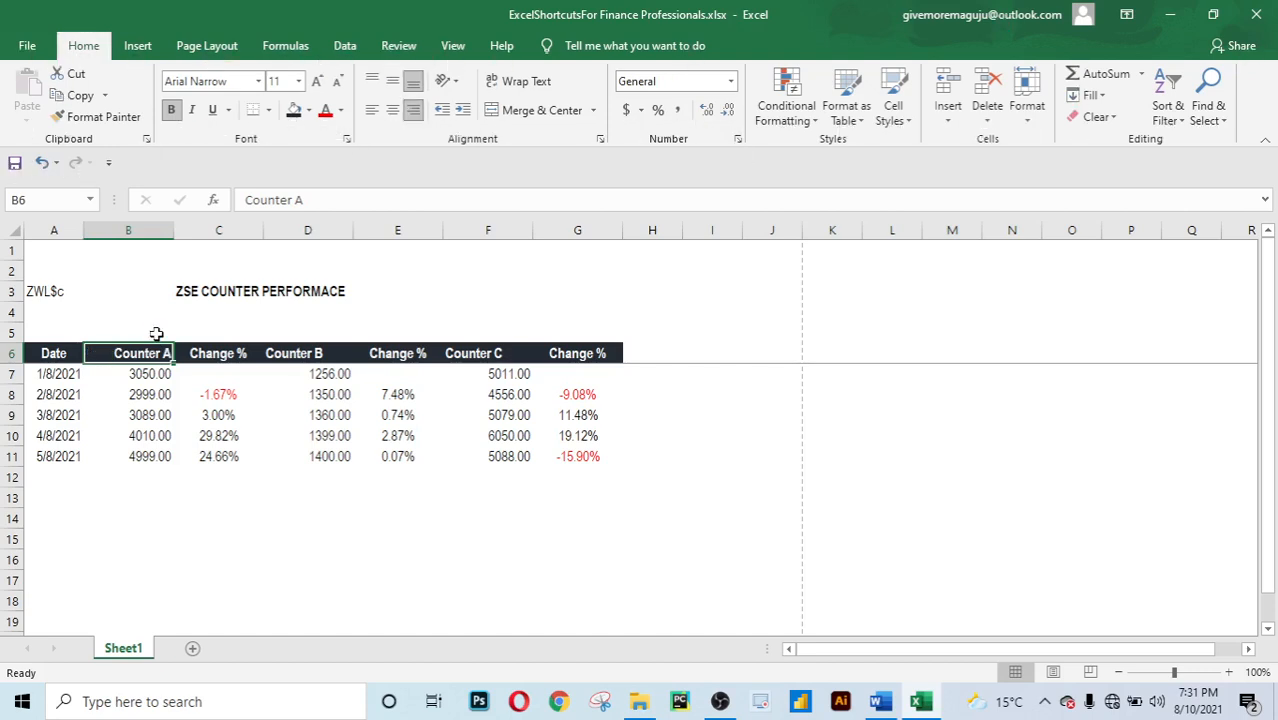
# Right-align the Counter B header in cell D6.
pyautogui.press('Down')
pyautogui.press('Up')
pyautogui.press('Right')
pyautogui.press('Right')
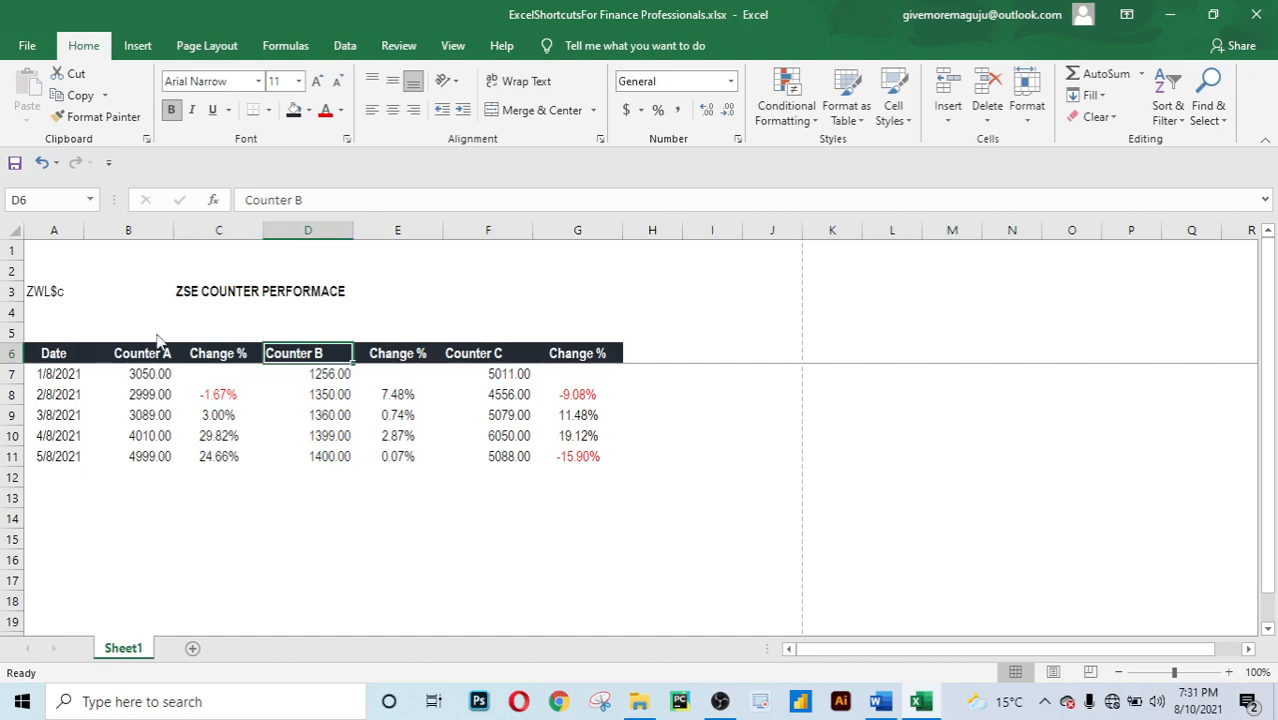
pyautogui.press('alt')
pyautogui.press('h')
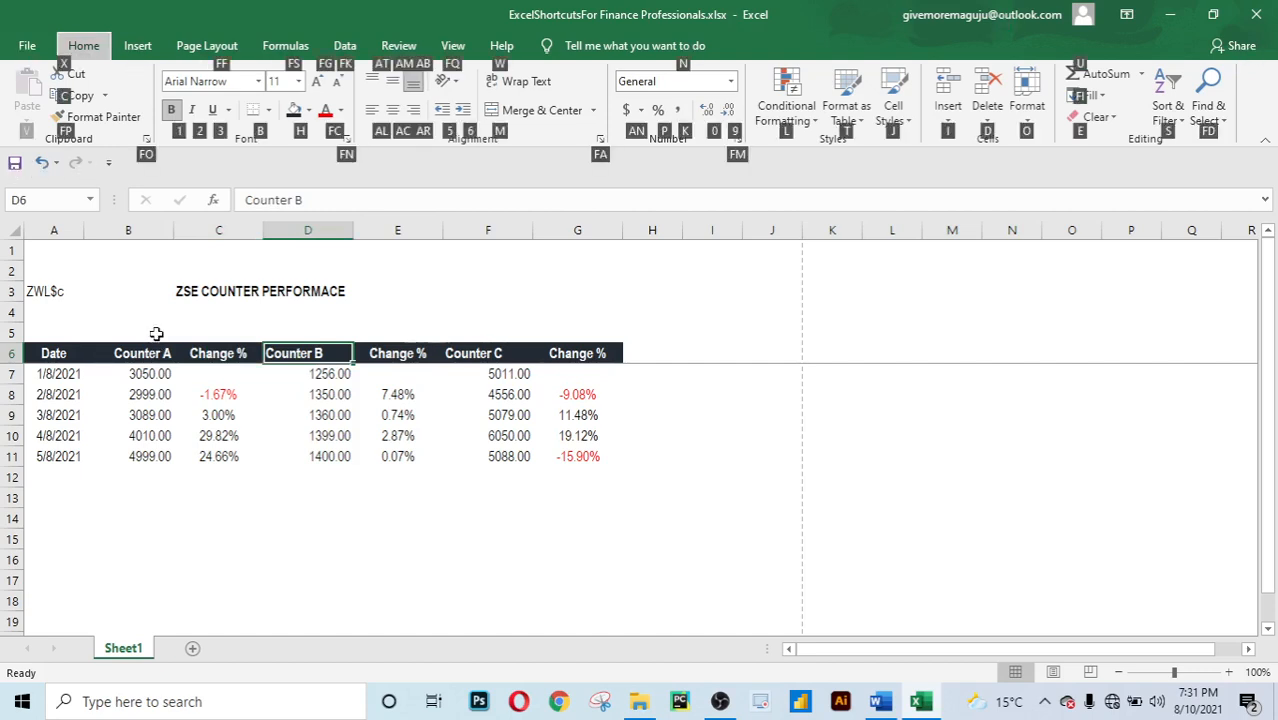
pyautogui.press('a')
pyautogui.press('r')
# Right-align the Counter C header in cell F6.
pyautogui.press('Right')
pyautogui.press('Right')
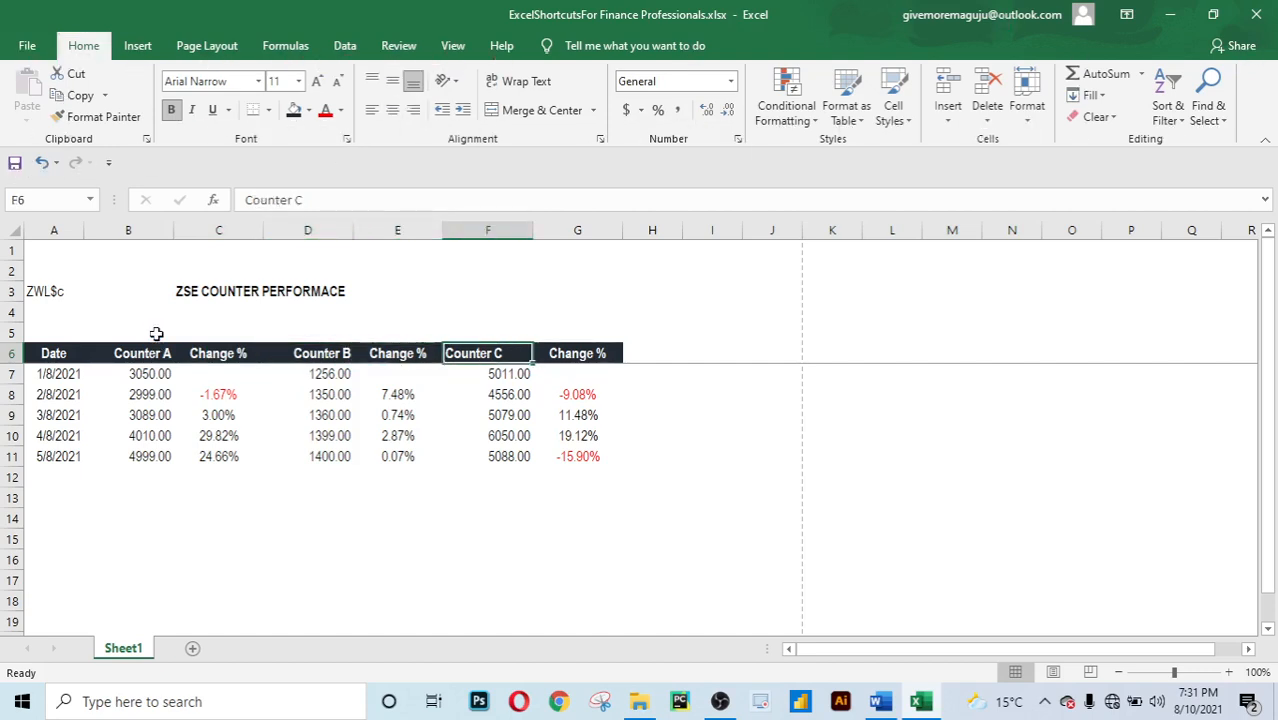
pyautogui.press('alt')
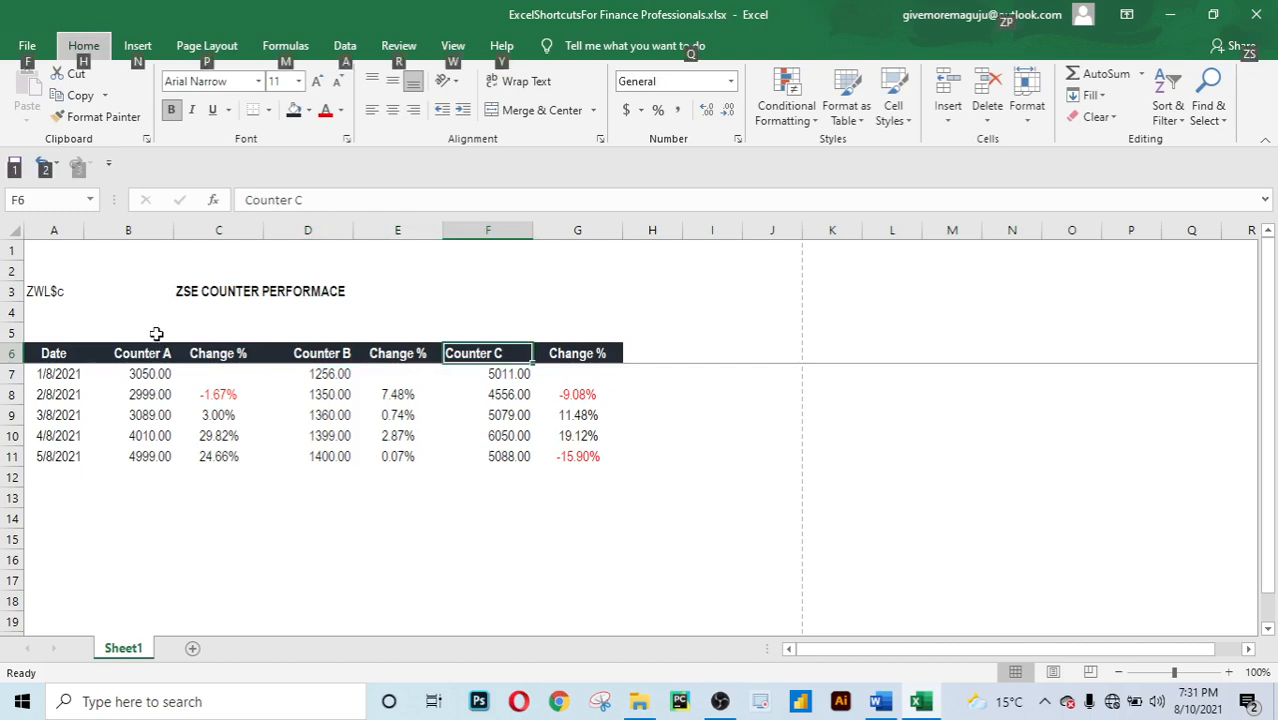
pyautogui.press('h')
pyautogui.press('a')
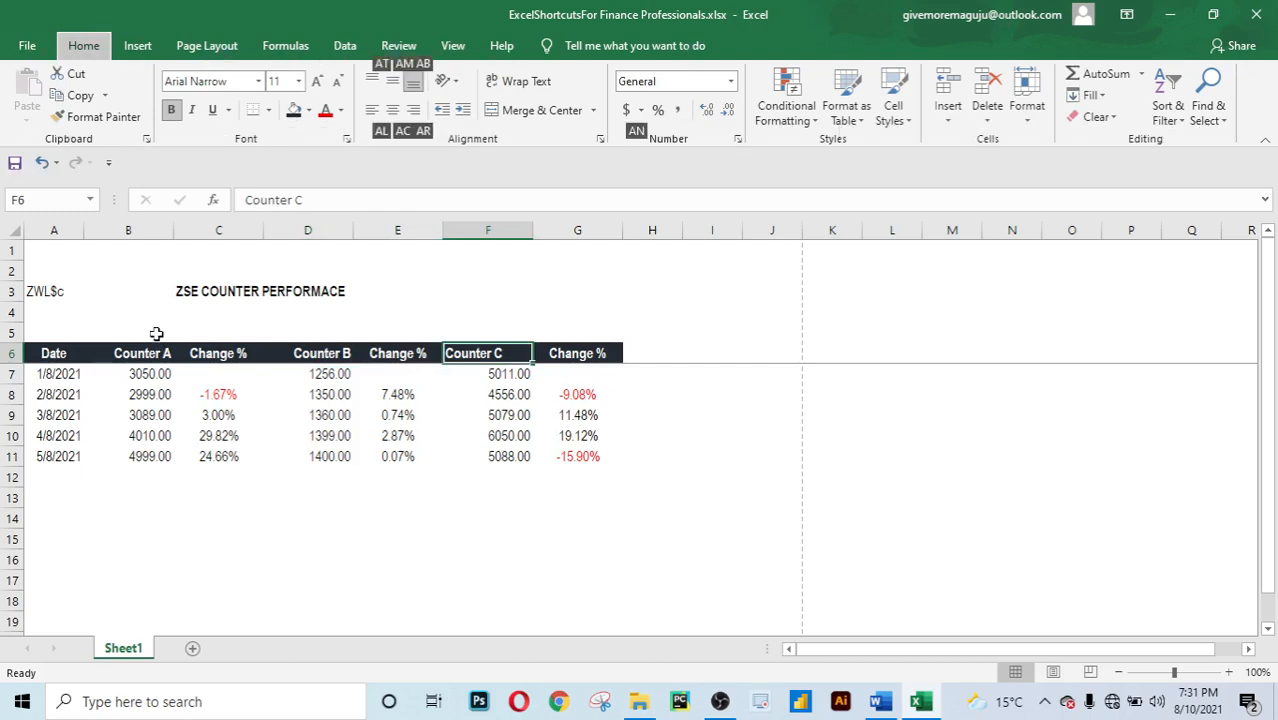
pyautogui.press('r')
pyautogui.press('Down')
pyautogui.press('Down')
pyautogui.press('Down')
pyautogui.press('Down')
pyautogui.press('Down')
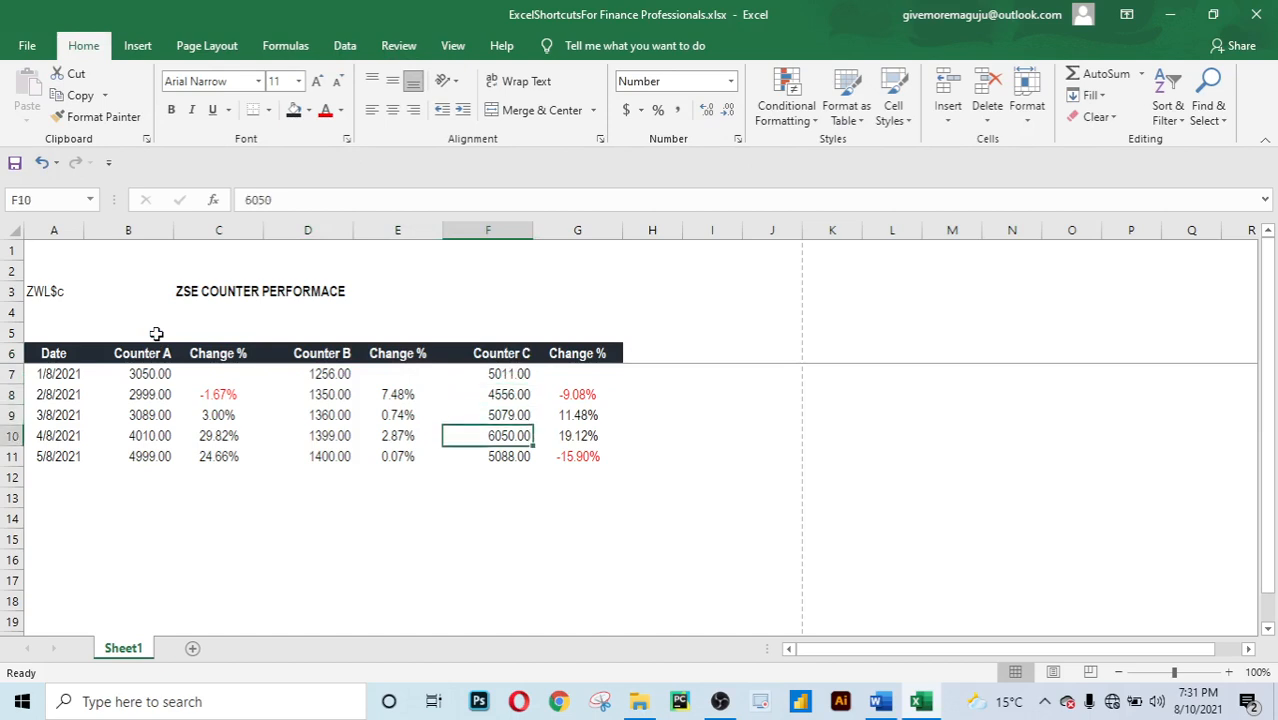
pyautogui.press('Left')
pyautogui.press('Left')
pyautogui.press('Left')
pyautogui.press('Left')
pyautogui.press('Left')
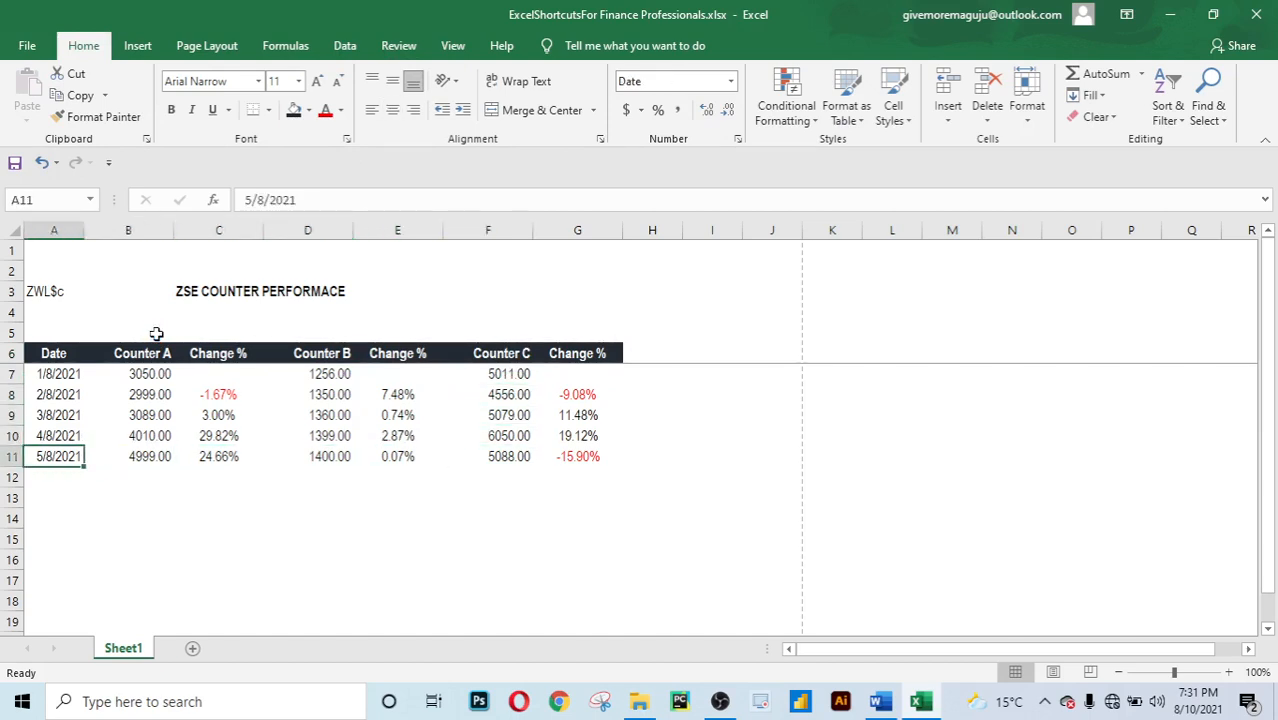
# Select the first date cell, A7, directly below the Date header.
pyautogui.click(245, 480)
pyautogui.press('Up')
pyautogui.press('Up')
pyautogui.press('Up')
pyautogui.press('Up')
pyautogui.press('Up')
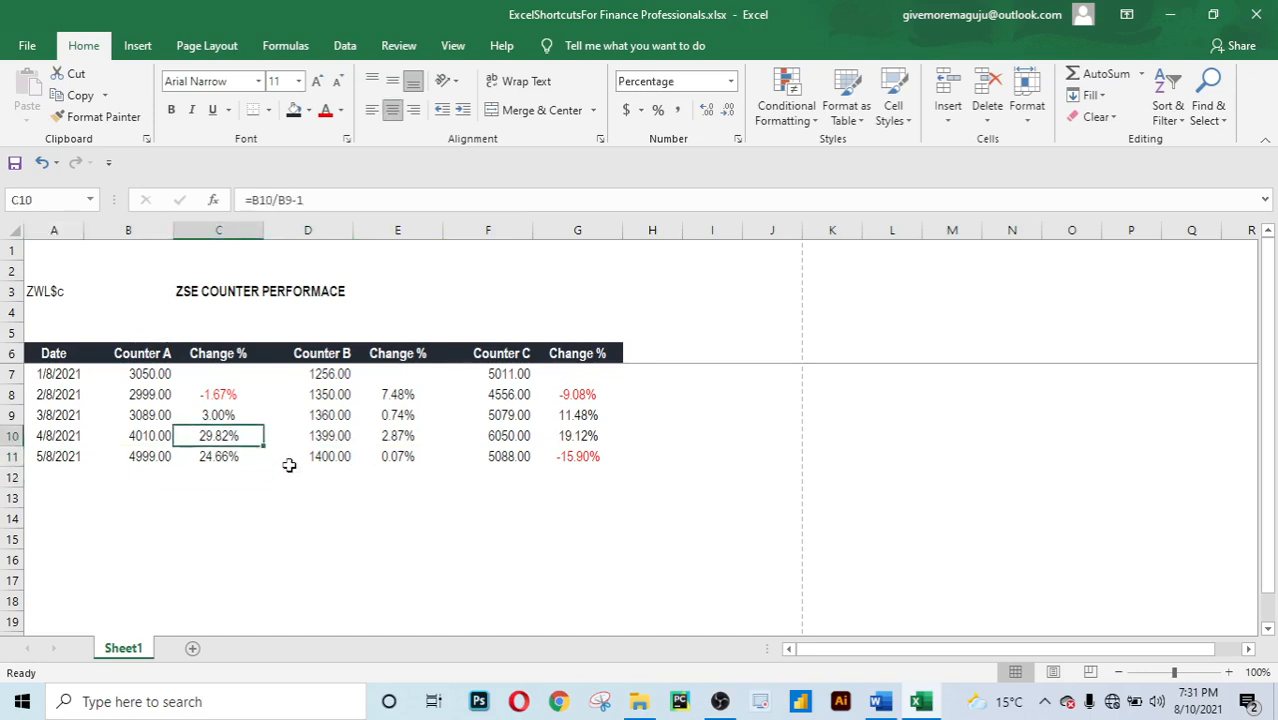
pyautogui.press('Left')
pyautogui.press('Left')
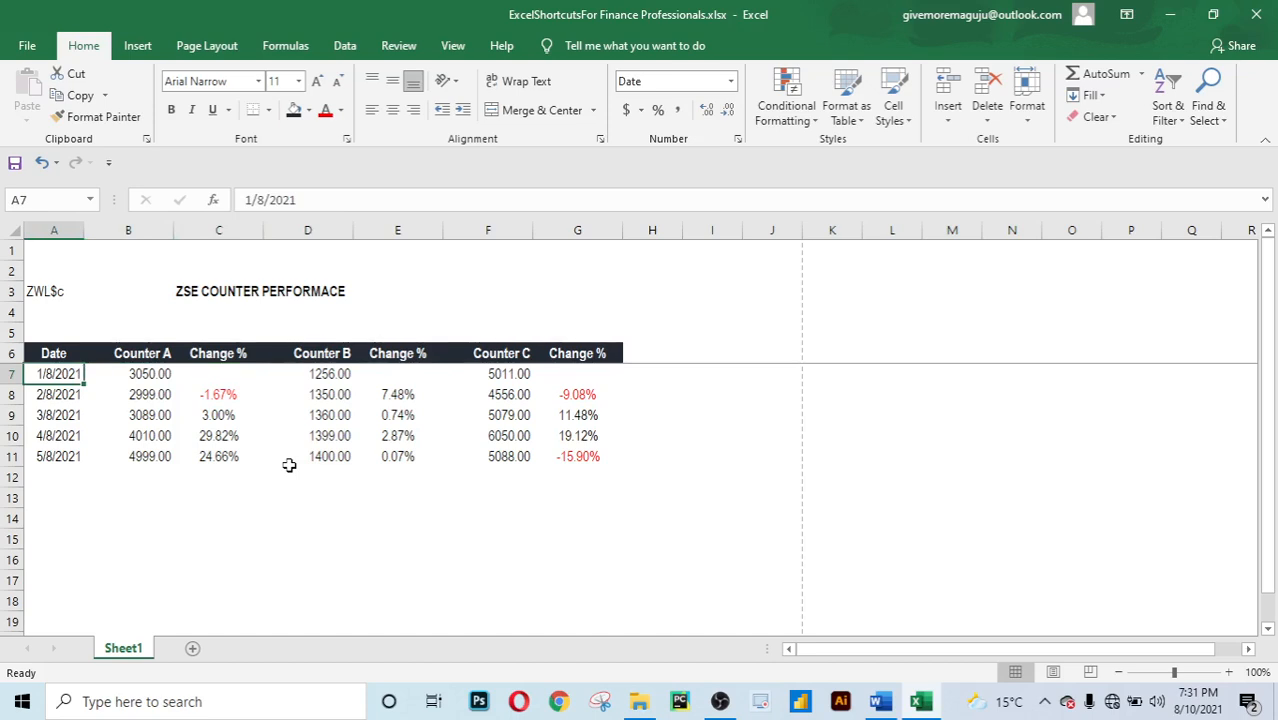
# Set the row height of the table's data rows, A7 through G11, to 17.
pyautogui.hotkey('ctrl', 'shift', 'Down')
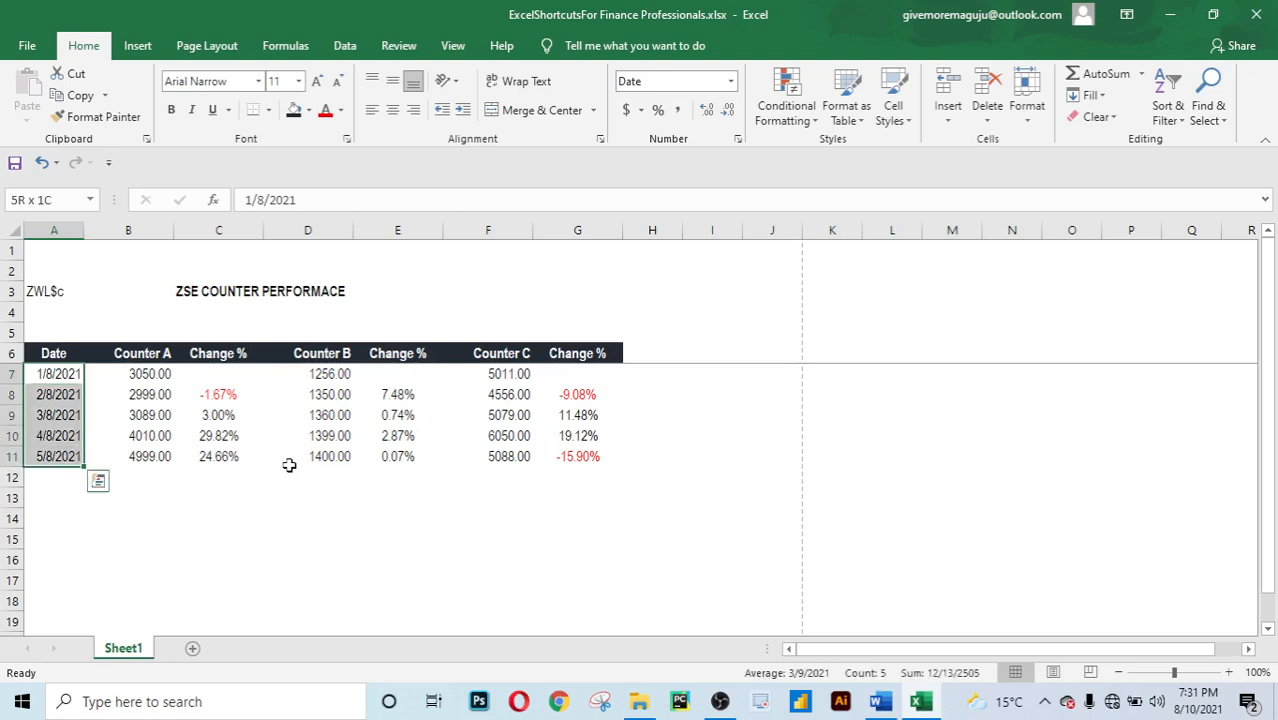
pyautogui.hotkey('ctrl', 'shift', 'Right')
pyautogui.hotkey('ctrl', 'shift', 'Right')
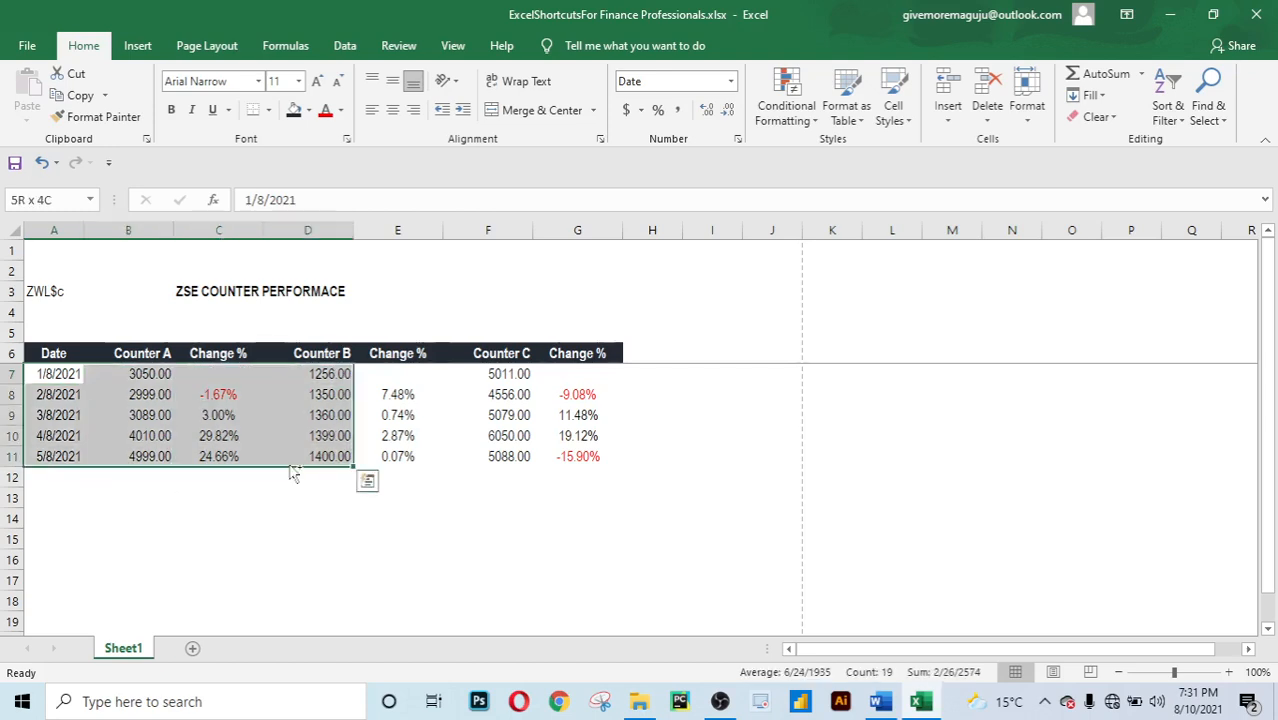
pyautogui.hotkey('ctrl', 'shift', 'Right')
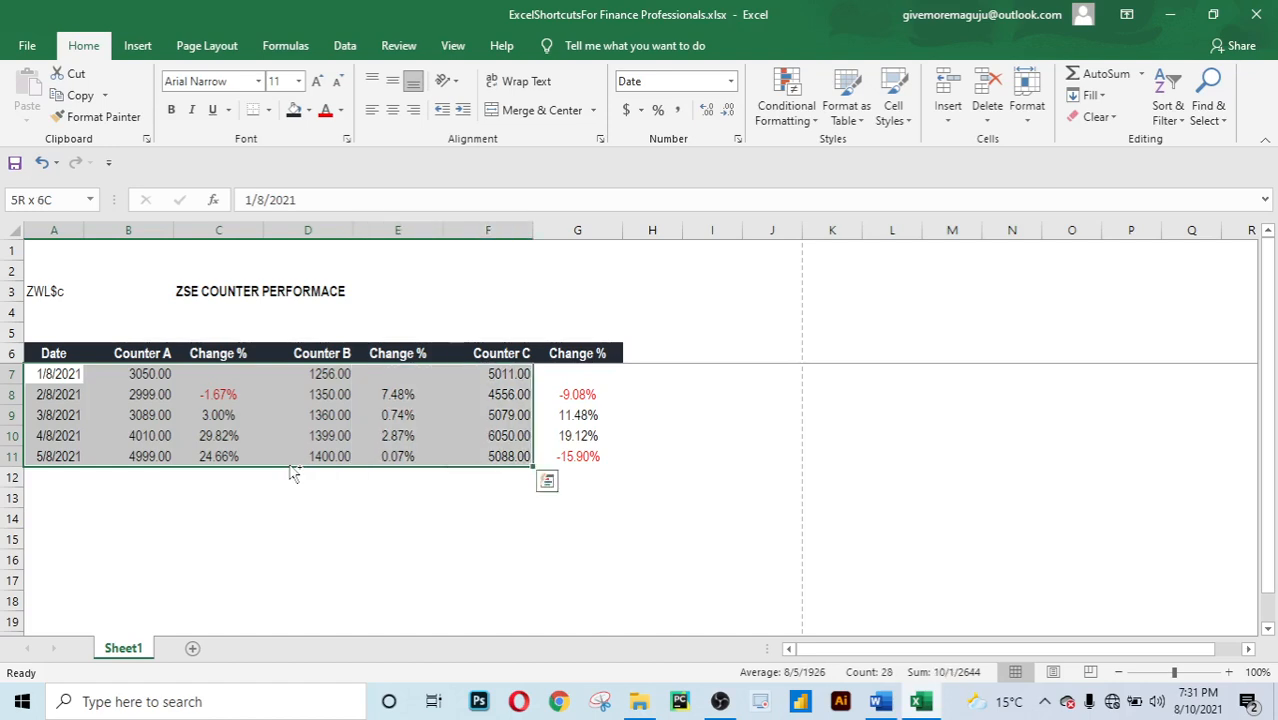
pyautogui.hotkey('ctrl', 'shift', 'Right')
pyautogui.hotkey('ctrl', 'shift', 'Left')
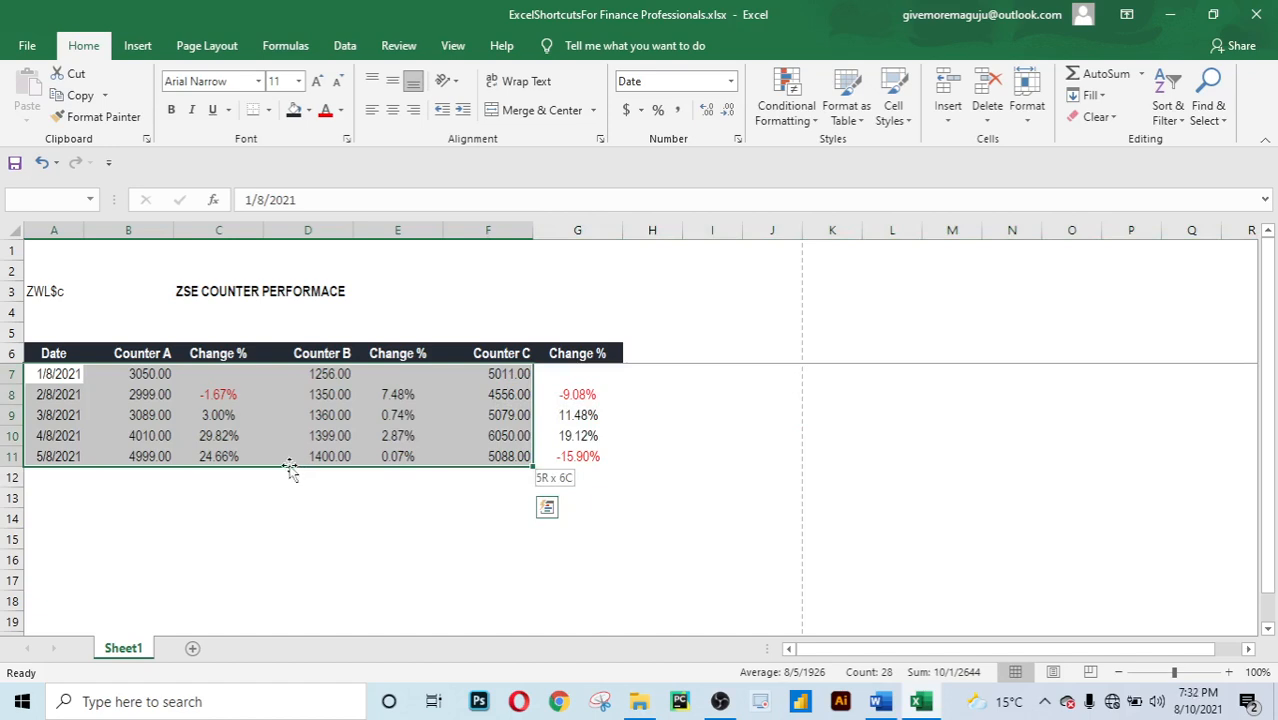
pyautogui.hotkey('shift', 'Right')
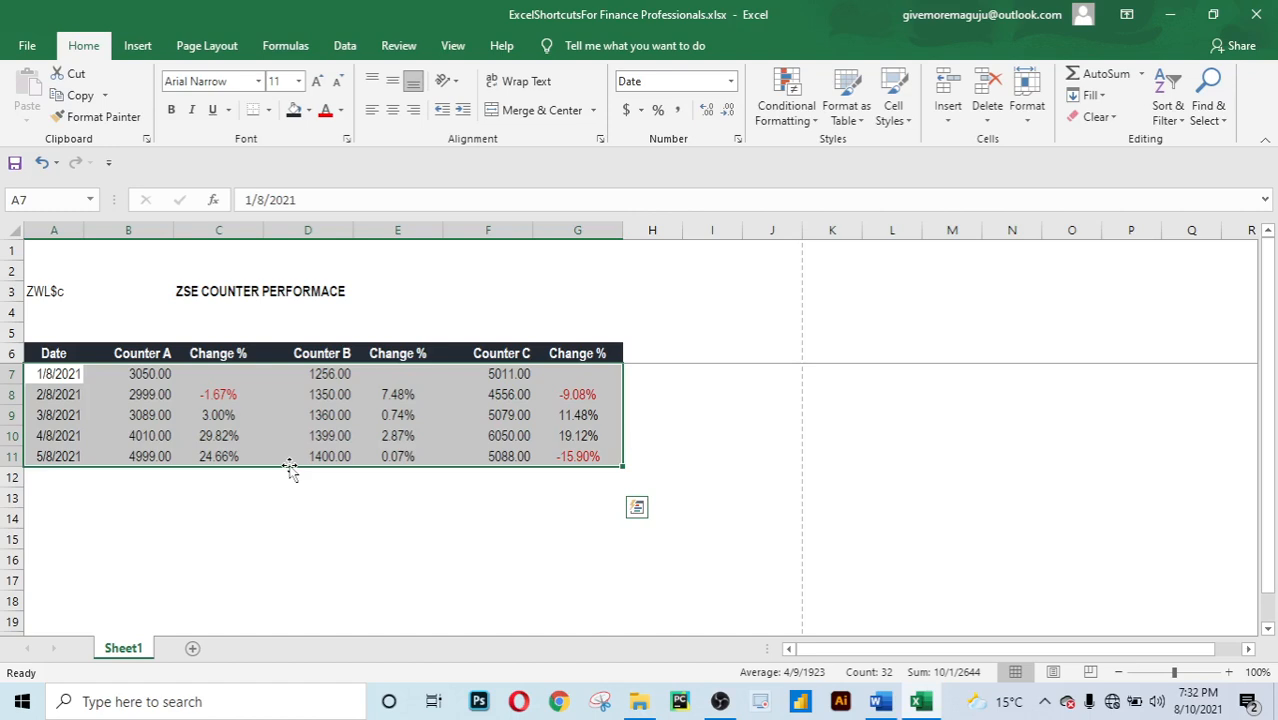
pyautogui.press('alt')
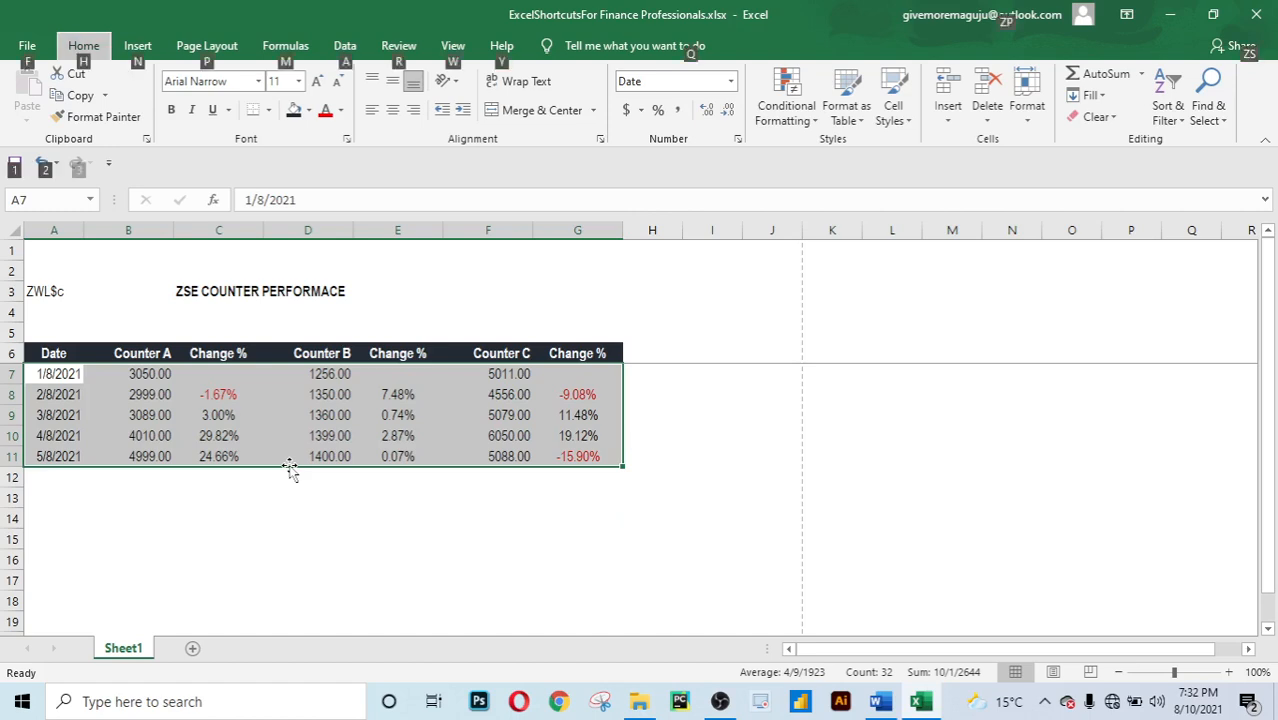
pyautogui.press('h')
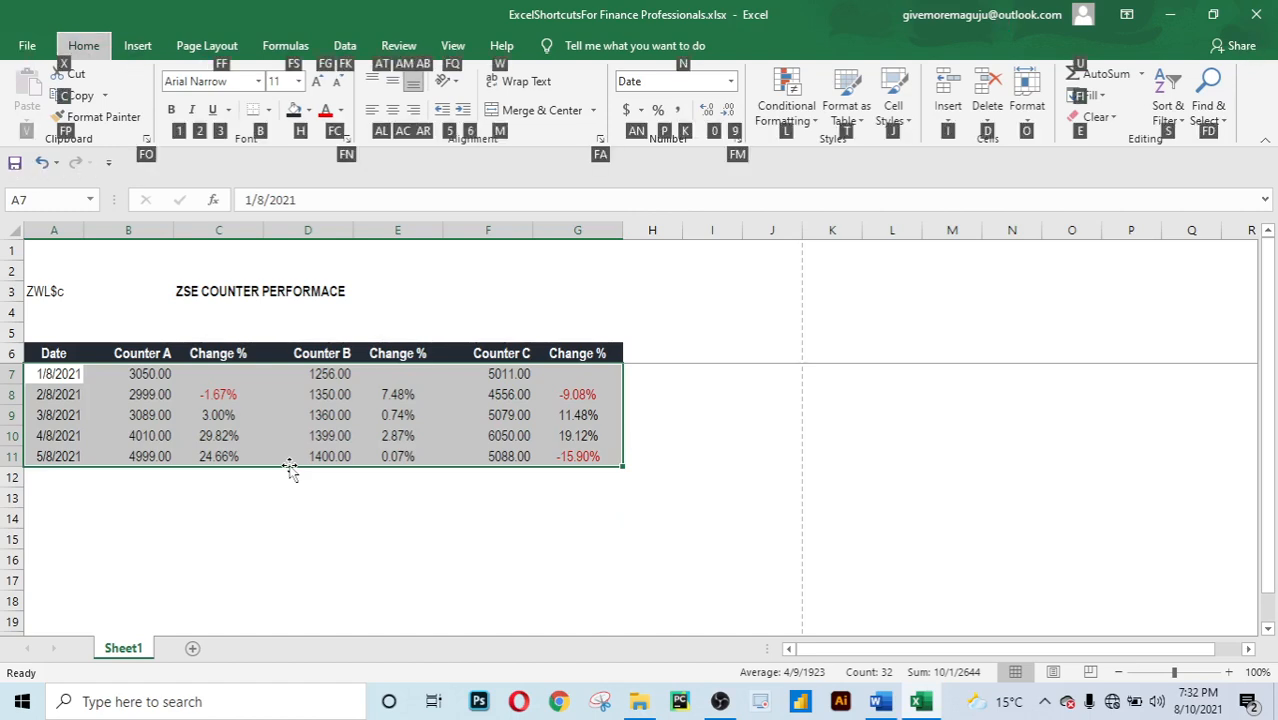
pyautogui.press('o')
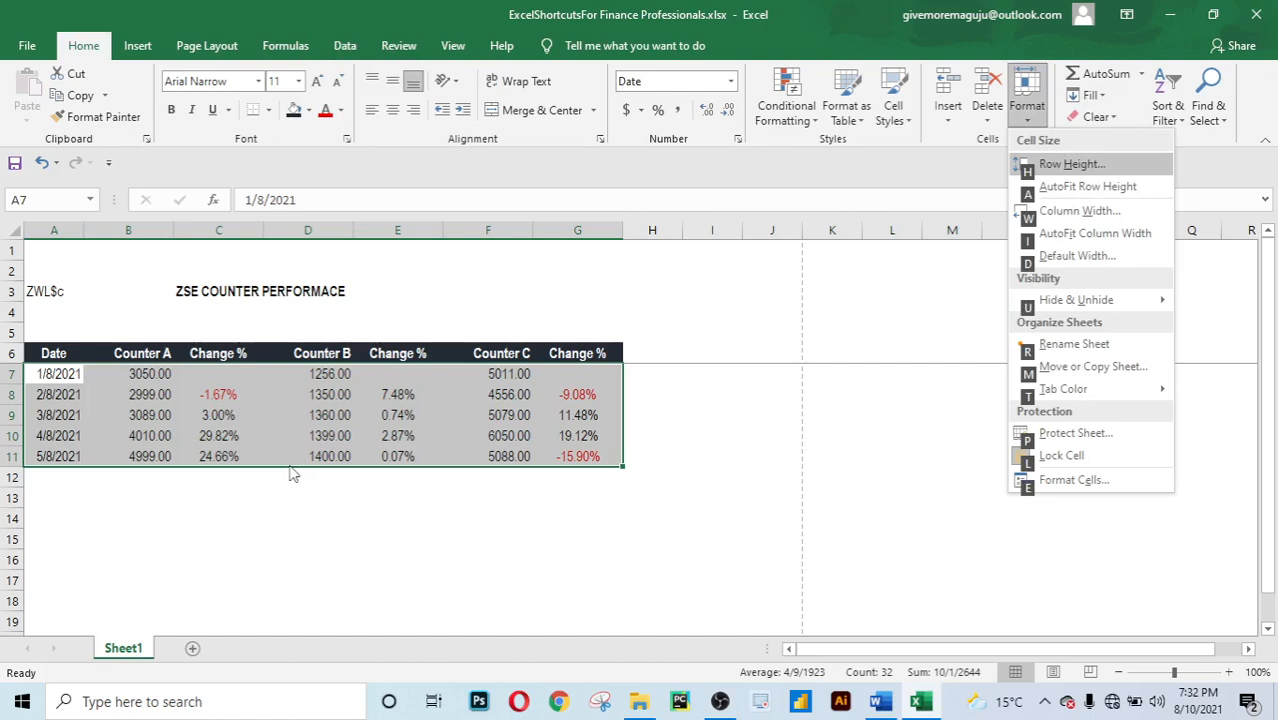
pyautogui.press('h')
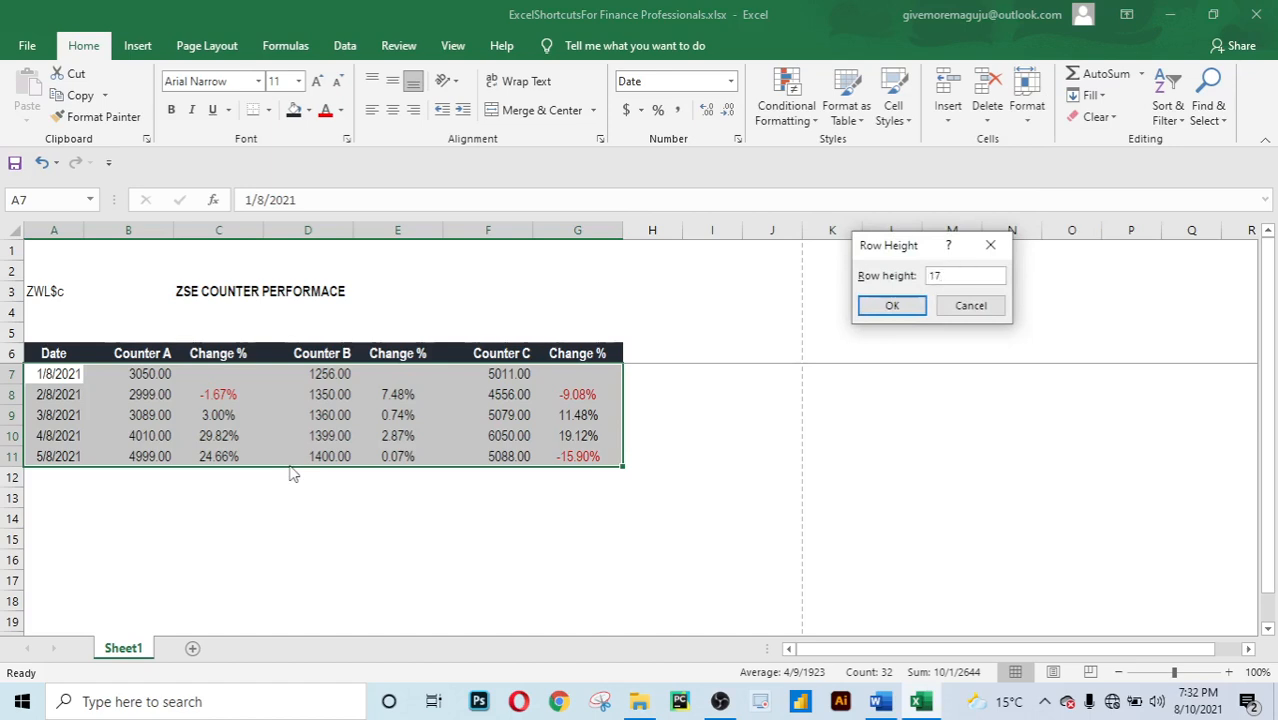
pyautogui.press('Return')
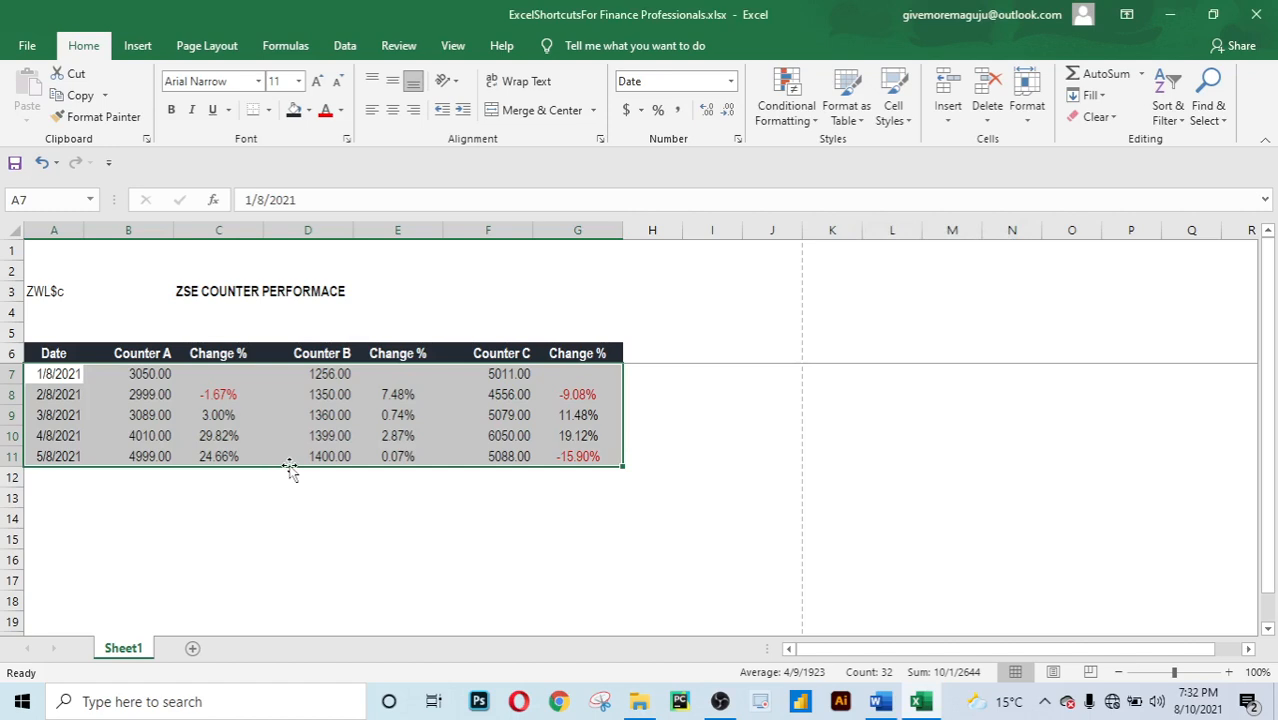
pyautogui.click(333, 512)
pyautogui.click(242, 495)
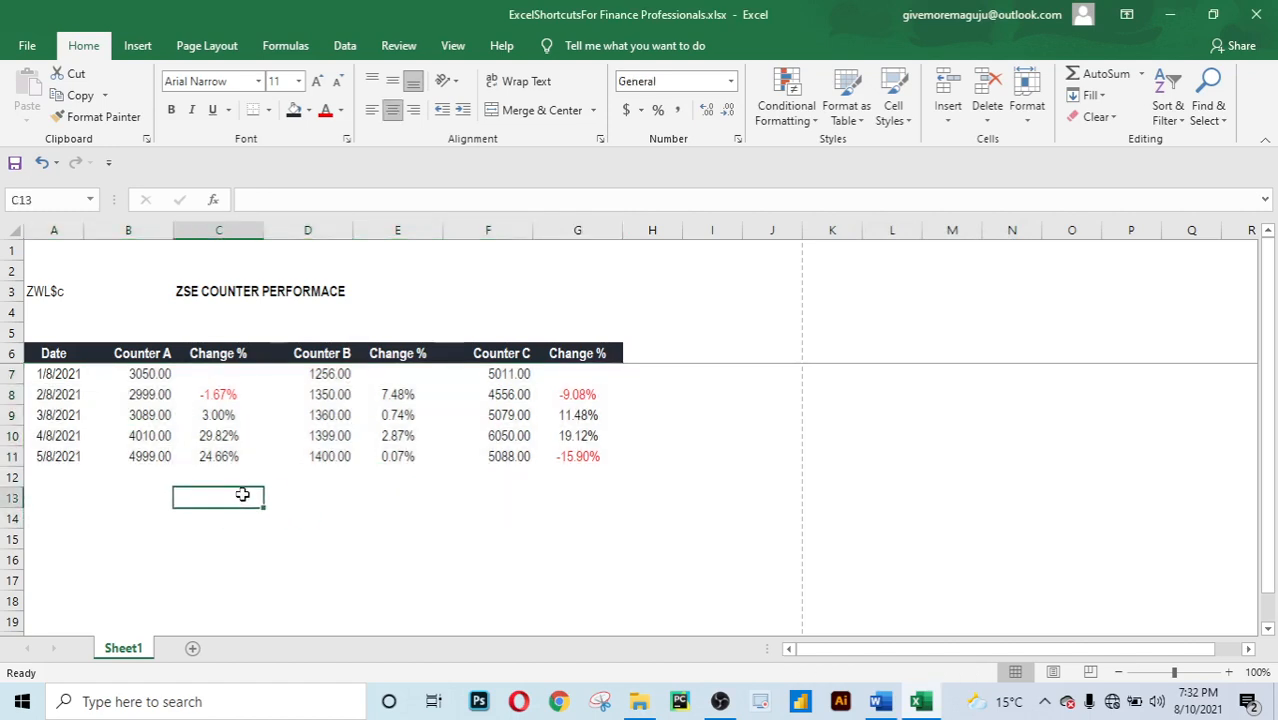
pyautogui.click(408, 460)
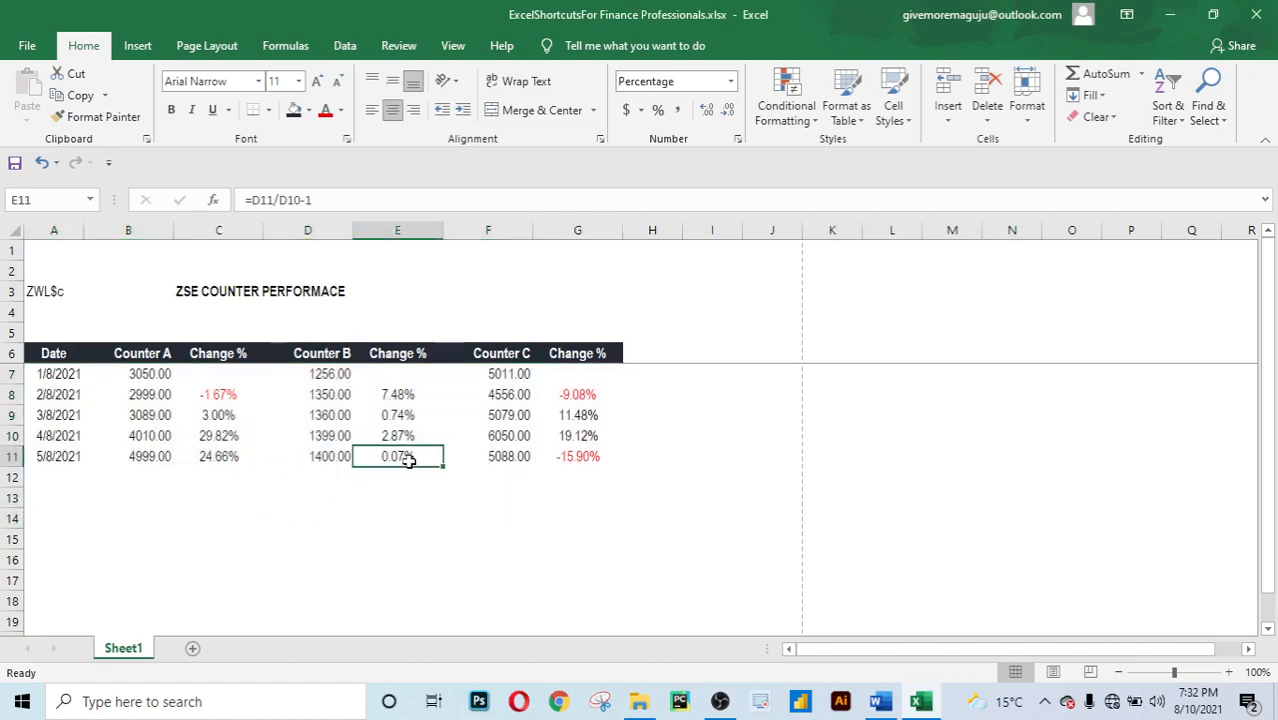
pyautogui.click(467, 457)
pyautogui.click(472, 435)
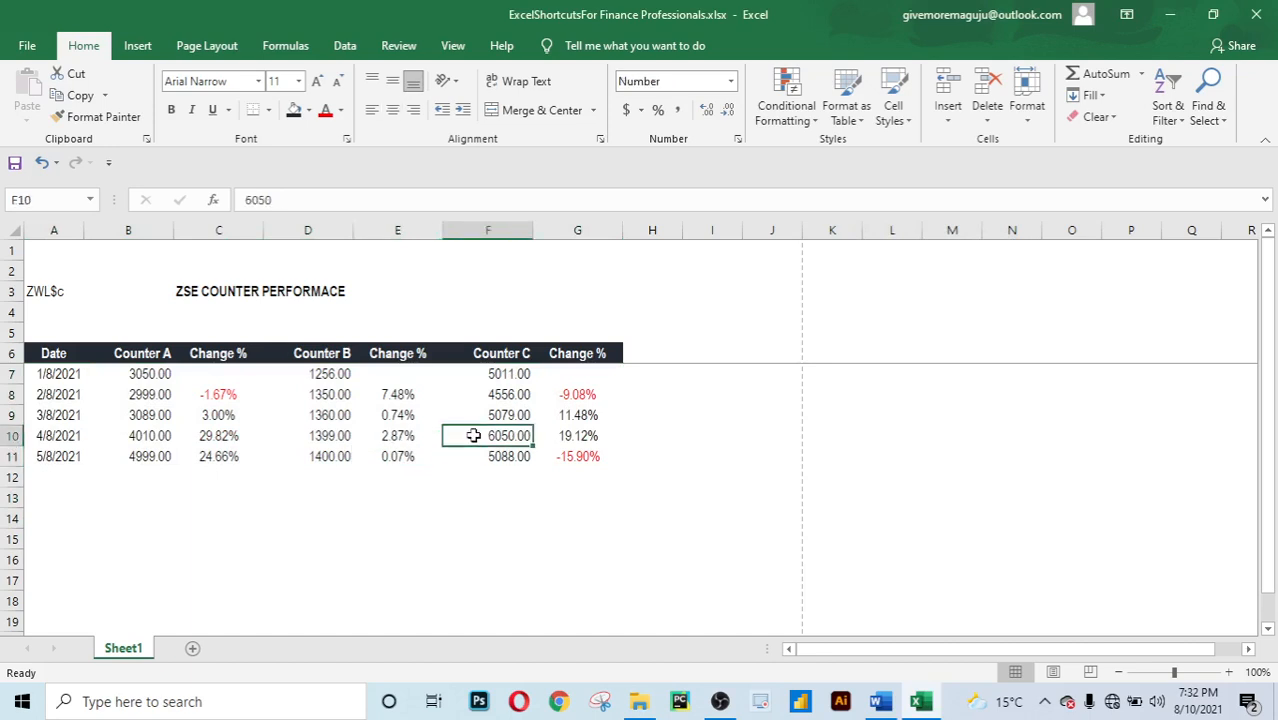
pyautogui.click(413, 517)
pyautogui.click(246, 539)
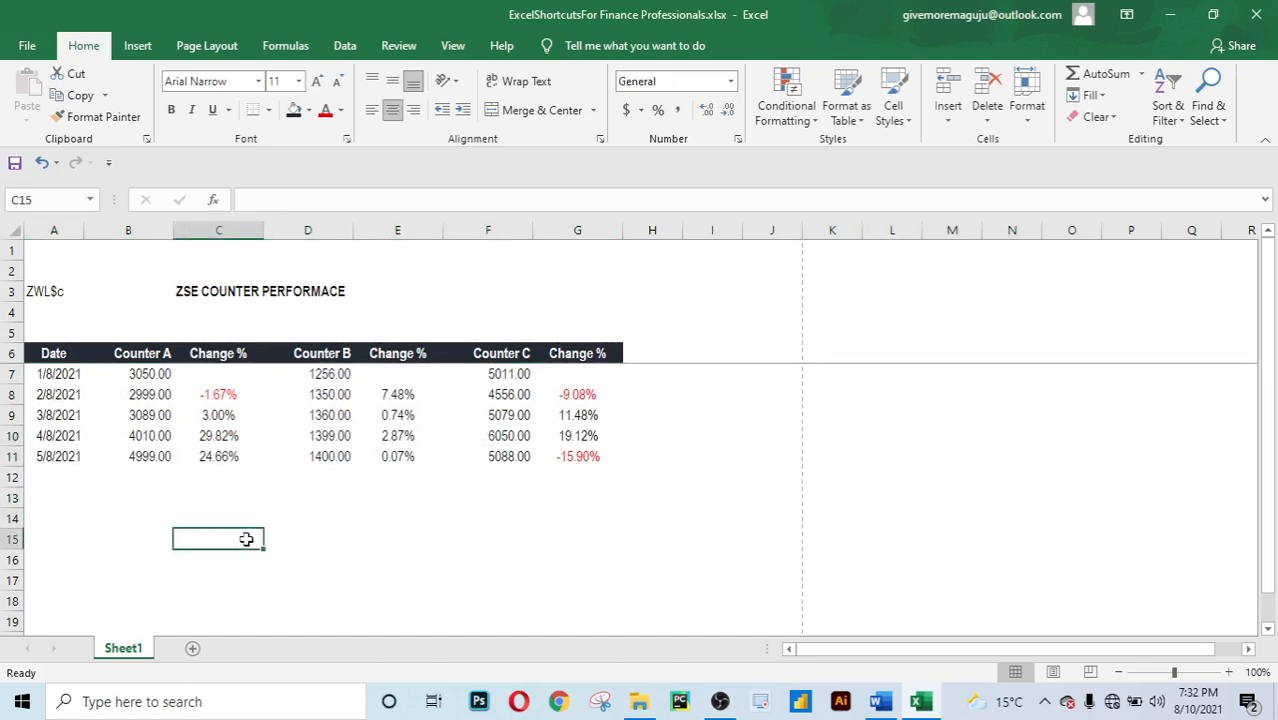
pyautogui.scroll(-1, 314, 510)
pyautogui.scroll(1, 319, 510)
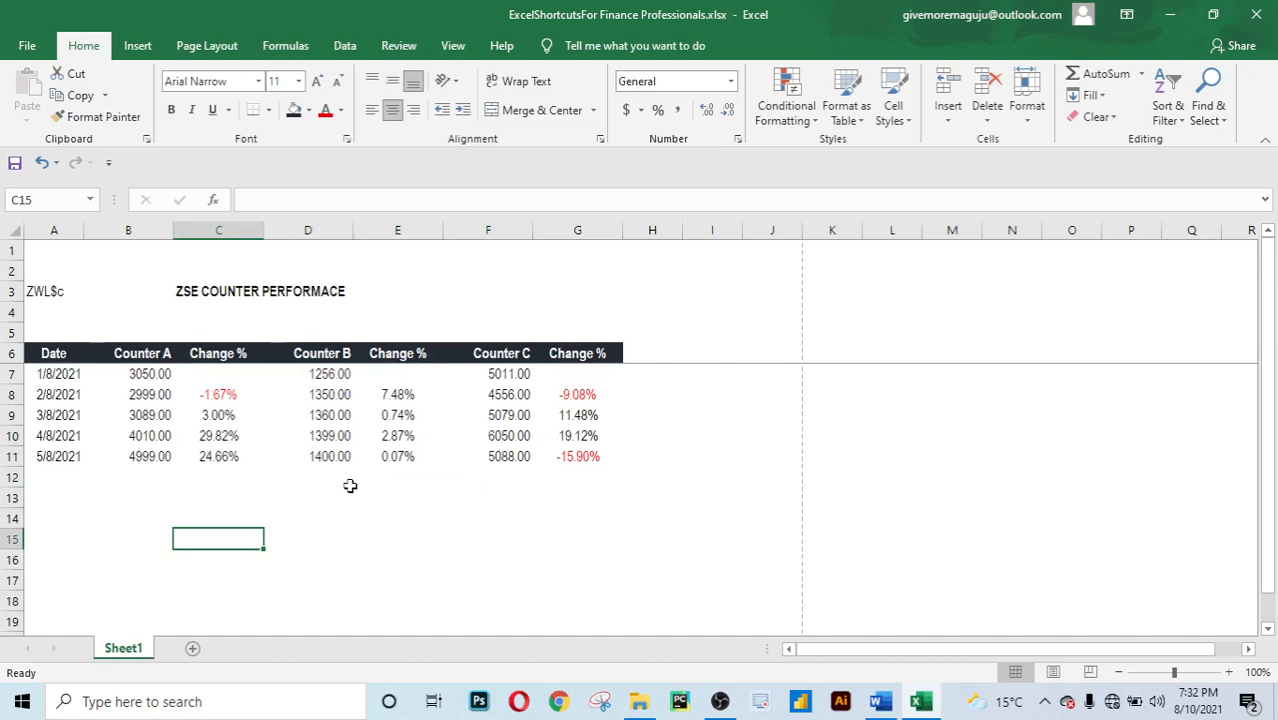